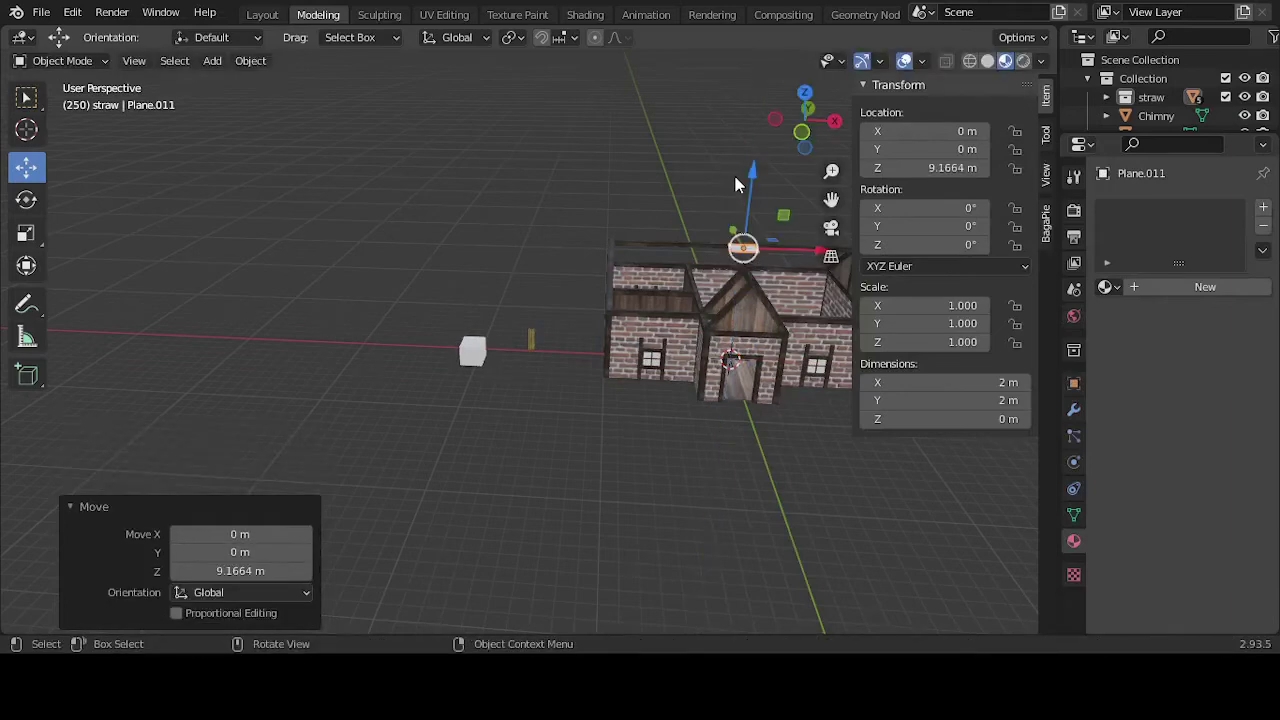
Step: Move the new plane over the middle of the house in top view, to about X -0.6 m, Y 0.81 m
key(KP_7)
key(KP_Decimal)
scroll(632, 330, down, 6)
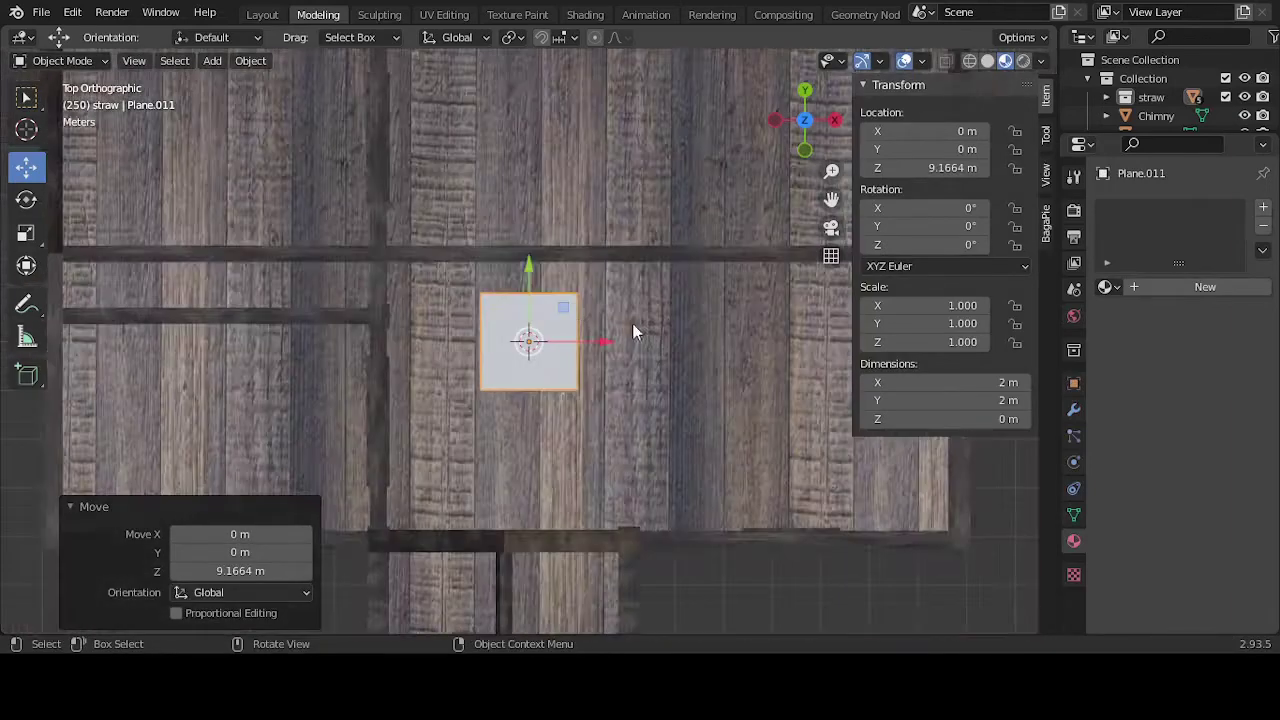
drag(540, 297, 534, 246)
scroll(554, 293, down, 3)
mouse_move(585, 331)
mouse_down()
mouse_move(560, 323)
mouse_move(575, 340)
mouse_up()
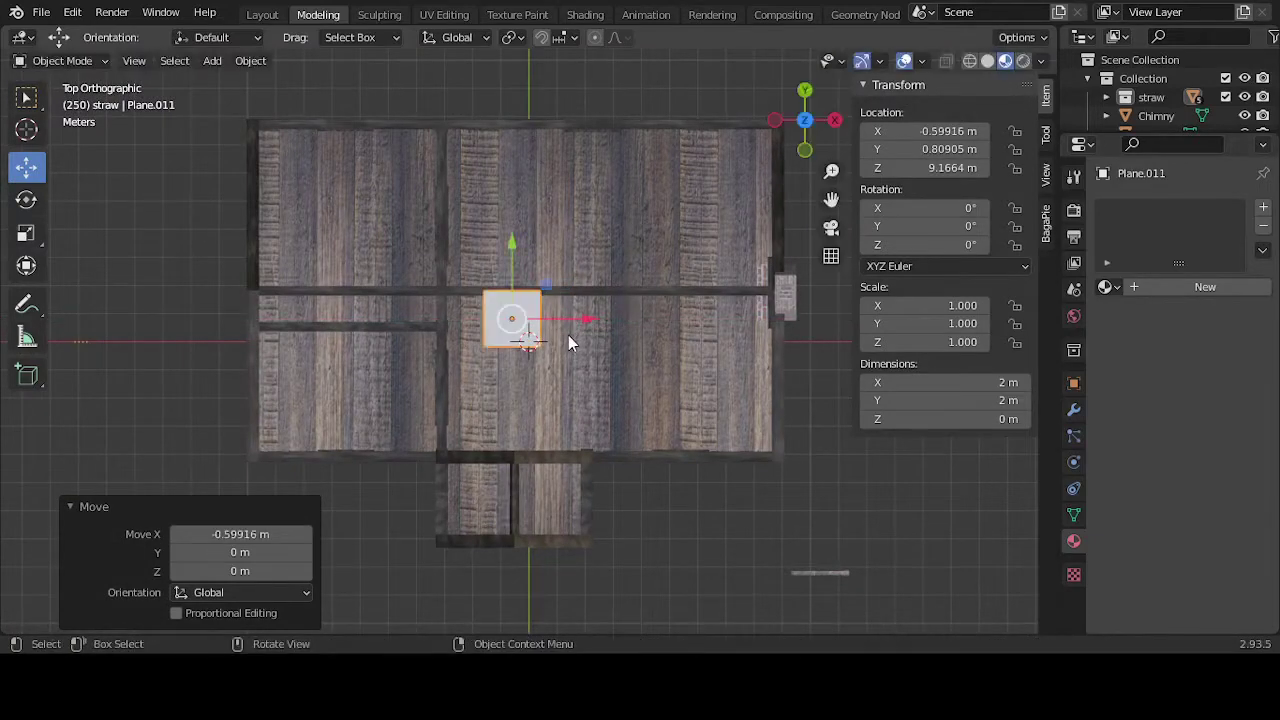
Step: In wireframe display, stretch the plane along X so its ends reach both side walls, moving the +X end about 8.42 m
key(Tab)
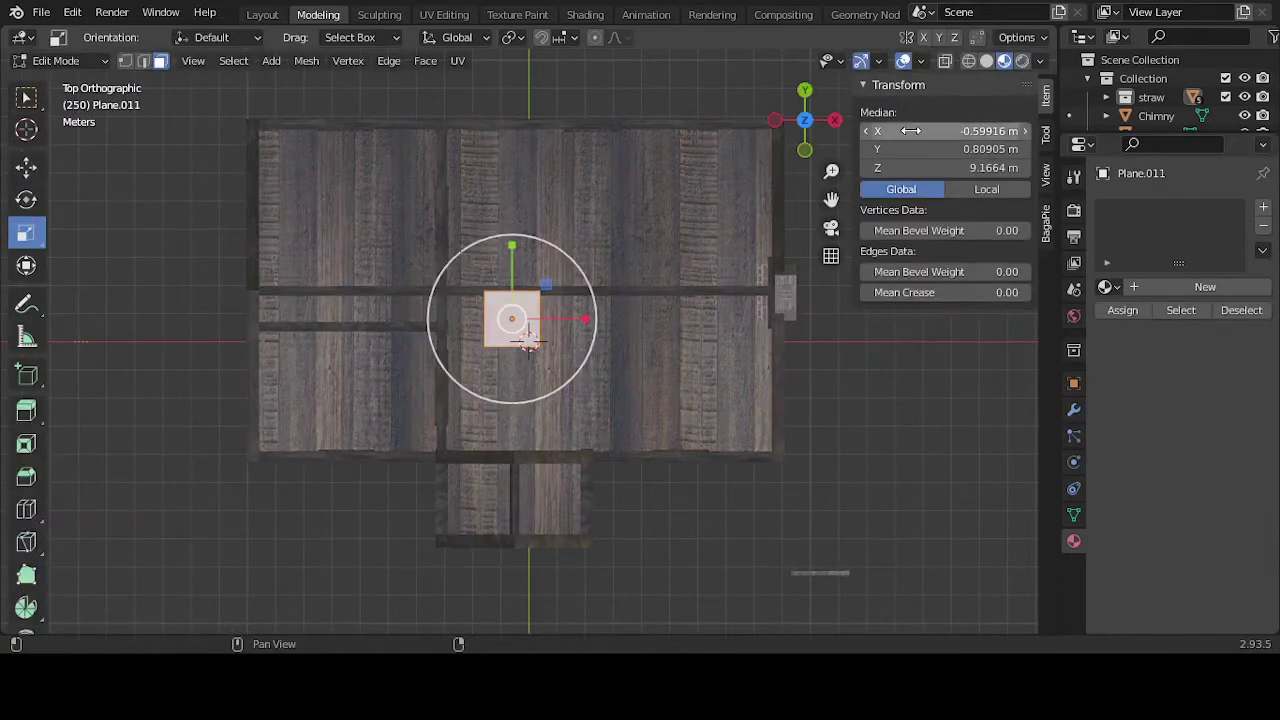
click(969, 62)
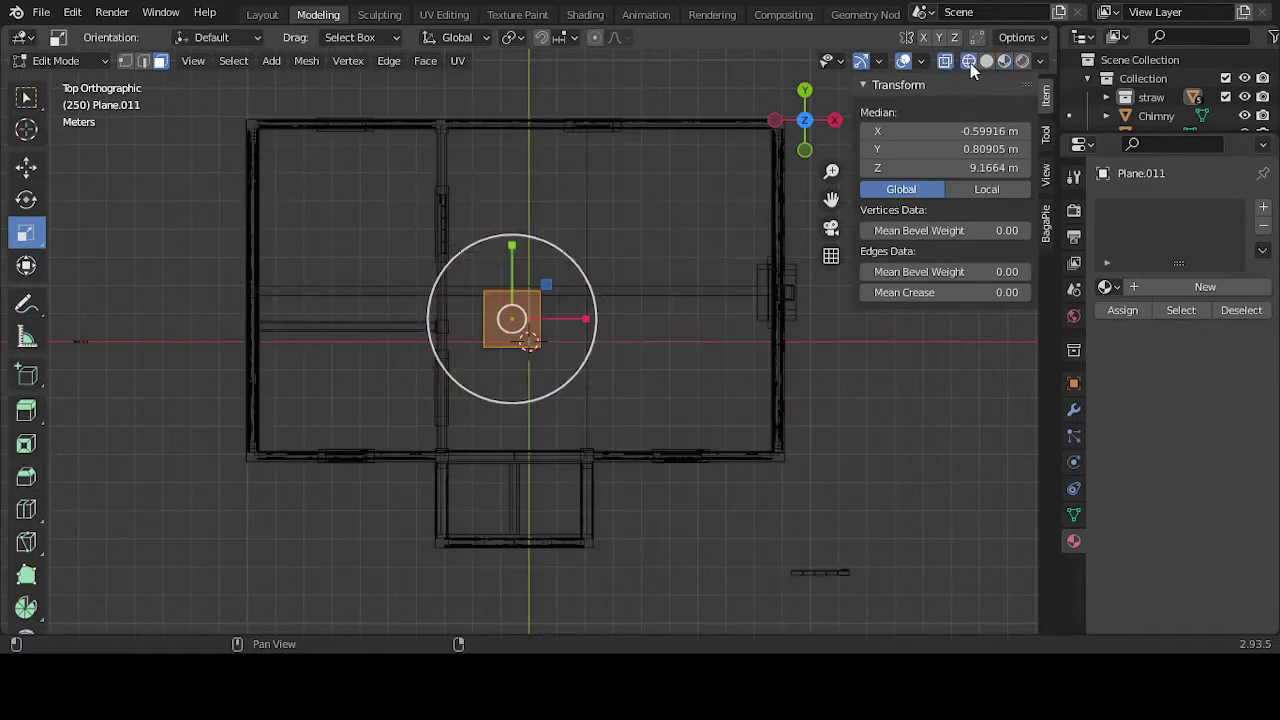
click(125, 61)
click(374, 192)
click(26, 166)
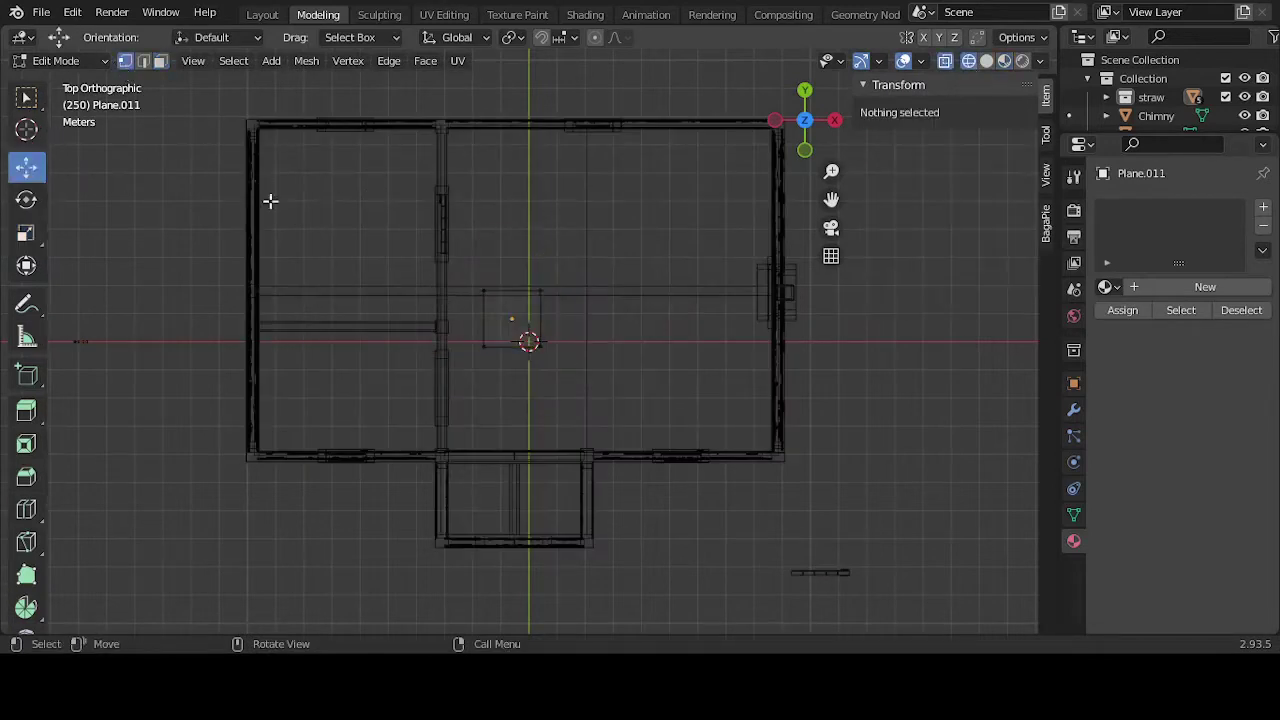
drag(343, 220, 496, 386)
drag(556, 319, 314, 317)
key(ctrl+z)
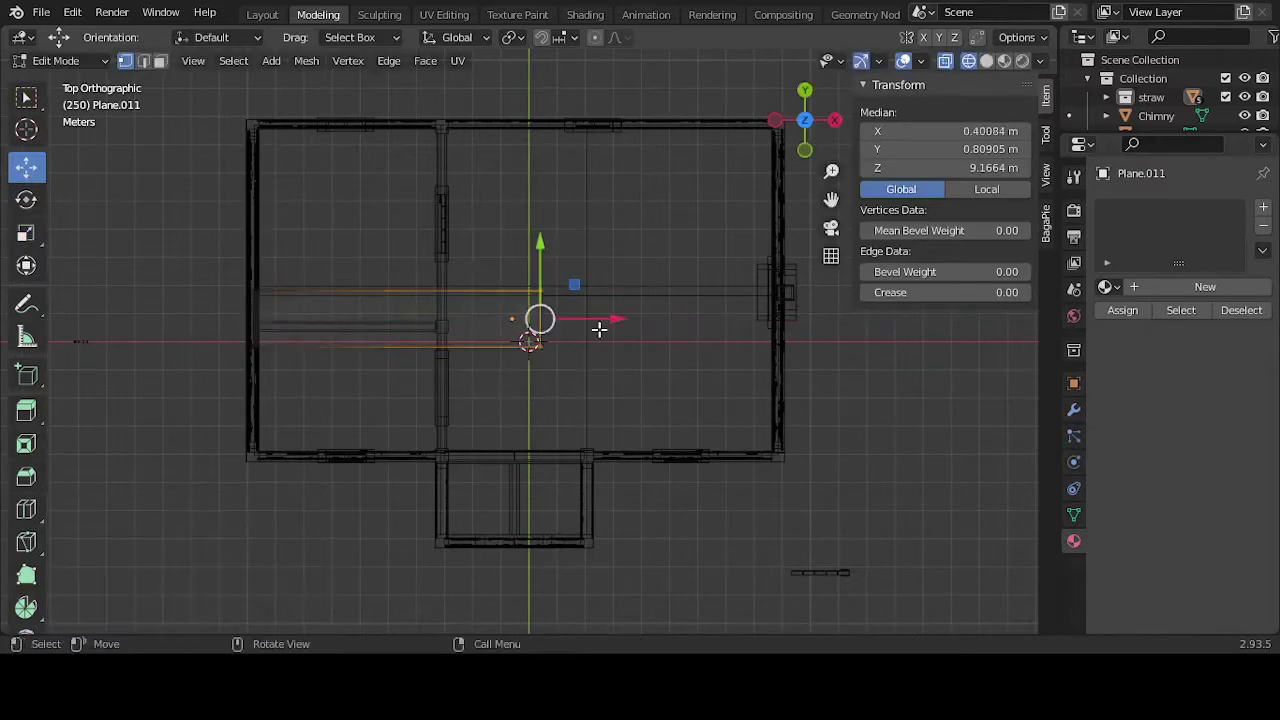
drag(598, 322, 853, 317)
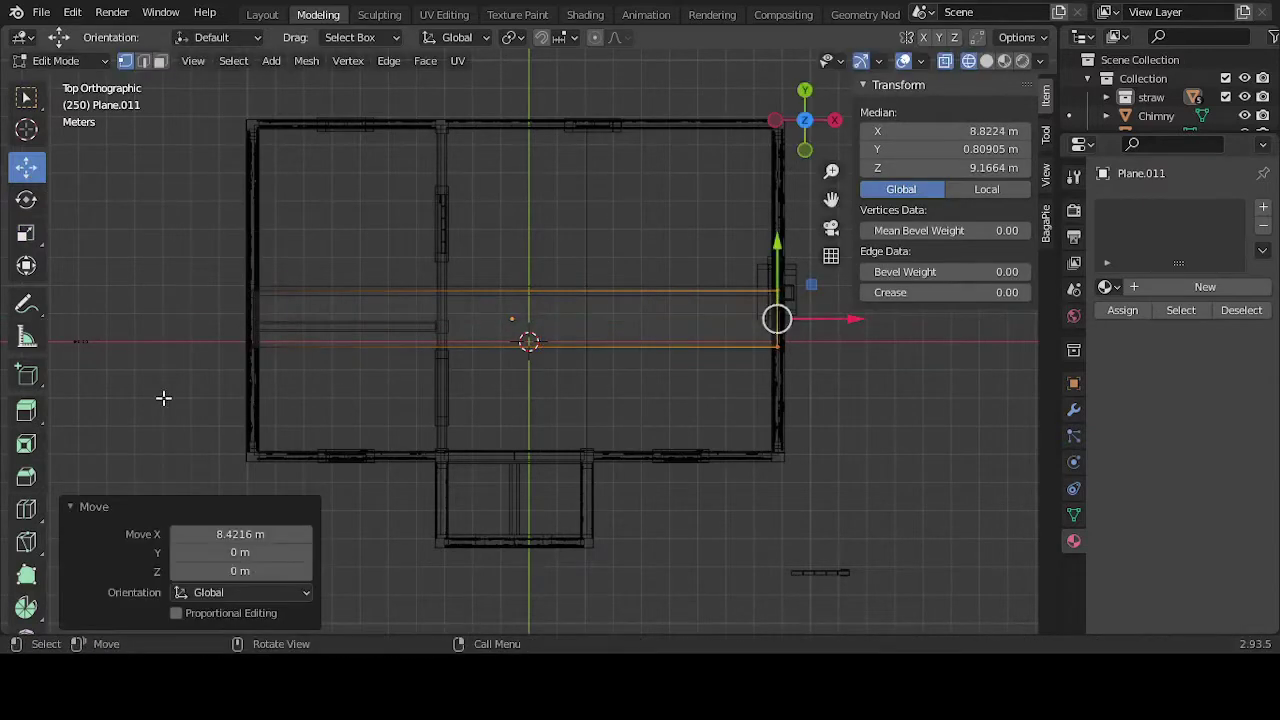
Step: Move the plane's front edge to the front wall's eave, at about Y -4.22 m and Z 5.46 m, to match the roof slope
drag(192, 437, 823, 333)
drag(522, 307, 517, 422)
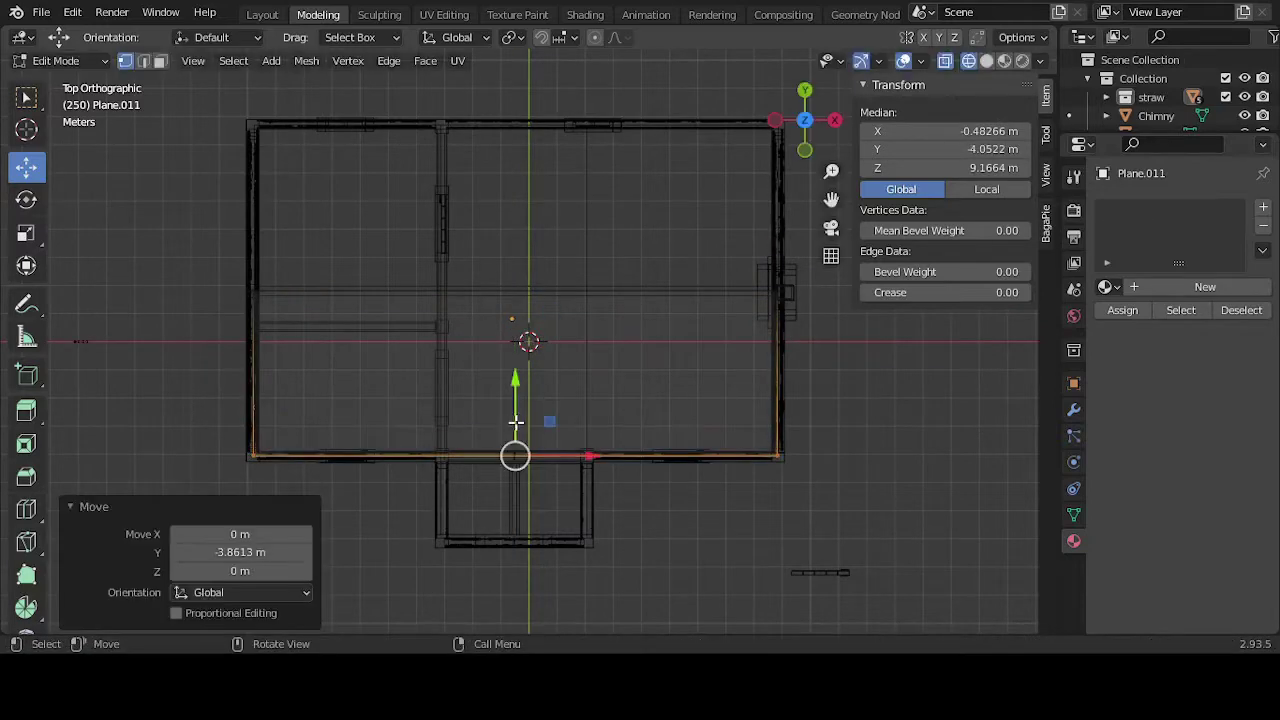
key(KP_3)
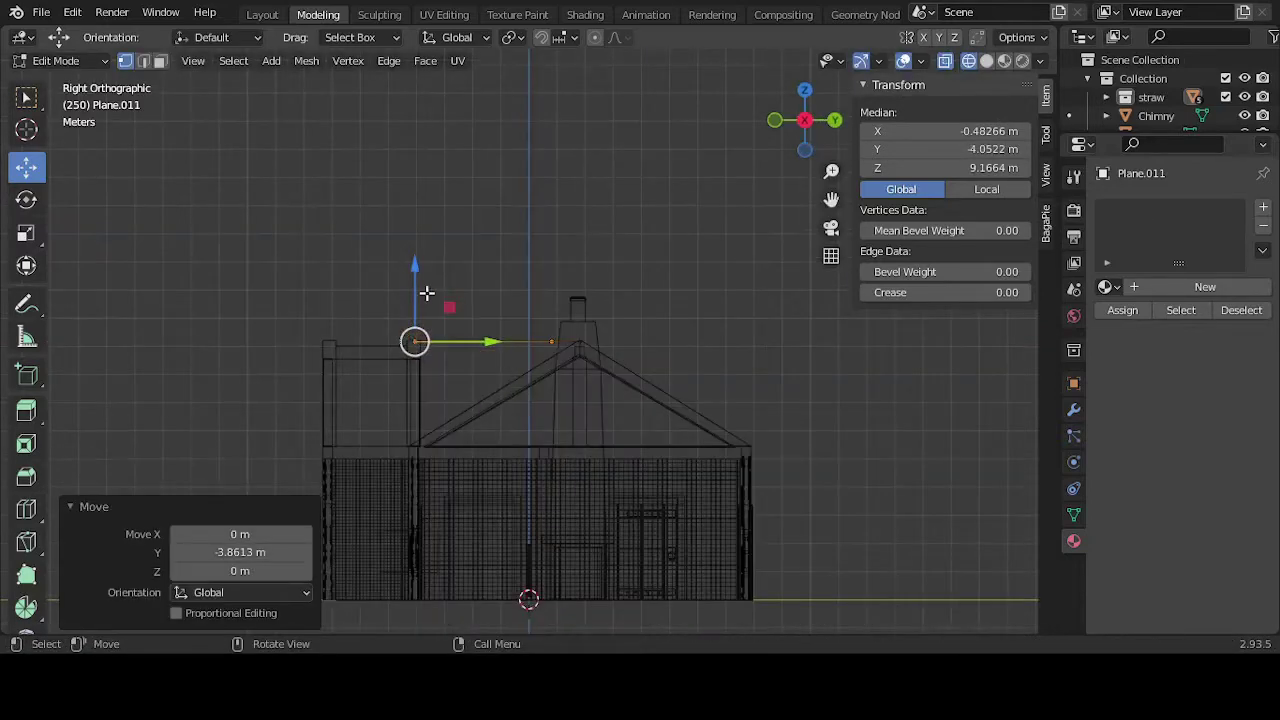
drag(416, 284, 433, 396)
key(KP_Decimal)
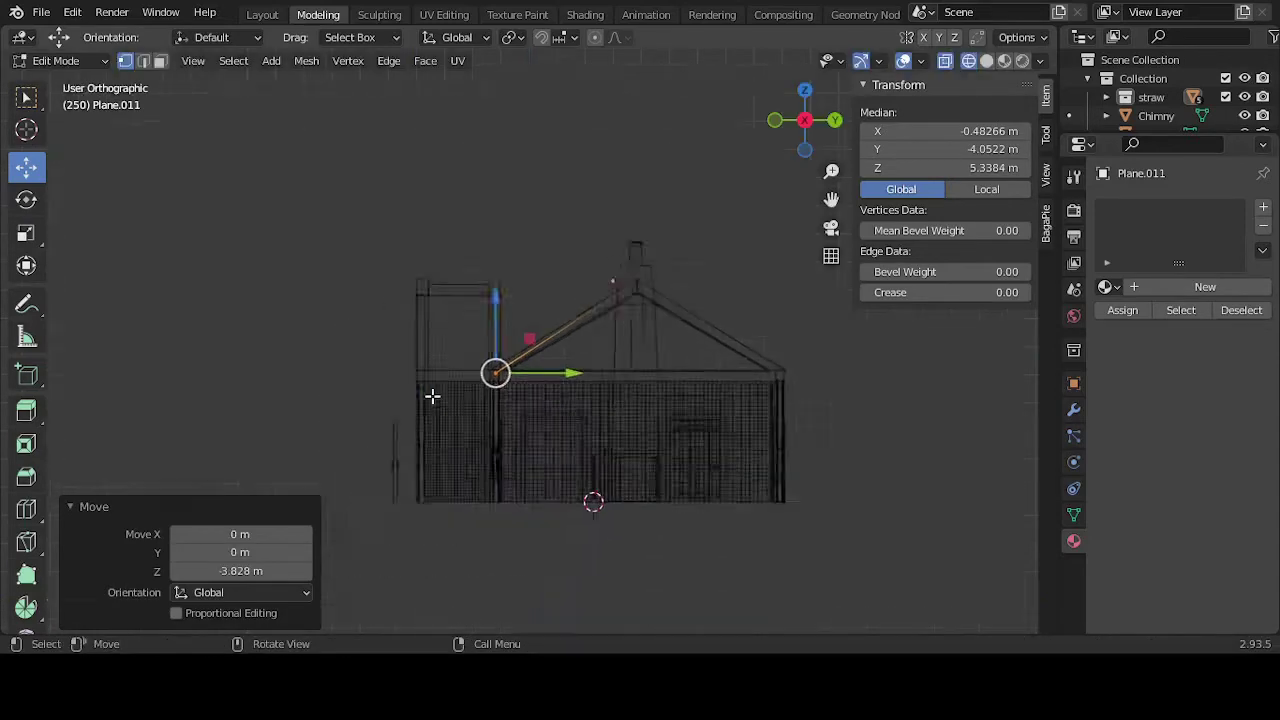
drag(530, 341, 418, 247)
scroll(430, 295, down, 10)
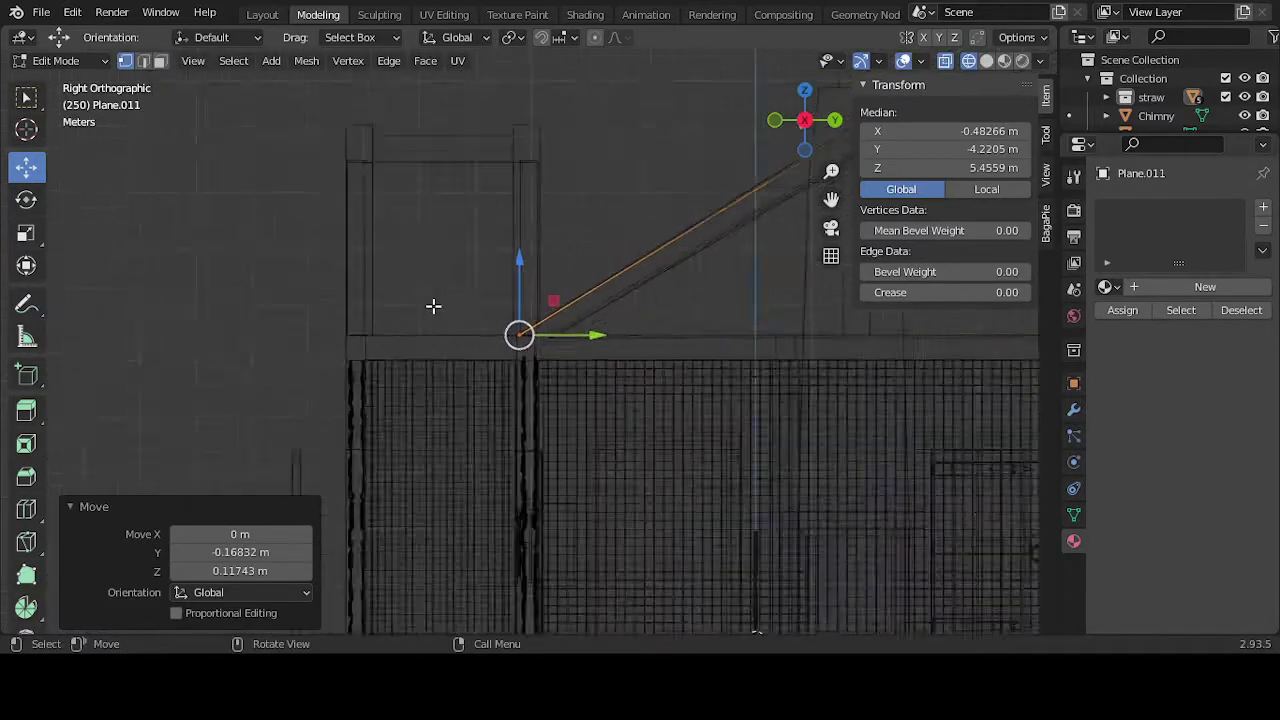
Step: Adjust the plane's upper edge to meet the peak of the roof frame in side view
click(686, 240)
key(KP_Decimal)
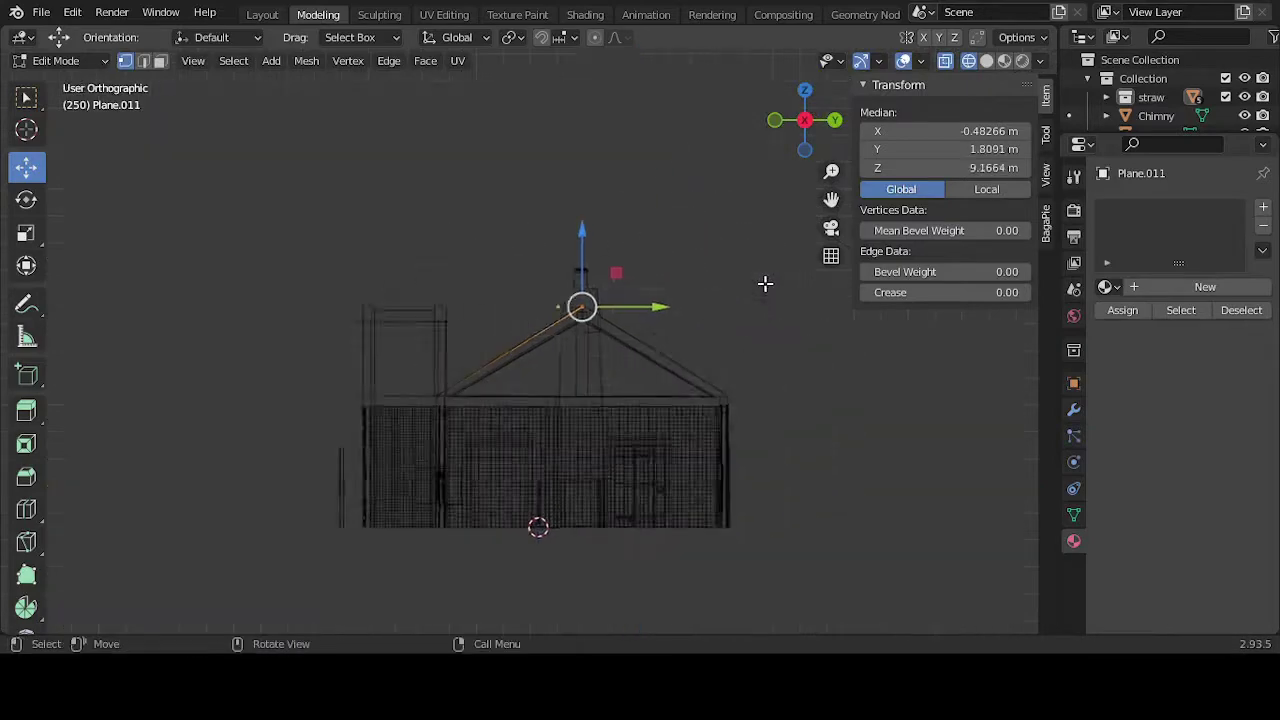
drag(531, 311, 521, 229)
click(660, 224)
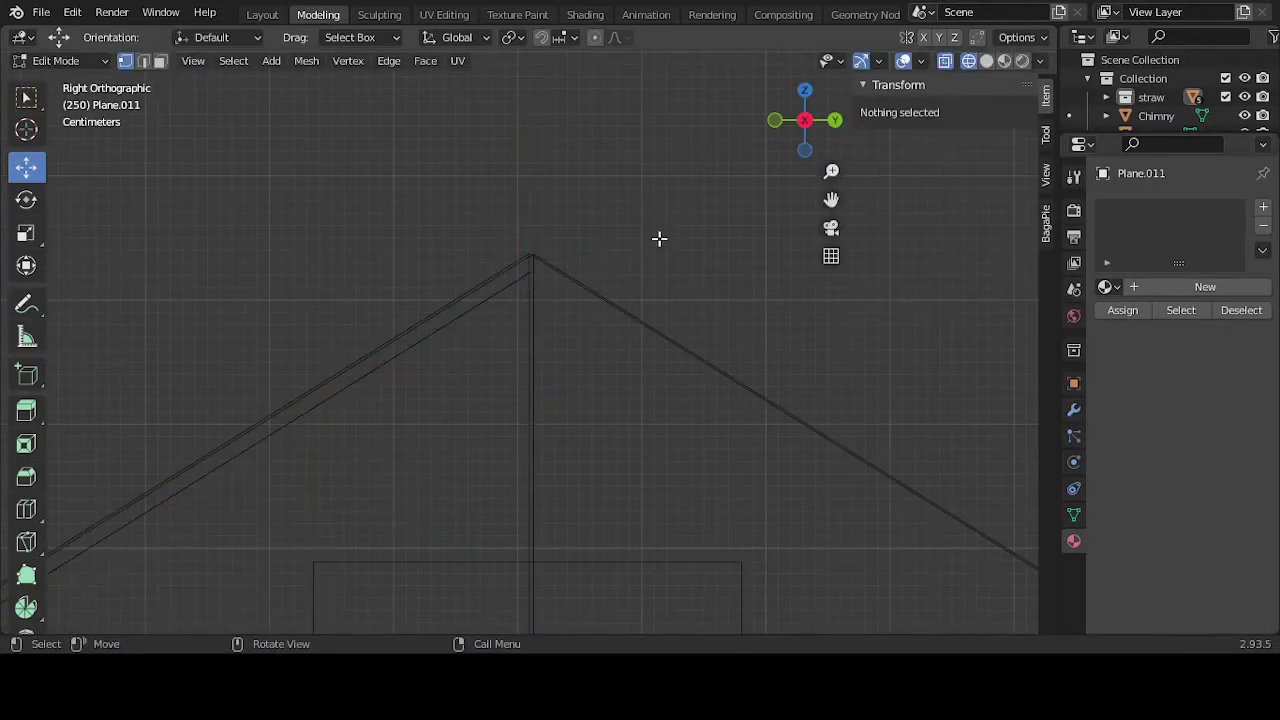
Step: Examine how the gable beams meet at the roof peak in side view
key(Tab)
click(537, 314)
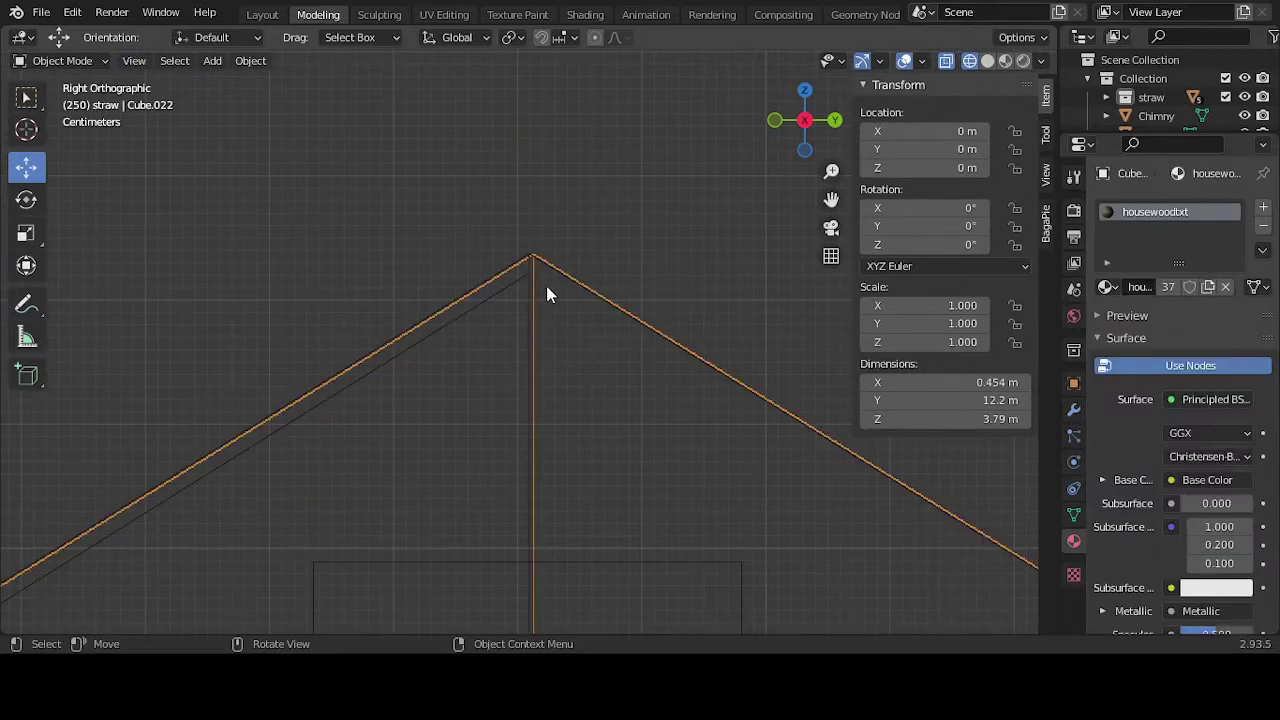
click(528, 310)
scroll(535, 318, down, 2)
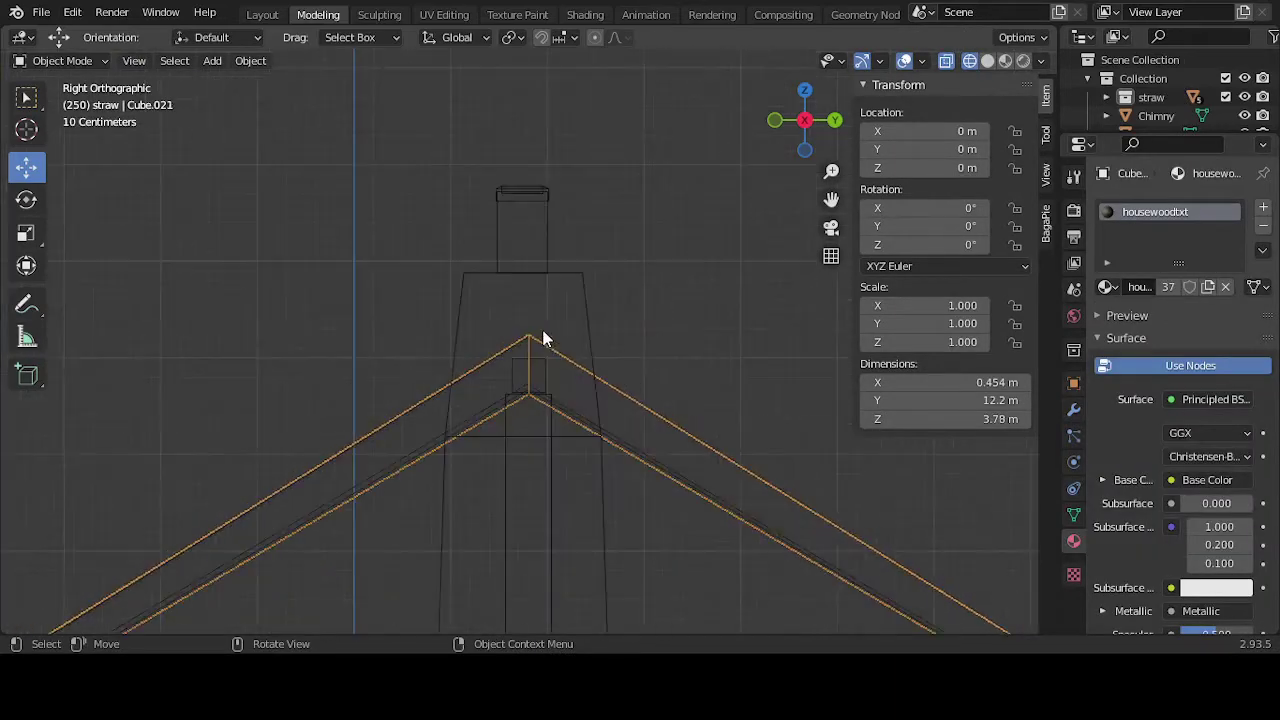
key(Tab)
alt+click(531, 440)
scroll(540, 440, up, 3)
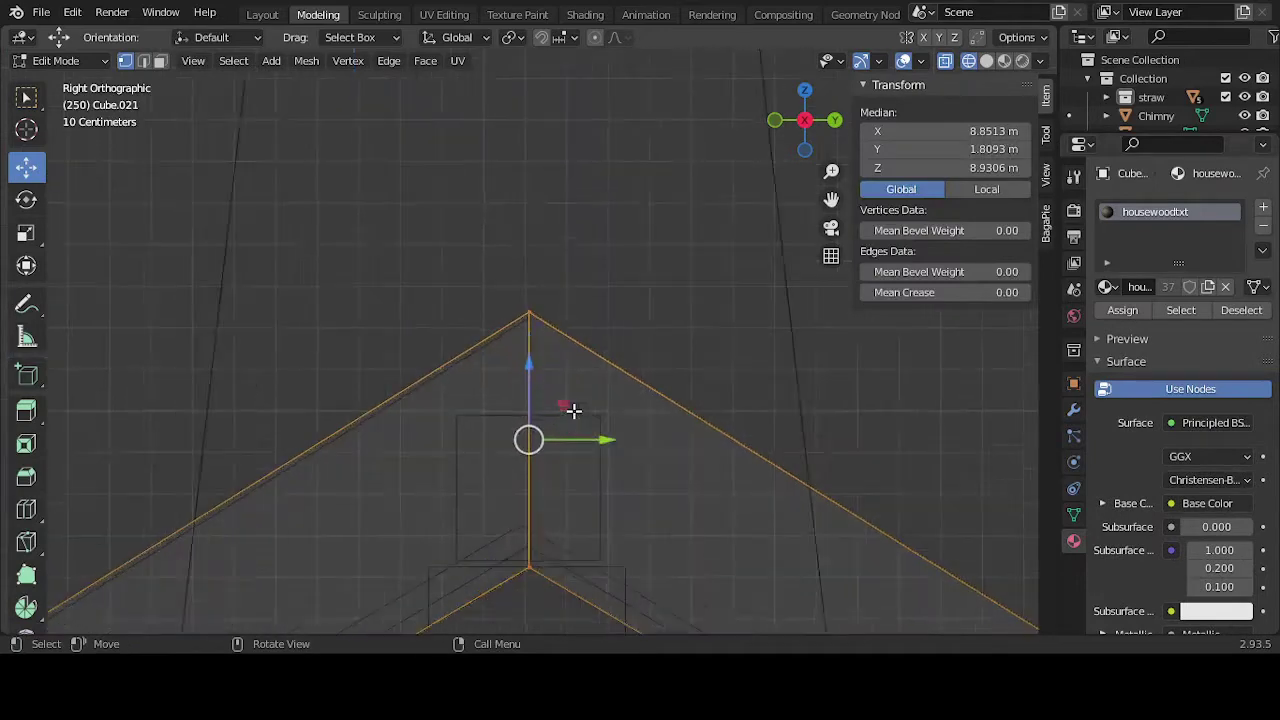
drag(582, 546, 589, 546)
key(Tab)
click(720, 266)
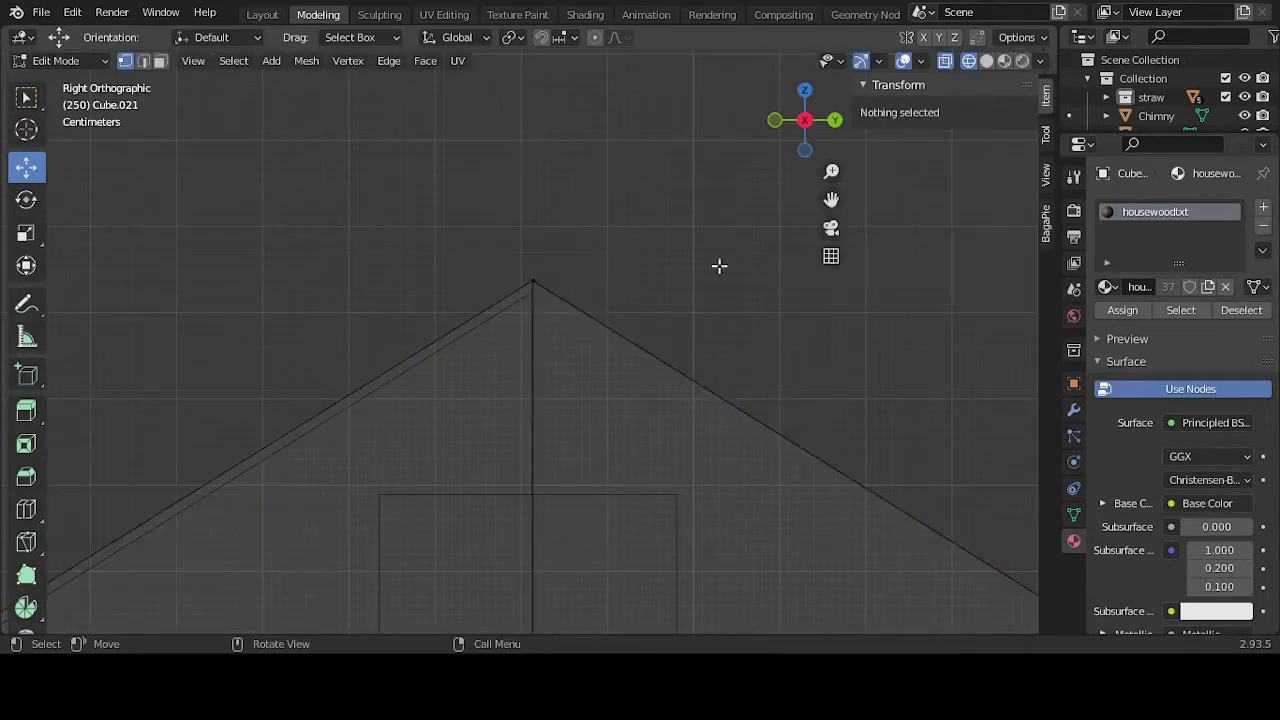
Step: Edit the roof plane again and fine-tune its ridge edge against the peak of the gable beams
click(508, 323)
click(510, 318)
key(Tab)
drag(514, 246, 626, 229)
click(626, 229)
scroll(626, 291, down, 5)
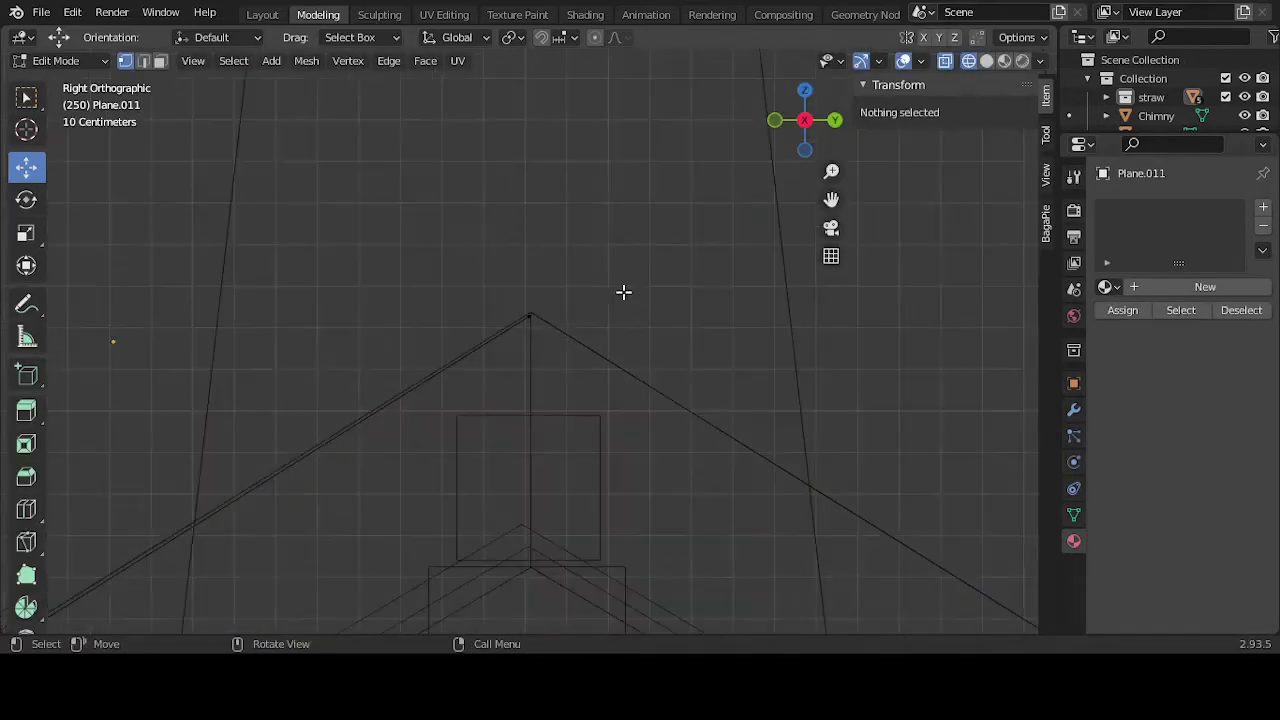
Step: Switch the viewport to solid shading and return the front roof plane to Object Mode
mouse_move(618, 314)
middle_down()
mouse_move(660, 346)
mouse_move(726, 360)
mouse_move(710, 345)
mouse_move(726, 346)
middle_up()
scroll(726, 360, down, 4)
click(987, 61)
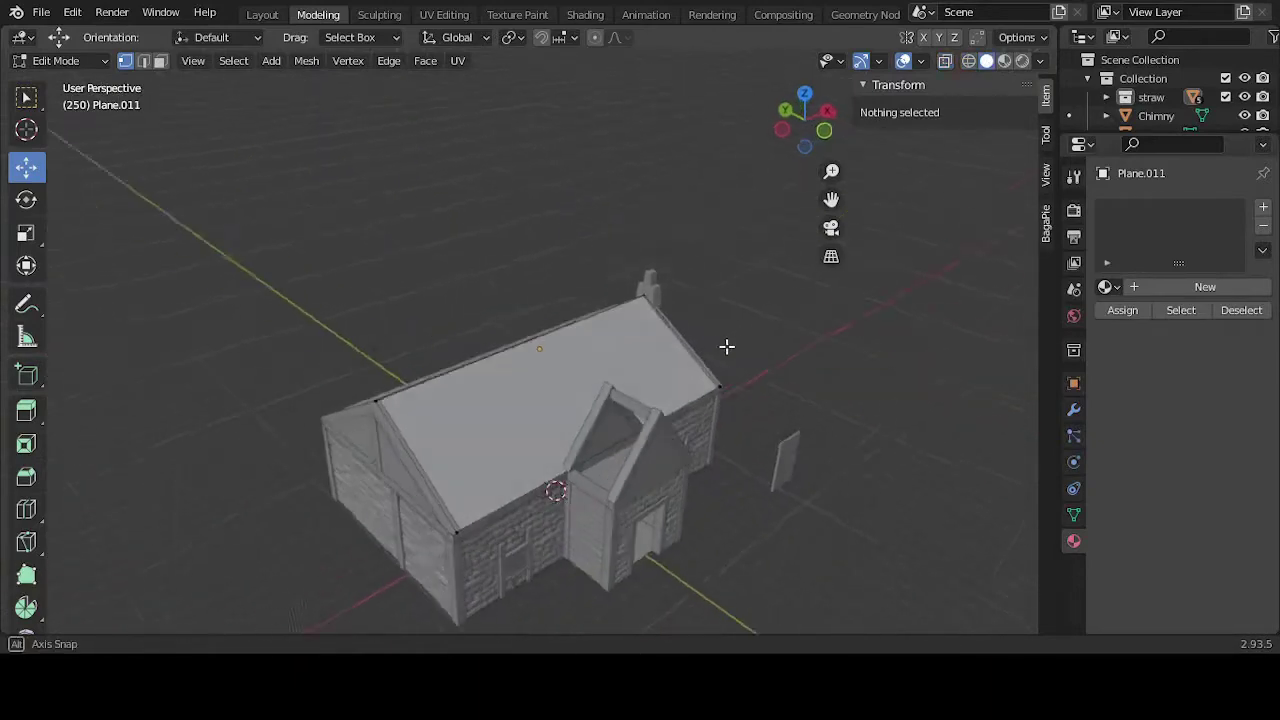
scroll(735, 356, up, 3)
key(Tab)
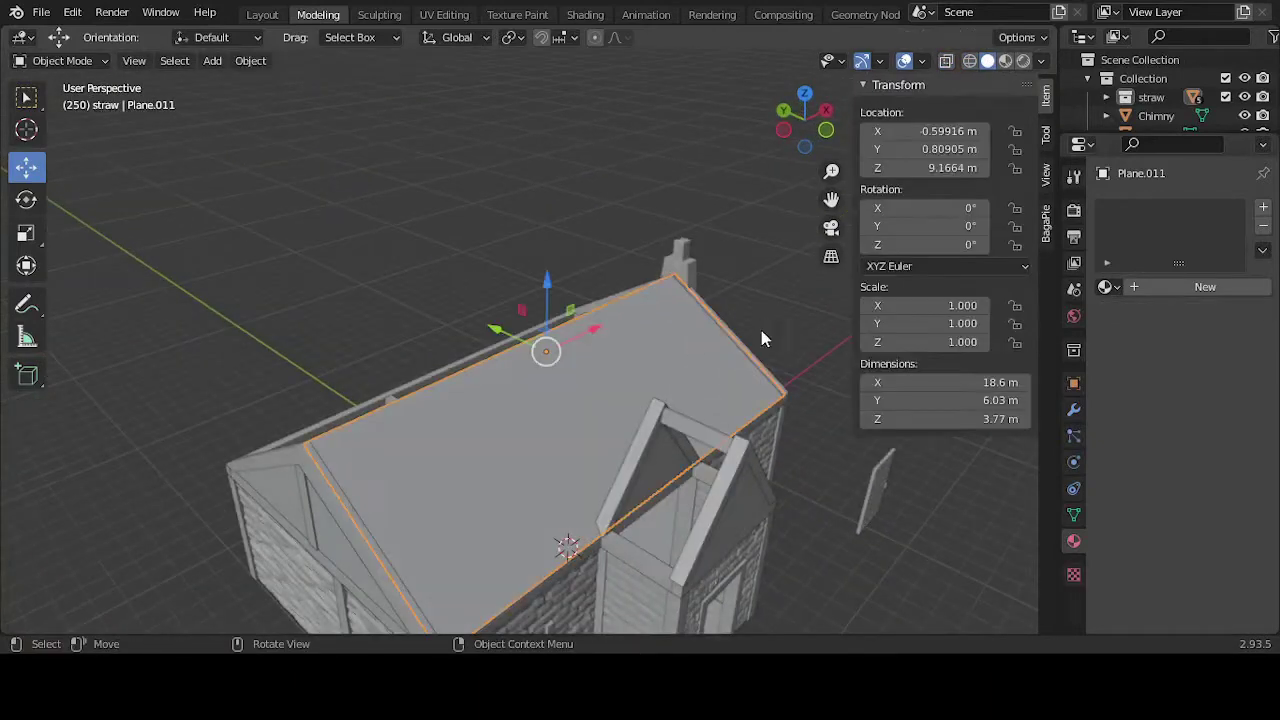
Step: Duplicate the front roof plane in place and rotate the copy 180° about the Z axis
middle_drag(617, 346, 673, 350)
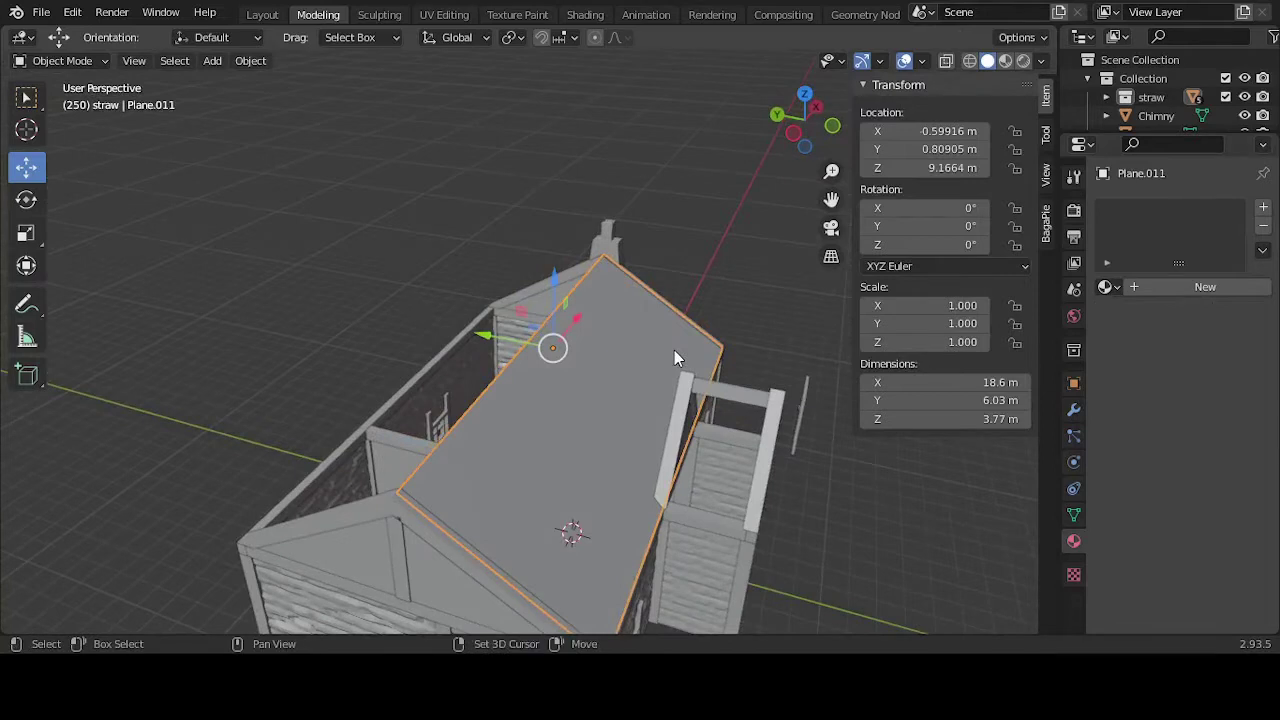
key(shift+d)
right_click(674, 350)
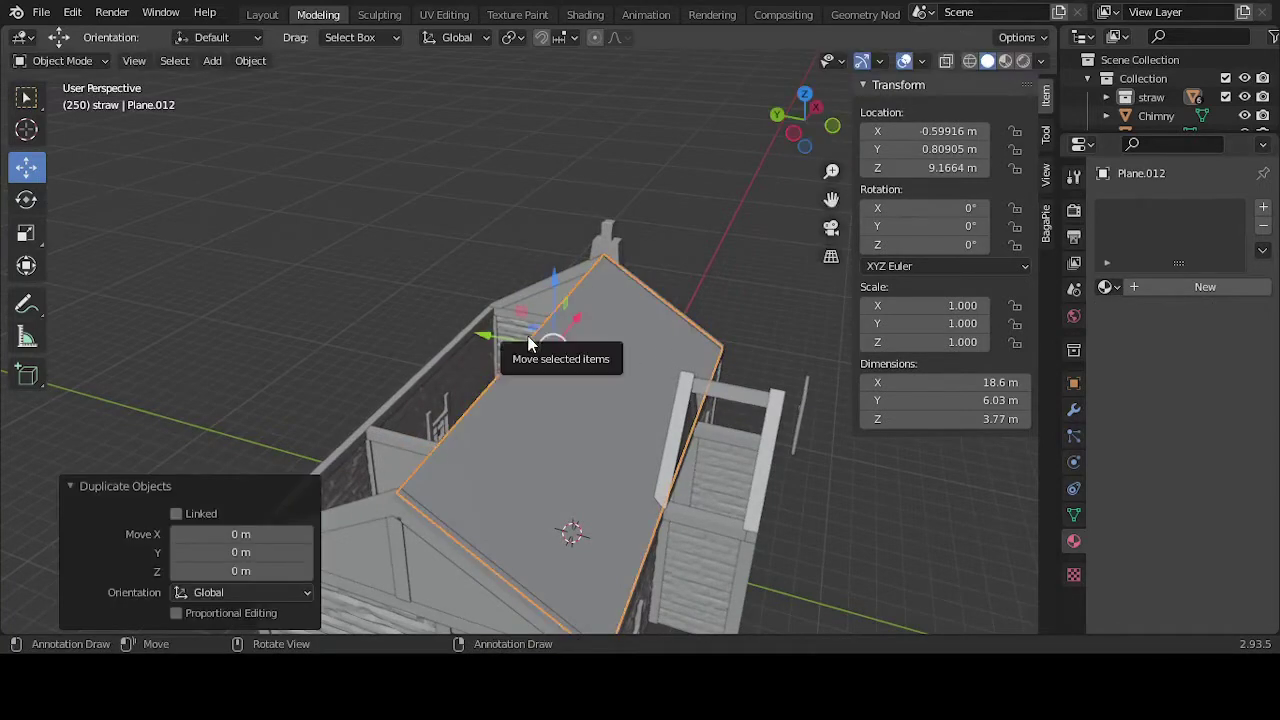
key(r)
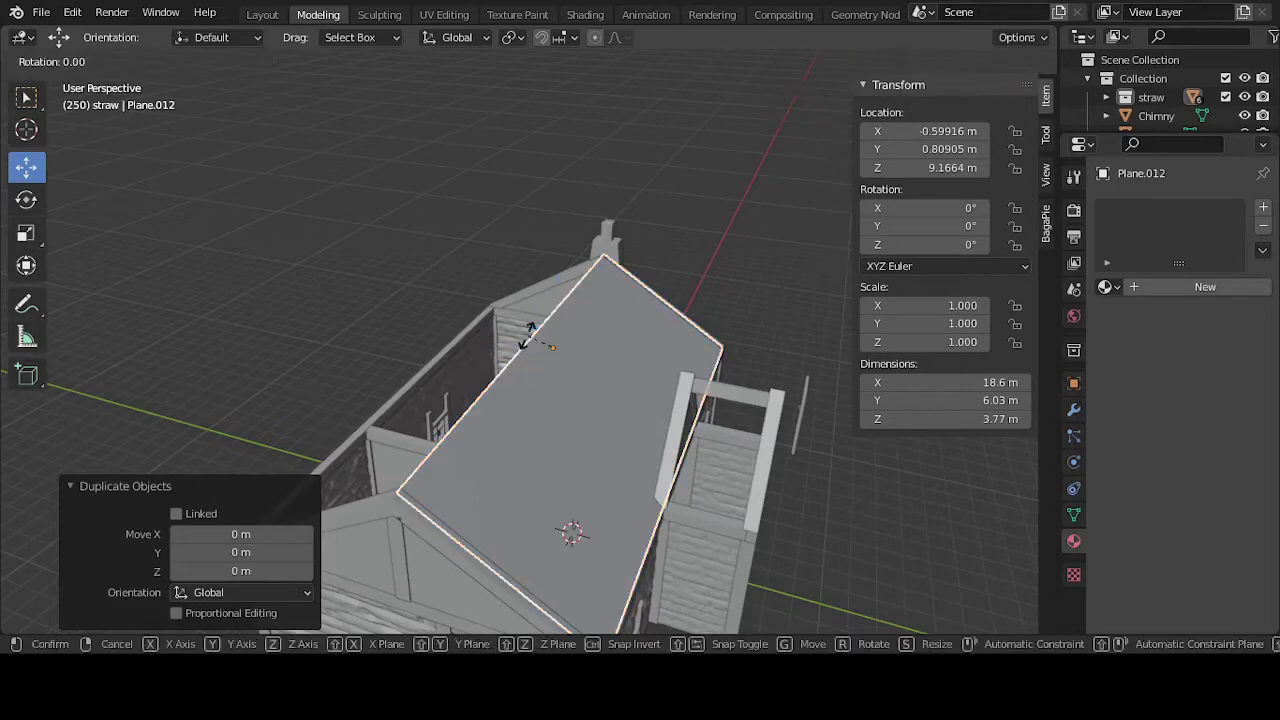
text(z)
text(180)
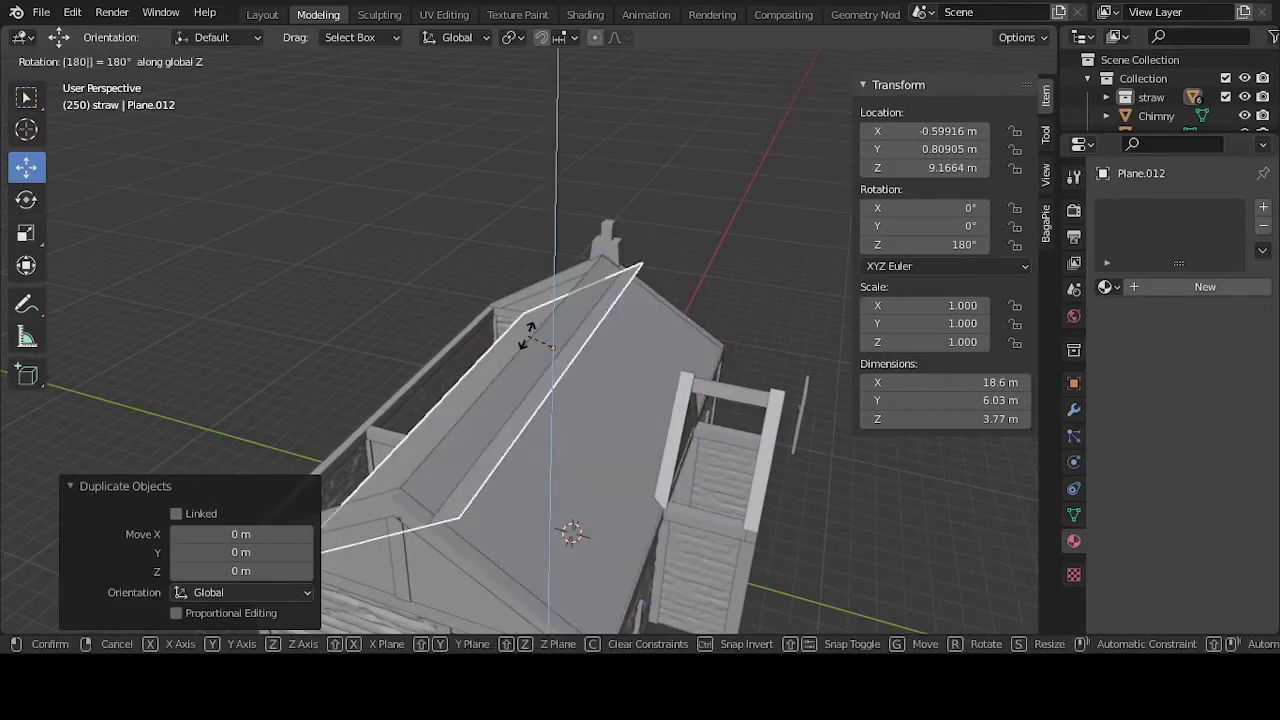
key(Return)
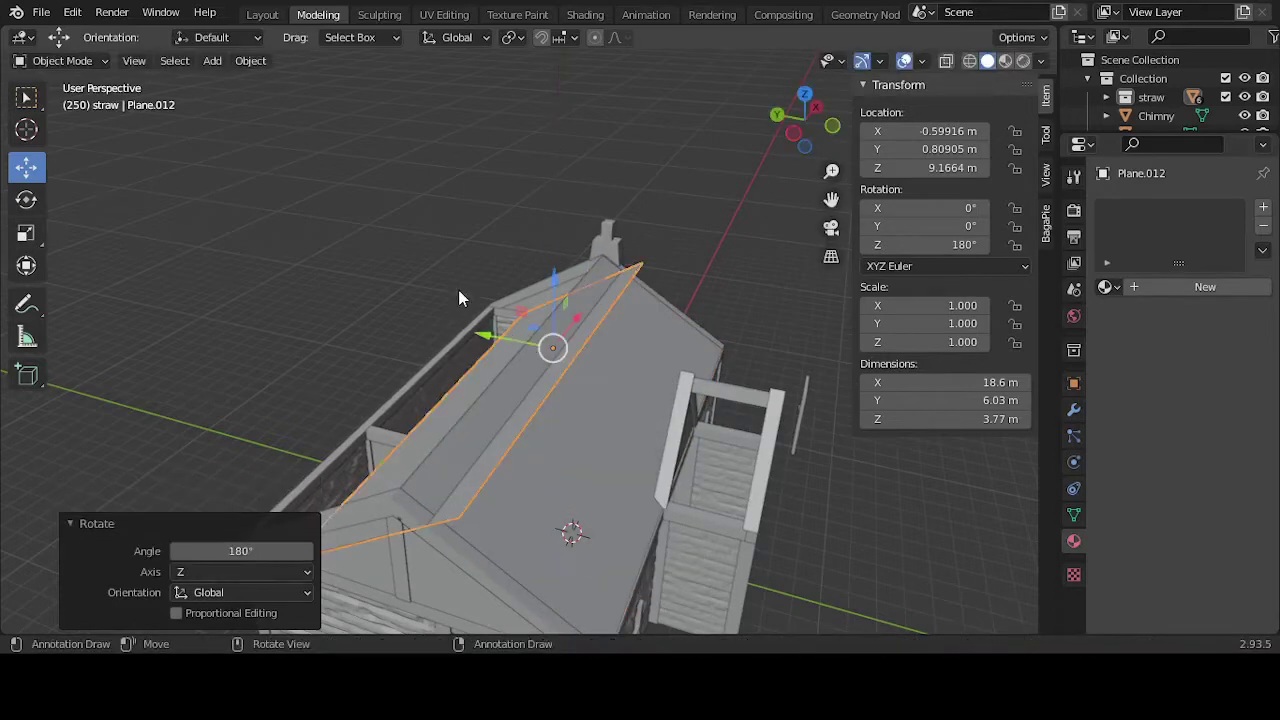
Step: Move the rotated copy about 1.98 m along Y onto the rear slope and shift it along X to align with the front plane
drag(482, 337, 432, 334)
shift+scroll(428, 338, down, 3)
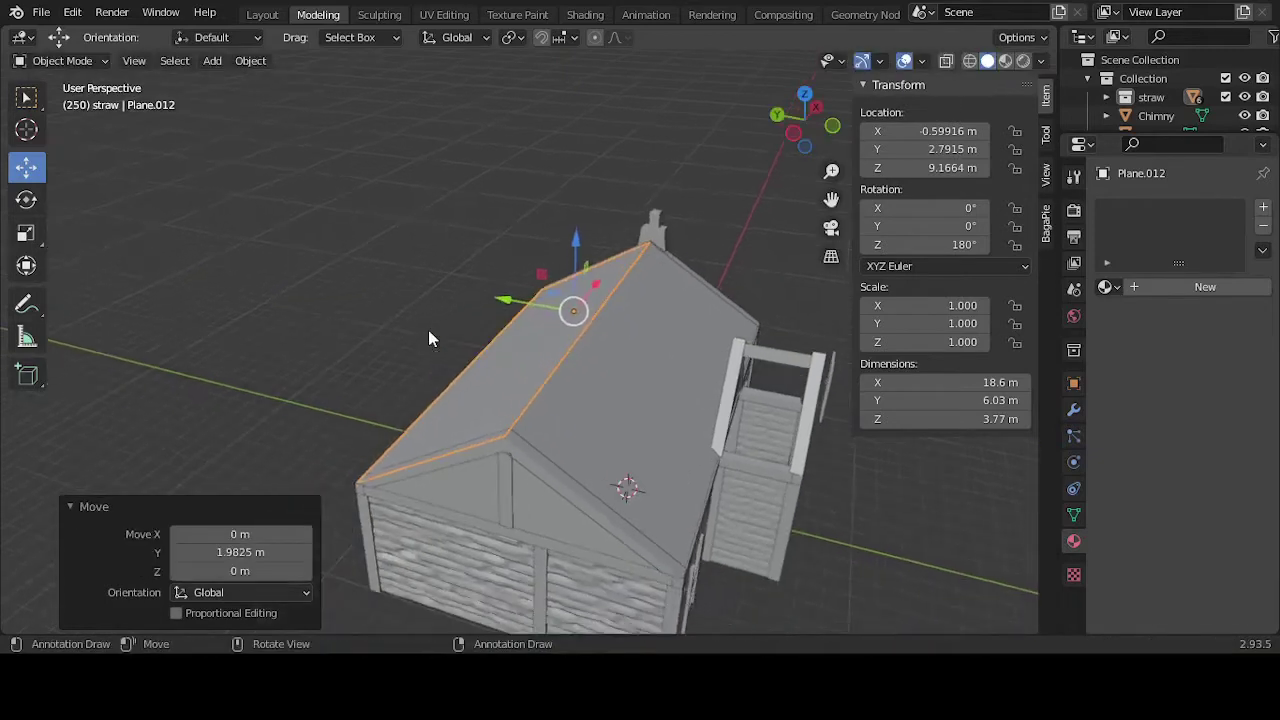
key(KP_7)
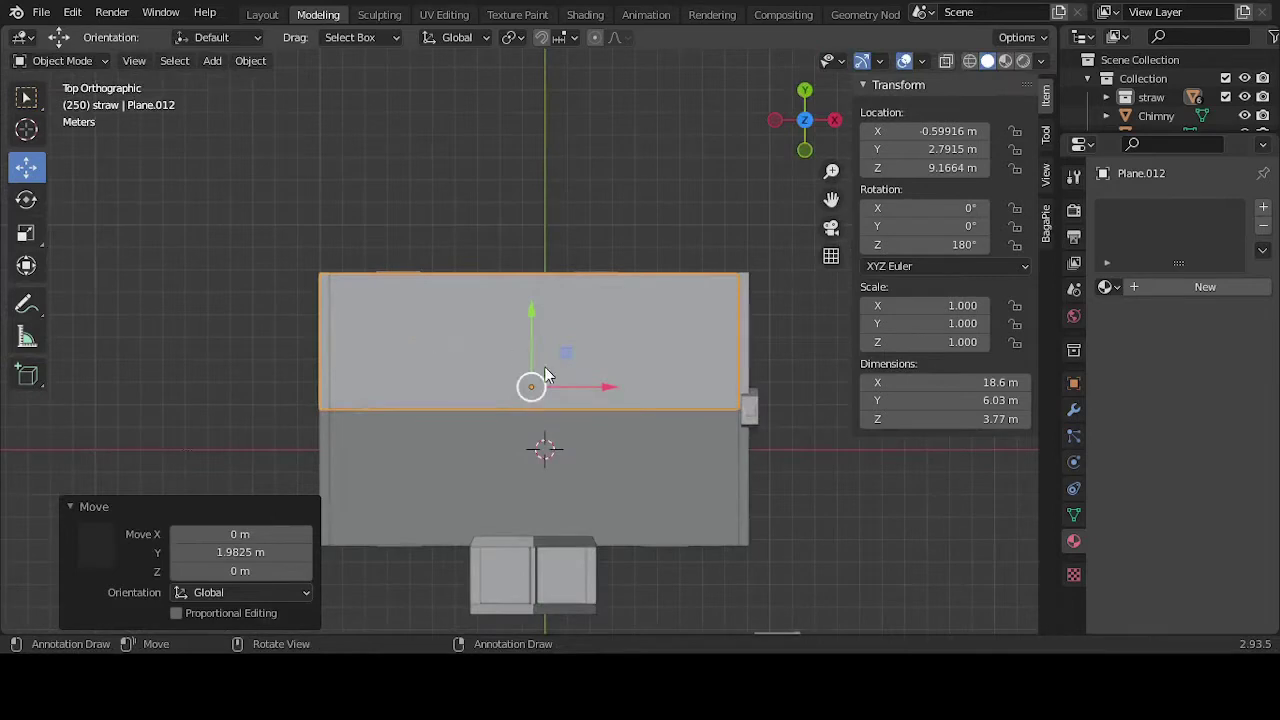
drag(598, 387, 607, 382)
drag(543, 351, 536, 344)
middle_drag(536, 344, 680, 183)
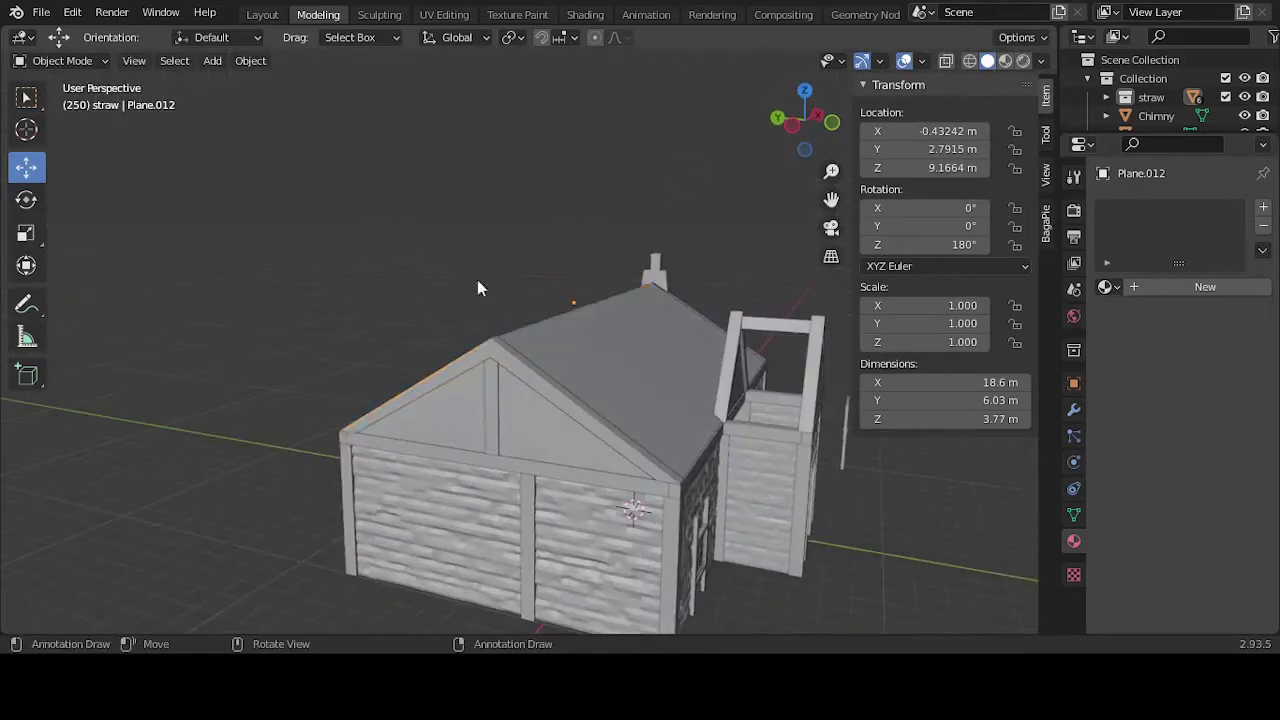
Step: Set the origin of the ridge beam to its Center of Mass (Surface)
mouse_move(480, 286)
middle_down()
mouse_move(624, 374)
mouse_move(594, 323)
mouse_move(486, 297)
middle_up()
scroll(477, 326, up, 6)
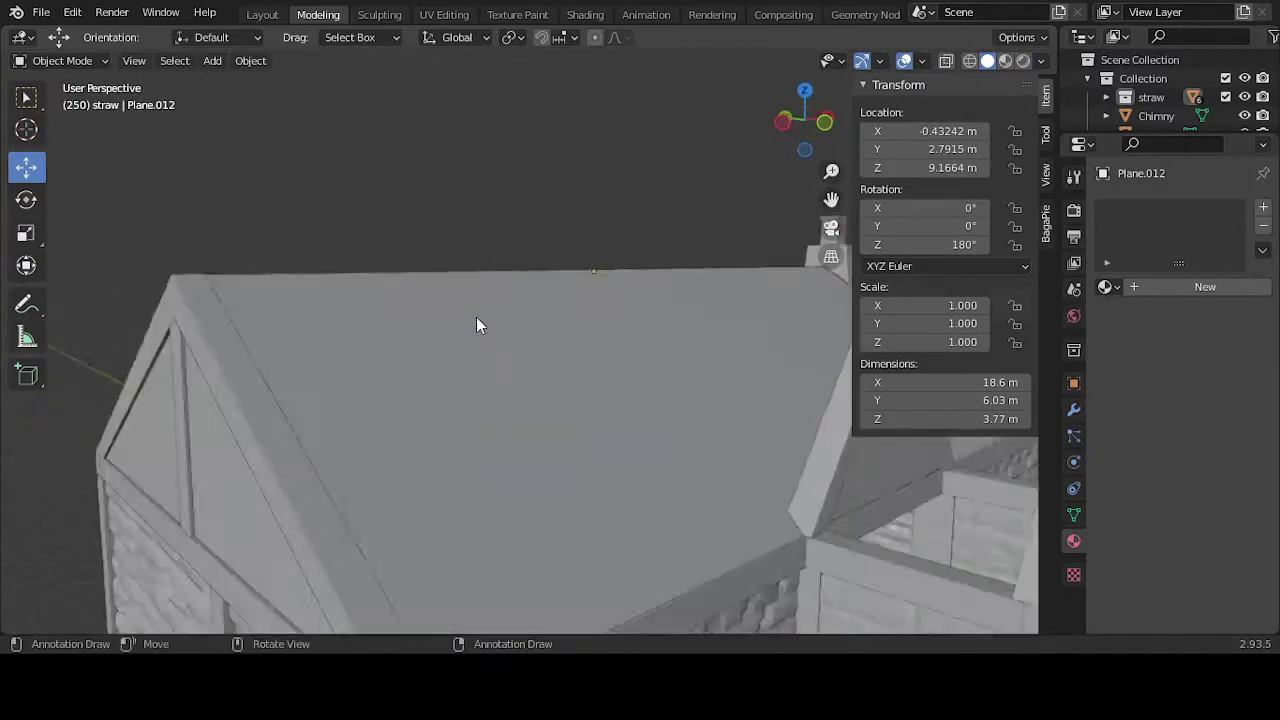
middle_drag(483, 341, 551, 374)
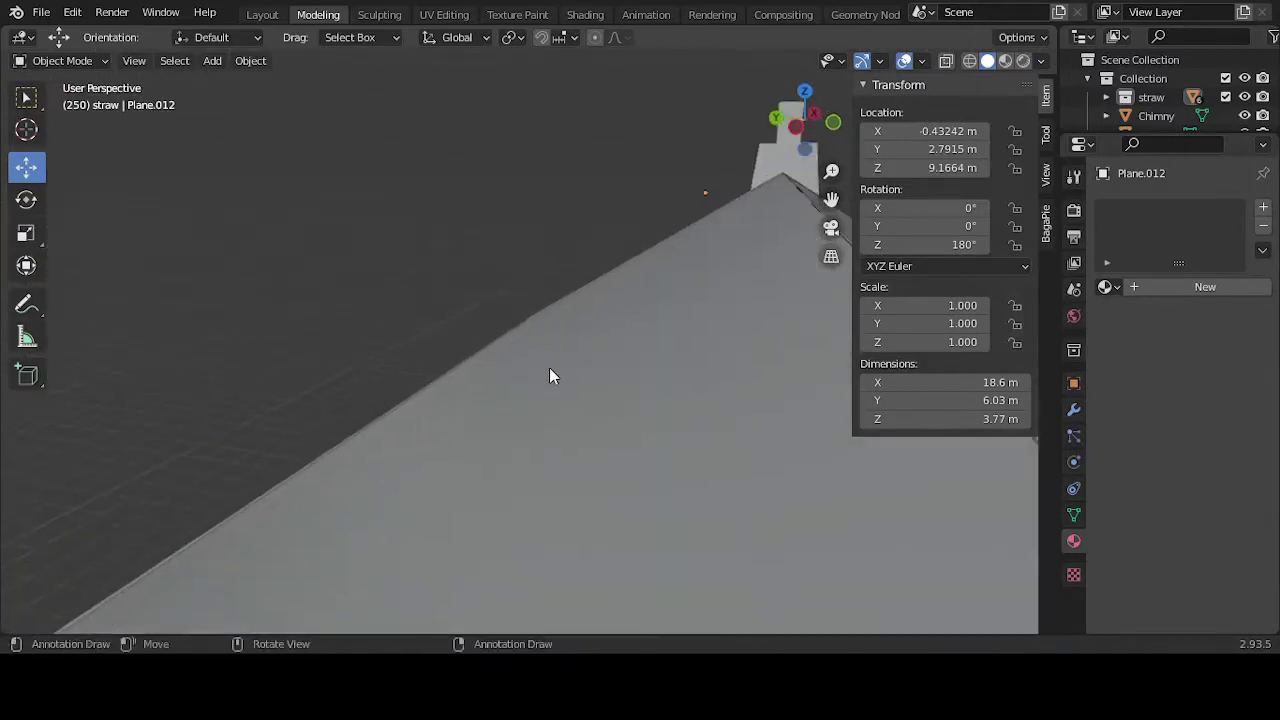
scroll(561, 381, down, 2)
click(572, 422)
click(572, 422)
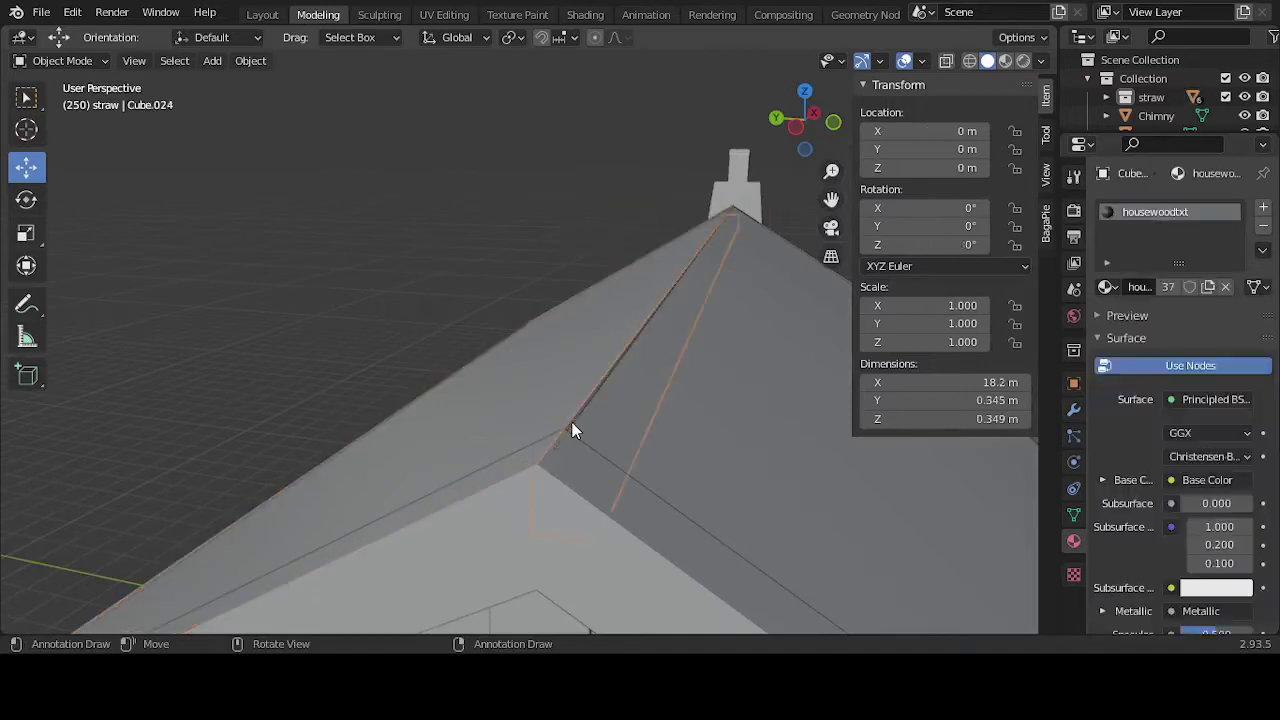
scroll(576, 414, down, 2)
scroll(577, 411, down, 3)
scroll(577, 411, up, 3)
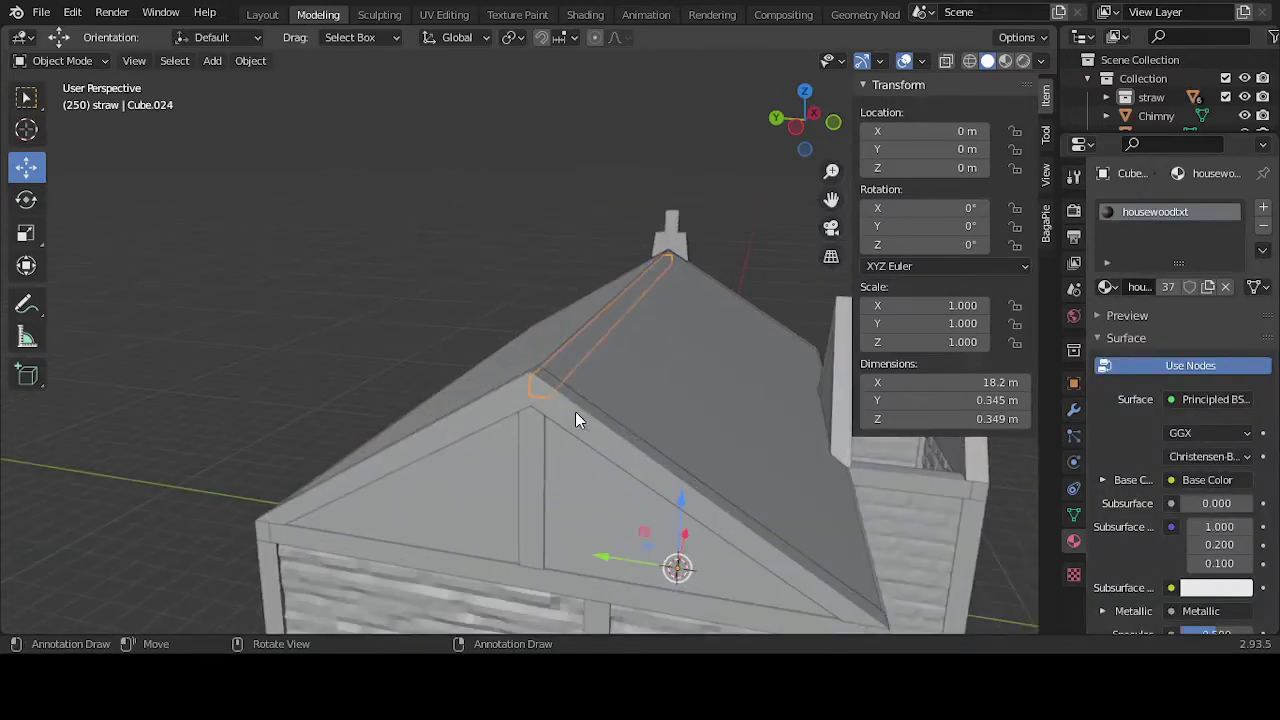
right_click(575, 411)
mouse_move(567, 373)
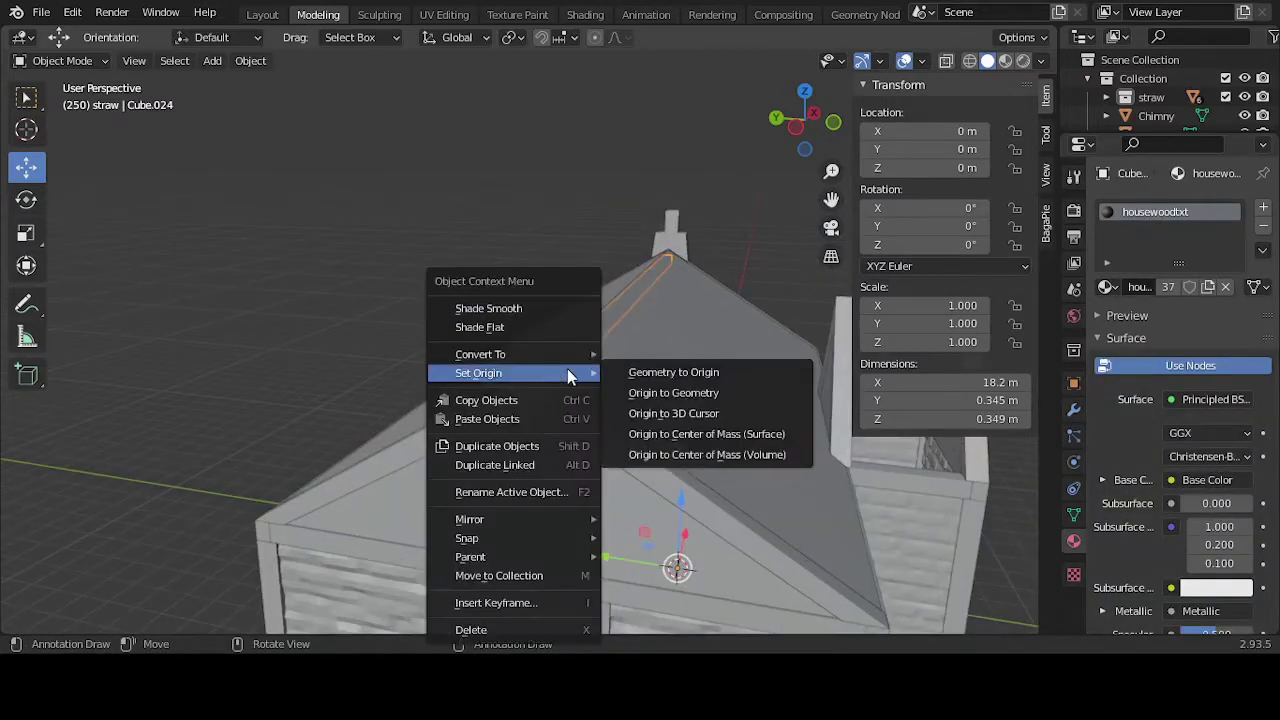
click(708, 436)
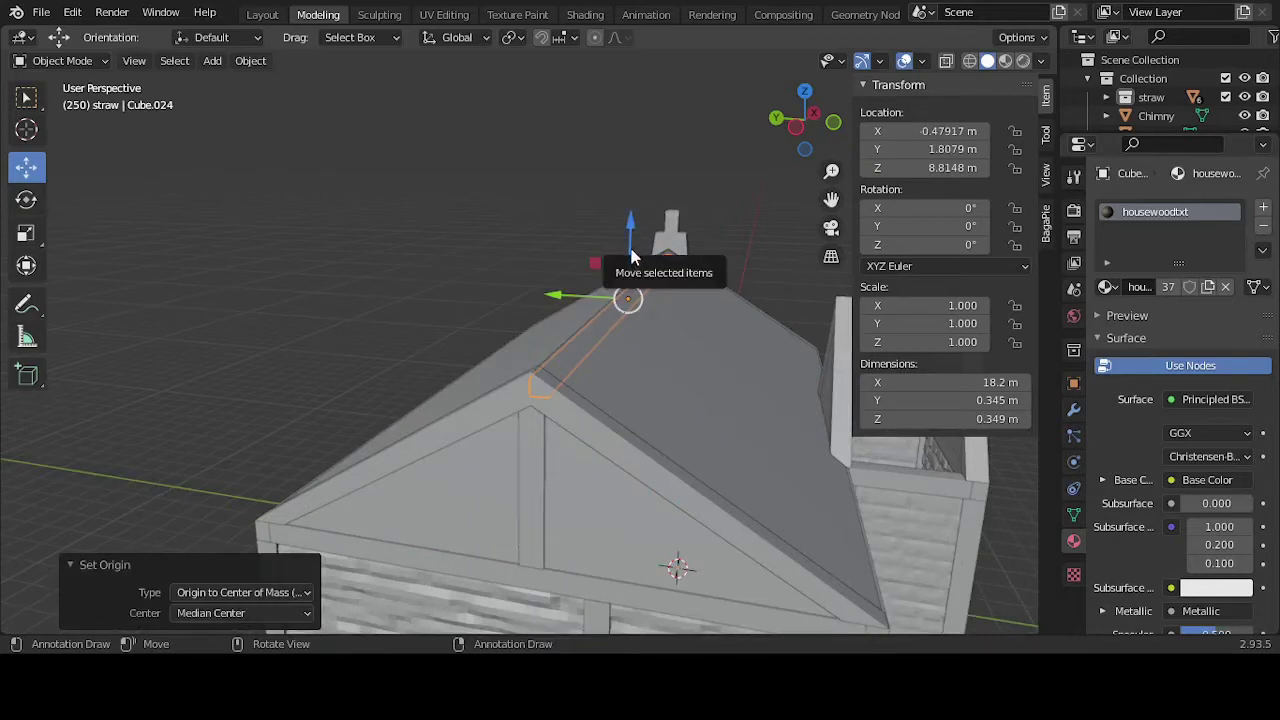
Step: Raise the main ridge beam about 0.36 m along Z and pull its gable-end face outward until the beam is about 18.9 m long
drag(630, 258, 629, 232)
key(Tab)
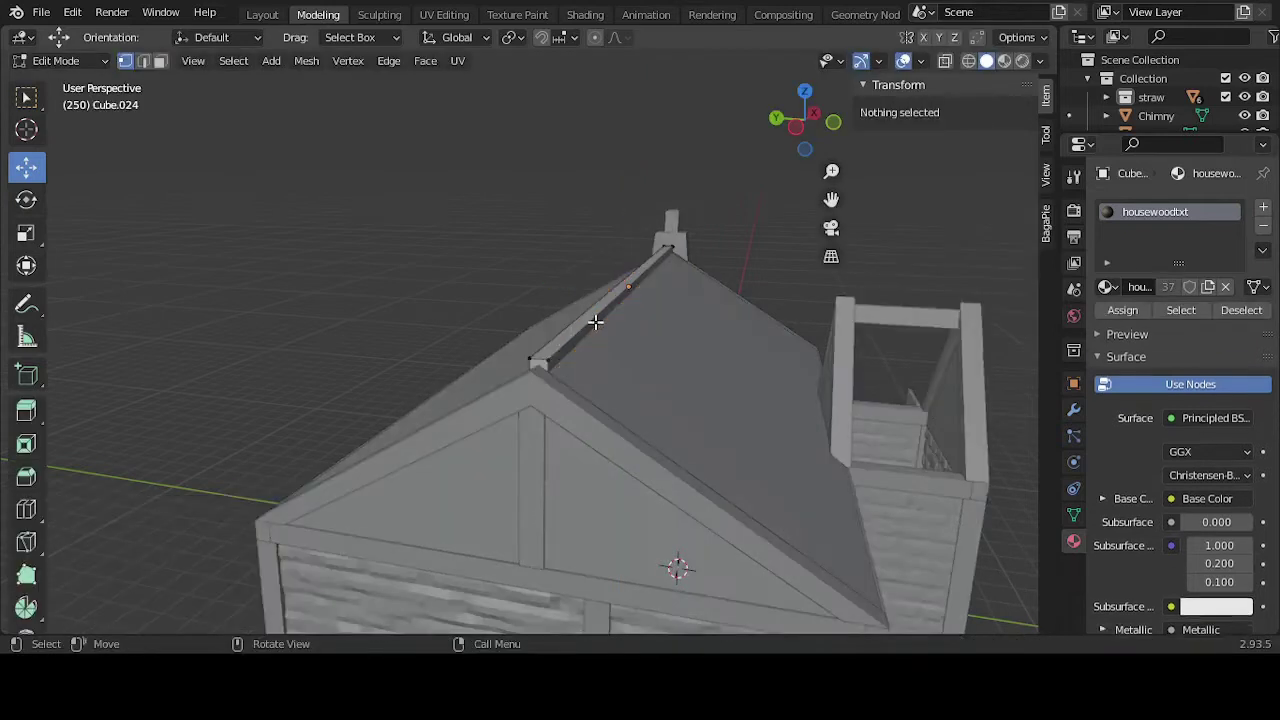
click(536, 366)
drag(543, 366, 546, 366)
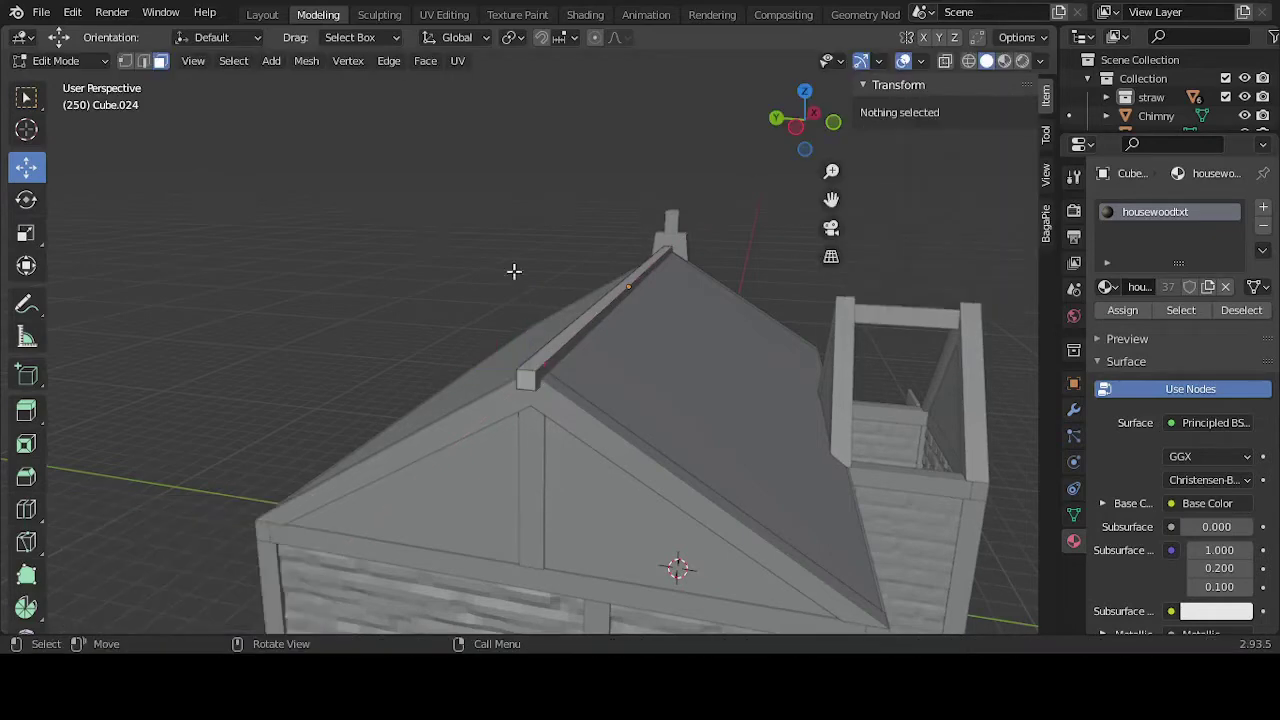
middle_drag(514, 271, 667, 331)
key(Tab)
scroll(625, 220, down, 2)
scroll(569, 240, down, 4)
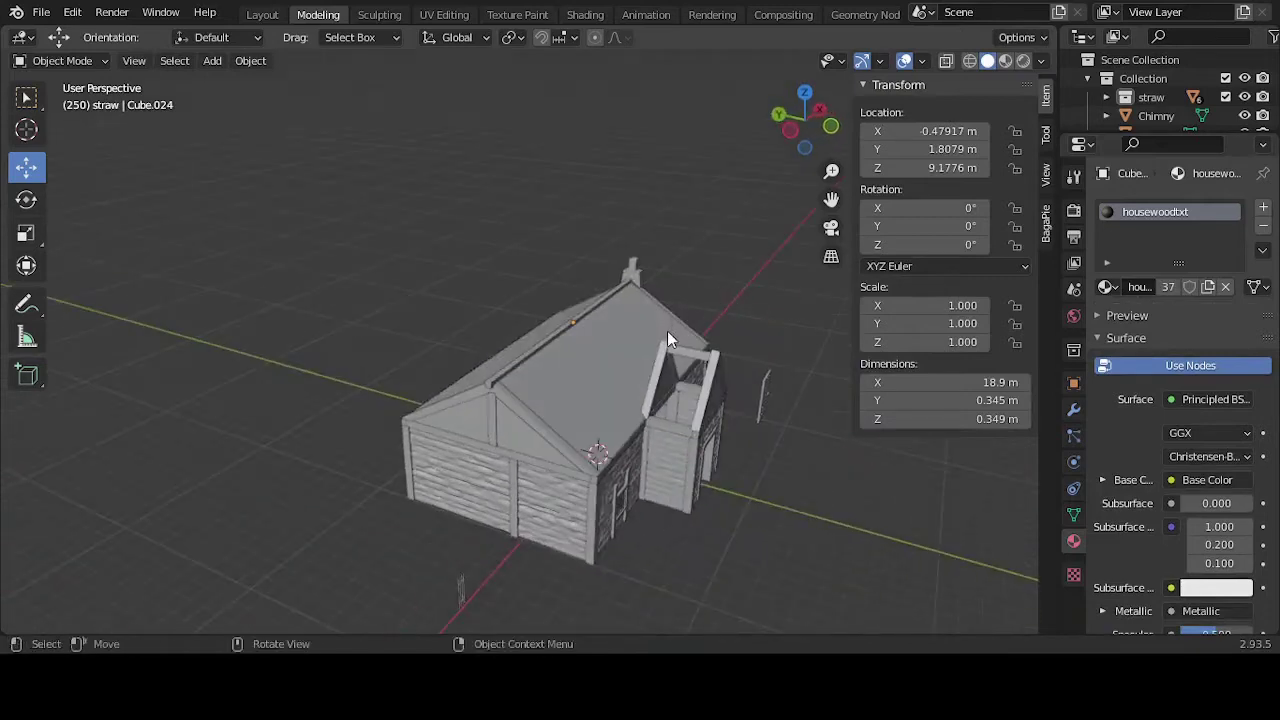
Step: Raise the short ridge beam of the front porch about 0.23 m along Z in the front view
scroll(740, 378, up, 2)
click(764, 359)
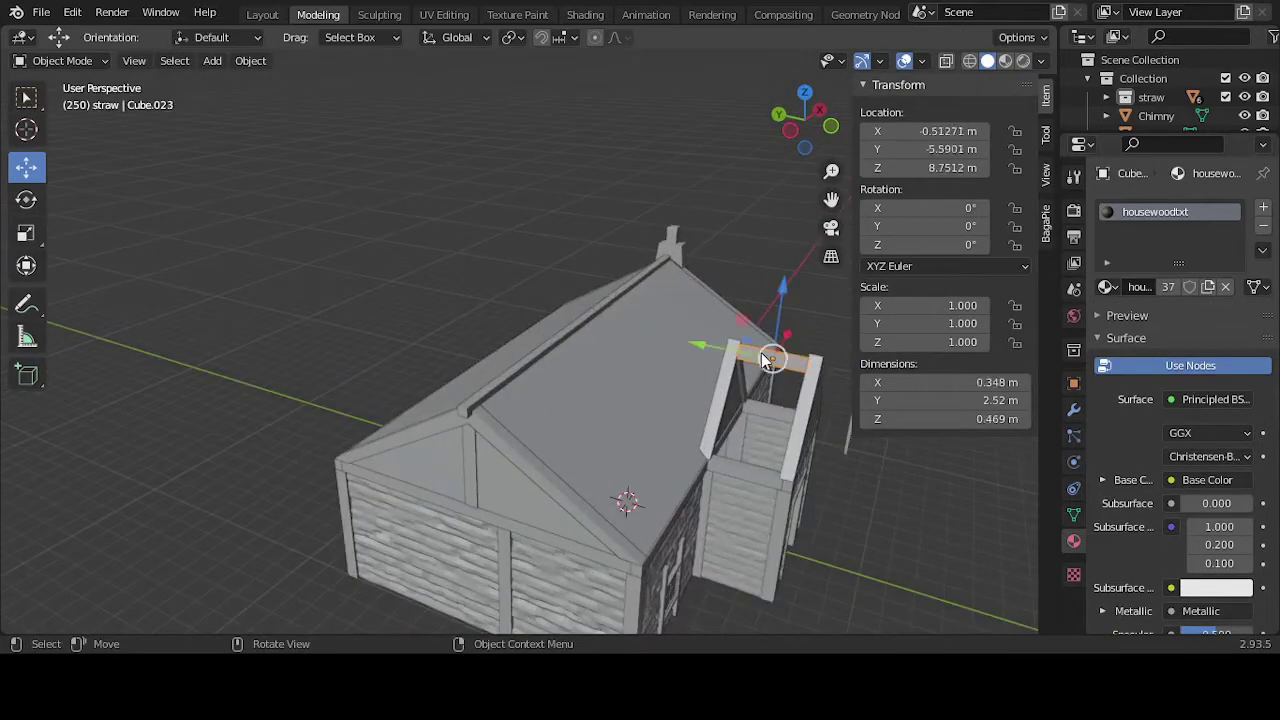
key(KP_1)
key(KP_Decimal)
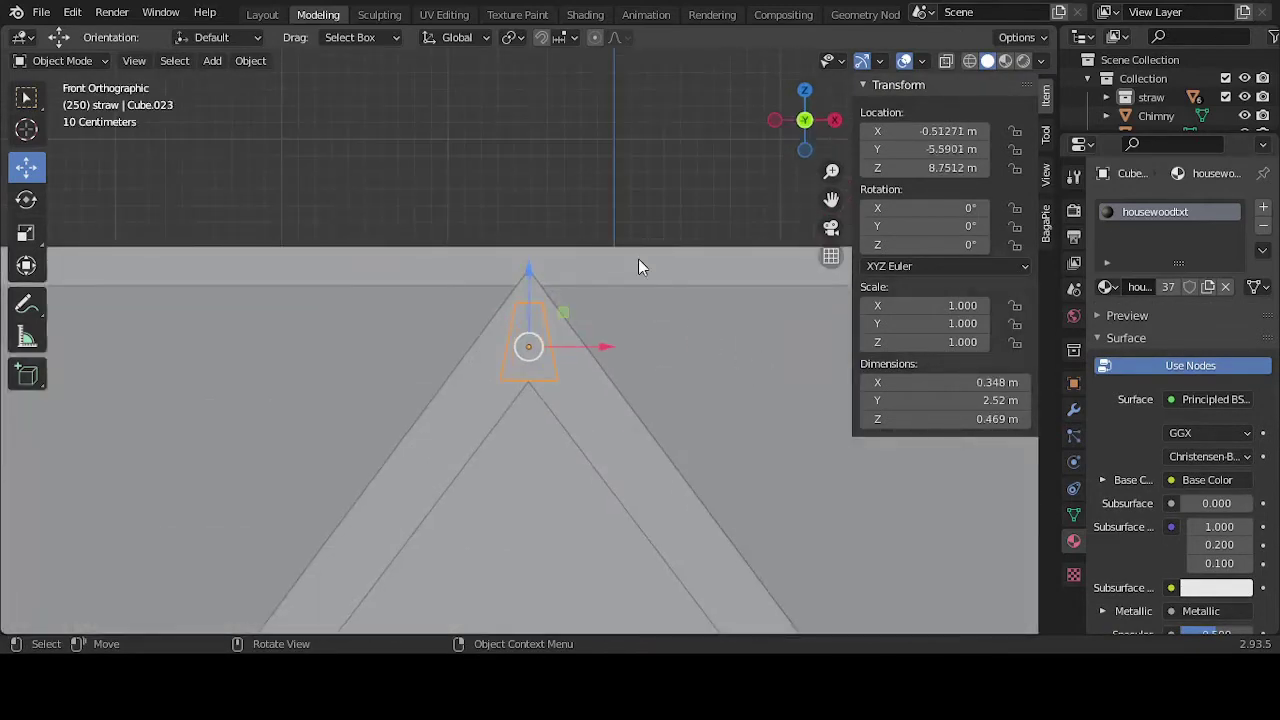
drag(536, 296, 527, 251)
Step: Extend the porch beam's outer end face about 0.61 m along negative Y and raise the whole beam about 0.11 m more
middle_drag(580, 323, 632, 350)
key(Tab)
click(720, 335)
drag(632, 350, 676, 382)
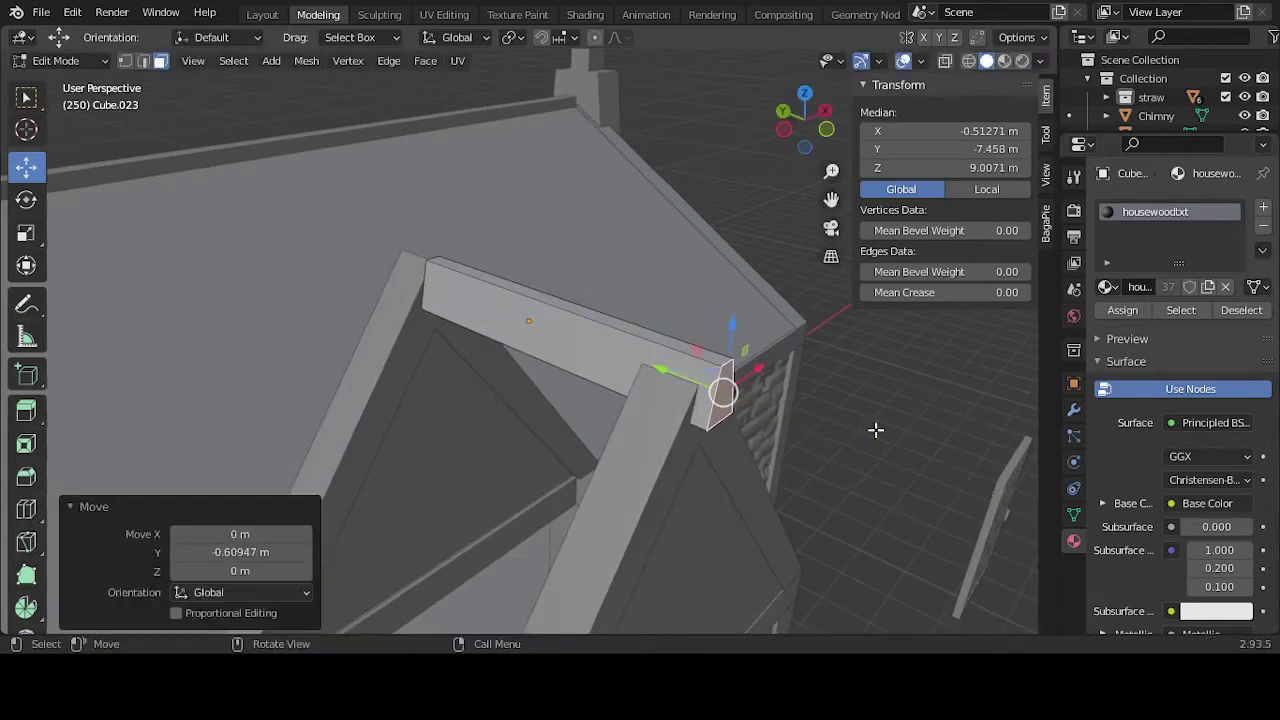
click(876, 431)
key(Tab)
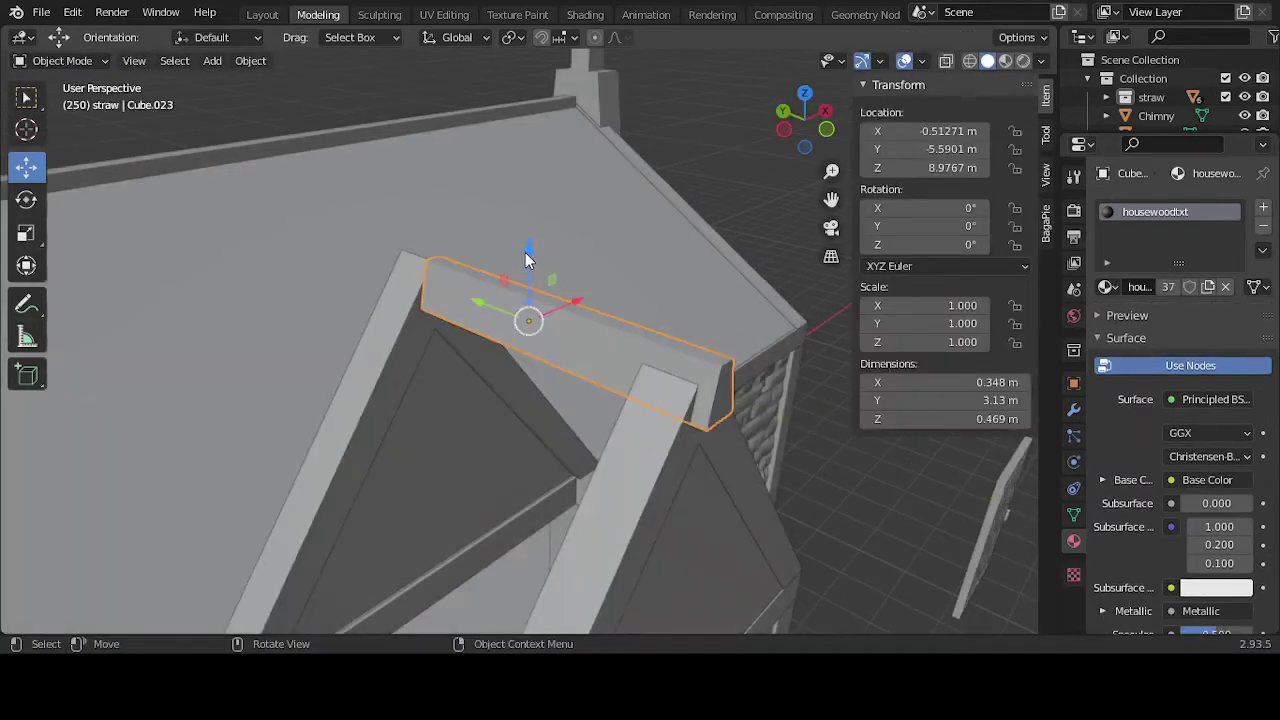
drag(528, 260, 522, 237)
Step: Lower the apex vertices of the porch's inner rafter frame about 0.19 m along Z in wireframe front view
middle_drag(849, 449, 316, 402)
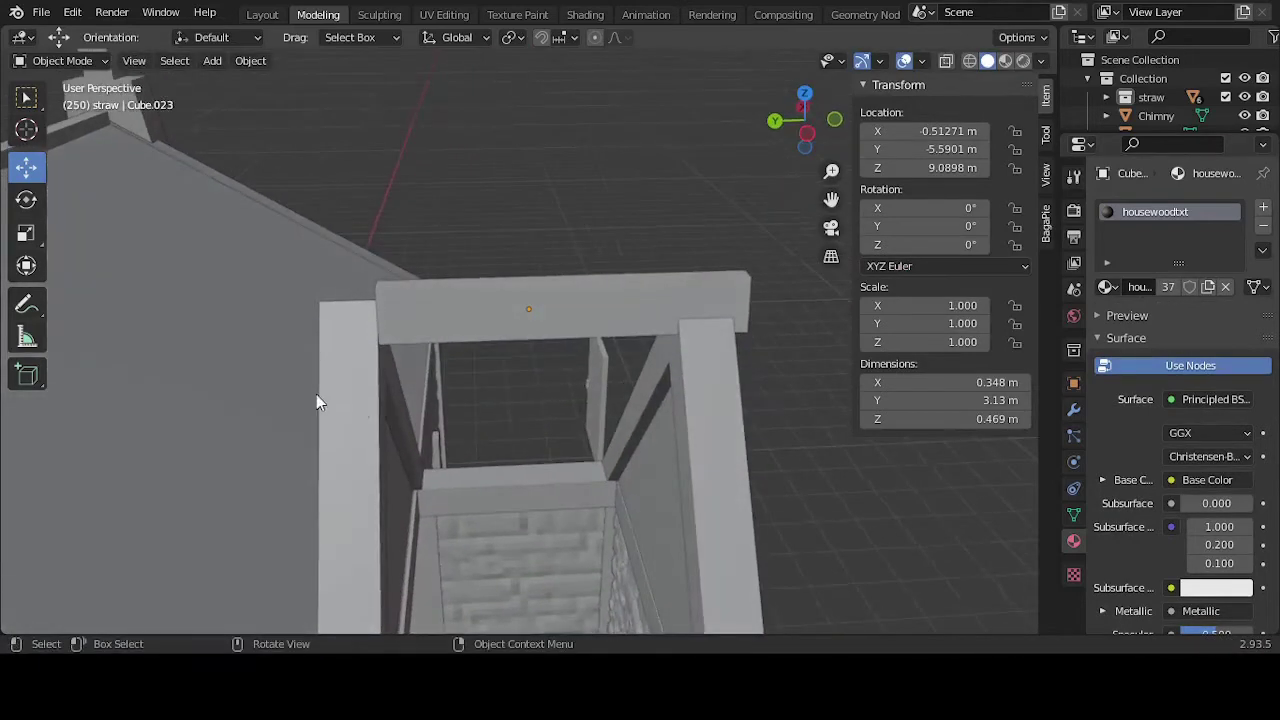
click(318, 395)
key(Tab)
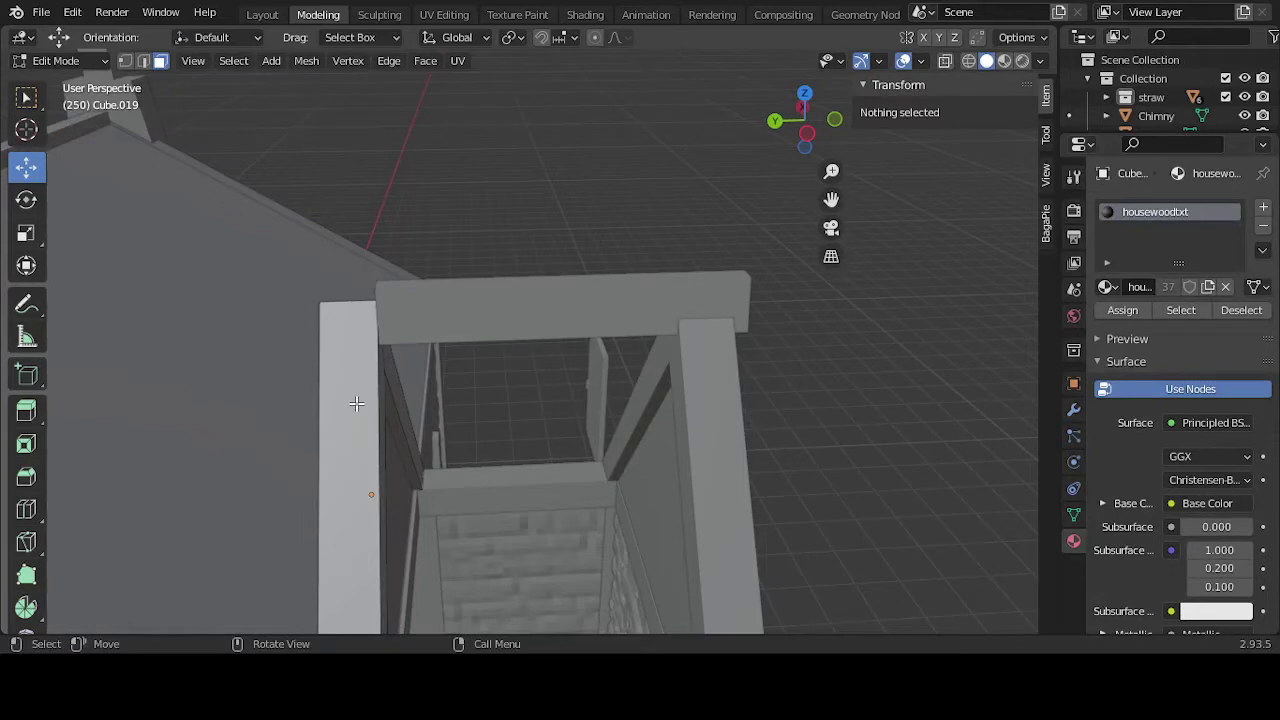
key(KP_1)
click(945, 60)
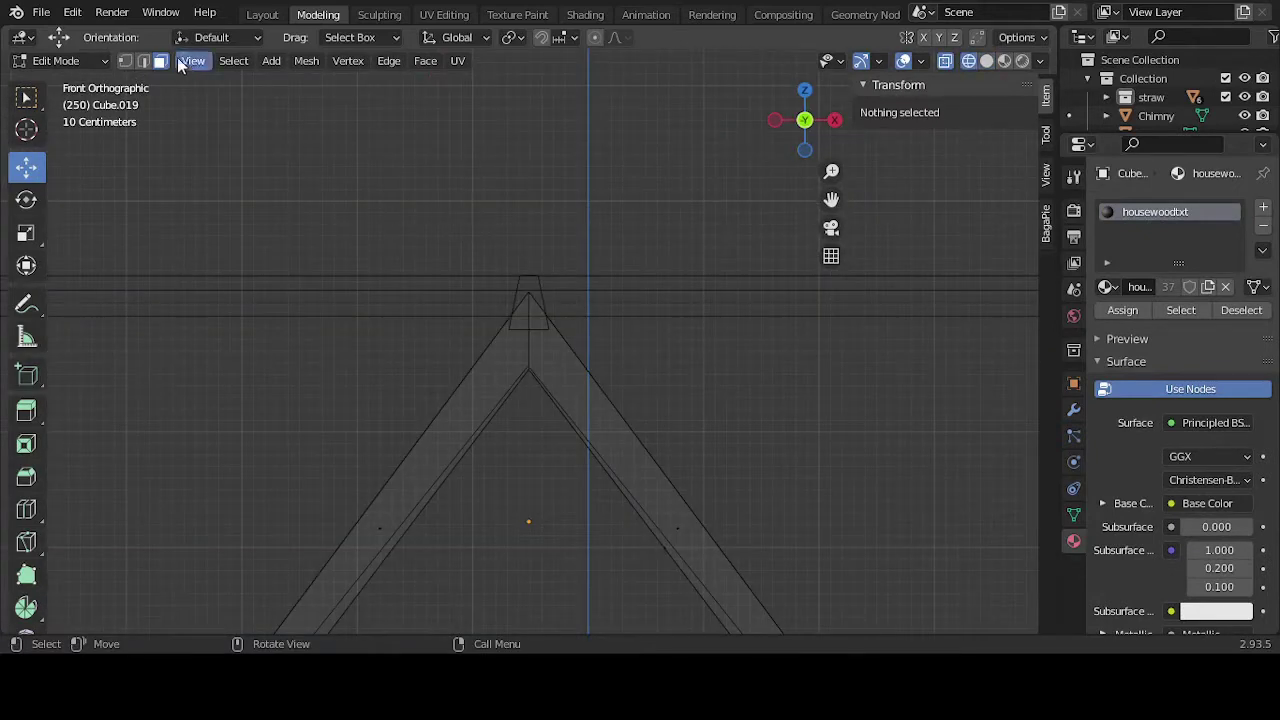
drag(488, 198, 548, 382)
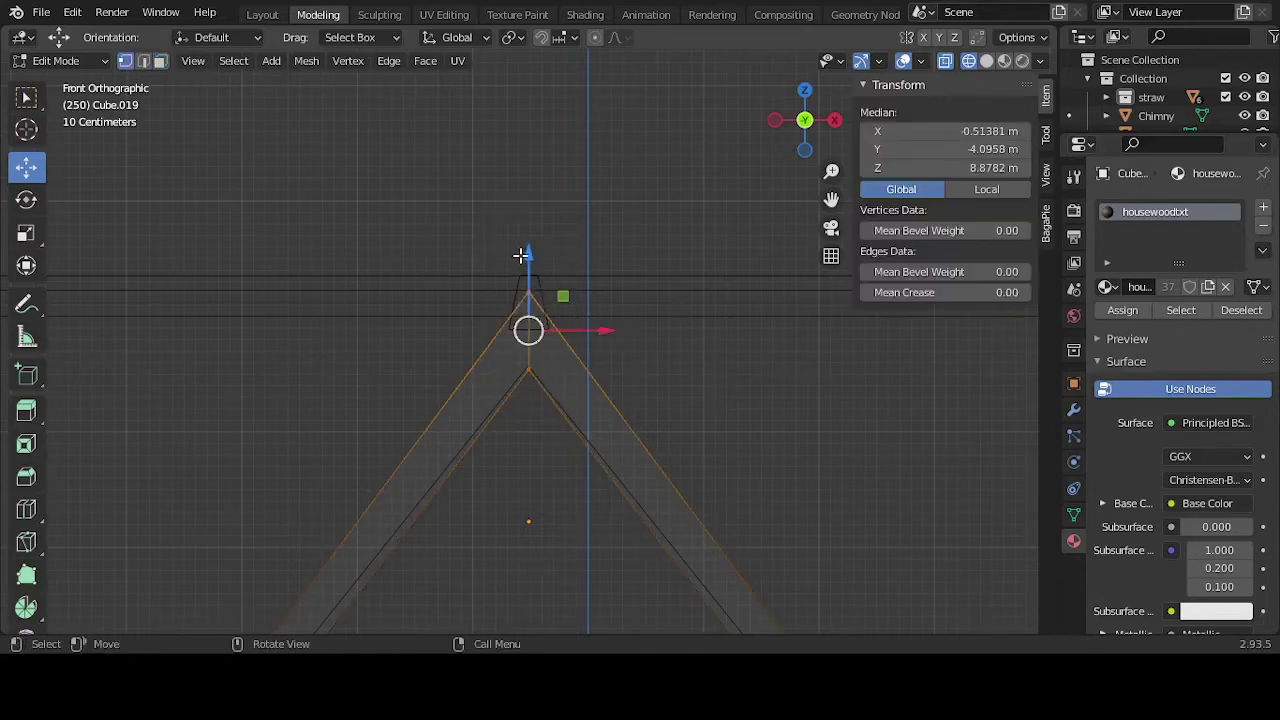
drag(528, 257, 532, 277)
Step: Check the lower-end vertices of the inner rafter frame, restore solid shading and return to Object Mode
scroll(532, 277, down, 3)
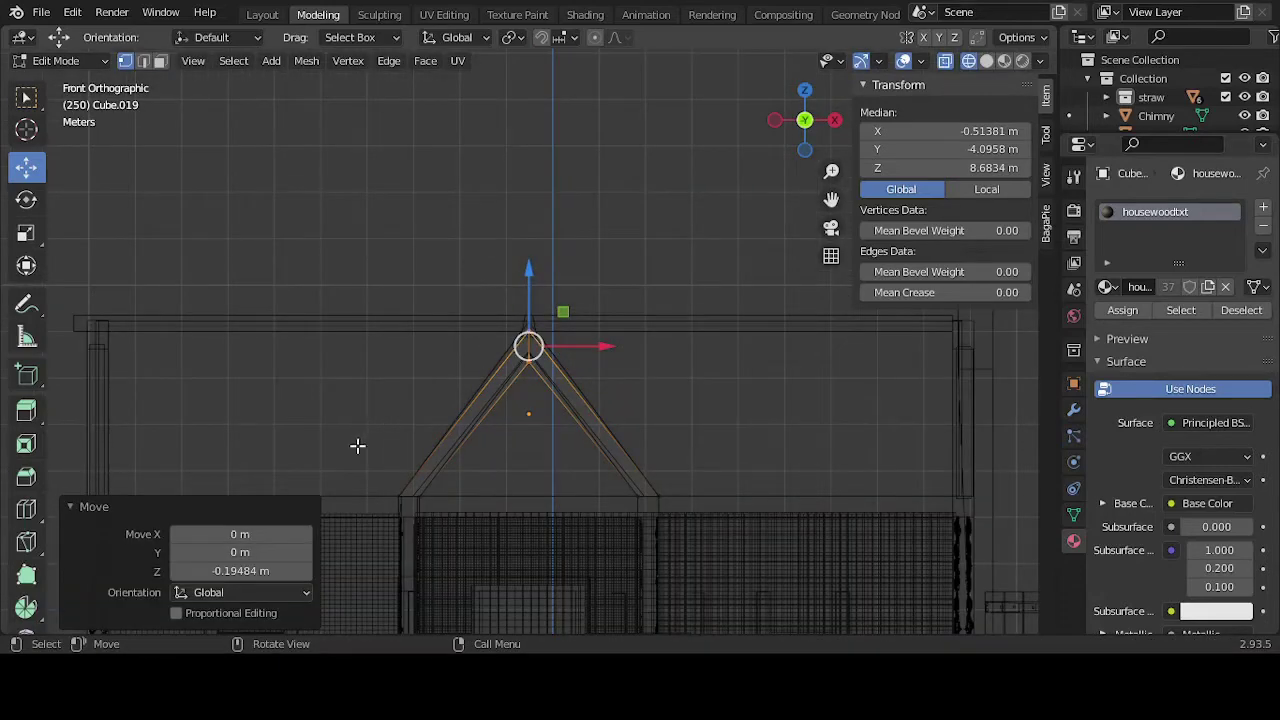
drag(363, 480, 468, 498)
drag(791, 486, 690, 502)
click(677, 426)
middle_drag(677, 426, 777, 489)
click(985, 62)
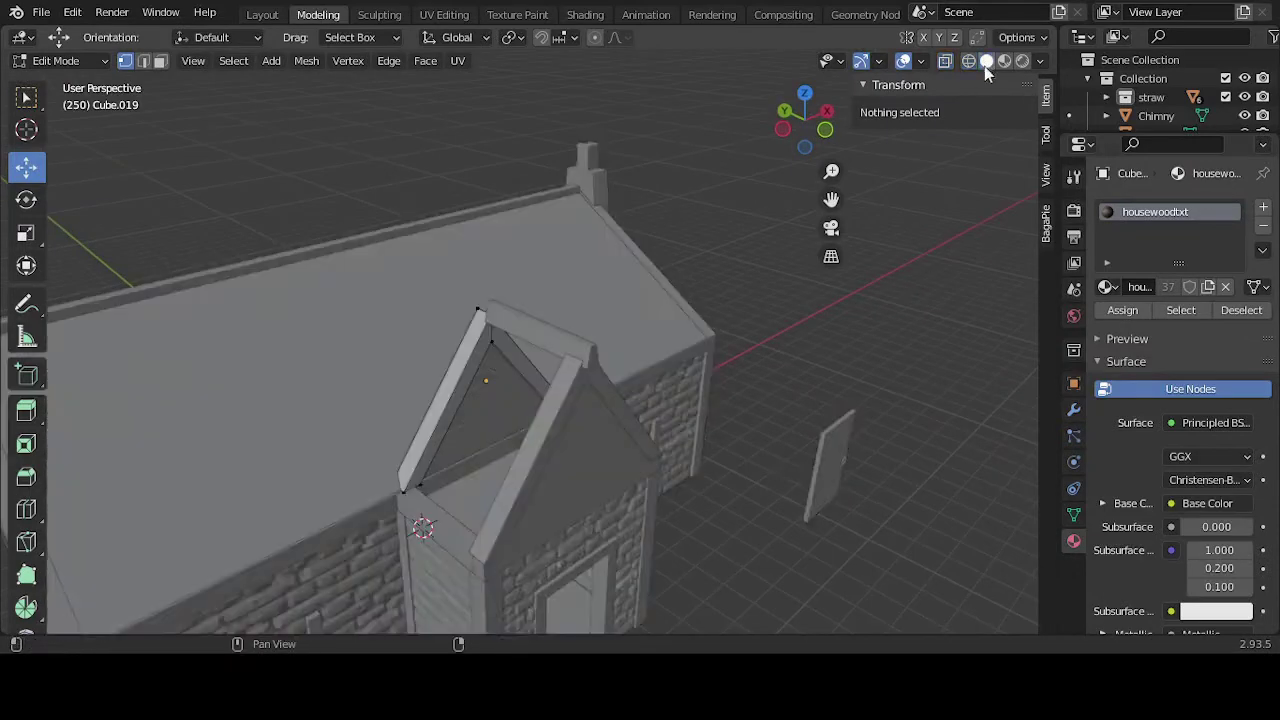
mouse_move(723, 386)
middle_down()
mouse_move(846, 357)
mouse_move(892, 372)
mouse_move(906, 400)
mouse_move(825, 395)
middle_up()
key(Tab)
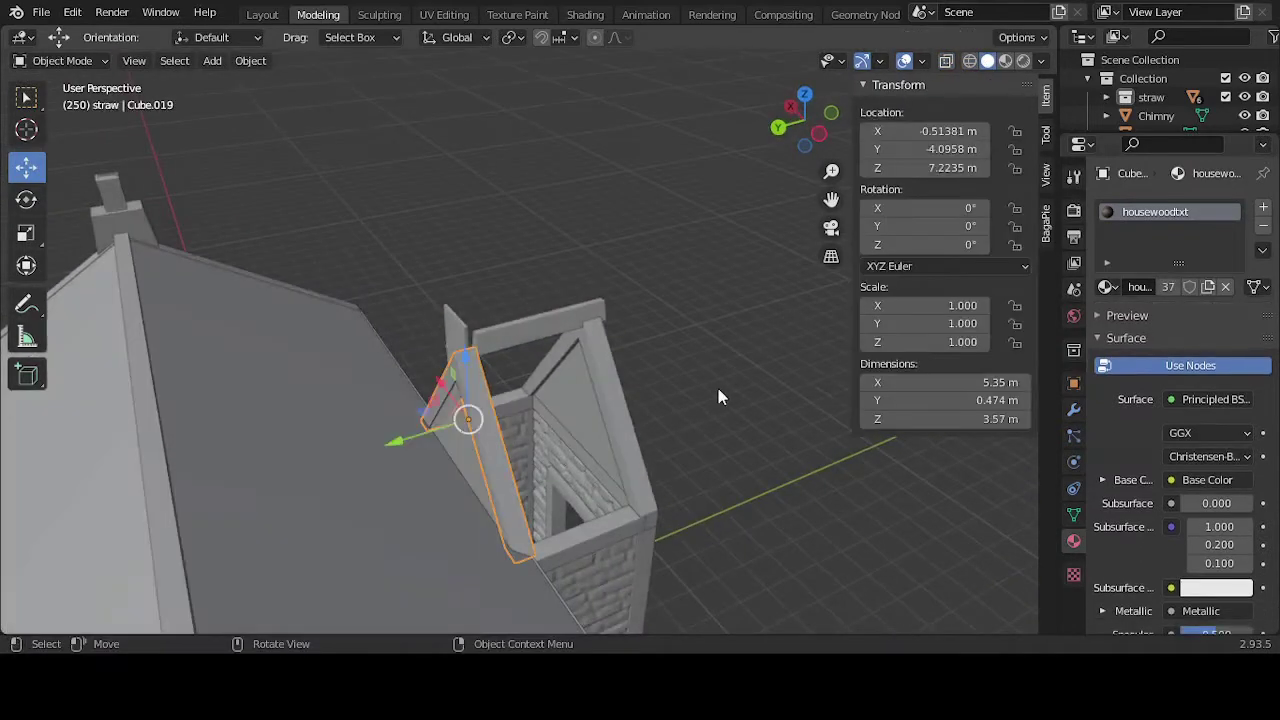
Step: Extrude the porch ridge beam's inner end face about 5.98 m along Y until it reaches the main roof ridge
middle_drag(717, 397, 703, 280)
click(573, 318)
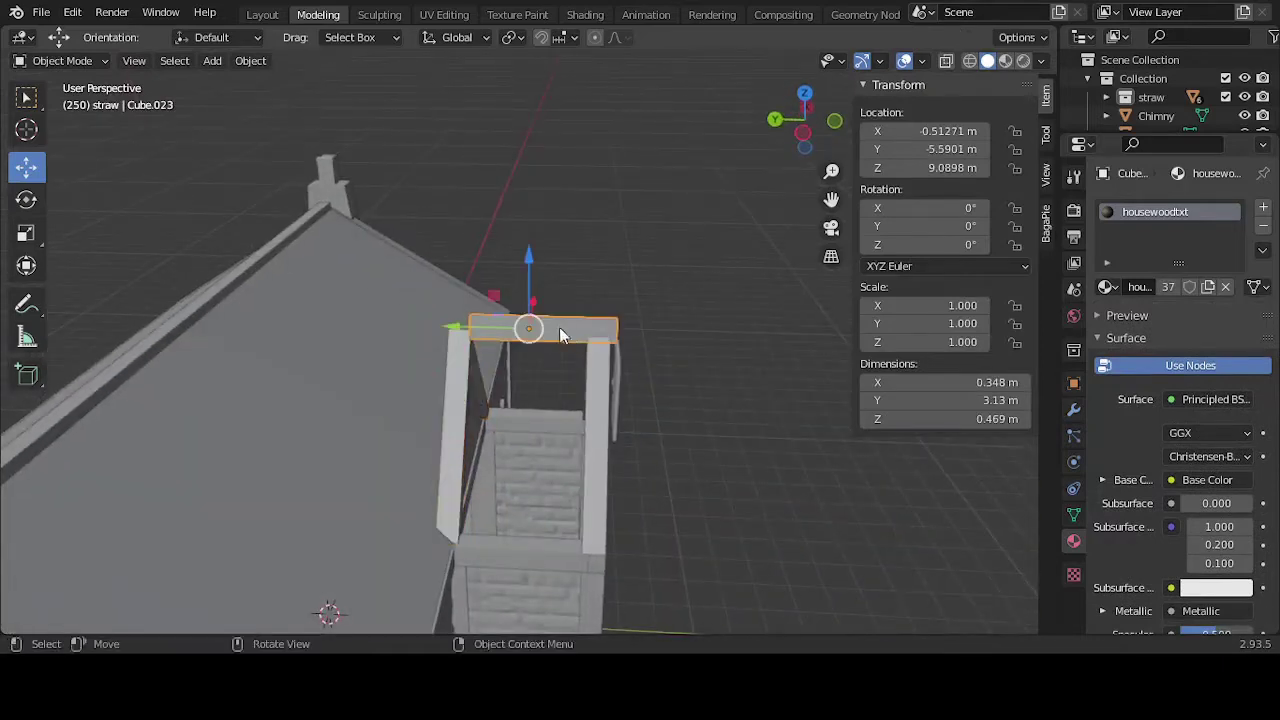
middle_drag(560, 334, 493, 360)
key(Tab)
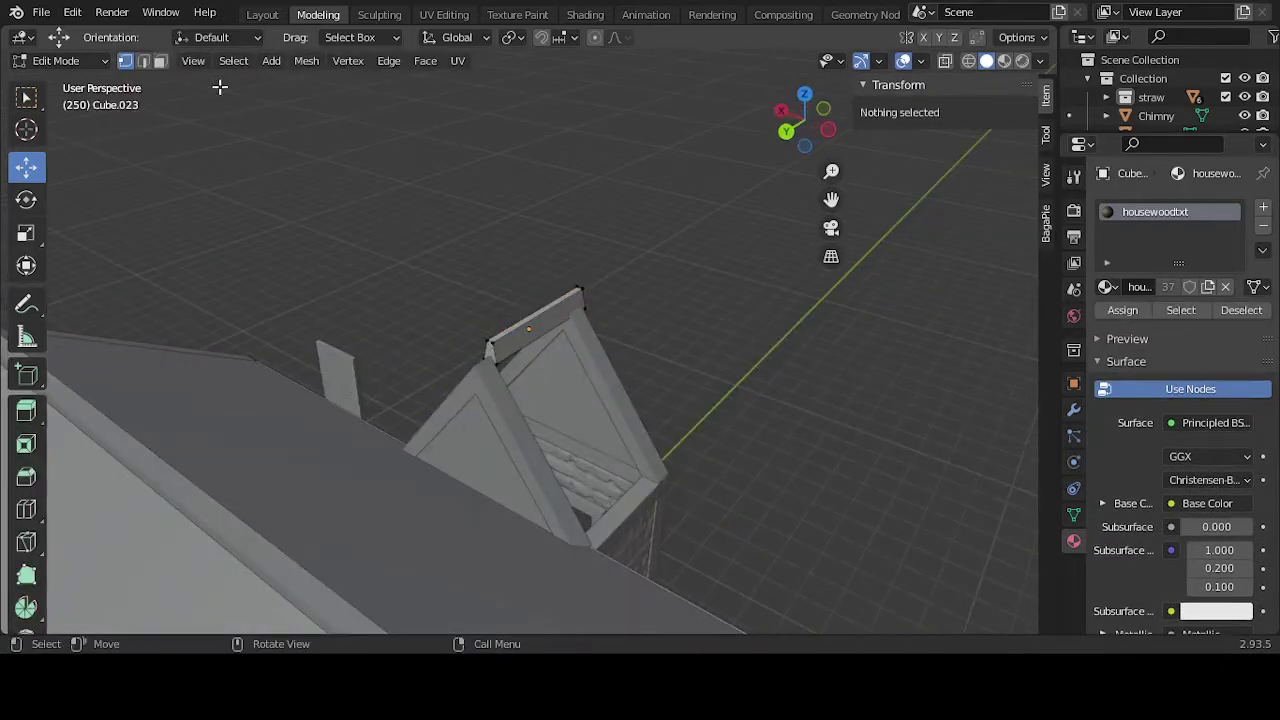
click(492, 340)
middle_drag(492, 340, 531, 307)
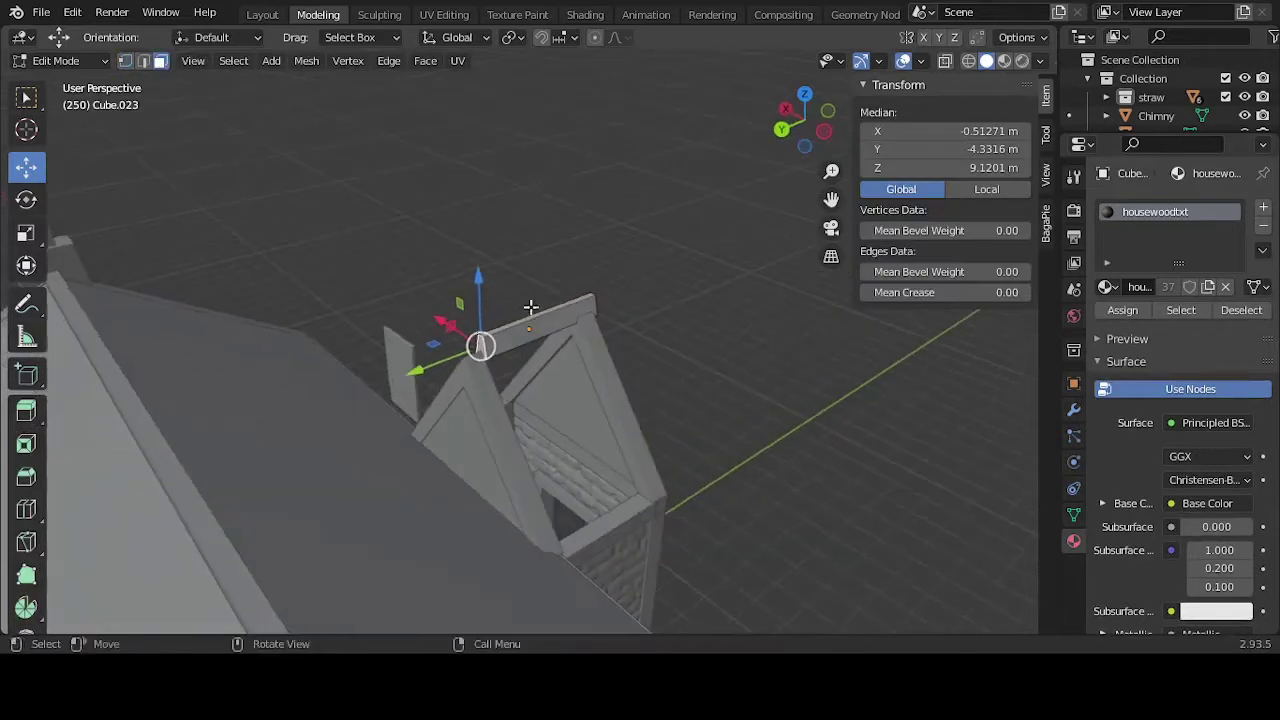
key(e)
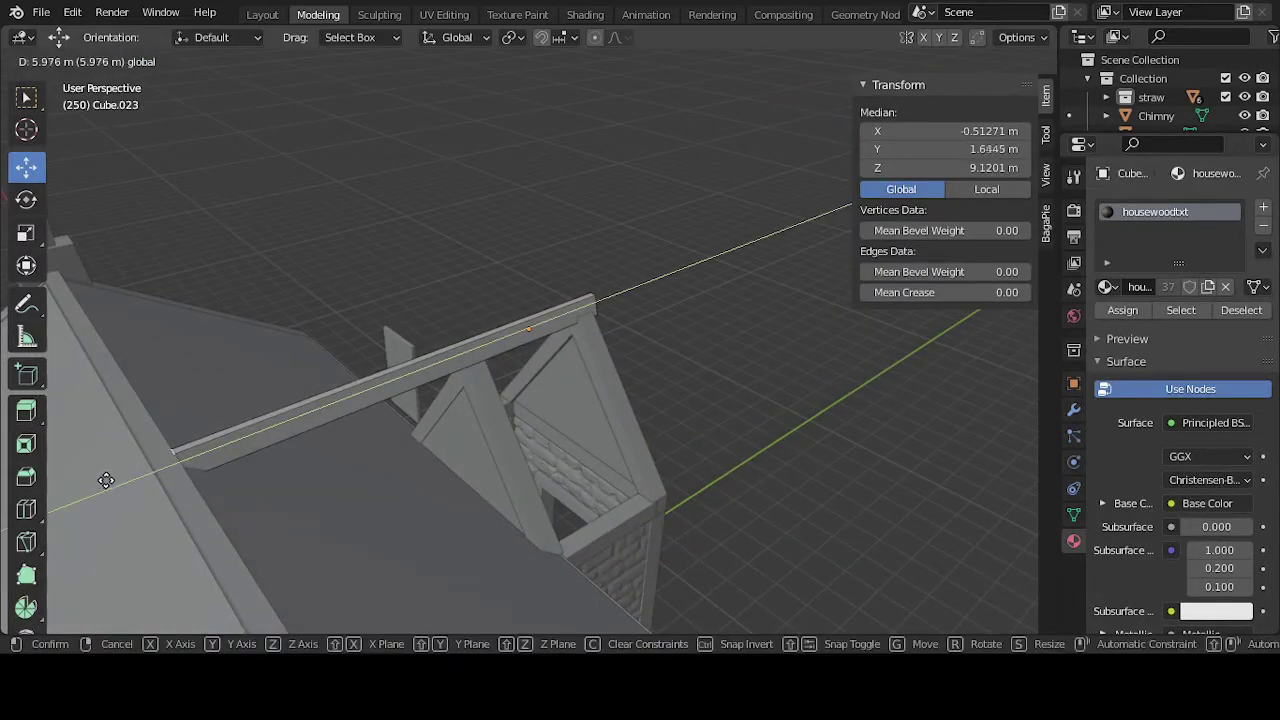
click(104, 480)
middle_drag(104, 480, 605, 331)
key(Tab)
scroll(774, 354, down, 4)
Step: Add two evenly spaced loop cuts running down the slope of the front roof plane in top view
click(605, 332)
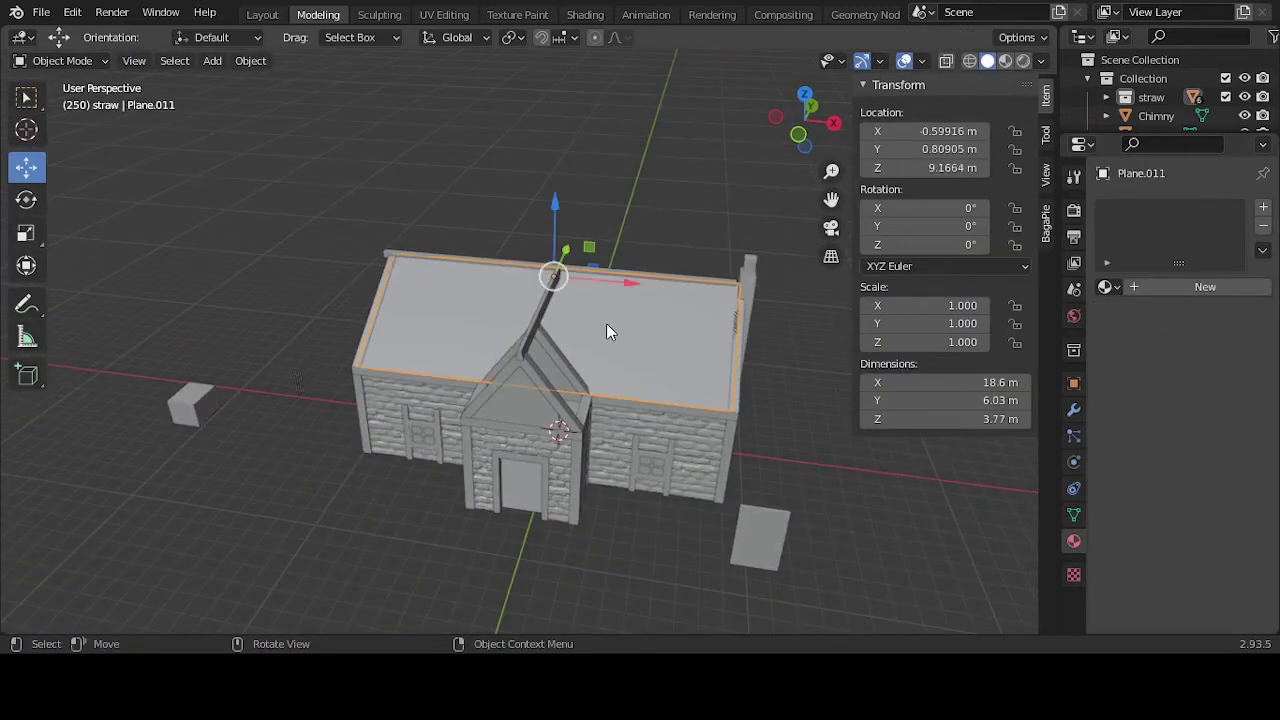
key(KP_7)
scroll(608, 331, up, 3)
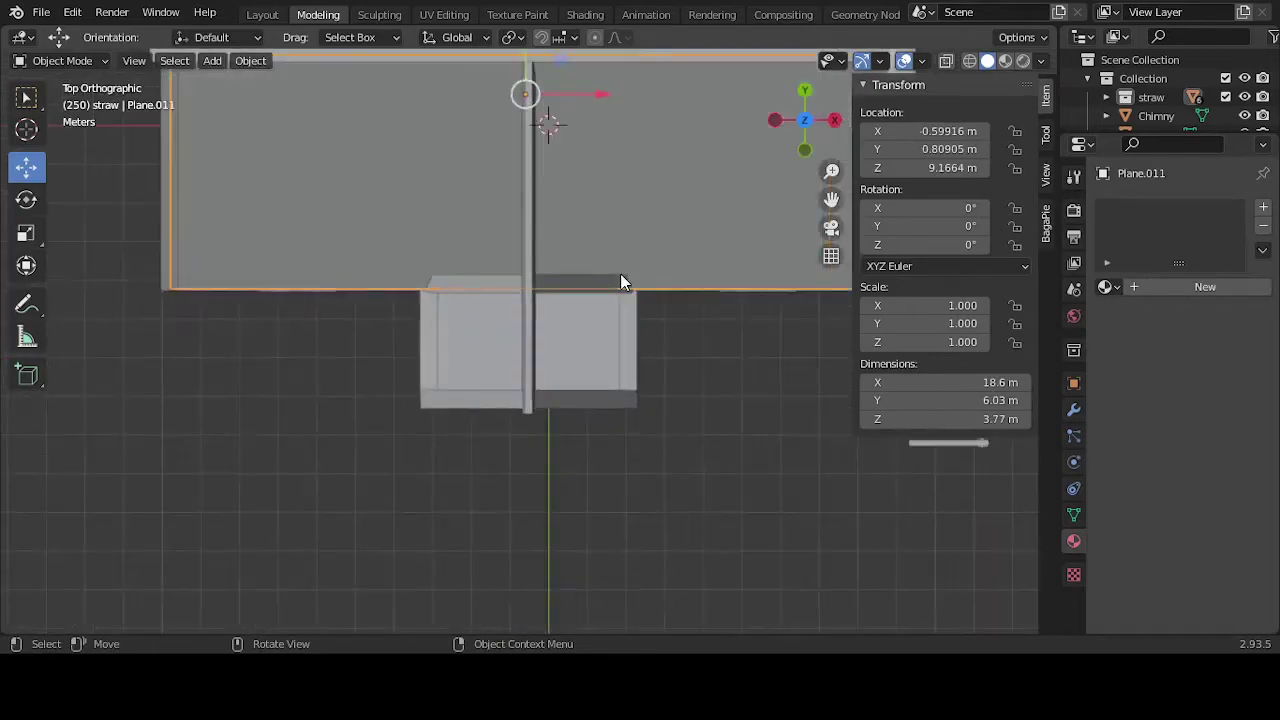
scroll(620, 280, down, 1)
key(Tab)
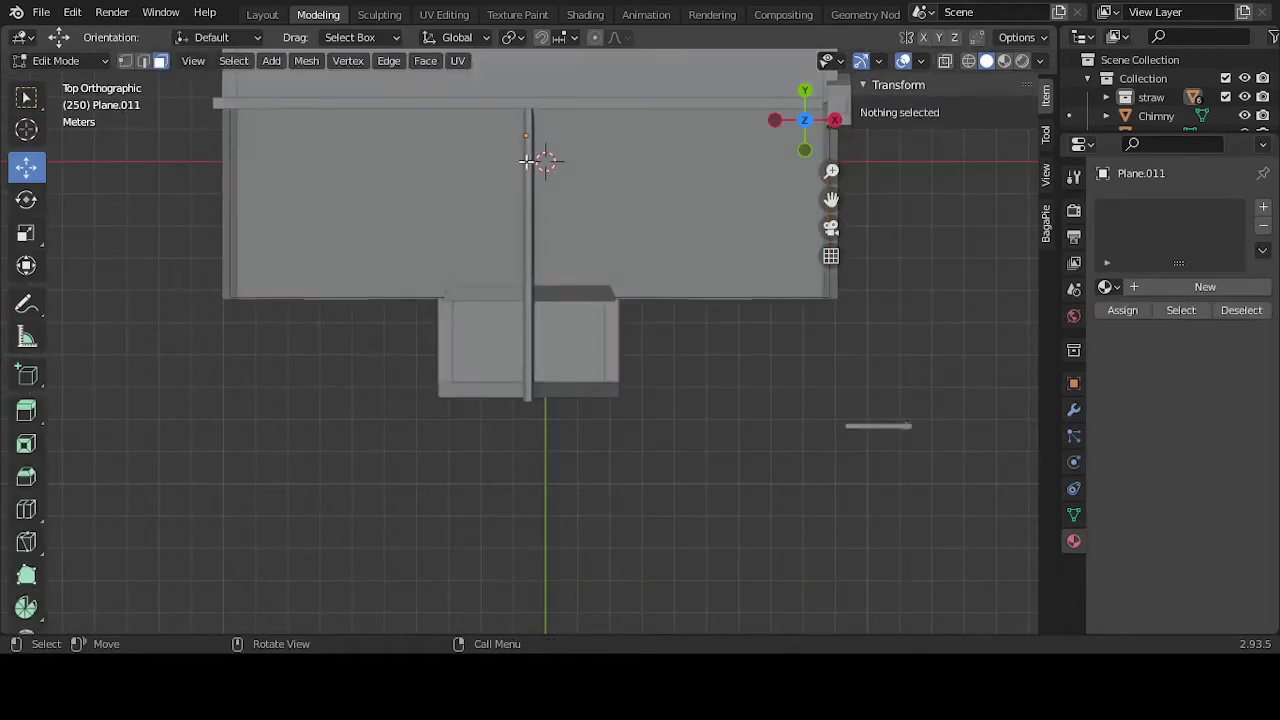
click(26, 509)
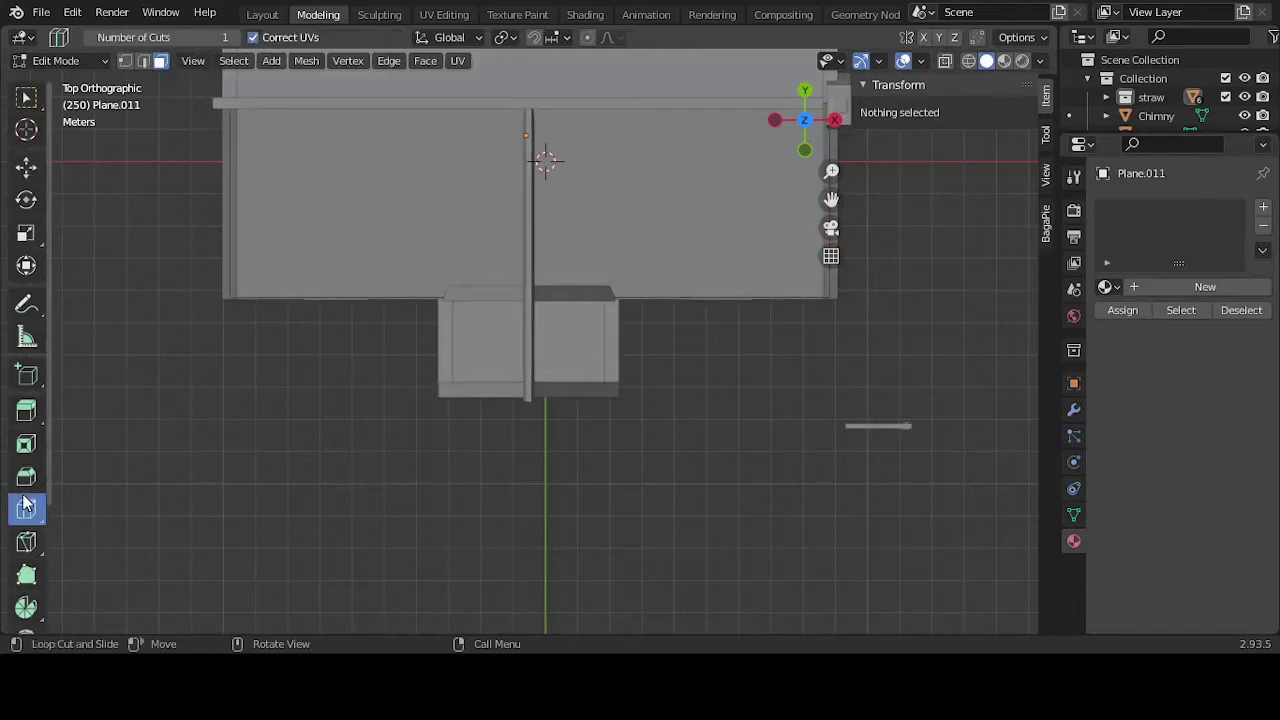
click(492, 108)
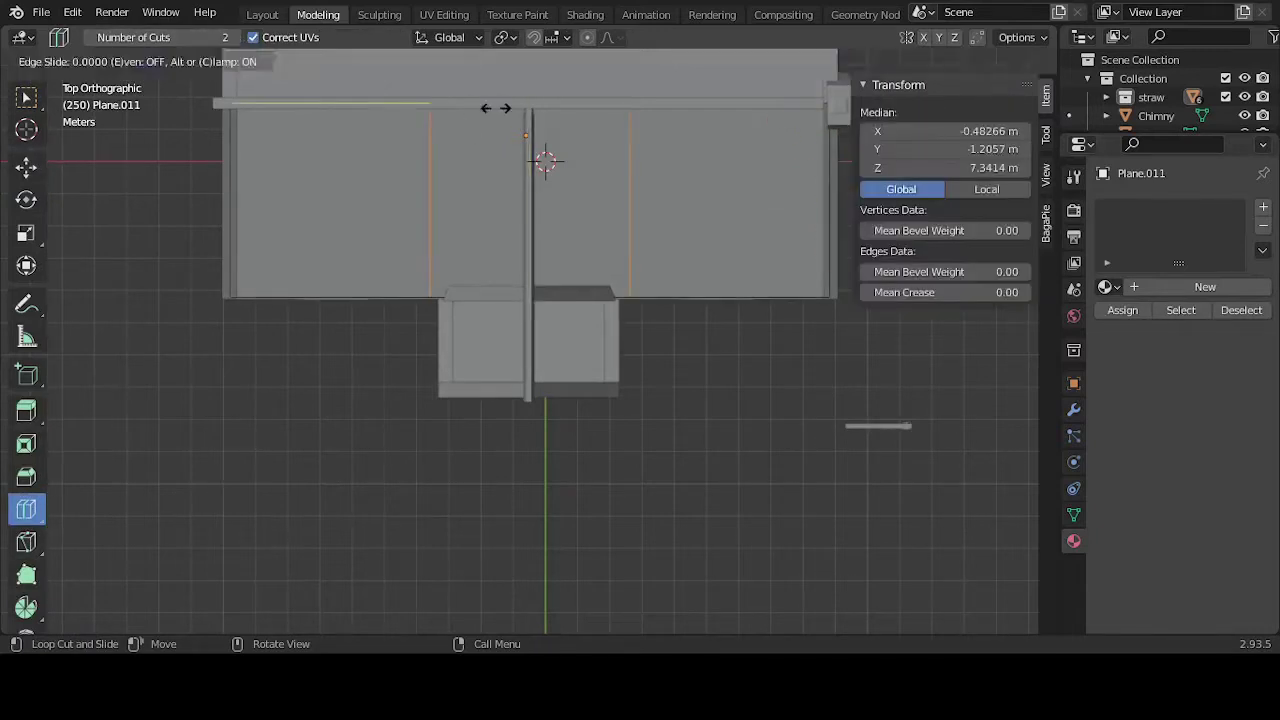
Step: Move the front roof plane's loop cut on the negative X side about 0.49 m along X to line up with the porch wall
click(125, 60)
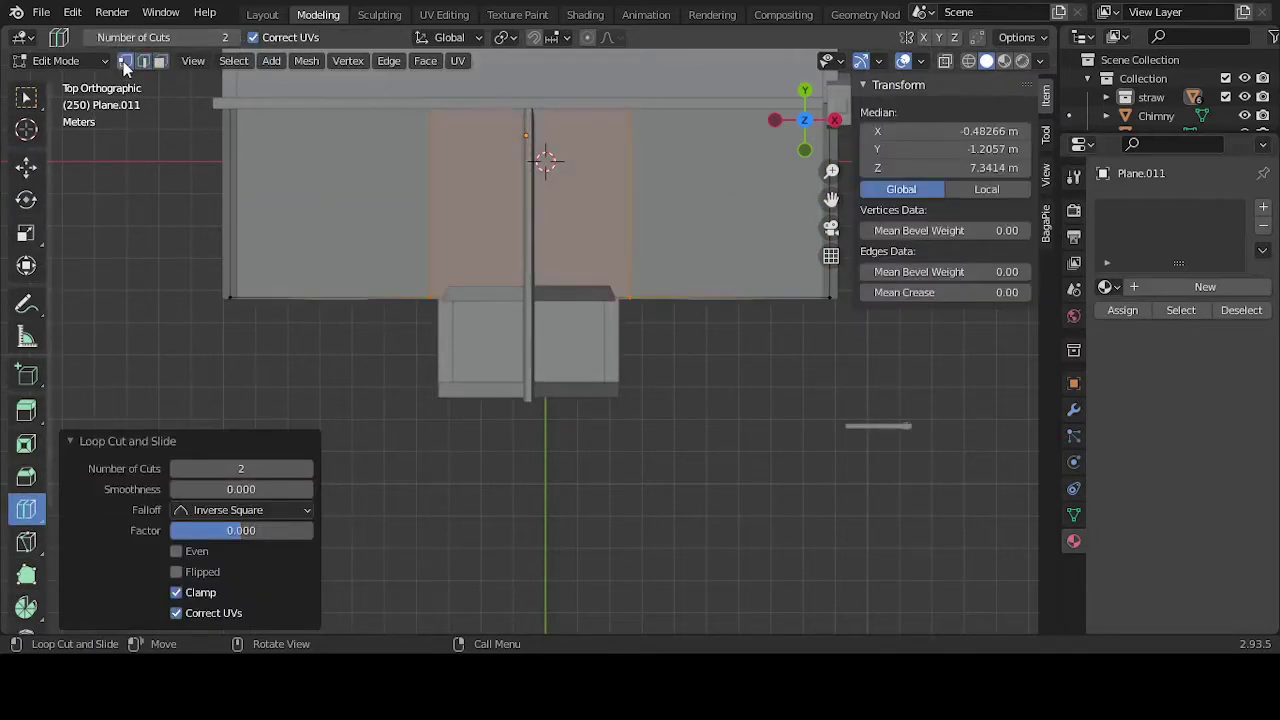
click(26, 166)
drag(393, 87, 452, 356)
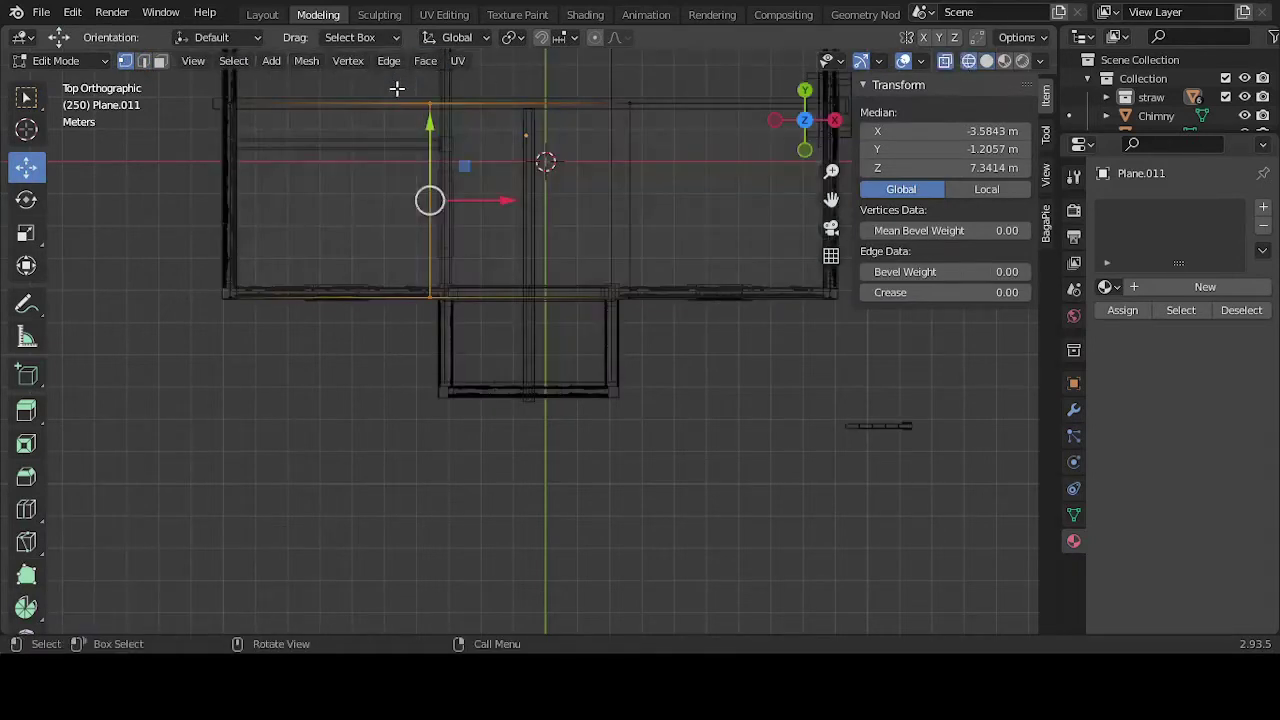
drag(395, 350, 480, 78)
drag(484, 204, 500, 203)
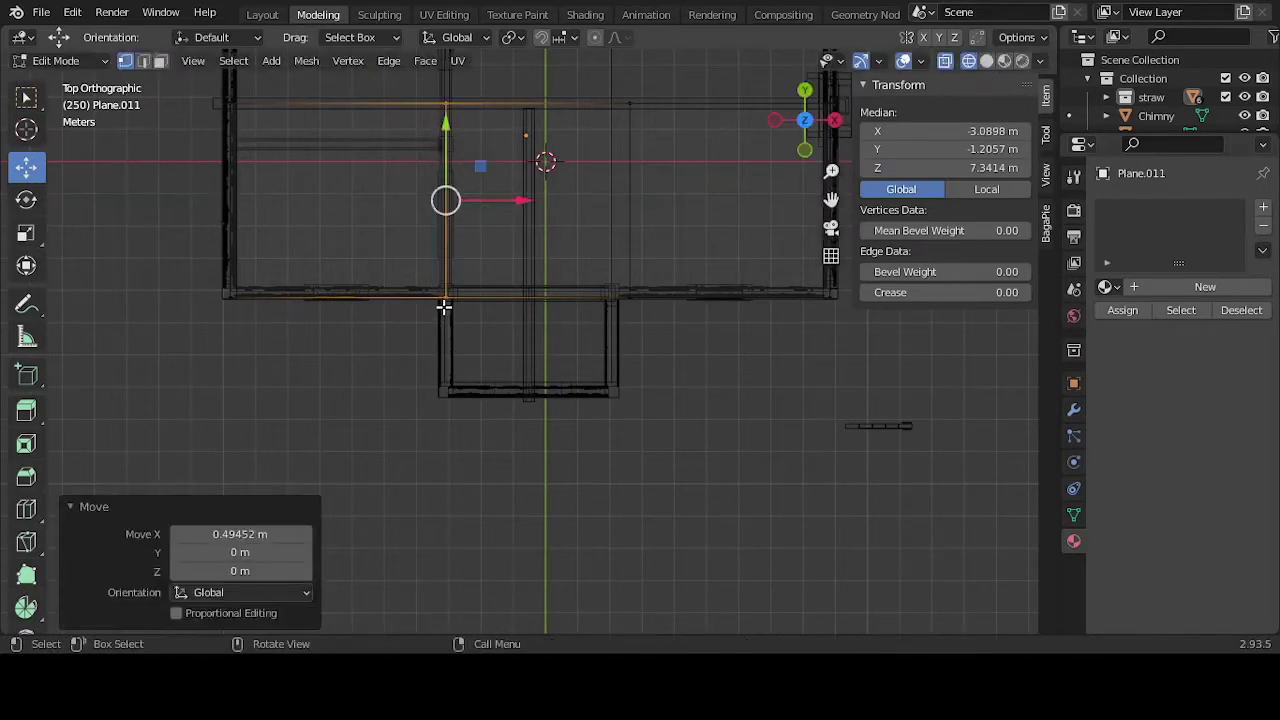
Step: Move the other loop cut about -0.52 m along X onto the opposite porch wall and return to Object Mode in solid shading
drag(666, 64, 571, 334)
drag(703, 200, 681, 197)
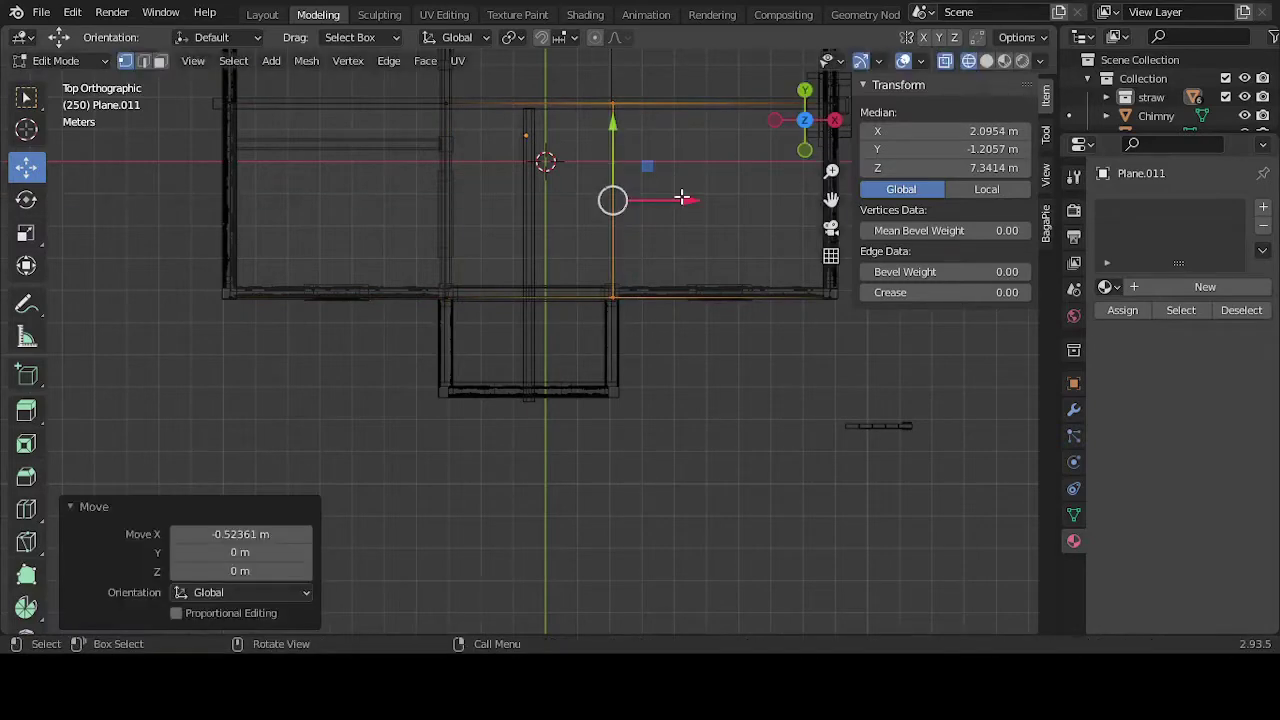
click(543, 469)
middle_drag(477, 454, 478, 469)
key(Tab)
key(shift+z)
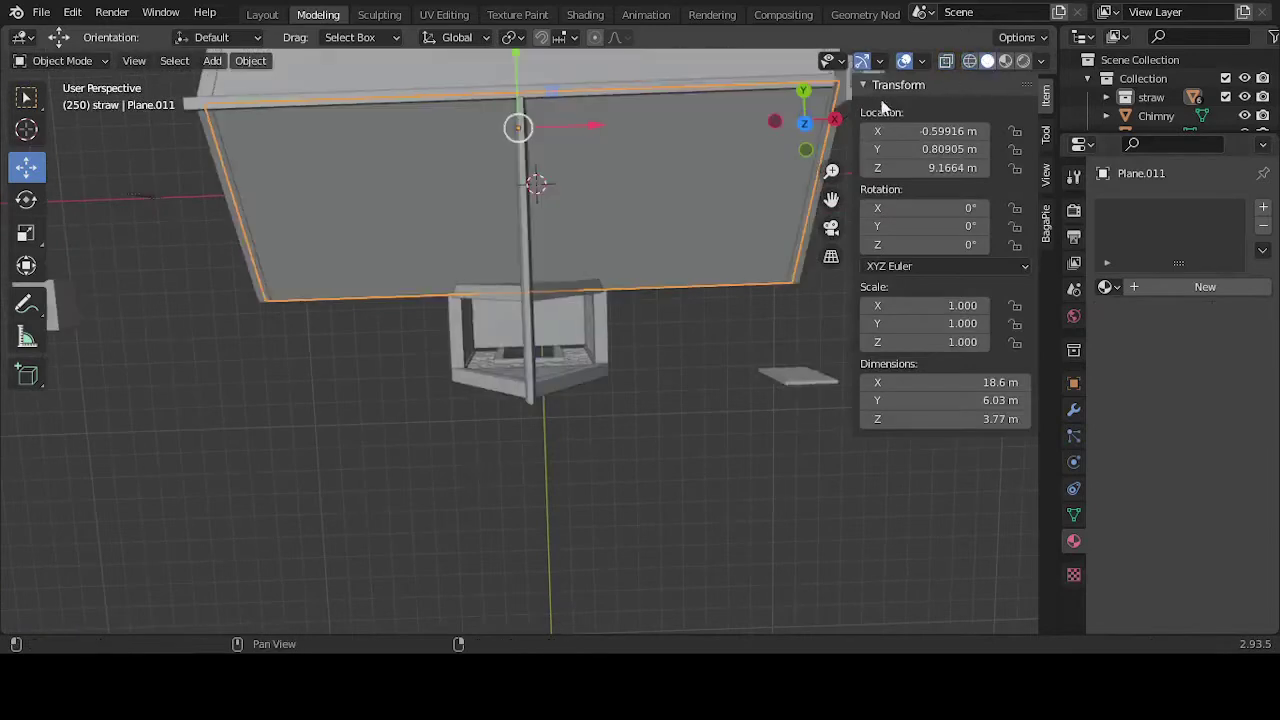
scroll(668, 239, down, 5)
middle_drag(737, 223, 726, 192)
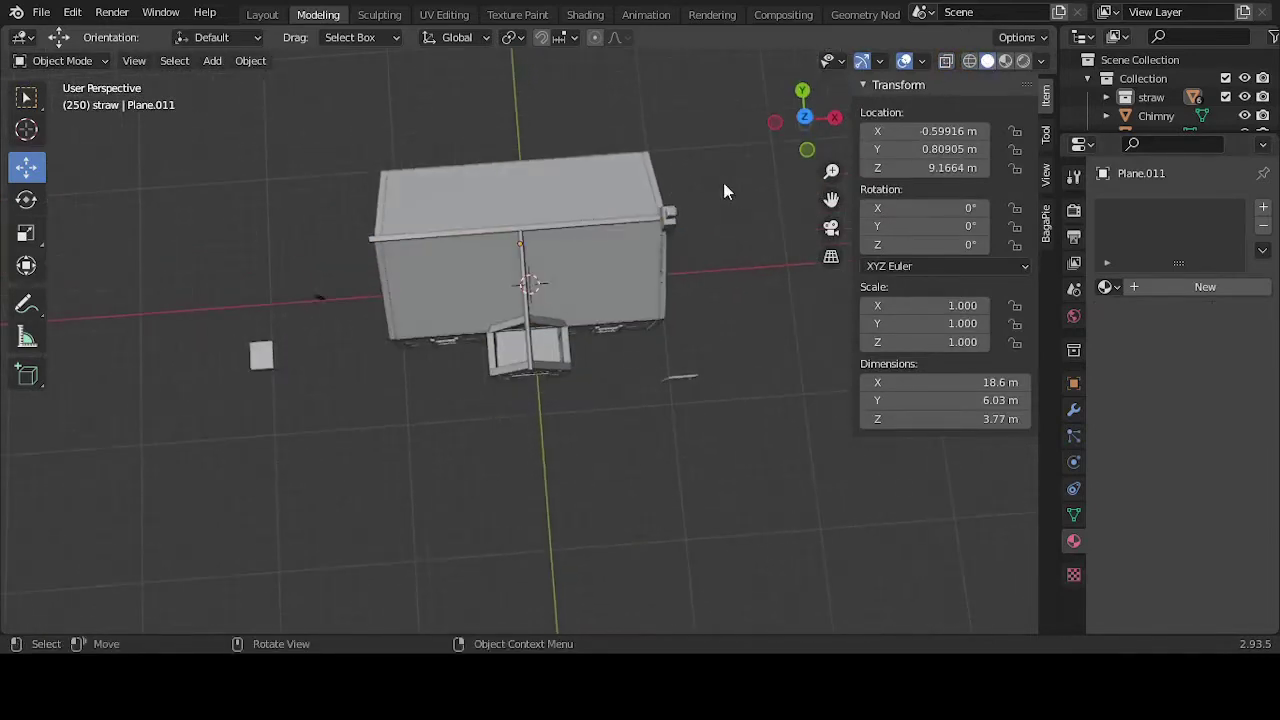
key(Tab)
click(573, 194)
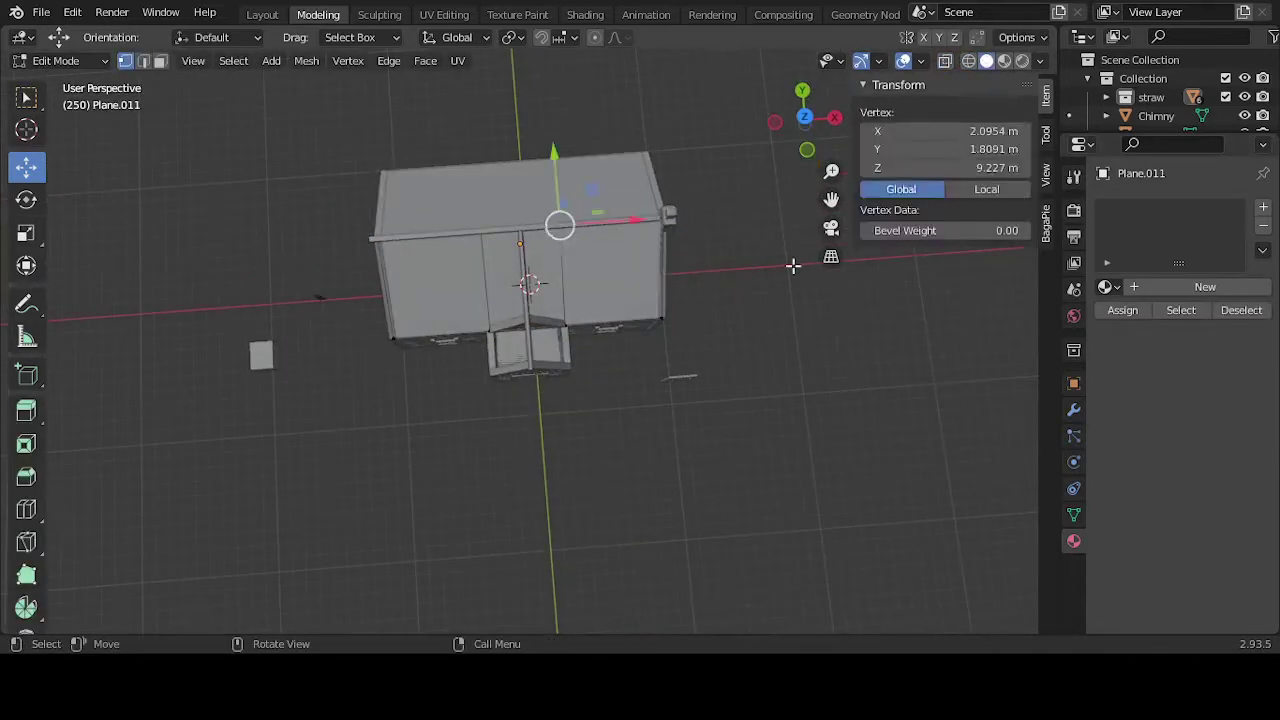
key(Tab)
Step: Add one centred loop cut down the slope of the rear roof plane and return to Object Mode
click(611, 180)
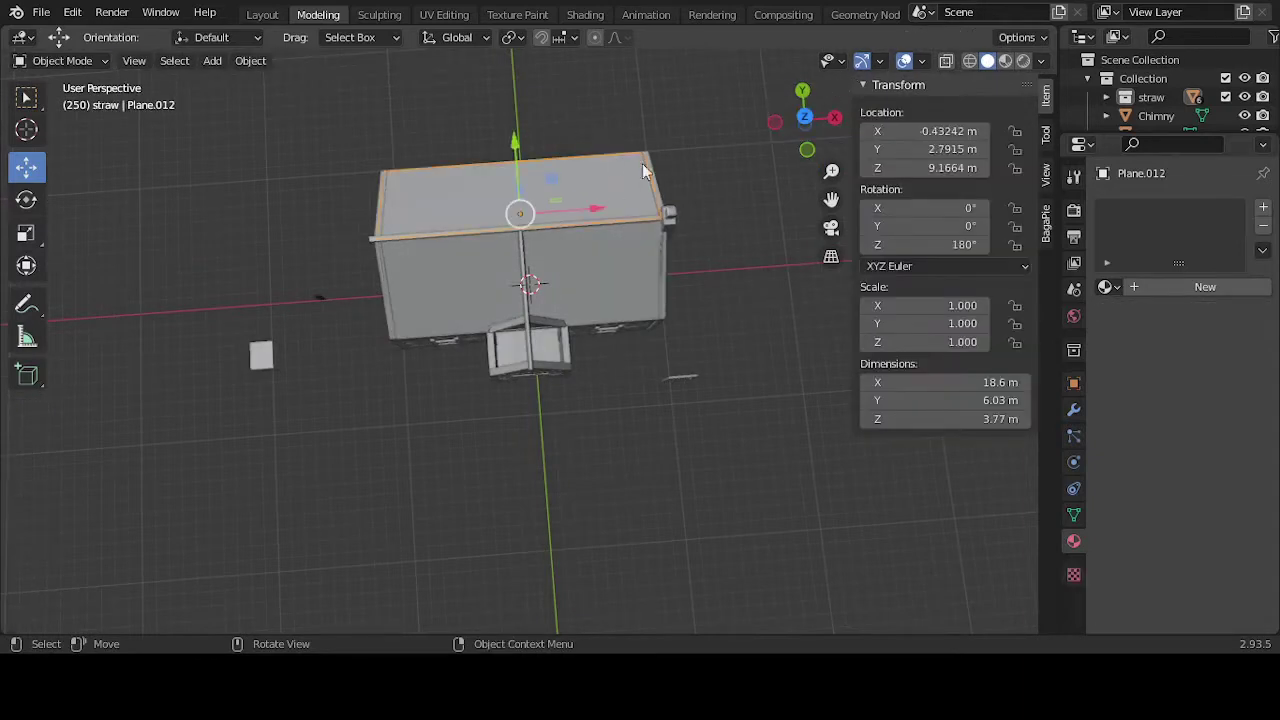
key(Tab)
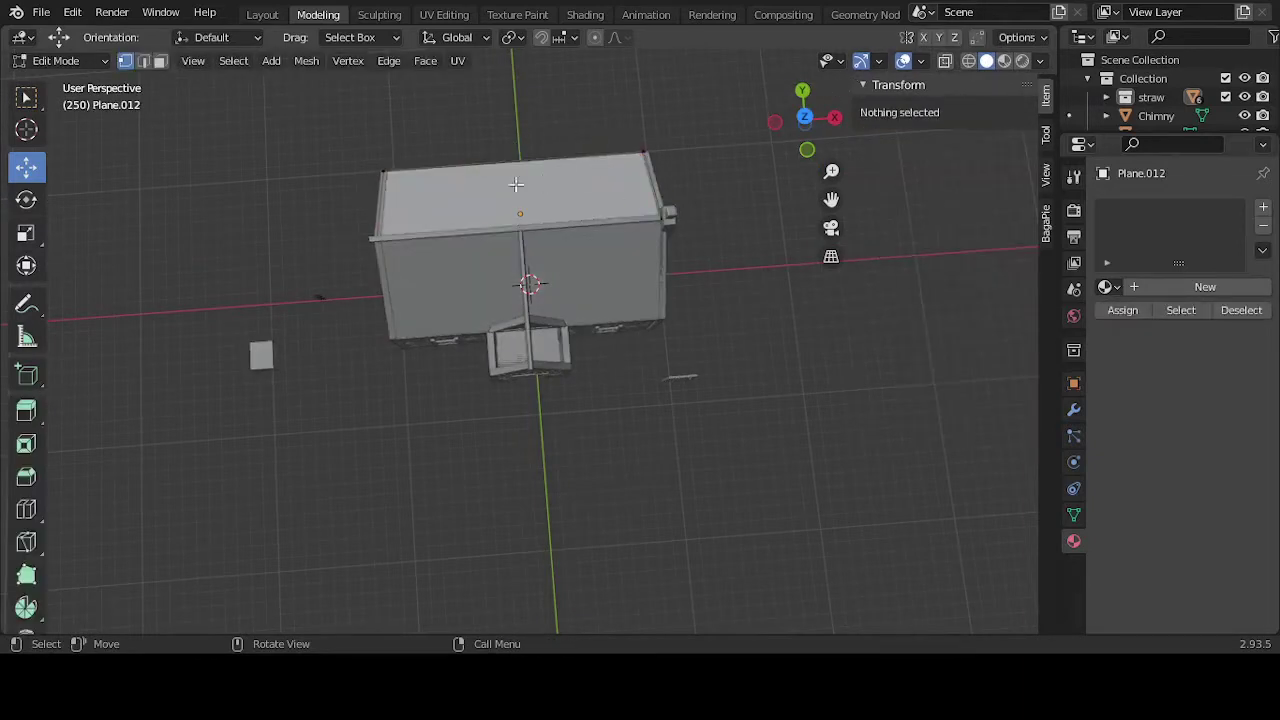
click(27, 511)
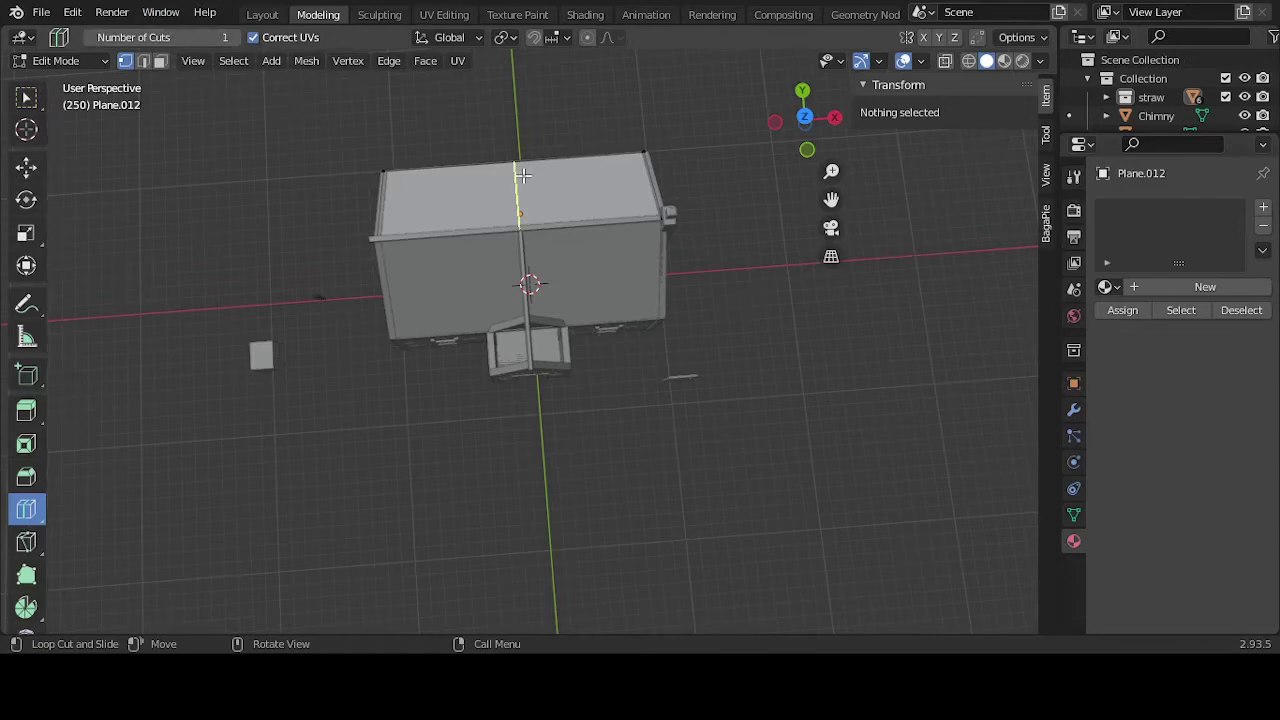
click(522, 176)
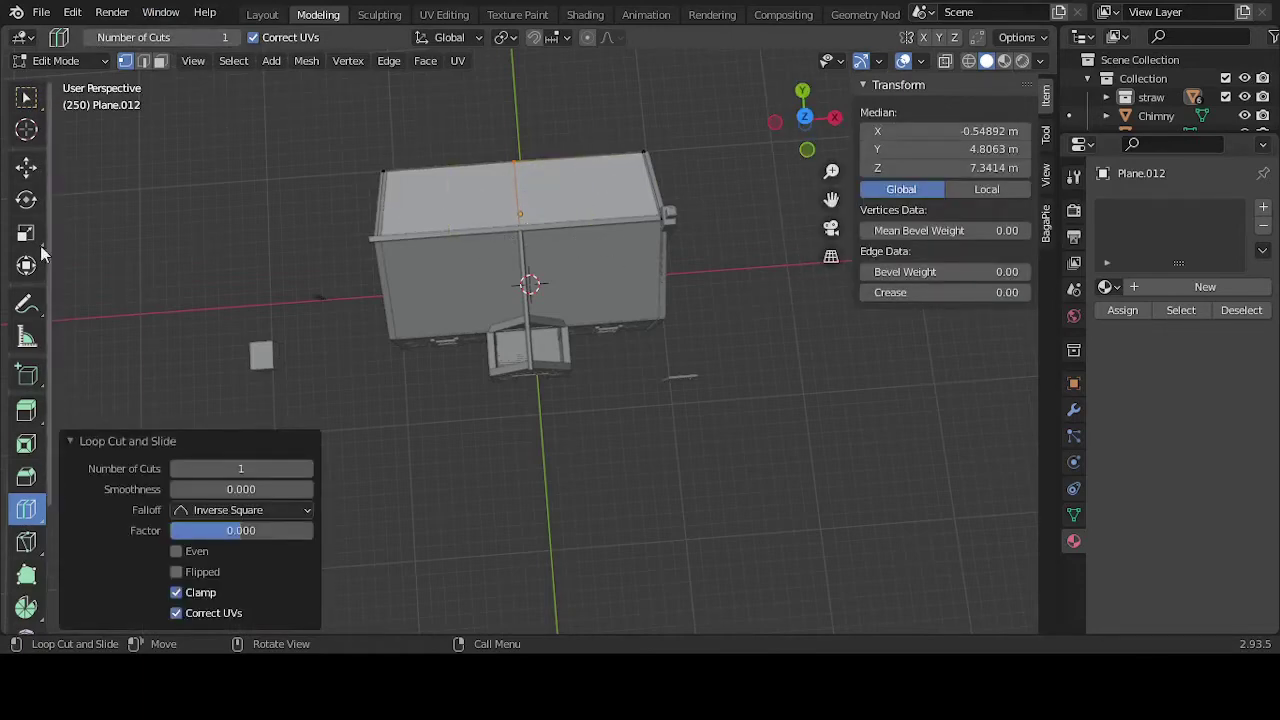
click(26, 166)
key(Tab)
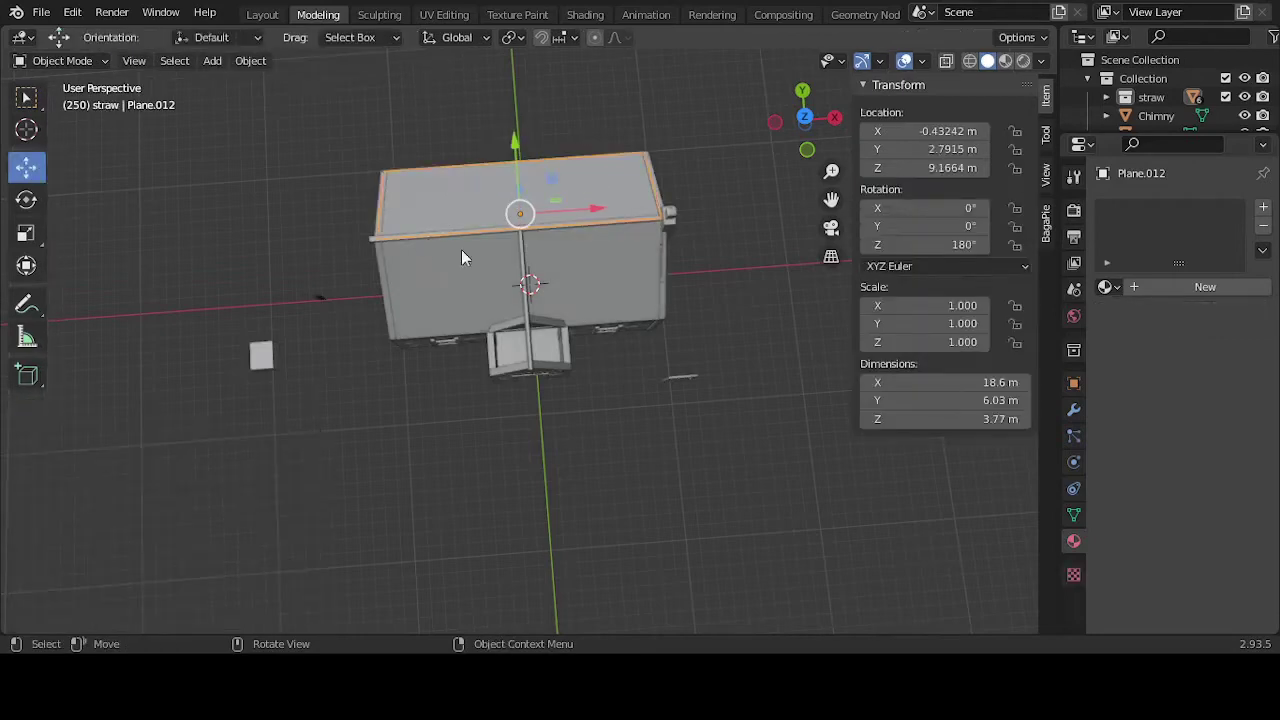
Step: Merge the front roof plane's two loop-cut vertices on the ridge at their centre and return to Object Mode in solid shading
click(505, 267)
scroll(510, 262, up, 1)
key(Tab)
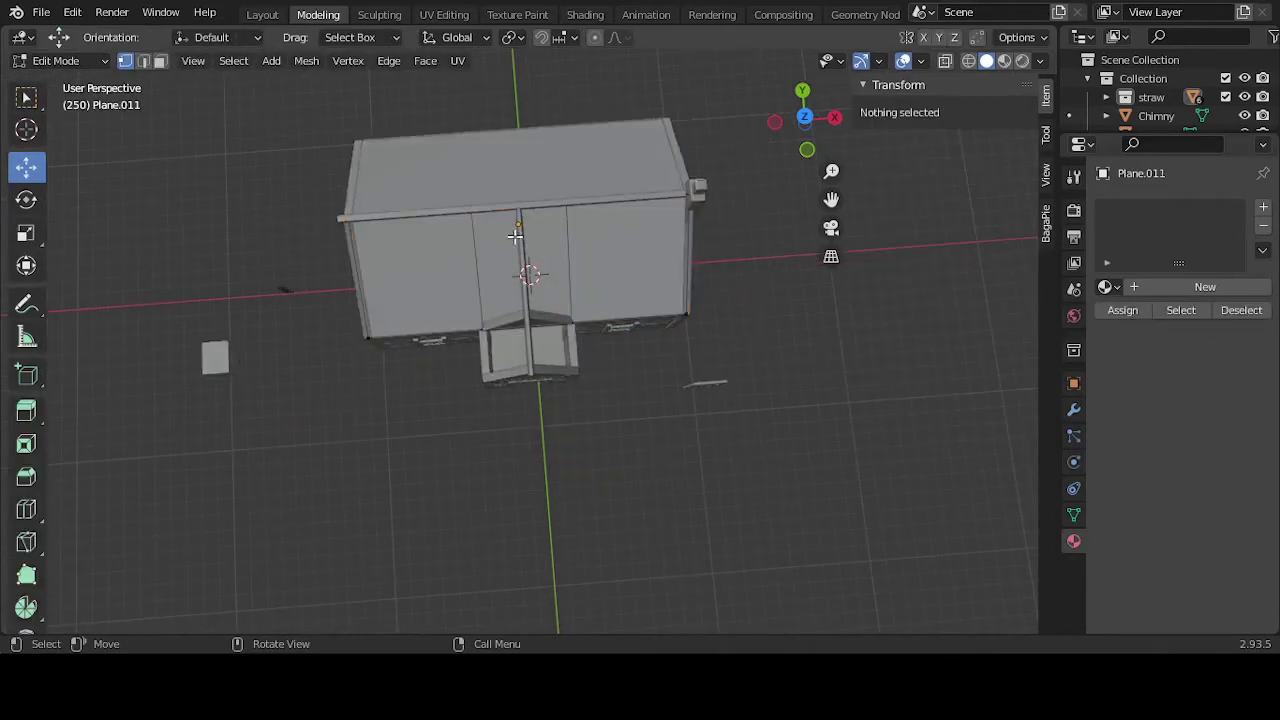
click(968, 60)
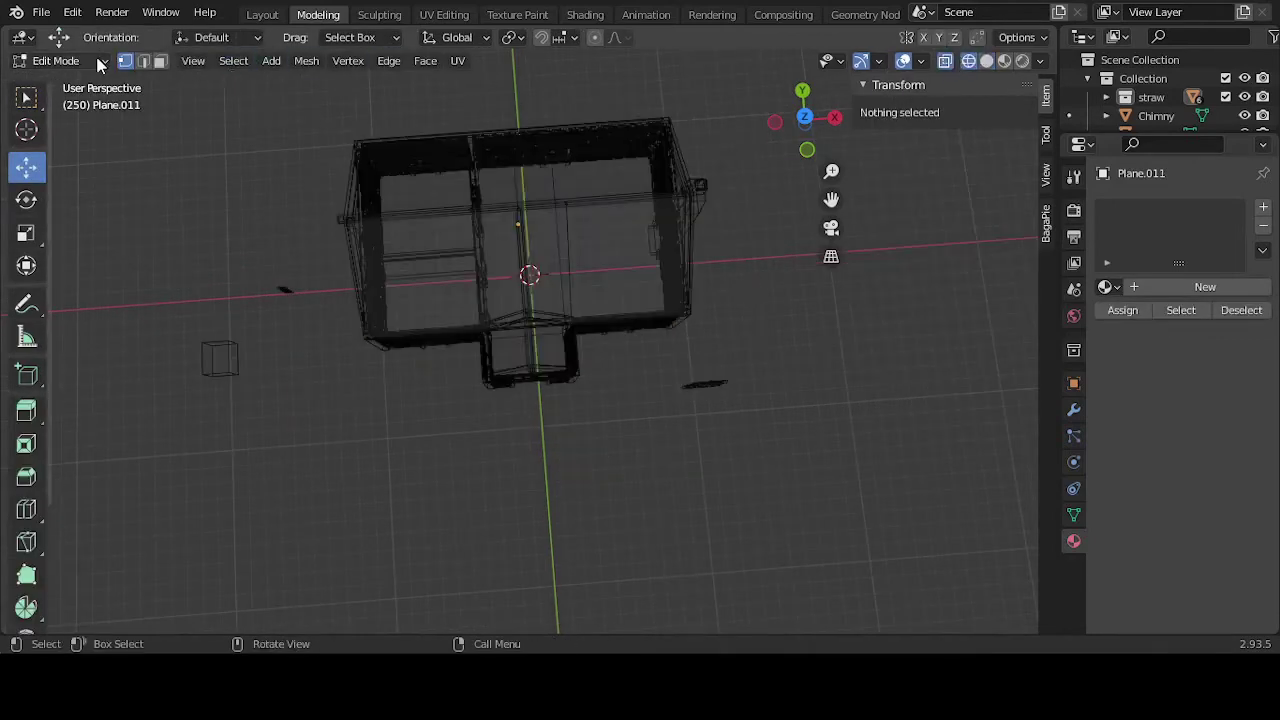
drag(395, 166, 589, 234)
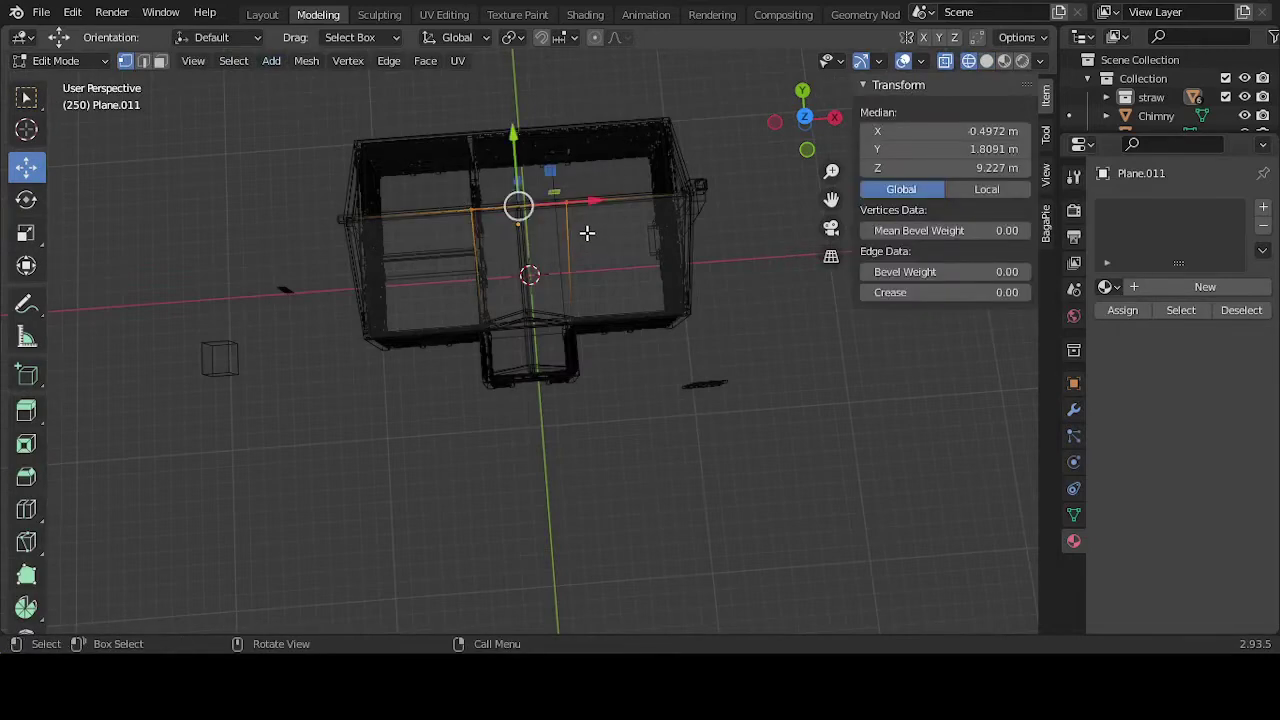
key(KP_Decimal)
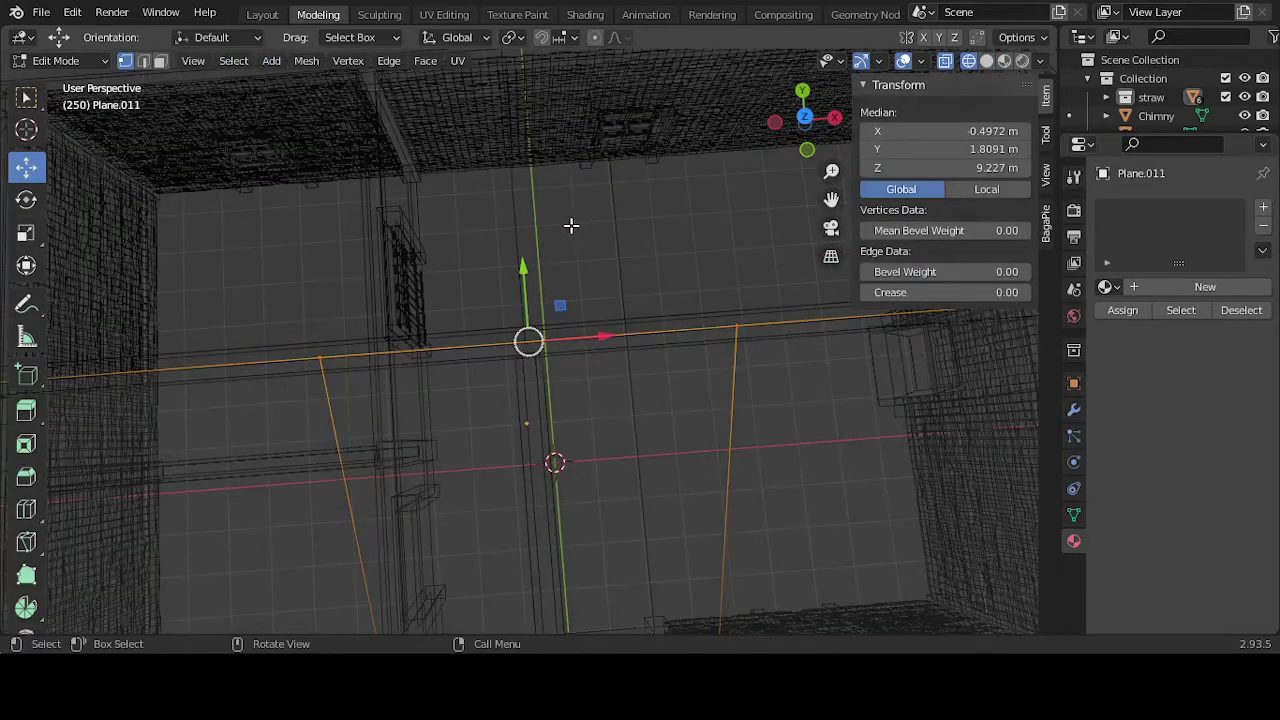
key(m)
click(571, 227)
scroll(571, 225, down, 6)
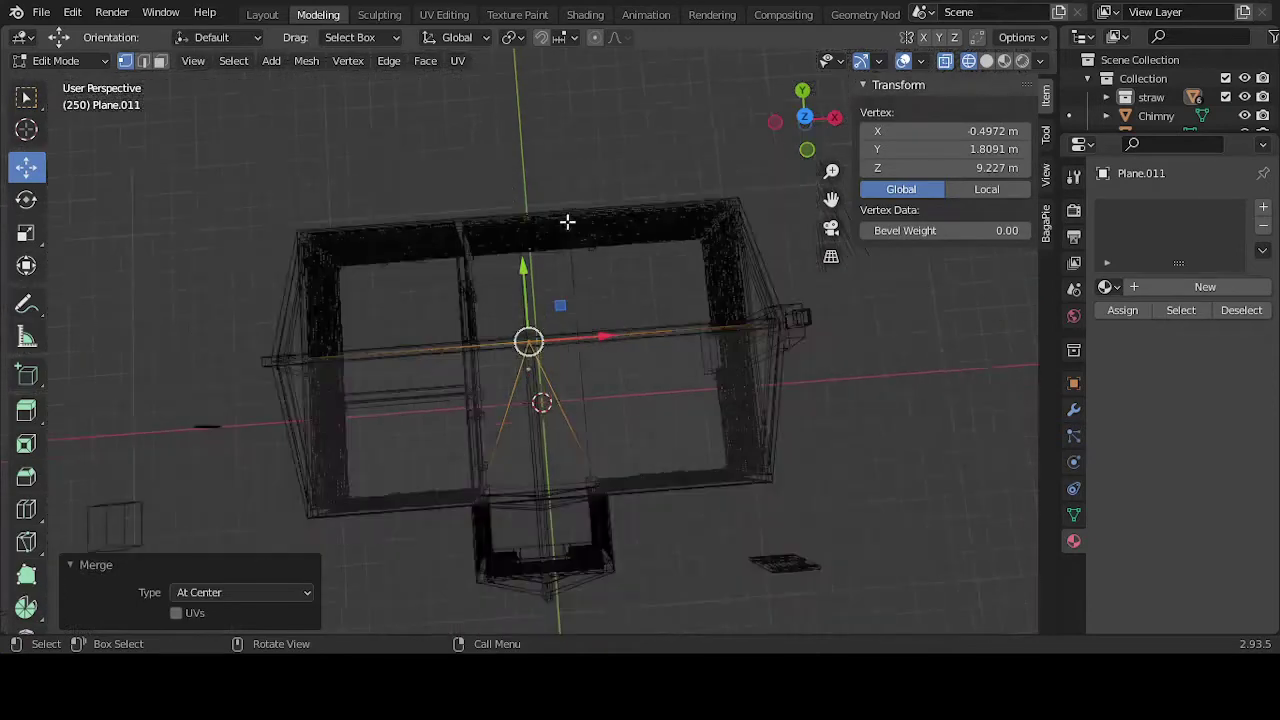
middle_drag(634, 389, 678, 294)
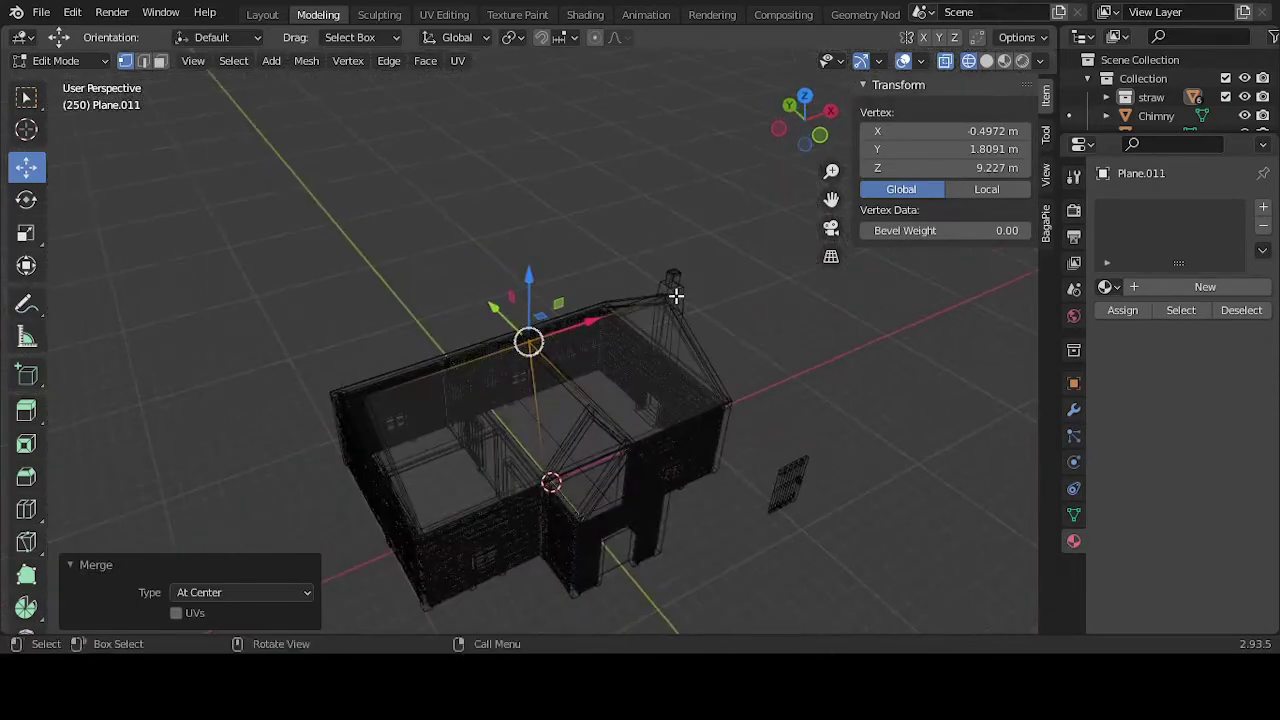
key(Tab)
click(987, 61)
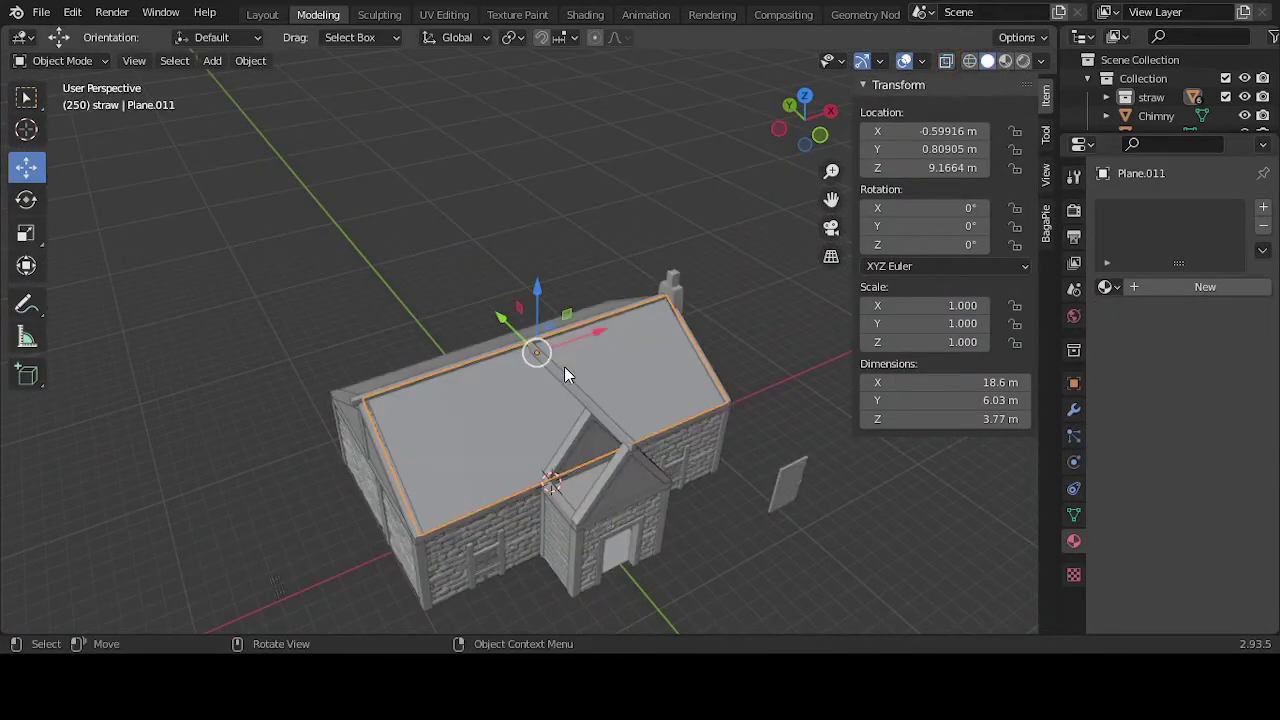
Step: Delete the triangular face of the front roof plane between the two sloping cuts behind the porch
scroll(594, 384, up, 6)
key(Tab)
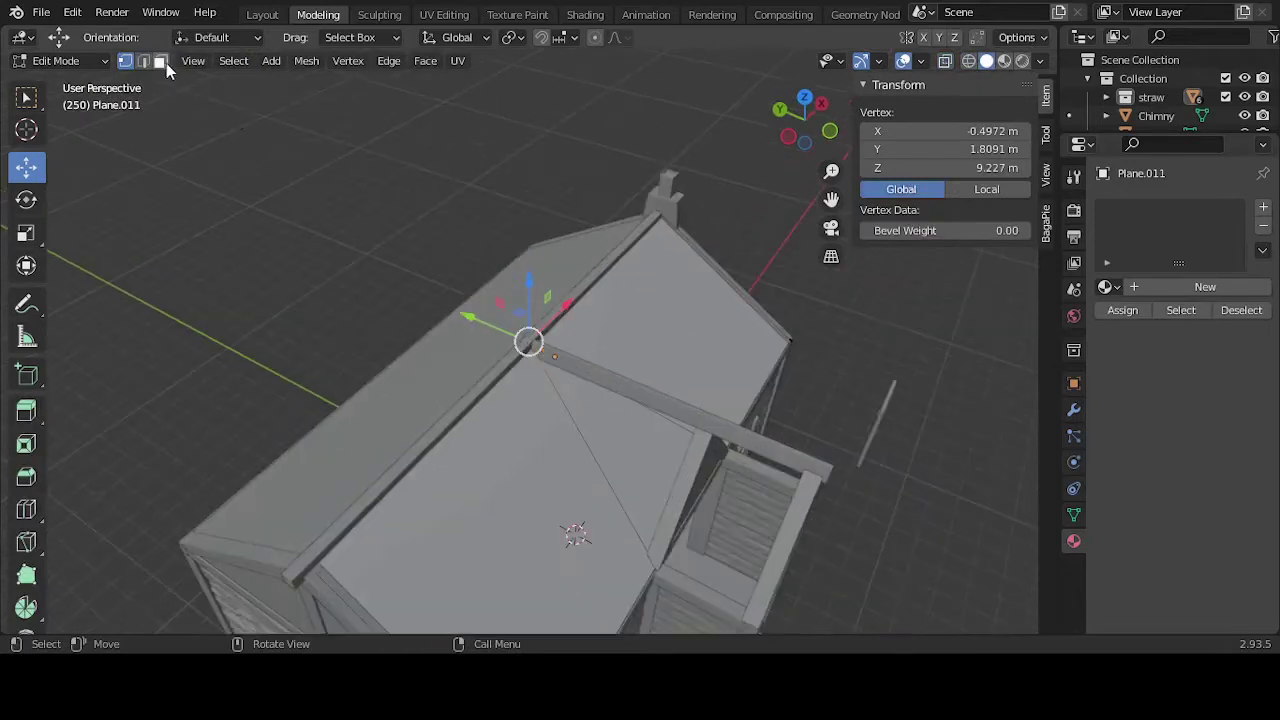
click(161, 62)
click(638, 445)
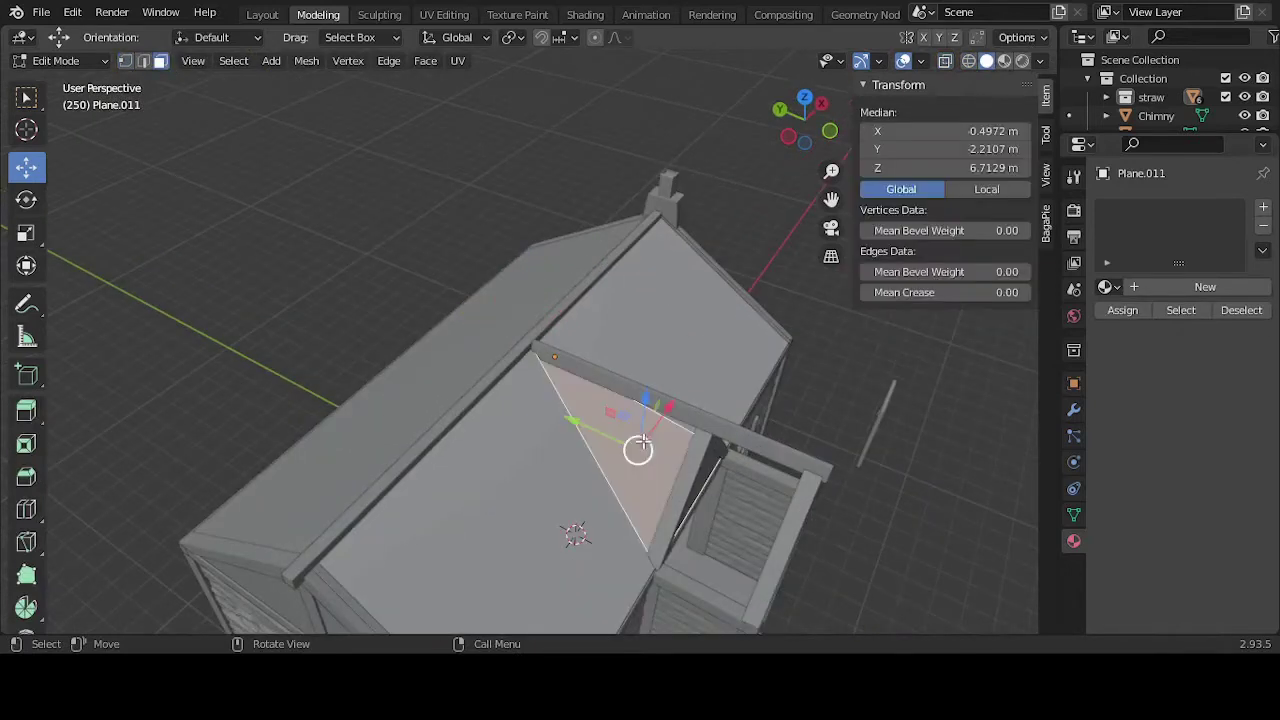
key(x)
click(637, 449)
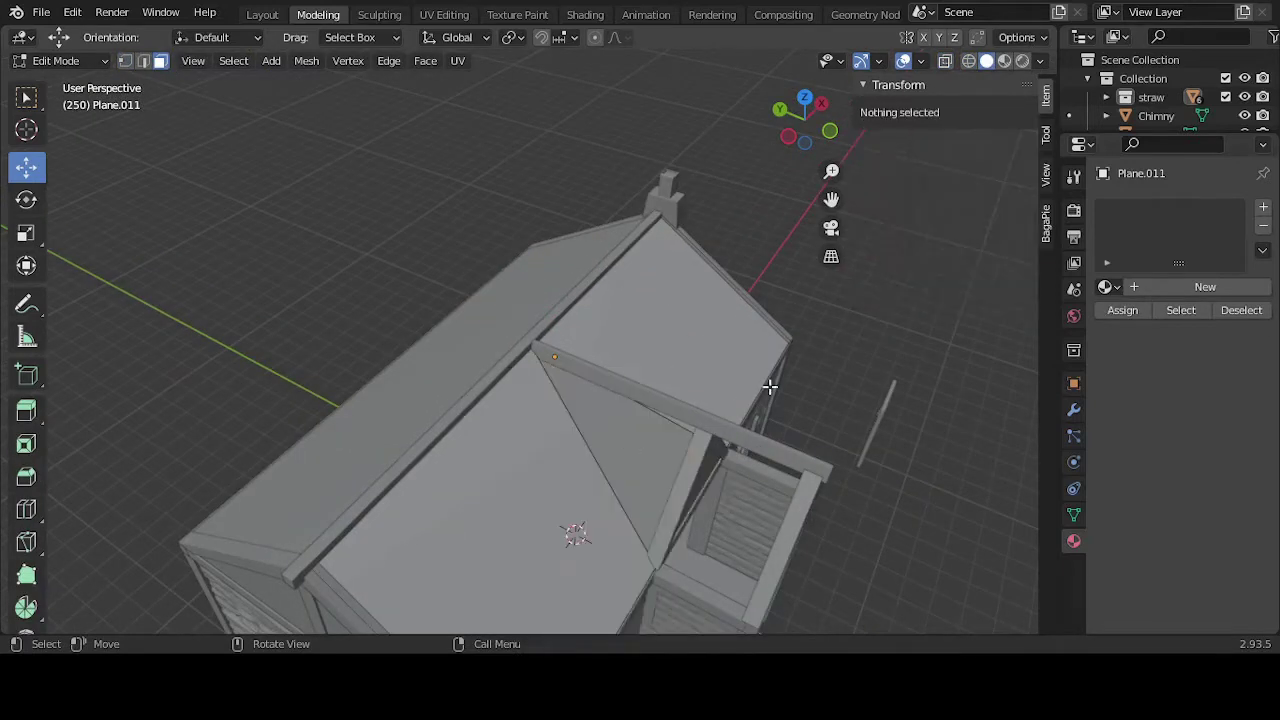
Step: Extrude the two sloping edges of the triangular opening about -1.57 m along Y towards the porch in top view
click(142, 61)
click(586, 436)
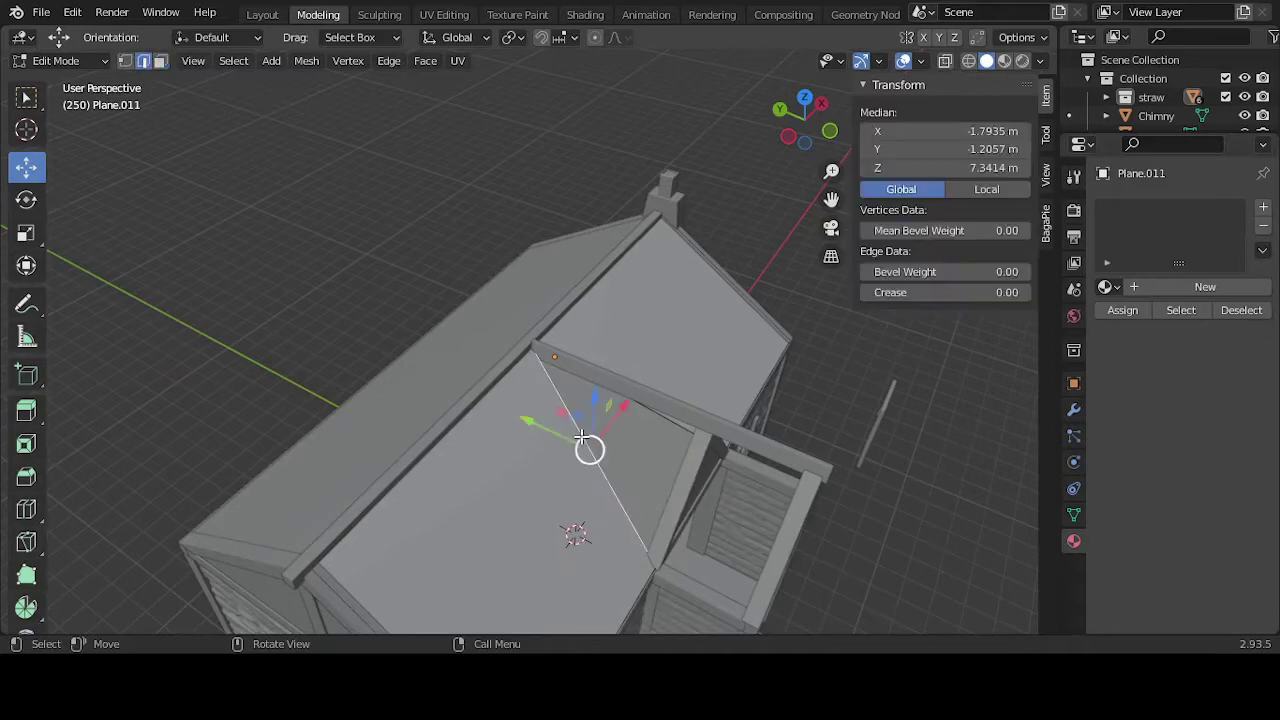
shift+click(654, 413)
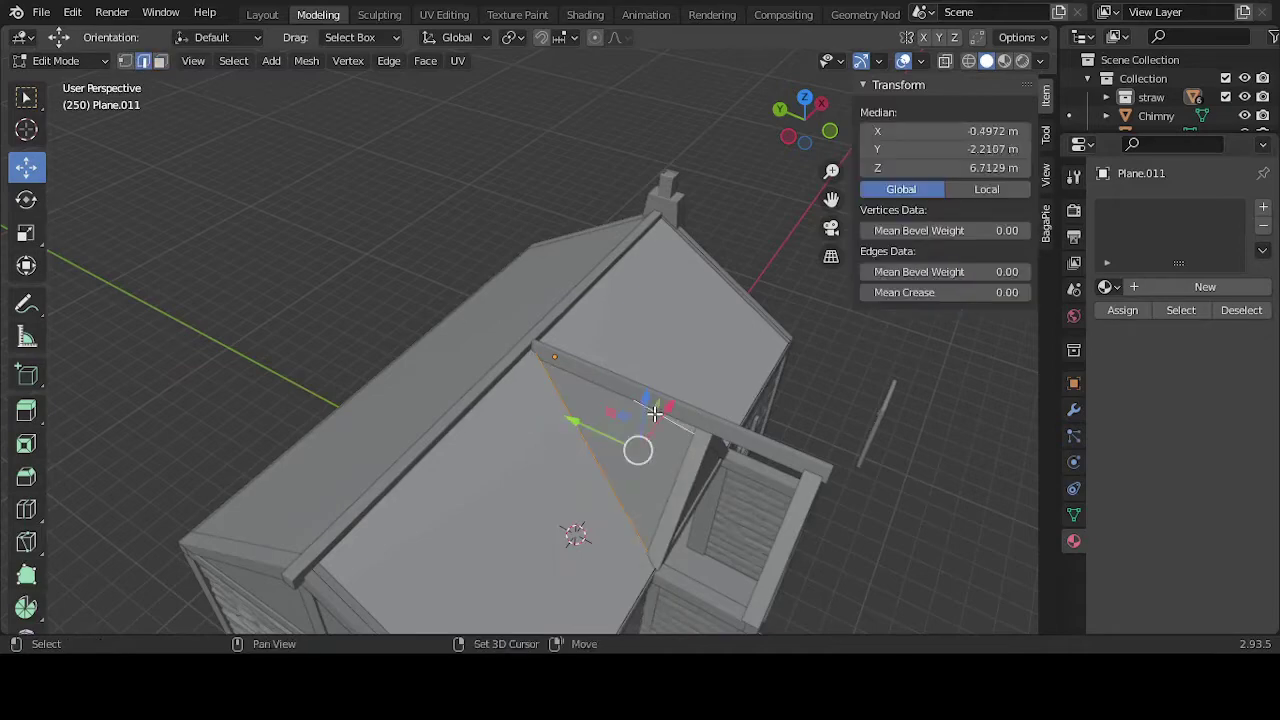
middle_drag(654, 413, 686, 413)
scroll(632, 414, up, 3)
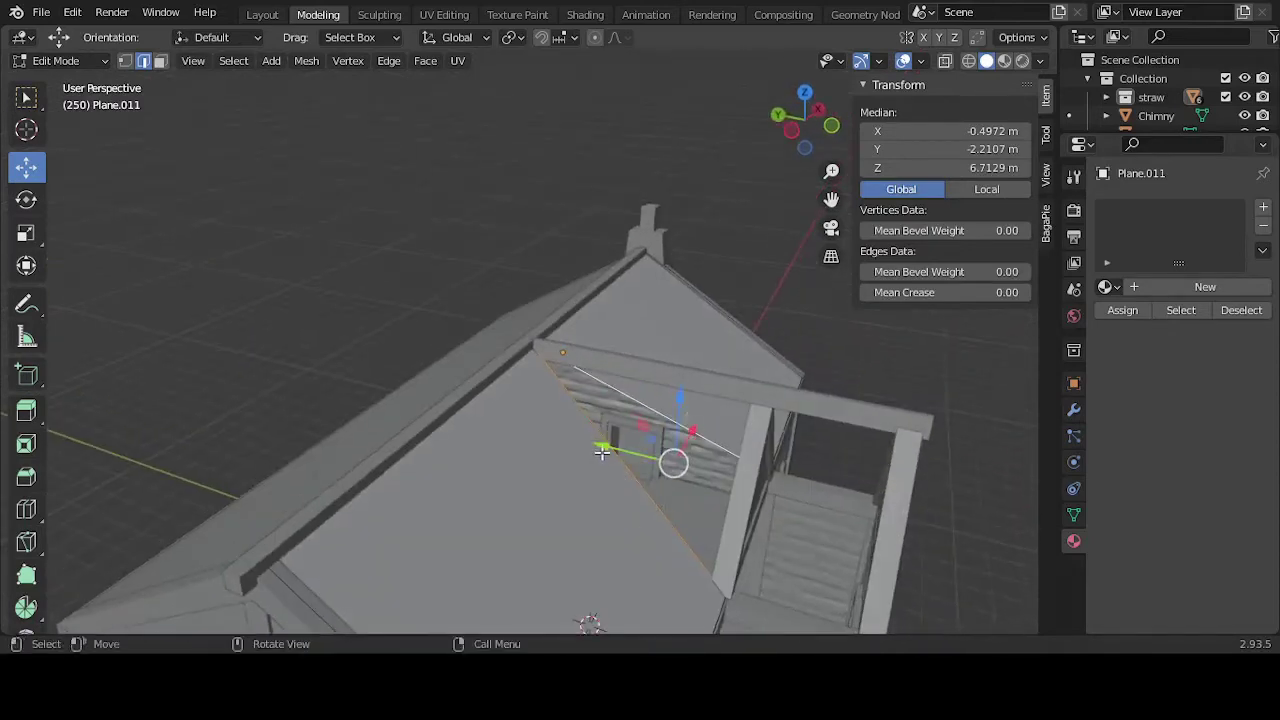
key(KP_7)
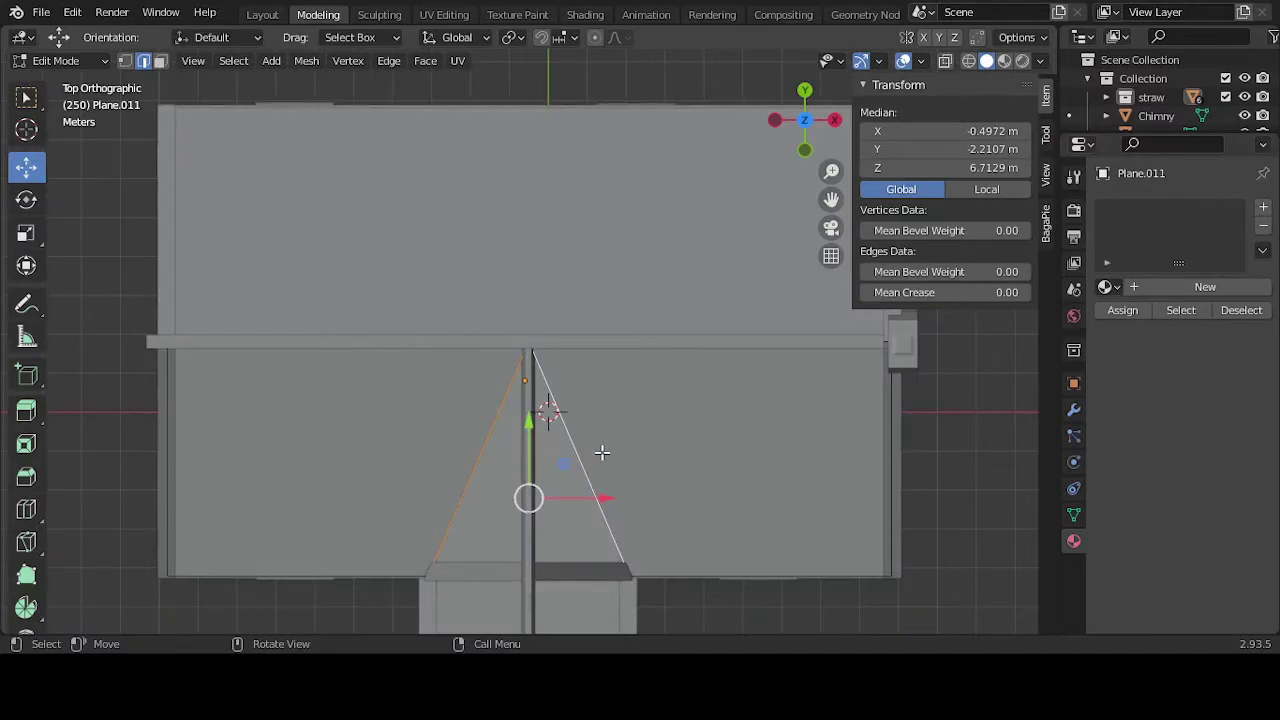
key(g)
key(y)
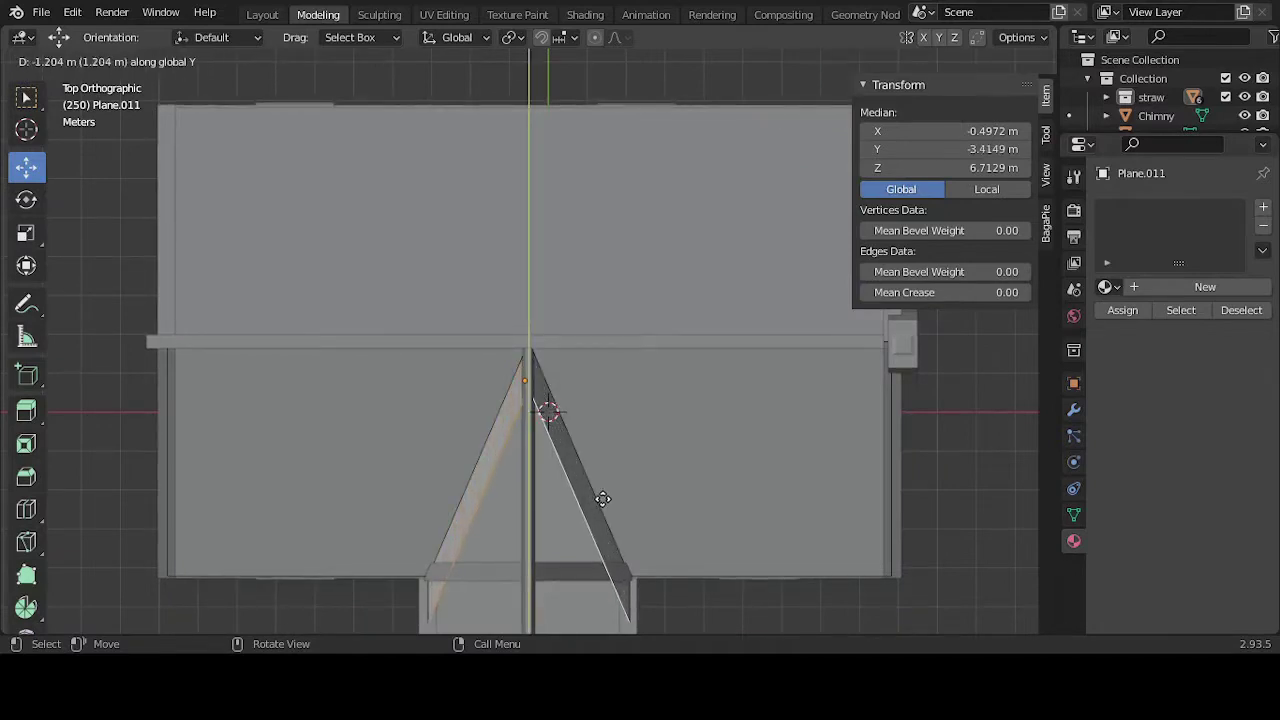
click(601, 514)
scroll(604, 505, down, 2)
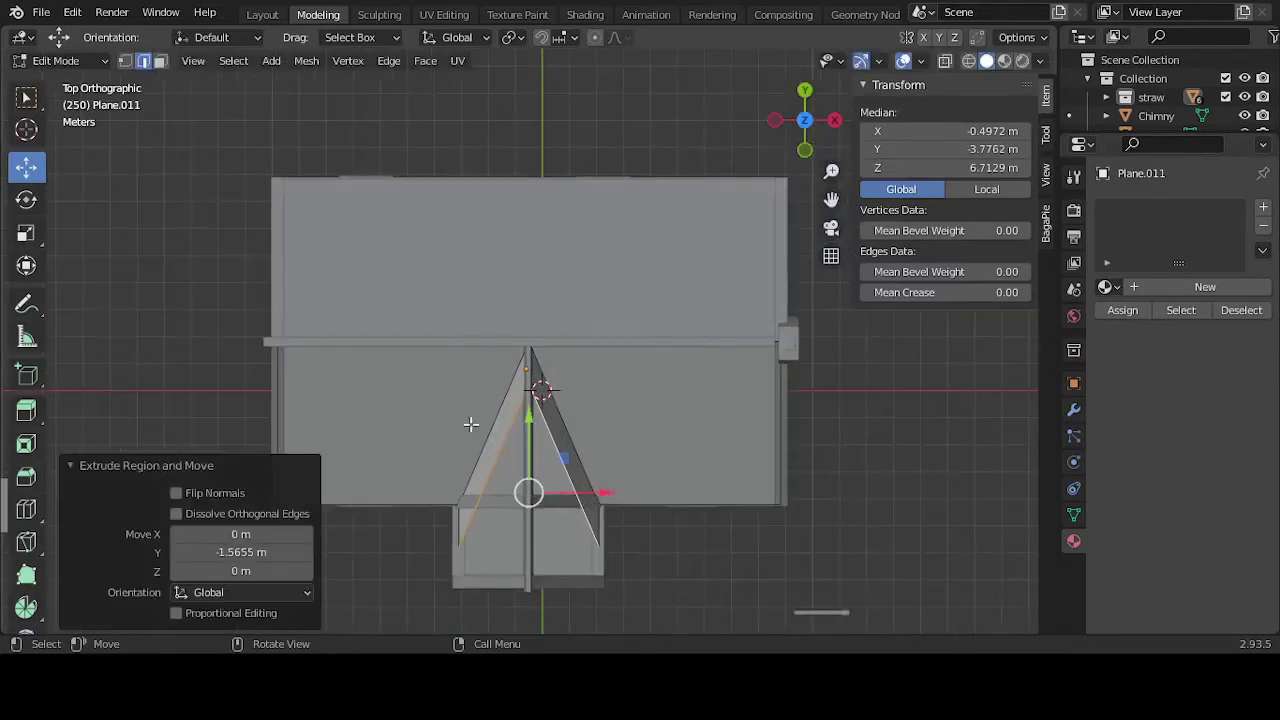
Step: Flatten the extruded edges into one line by scaling them to 0 along Y
click(26, 232)
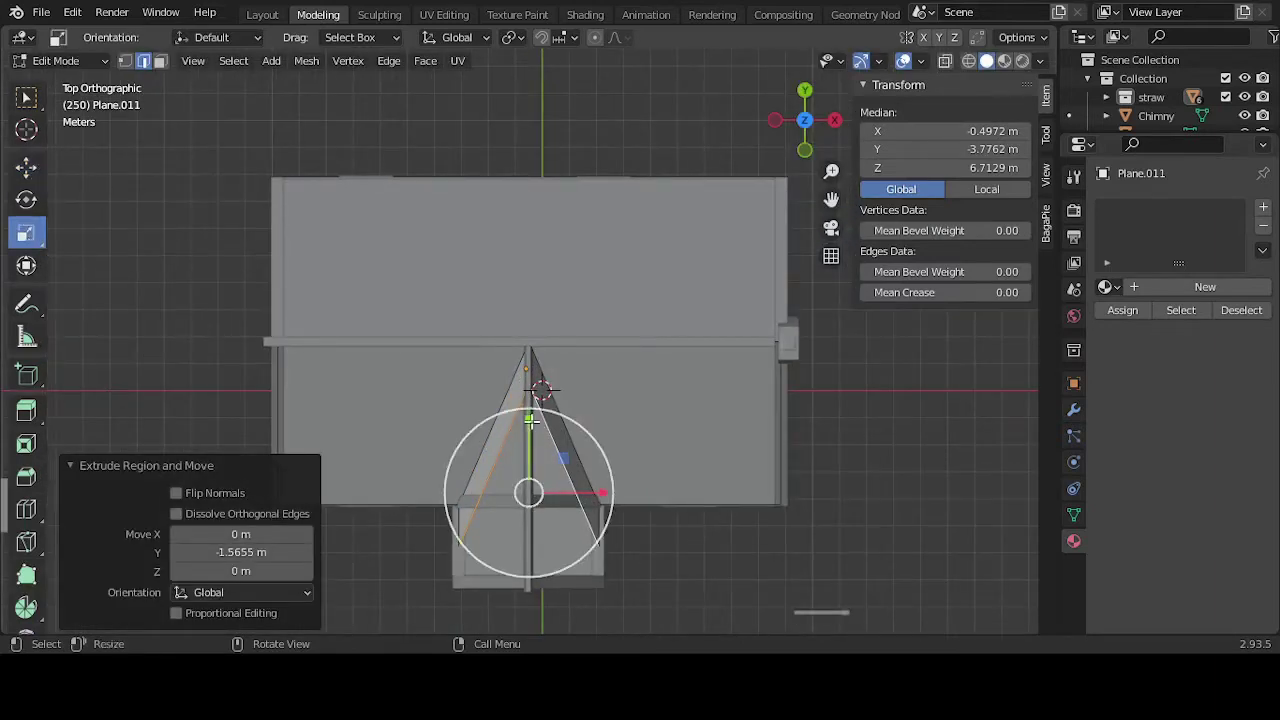
drag(530, 420, 529, 492)
click(249, 553)
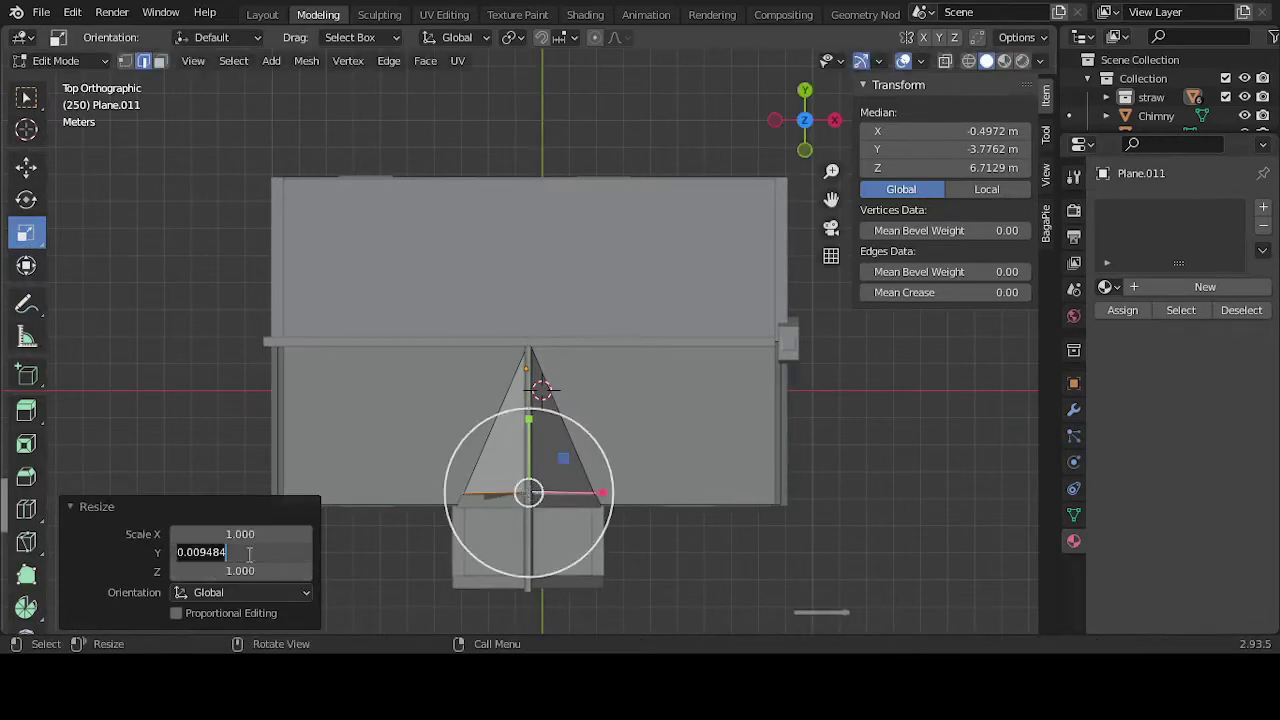
text(0)
key(Return)
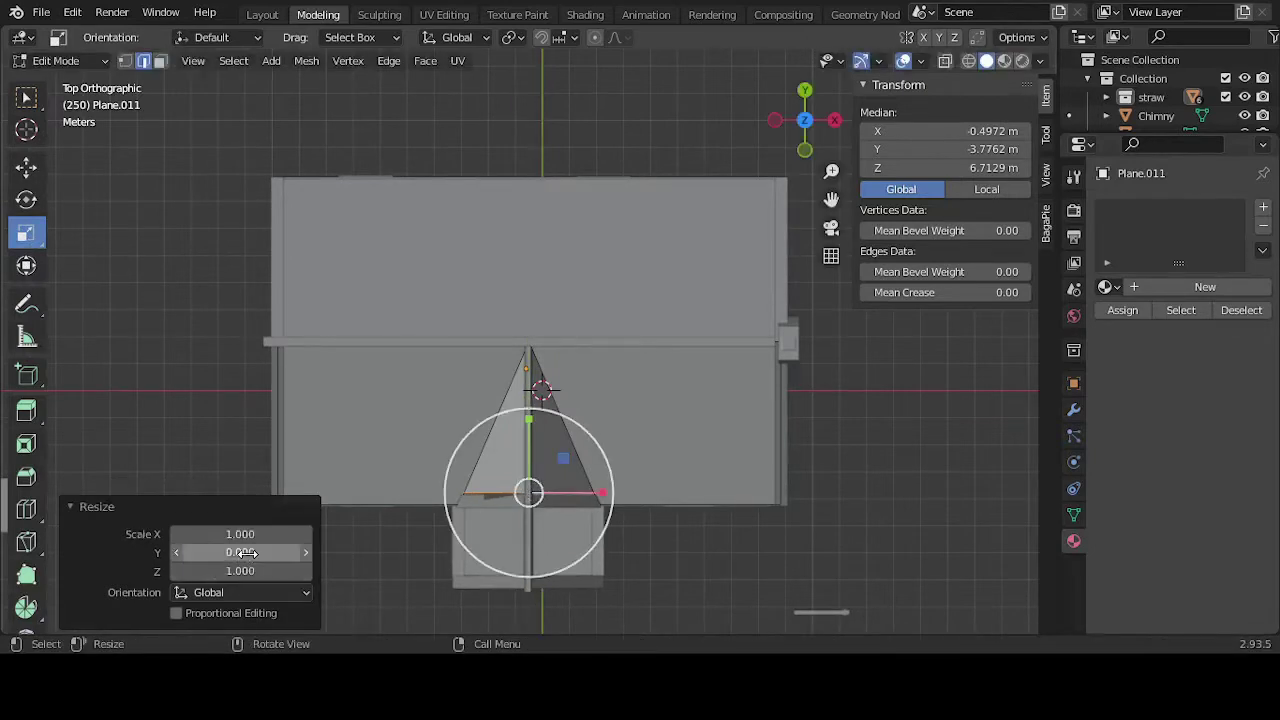
Step: Move the flattened edges about -0.73 m along Y to the porch's rear gable frame
click(26, 166)
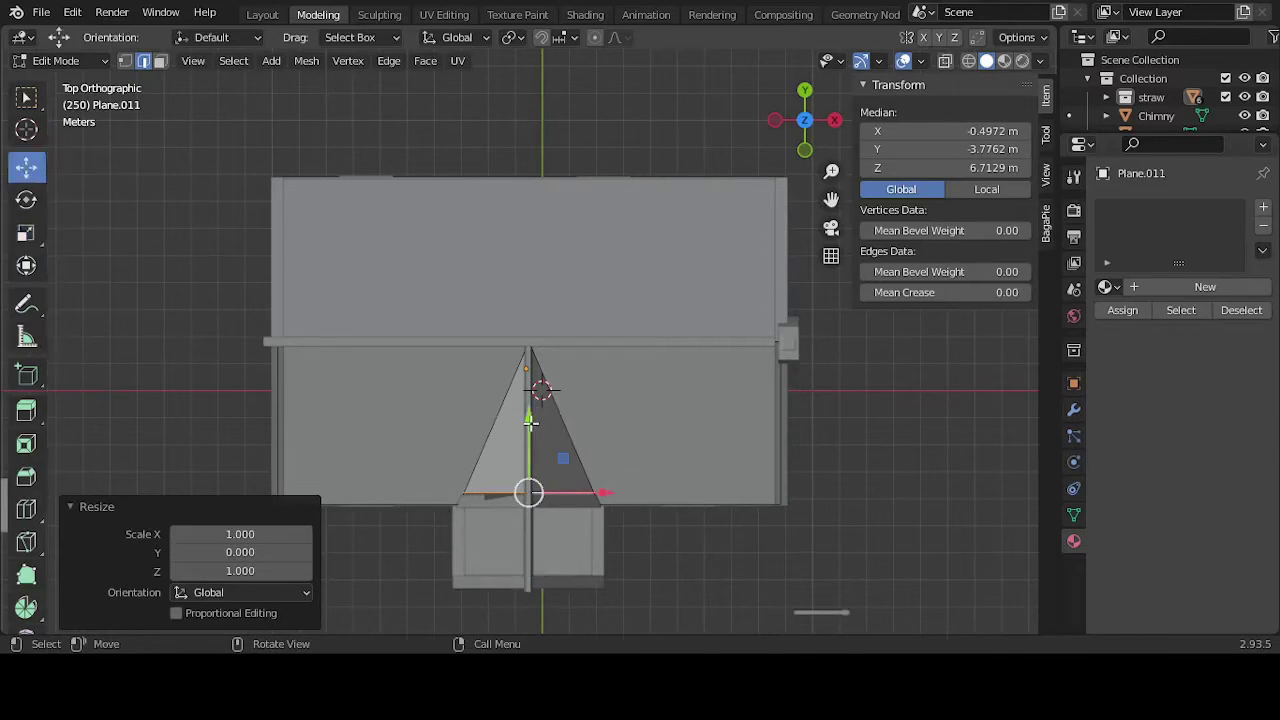
drag(530, 422, 530, 448)
middle_drag(530, 448, 588, 413)
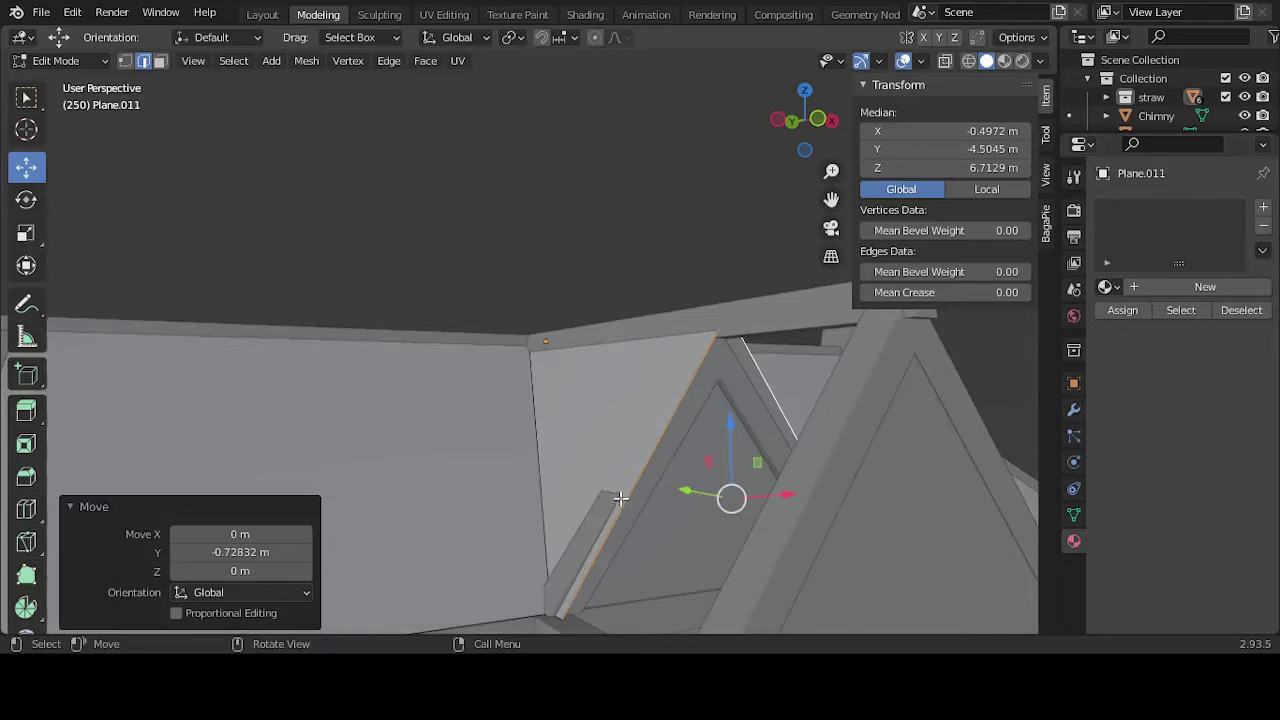
Step: Move the lower corner vertices on both sides of the porch roof outward along X, the positive X side by about 0.10 m
click(127, 62)
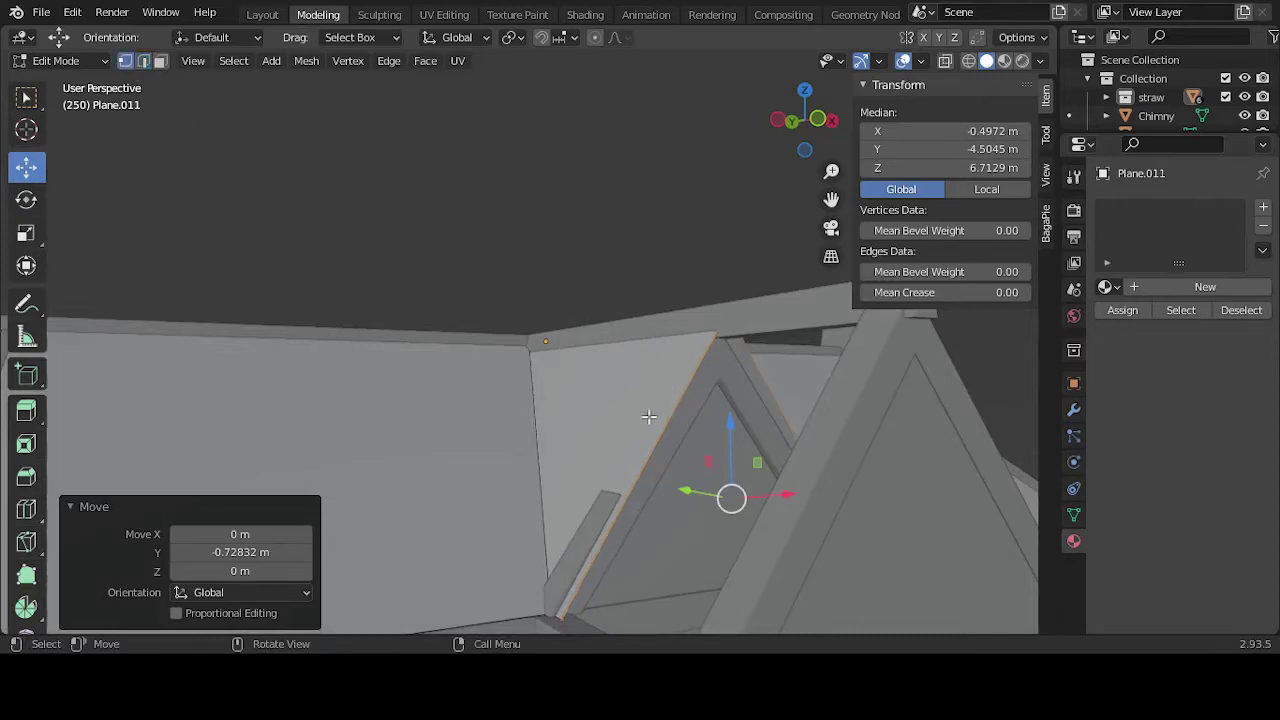
drag(612, 571, 586, 614)
middle_drag(720, 523, 583, 523)
drag(498, 522, 371, 650)
drag(431, 614, 482, 627)
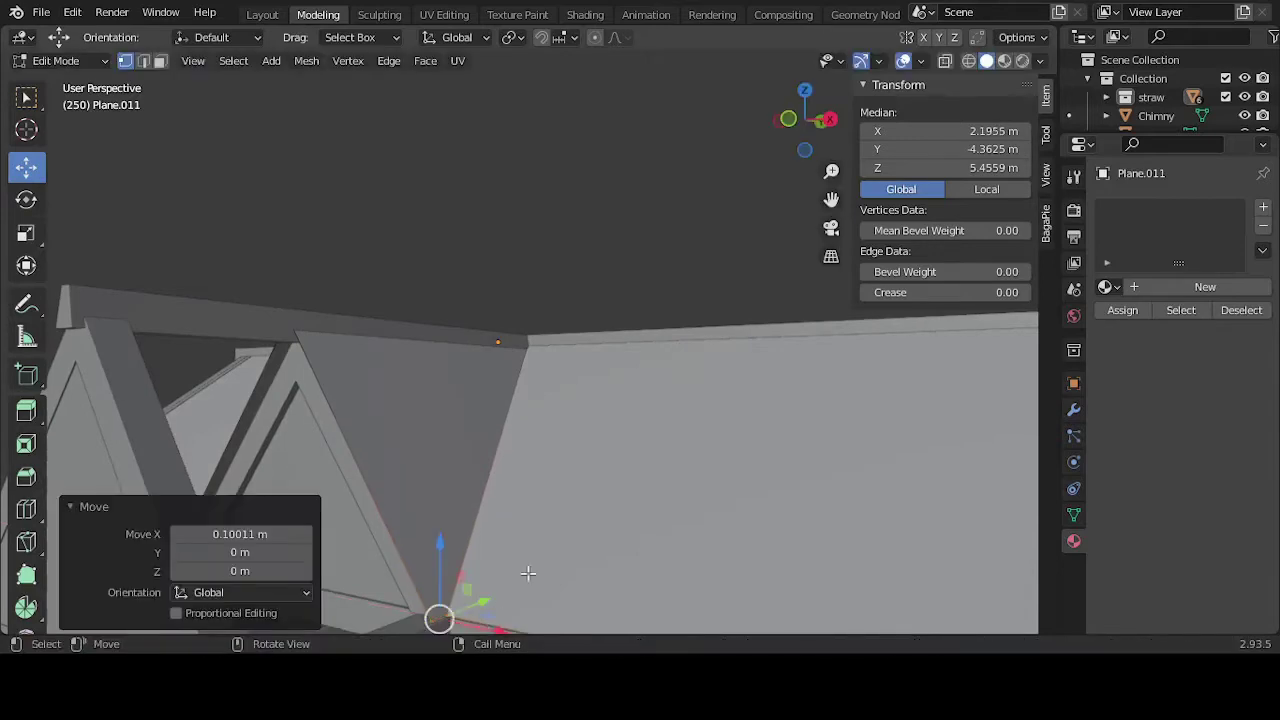
key(alt+a)
Step: Extrude both sloping front edges of the porch roof about -2.39 m along Y to cover the porch
scroll(540, 540, down, 8)
middle_drag(529, 514, 596, 504)
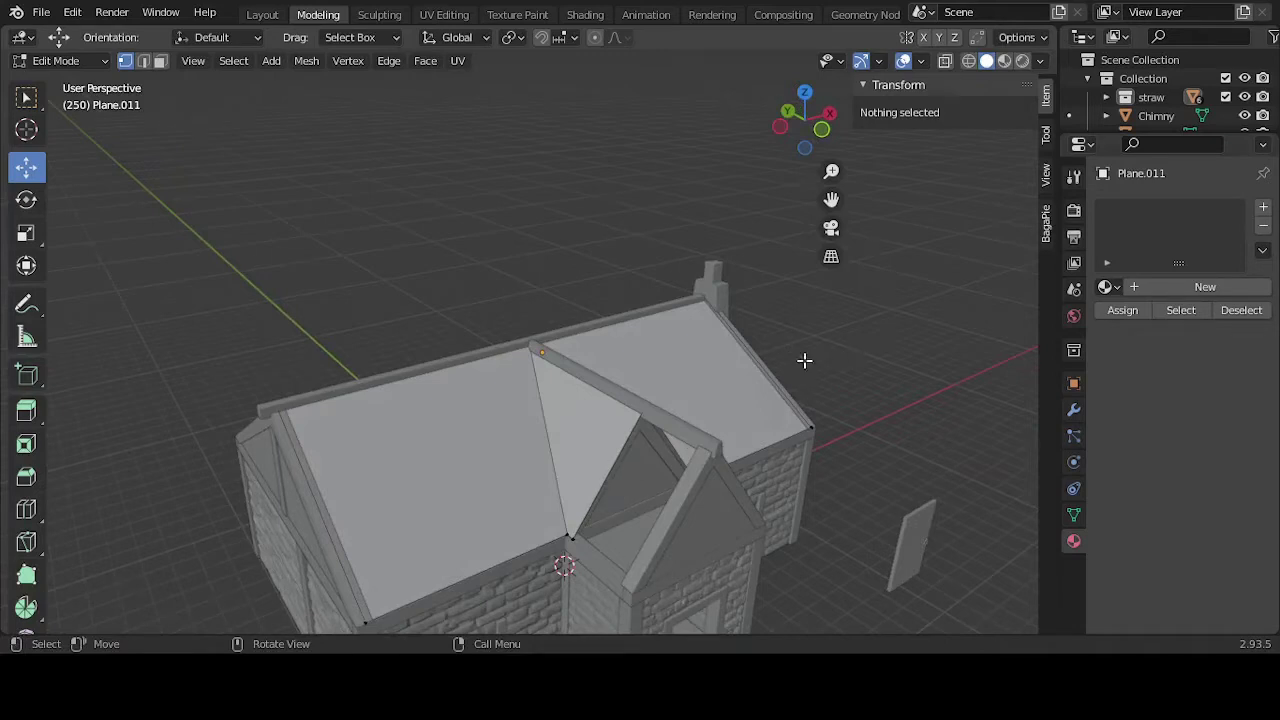
click(143, 60)
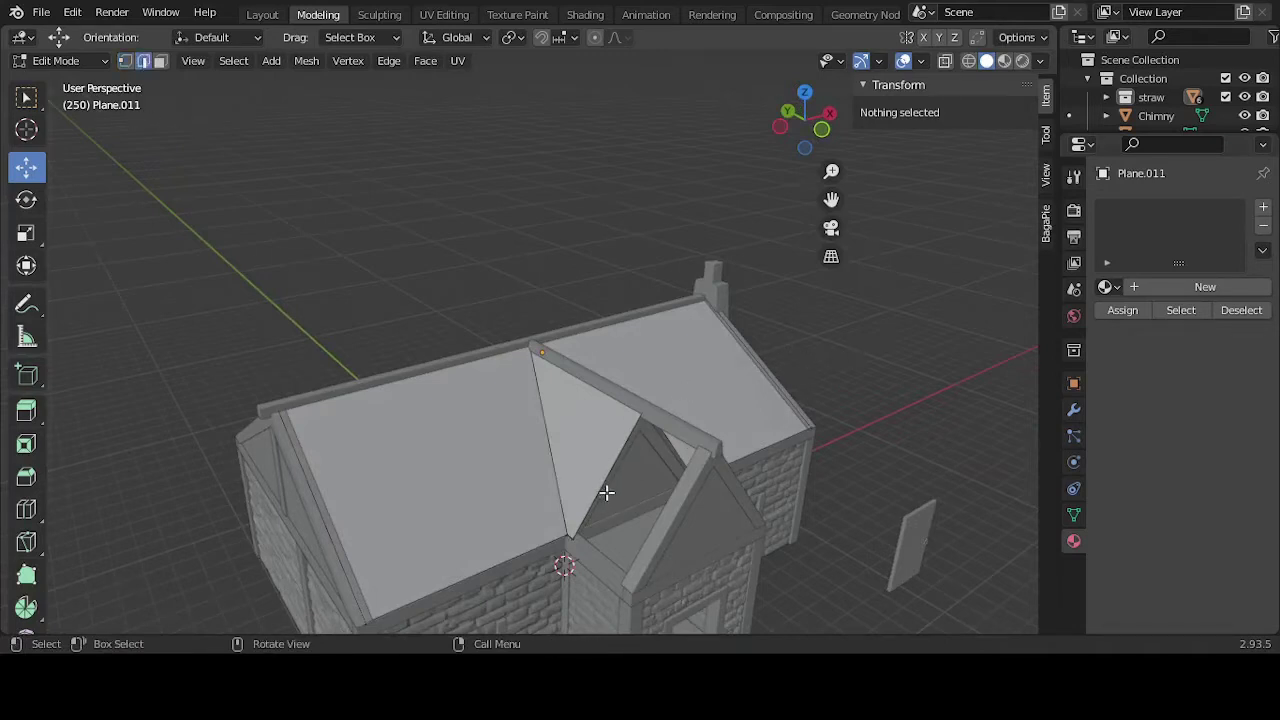
click(606, 492)
middle_drag(660, 489, 529, 489)
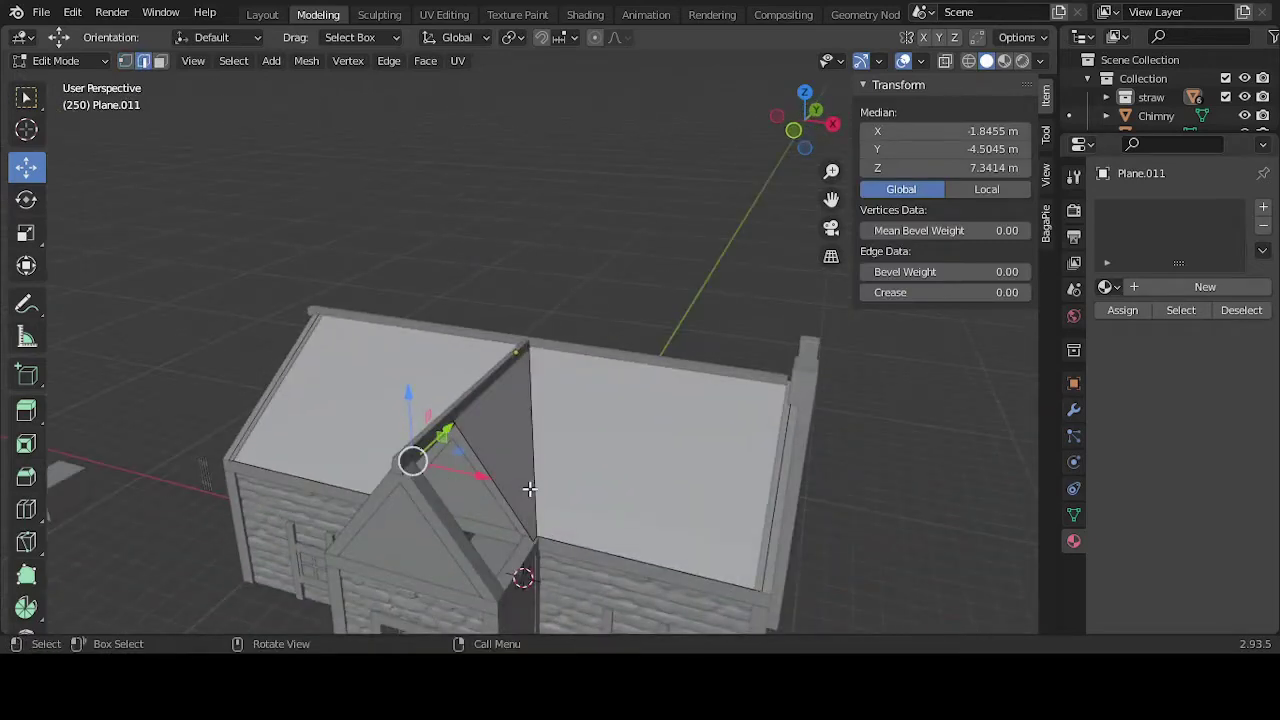
shift+click(496, 486)
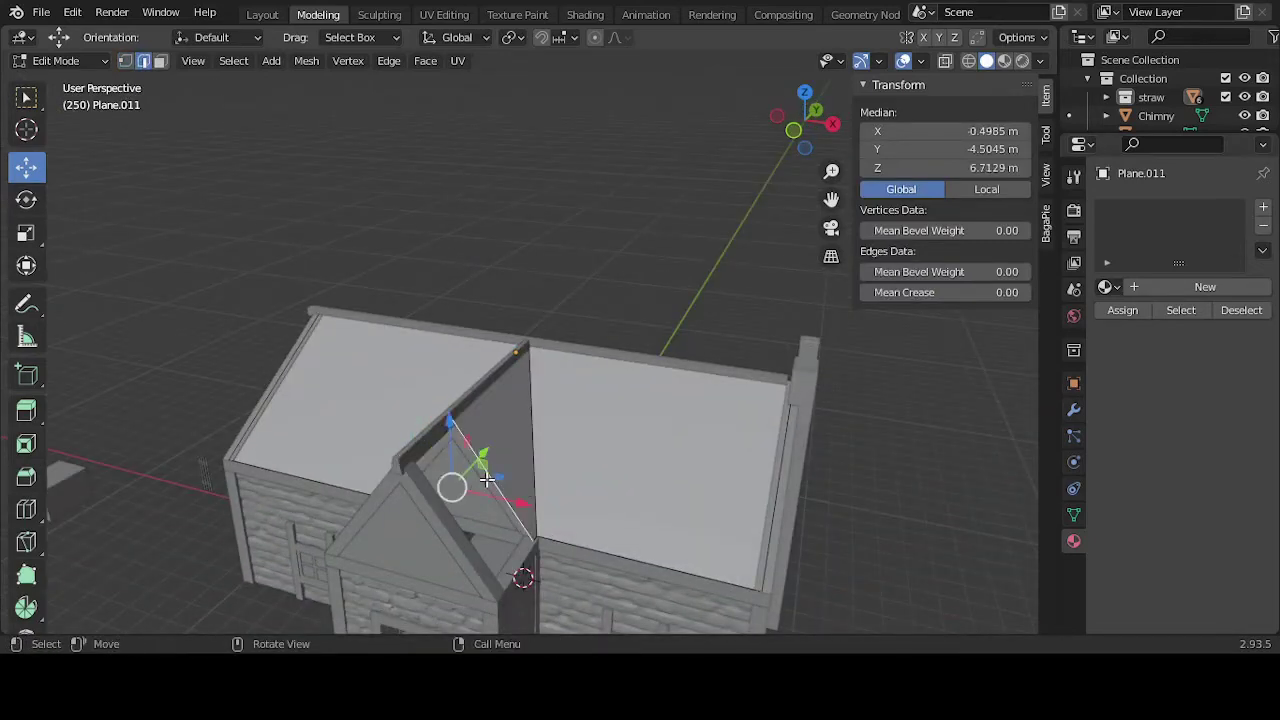
key(KP_7)
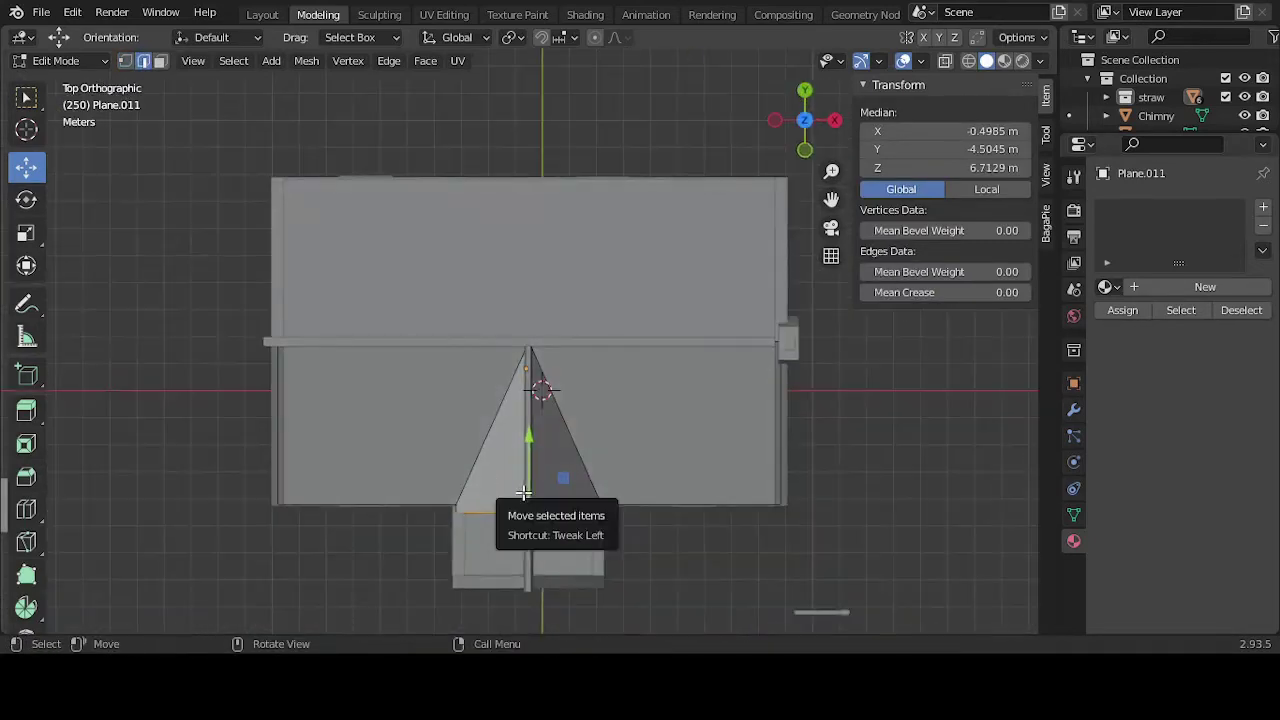
key(g)
key(y)
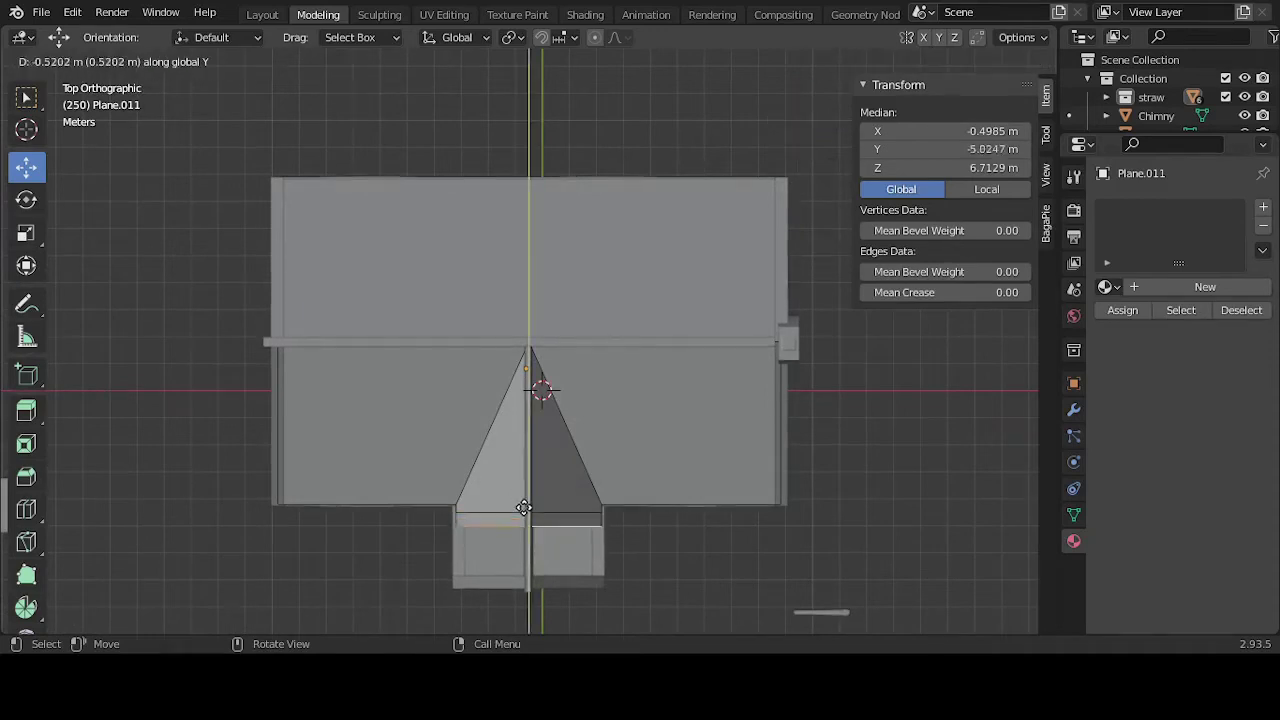
click(532, 558)
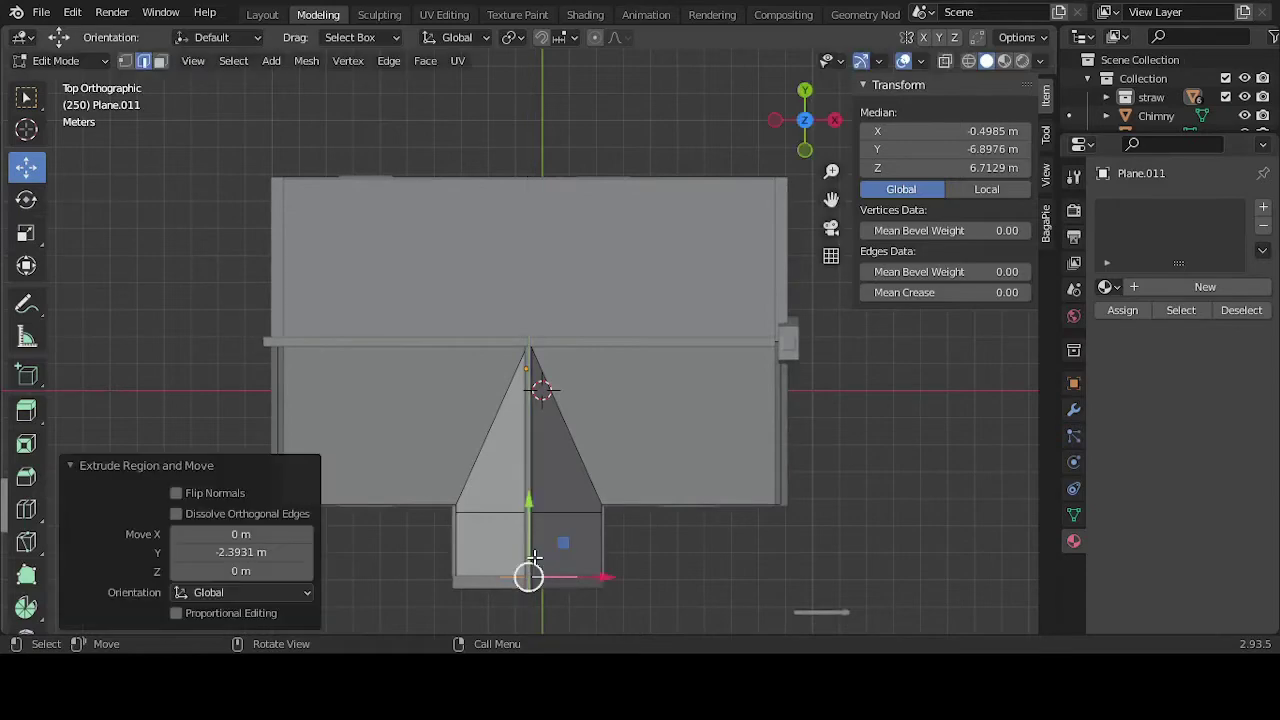
Step: Move the porch roof's front edges back about 0.04 m along Y to meet the gable frame and return to Object Mode
middle_drag(532, 558, 828, 496)
scroll(746, 430, up, 3)
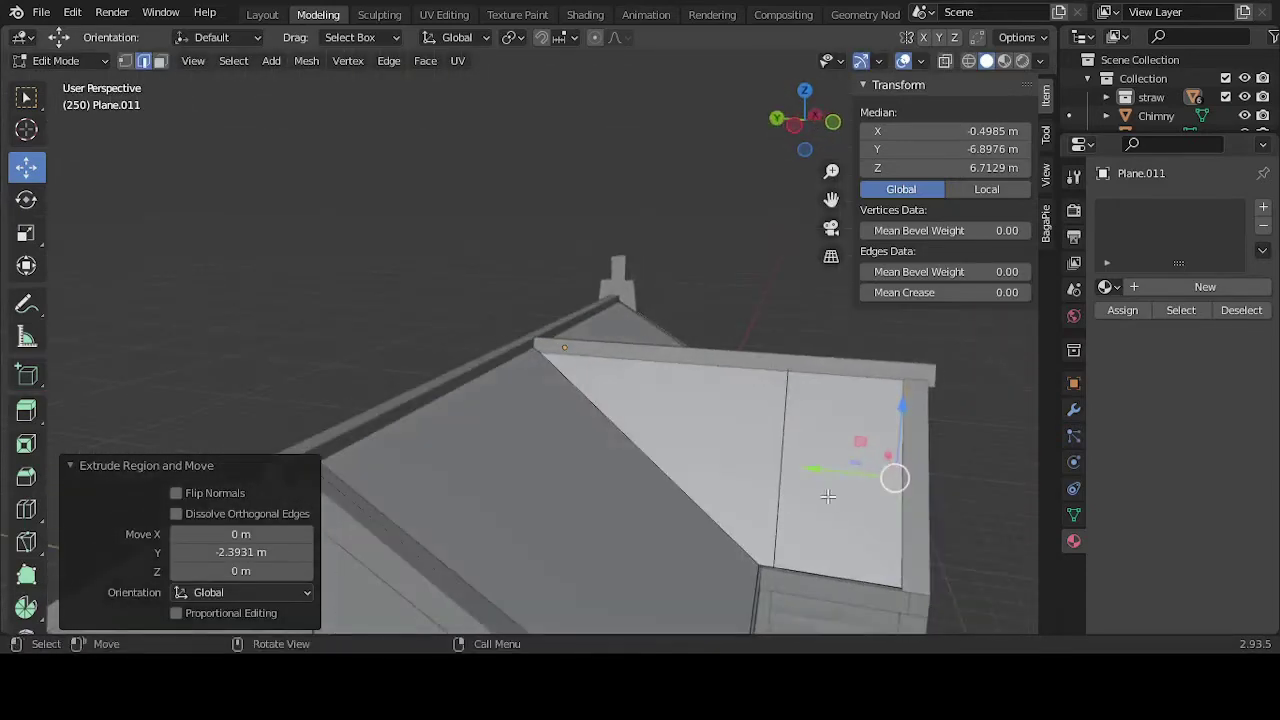
drag(842, 468, 825, 473)
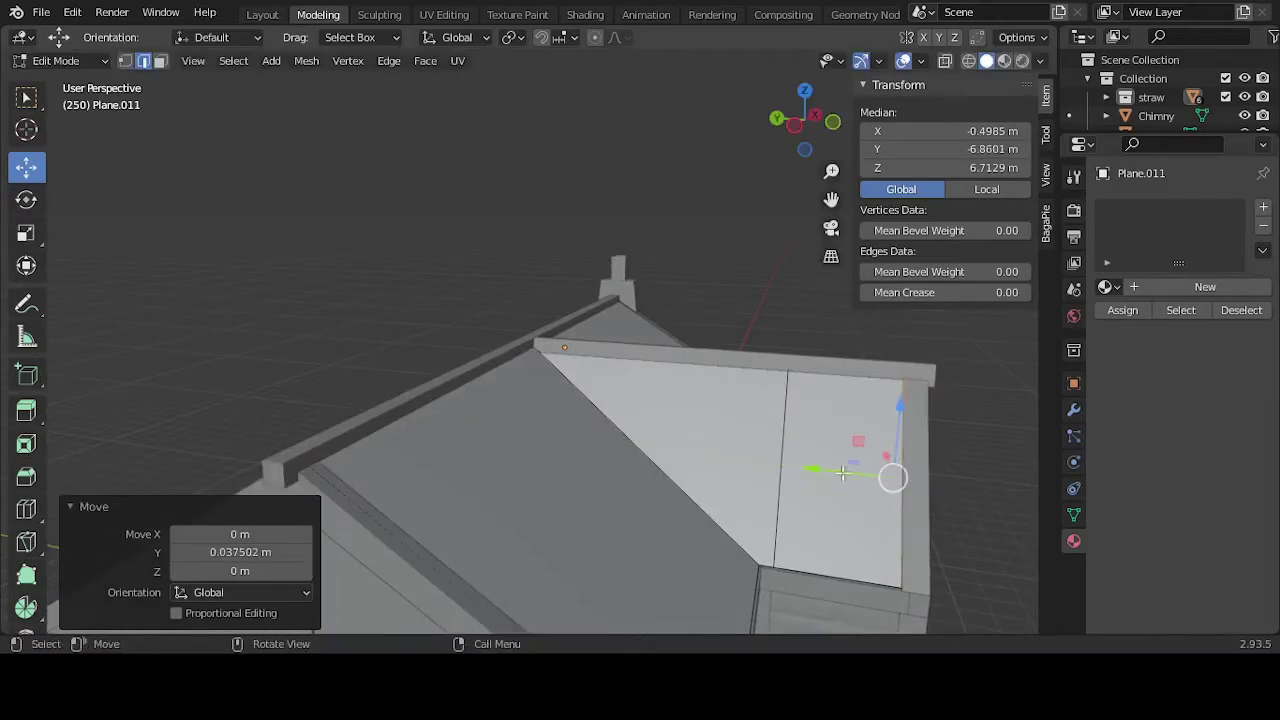
middle_drag(825, 473, 650, 380)
key(Tab)
Step: Select a house wall and show the whole house in Material Preview shading
click(770, 482)
scroll(771, 490, down, 4)
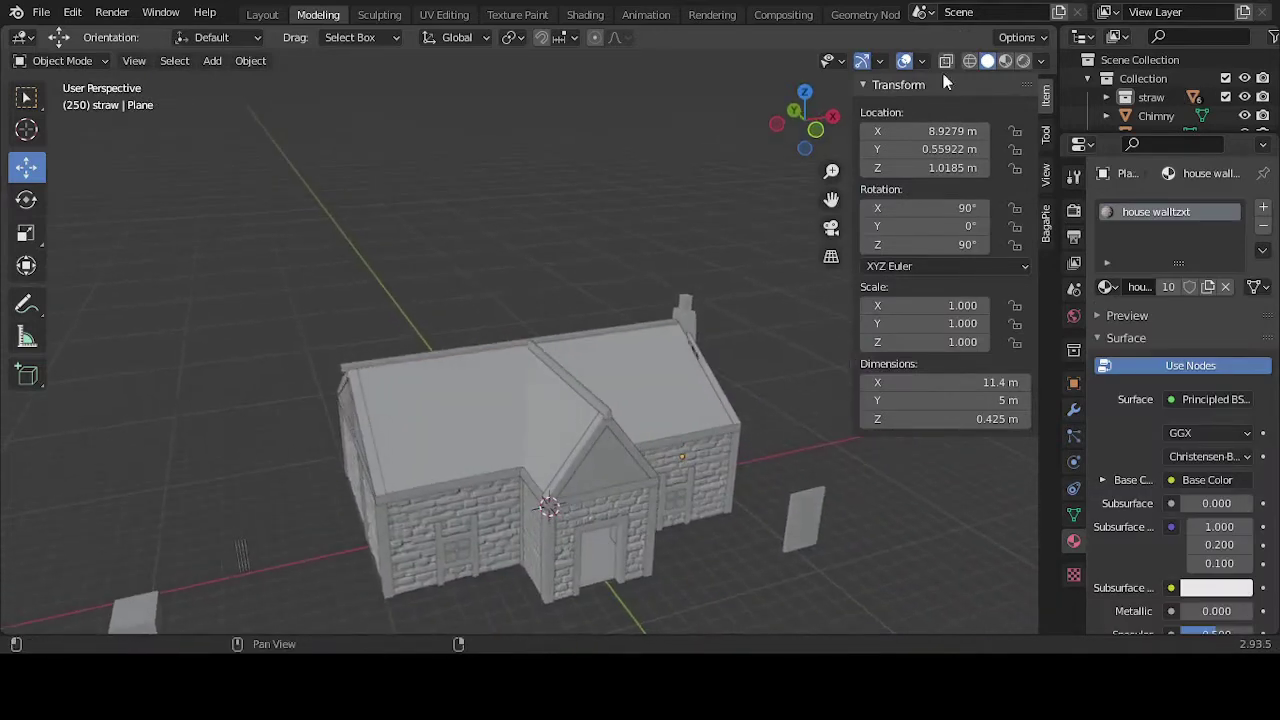
middle_drag(529, 309, 539, 312)
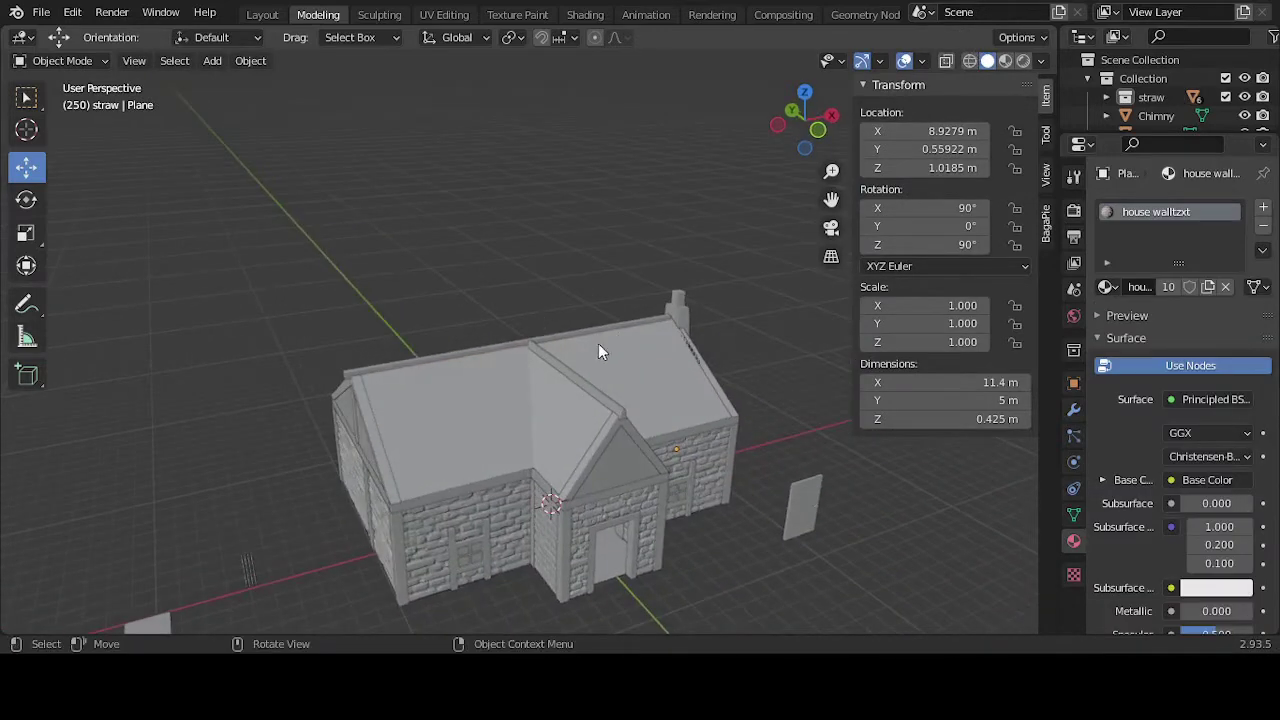
click(1004, 62)
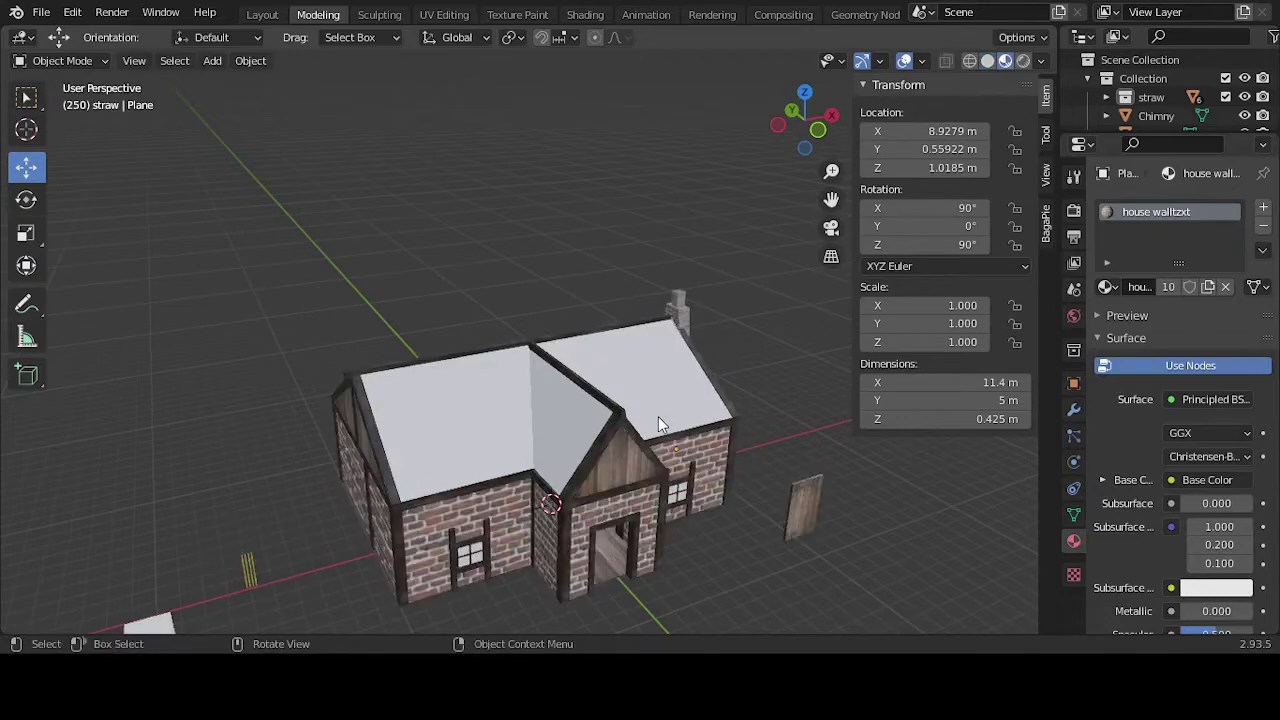
Step: Delete the four leftover straw objects from the straw collection and save the file
middle_drag(552, 398, 507, 400)
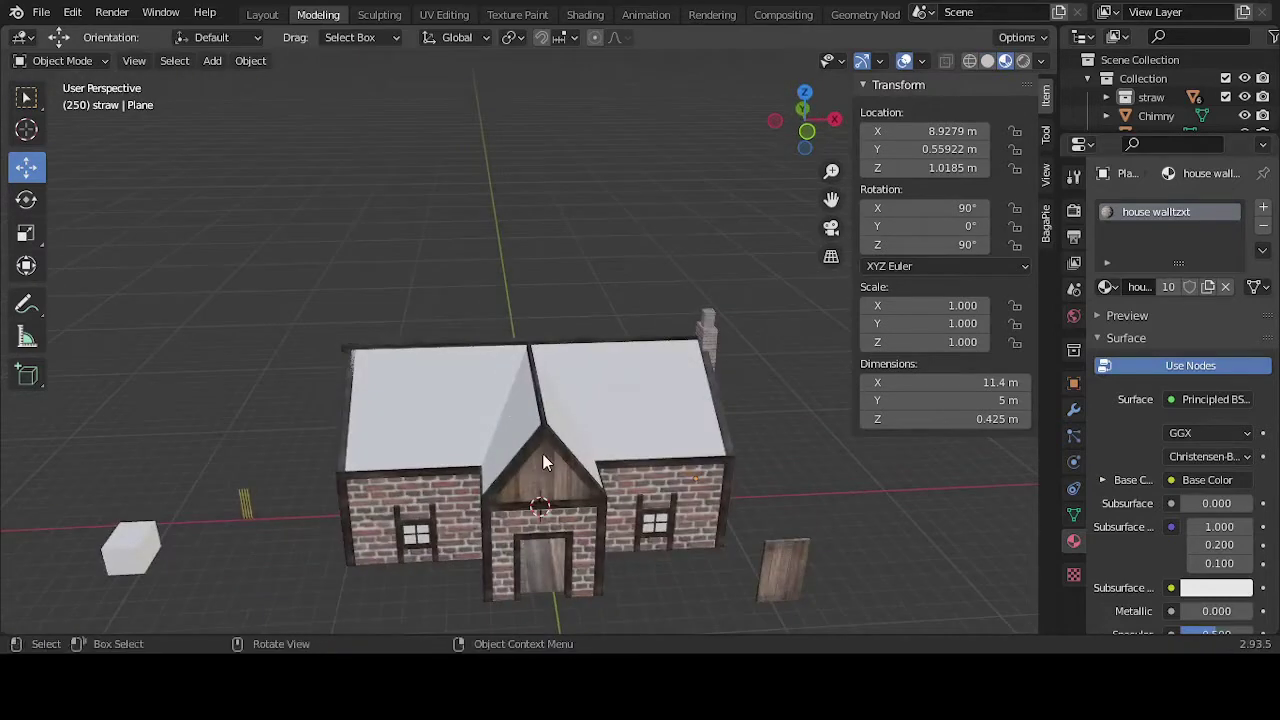
scroll(546, 450, up, 5)
middle_drag(552, 445, 629, 422)
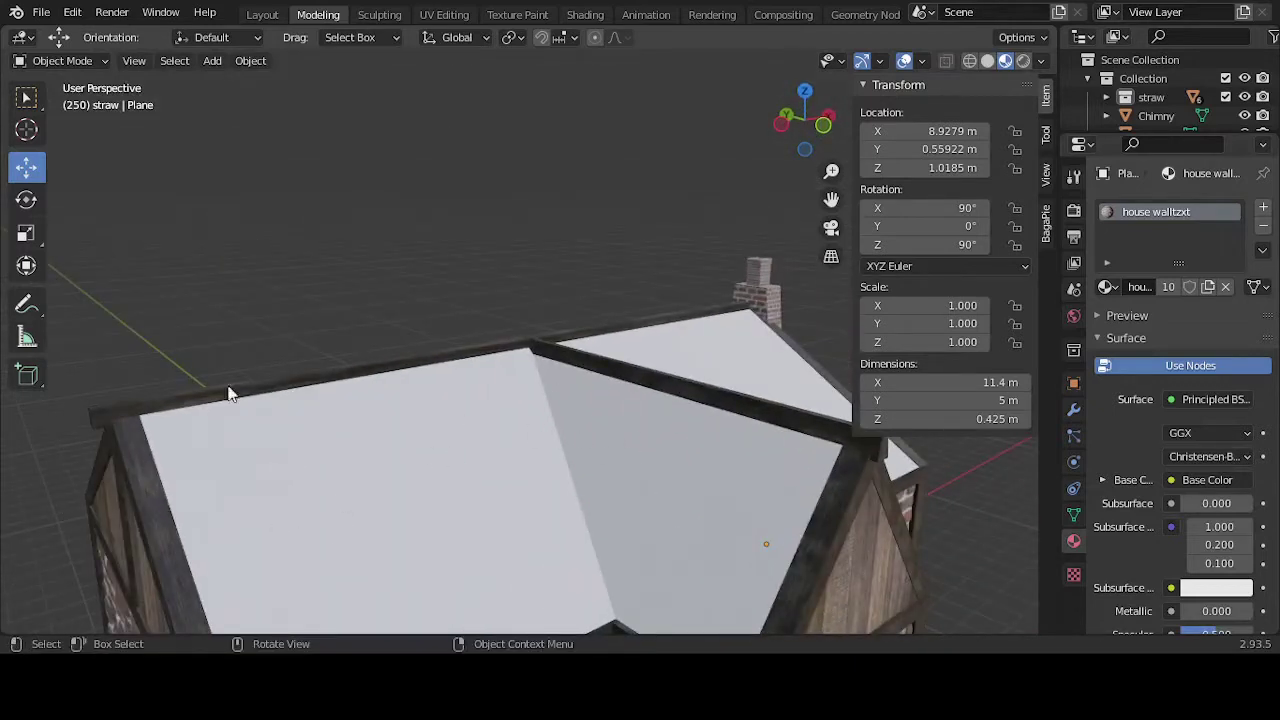
scroll(270, 426, down, 5)
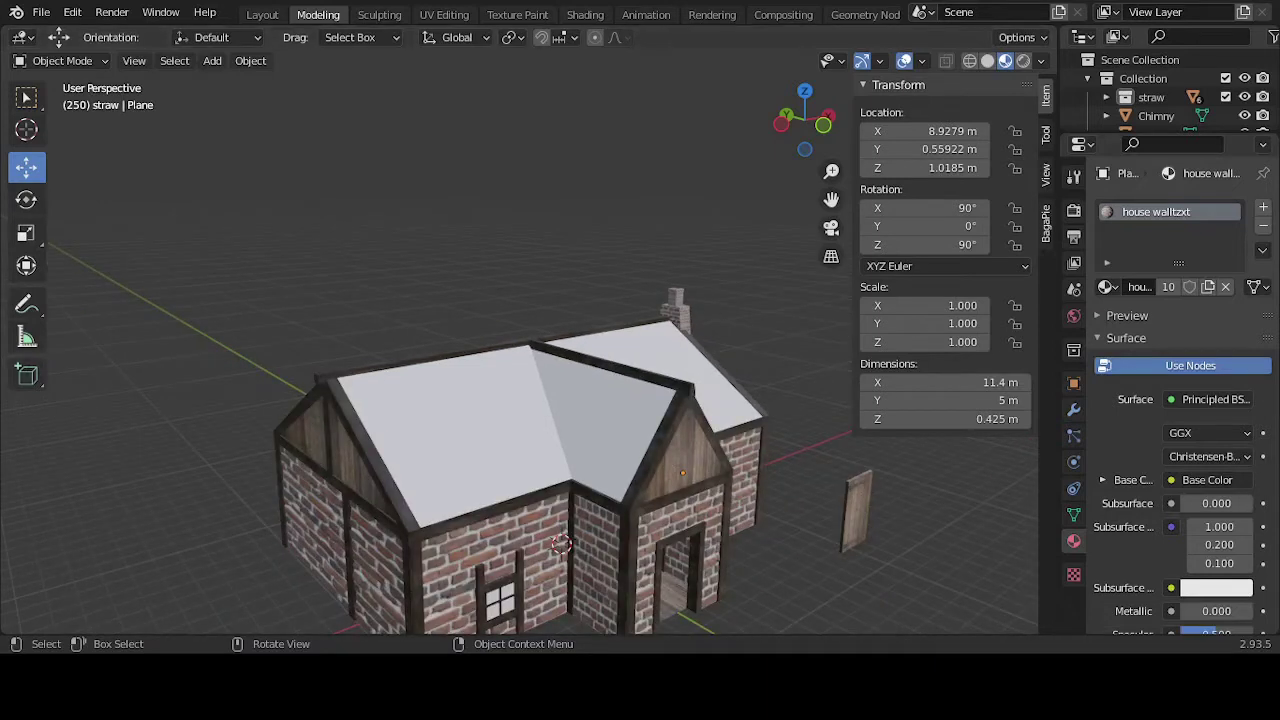
key(Delete)
scroll(520, 360, up, 3)
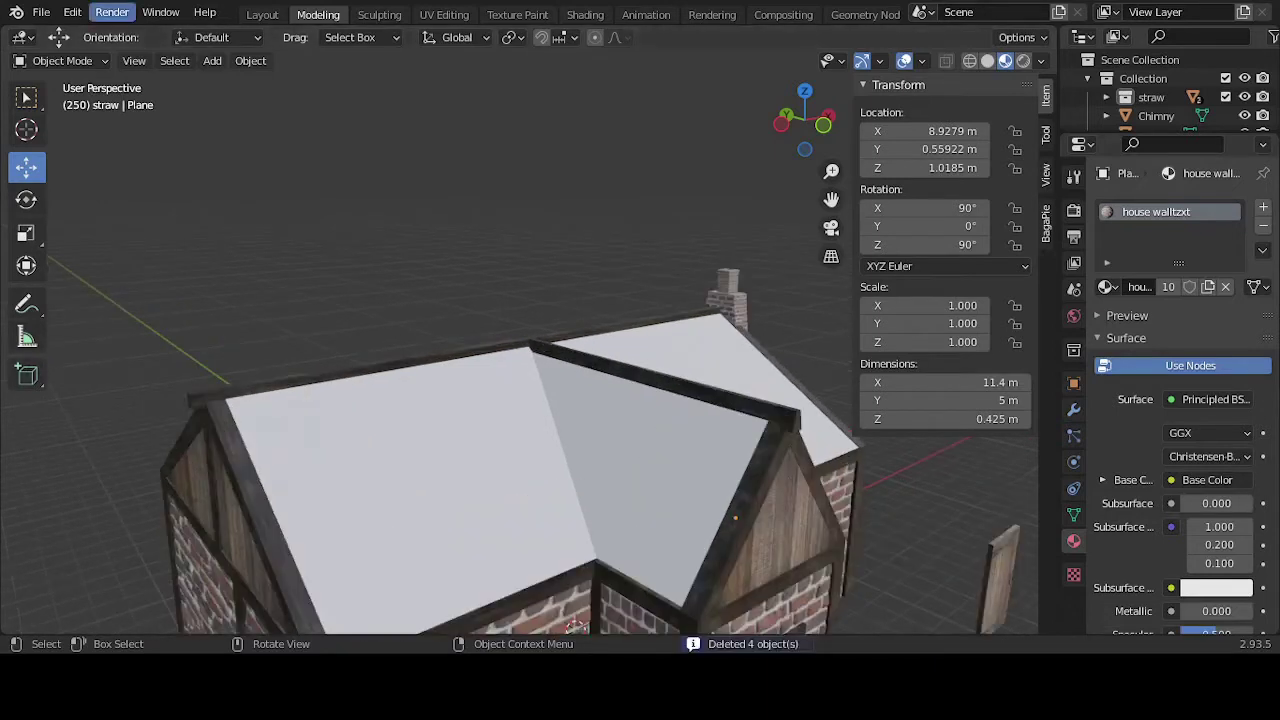
click(41, 12)
click(85, 137)
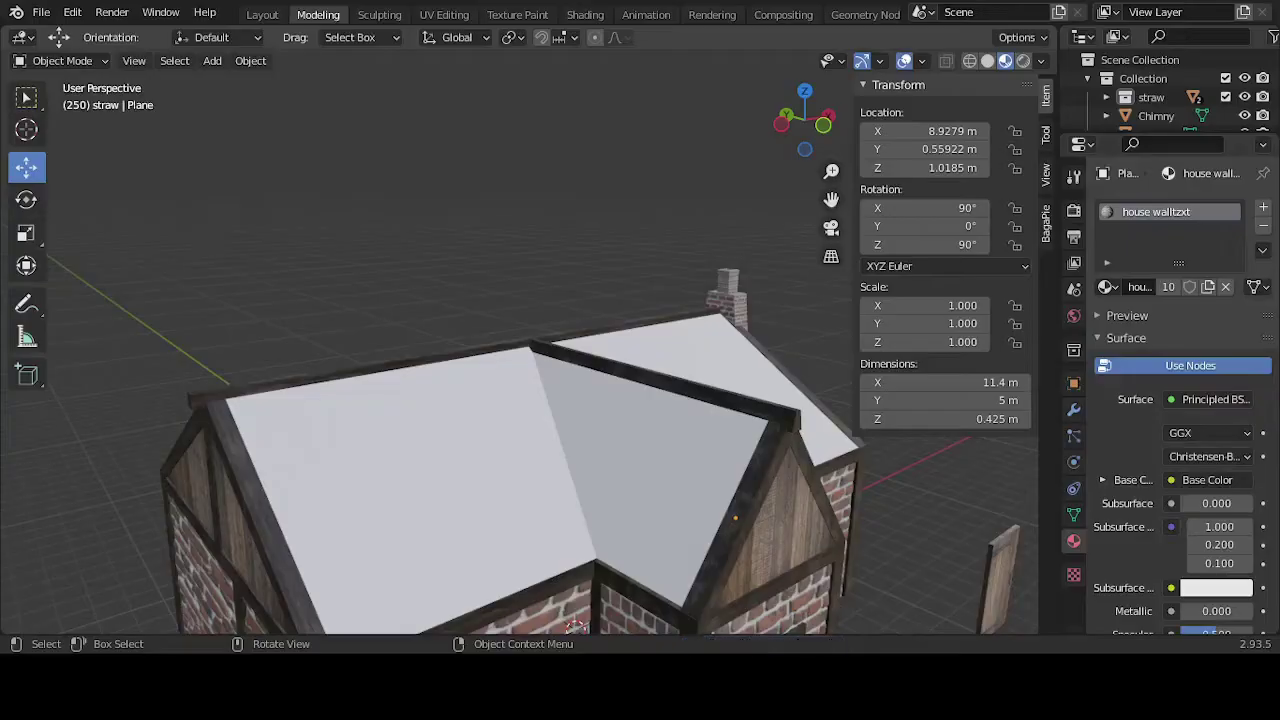
Step: Select the front roof surface and assign it the existing housewoodenwalltxt material
middle_drag(560, 290, 597, 255)
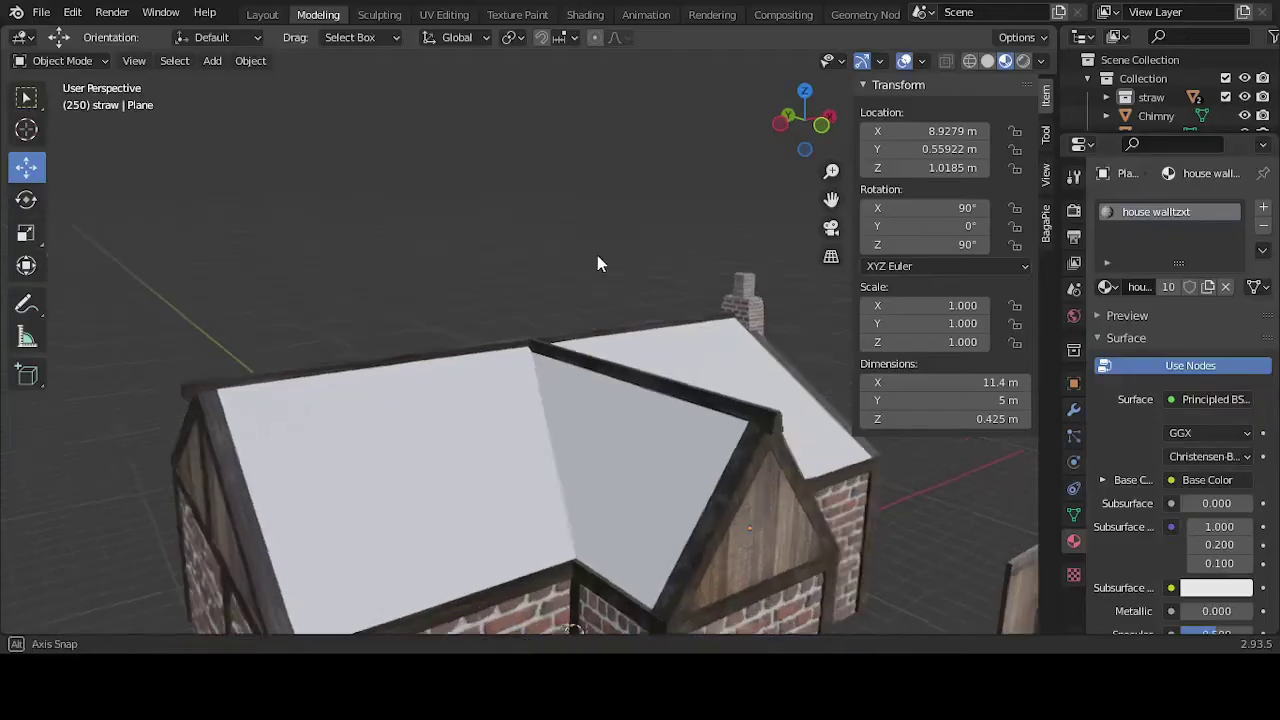
click(444, 378)
click(486, 406)
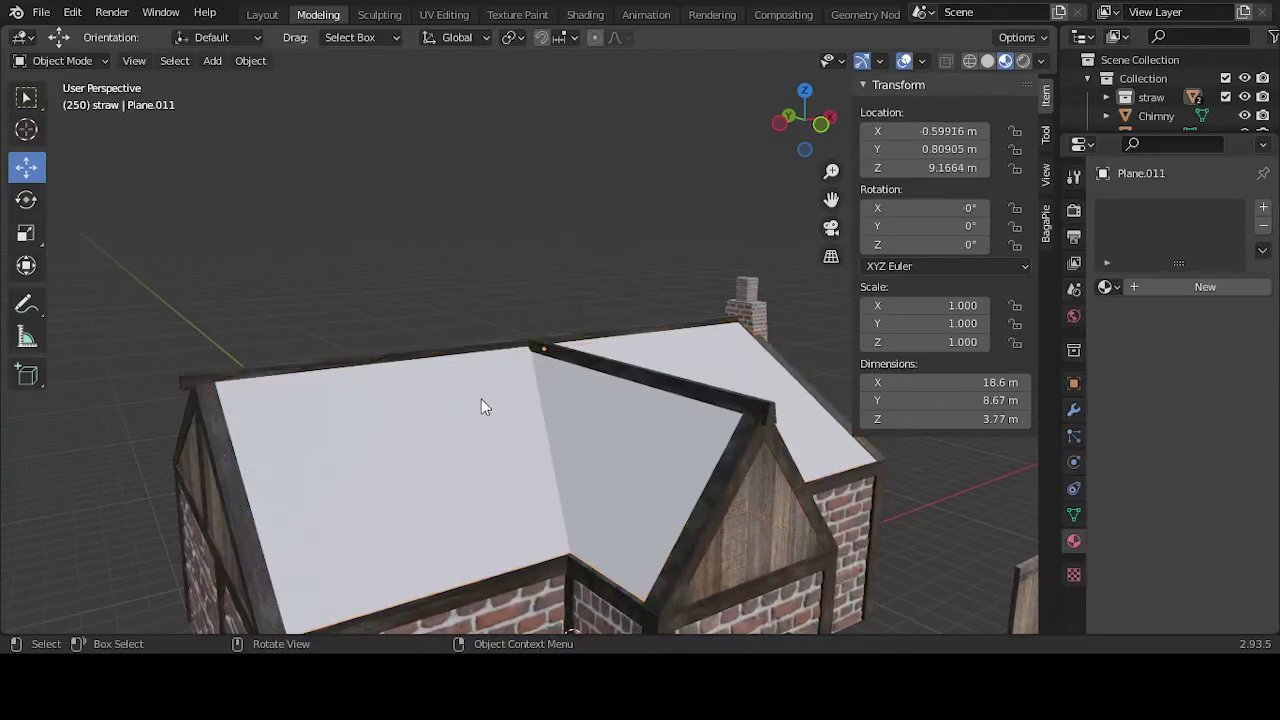
click(486, 386)
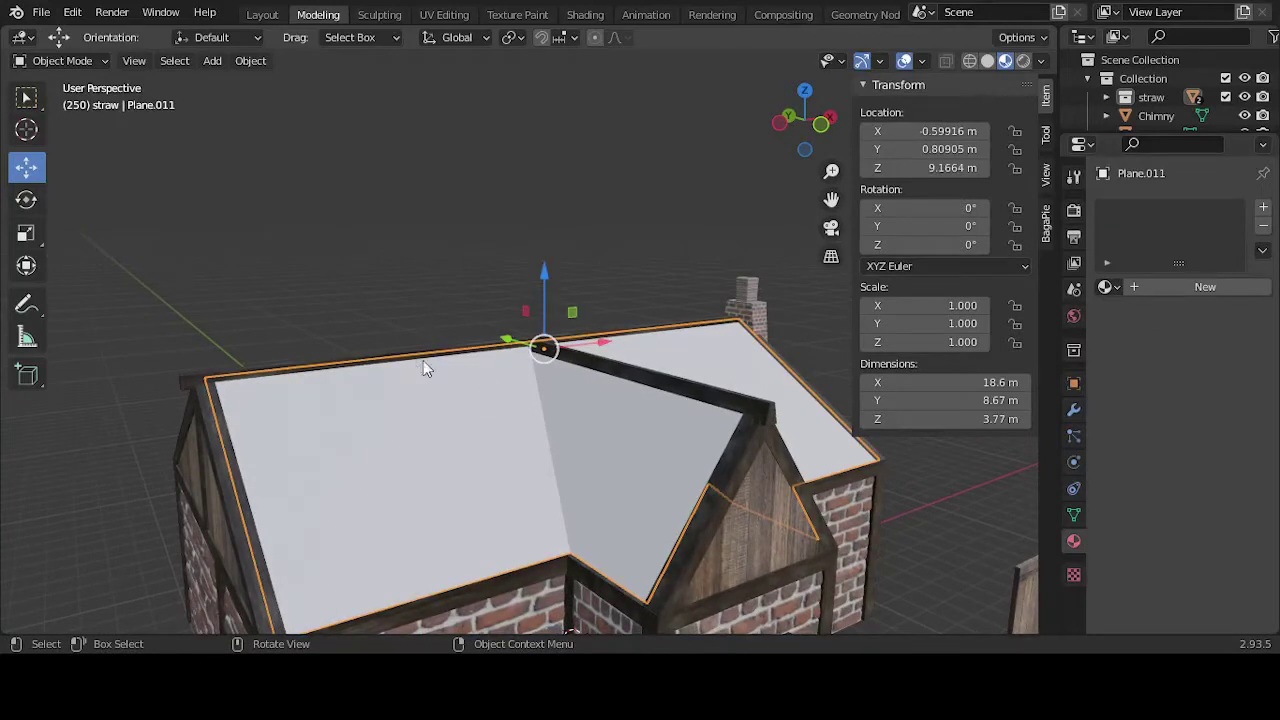
click(1108, 287)
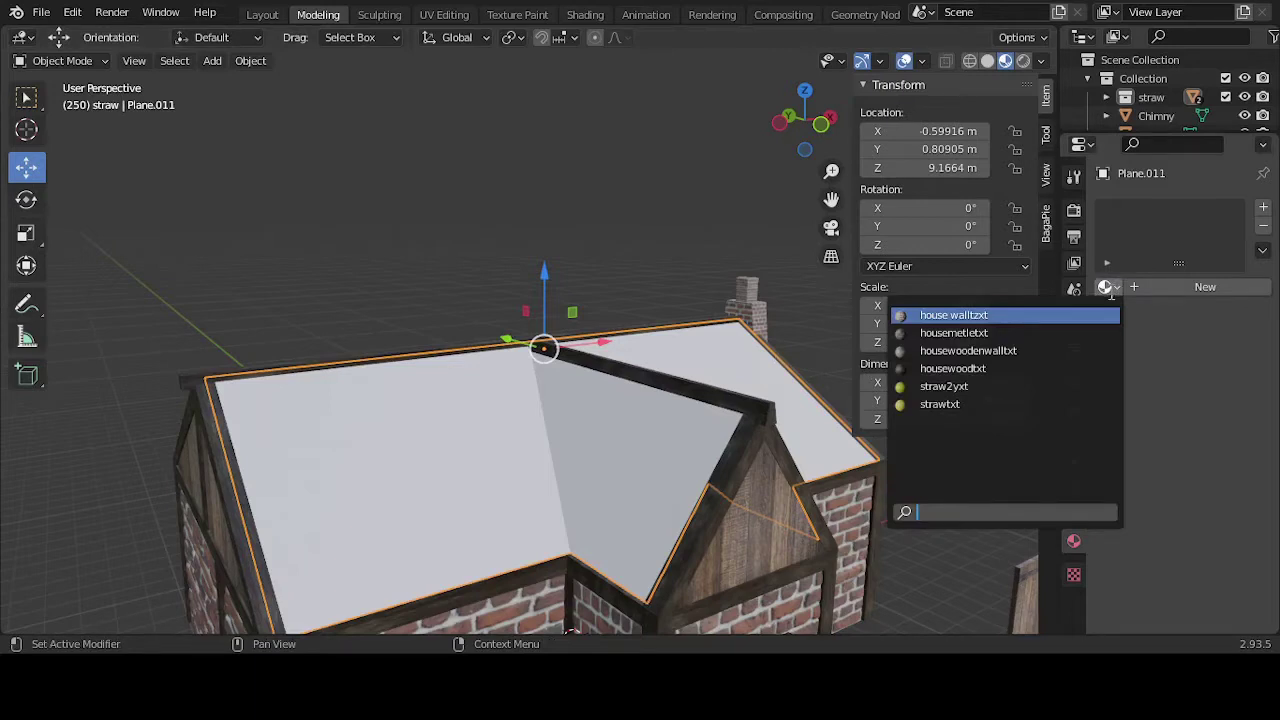
click(1058, 352)
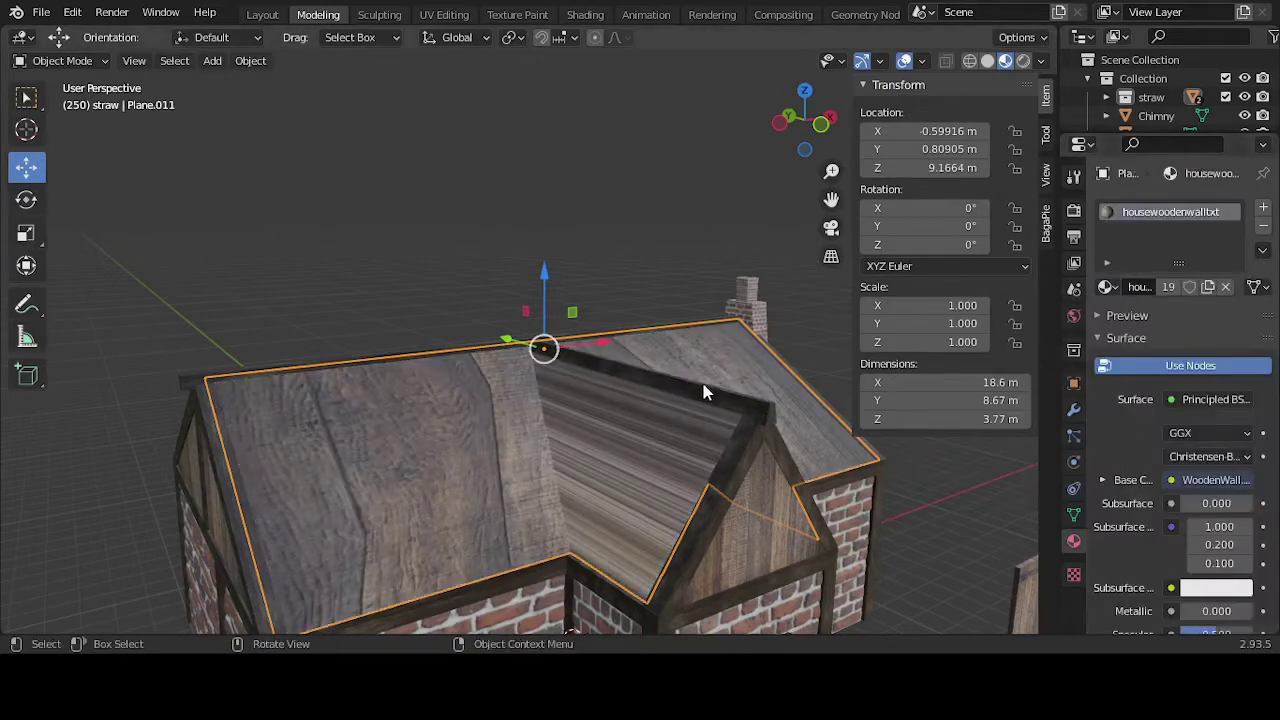
Step: Add a second material slot to the roof with a new material named houserooftxt
click(1262, 209)
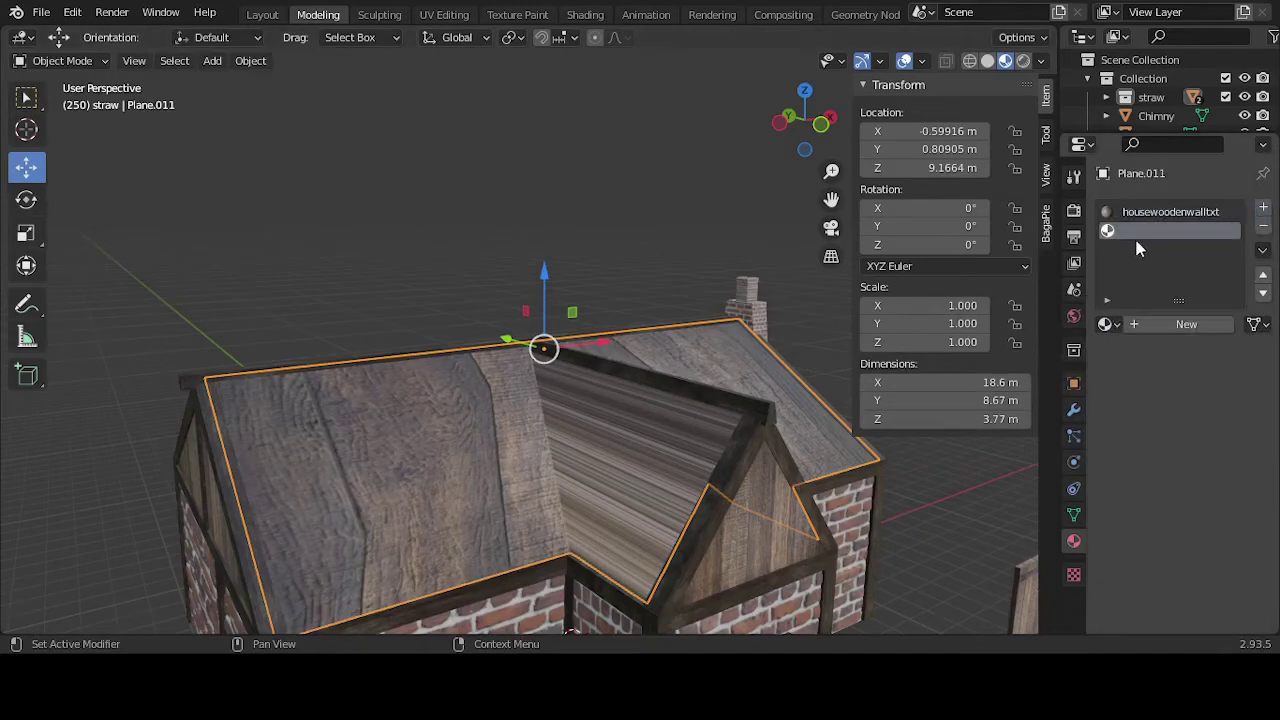
click(1106, 324)
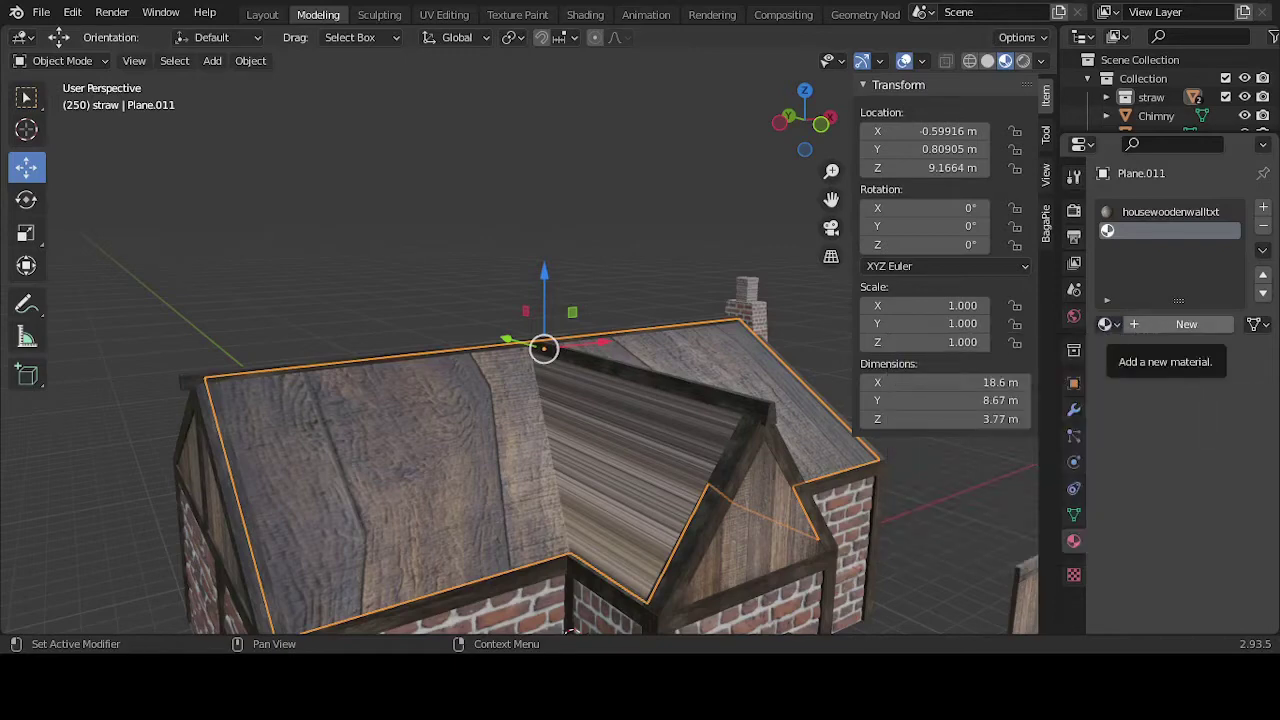
click(1133, 325)
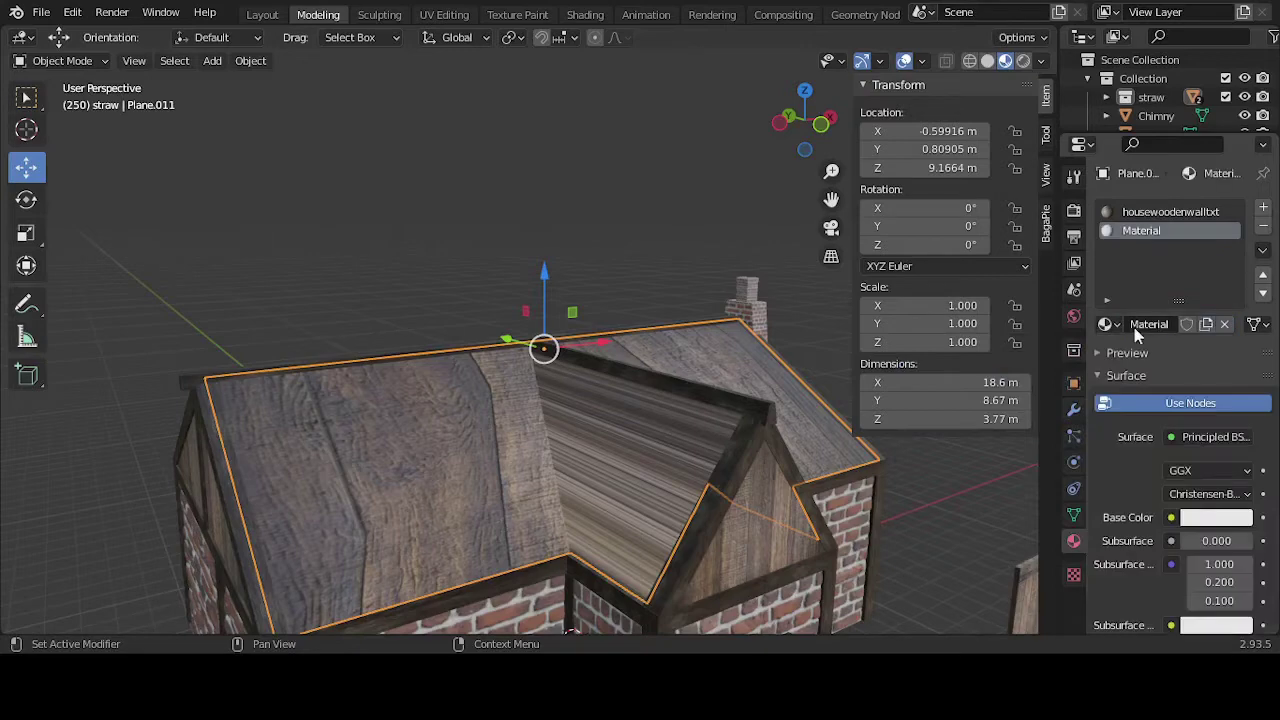
double_click(1139, 231)
text(houserooftxt)
key(Return)
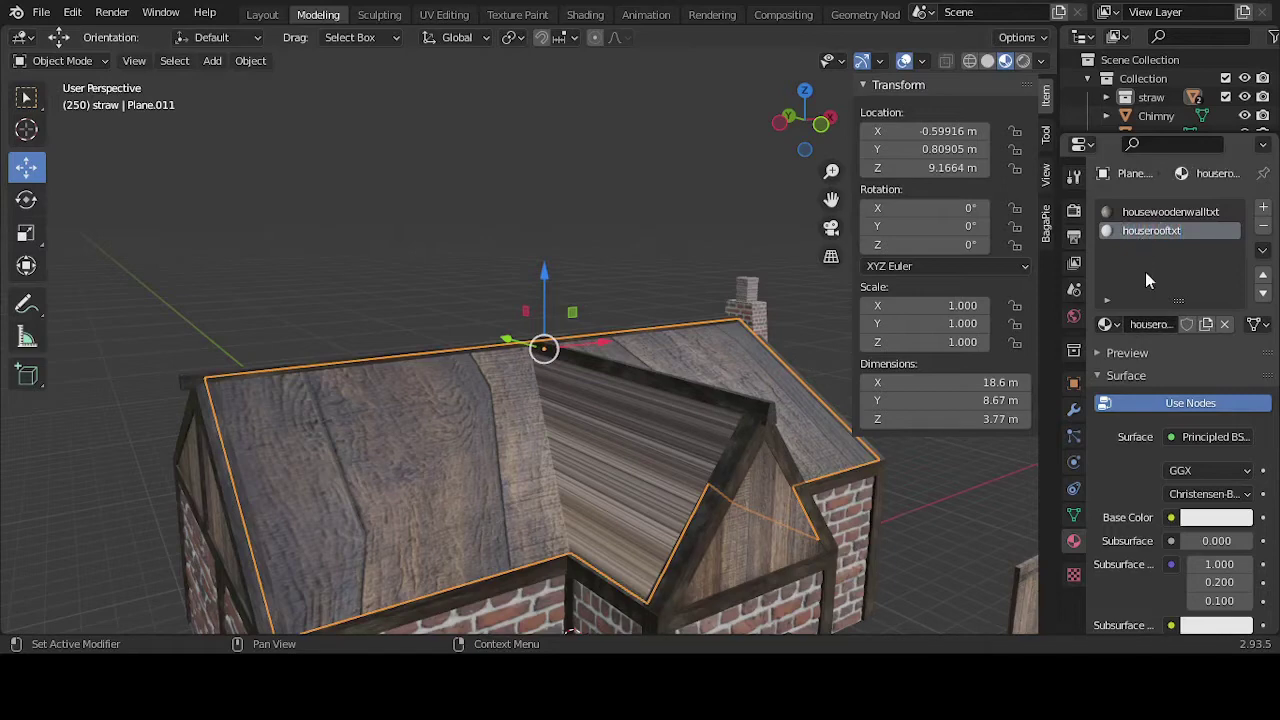
Step: Load base color, roughness and normal image textures with mapping nodes into the houserooftxt material in the Shading workspace
click(587, 15)
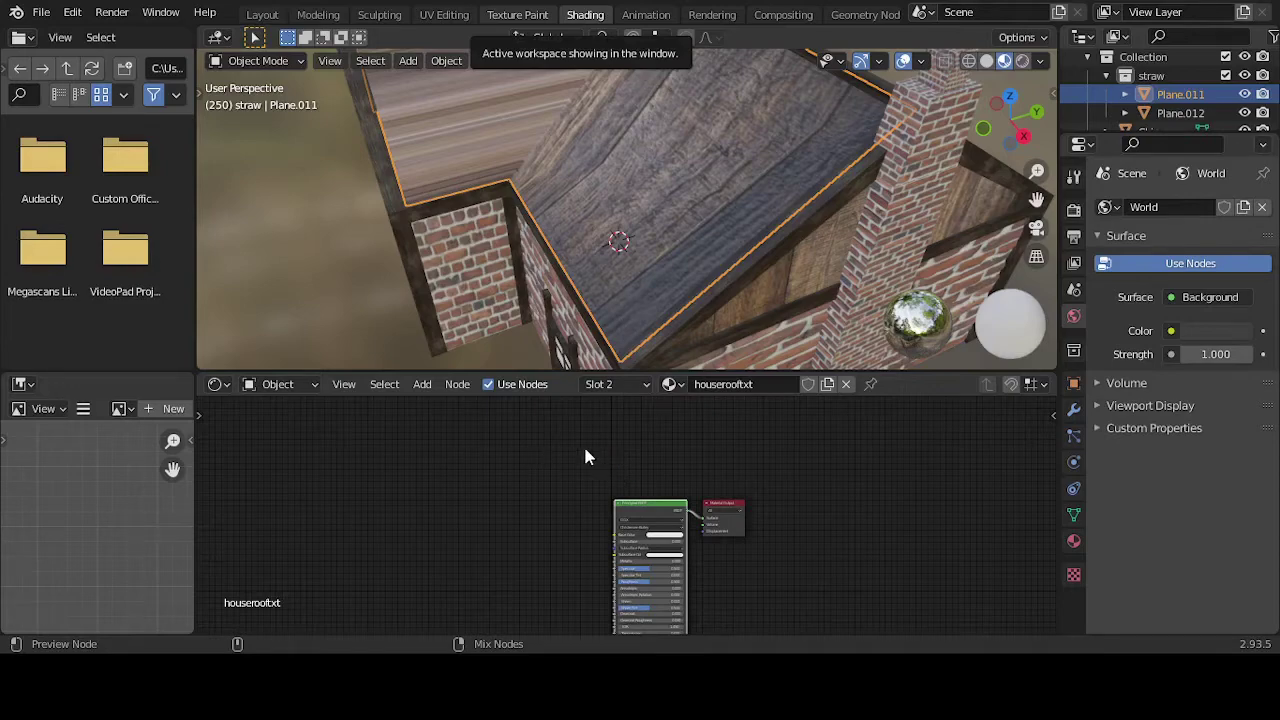
mouse_move(516, 213)
middle_down()
mouse_move(677, 263)
mouse_move(713, 241)
middle_up()
scroll(748, 313, down, 2)
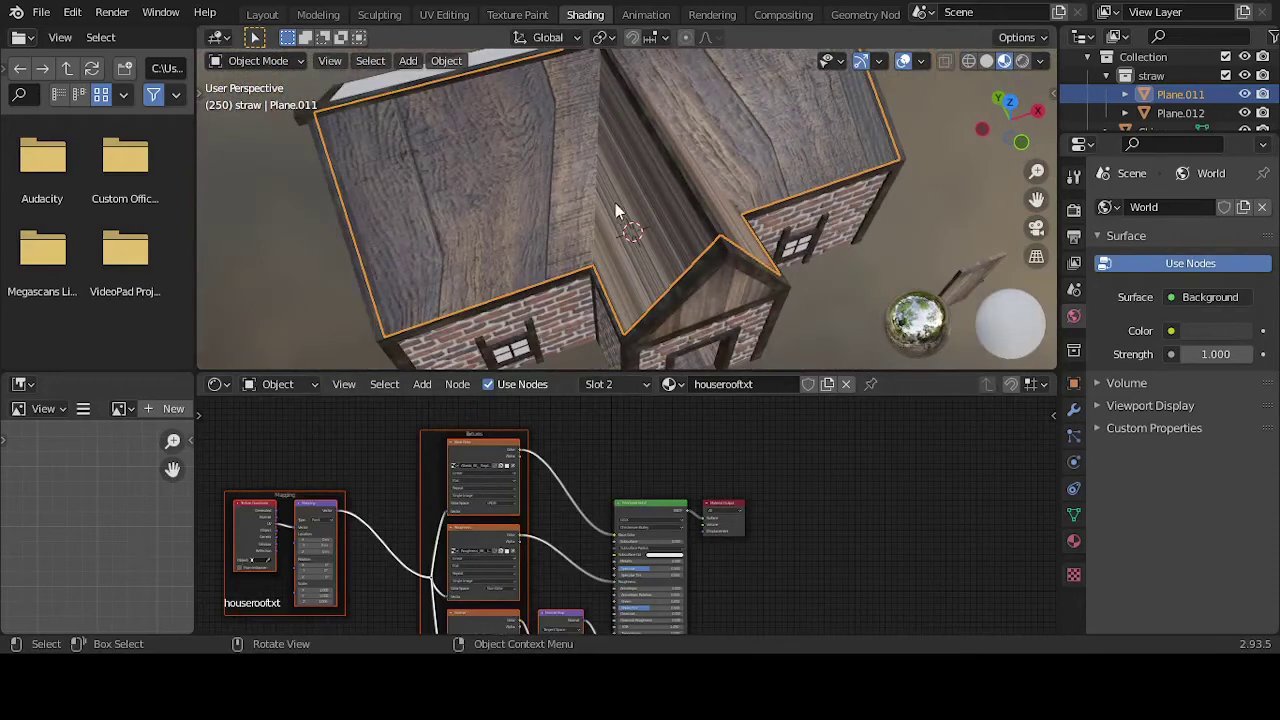
Step: In the UV Editing workspace, select the outer front face on one slope of the porch roof and unwrap it
click(325, 14)
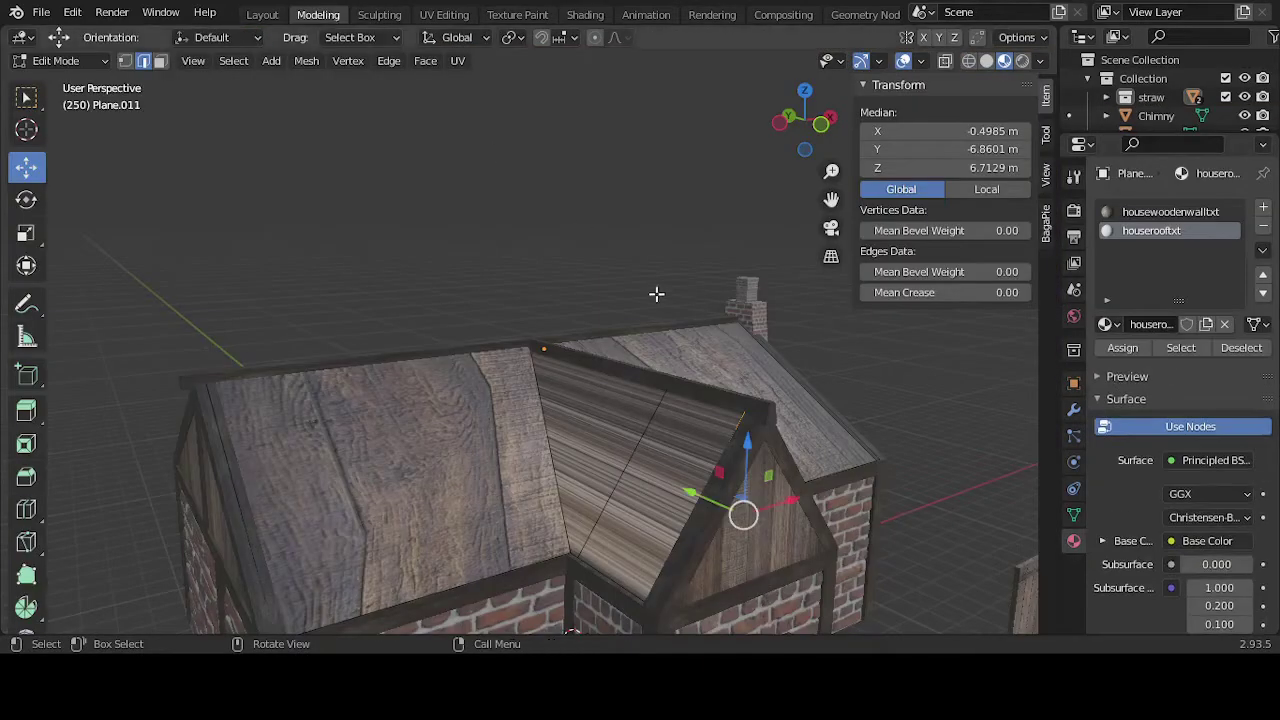
mouse_move(654, 291)
middle_down()
mouse_move(671, 303)
mouse_move(577, 180)
middle_up()
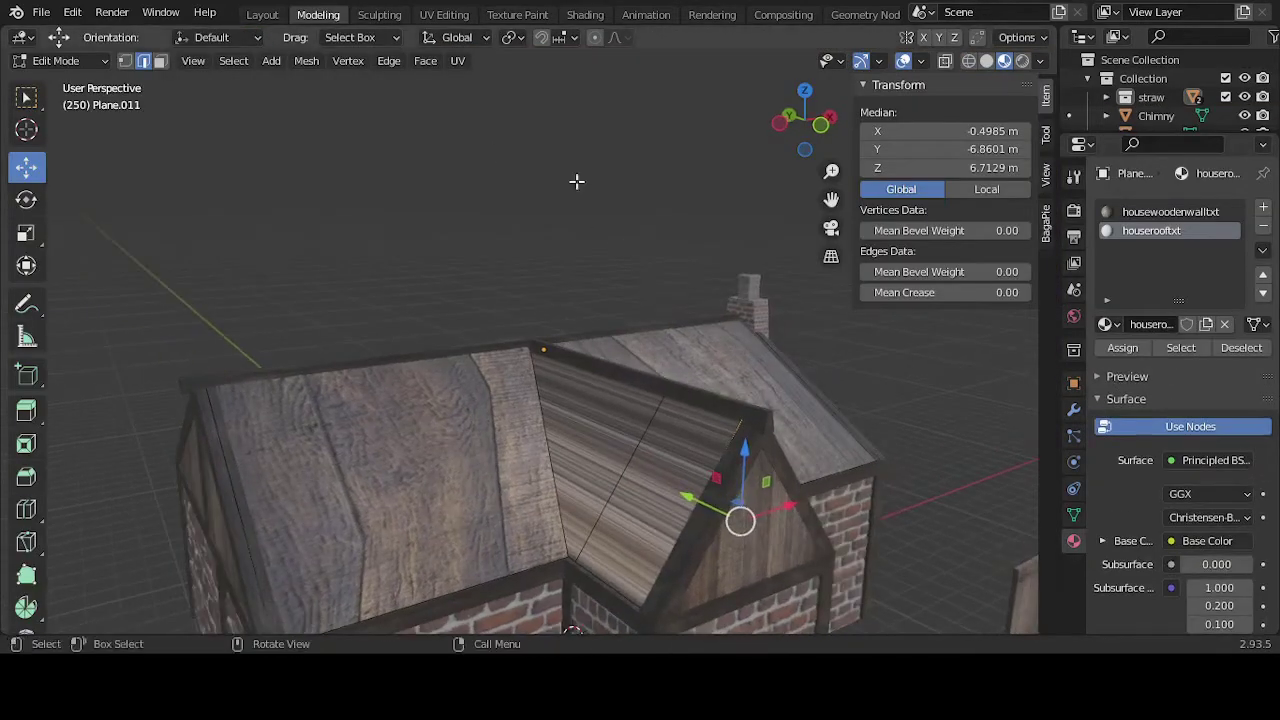
click(444, 14)
middle_drag(837, 386, 840, 337)
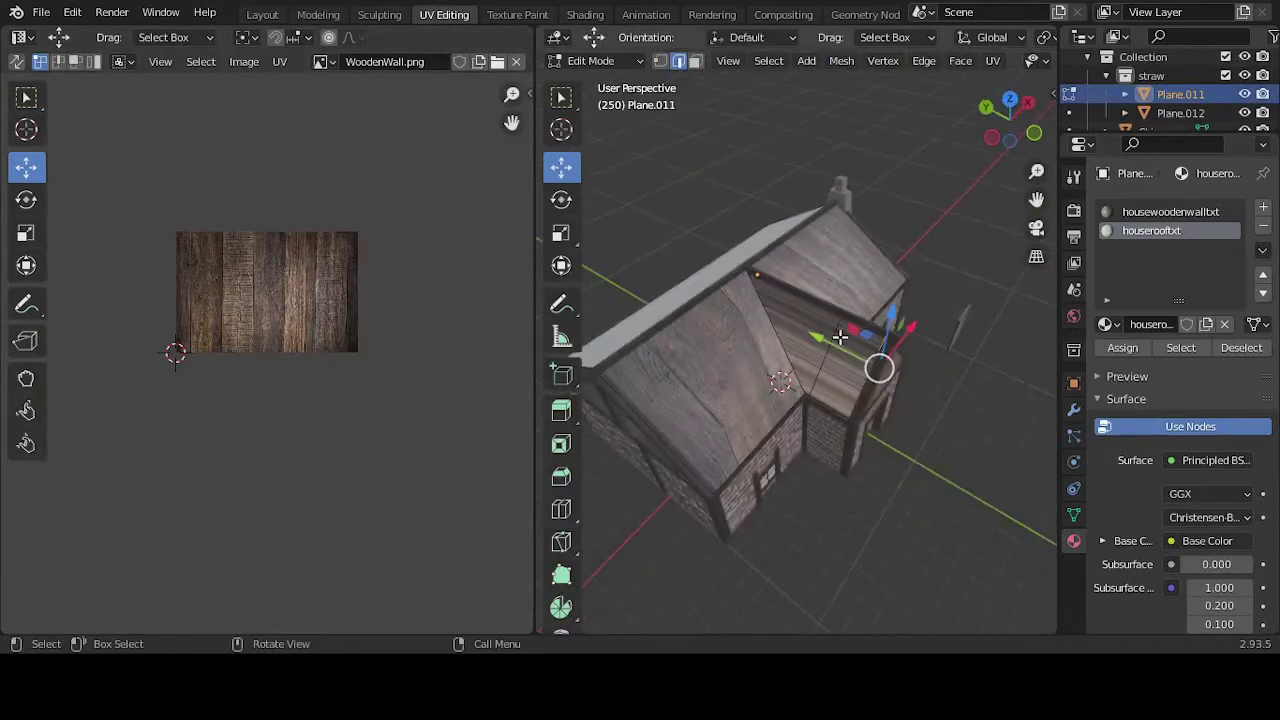
click(842, 337)
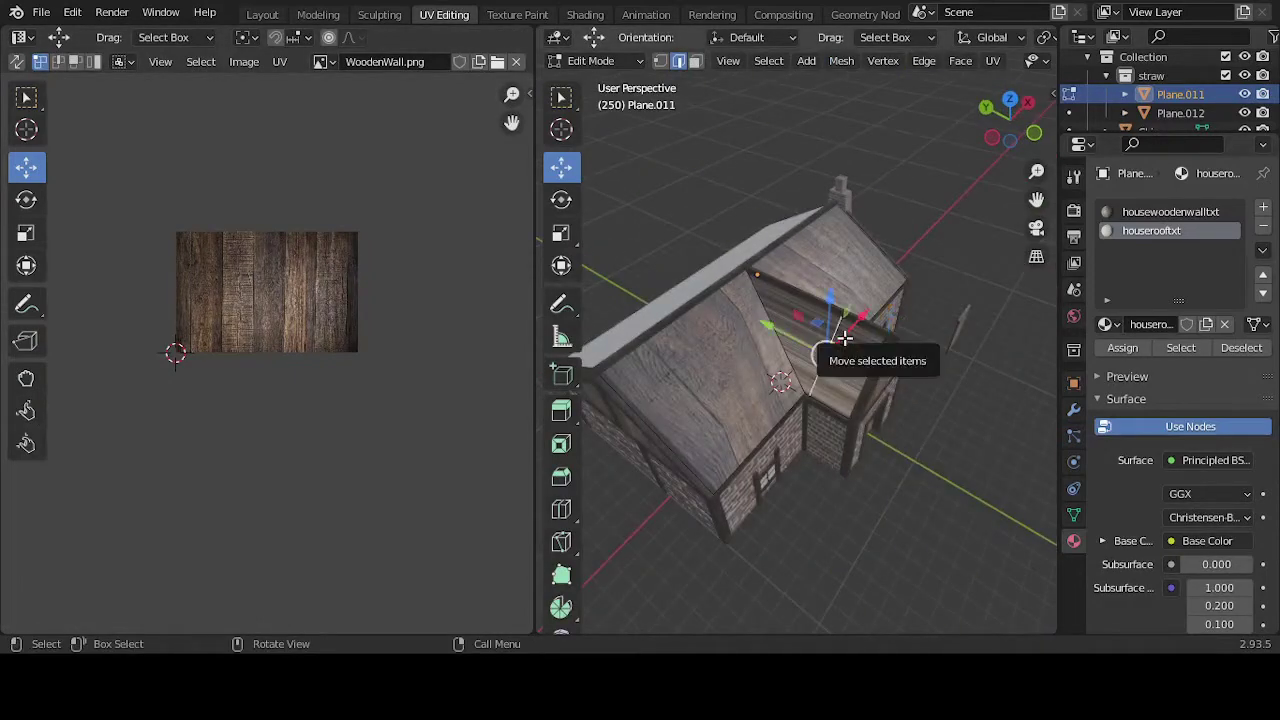
key(KP_Decimal)
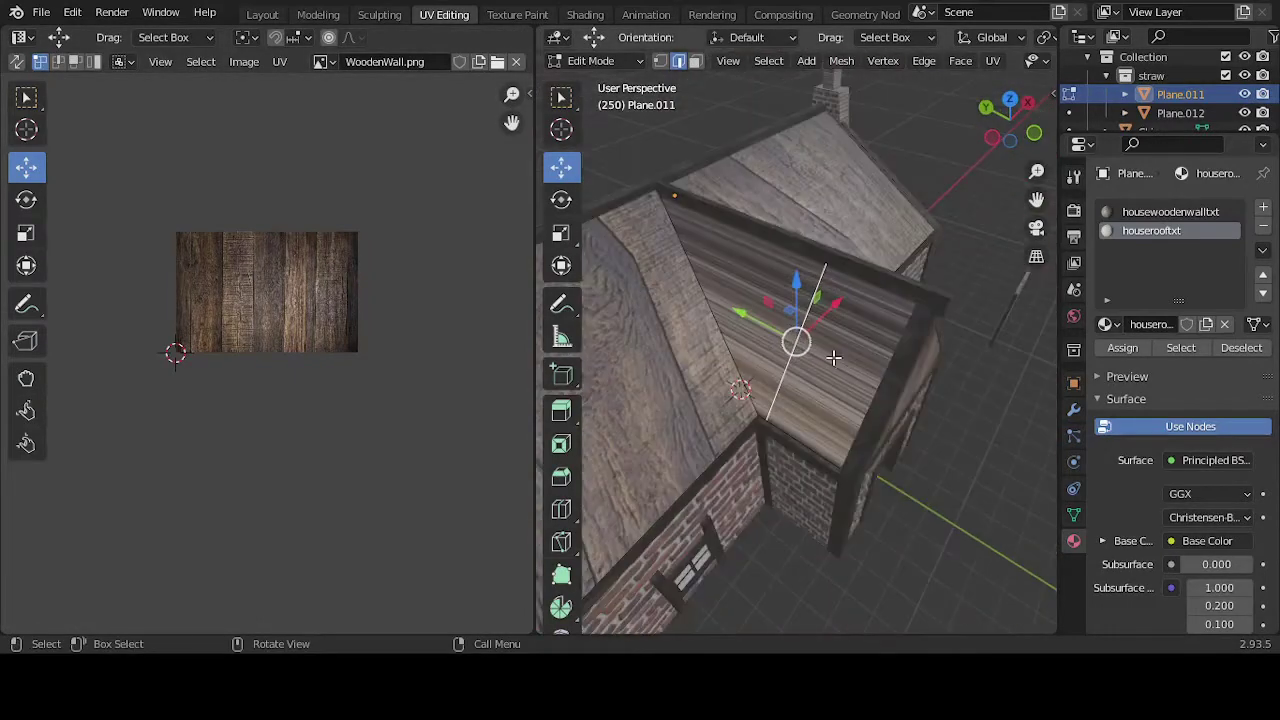
click(840, 331)
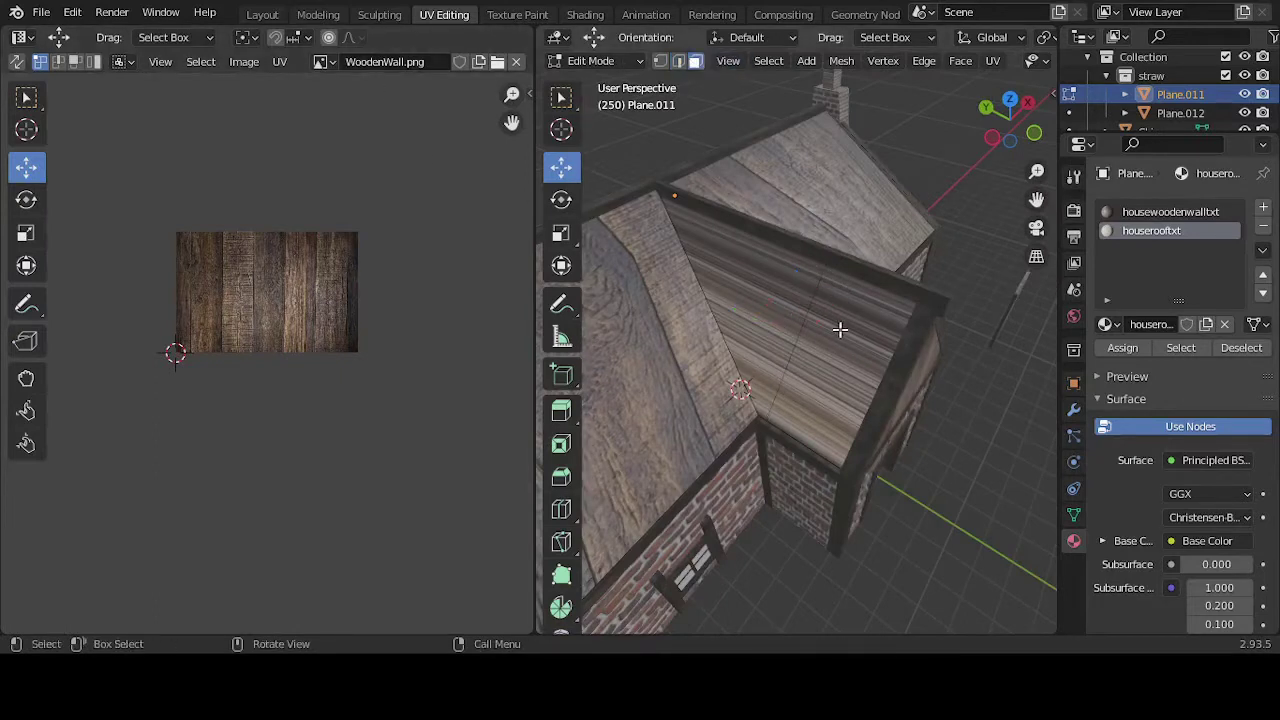
key(u)
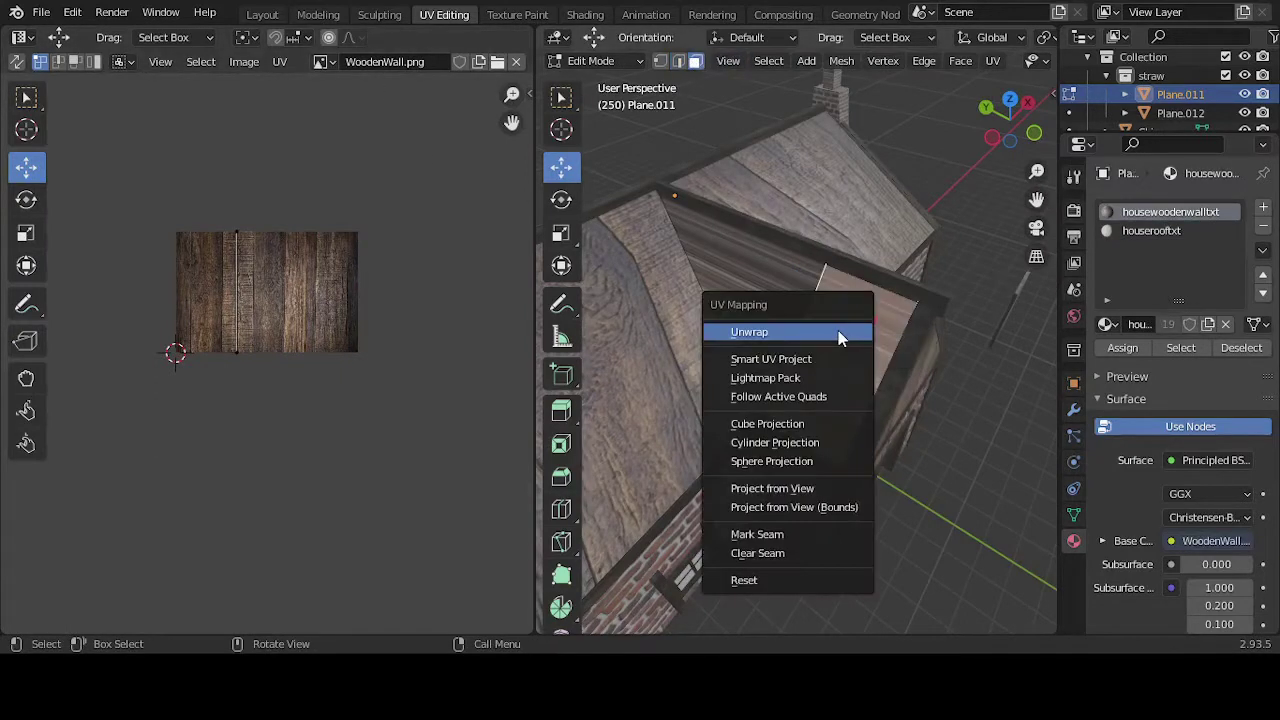
key(Return)
drag(308, 180, 126, 408)
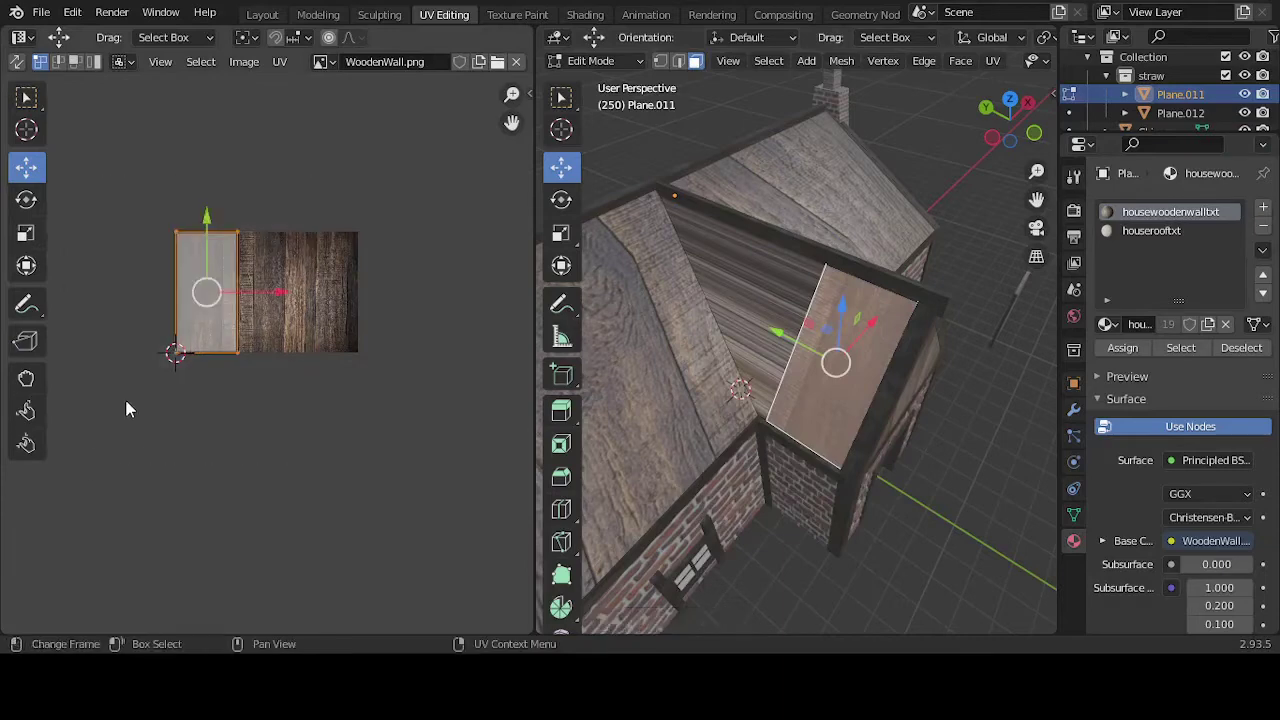
scroll(266, 445, up, 1)
click(266, 450)
Step: Unwrap the matching front face on the opposite porch roof slope and rotate its UV island 90°
middle_drag(957, 374, 766, 440)
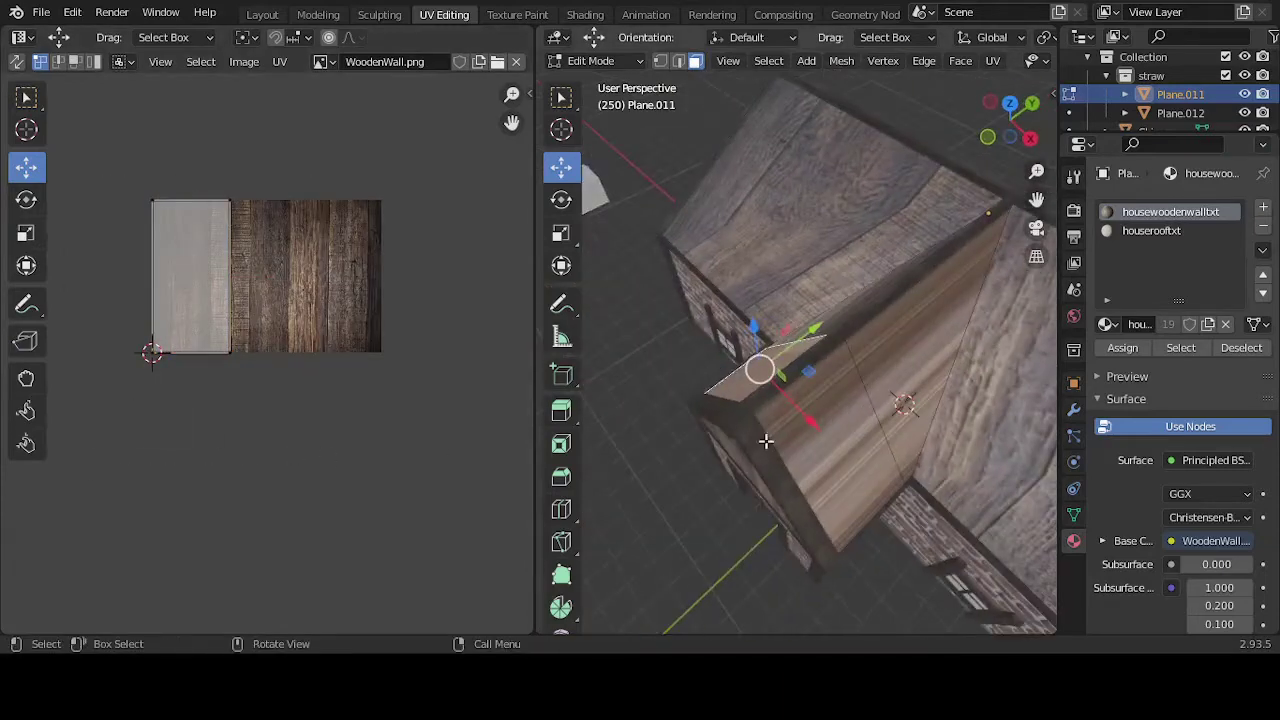
click(806, 456)
key(u)
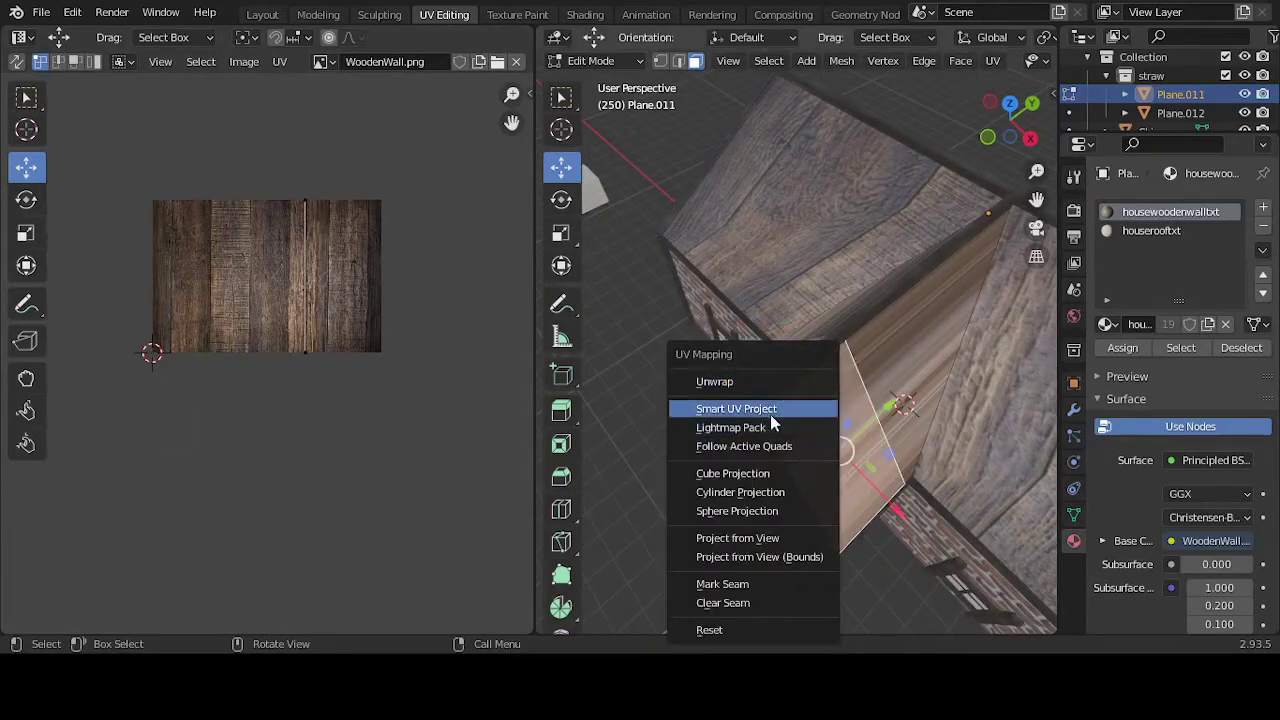
click(757, 384)
middle_drag(700, 420, 651, 424)
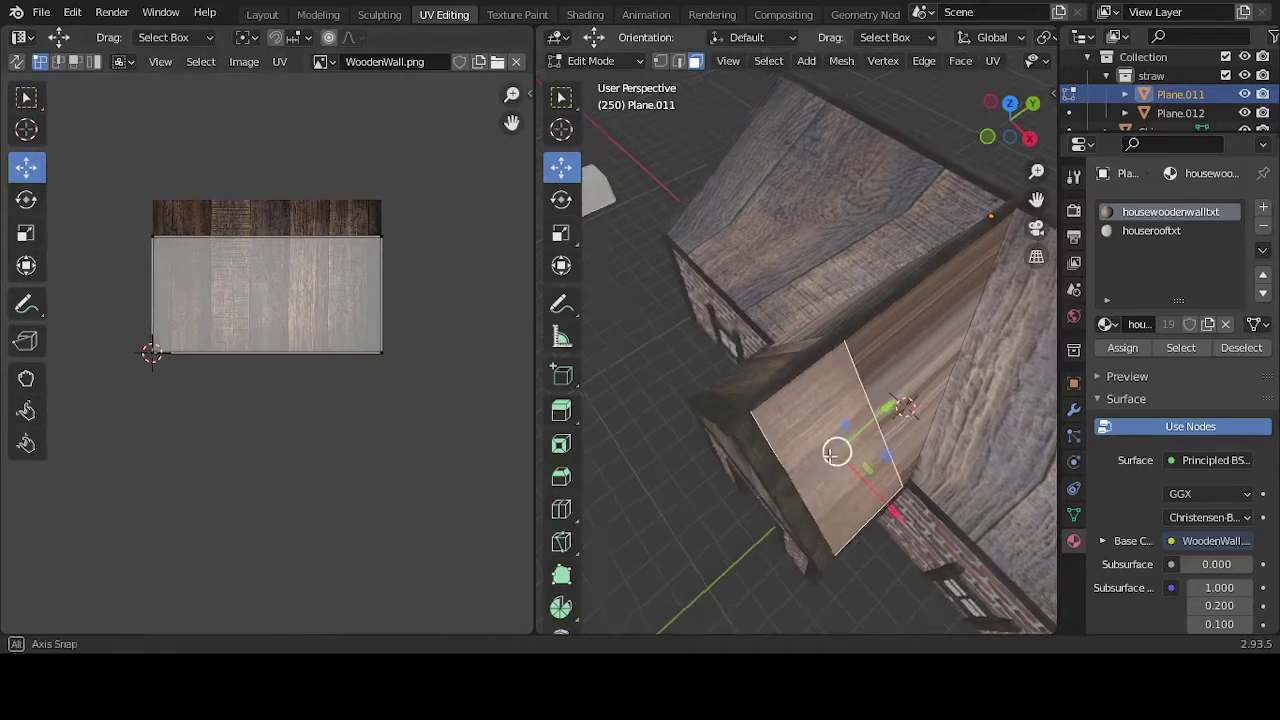
drag(116, 192, 444, 422)
text(r90)
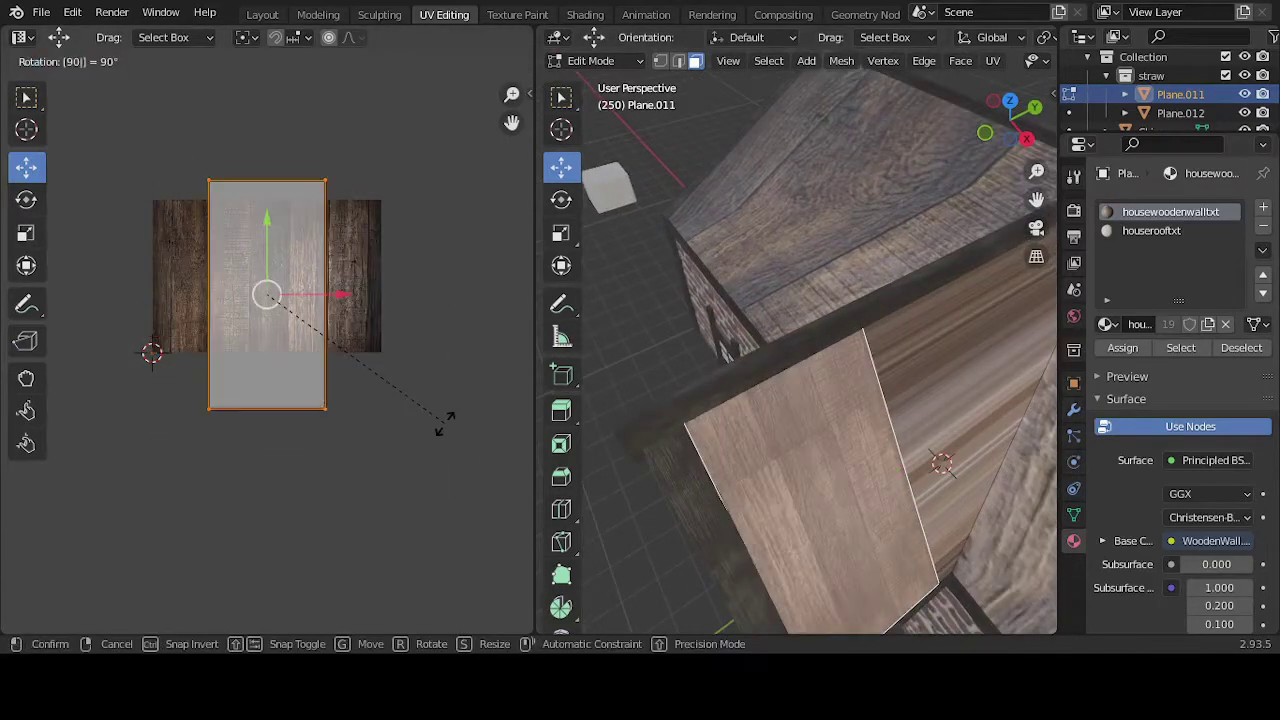
key(Return)
middle_drag(770, 366, 980, 380)
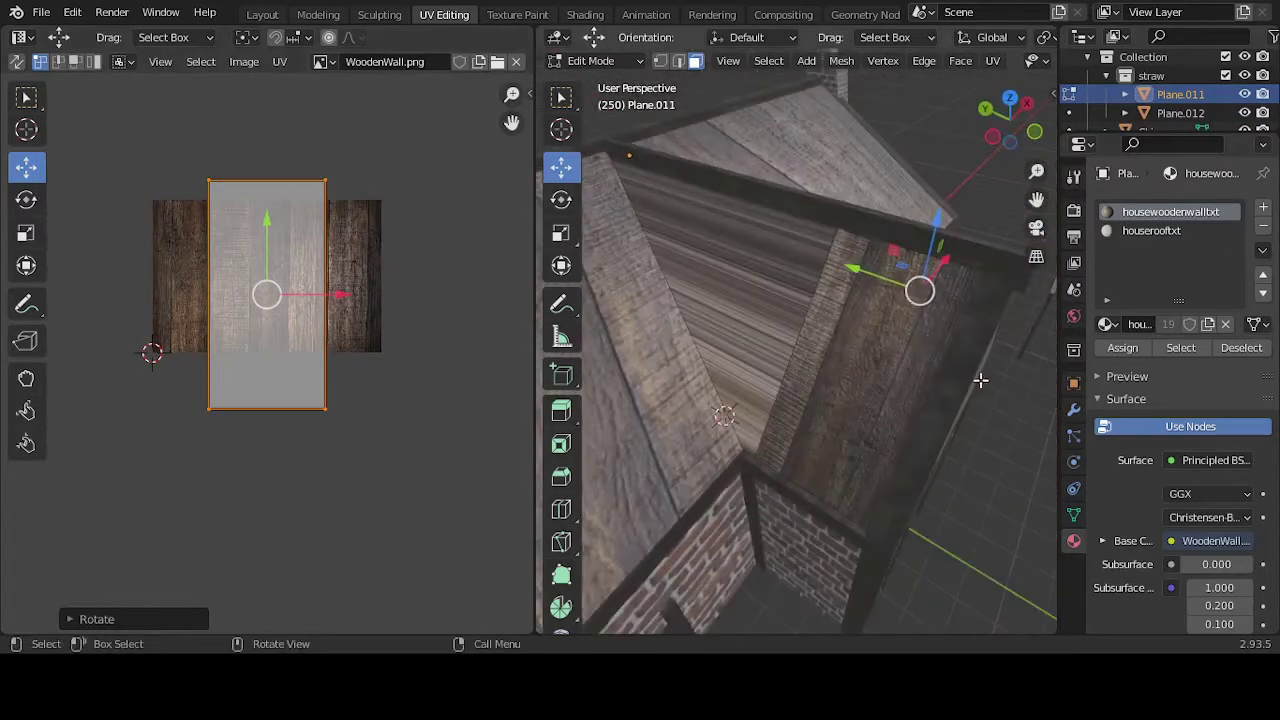
Step: Show both porch face islands and move the rotated island's upper and lower edges to the wood image's borders
click(918, 350)
click(323, 222)
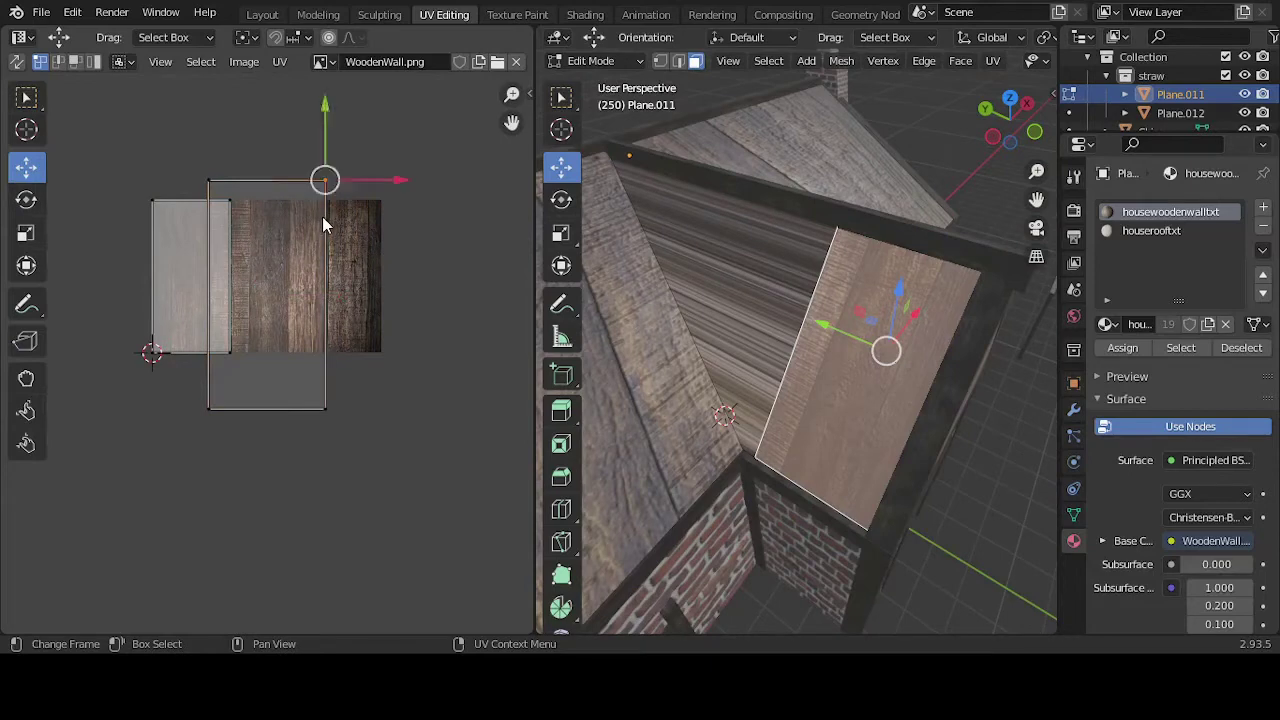
key(l)
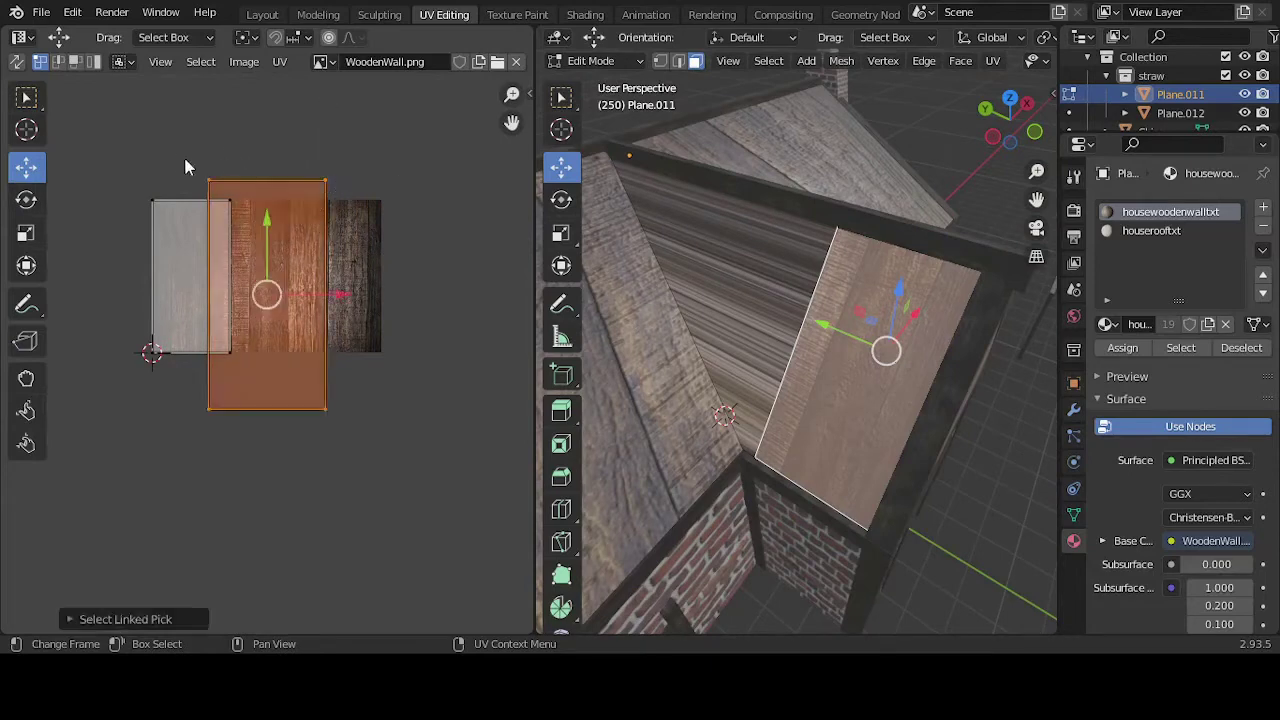
drag(180, 150, 335, 187)
key(g)
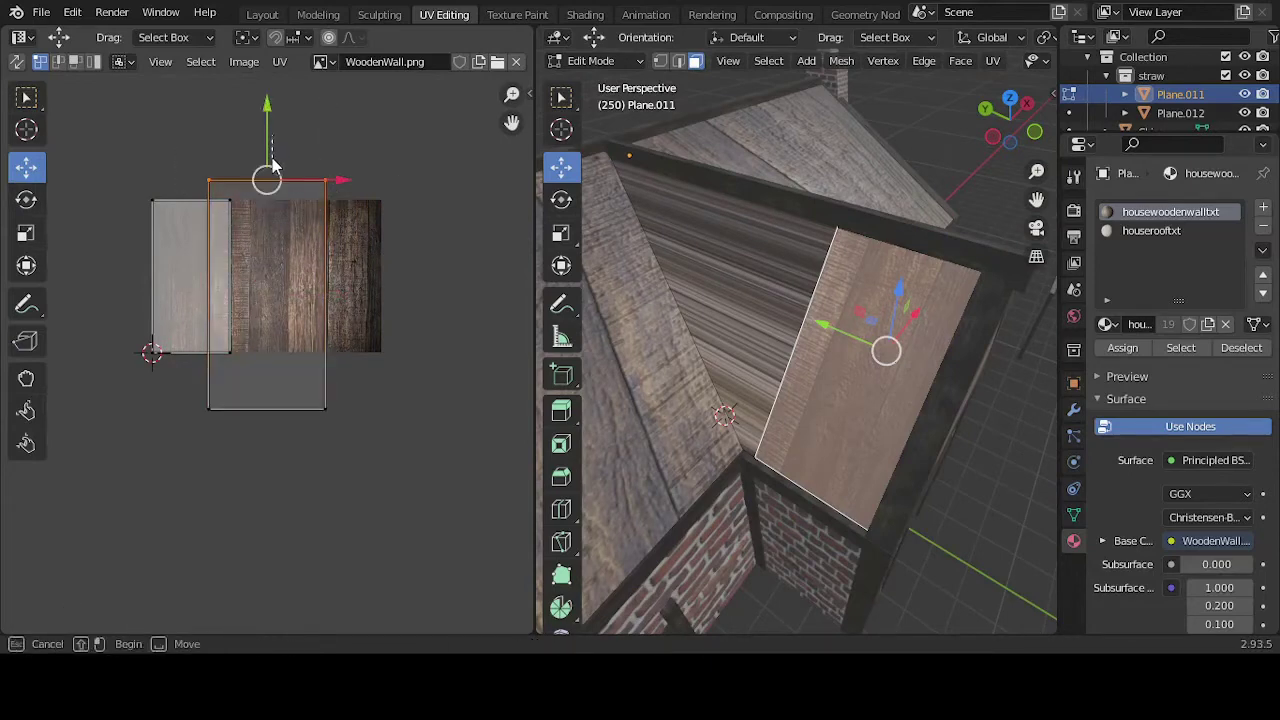
key(Escape)
drag(196, 186, 343, 145)
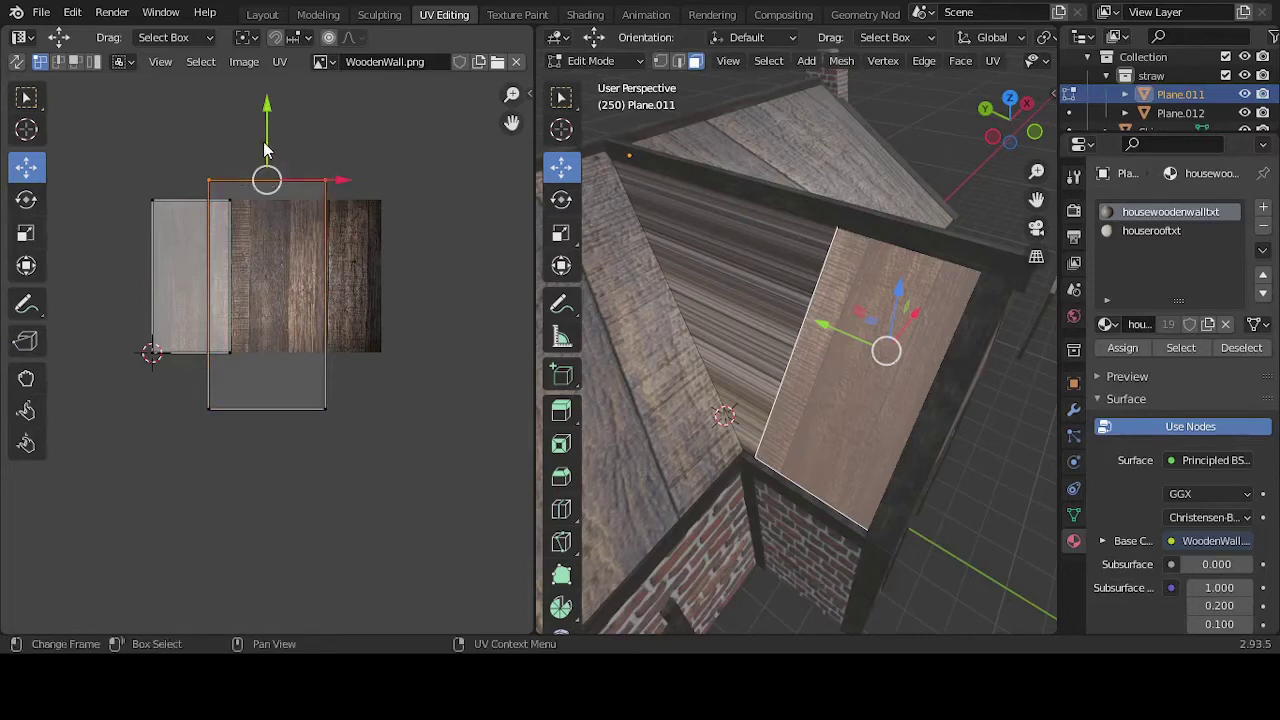
drag(265, 150, 263, 164)
drag(194, 386, 380, 443)
drag(266, 337, 270, 290)
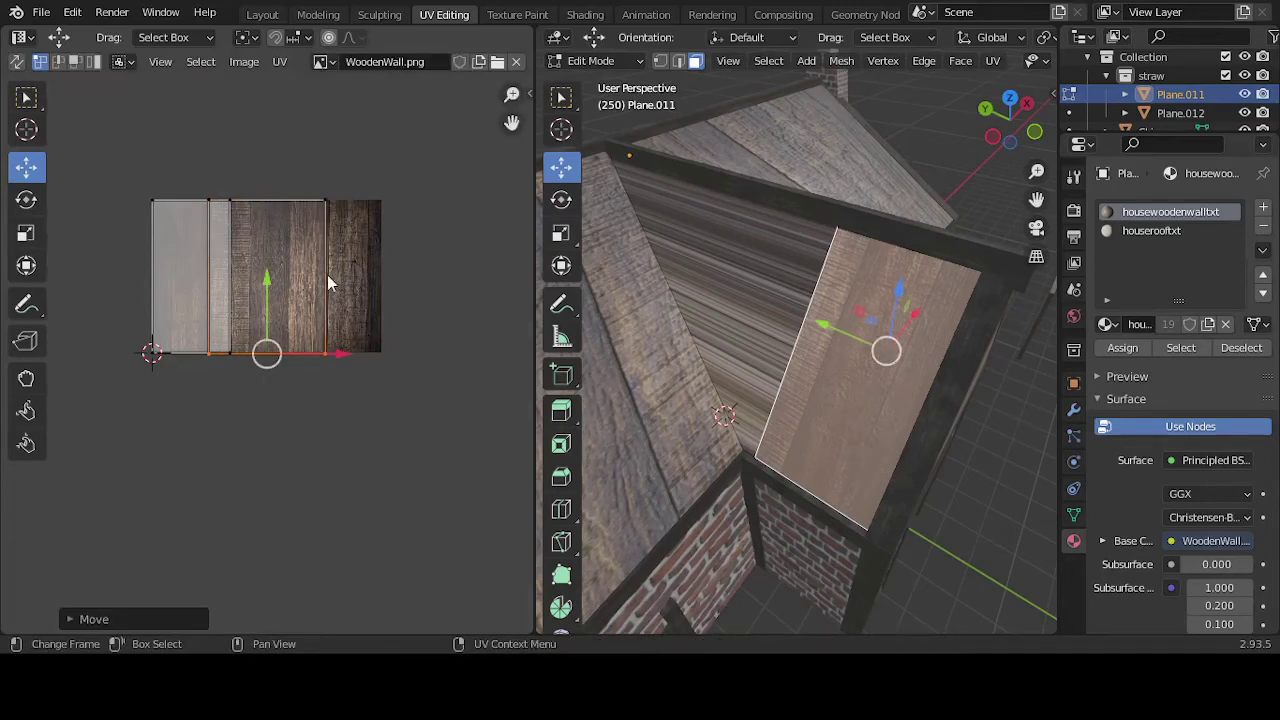
Step: Shift the rotated UV island sideways over the first face's island, adjust its side edge, and return to Object Mode
key(l)
drag(343, 277, 280, 278)
drag(310, 190, 260, 398)
drag(330, 279, 358, 278)
key(l)
click(397, 440)
middle_drag(930, 270, 723, 286)
key(Tab)
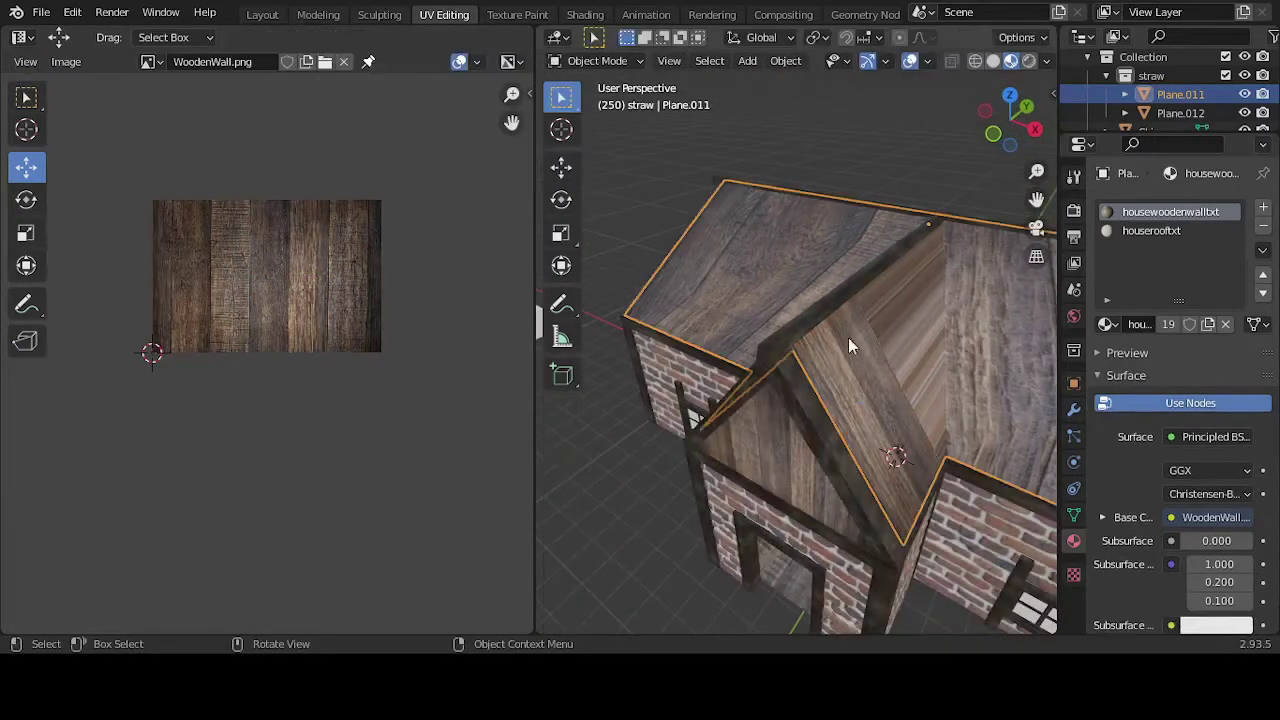
Step: Inspect the porch roof's front slope, select the roof object it belongs to, and enter Edit Mode
middle_drag(848, 337, 747, 351)
click(786, 389)
middle_drag(788, 388, 733, 350)
scroll(729, 390, up, 2)
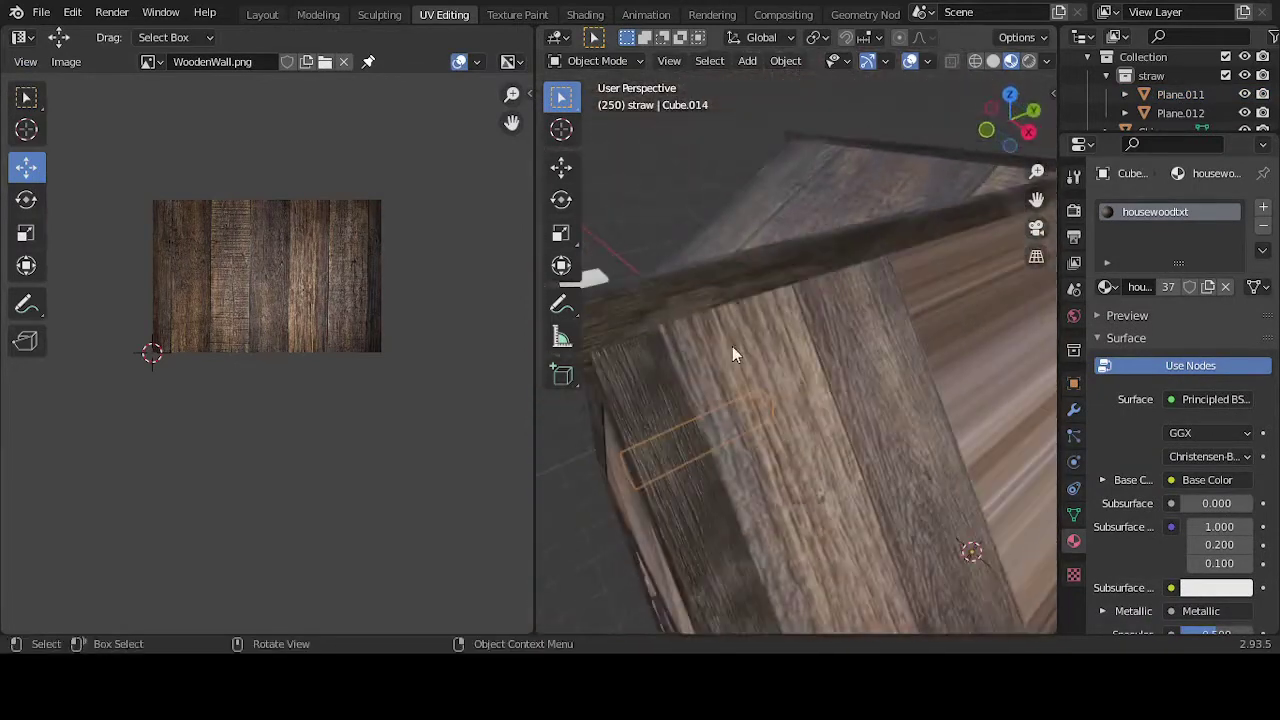
click(876, 445)
middle_drag(854, 440, 797, 422)
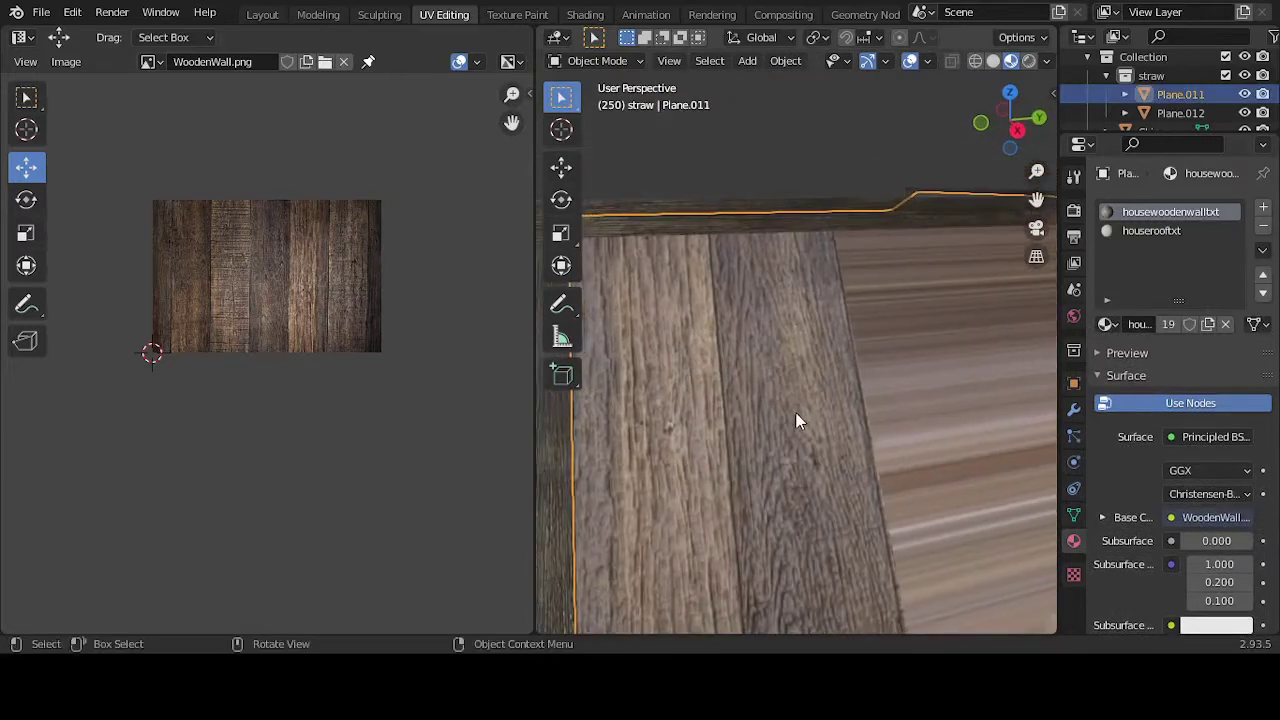
scroll(795, 432, down, 2)
key(Tab)
Step: Select the porch front face's whole UV island, shift it sideways over other planks of the wood image, and deselect it
key(a)
scroll(397, 317, up, 3)
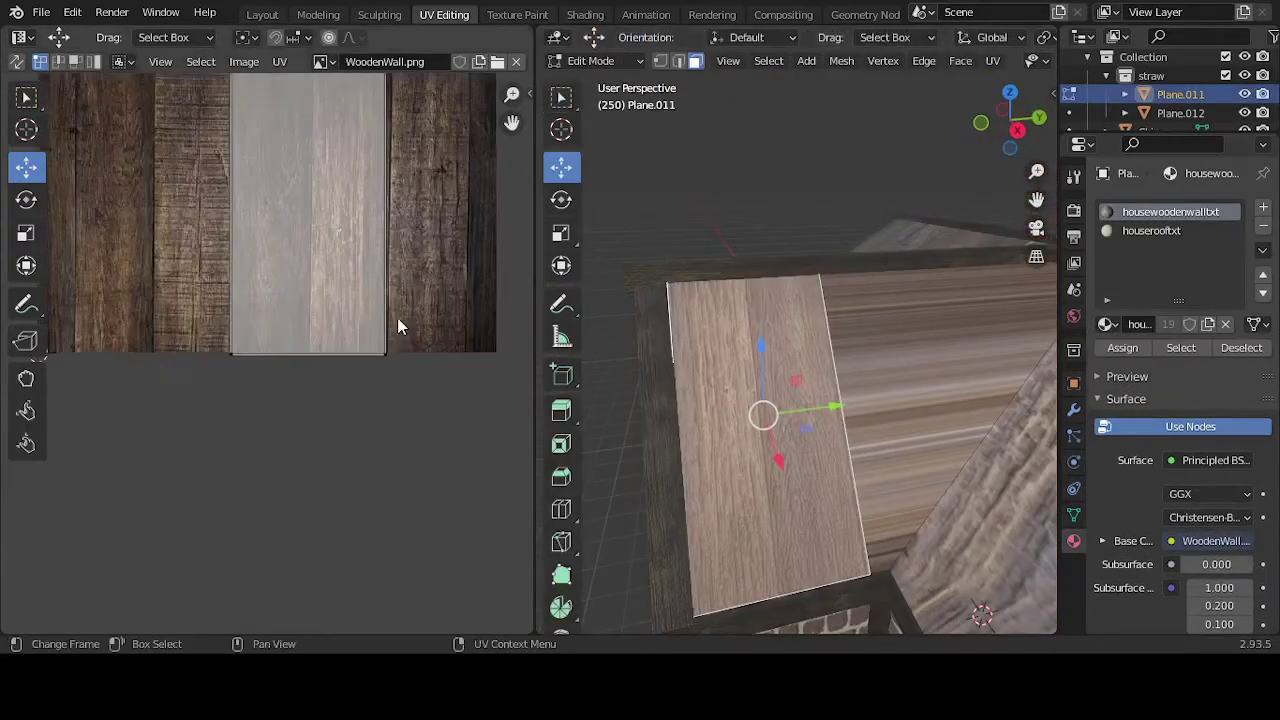
scroll(397, 317, down, 1)
drag(217, 149, 409, 457)
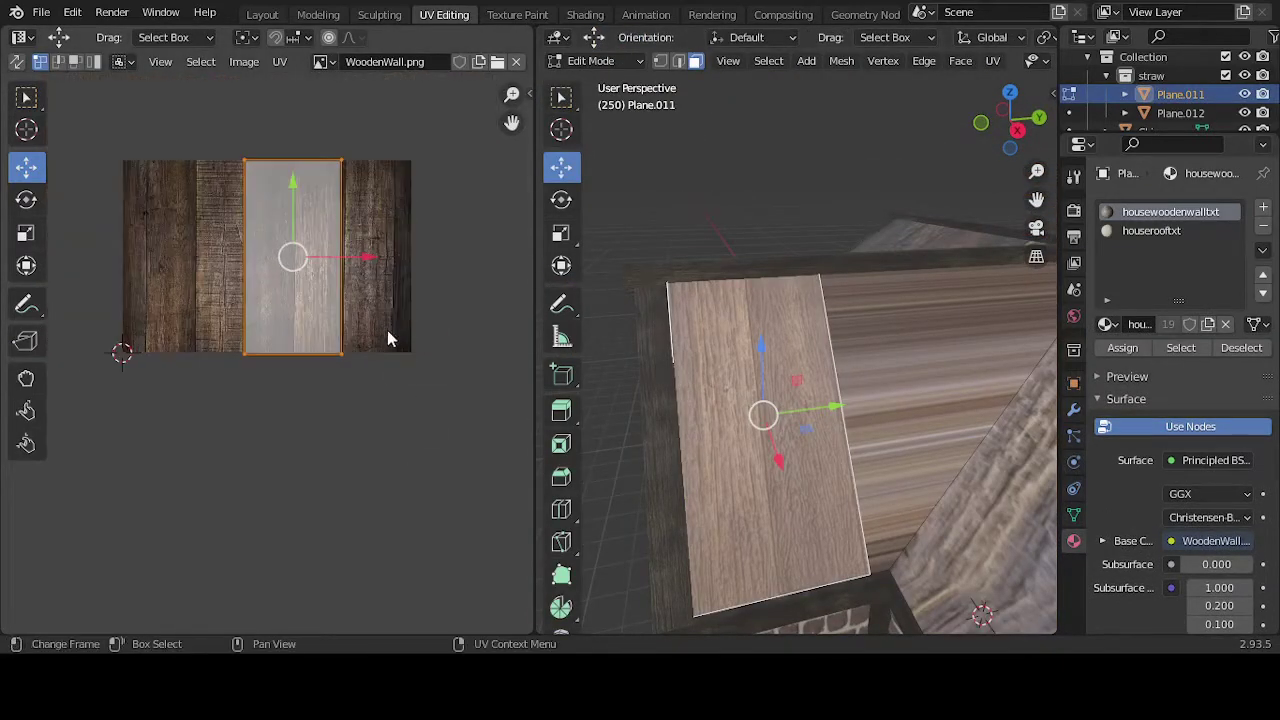
drag(350, 260, 427, 260)
key(alt+a)
Step: Select the stretched triangular face between the porch's front face and the main roof slope and unwrap it
middle_drag(766, 280, 764, 297)
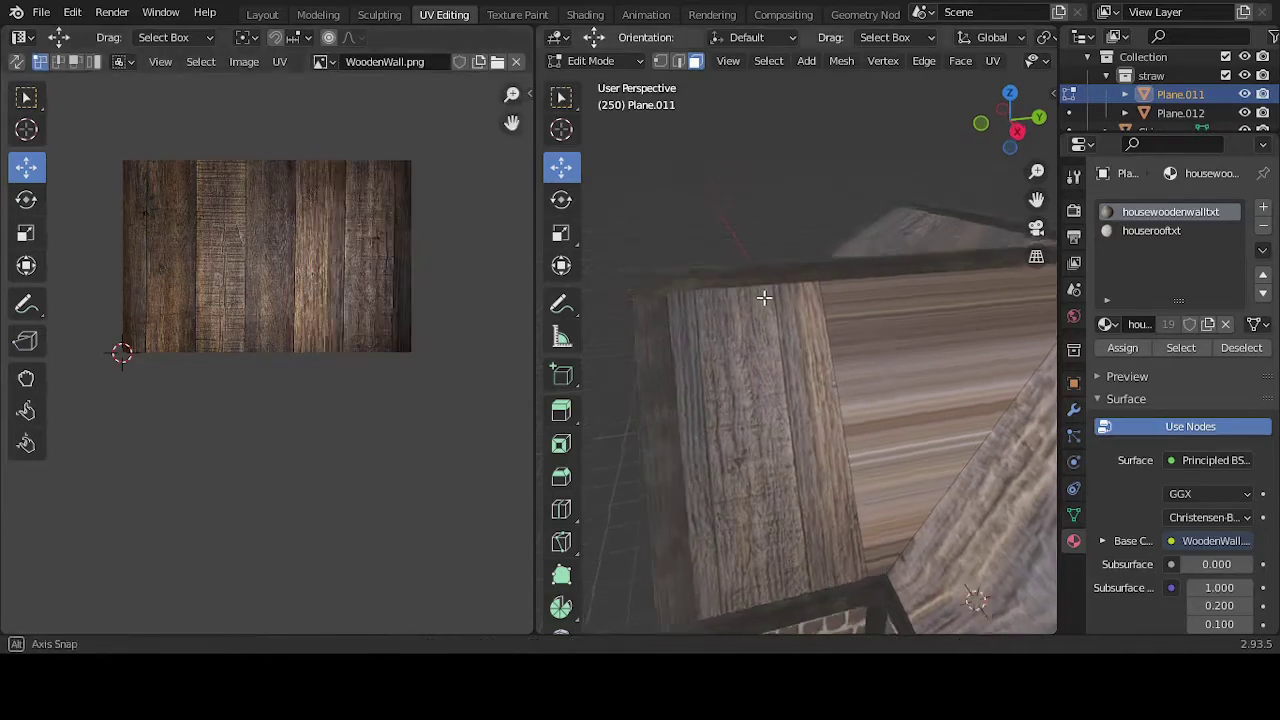
scroll(766, 320, down, 5)
click(838, 353)
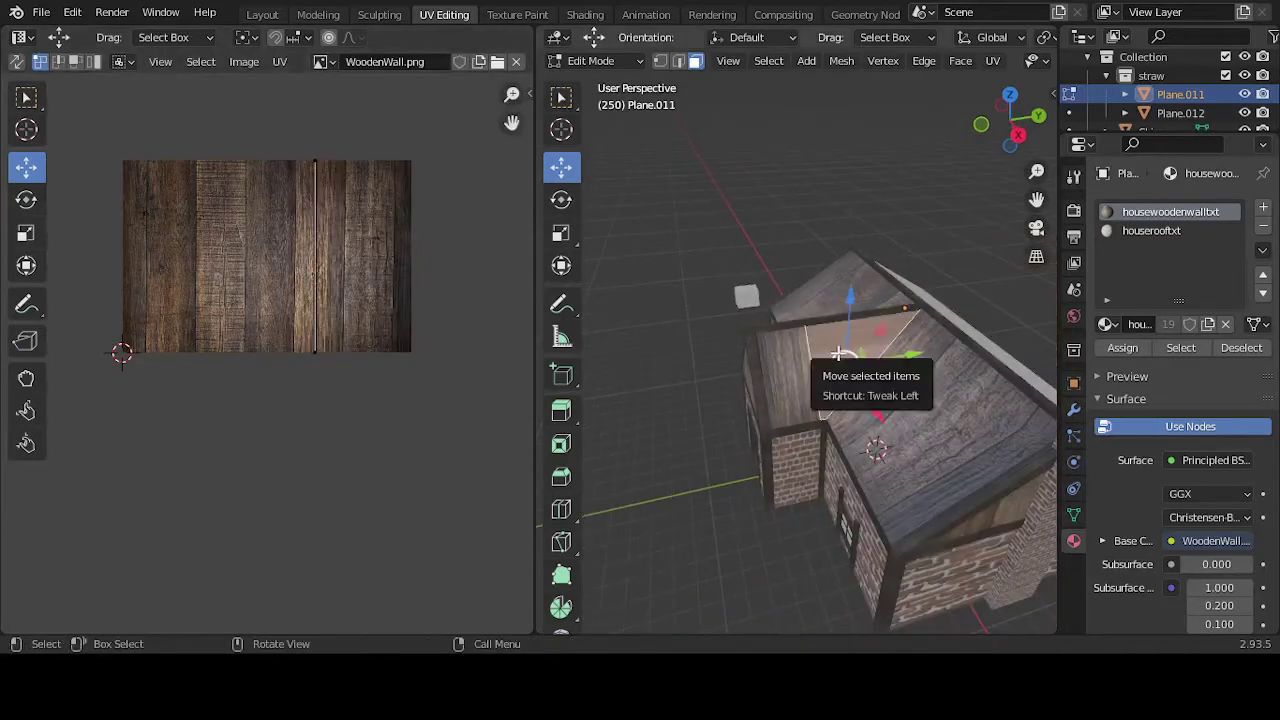
key(u)
click(833, 352)
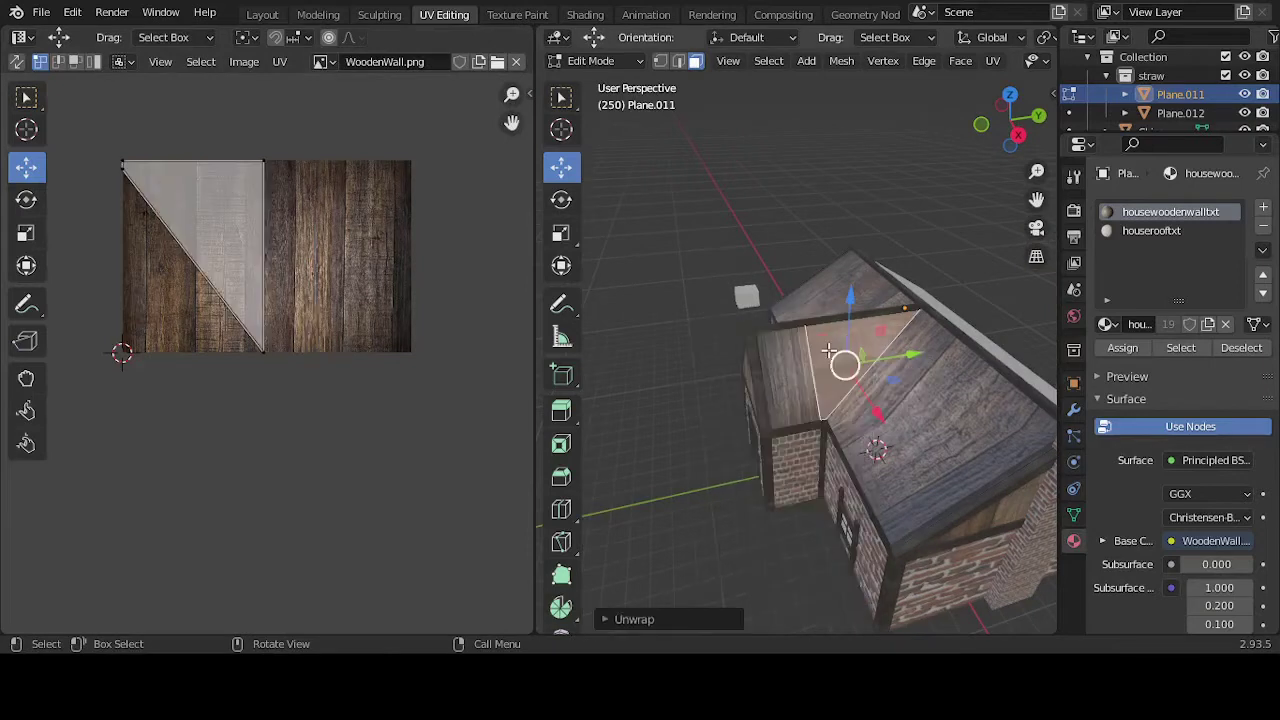
Step: Rotate the triangular face's UV island by -90° and shift it sideways across the wood image
drag(324, 128, 90, 434)
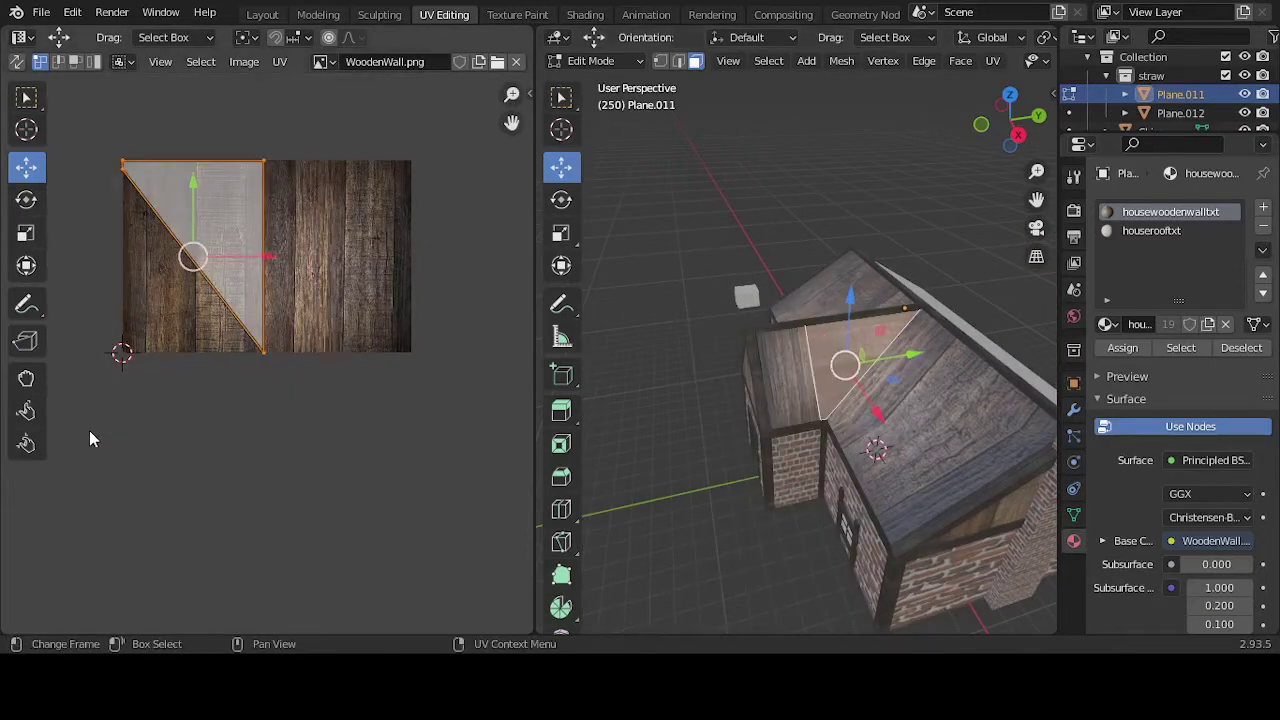
text(r-90)
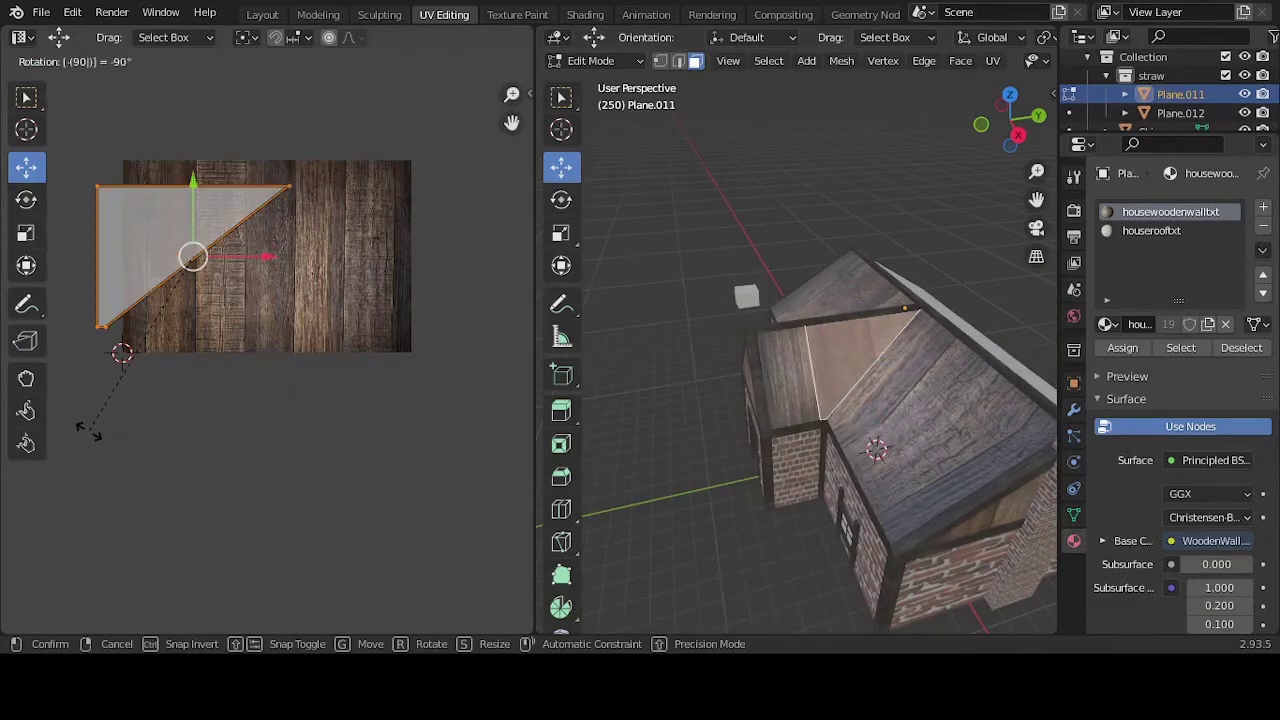
key(Return)
drag(222, 261, 311, 261)
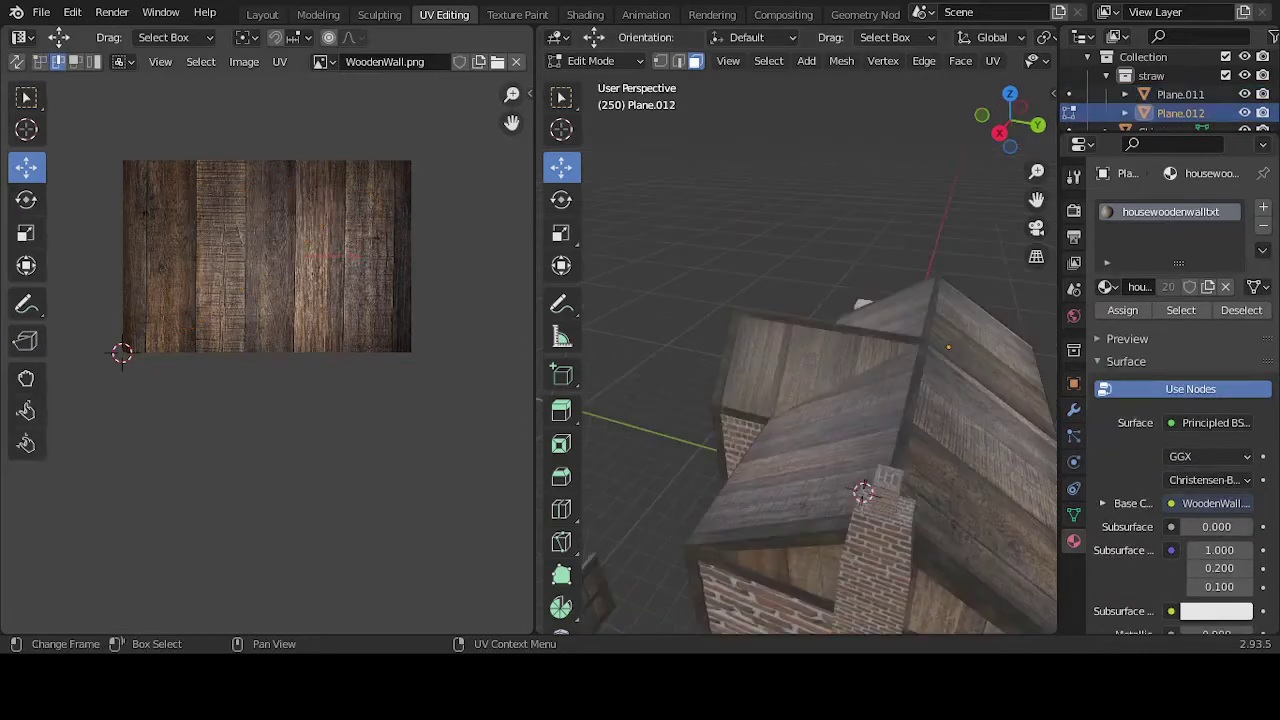
Step: In the Modeling workspace, return to Object Mode and join the two main roof slopes into one object
middle_drag(756, 392, 714, 354)
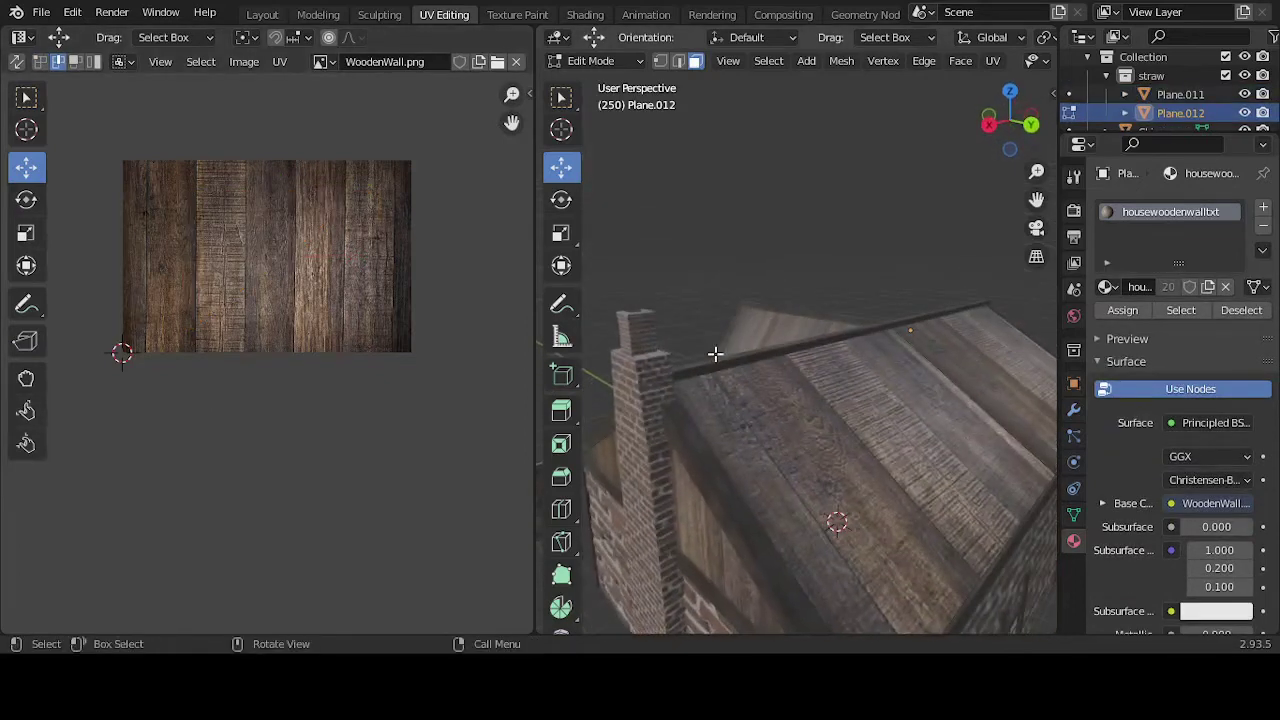
click(318, 14)
middle_drag(904, 322, 813, 387)
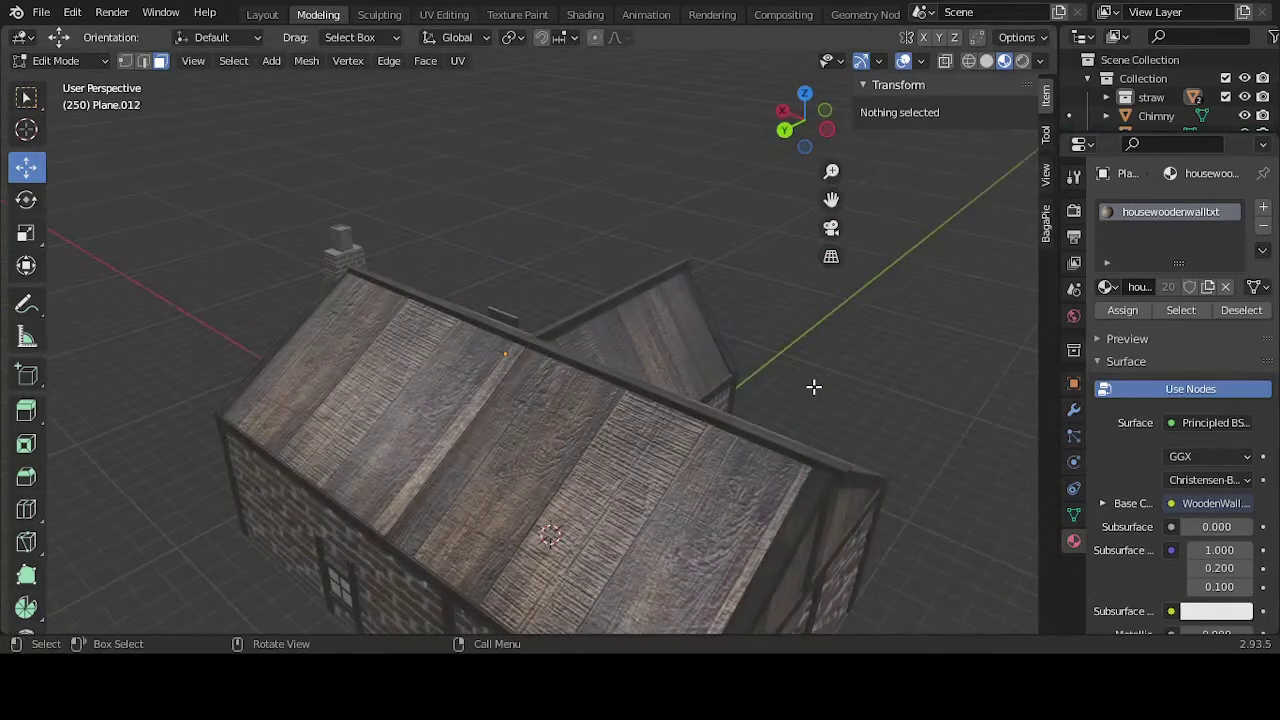
key(Tab)
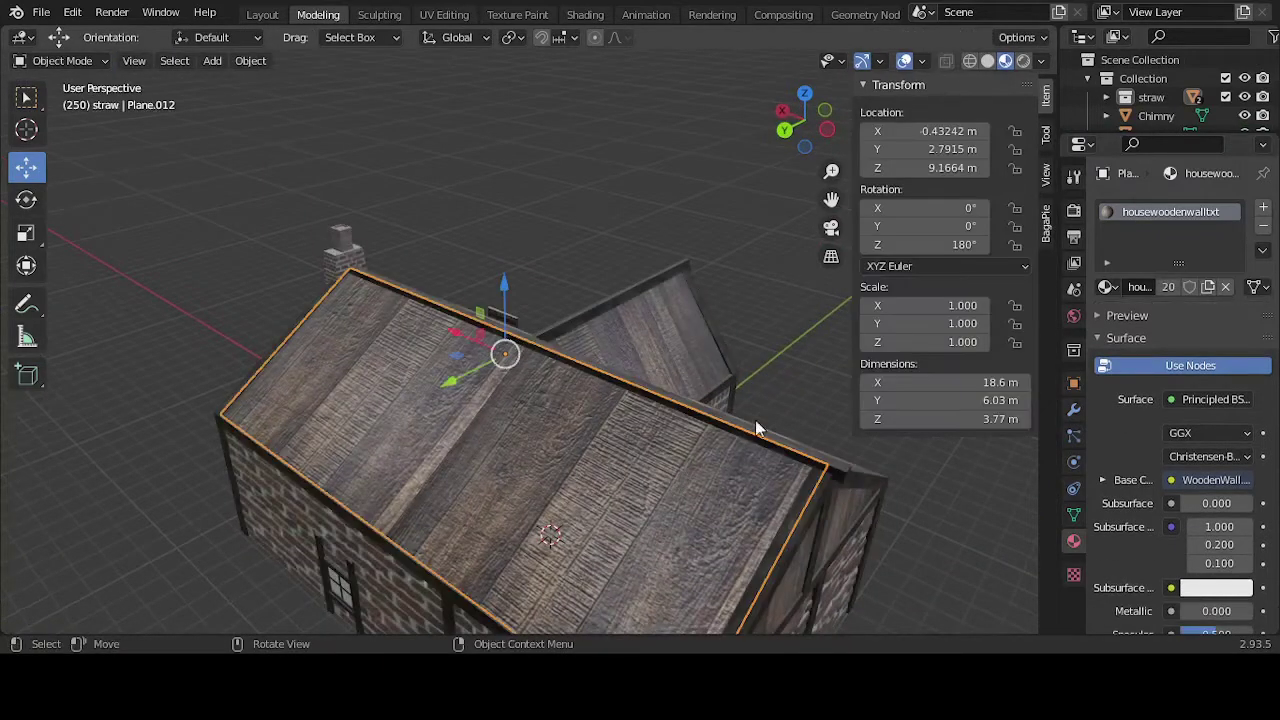
middle_drag(676, 483, 566, 466)
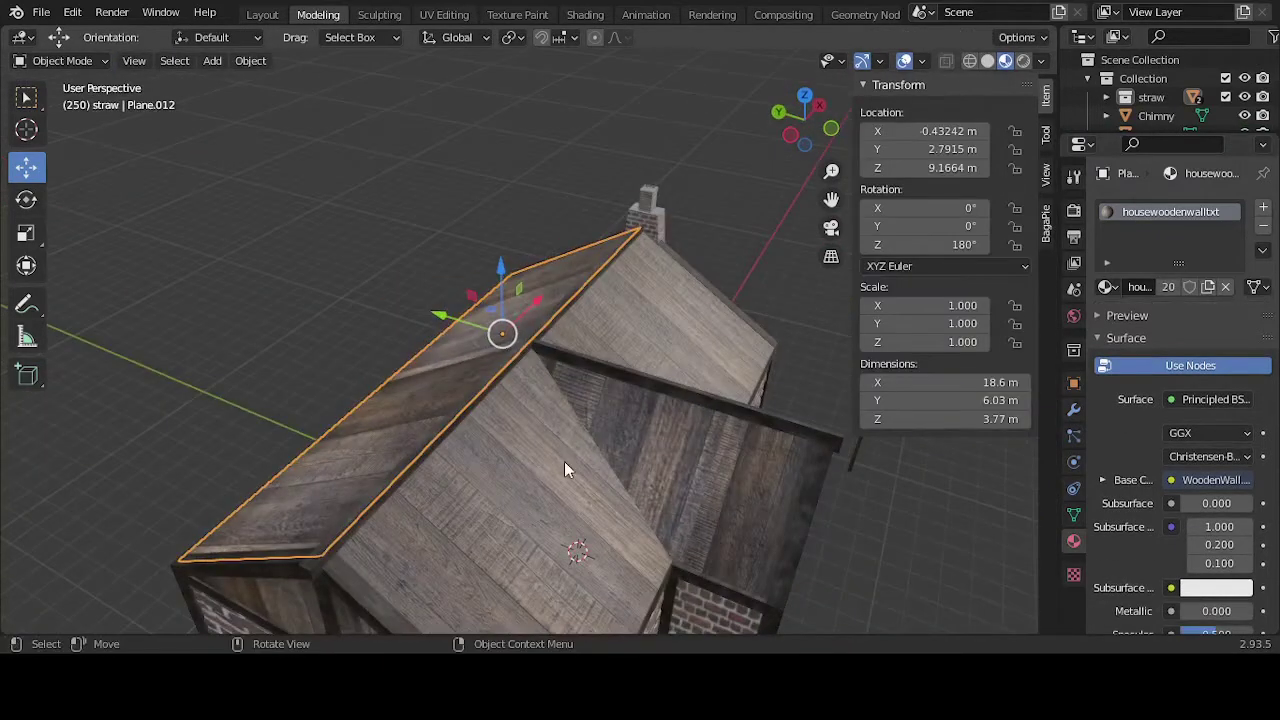
click(500, 494)
middle_drag(482, 491, 458, 514)
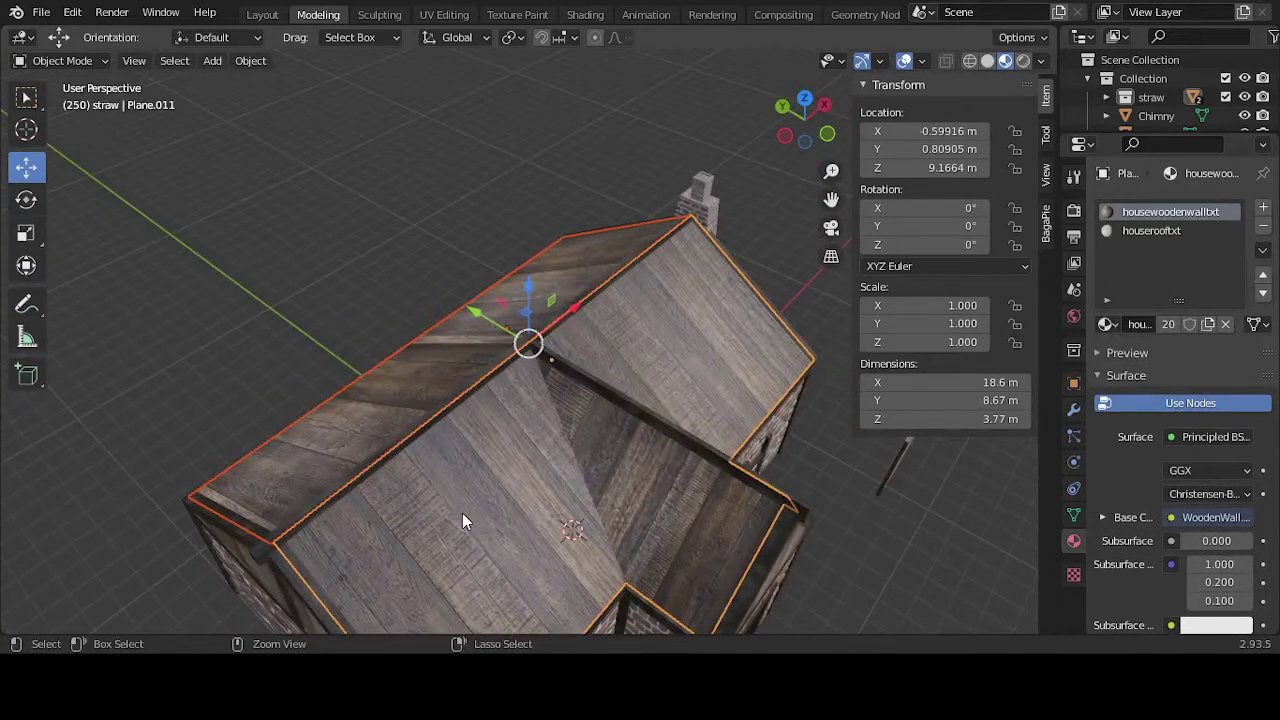
key(ctrl+j)
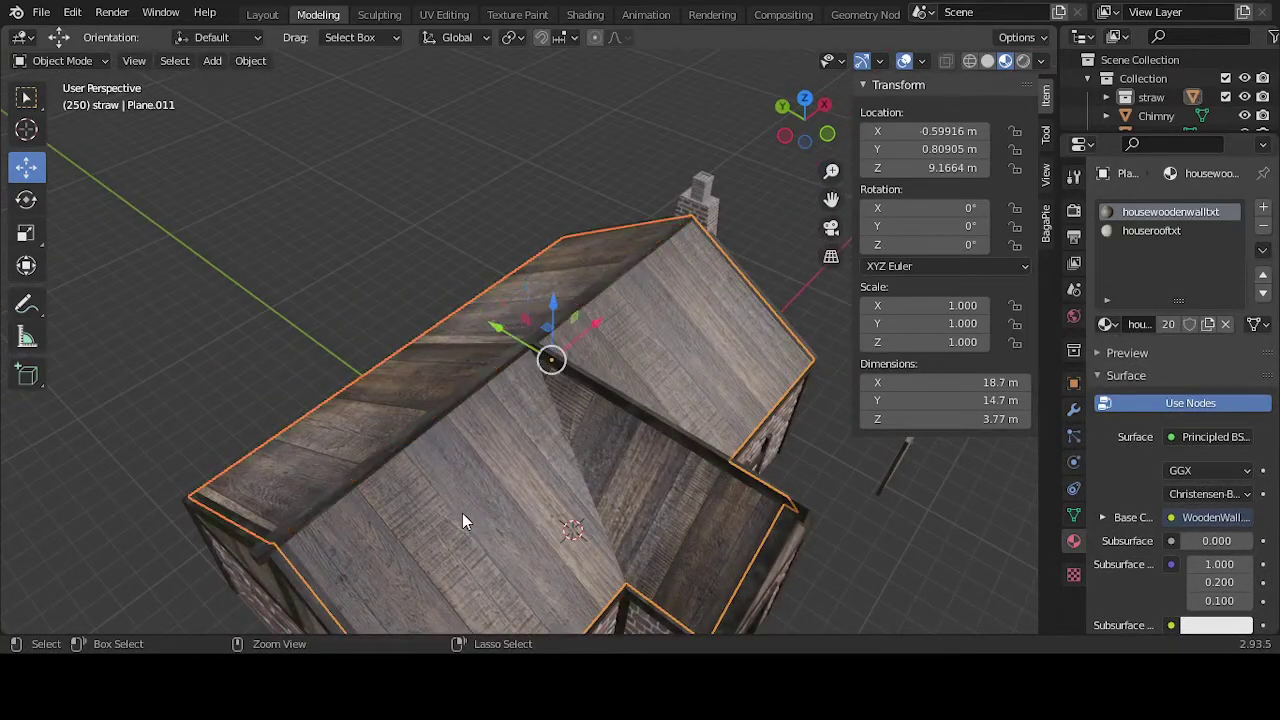
Step: In wireframe vertex editing, select the overlapping ridge vertices where the porch ridge meets the main roof and merge them at center
click(970, 62)
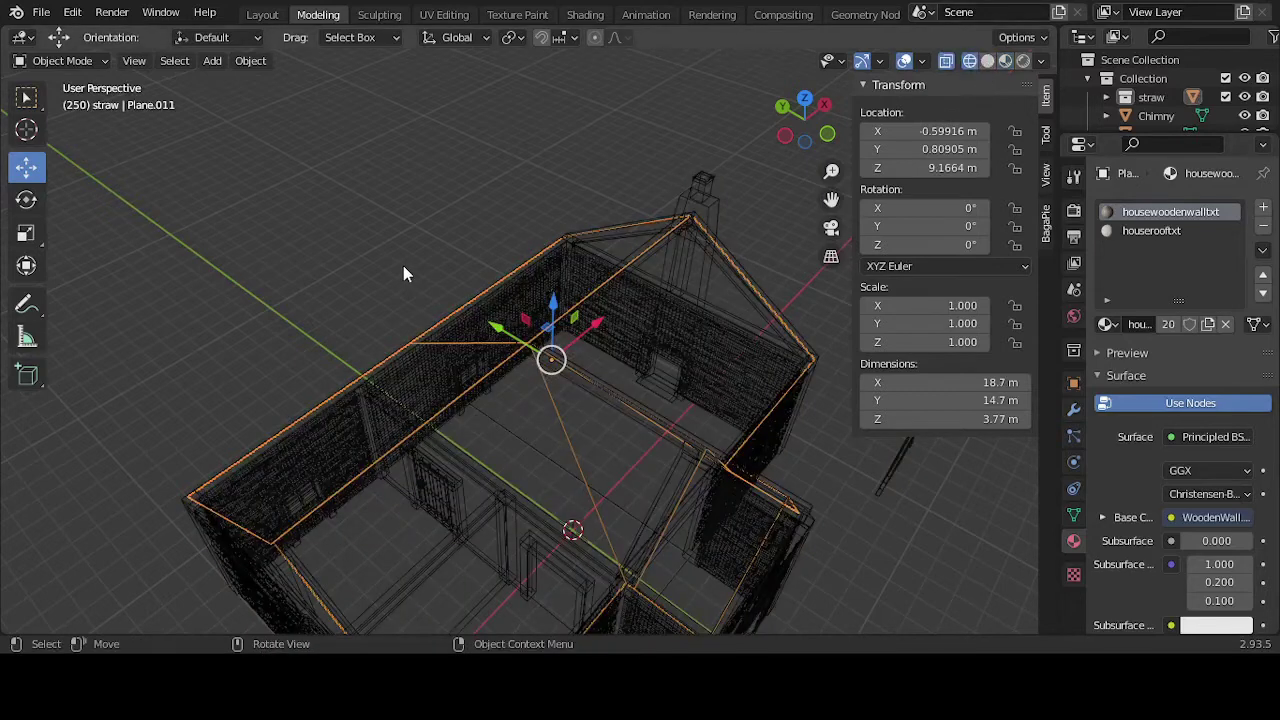
key(Tab)
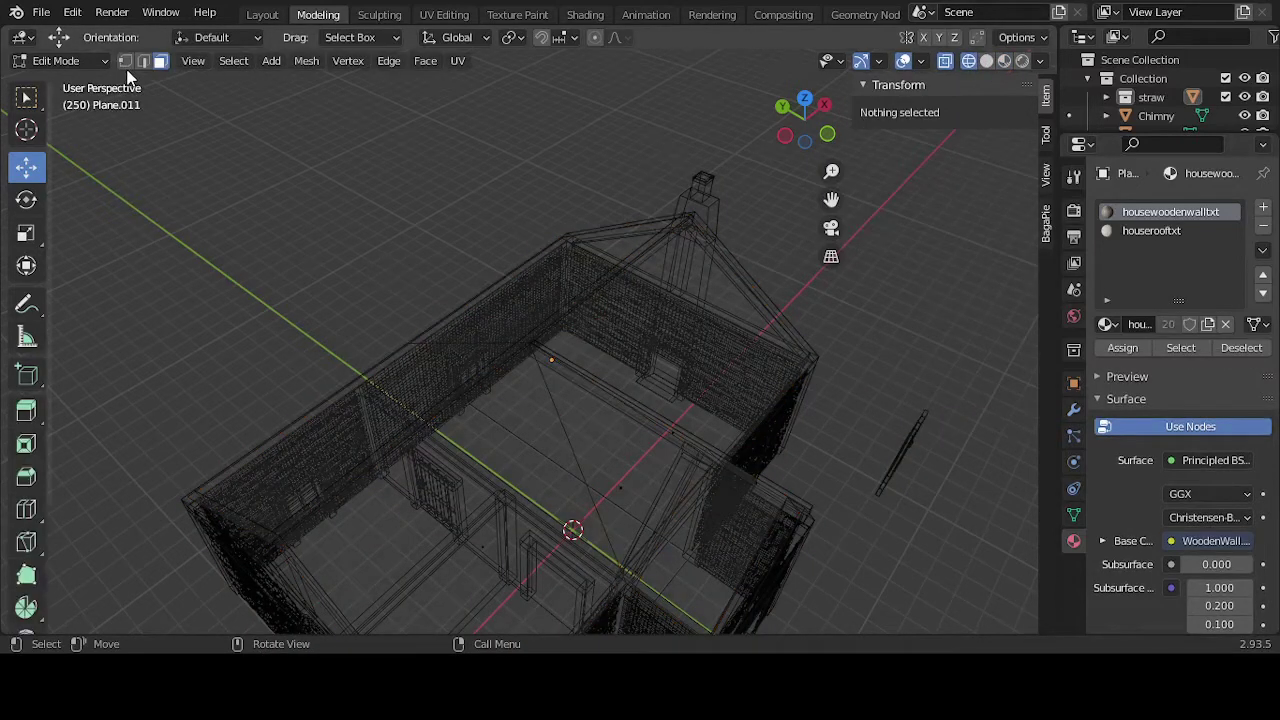
click(125, 62)
middle_drag(572, 196, 717, 337)
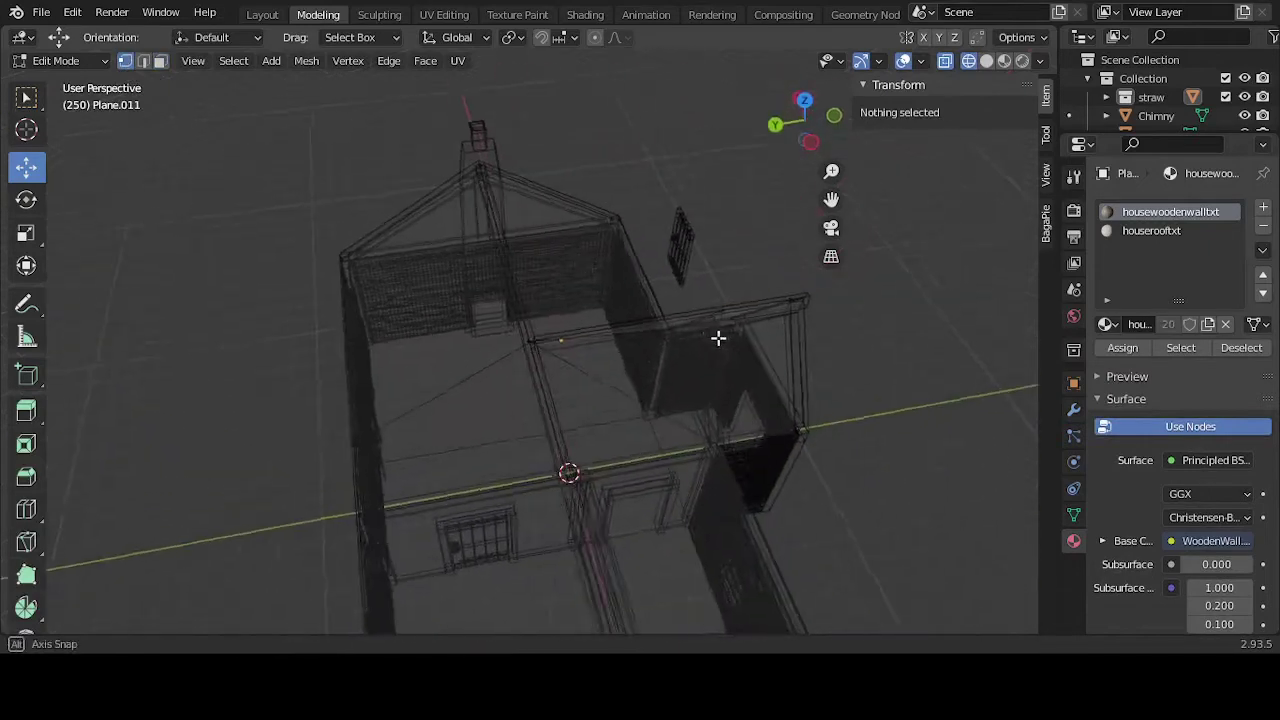
drag(622, 286, 484, 370)
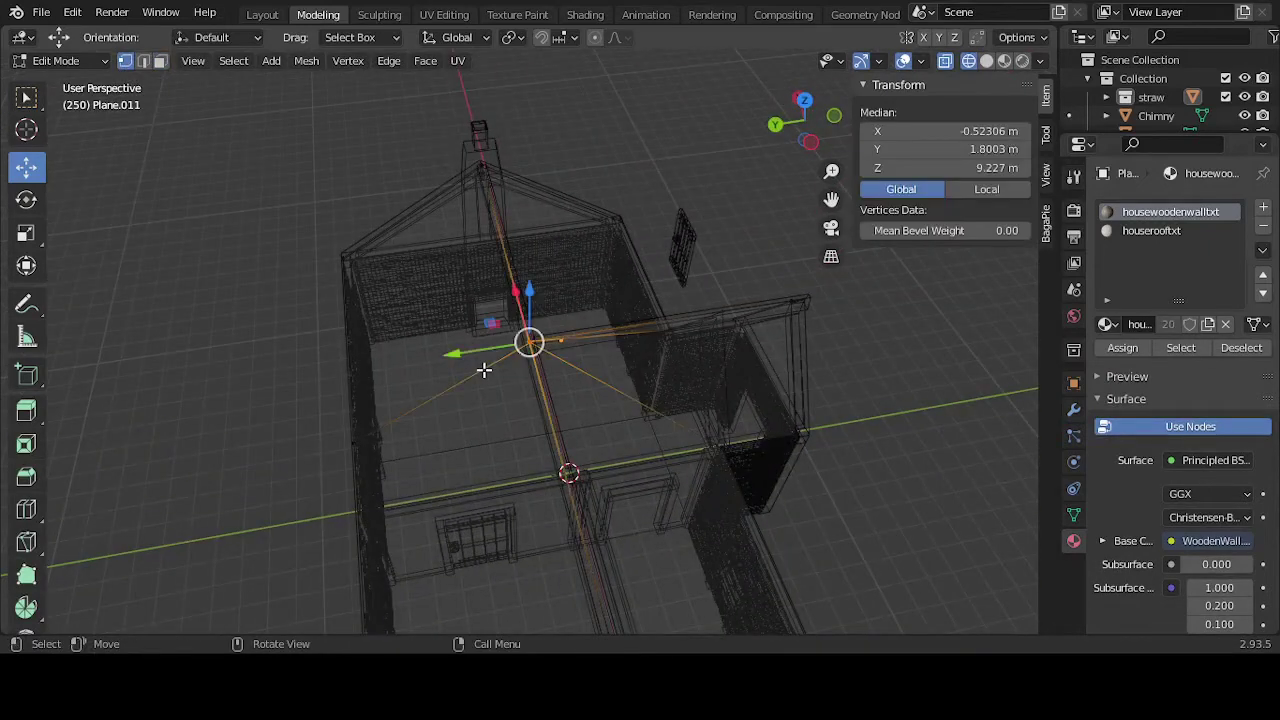
key(m)
click(484, 376)
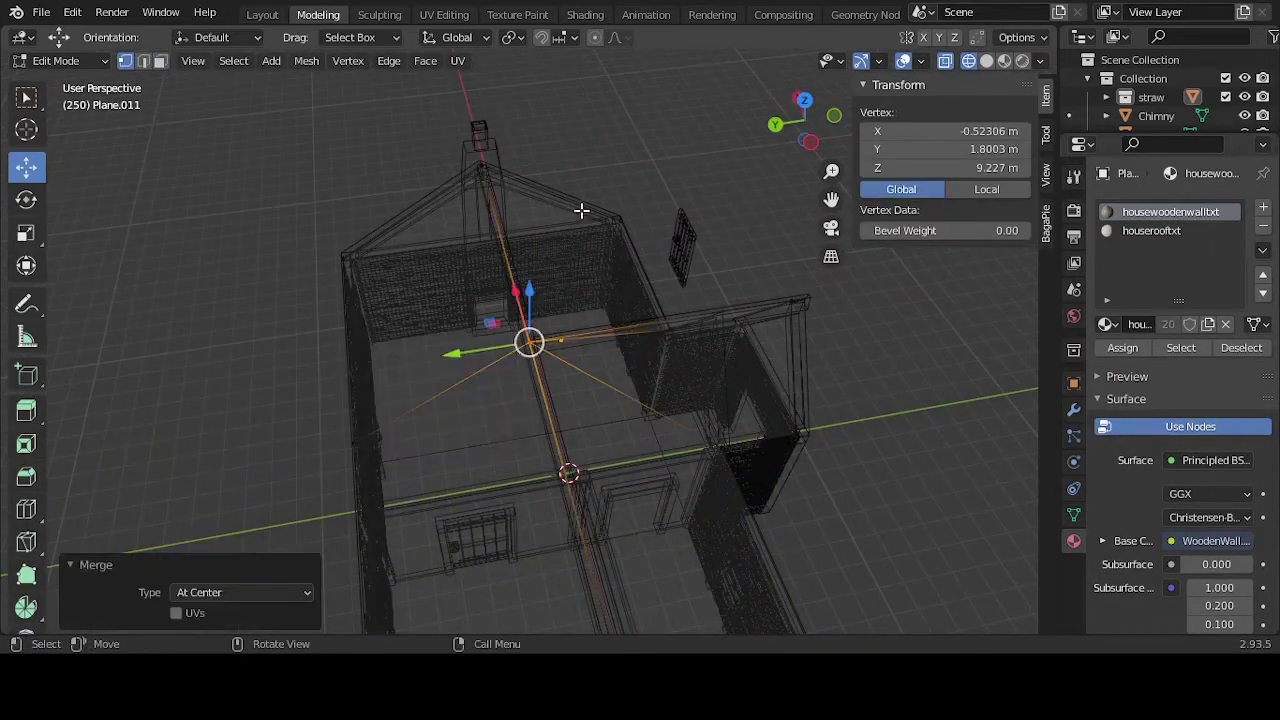
Step: Select the overlapping ridge vertices at the chimney end of the roof and merge them at center
key(g)
key(x)
click(406, 217)
key(m)
click(406, 218)
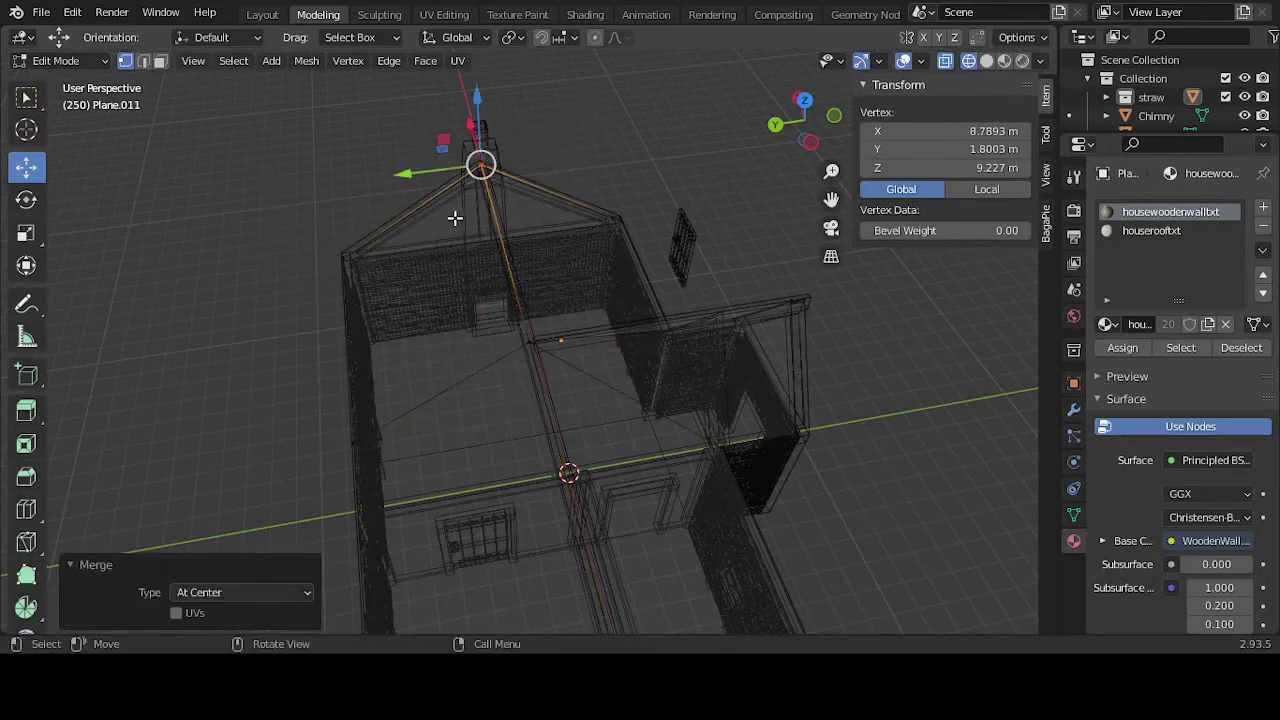
Step: Try to merge the ridge vertices at the gable end opposite the chimney at the 3D cursor, and undo the merge
middle_drag(454, 217, 700, 457)
drag(688, 476, 484, 578)
key(m)
click(492, 581)
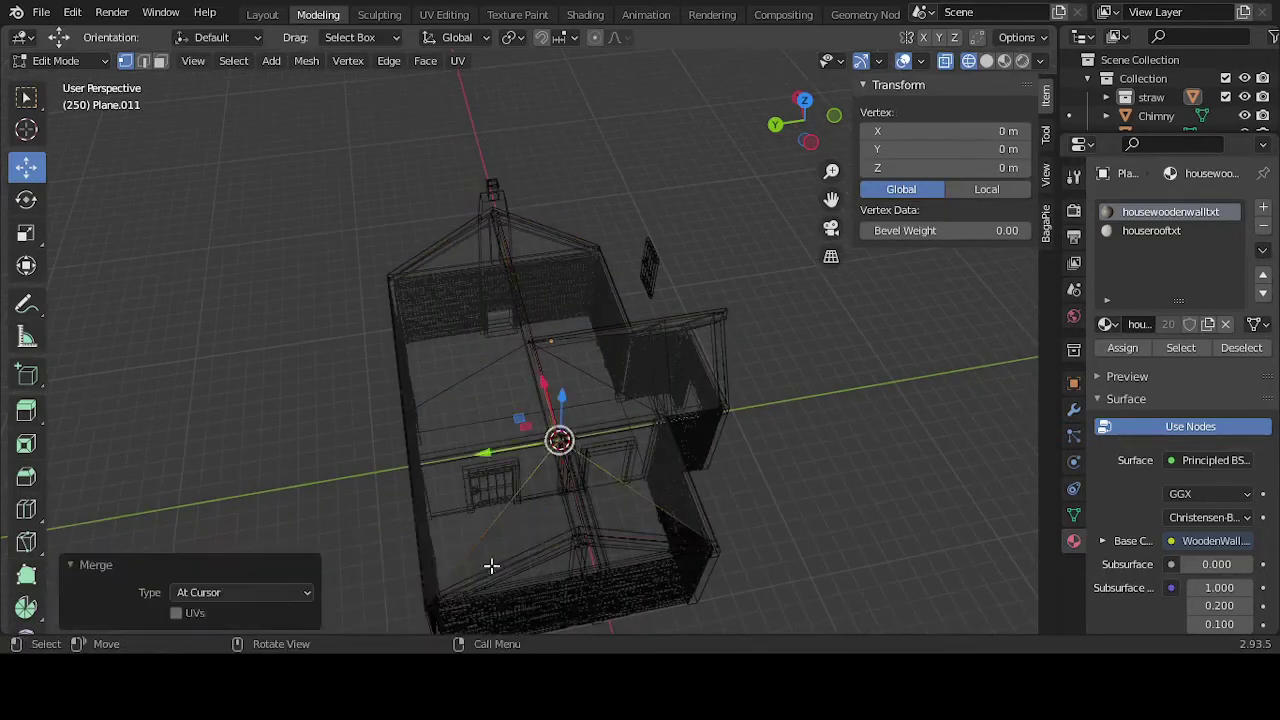
key(ctrl+z)
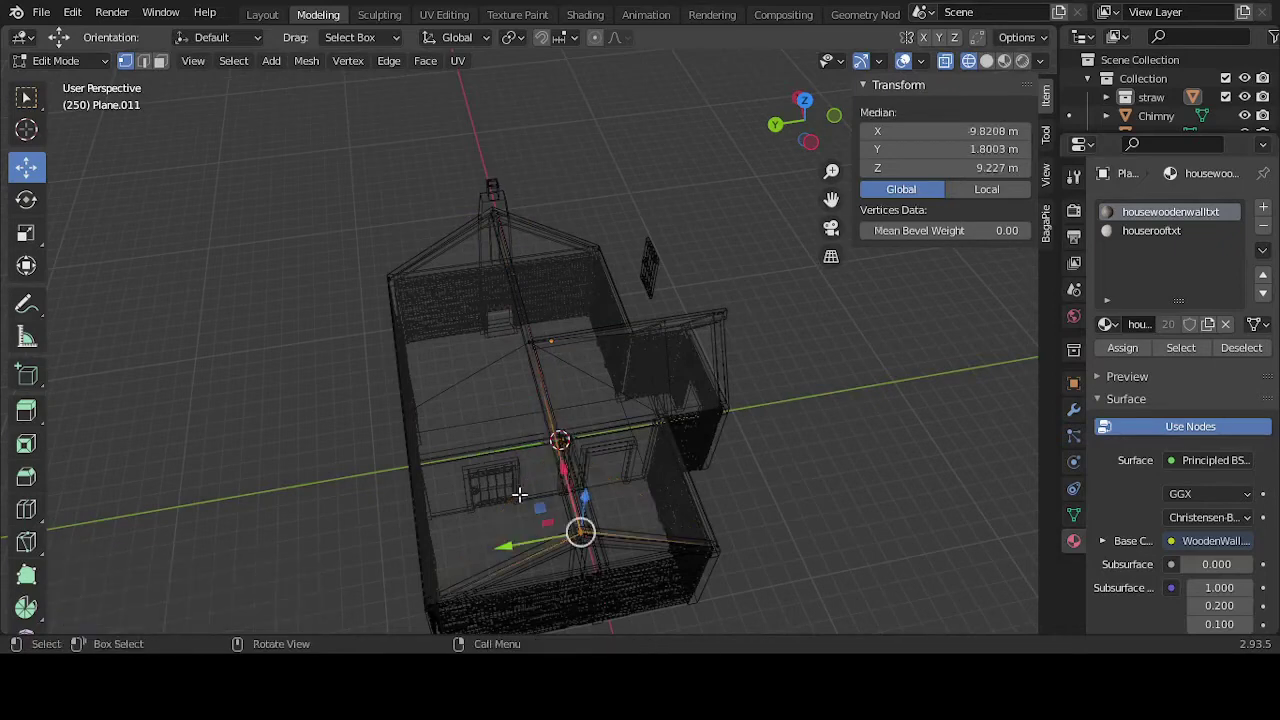
Step: Reselect the ridge vertices at the gable opposite the chimney, merge them at center, and clear the selection
click(787, 591)
drag(556, 624, 623, 510)
key(m)
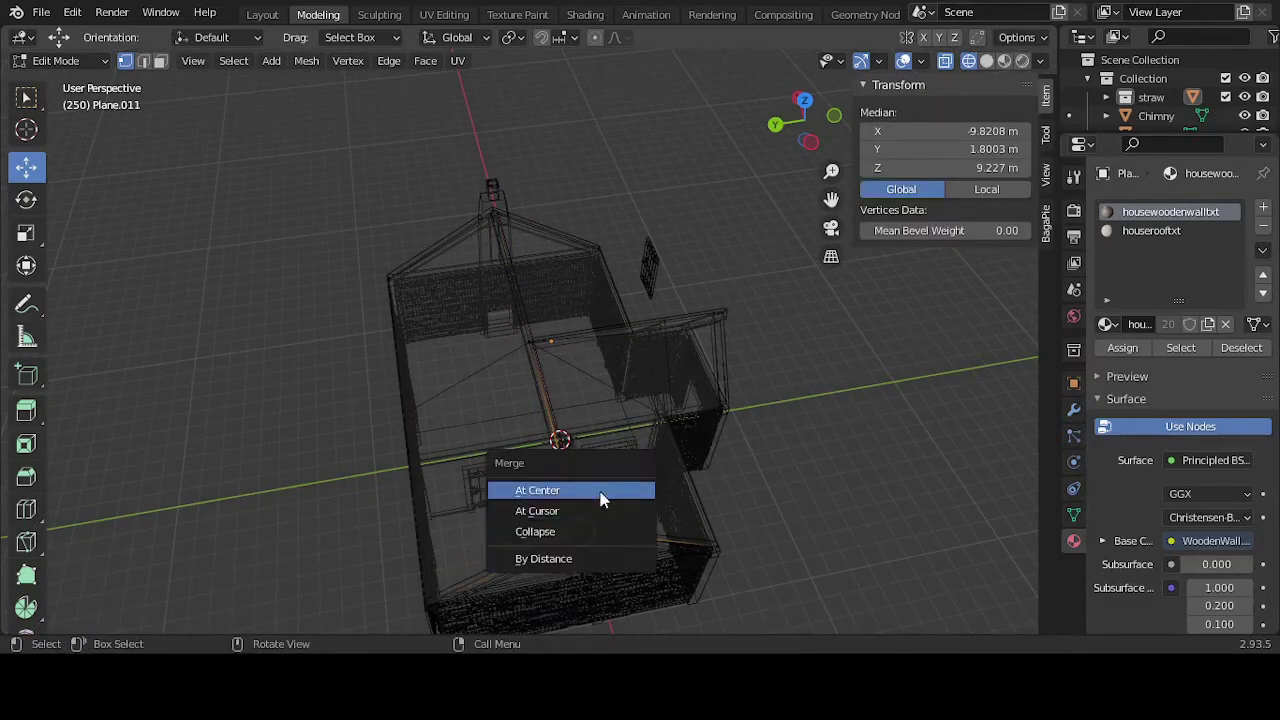
click(600, 492)
click(794, 459)
Step: Check the merged roof in solid shading and save the Blender file
mouse_move(671, 494)
middle_down()
mouse_move(834, 326)
mouse_move(709, 377)
middle_up()
key(shift+z)
scroll(754, 416, up, 3)
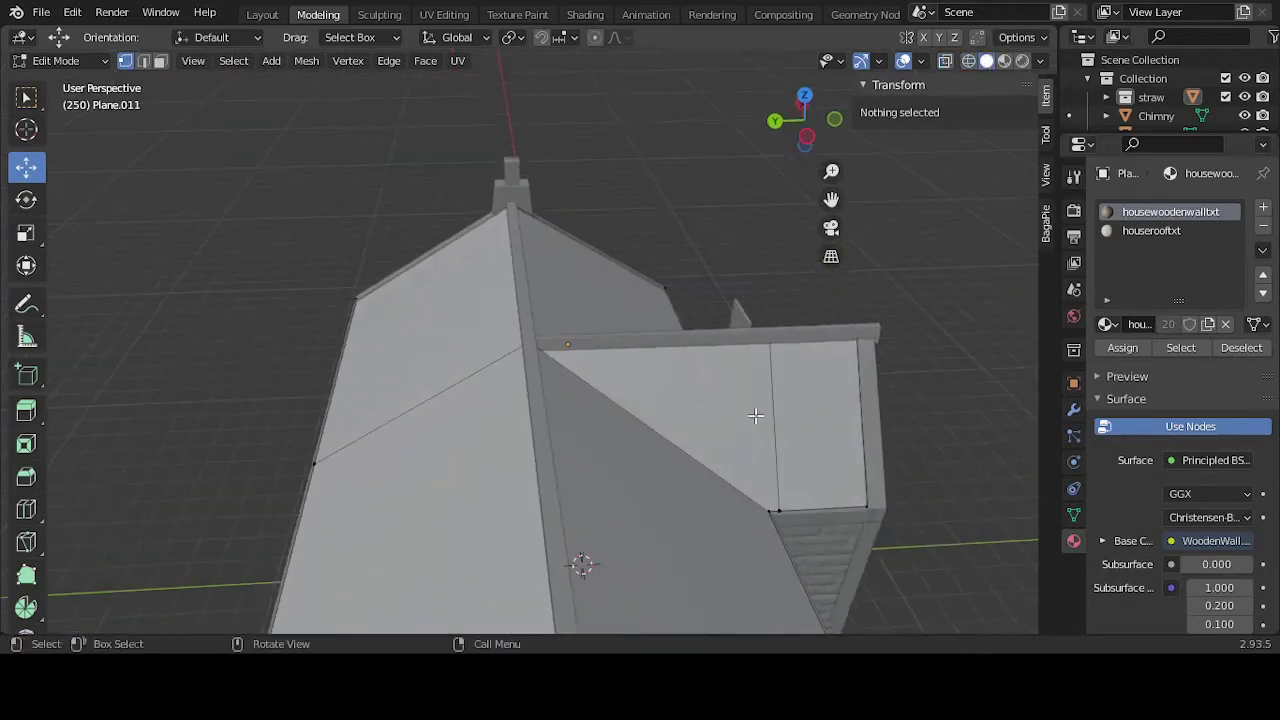
middle_drag(789, 417, 745, 380)
scroll(740, 374, down, 5)
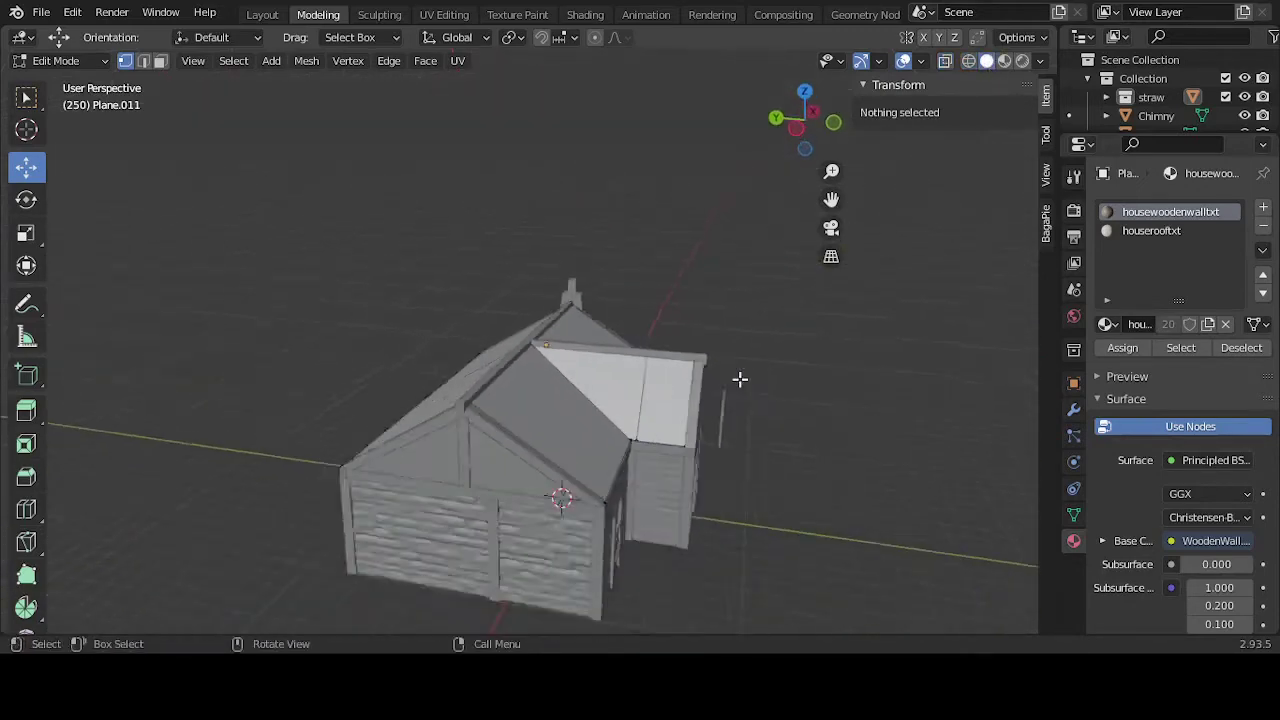
click(41, 12)
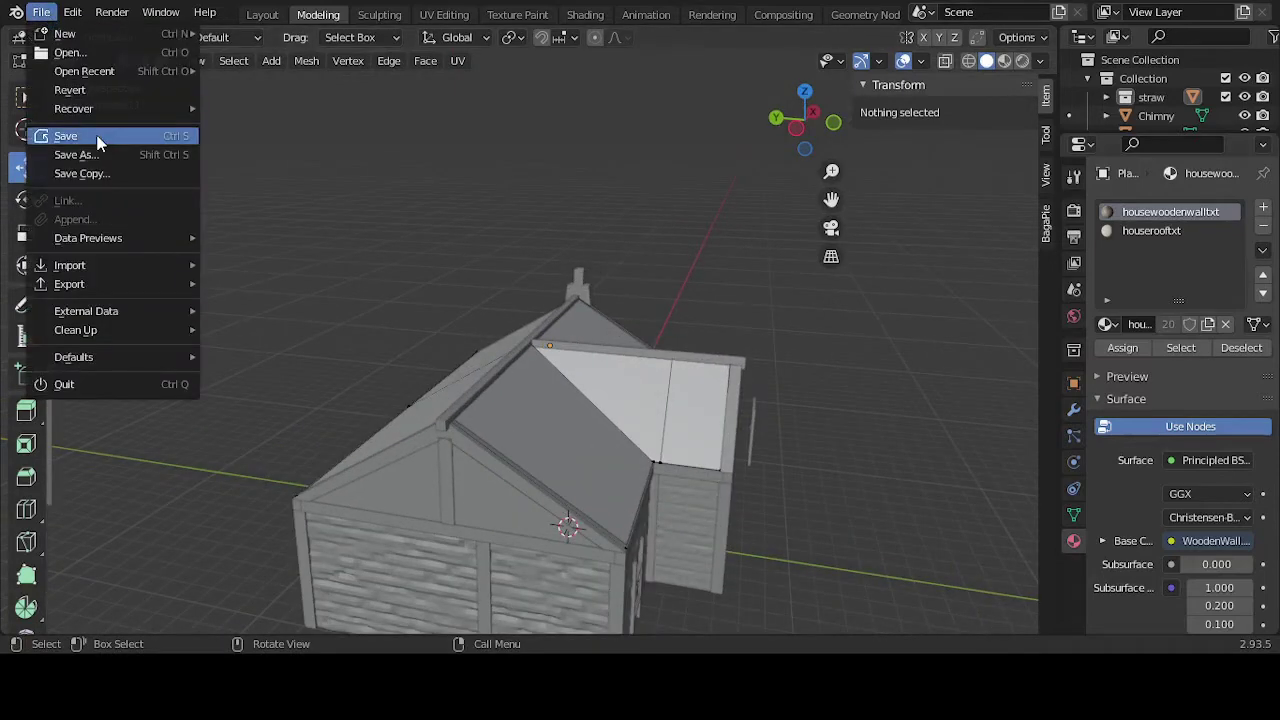
click(90, 134)
Step: Return to Object Mode, switch the viewport to material preview, and inspect the roof's wood texture around the ridge
middle_drag(759, 319, 650, 350)
key(Tab)
click(1005, 61)
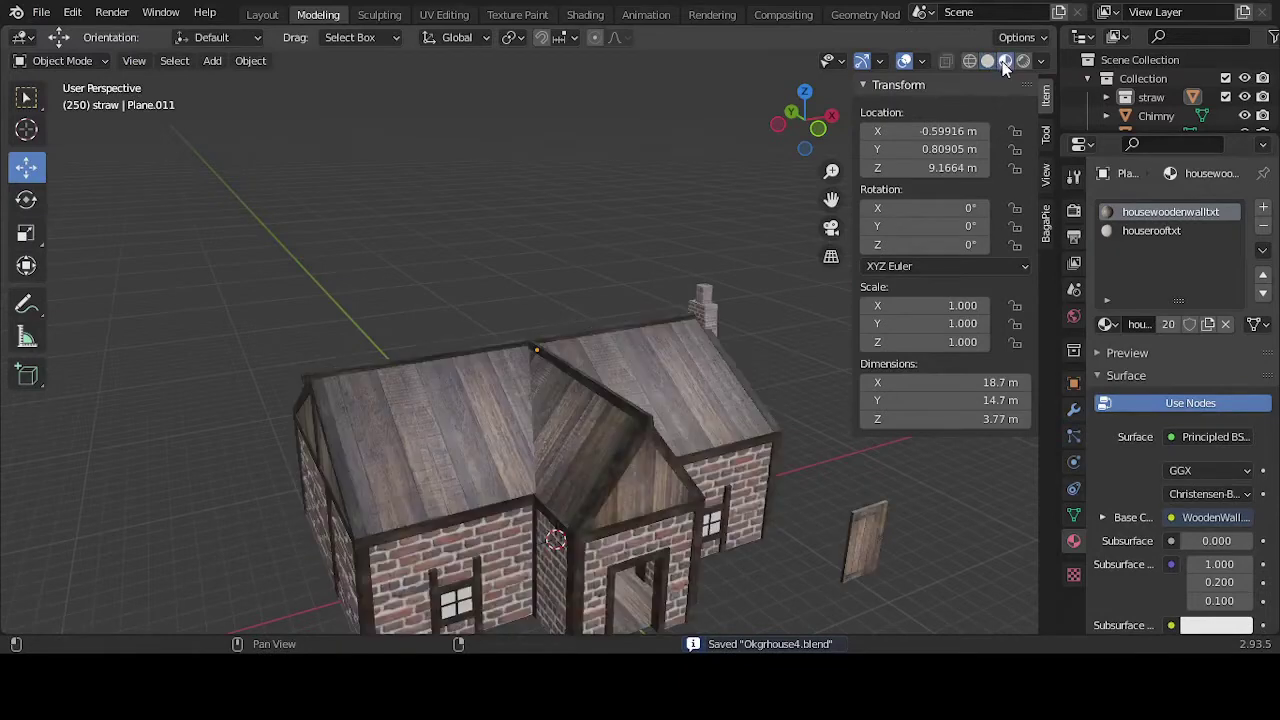
middle_drag(780, 132, 616, 293)
scroll(685, 267, up, 2)
scroll(616, 293, up, 5)
middle_drag(594, 349, 686, 397)
scroll(658, 377, down, 6)
scroll(686, 397, down, 2)
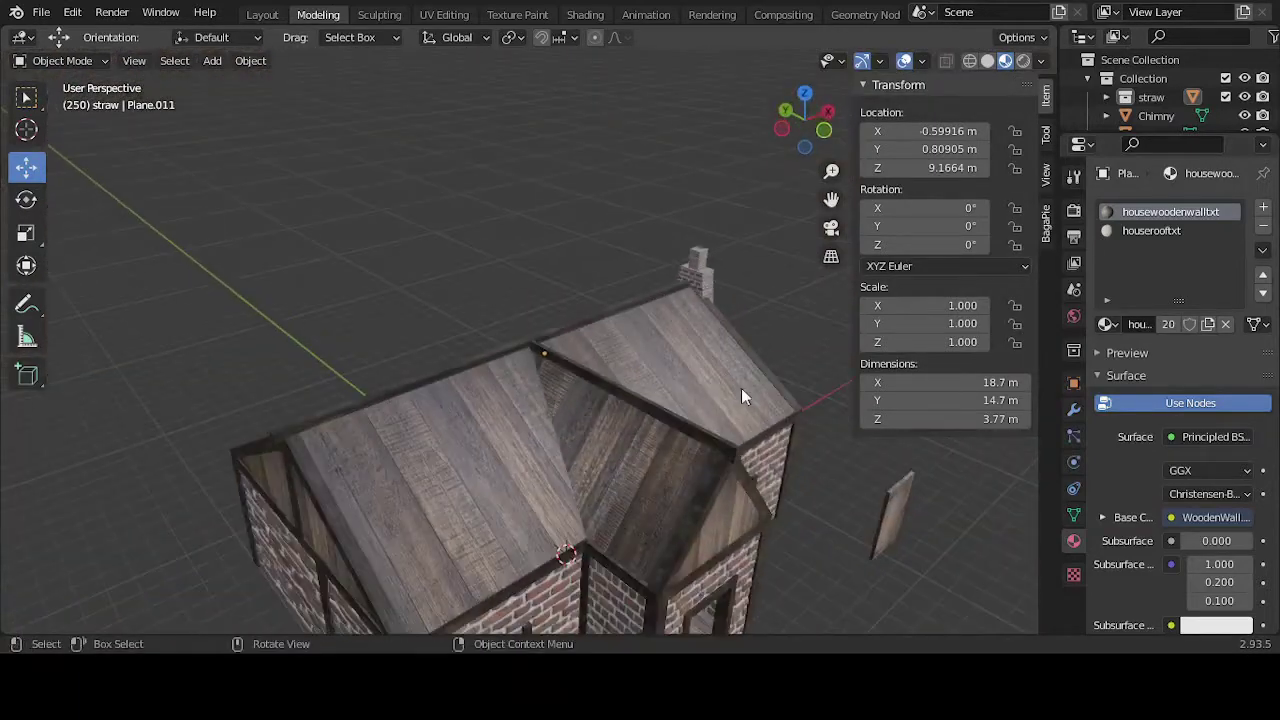
Step: Add a Solidify modifier to the joined roof and set its offset to 0
click(1074, 419)
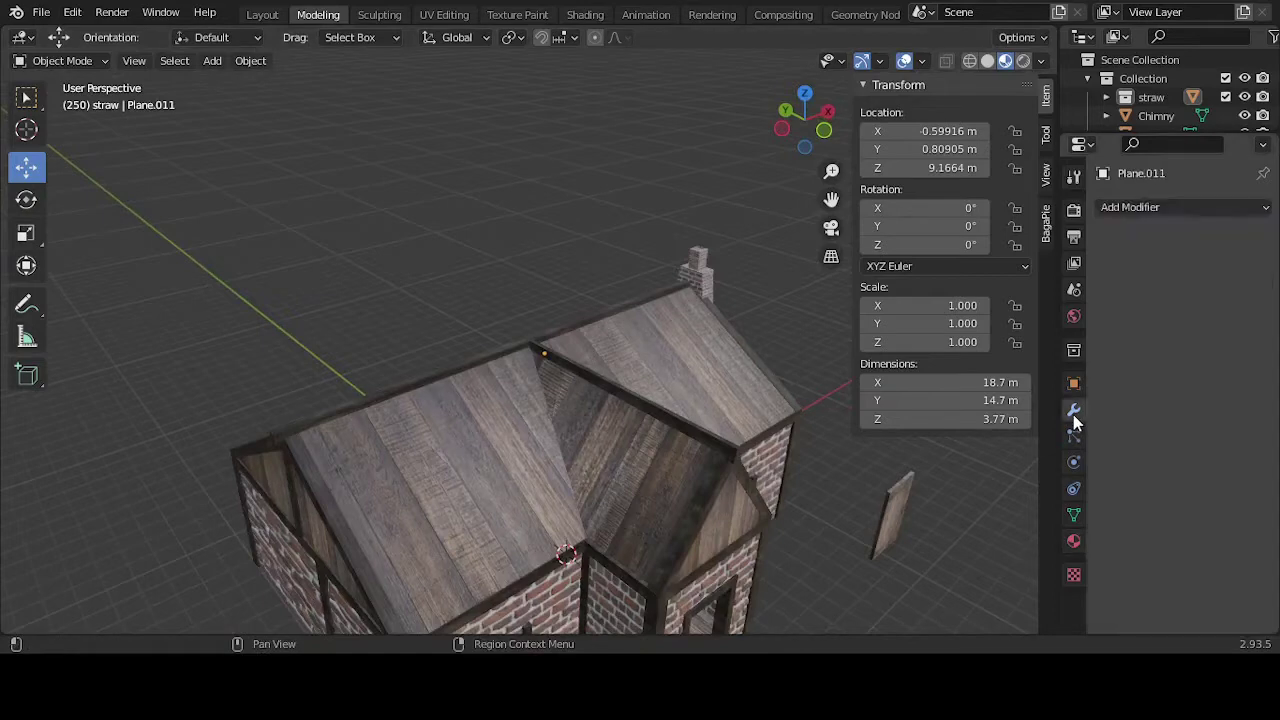
click(1141, 210)
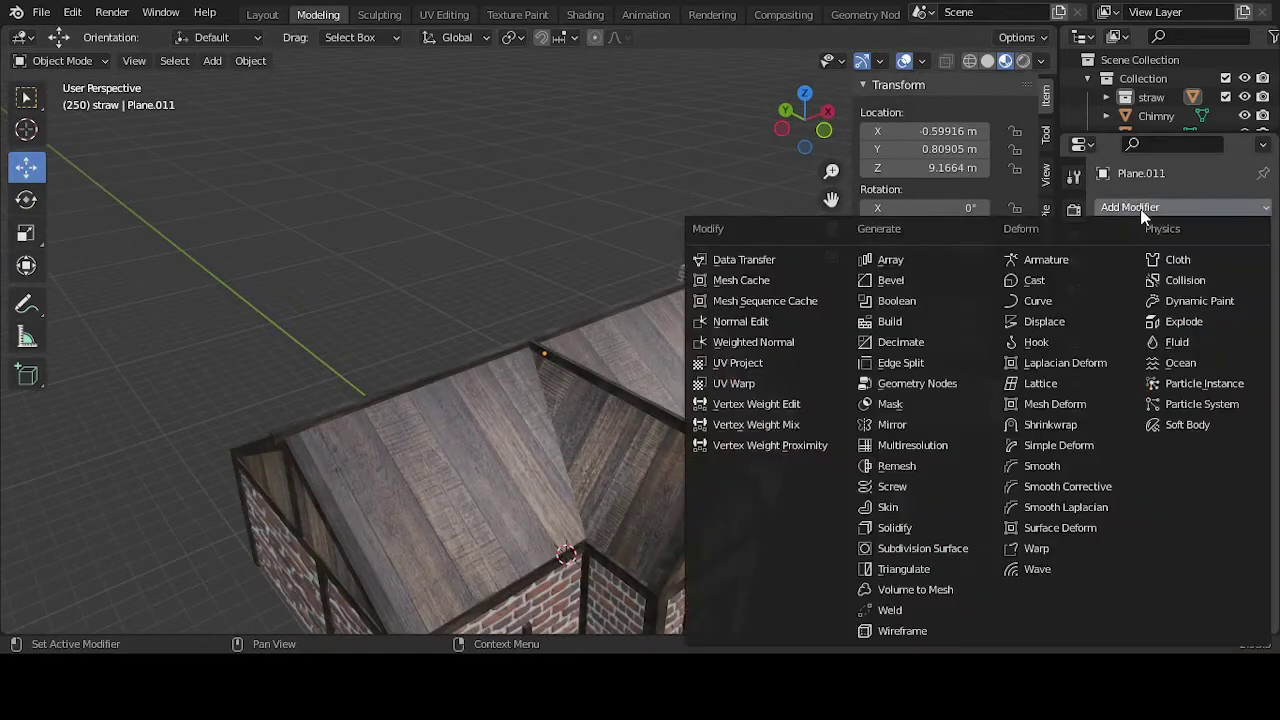
click(941, 527)
click(1213, 313)
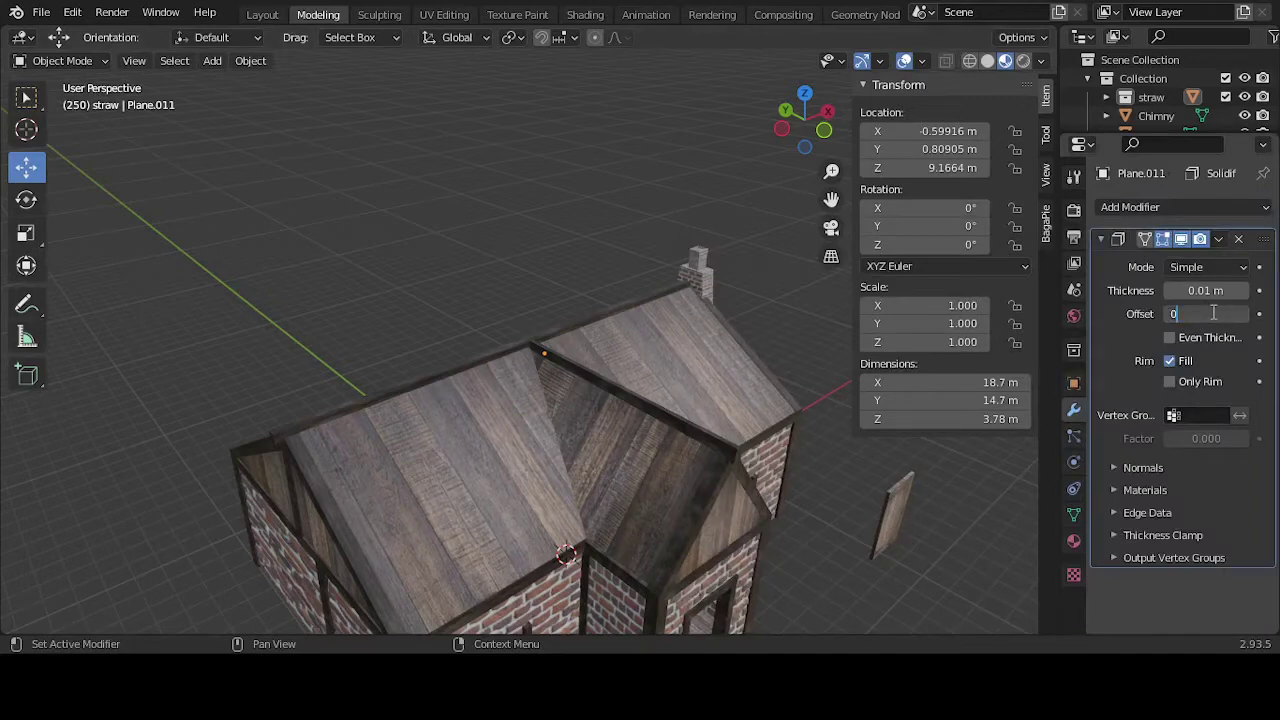
text(0)
key(Return)
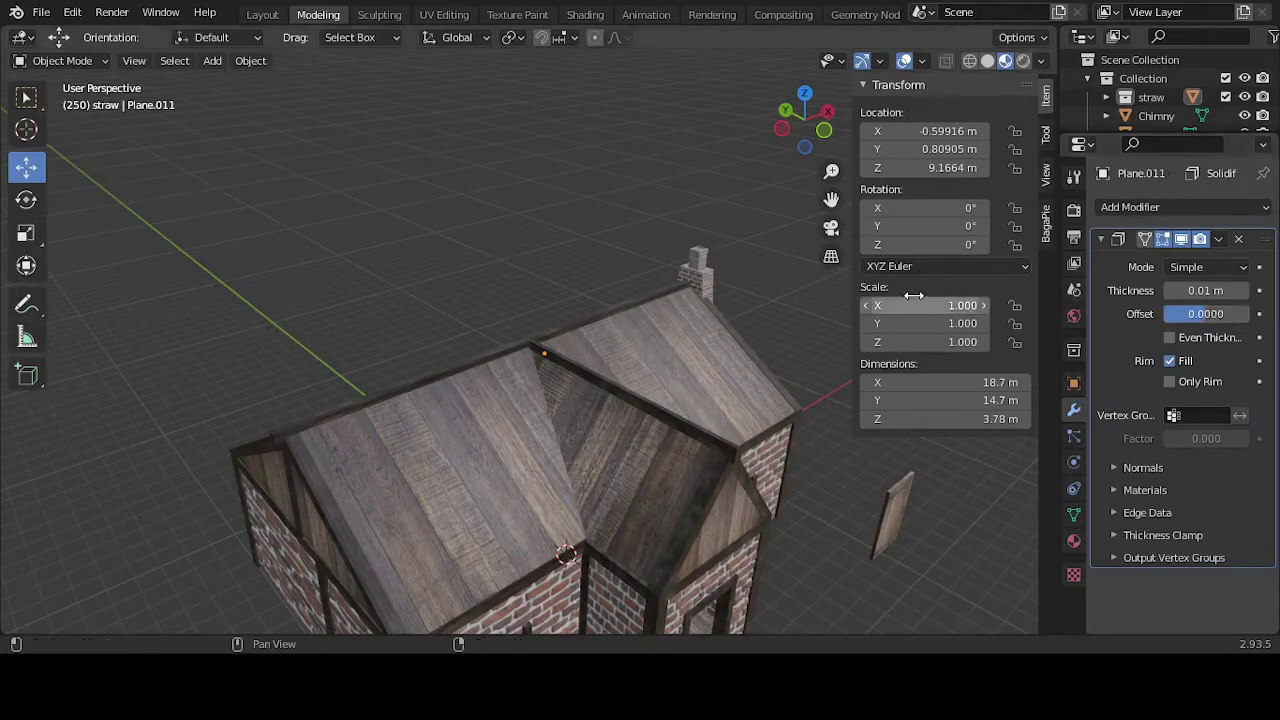
middle_drag(759, 383, 756, 412)
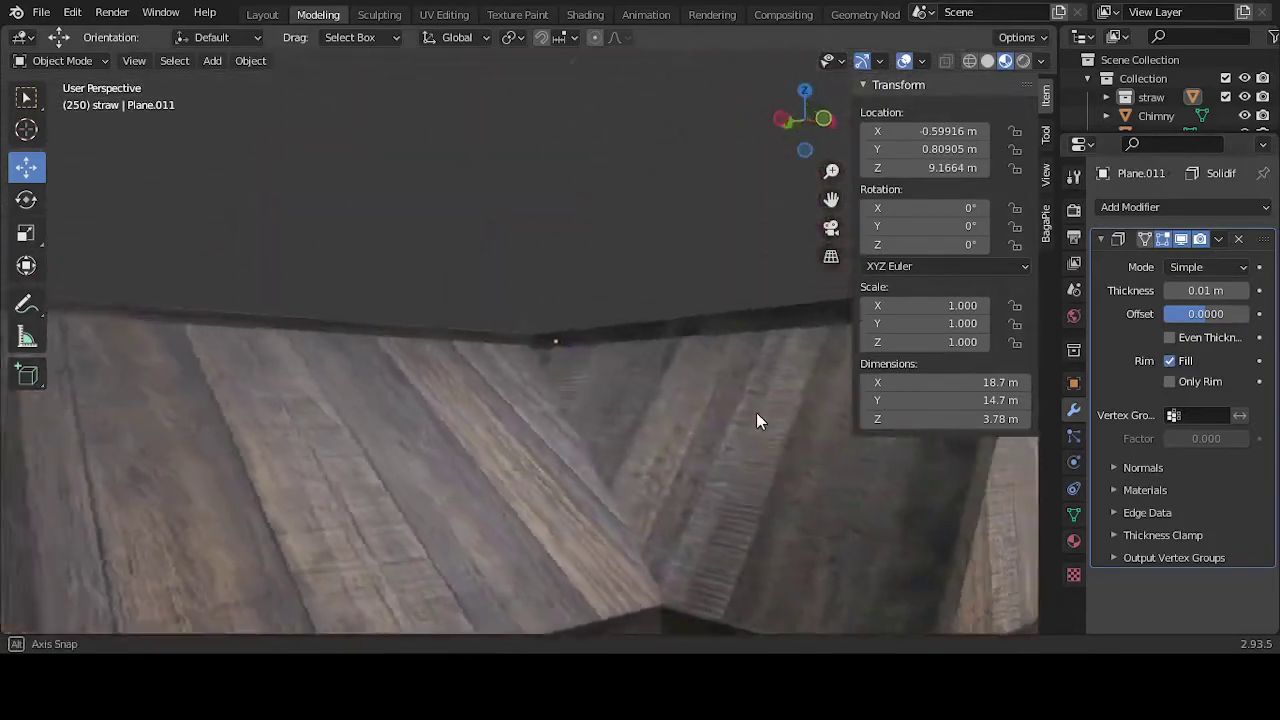
Step: Apply the Solidify modifier to the joined roof
scroll(726, 399, down, 5)
click(1218, 240)
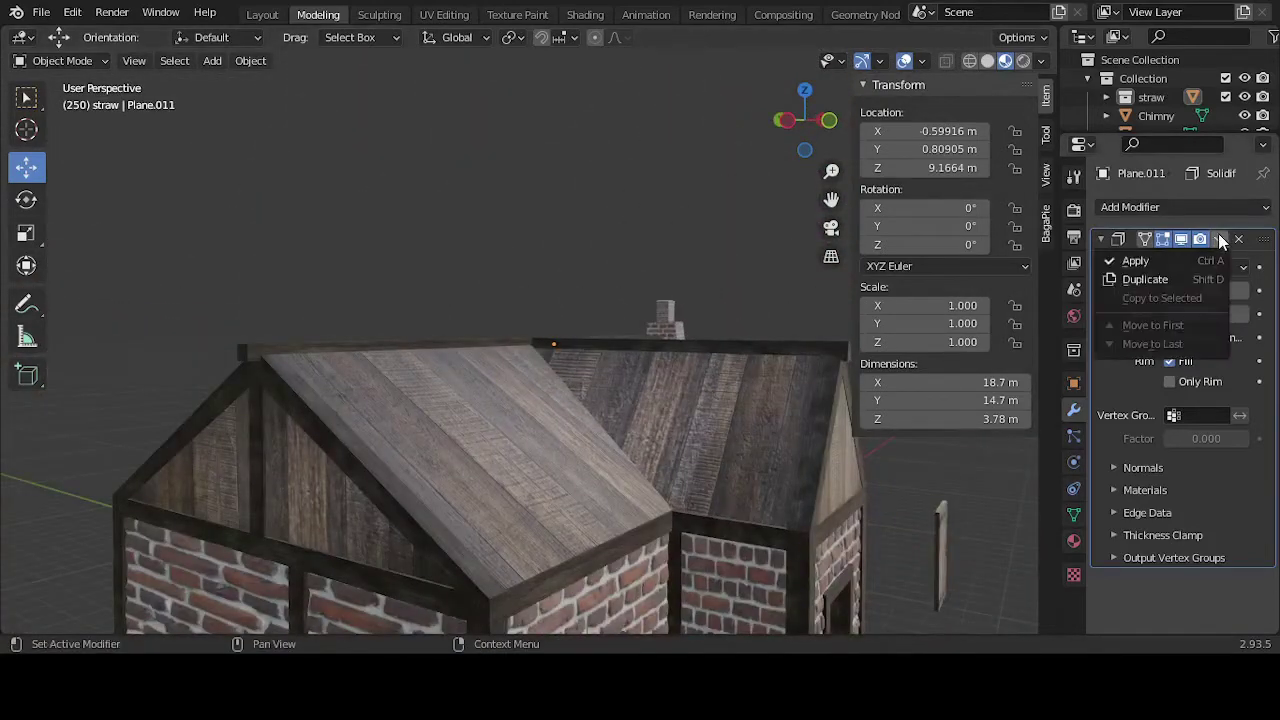
click(1131, 257)
middle_drag(666, 181, 615, 224)
scroll(639, 235, down, 4)
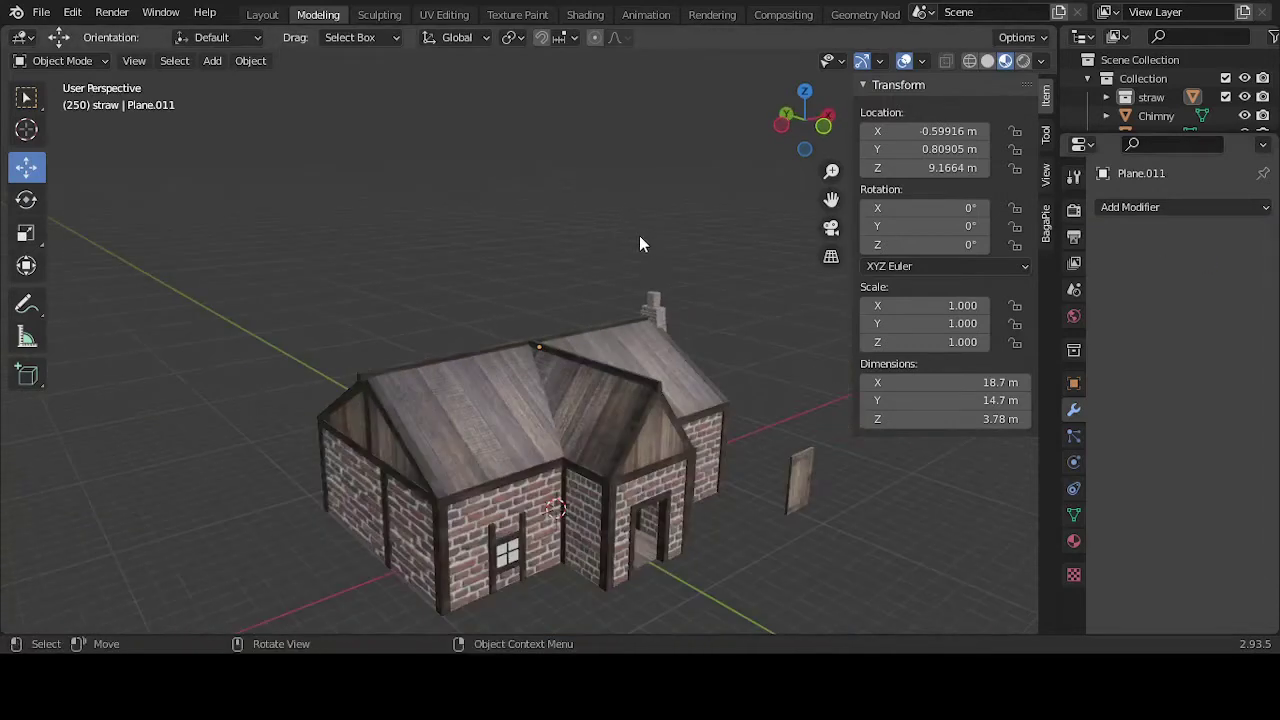
scroll(646, 244, up, 4)
Step: Enter Edit Mode on the roof and face-select both front slopes and the first porch roof faces
click(480, 450)
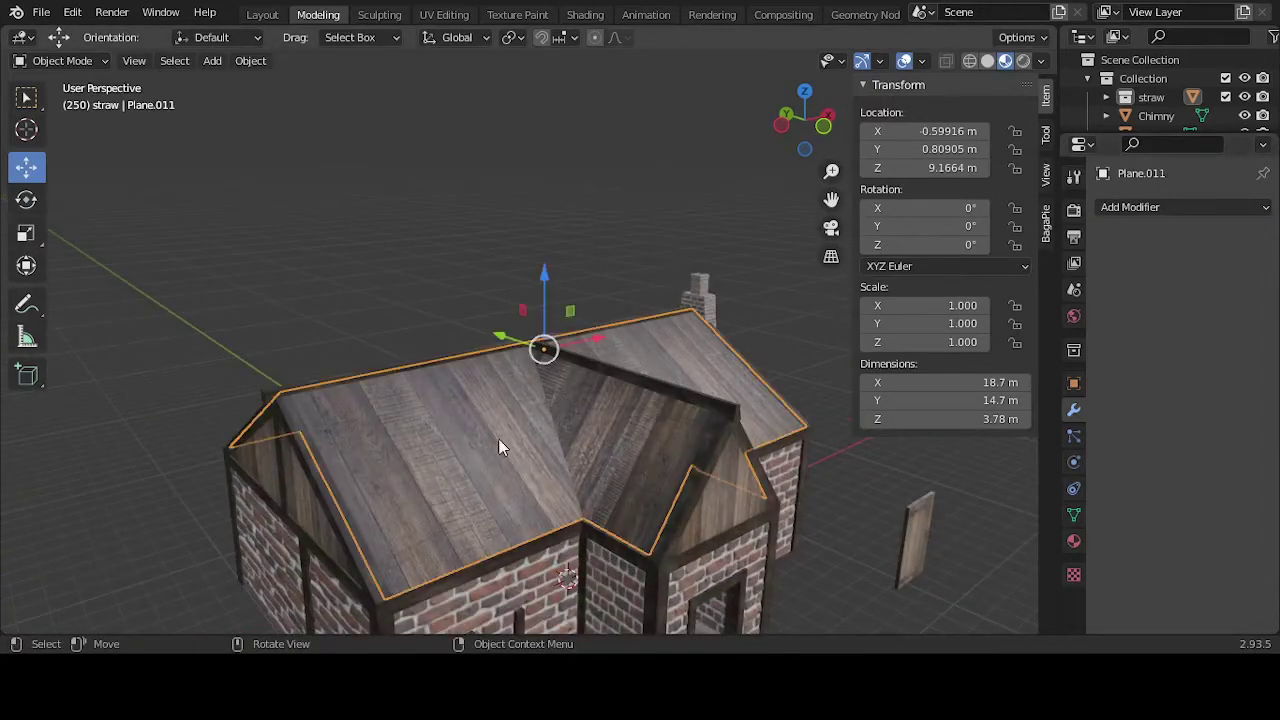
mouse_move(498, 438)
middle_down()
mouse_move(523, 466)
mouse_move(603, 503)
mouse_move(416, 453)
mouse_move(488, 447)
middle_up()
key(Tab)
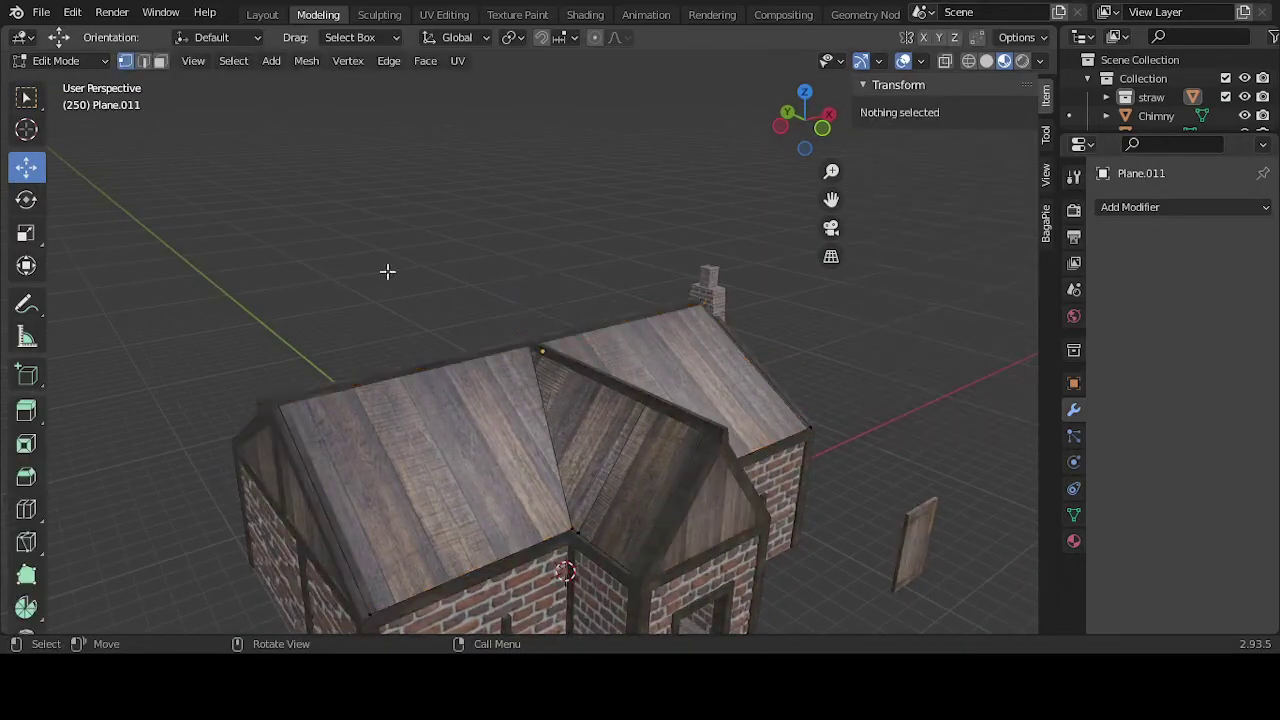
click(461, 440)
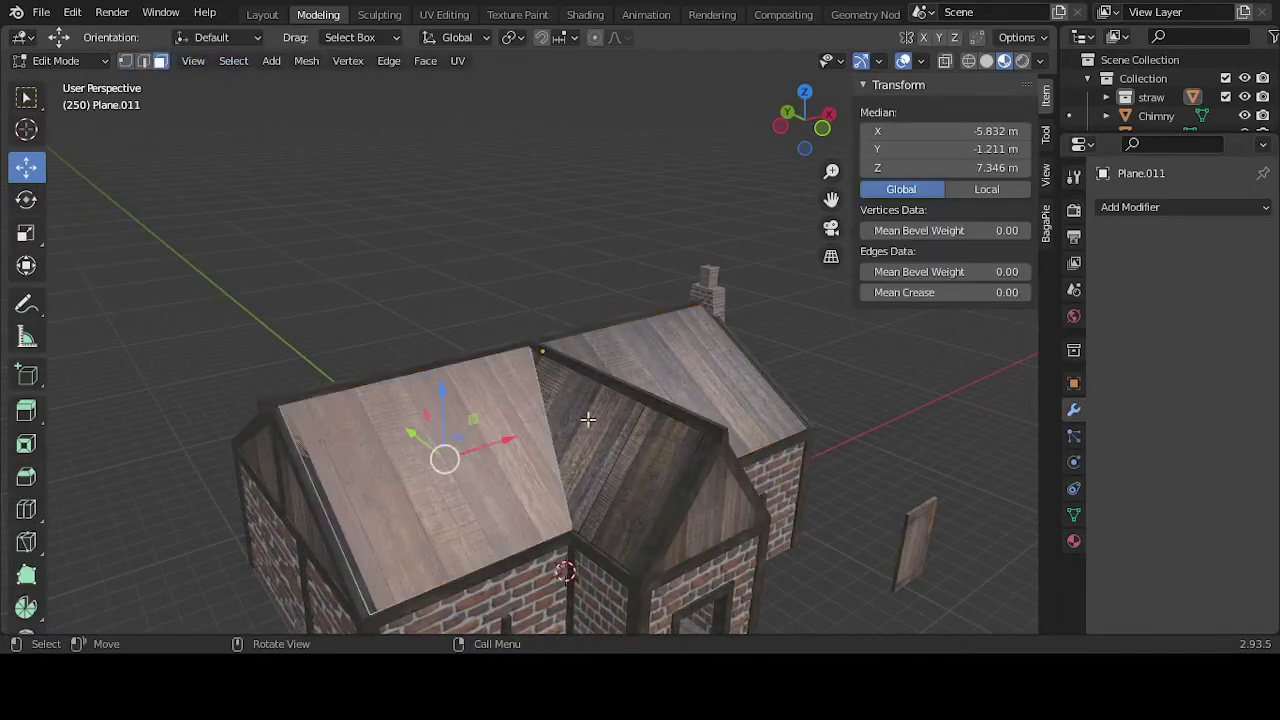
middle_drag(588, 421, 655, 455)
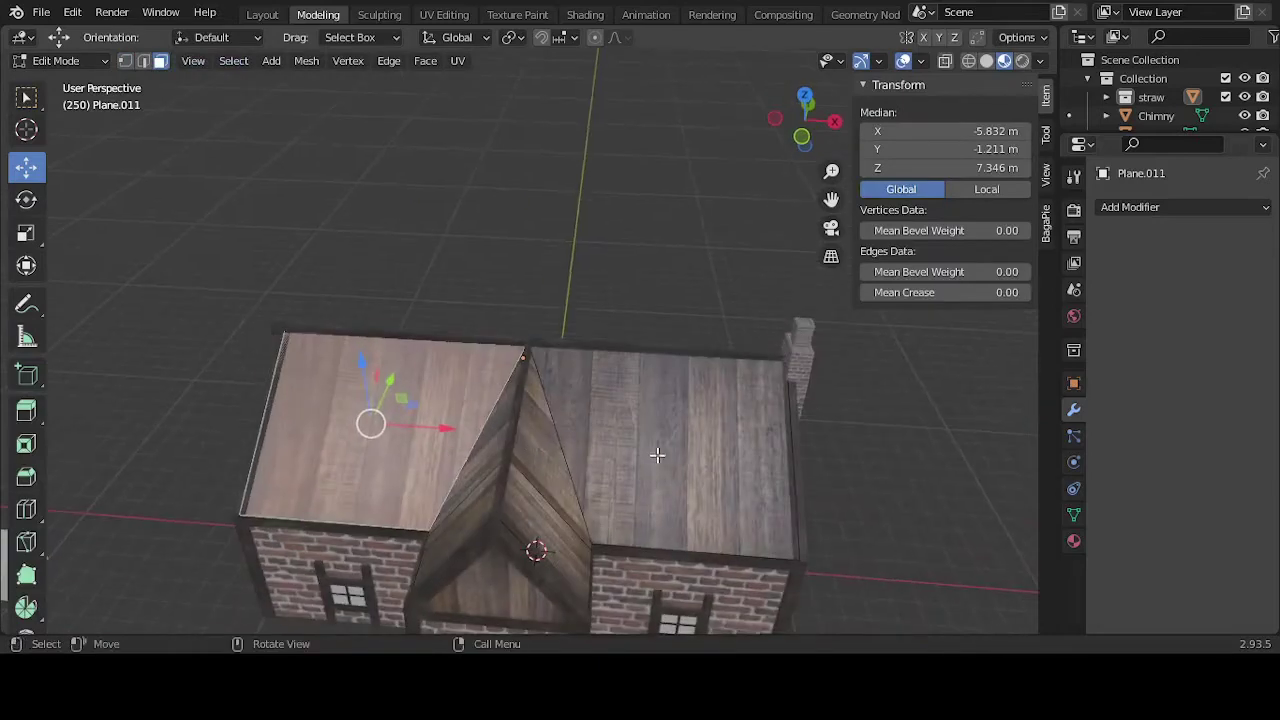
middle_drag(648, 457, 461, 456)
key(g)
click(627, 457)
click(461, 456)
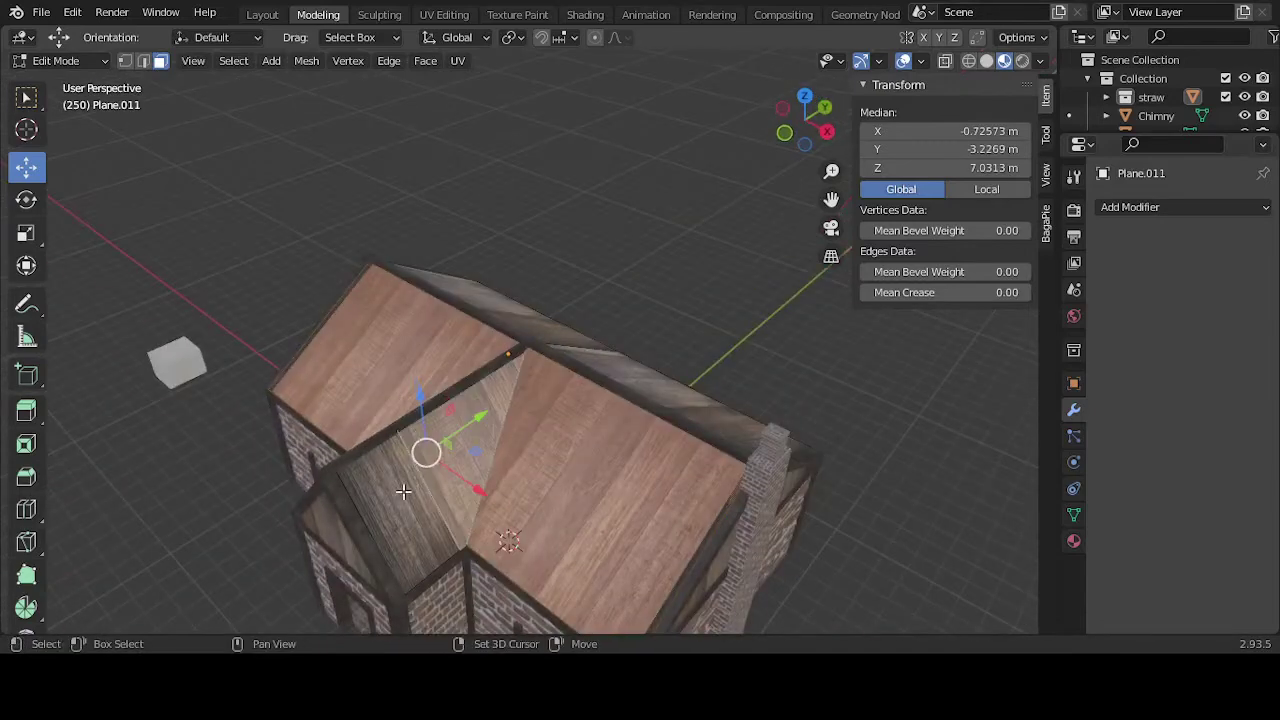
Step: Add the remaining porch roof face on the chimney side and both rear slope faces to the selection
shift+click(404, 492)
middle_drag(404, 492, 581, 475)
shift+click(620, 432)
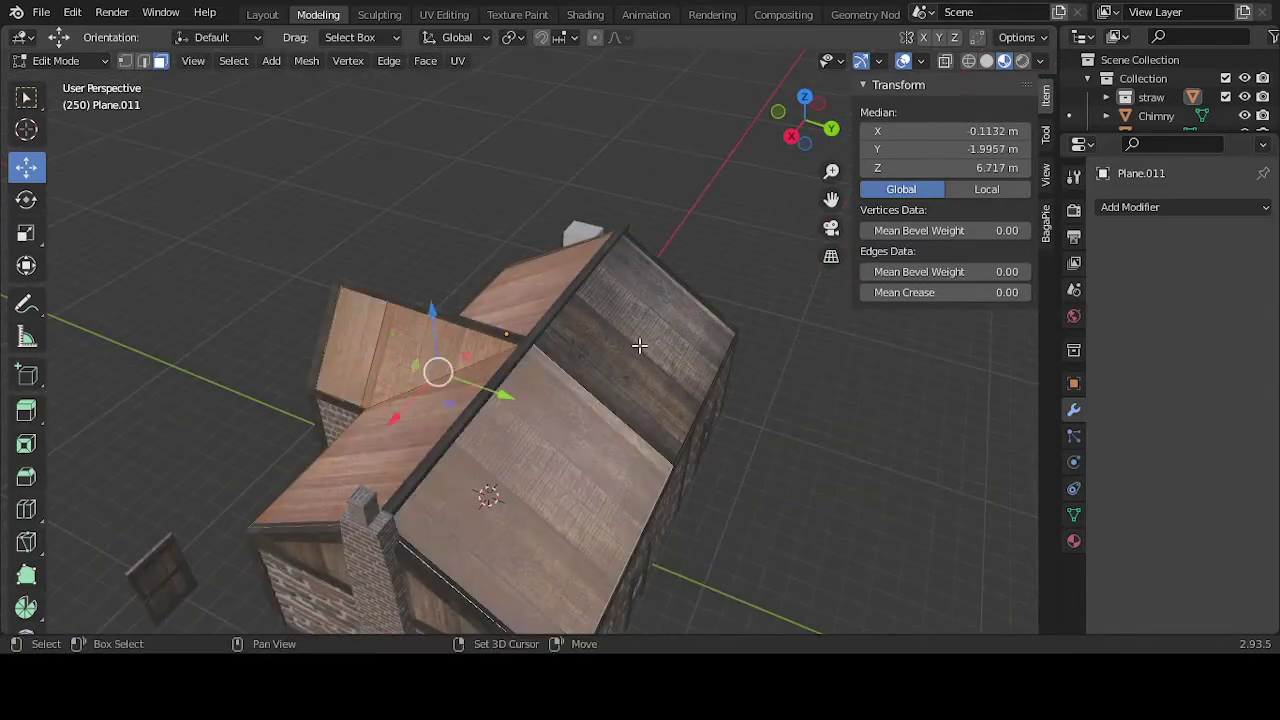
shift+click(639, 349)
Step: Assign the houserooftxt material to the selected roof faces and clear the selection
click(1073, 540)
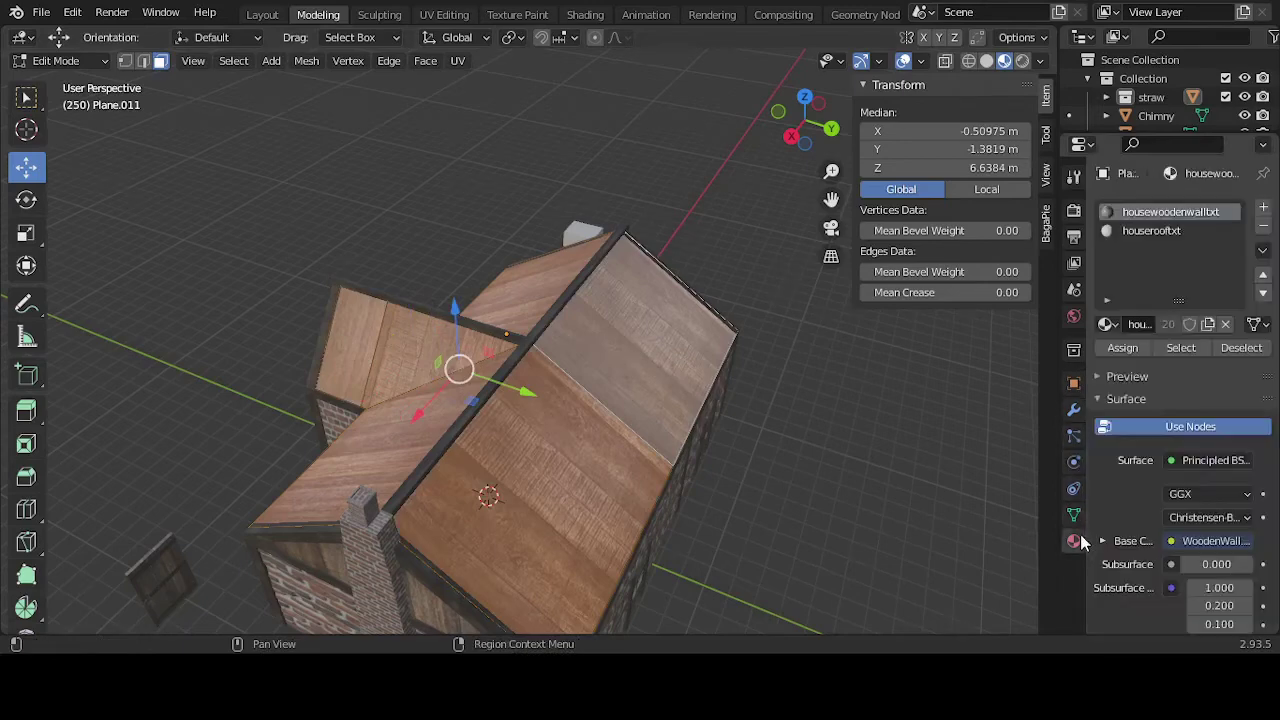
click(1160, 231)
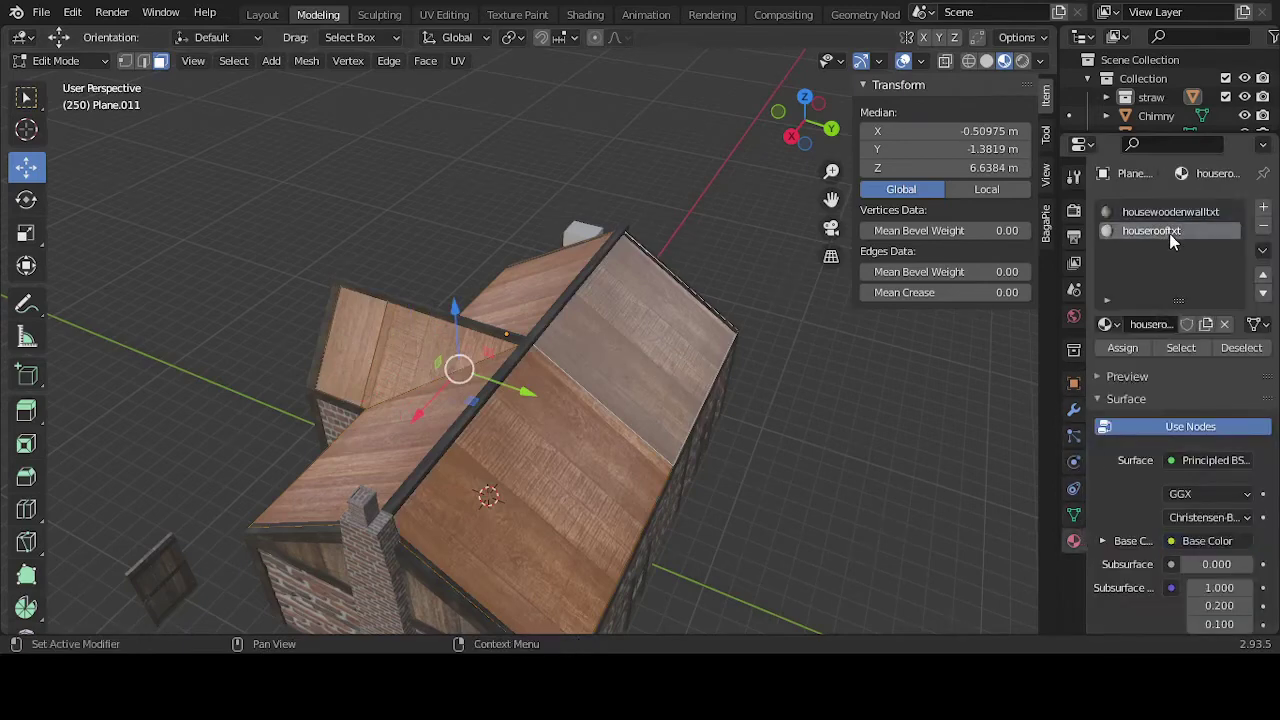
click(1125, 347)
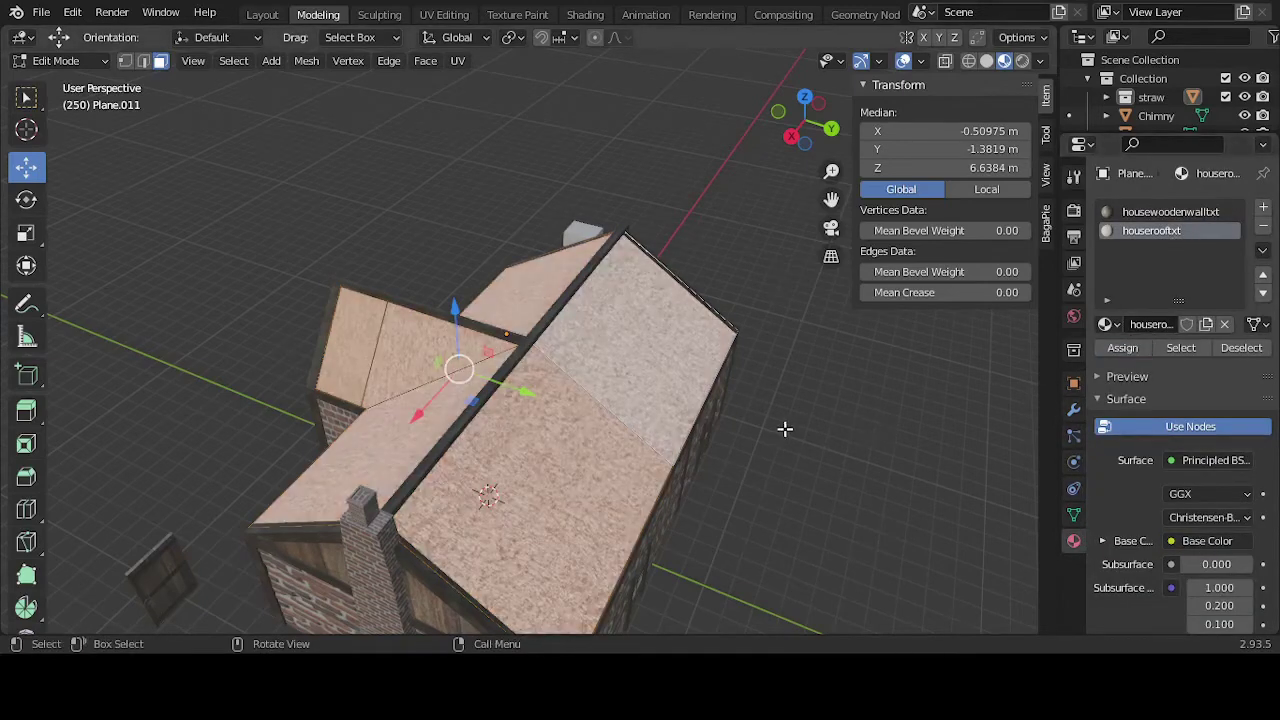
middle_drag(785, 428, 926, 434)
key(alt+a)
Step: Return to Object Mode and examine the straw roof texture along the slopes, valleys and ridge ends
middle_drag(846, 437, 706, 369)
scroll(766, 383, up, 5)
scroll(803, 451, down, 6)
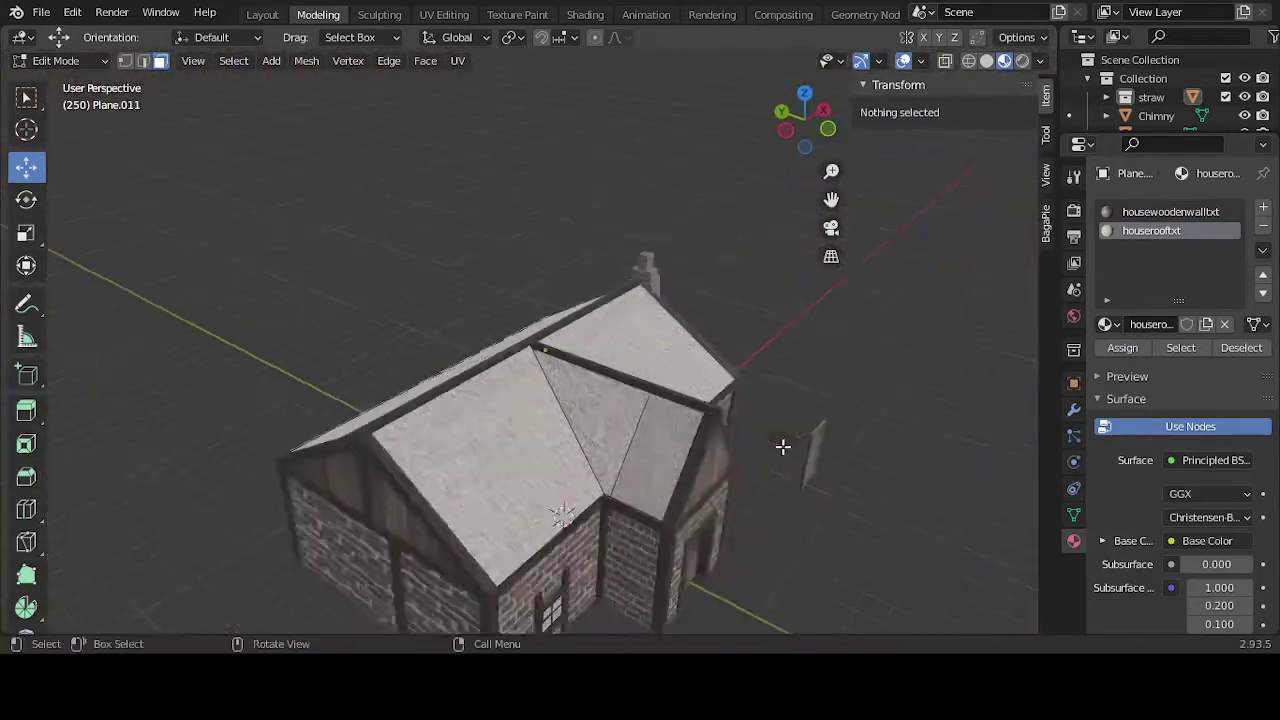
scroll(783, 446, down, 1)
key(Tab)
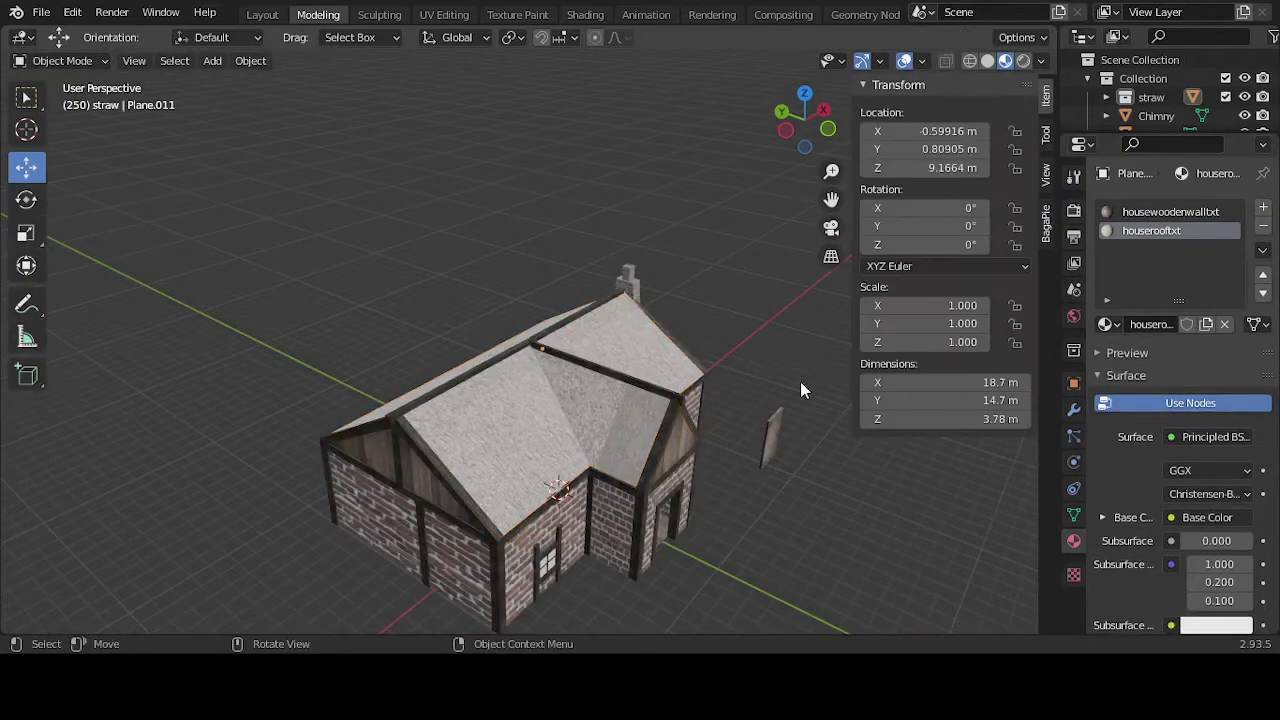
scroll(722, 412, up, 6)
middle_drag(722, 412, 712, 364)
scroll(712, 364, down, 5)
middle_drag(703, 407, 580, 473)
scroll(653, 461, down, 5)
scroll(723, 437, up, 3)
scroll(757, 437, up, 6)
scroll(585, 486, up, 2)
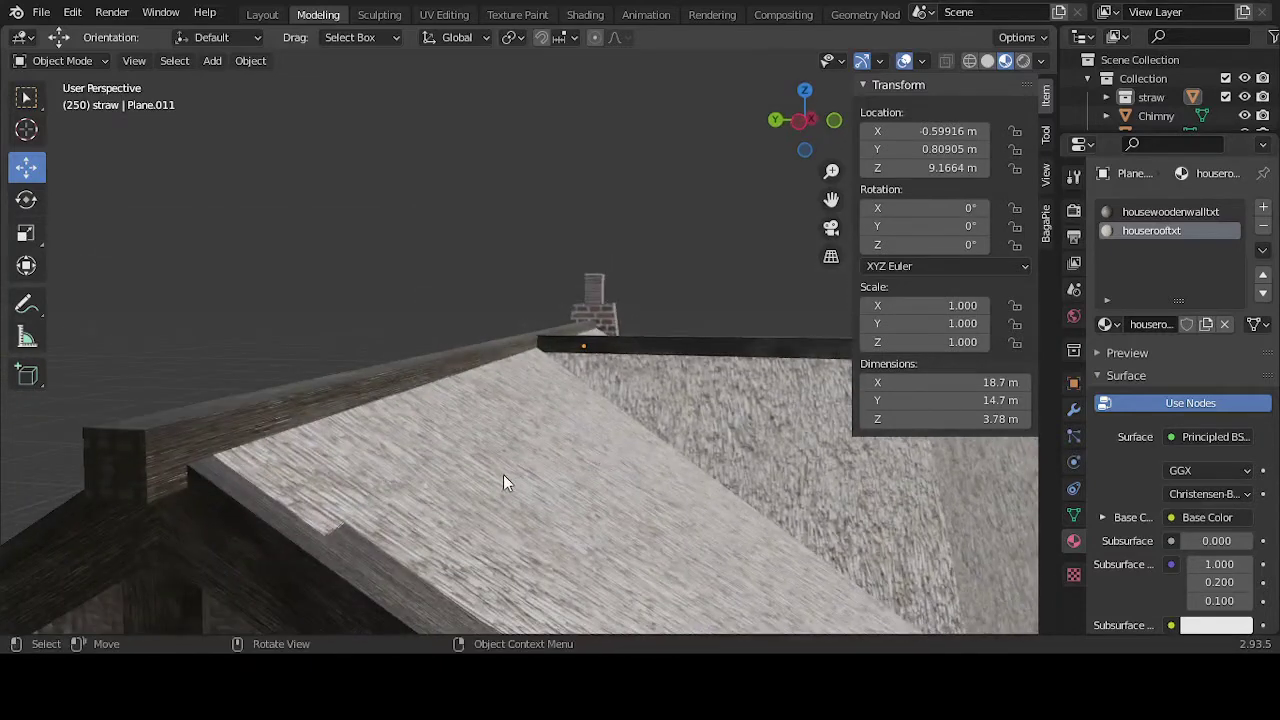
Step: In Edit Mode with solid shading, lower the roof's ridge-end vertex at the gable opposite the chimney by about 0.01 m
click(969, 61)
key(Tab)
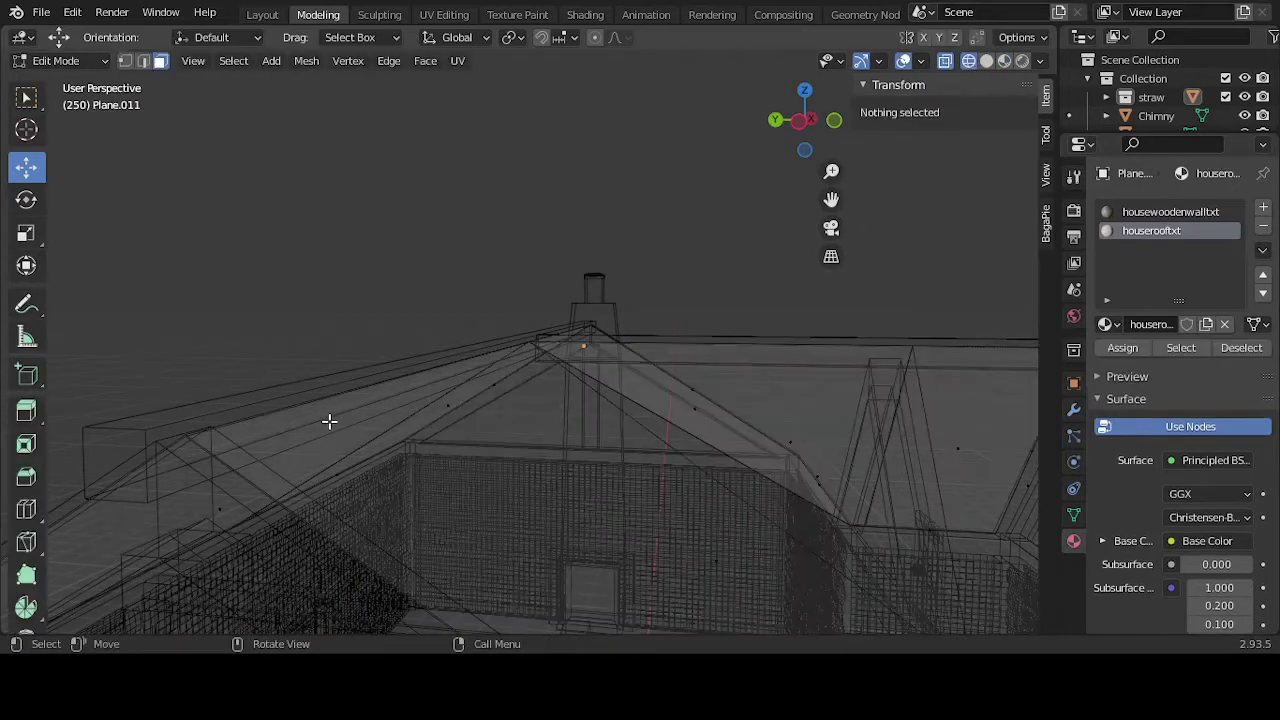
click(986, 61)
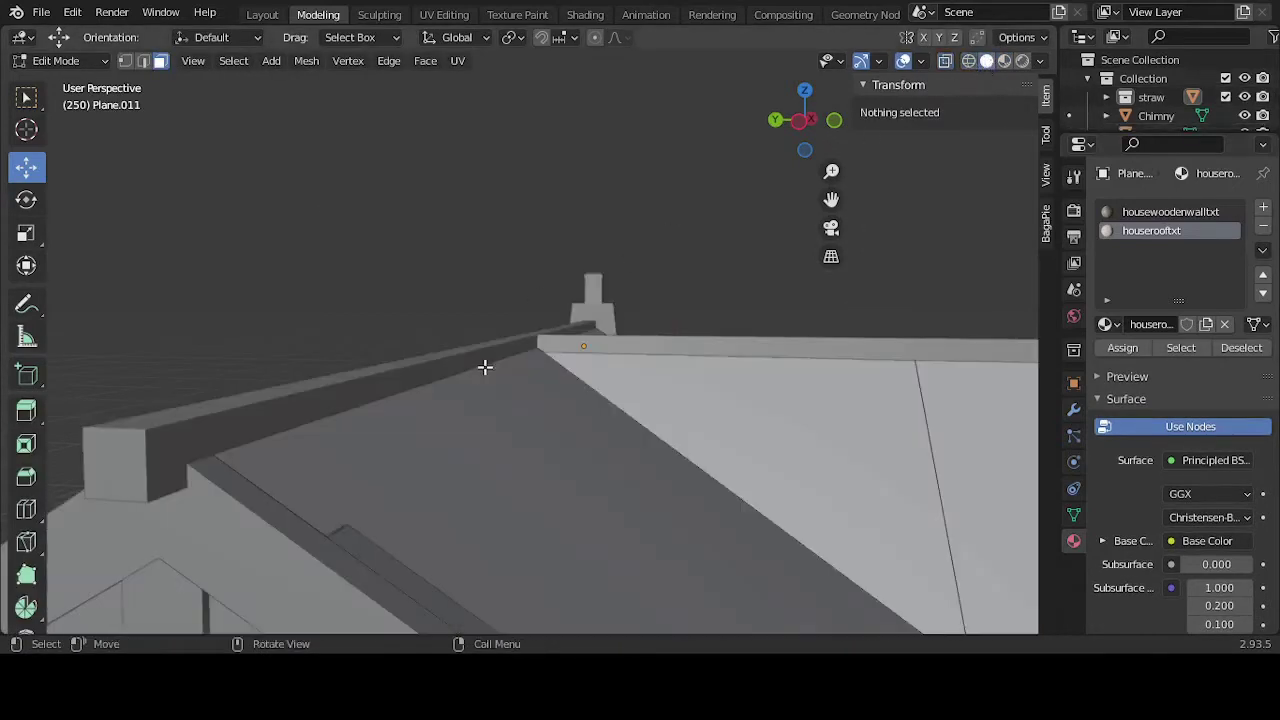
click(198, 446)
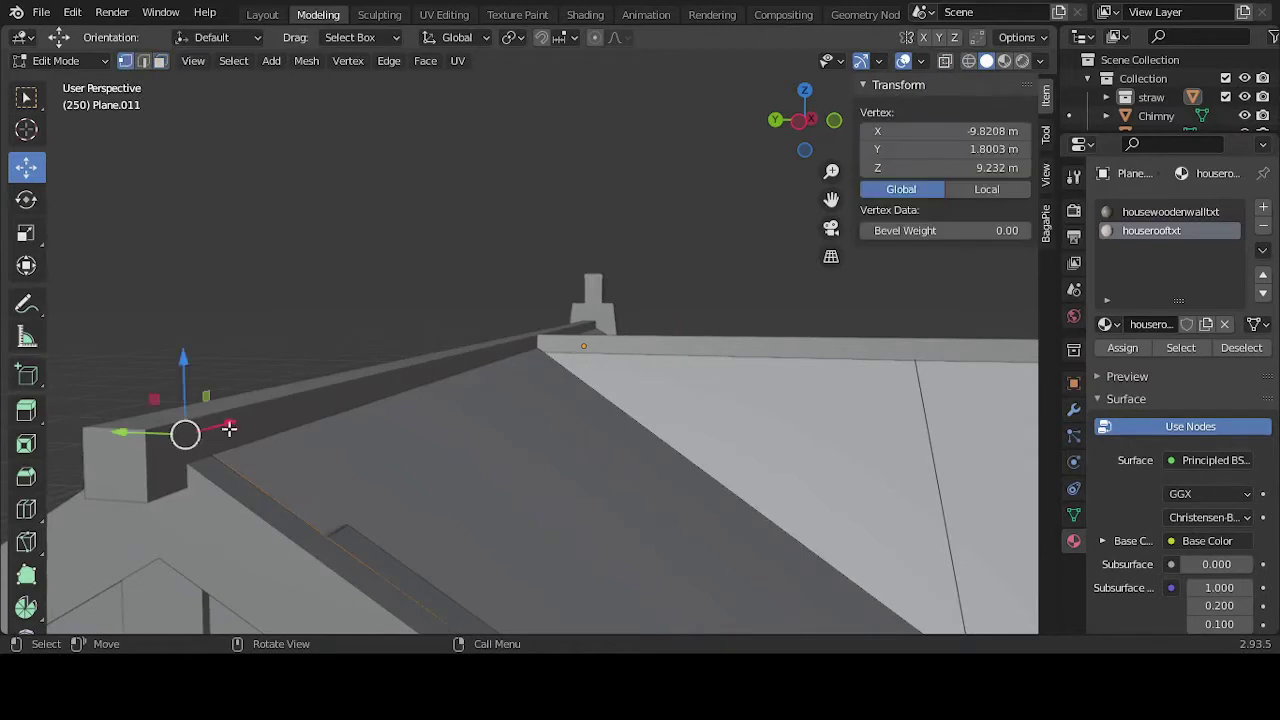
drag(183, 376, 186, 385)
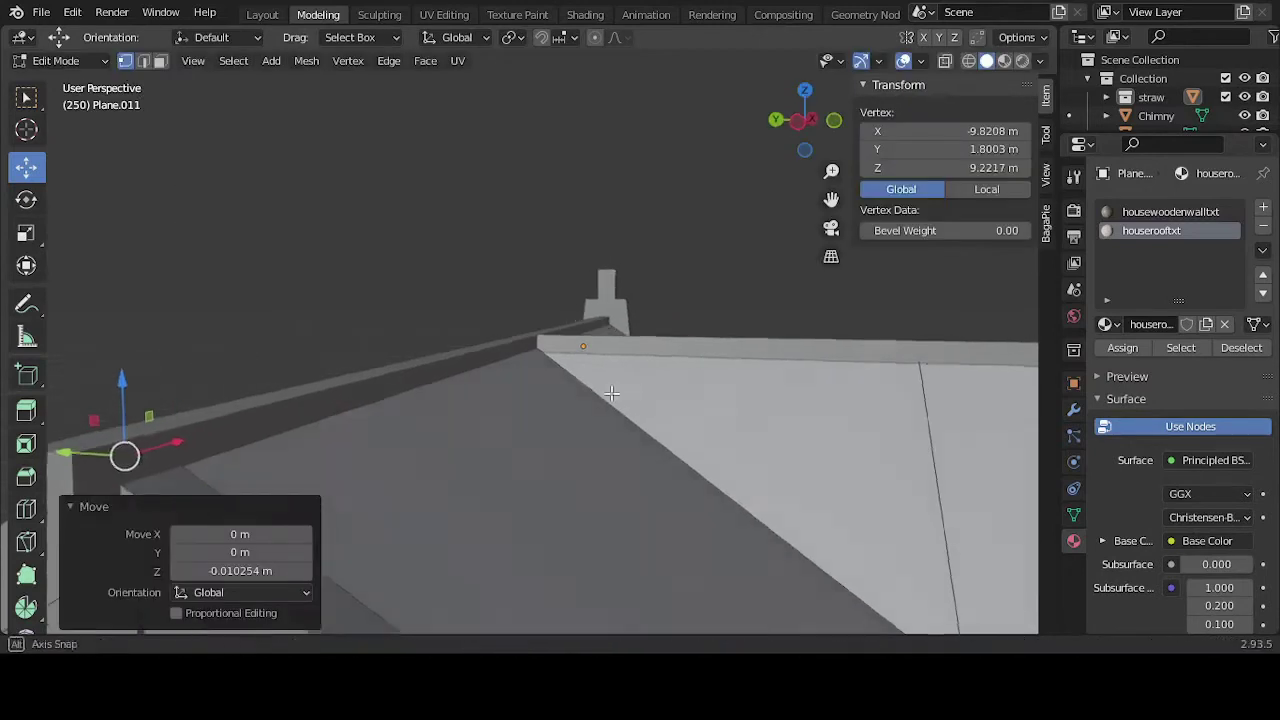
Step: In wireframe, select the upper and lower ridge-end vertices of the roof beside the chimney
middle_drag(190, 390, 706, 409)
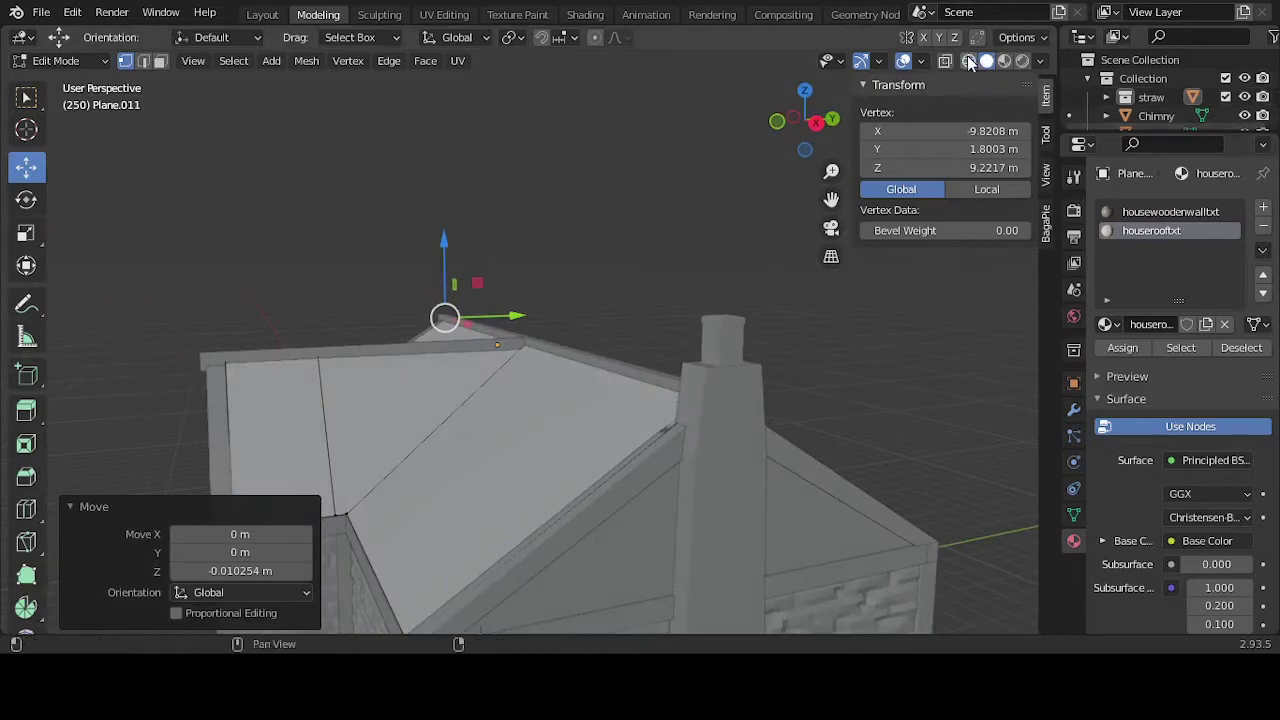
key(alt+z)
click(714, 397)
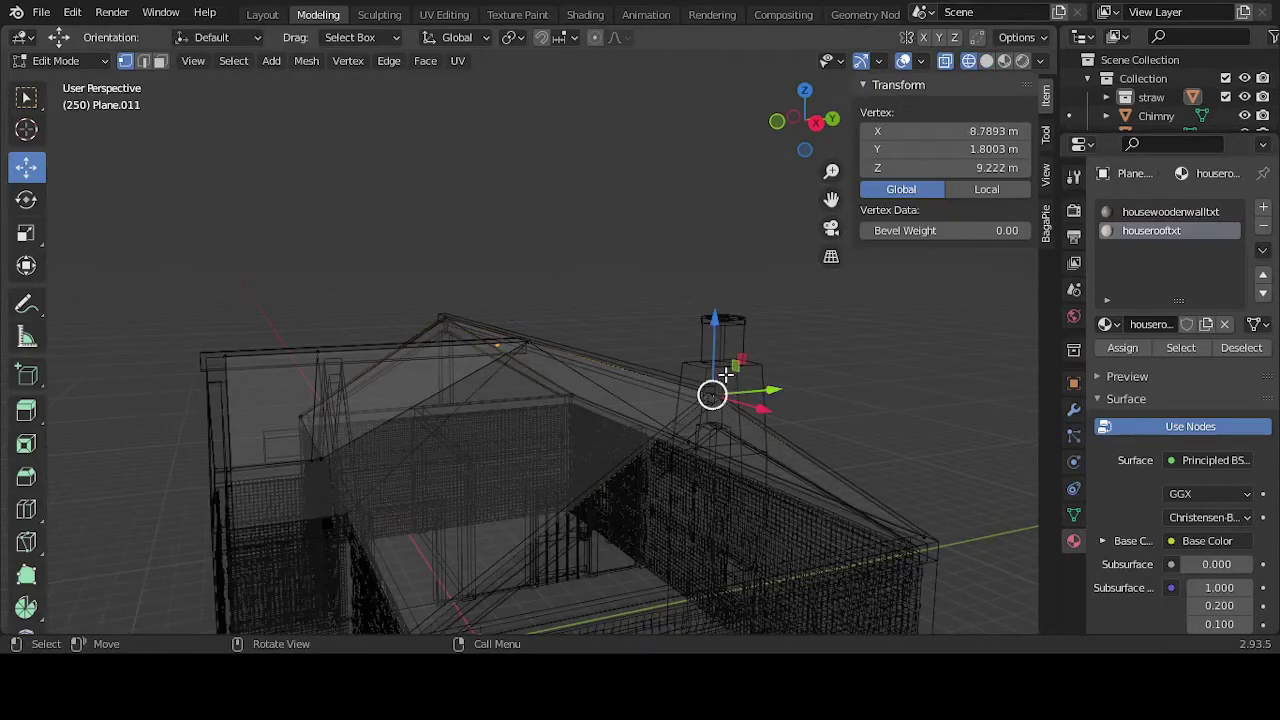
key(KP_Decimal)
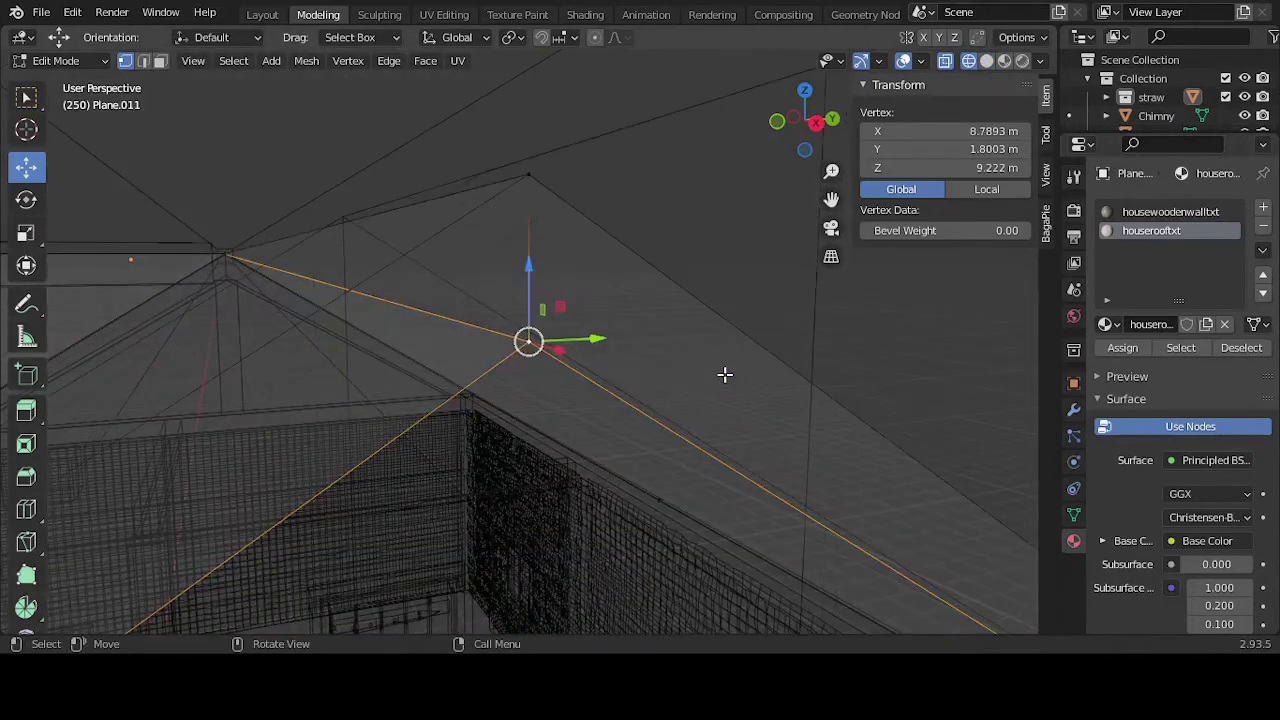
middle_drag(725, 374, 720, 330)
drag(529, 486, 551, 217)
drag(506, 443, 543, 220)
shift+click(560, 341)
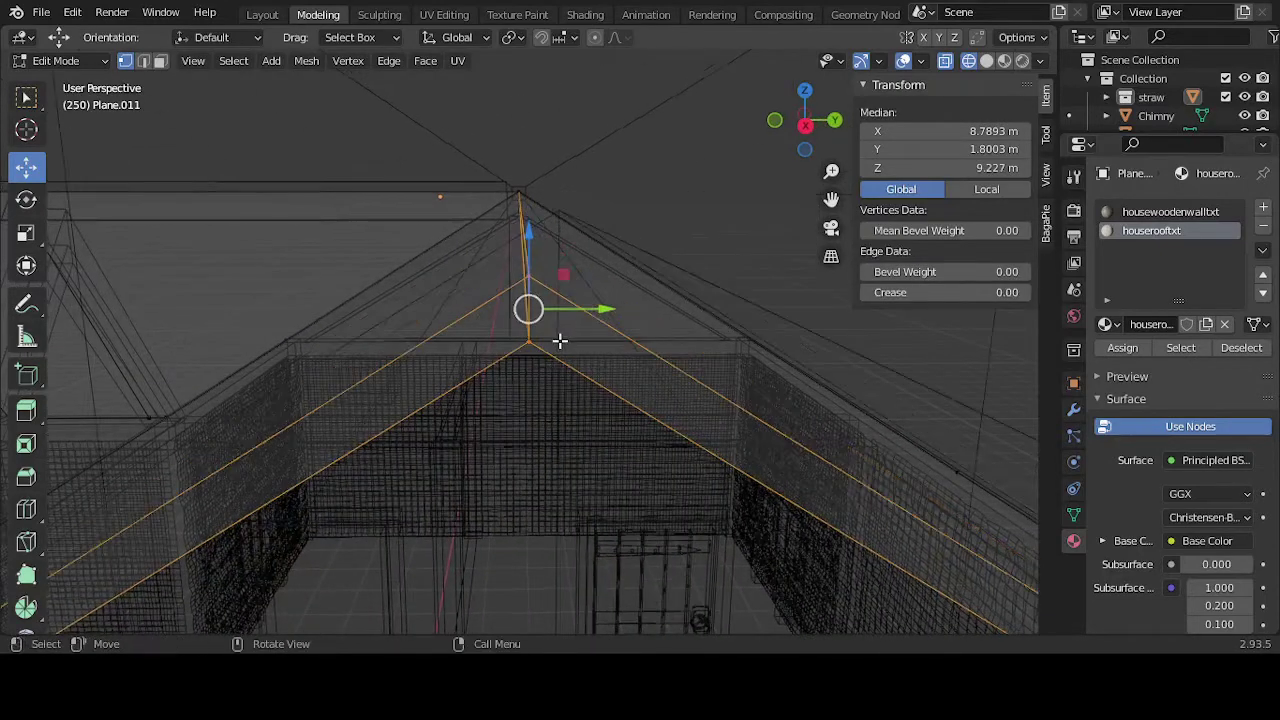
middle_drag(560, 341, 563, 337)
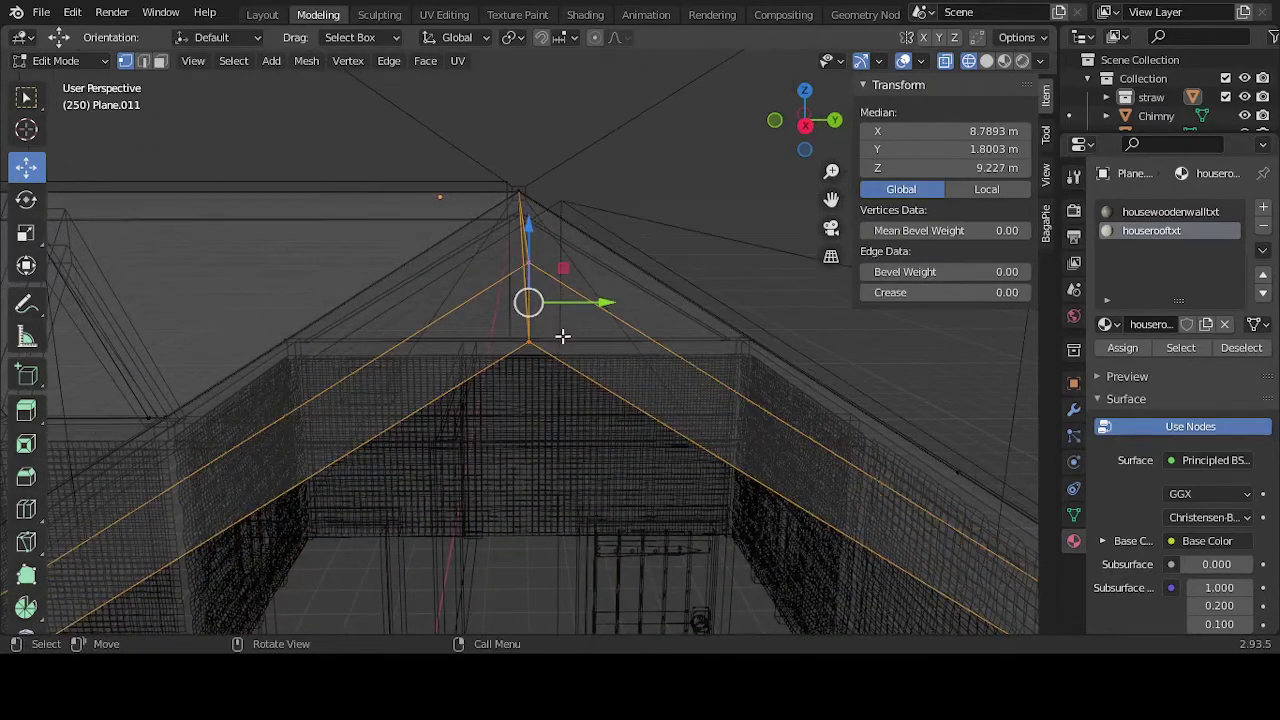
Step: In solid shading, shift the selected ridge-end vertices about 0.01 m along Y, nudge them vertically, and clear the selection
click(987, 62)
middle_drag(648, 280, 607, 347)
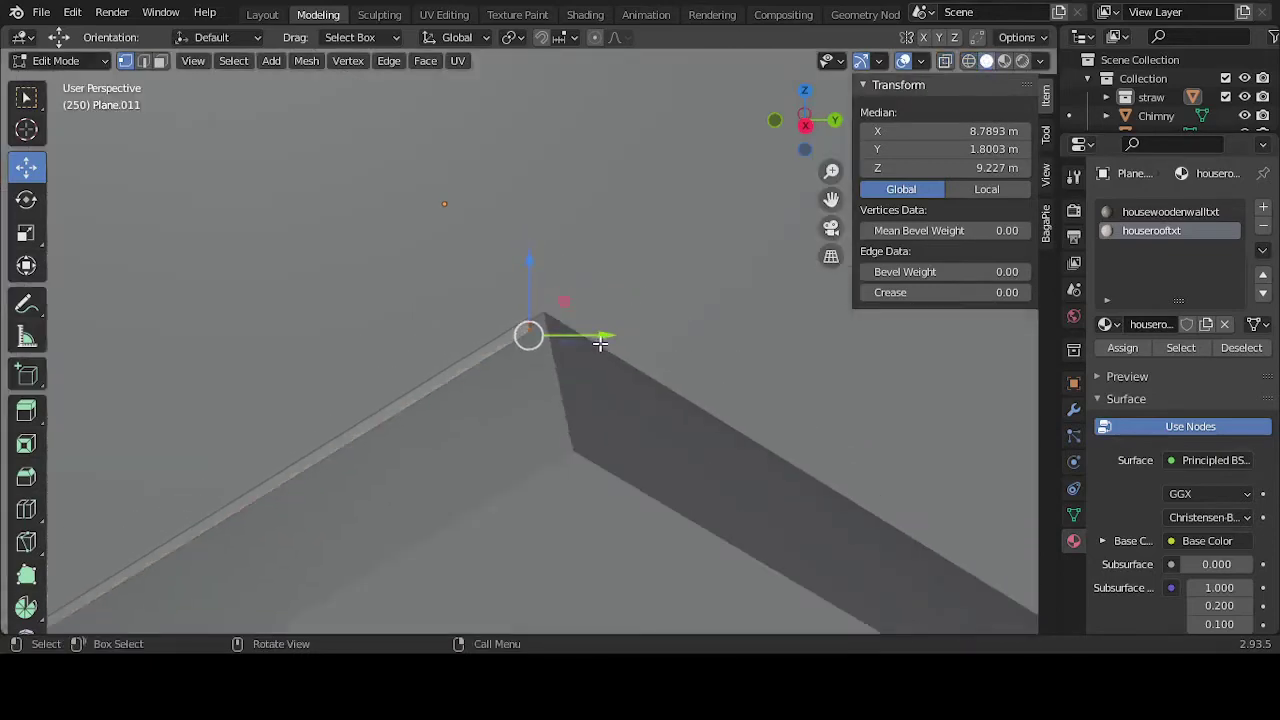
drag(600, 343, 608, 340)
key(KP_Decimal)
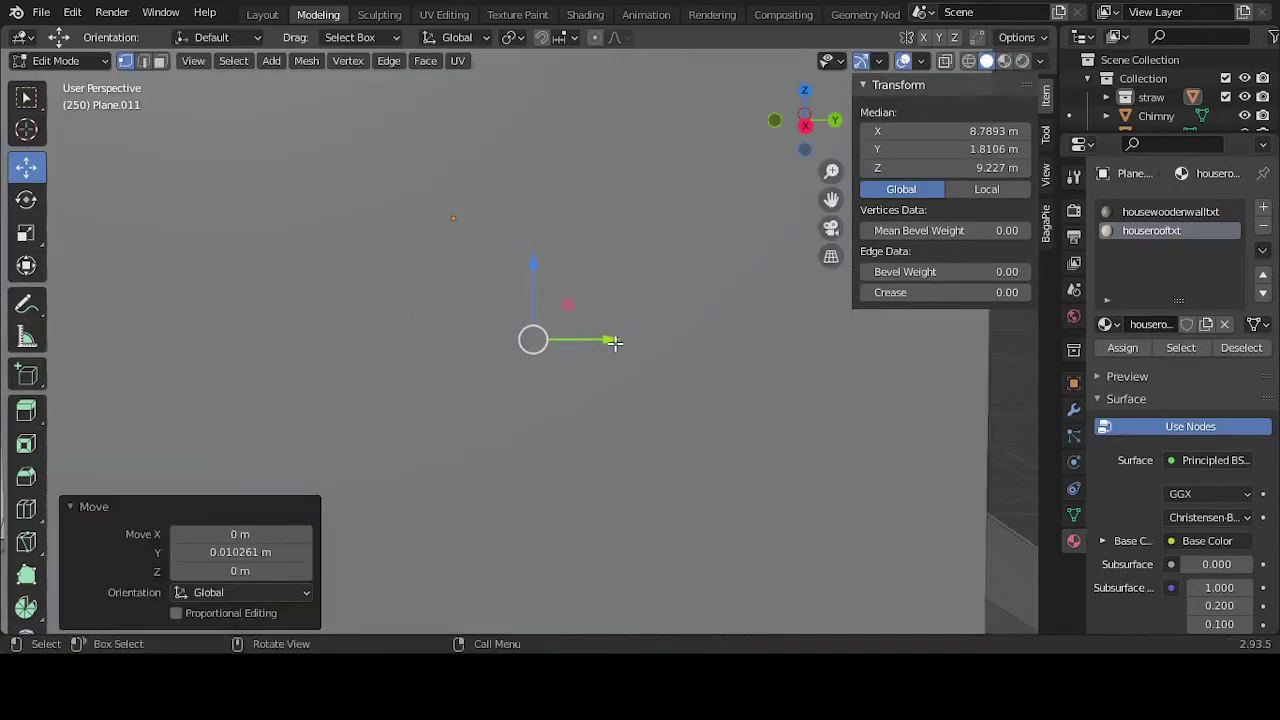
scroll(608, 340, down, 5)
middle_drag(608, 340, 537, 332)
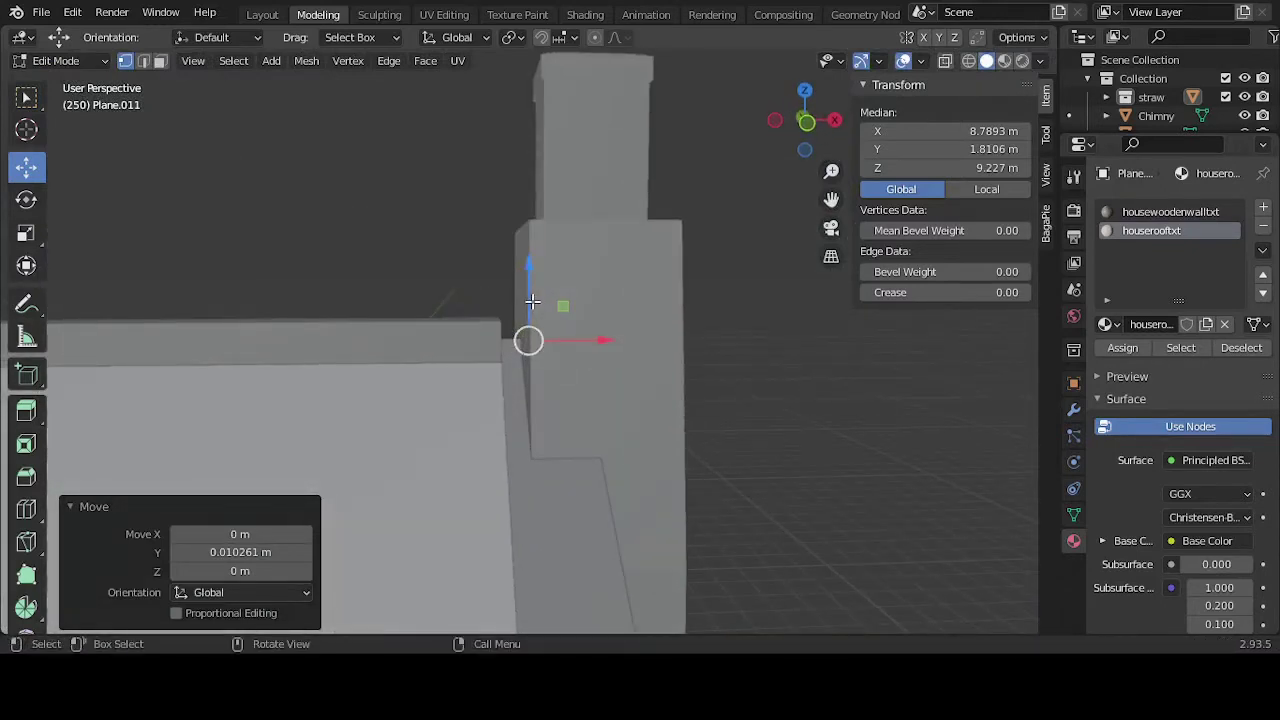
drag(532, 301, 530, 304)
key(alt+a)
Step: Edit the main ridge beam and move its end face beside the chimney about 0.08 m along X
scroll(723, 369, up, 2)
middle_drag(723, 369, 669, 383)
key(Tab)
click(485, 334)
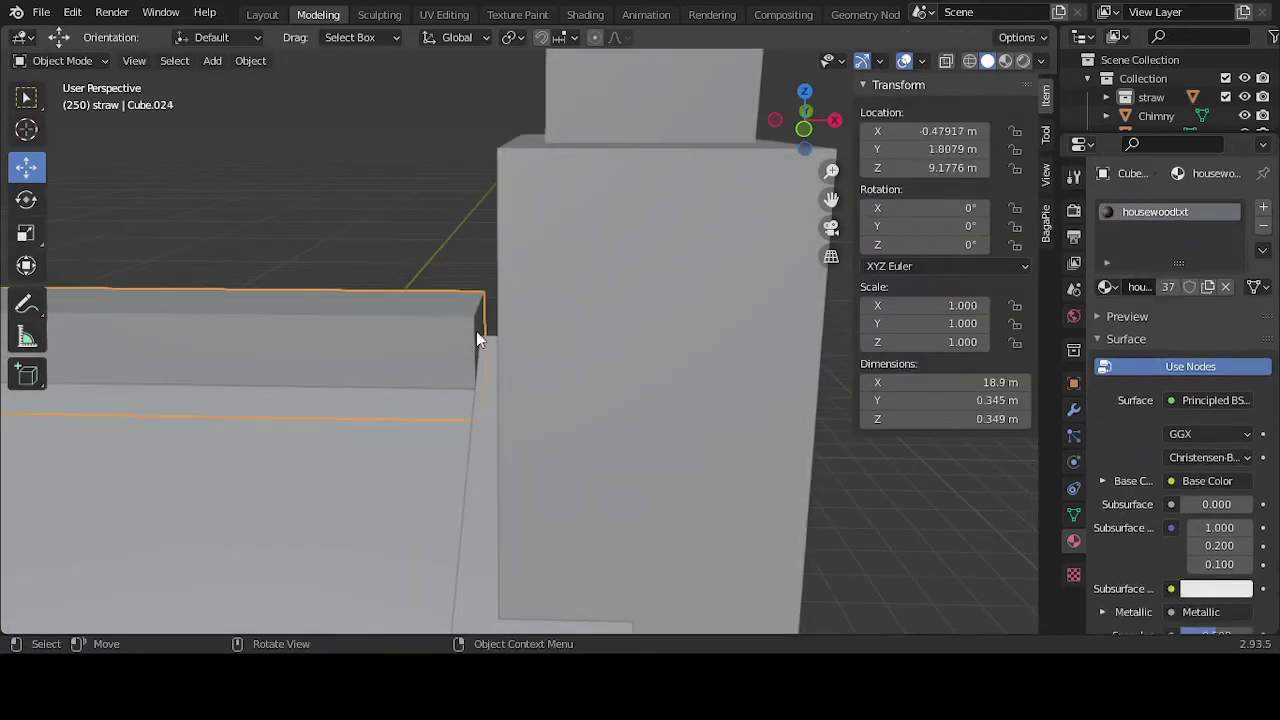
key(Tab)
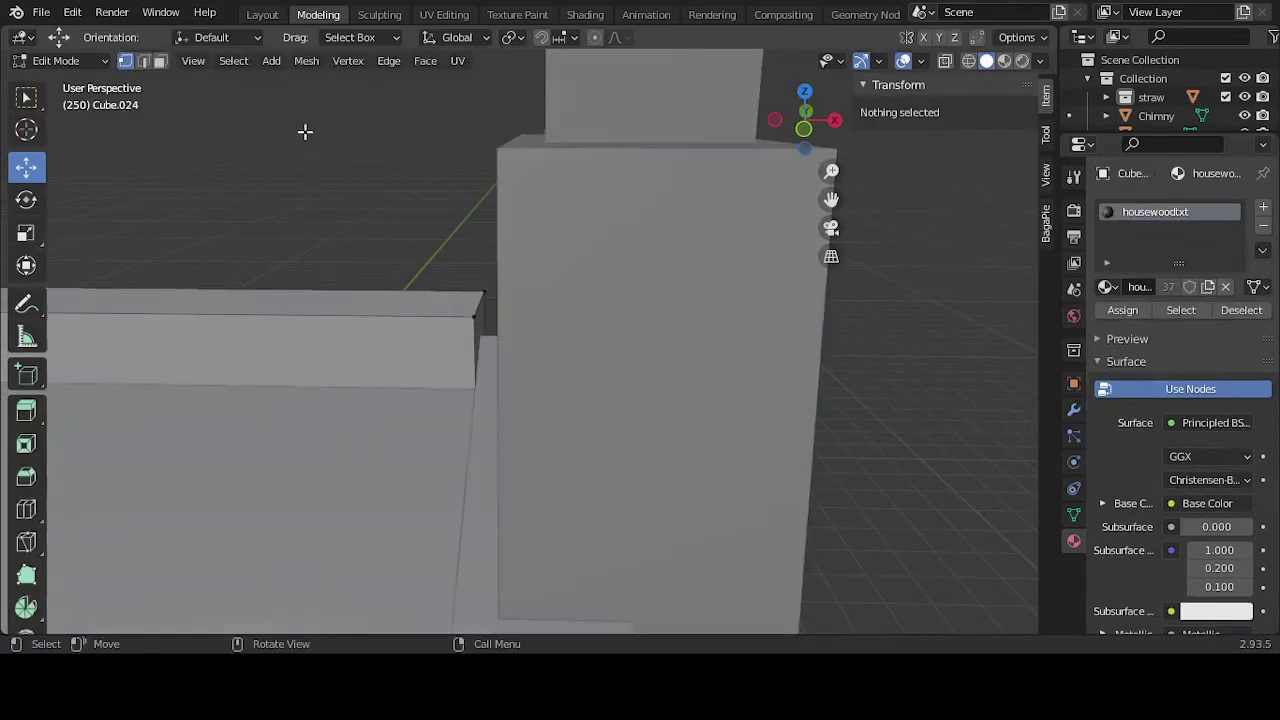
click(480, 350)
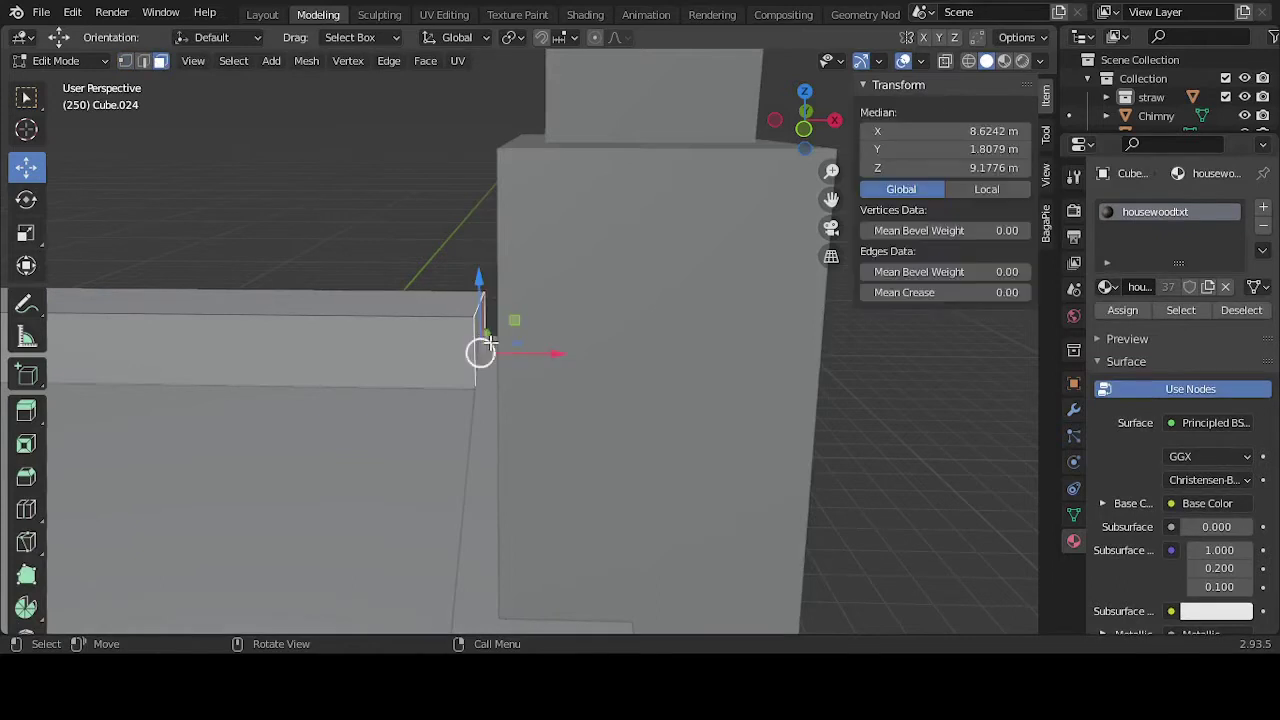
key(g)
key(x)
click(543, 353)
Step: Extend the ridge beam's end face about 0.038 m further along X toward the chimney and clear the selection
middle_drag(543, 353, 574, 363)
key(g)
key(x)
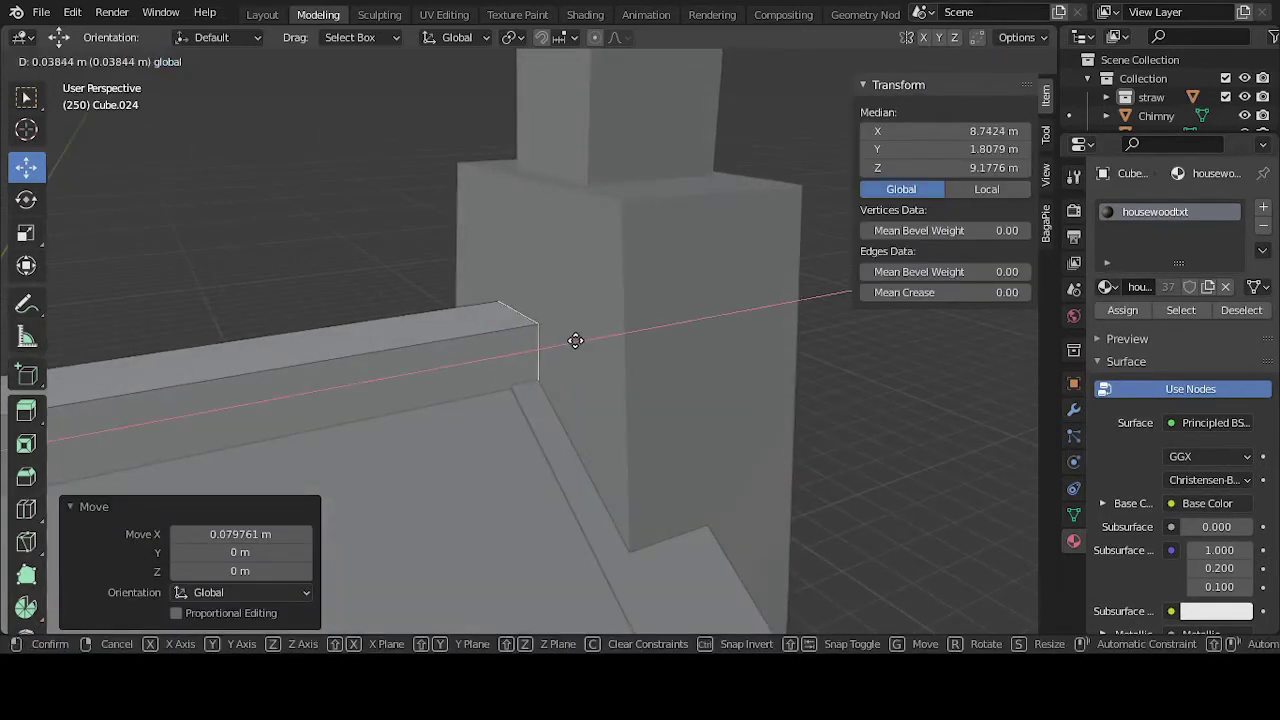
click(576, 341)
scroll(769, 357, down, 3)
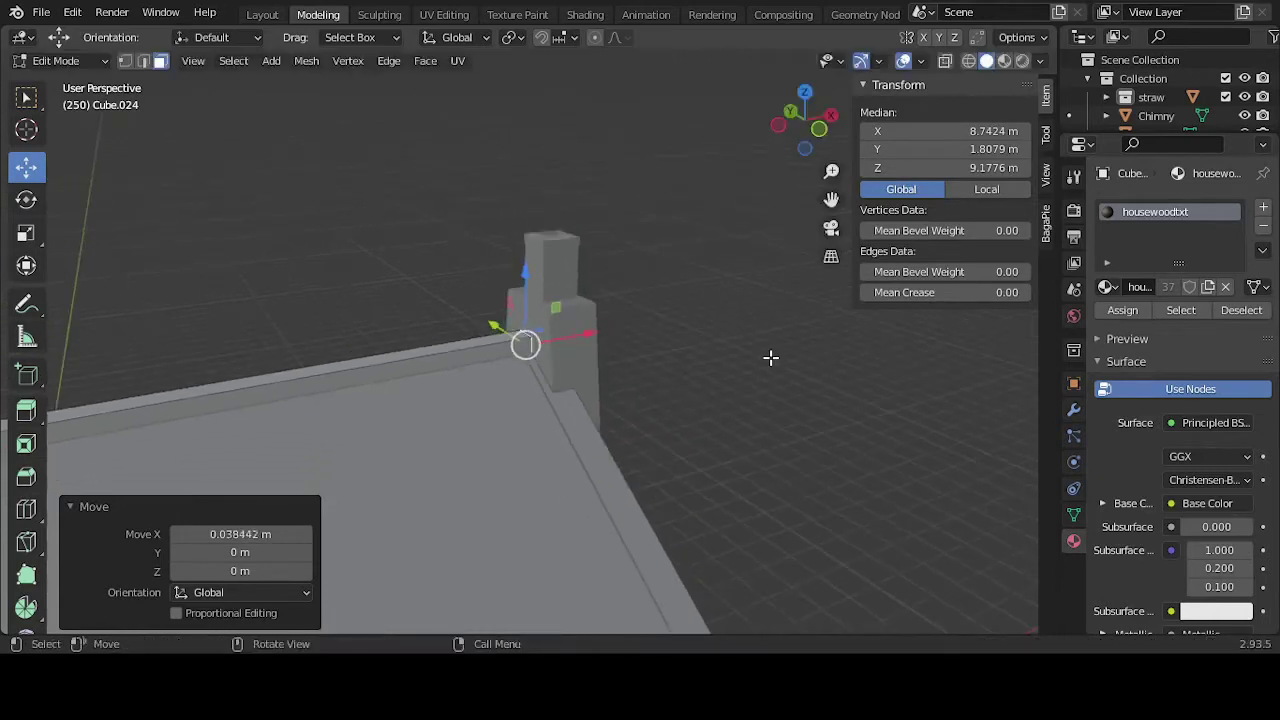
click(706, 340)
Step: Return to Object Mode, check the ridge beam at the opposite gable, and view the house in material preview
scroll(684, 358, down, 3)
scroll(684, 358, down, 3)
middle_drag(600, 390, 722, 274)
key(Tab)
scroll(553, 473, up, 6)
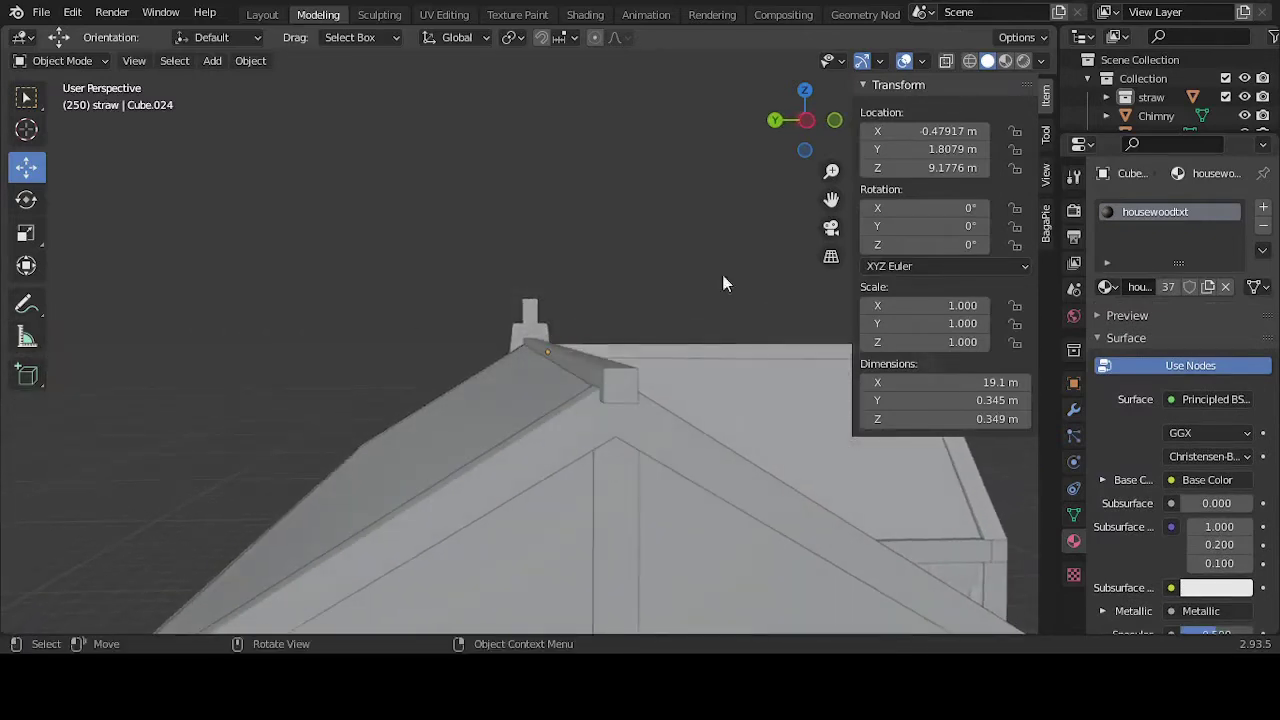
click(997, 61)
scroll(776, 200, down, 5)
middle_drag(776, 200, 660, 218)
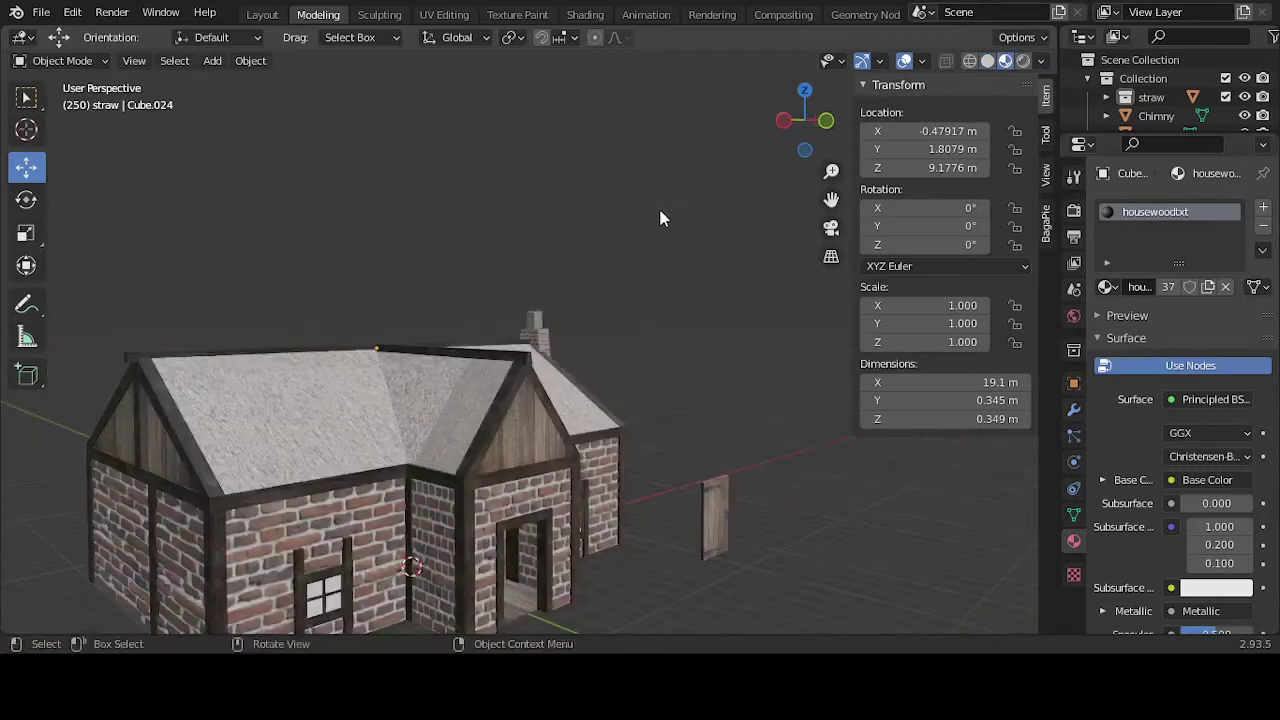
Step: Save the Blender file and view the house's roof from above
click(41, 12)
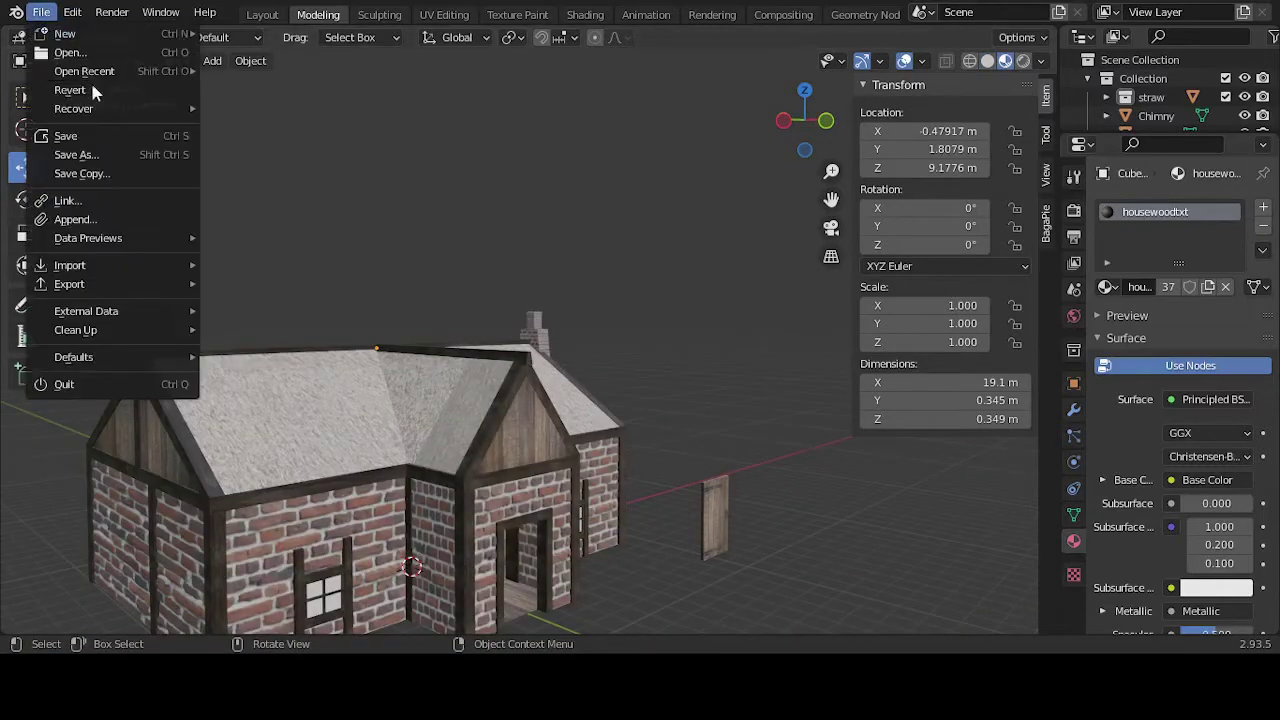
click(116, 135)
middle_drag(391, 157, 331, 388)
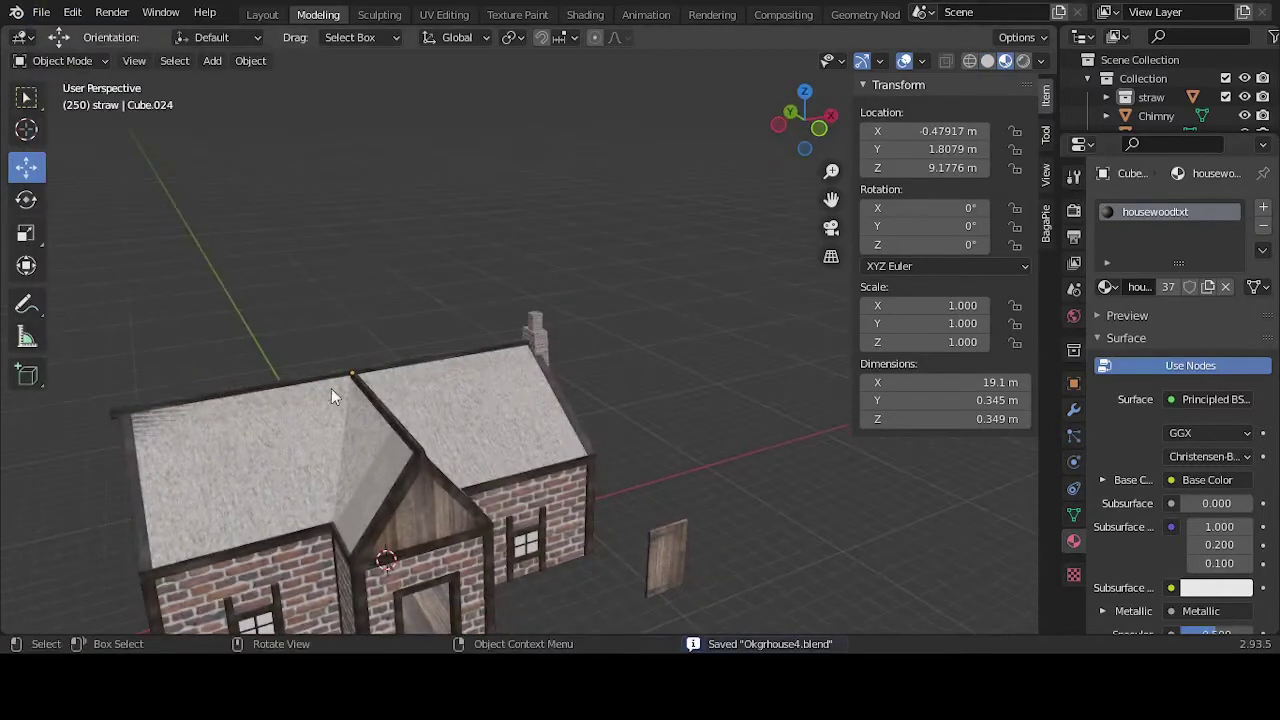
Step: Select the roof and the front doorway frame in turn and examine the house from below and from above
click(300, 429)
middle_drag(300, 429, 383, 311)
scroll(383, 311, up, 2)
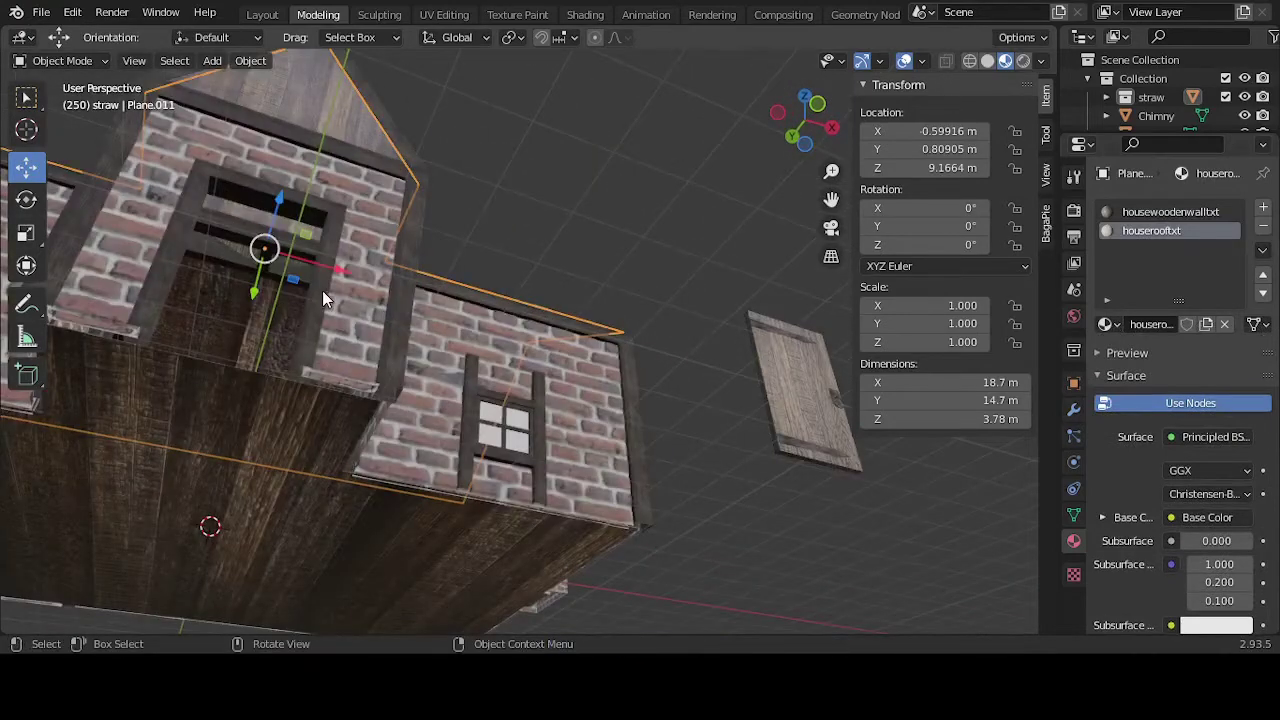
click(292, 228)
middle_drag(510, 214, 521, 215)
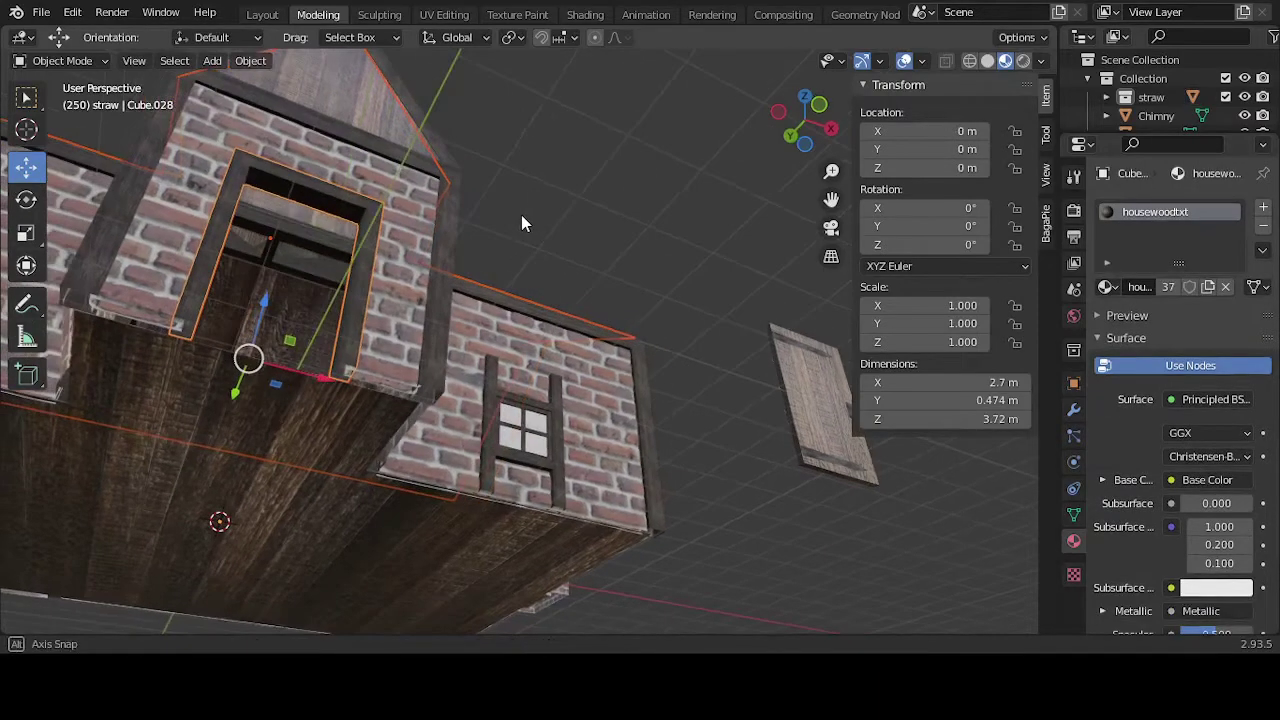
click(292, 262)
middle_drag(316, 256, 386, 394)
scroll(386, 394, down, 4)
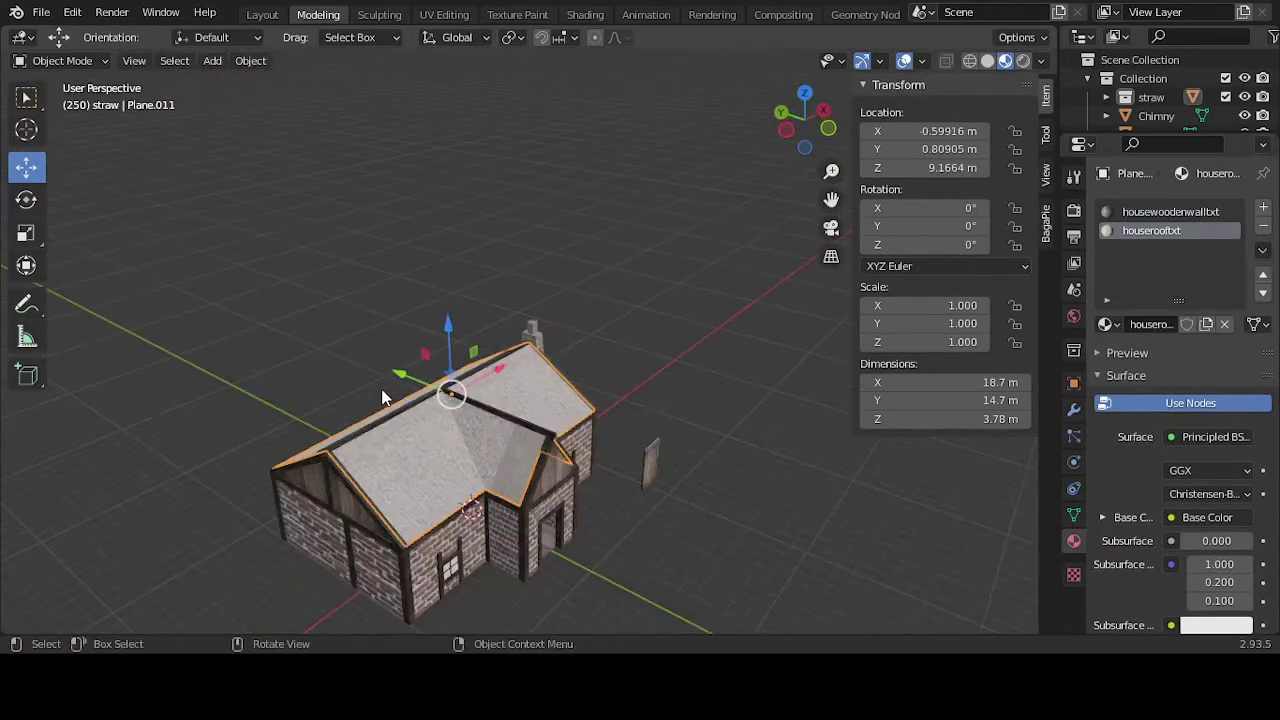
click(380, 474)
middle_drag(472, 455, 626, 355)
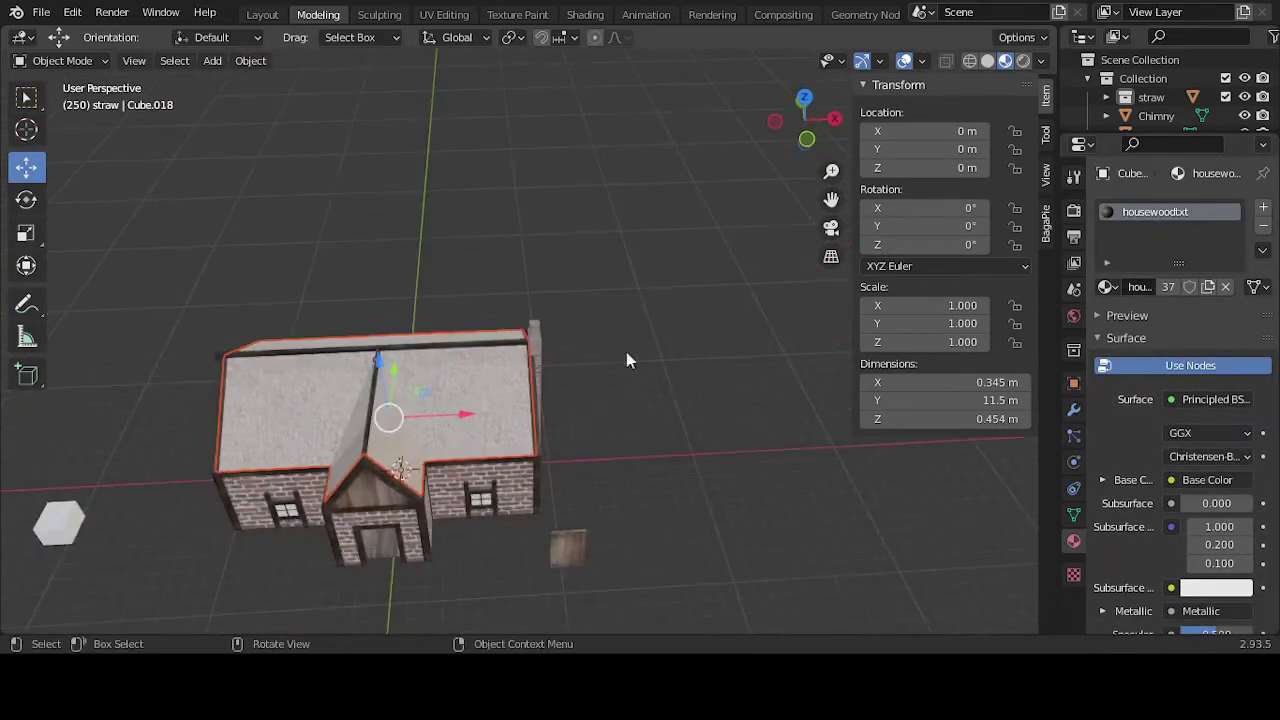
scroll(434, 400, down, 1)
Step: Select the roof and raise it about 10.6 m along Z, clear of the house
click(436, 398)
middle_drag(463, 400, 600, 360)
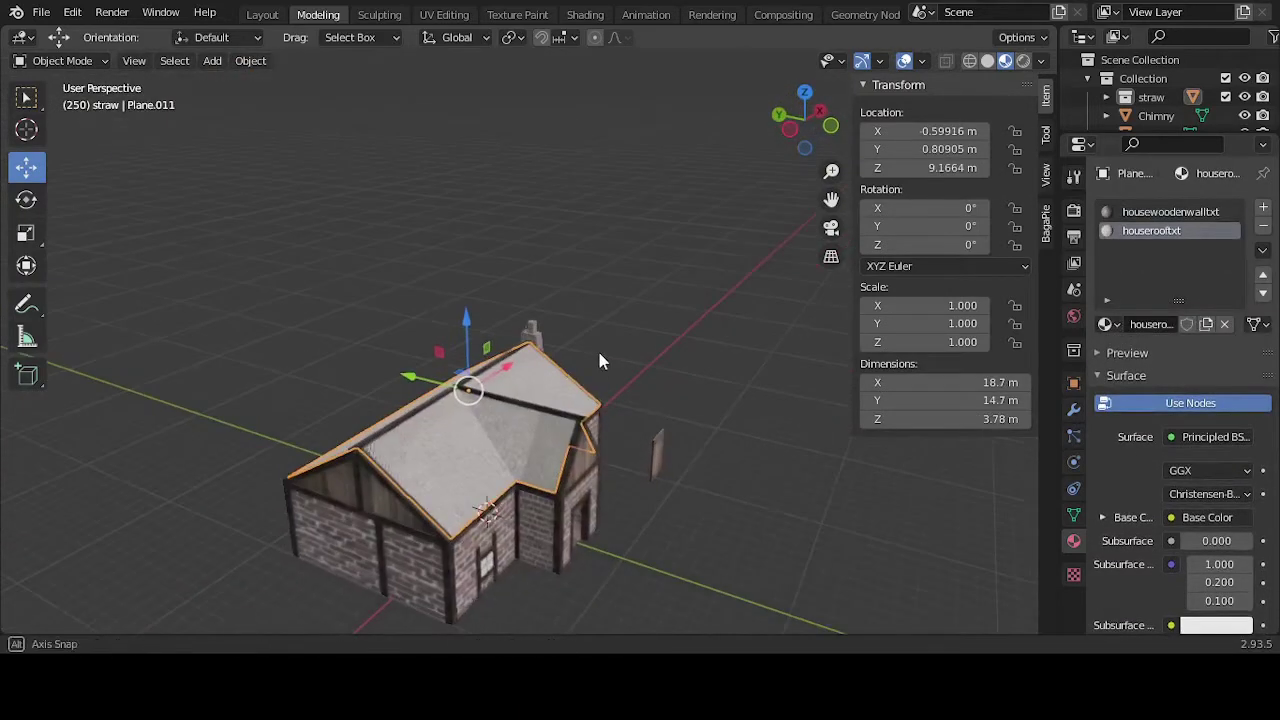
scroll(477, 381, up, 3)
drag(412, 382, 390, 40)
scroll(710, 426, down, 5)
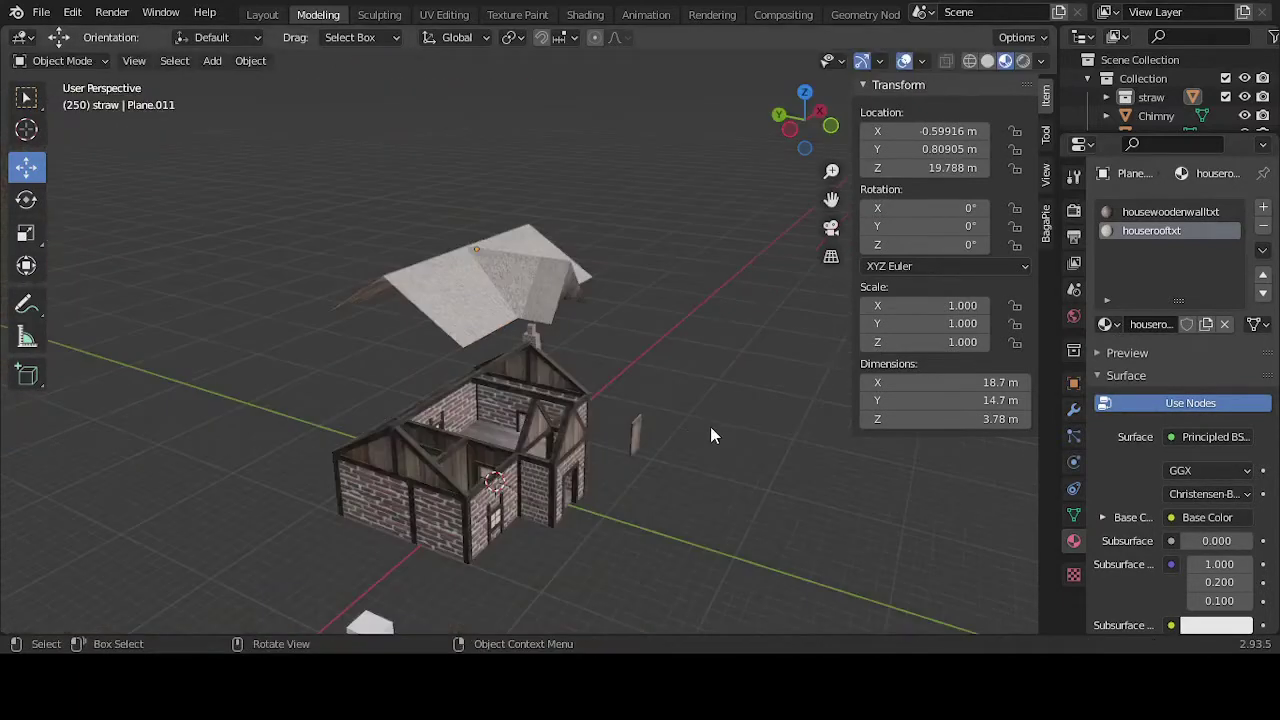
Step: Shift the raised roof about 0.68 m along X and clear the selection
middle_drag(710, 426, 673, 323)
scroll(660, 343, up, 3)
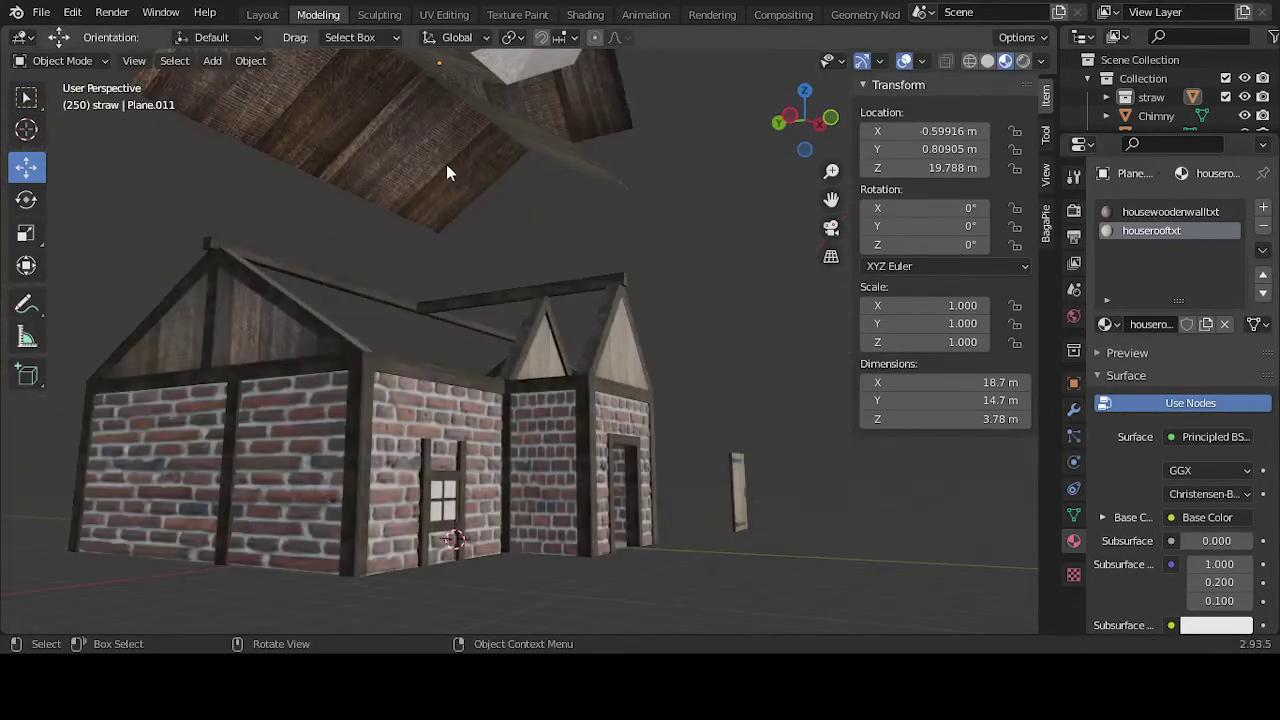
middle_drag(446, 172, 685, 358)
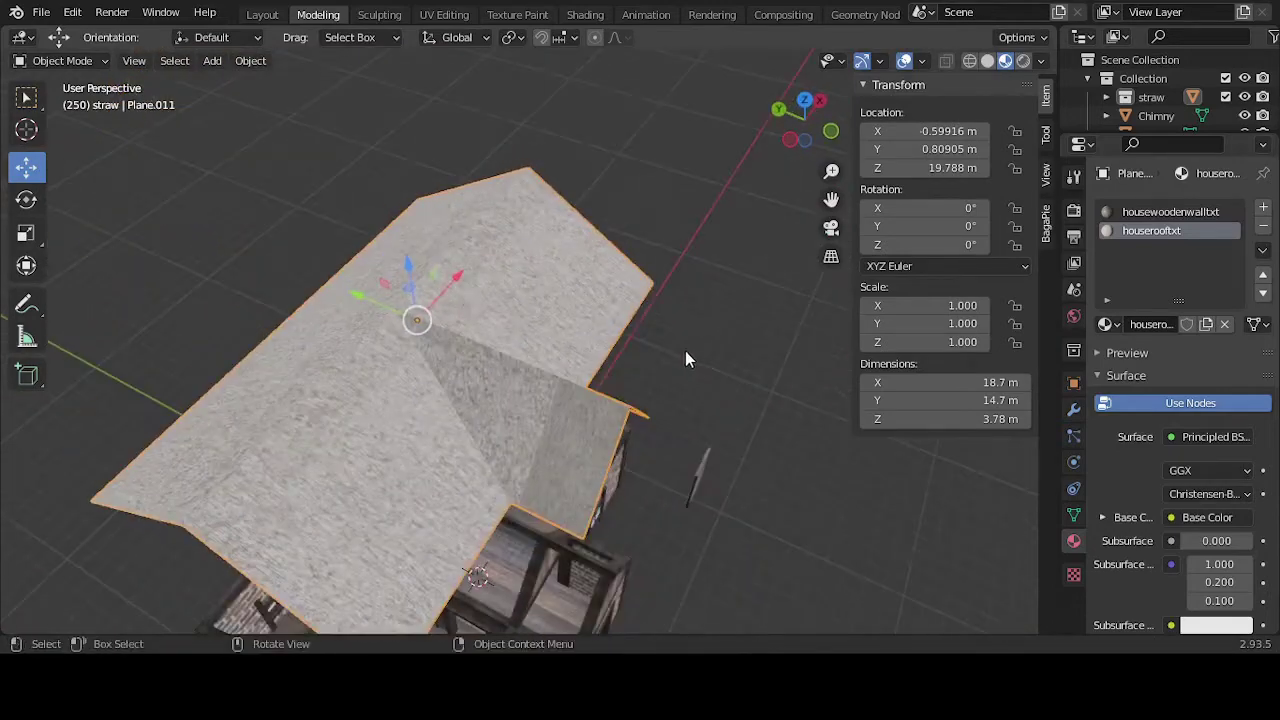
drag(455, 289, 547, 300)
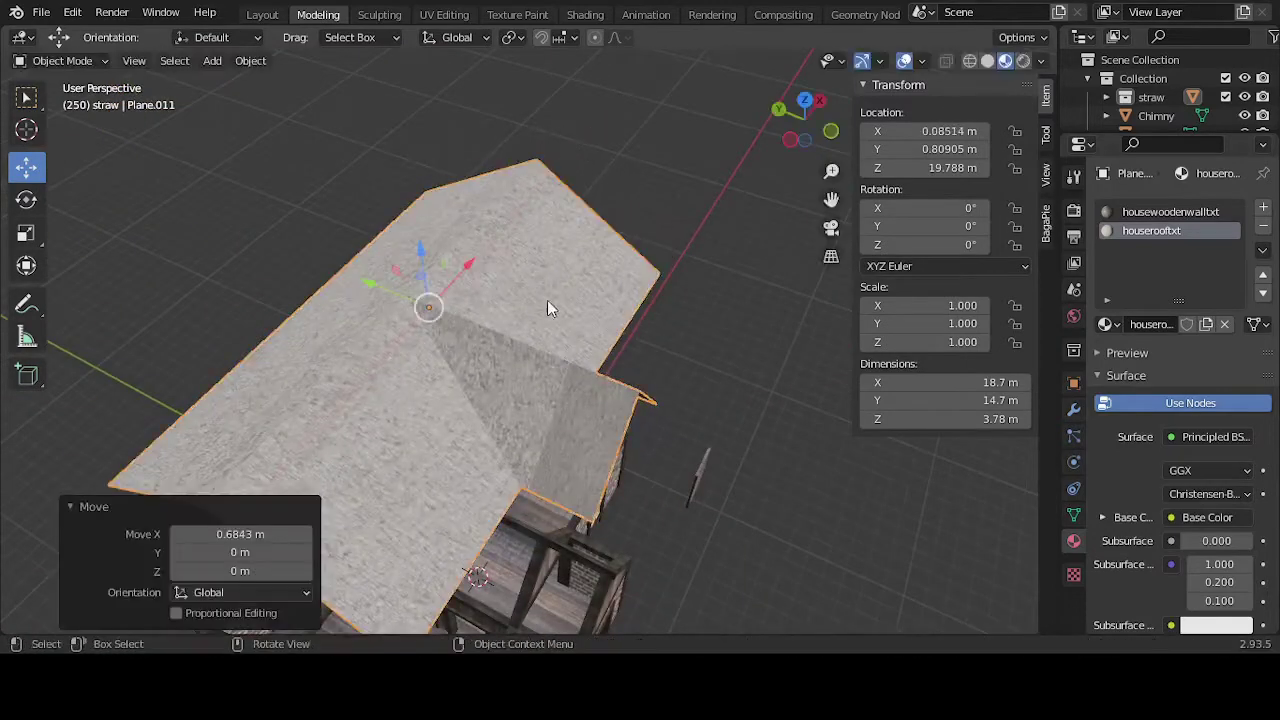
middle_drag(547, 300, 571, 318)
click(571, 318)
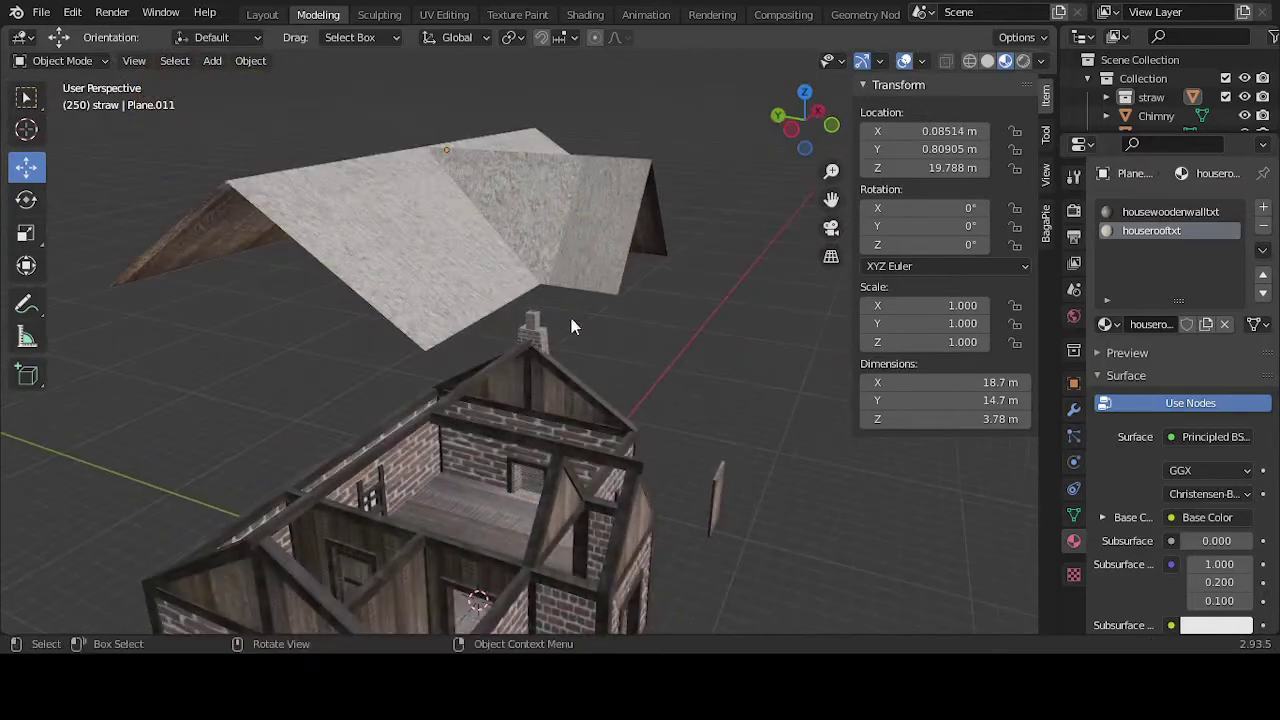
Step: Duplicate the raised roof and move the copy about 34.2 m along X, away from the house
middle_drag(458, 318, 477, 189)
click(477, 189)
middle_drag(680, 234, 577, 313)
scroll(577, 313, up, 3)
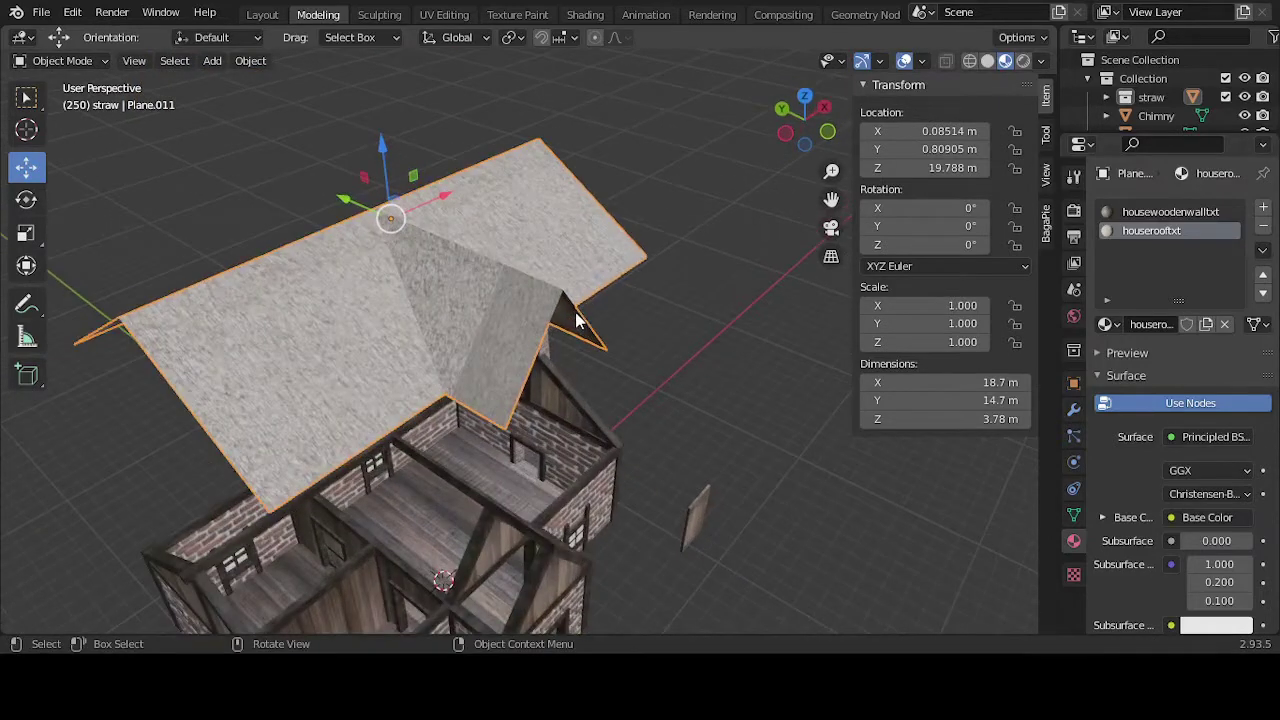
scroll(570, 252, down, 4)
scroll(570, 256, up, 2)
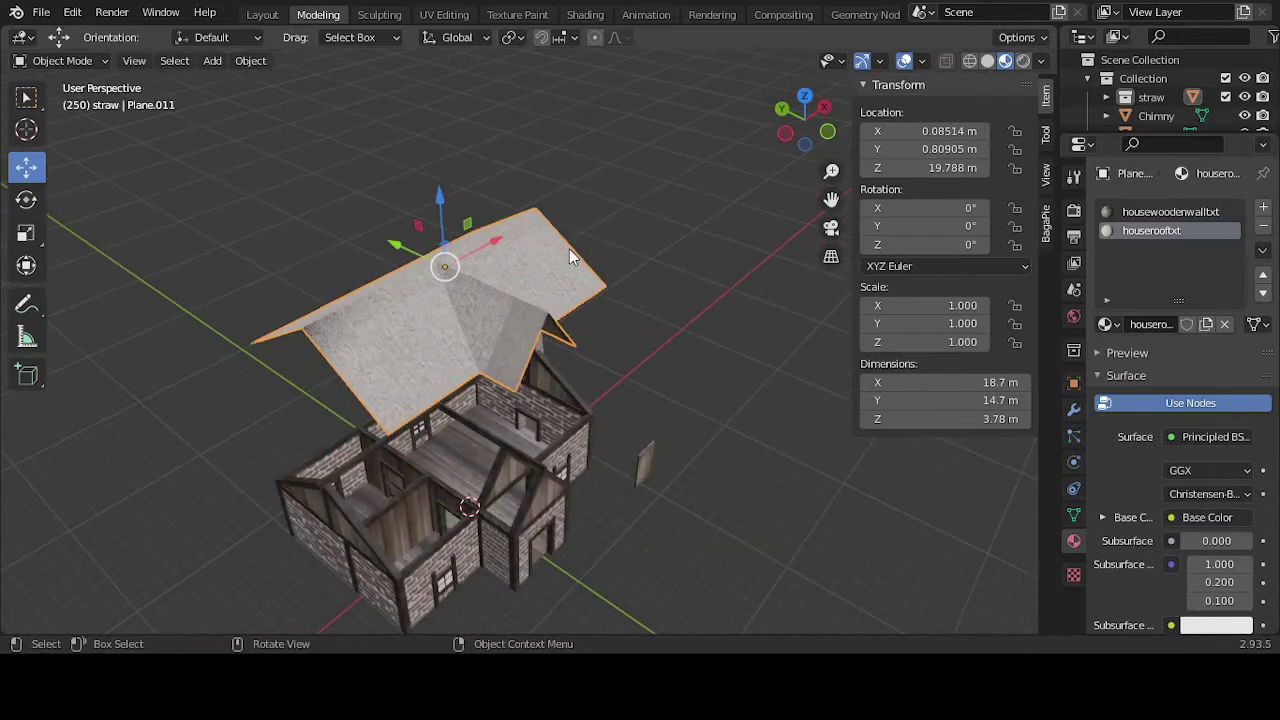
key(shift+d)
click(551, 233)
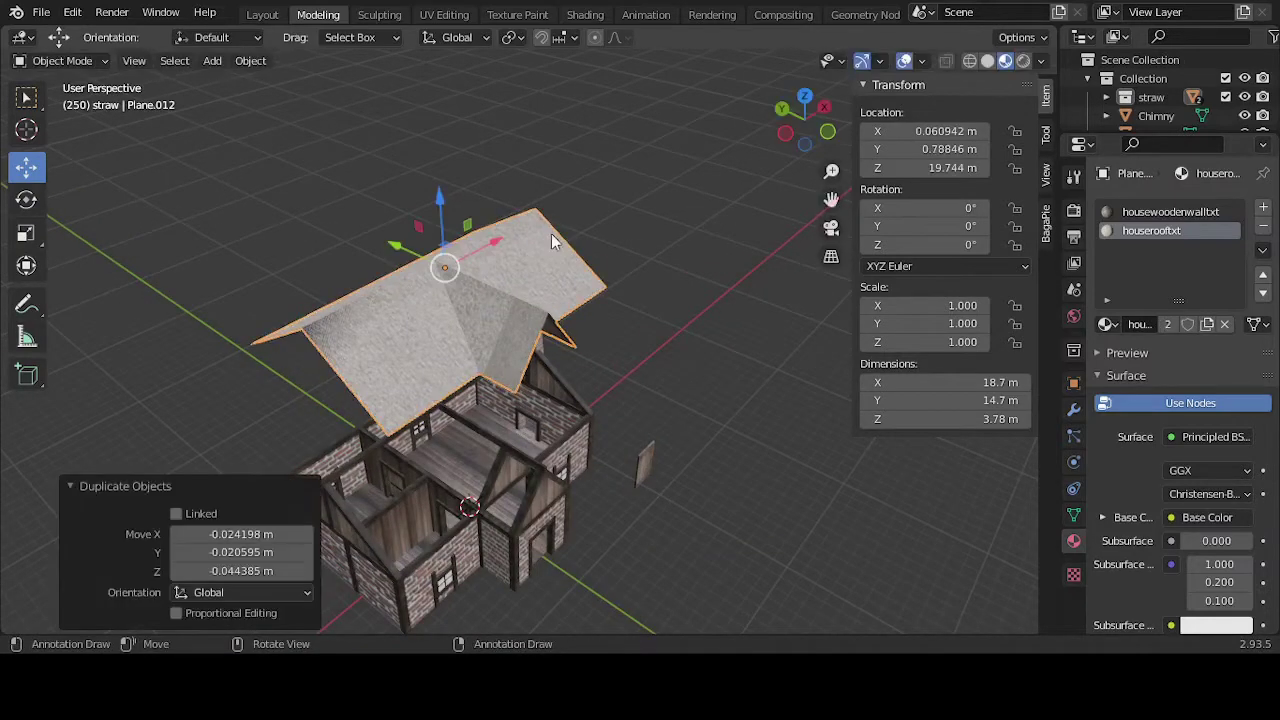
drag(491, 248, 768, 104)
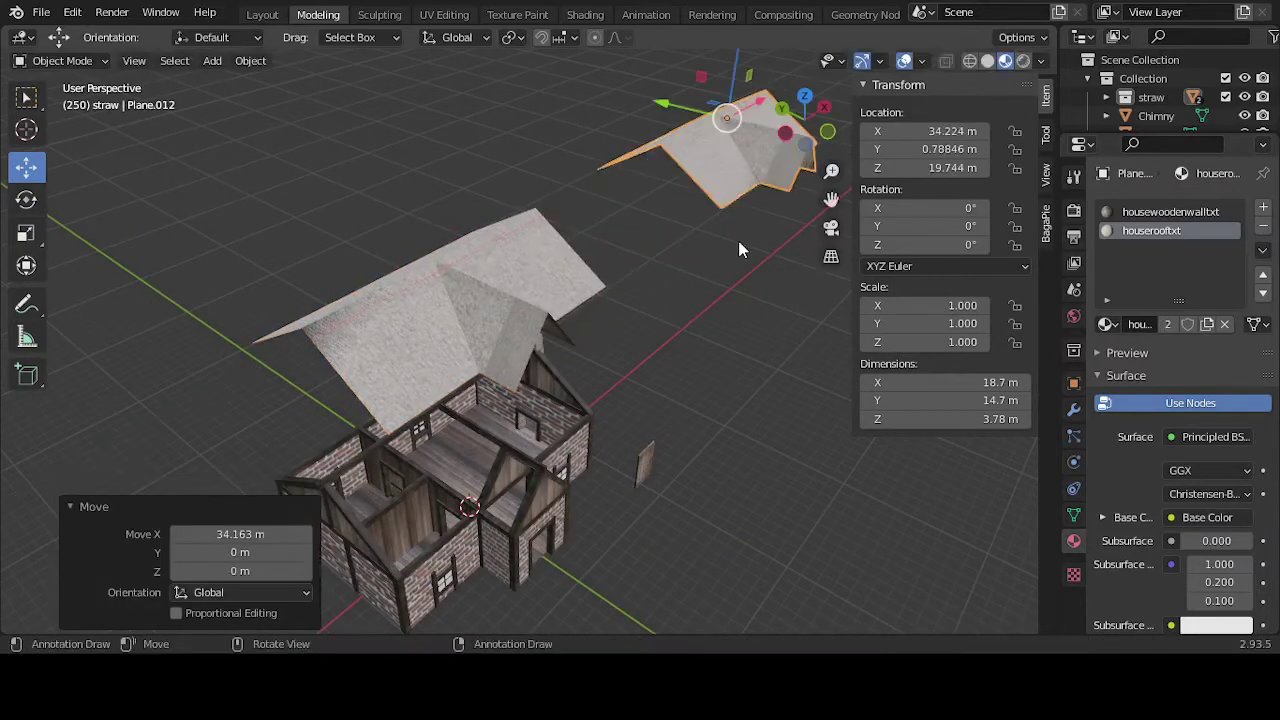
Step: Find the duplicated roof in the Outliner and rename it roof_LOD_0
scroll(1161, 100, down, 8)
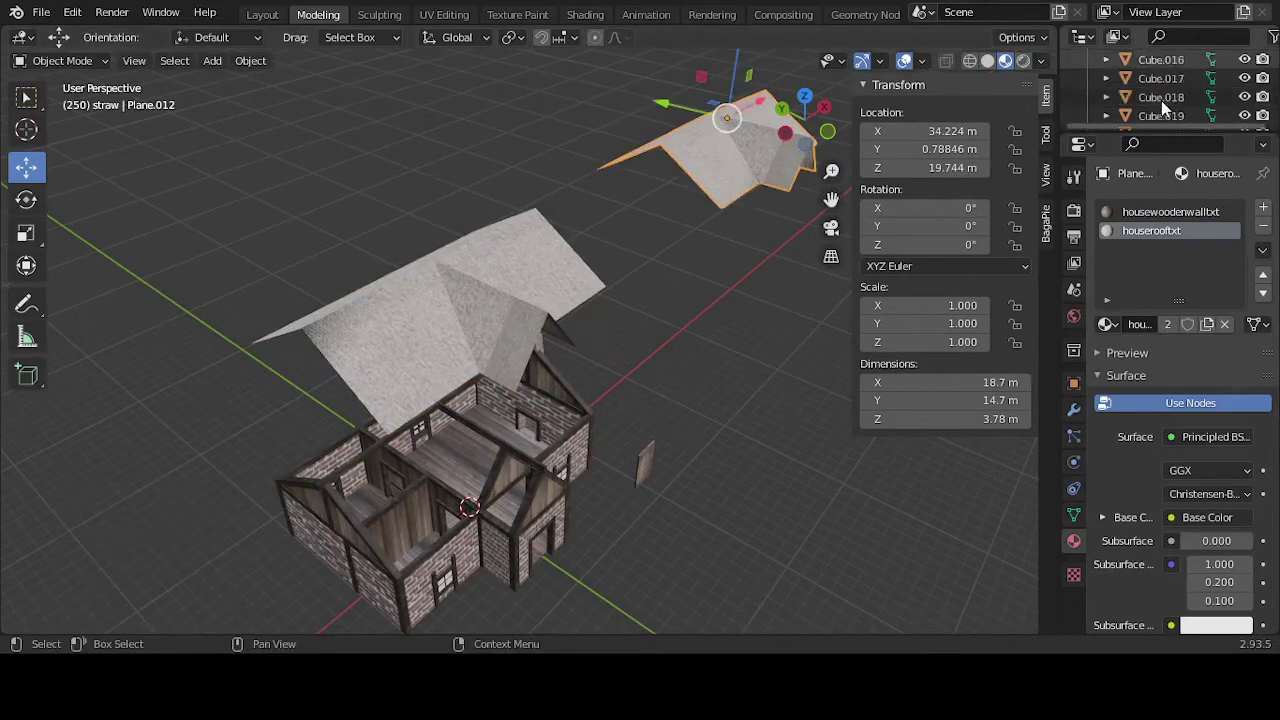
scroll(1161, 100, down, 5)
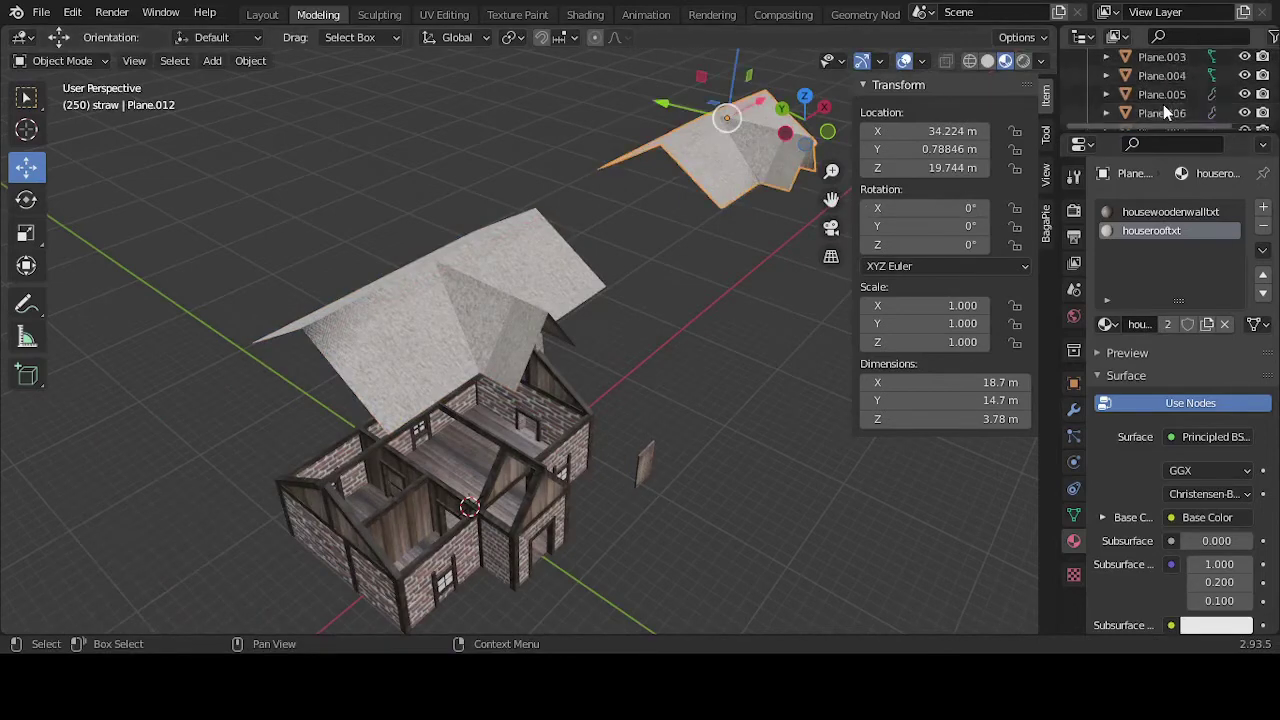
scroll(1165, 110, up, 4)
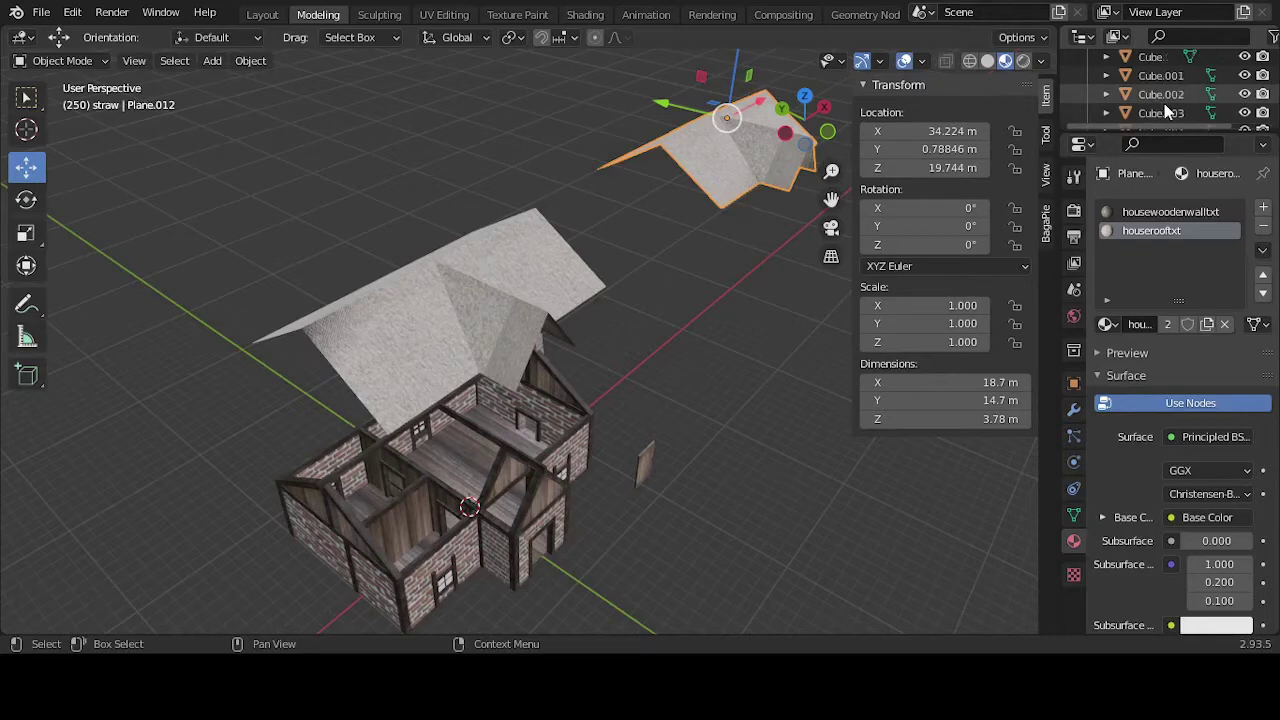
scroll(1165, 112, up, 2)
scroll(1165, 112, down, 7)
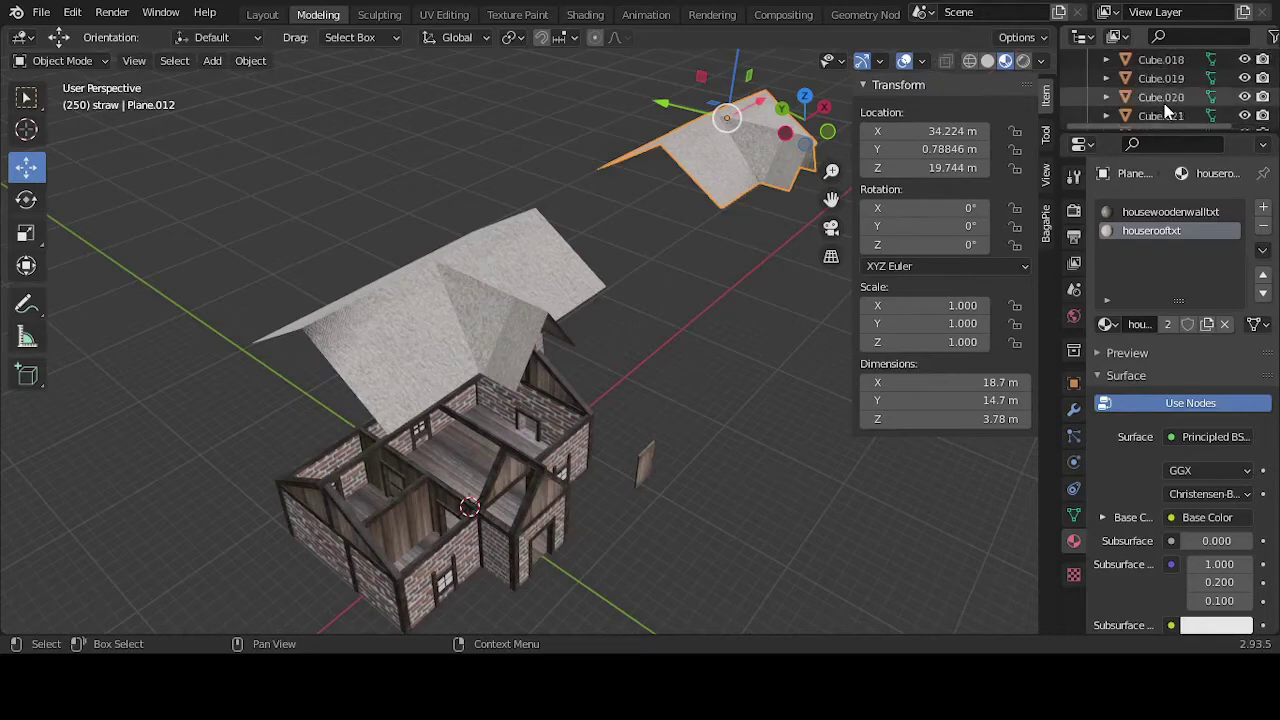
scroll(1164, 103, down, 8)
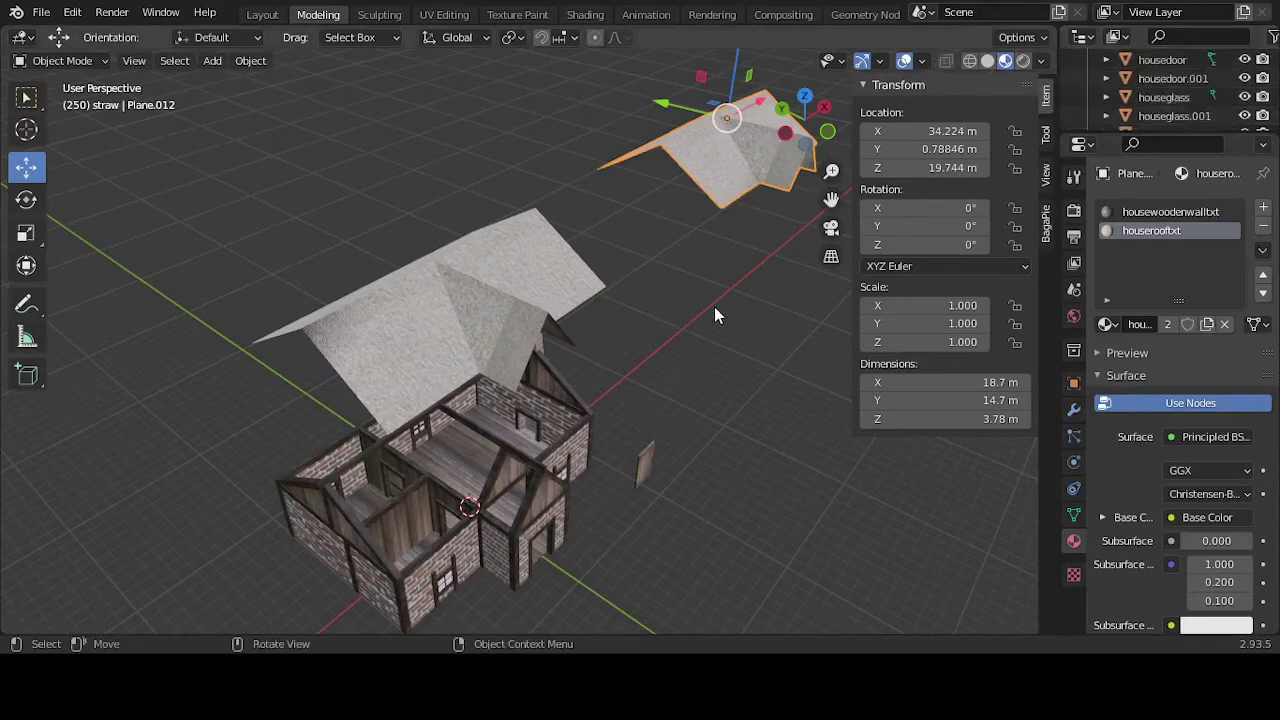
scroll(1185, 97, down, 6)
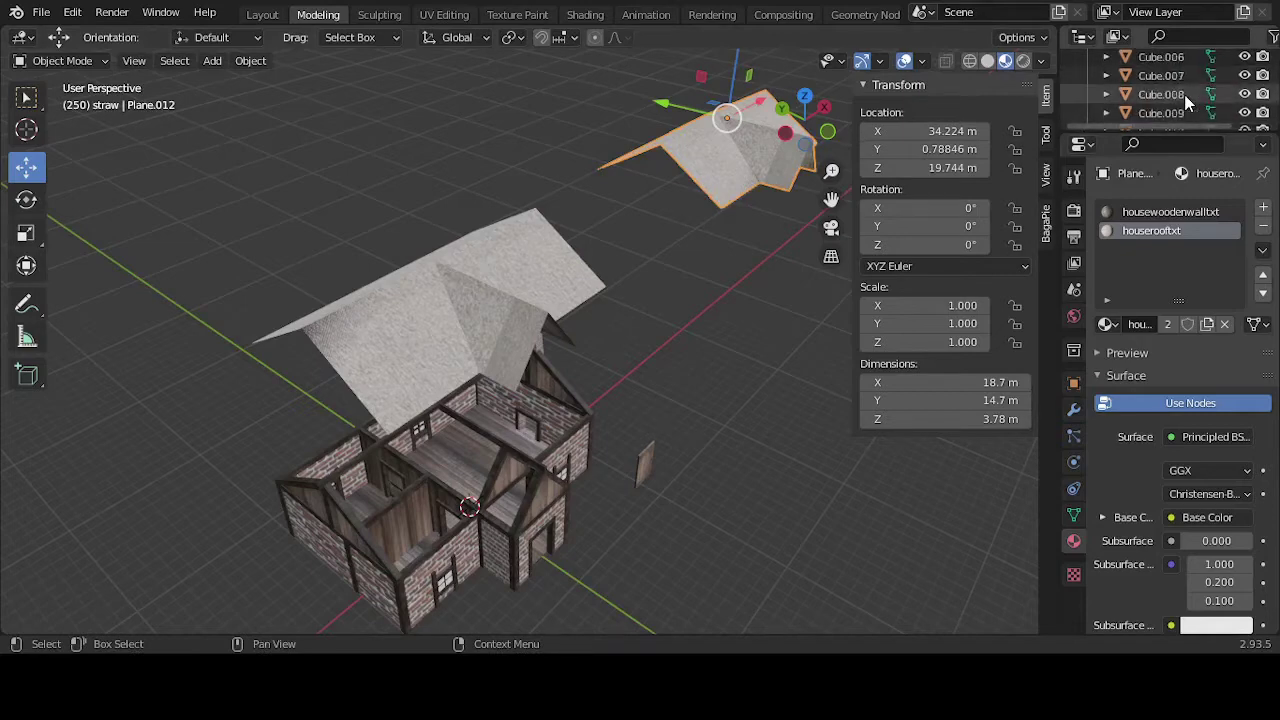
scroll(1184, 94, up, 6)
scroll(1184, 94, down, 2)
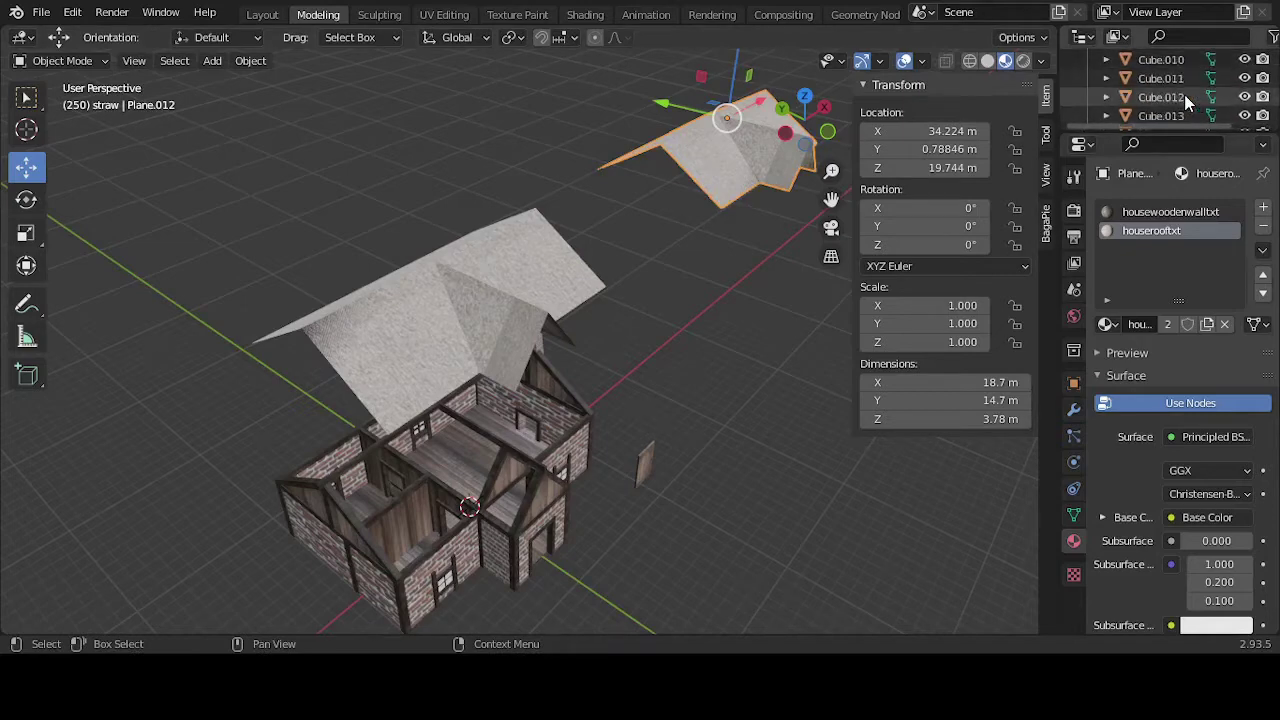
scroll(1184, 94, down, 10)
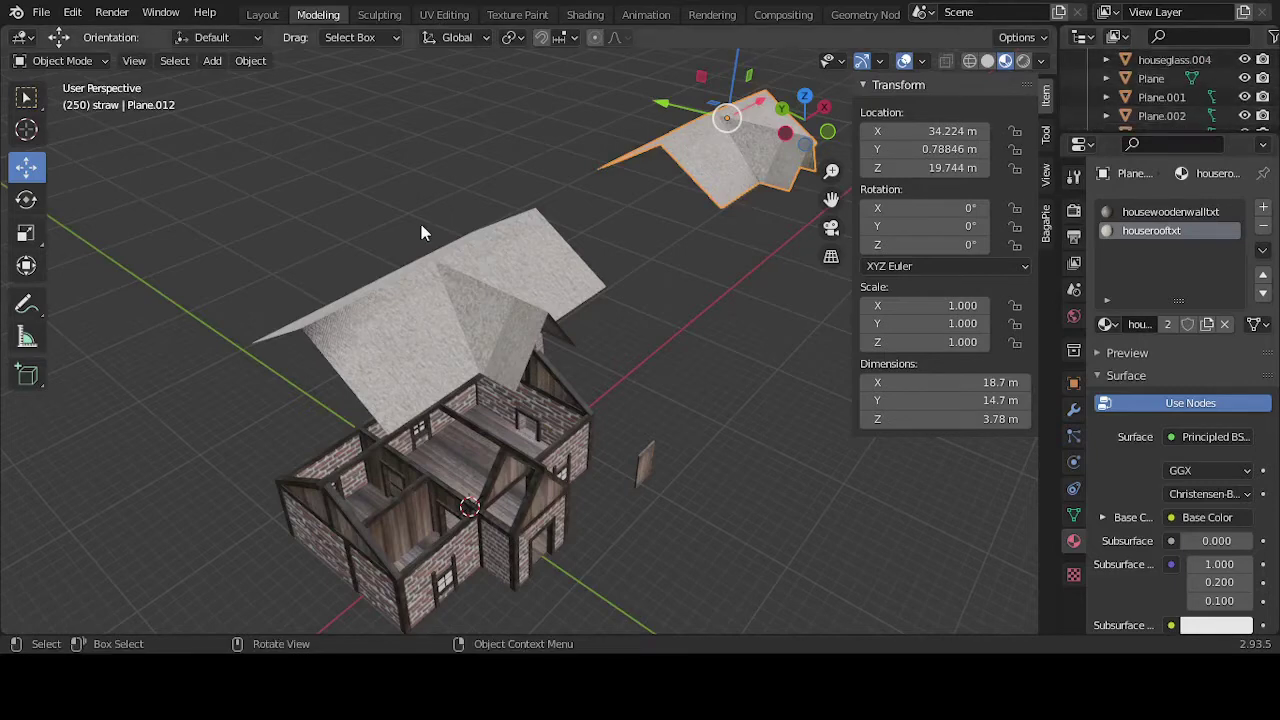
middle_drag(470, 400, 500, 395)
scroll(1180, 94, down, 5)
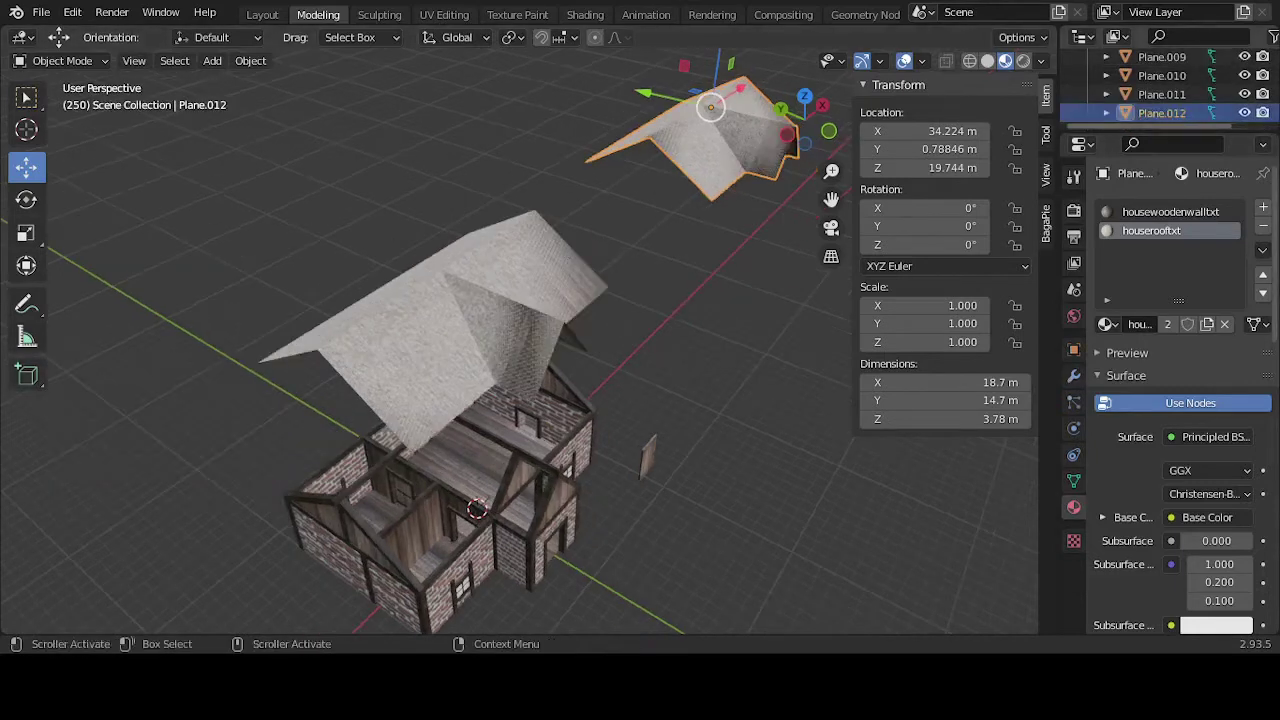
double_click(1162, 112)
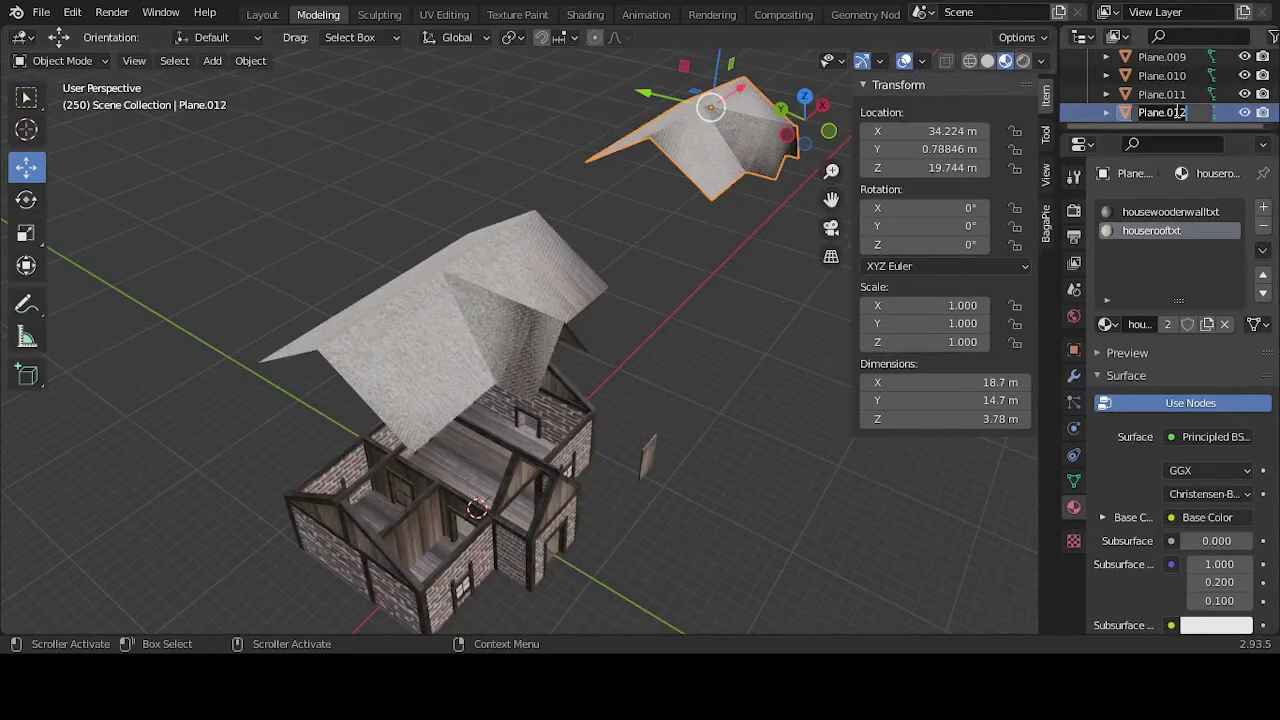
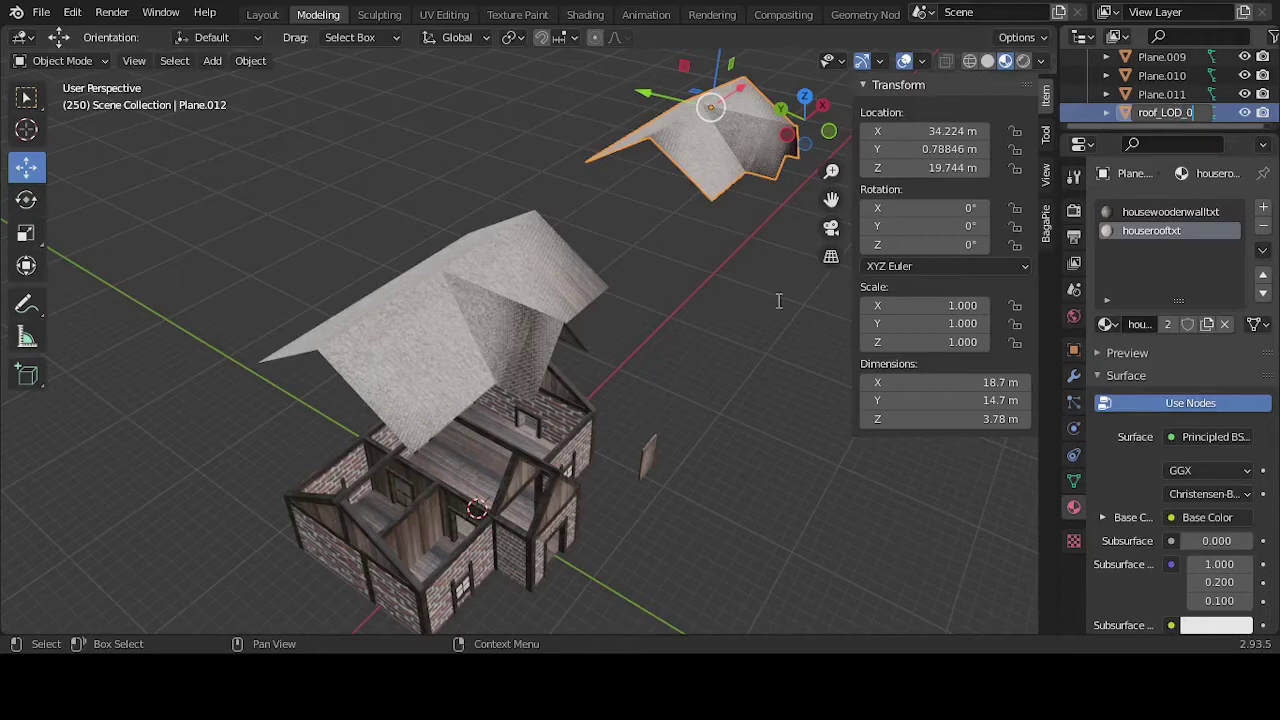
key(Return)
Step: Select roof_LOD_0, frame it in the viewport and enter Edit Mode on it
middle_drag(778, 298, 728, 286)
scroll(728, 286, down, 3)
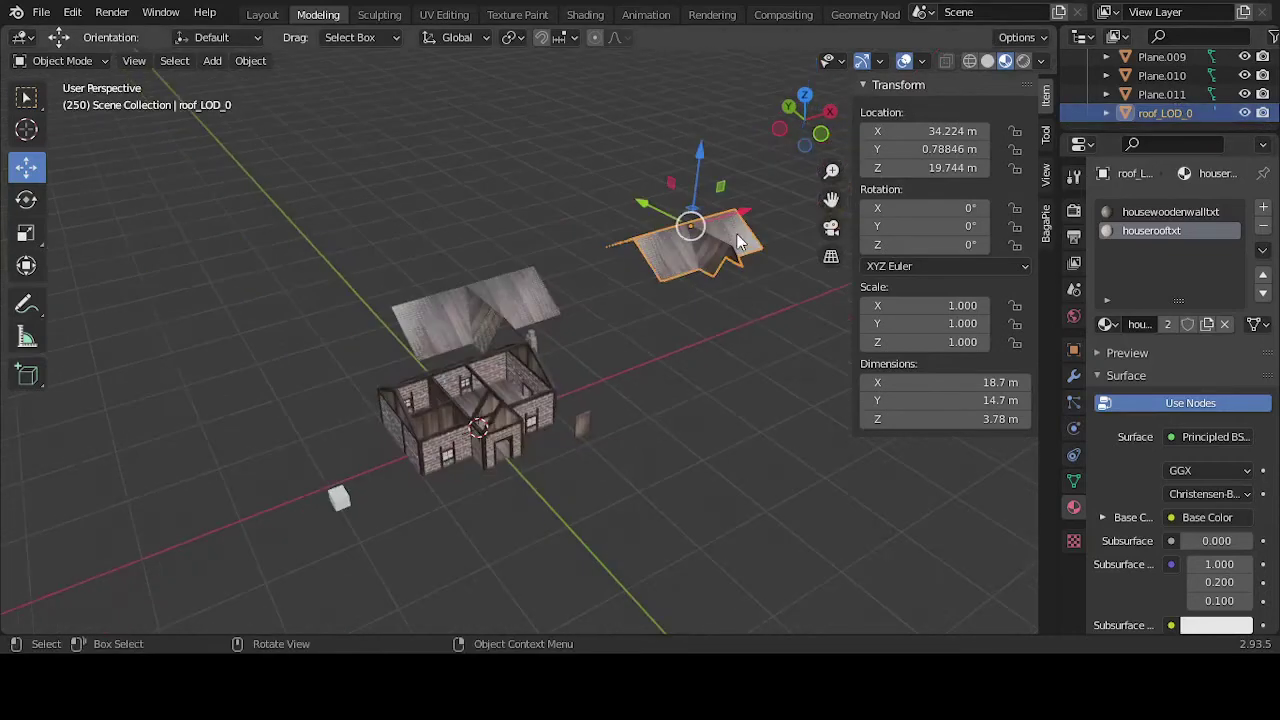
click(709, 275)
click(713, 255)
key(KP_Decimal)
middle_drag(727, 312, 755, 320)
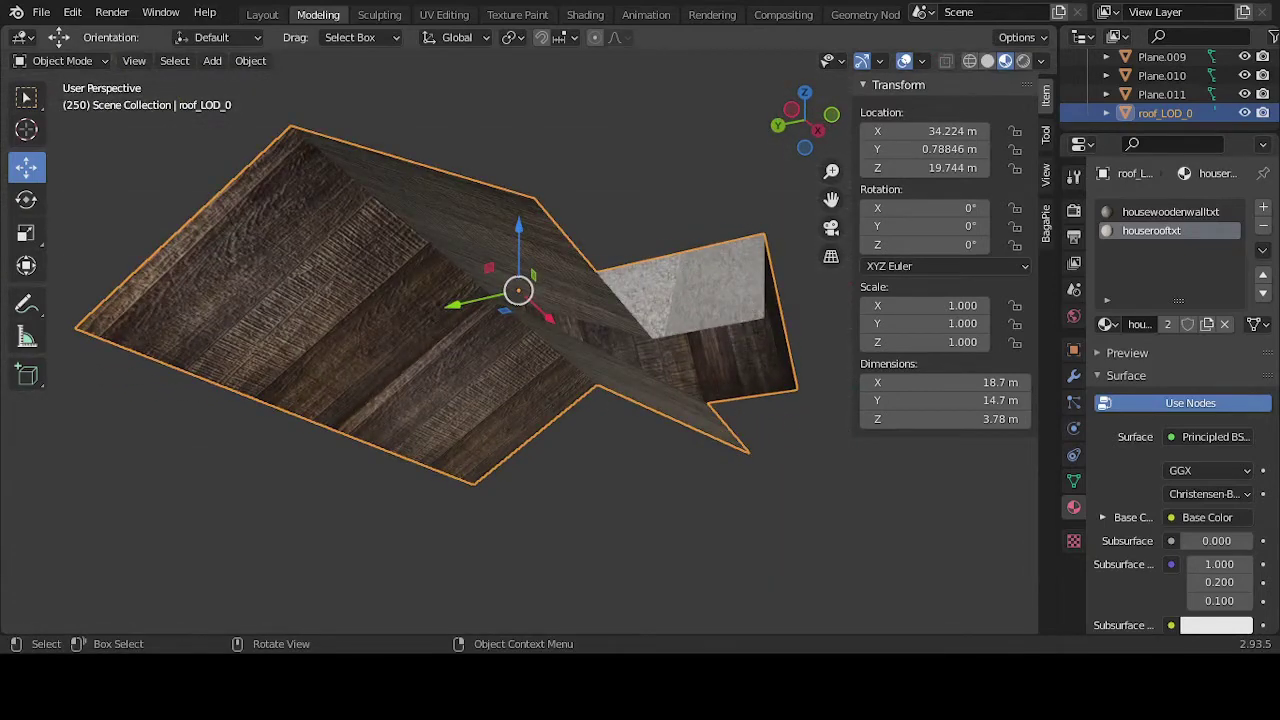
key(Tab)
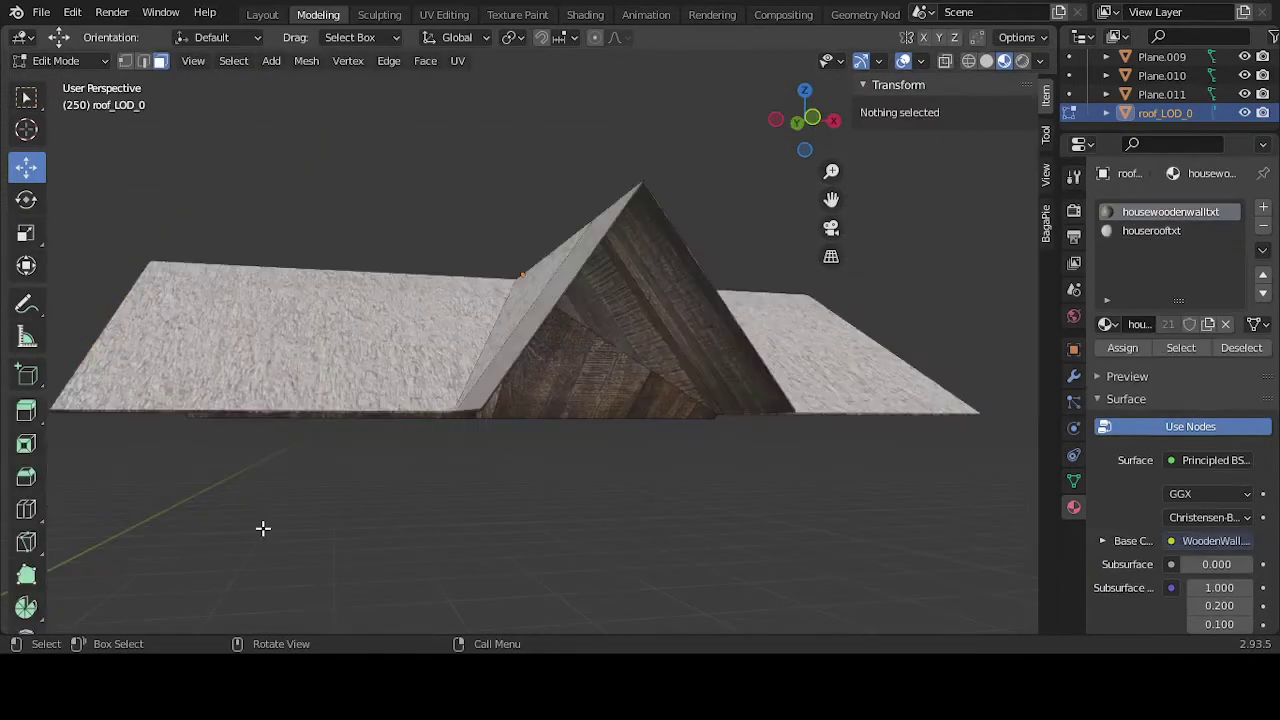
Step: Select all the wooden underside faces of roof_LOD_0, on both main slopes and the front gable wing
middle_drag(300, 437, 385, 460)
scroll(418, 510, down, 3)
scroll(380, 506, down, 4)
middle_drag(316, 403, 513, 377)
scroll(411, 420, up, 3)
scroll(489, 474, up, 4)
scroll(513, 377, up, 3)
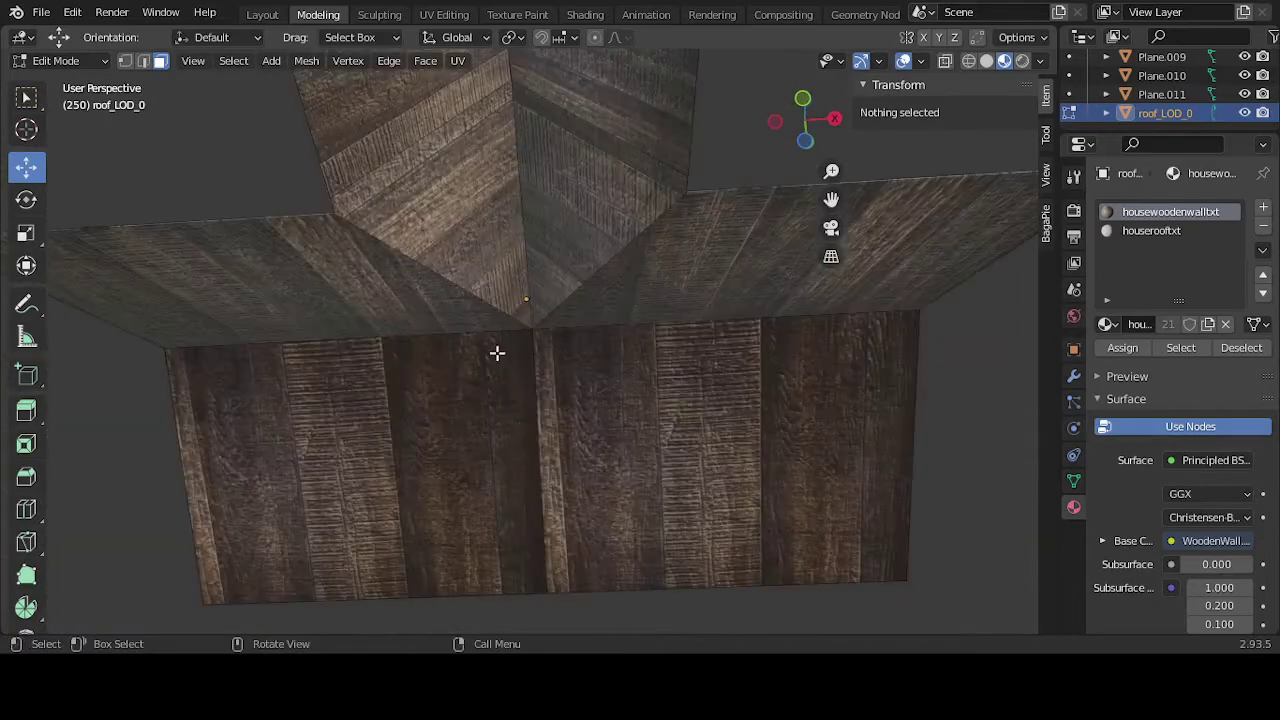
click(466, 323)
shift+click(501, 230)
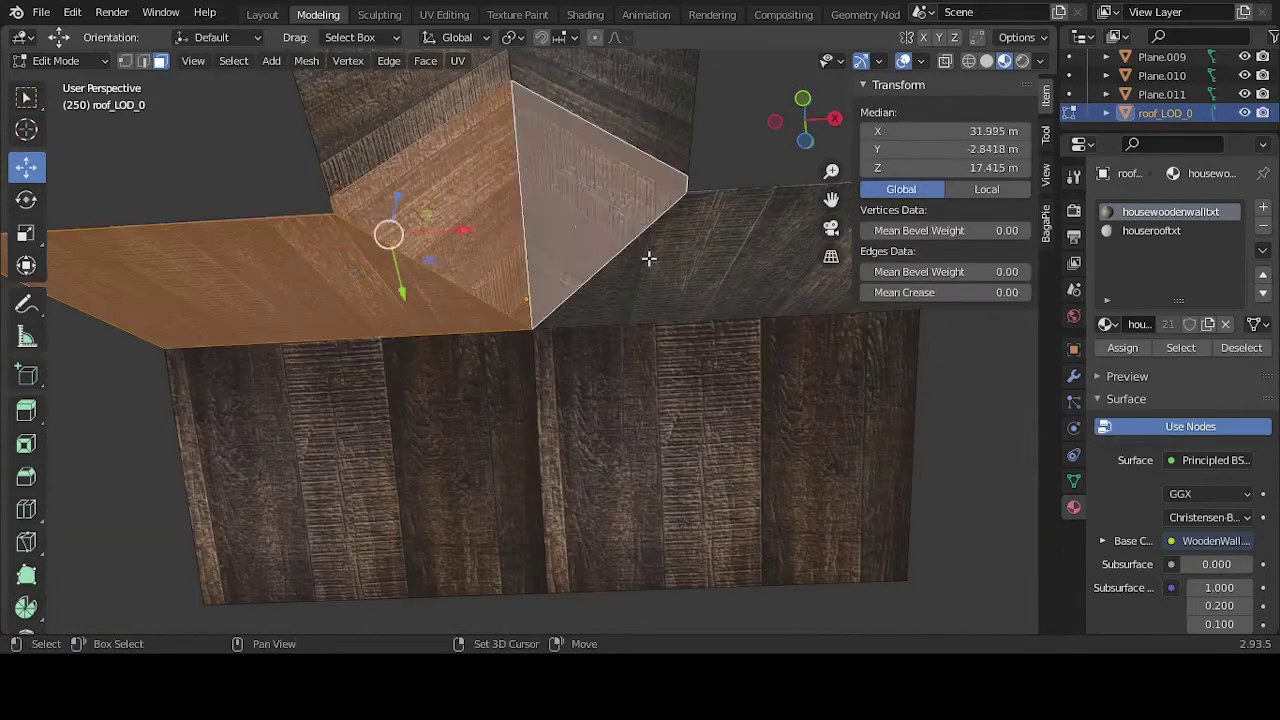
shift+click(640, 220)
shift+click(620, 100)
shift+click(423, 103)
shift+click(506, 403)
shift+click(630, 460)
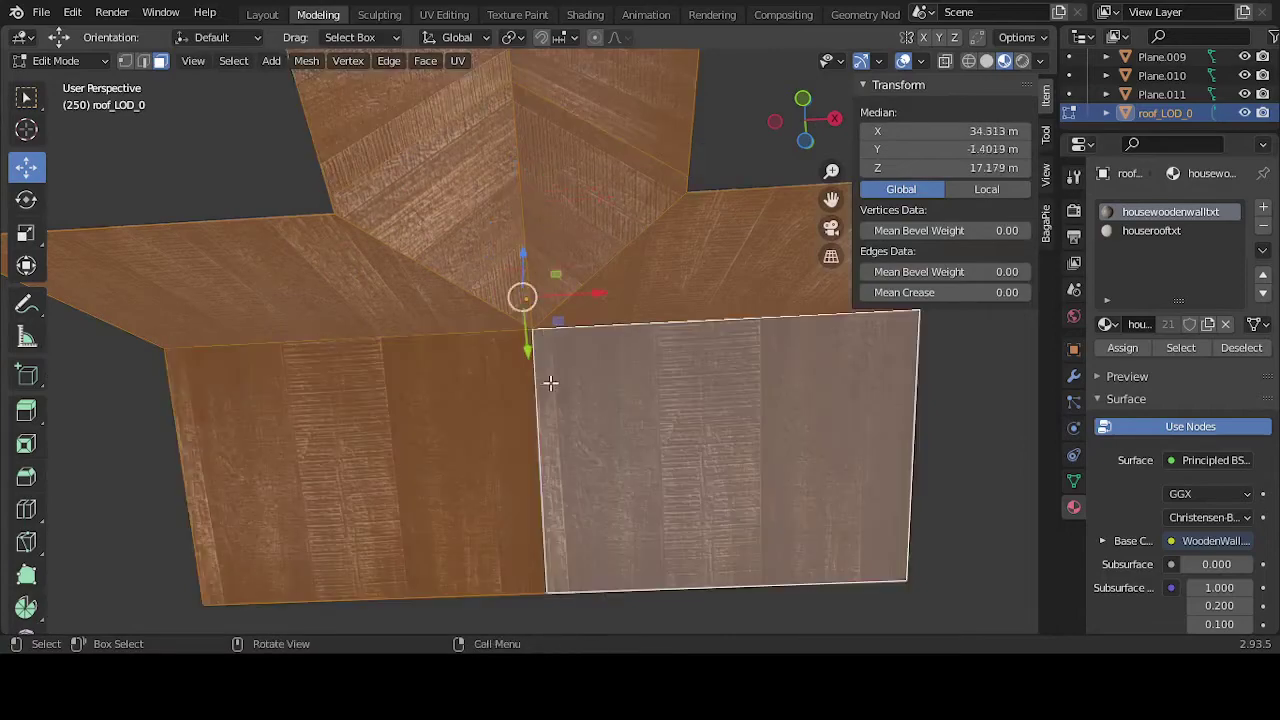
Step: Shift the selected underside faces of roof_LOD_0 slightly along Z and clear the selection
middle_drag(630, 460, 465, 463)
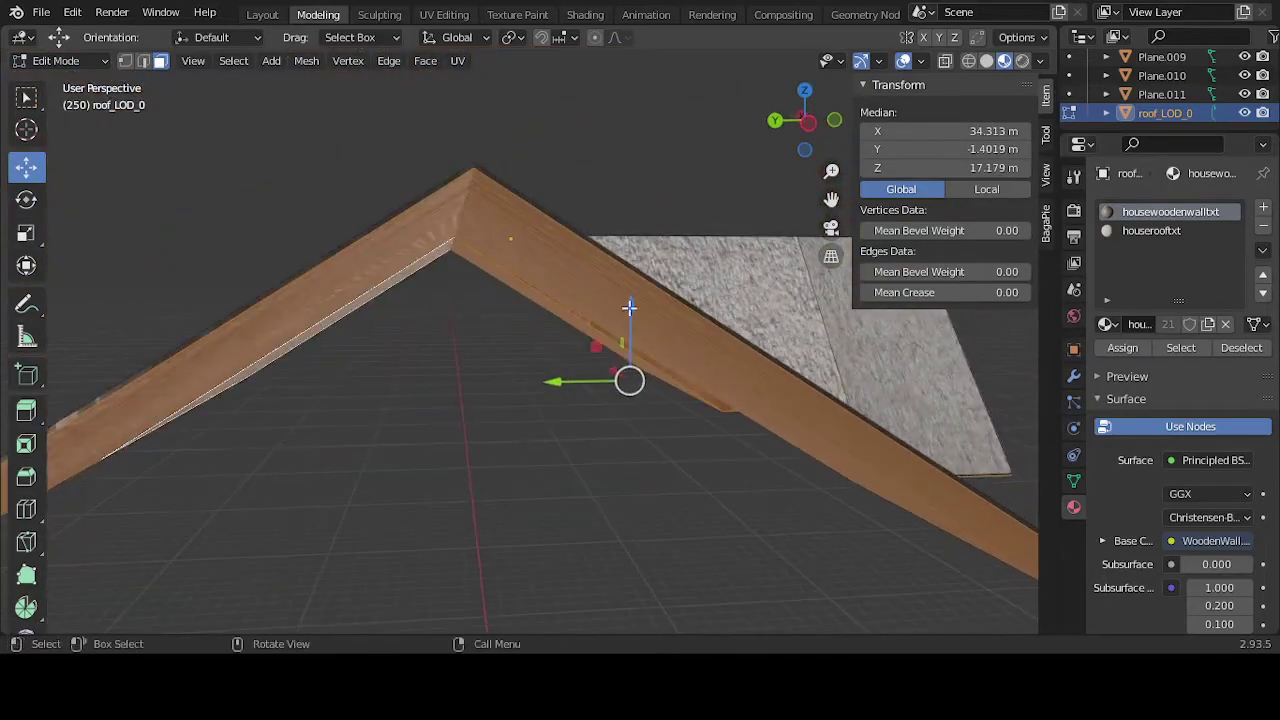
drag(632, 306, 630, 313)
middle_drag(471, 383, 634, 447)
middle_drag(506, 451, 677, 471)
click(529, 503)
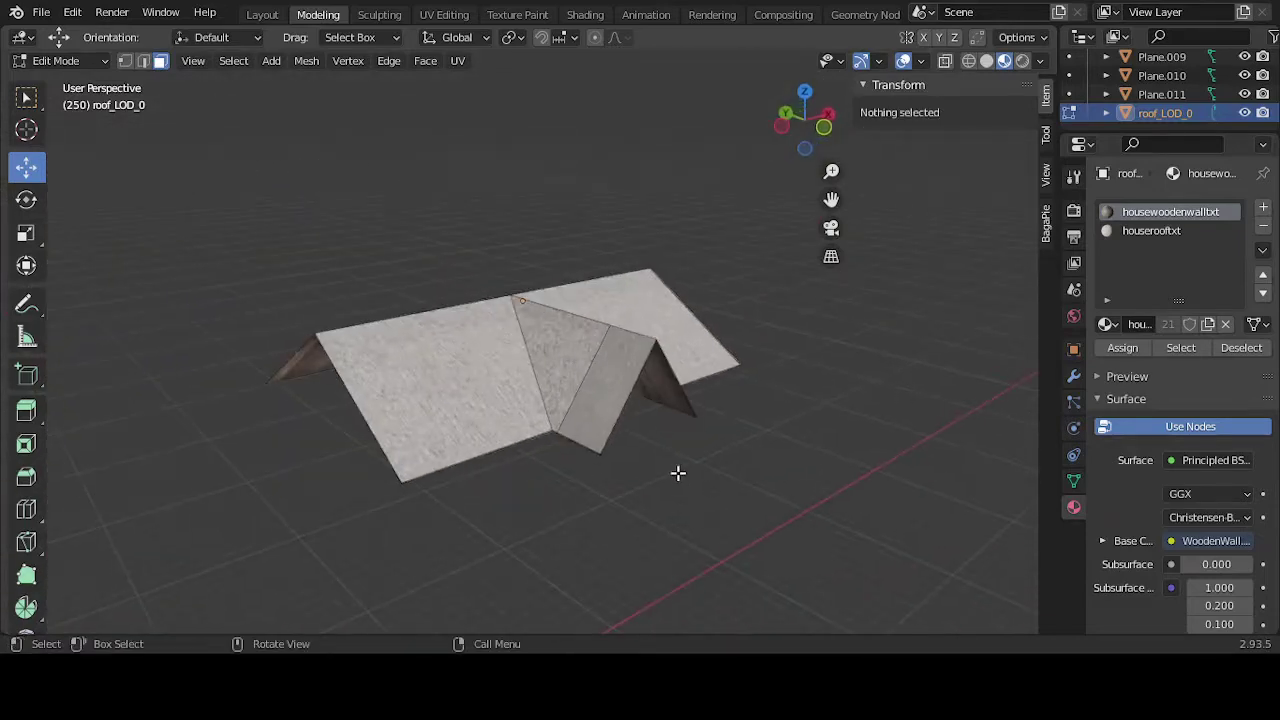
Step: Examine roof_LOD_0 and the original raised roof from the gable end and from below
scroll(531, 491, down, 4)
middle_drag(531, 491, 649, 463)
scroll(525, 423, up, 3)
scroll(546, 449, up, 3)
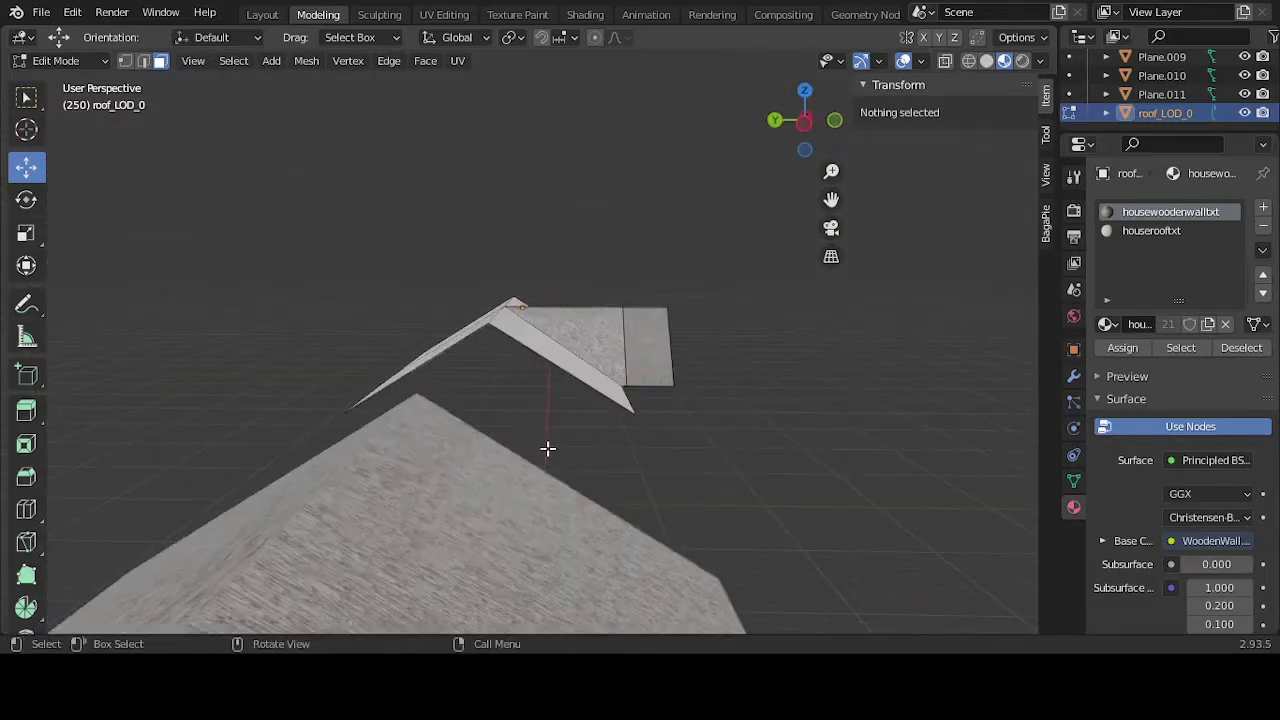
middle_drag(546, 449, 521, 292)
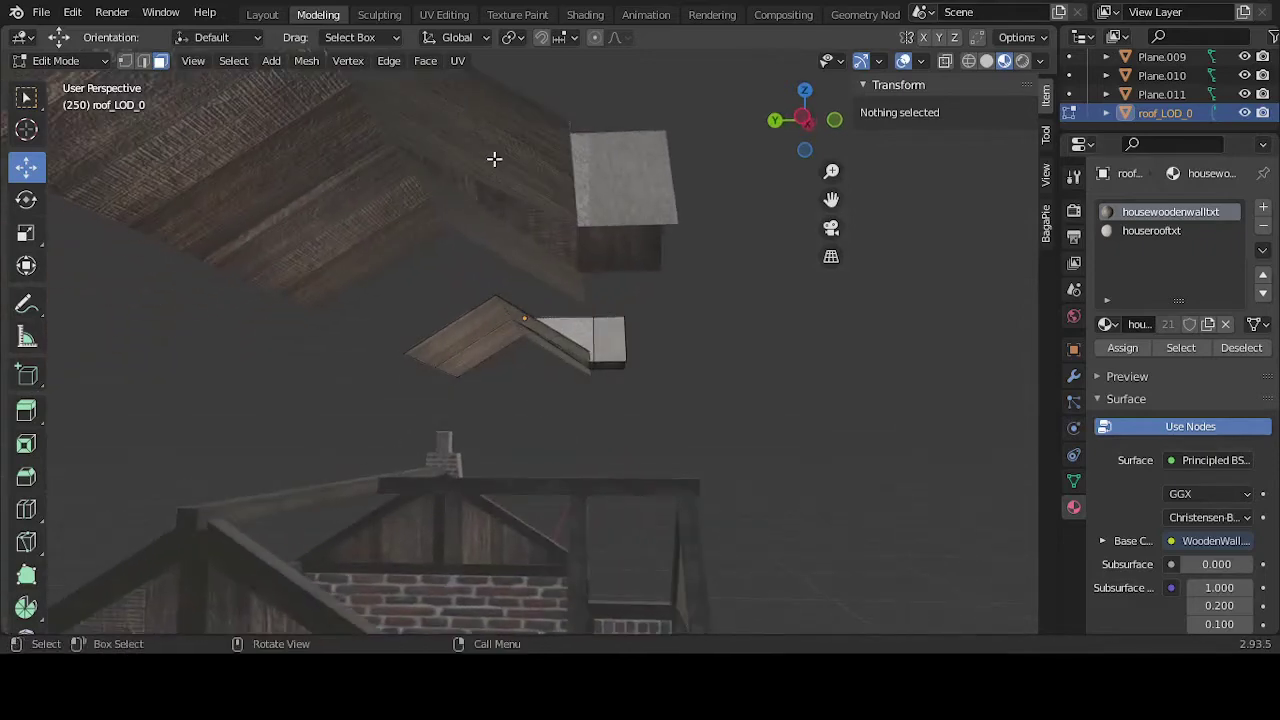
Step: Leave Edit Mode on roof_LOD_0, select the original raised roof and enter Edit Mode on it
middle_drag(495, 128, 491, 160)
key(Tab)
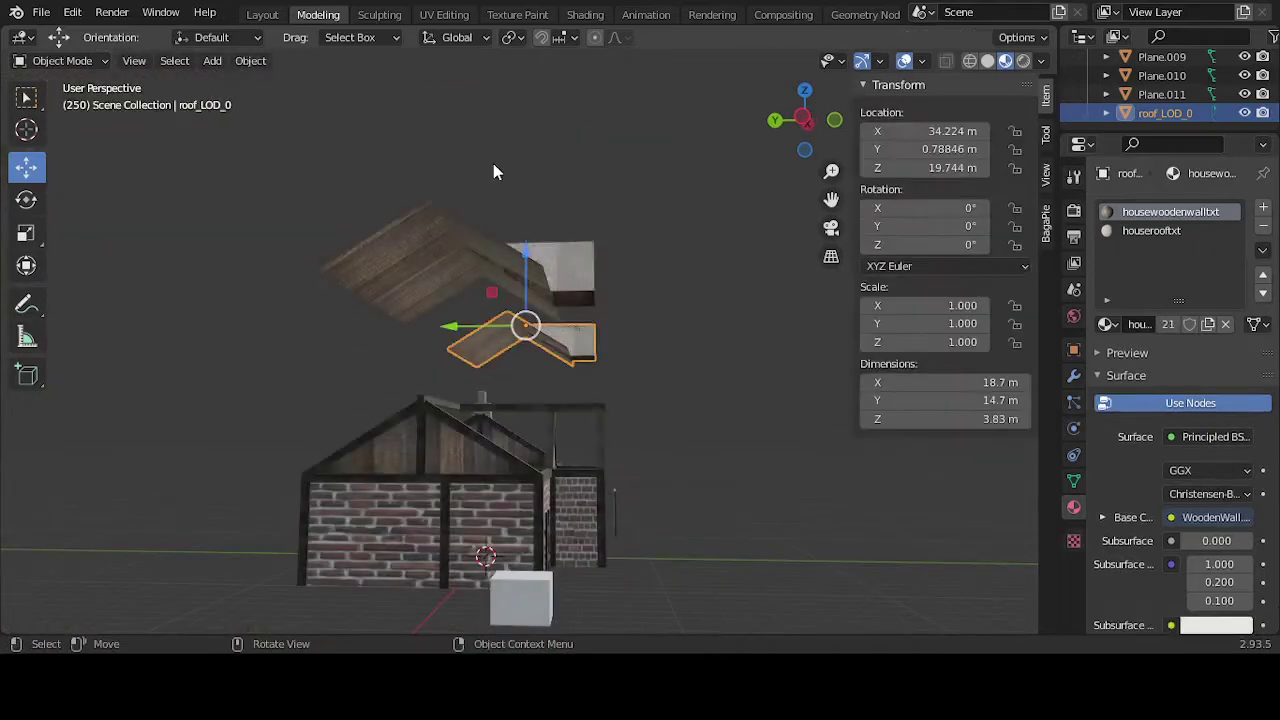
click(482, 253)
scroll(480, 246, up, 4)
key(Tab)
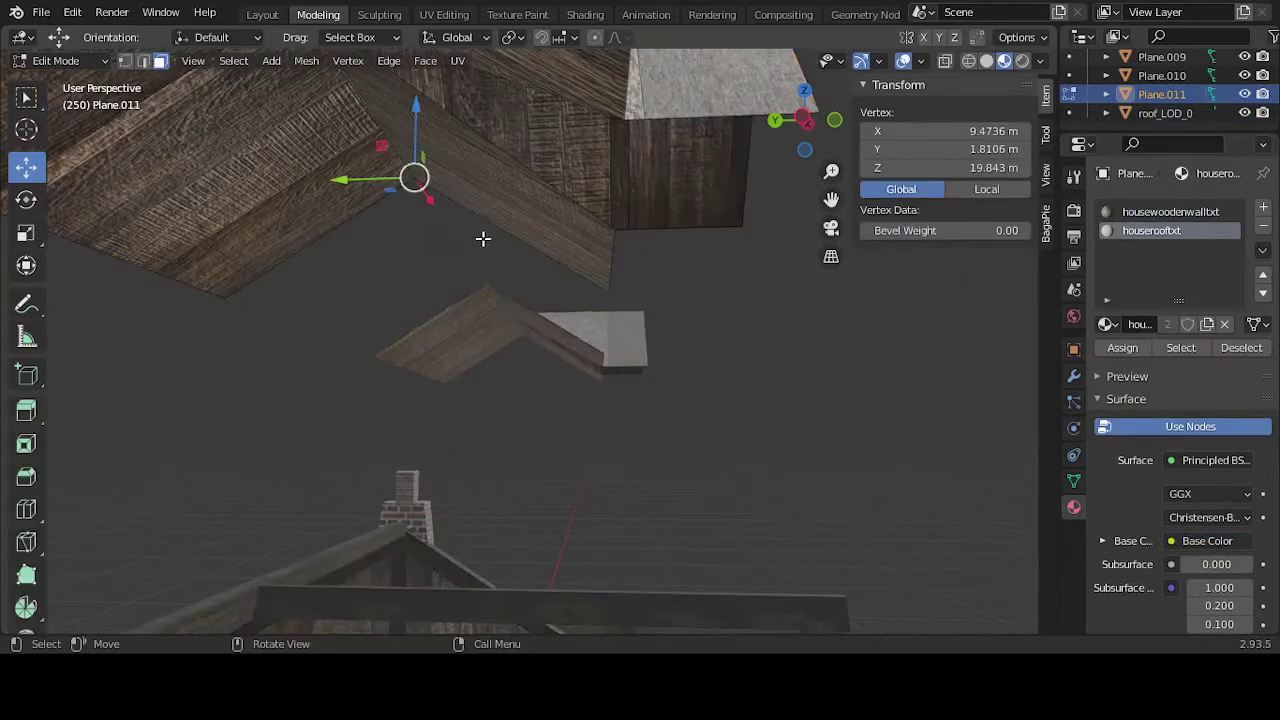
Step: Select all the wooden underside faces of the original roof, on the main slopes and the front gable wing
click(583, 147)
middle_drag(583, 147, 578, 187)
shift+click(605, 230)
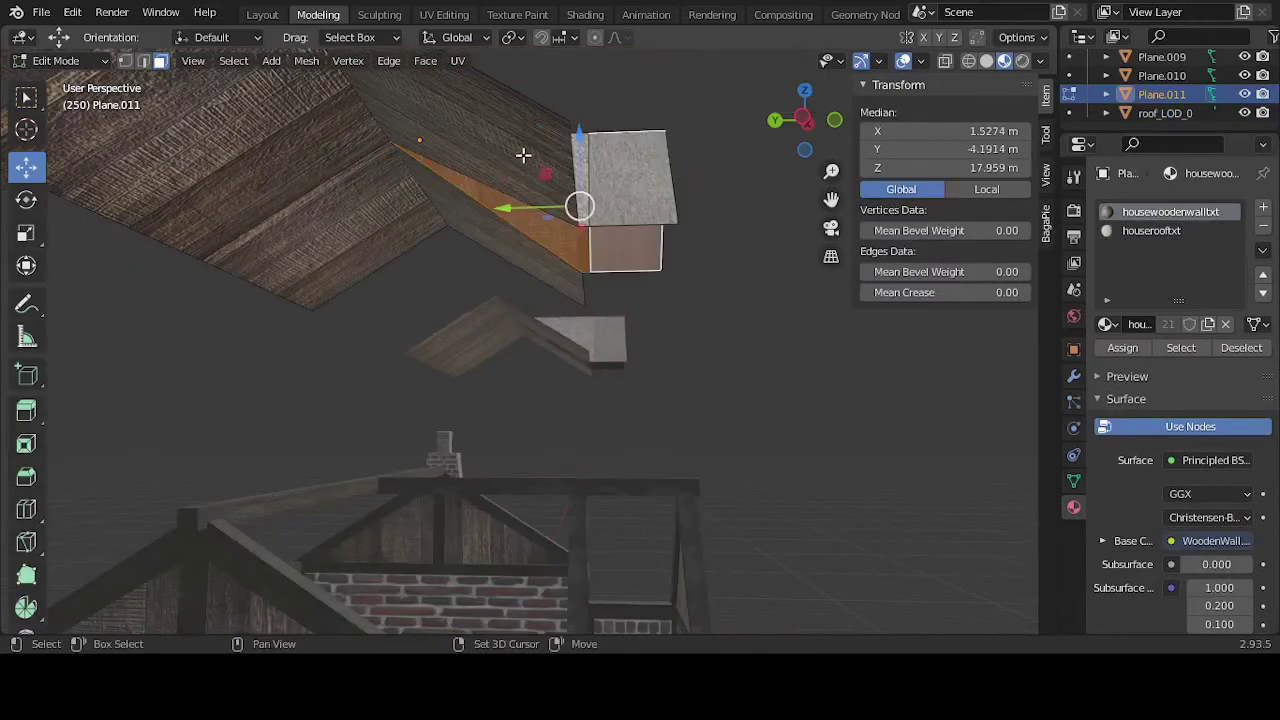
shift+click(523, 151)
shift+click(430, 215)
shift+click(380, 180)
key(ctrl+l)
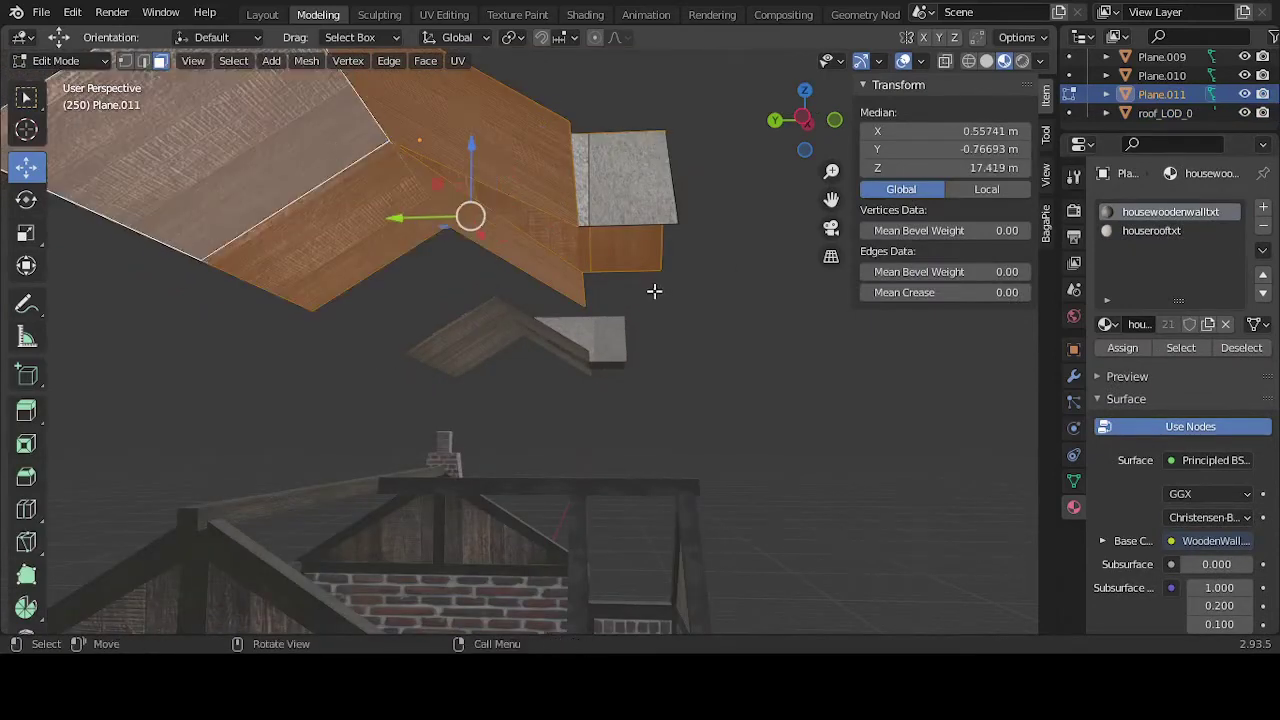
middle_drag(654, 289, 325, 420)
key(KP_Decimal)
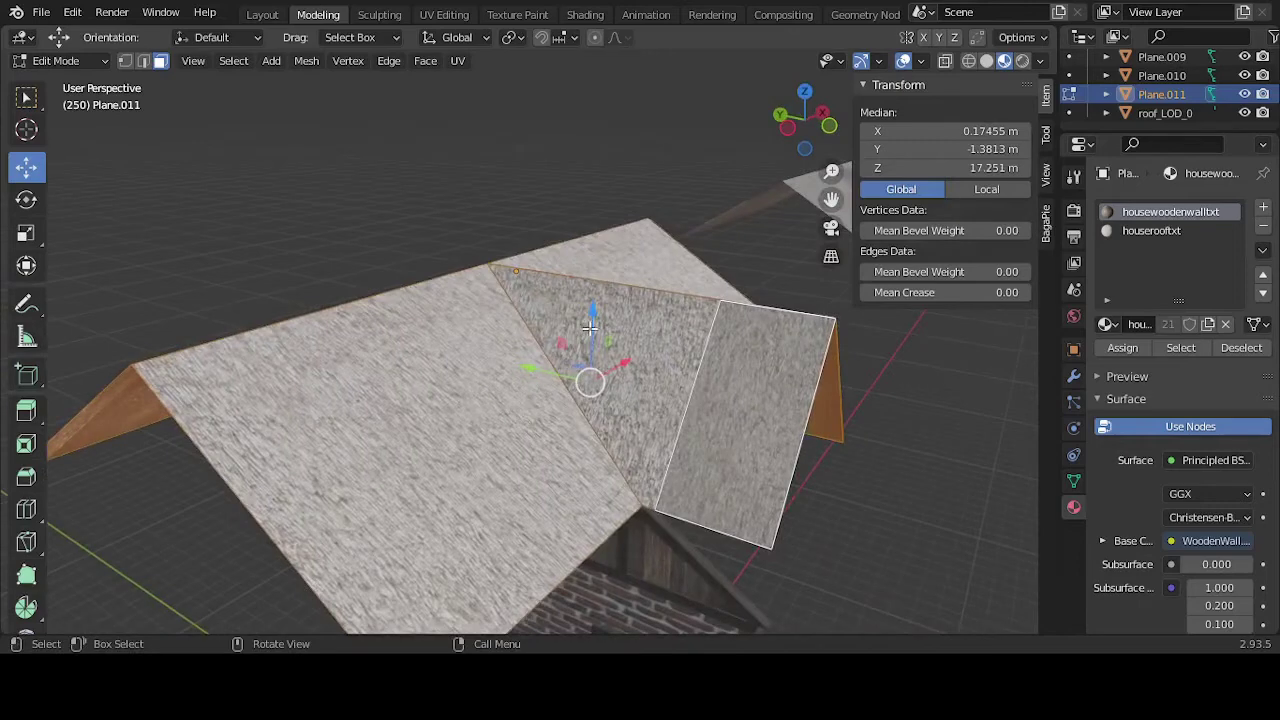
Step: Lower the selected underside faces slightly along Z, clear the selection and return to Object Mode
drag(590, 327, 588, 338)
middle_drag(588, 338, 805, 508)
key(alt+a)
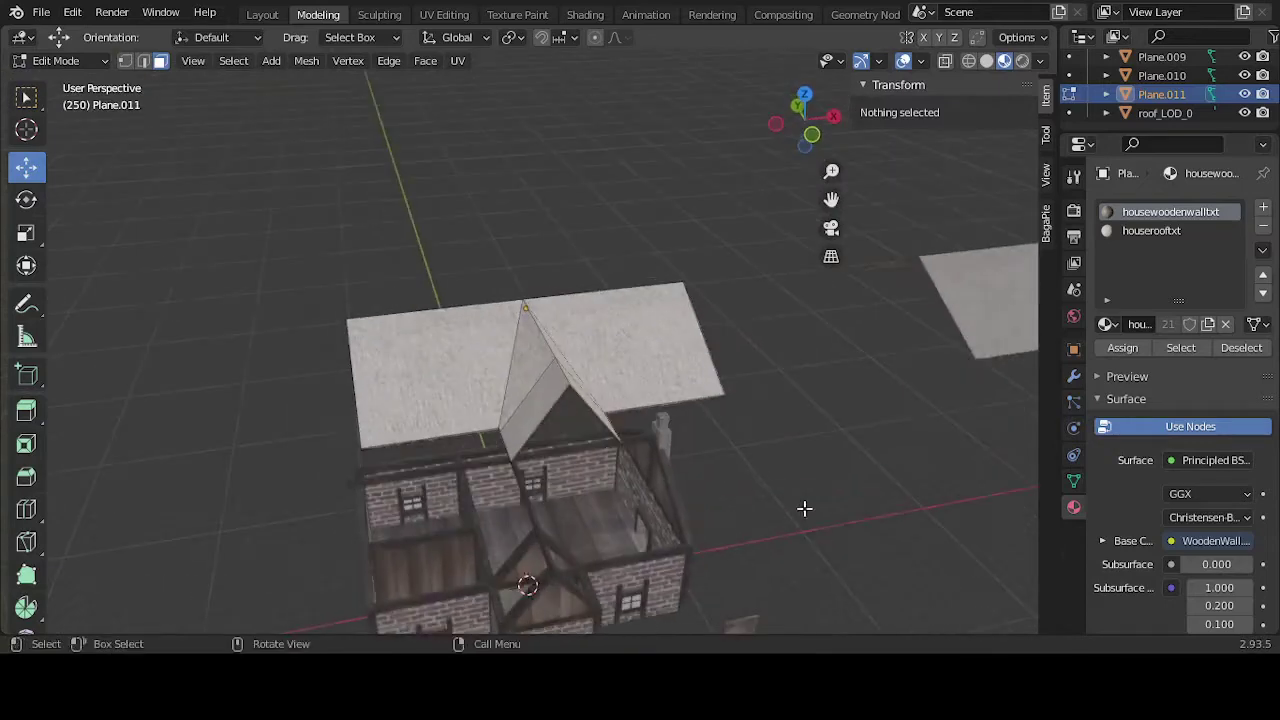
key(Tab)
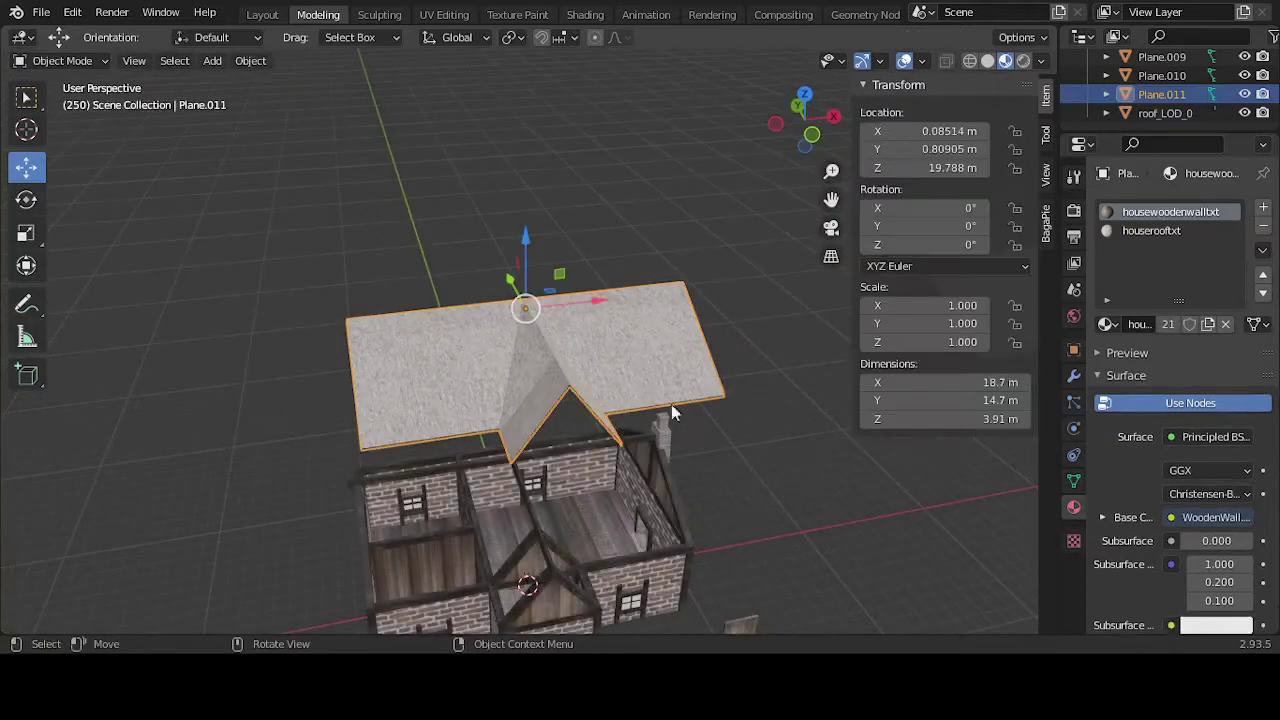
Step: Lower the original roof onto the house frame to about Z 9.25 m and align it along X at about -0.62 m
middle_drag(672, 410, 774, 398)
key(KP_1)
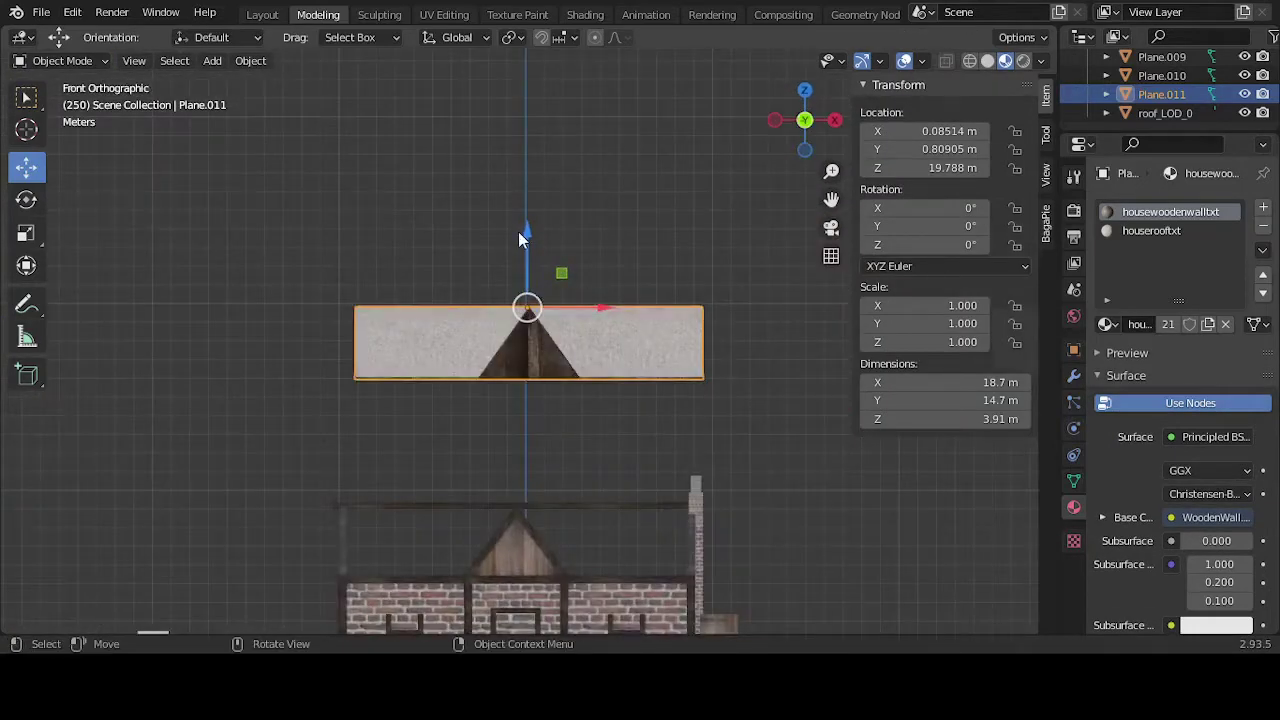
drag(518, 236, 512, 442)
drag(604, 506, 588, 507)
mouse_move(588, 507)
middle_down()
mouse_move(568, 383)
mouse_move(706, 423)
mouse_move(726, 463)
mouse_move(687, 446)
mouse_move(743, 389)
mouse_move(737, 357)
mouse_move(666, 423)
mouse_move(516, 460)
mouse_move(663, 400)
mouse_move(651, 414)
mouse_move(660, 467)
mouse_move(557, 478)
mouse_move(579, 492)
middle_up()
click(474, 493)
key(KP_1)
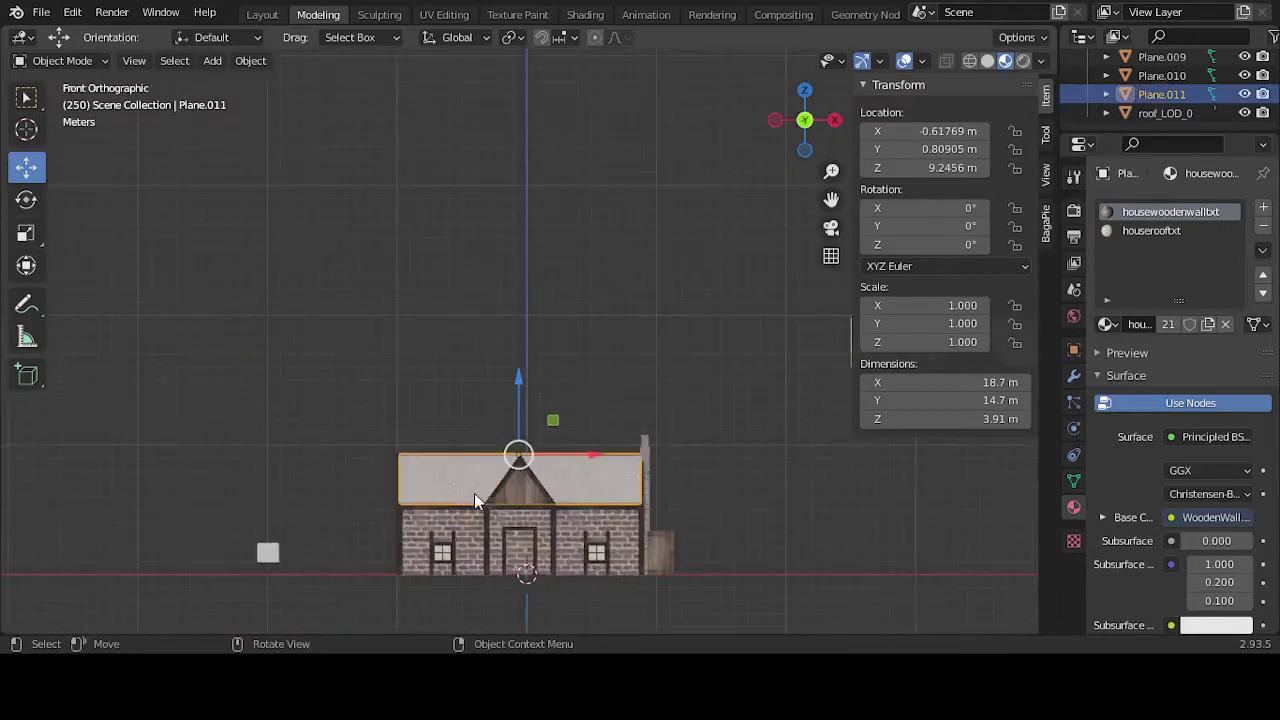
Step: Check the fit of the lowered roof on the walls and save the file
scroll(474, 493, up, 2)
middle_drag(475, 478, 361, 460)
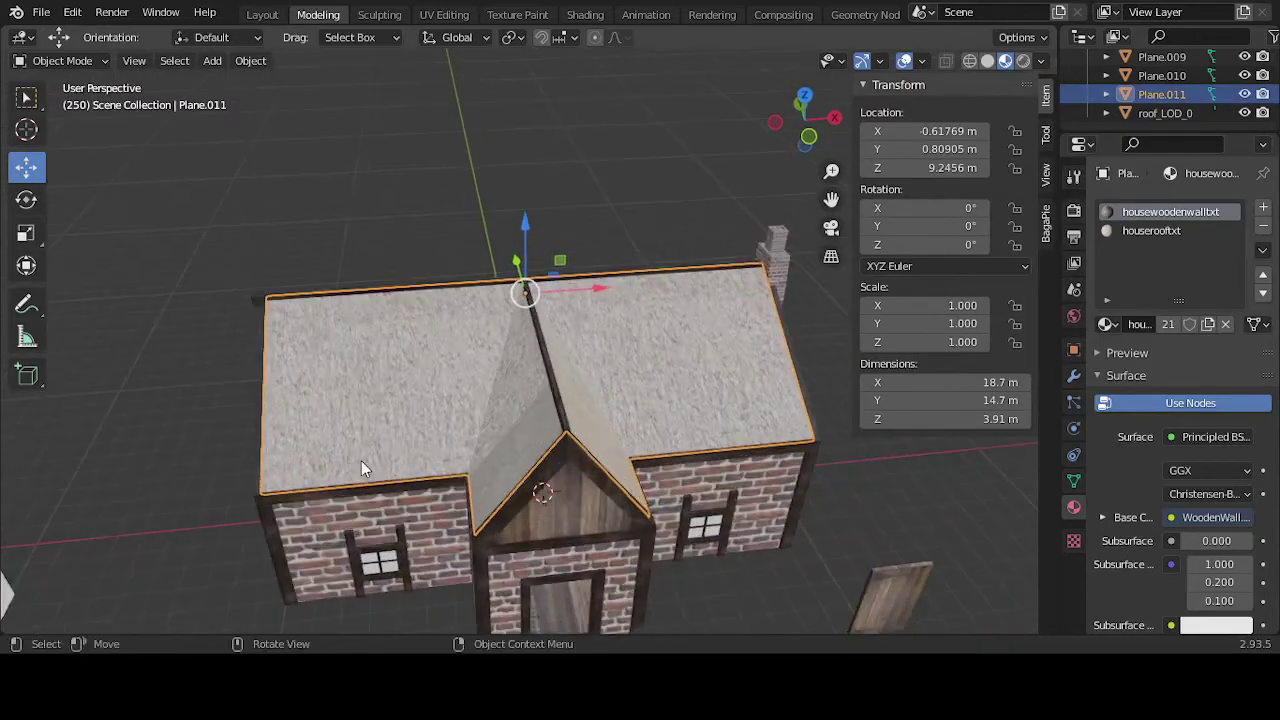
scroll(363, 460, up, 4)
scroll(363, 460, down, 4)
scroll(361, 467, up, 2)
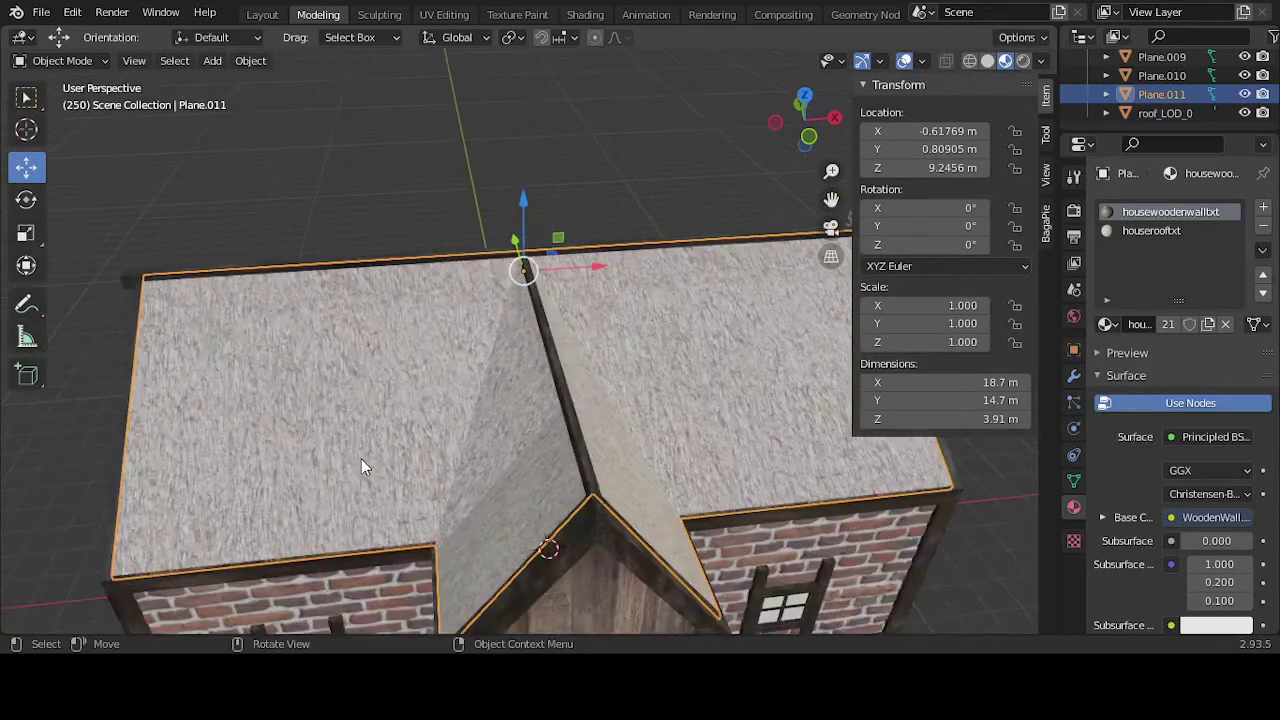
click(41, 12)
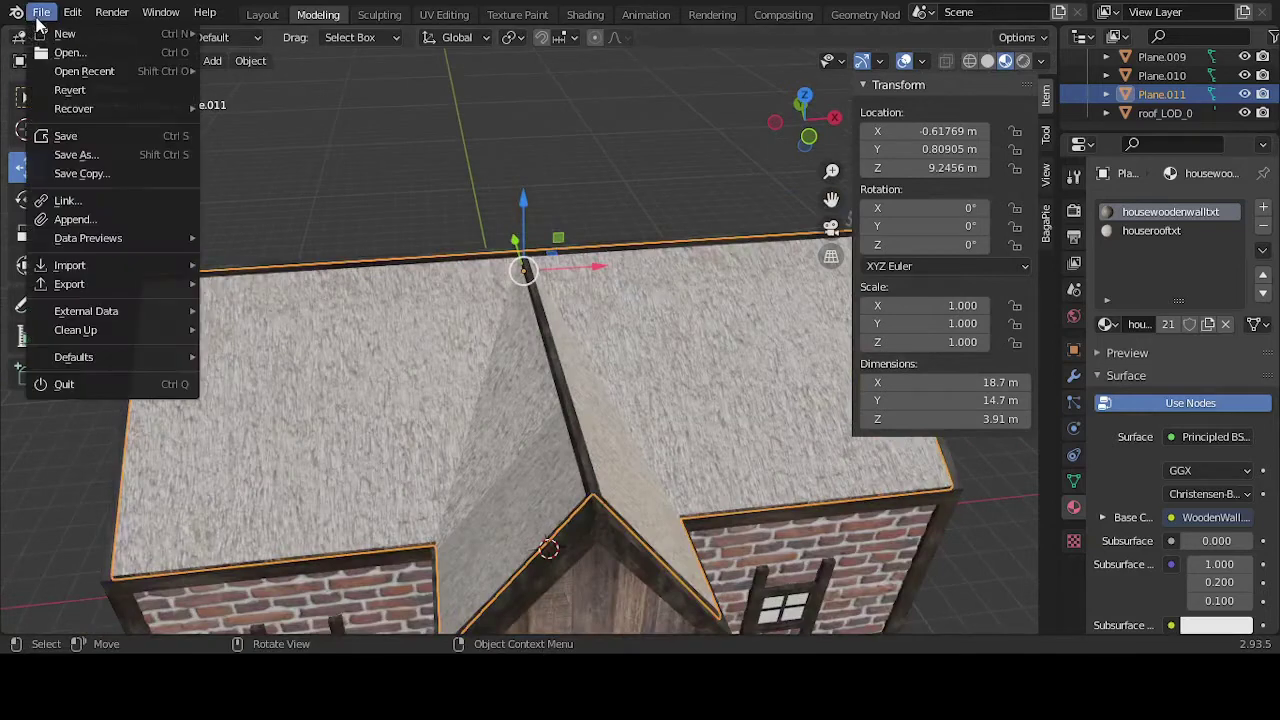
click(63, 132)
Step: Separate the front main slopes on both sides of the gable wing into their own objects
key(Tab)
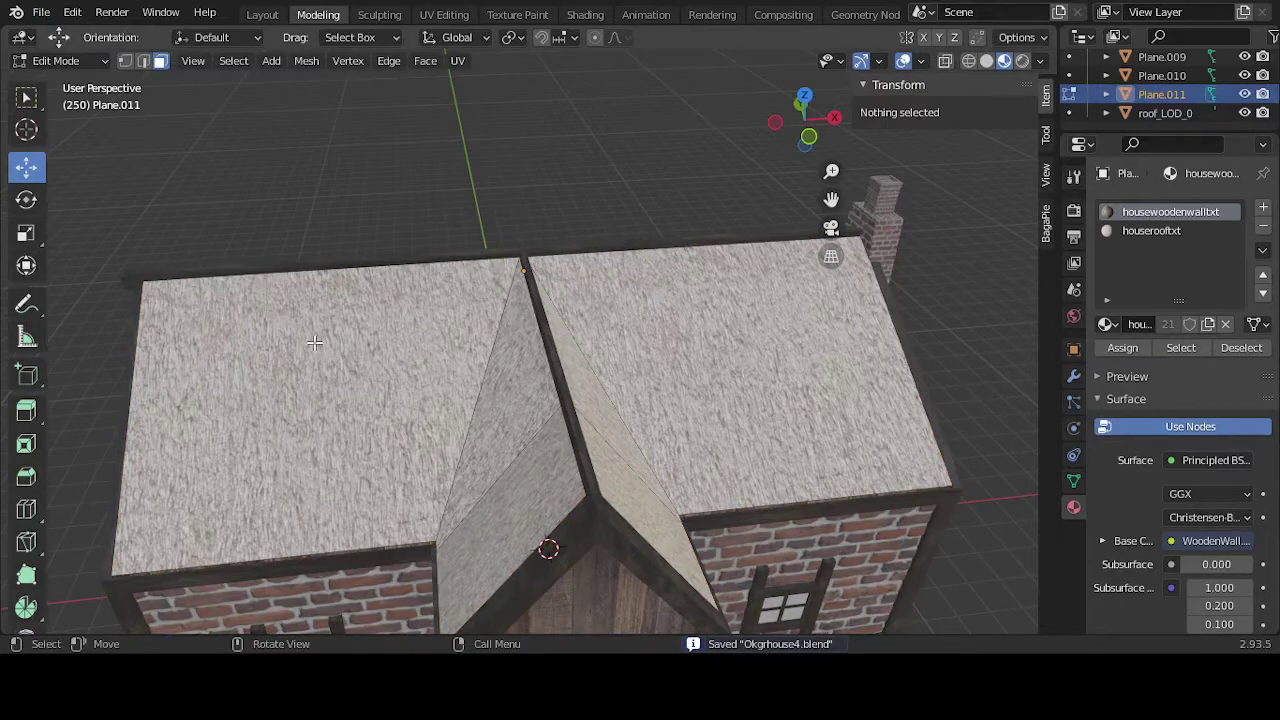
key(p)
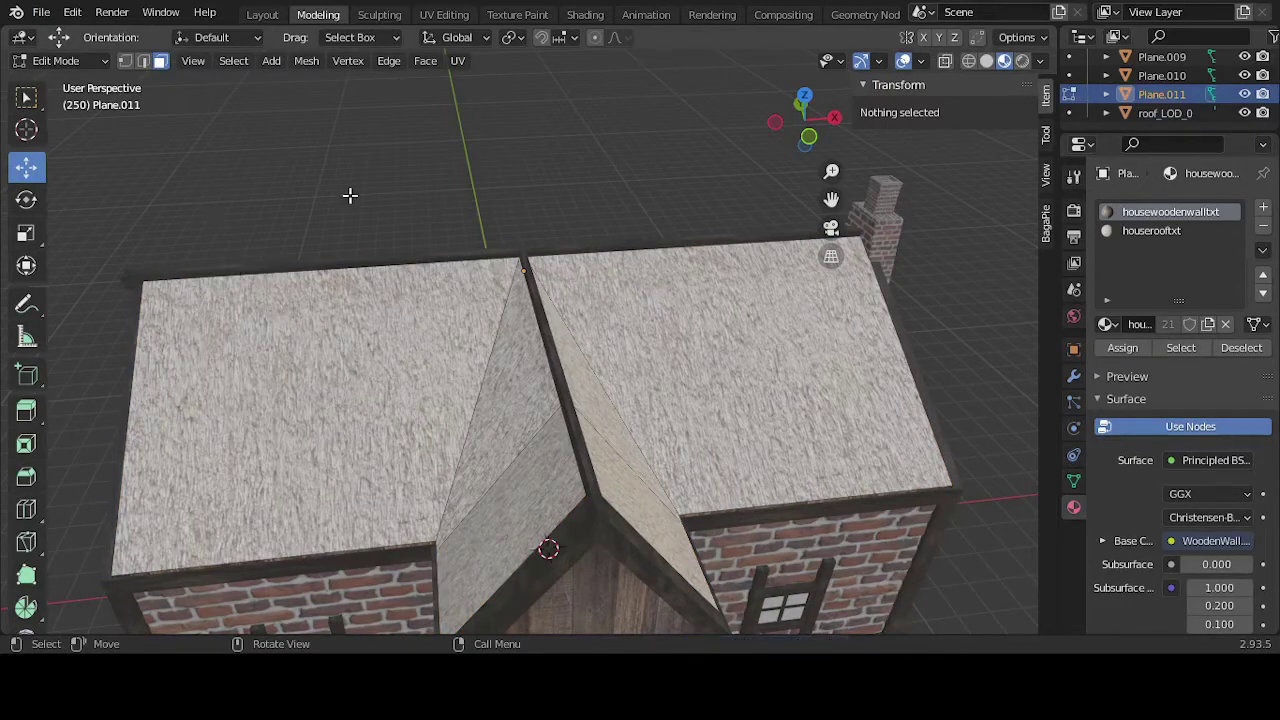
click(333, 336)
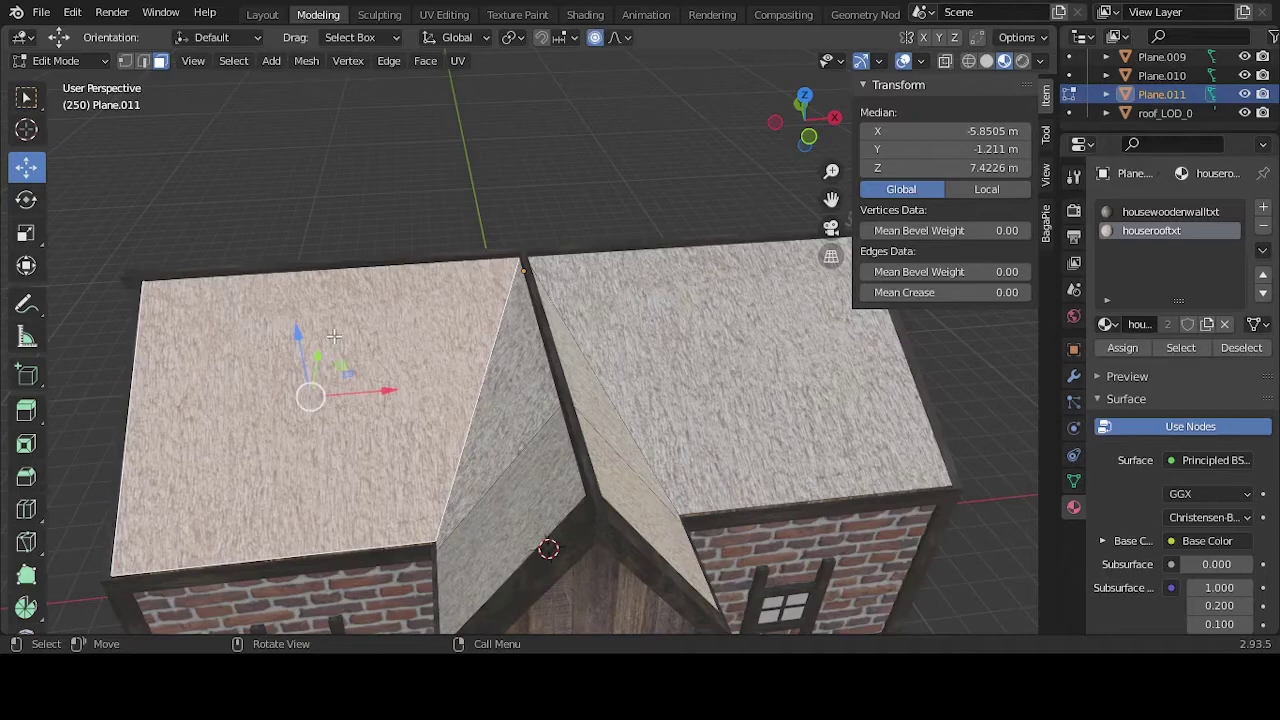
key(p)
click(334, 343)
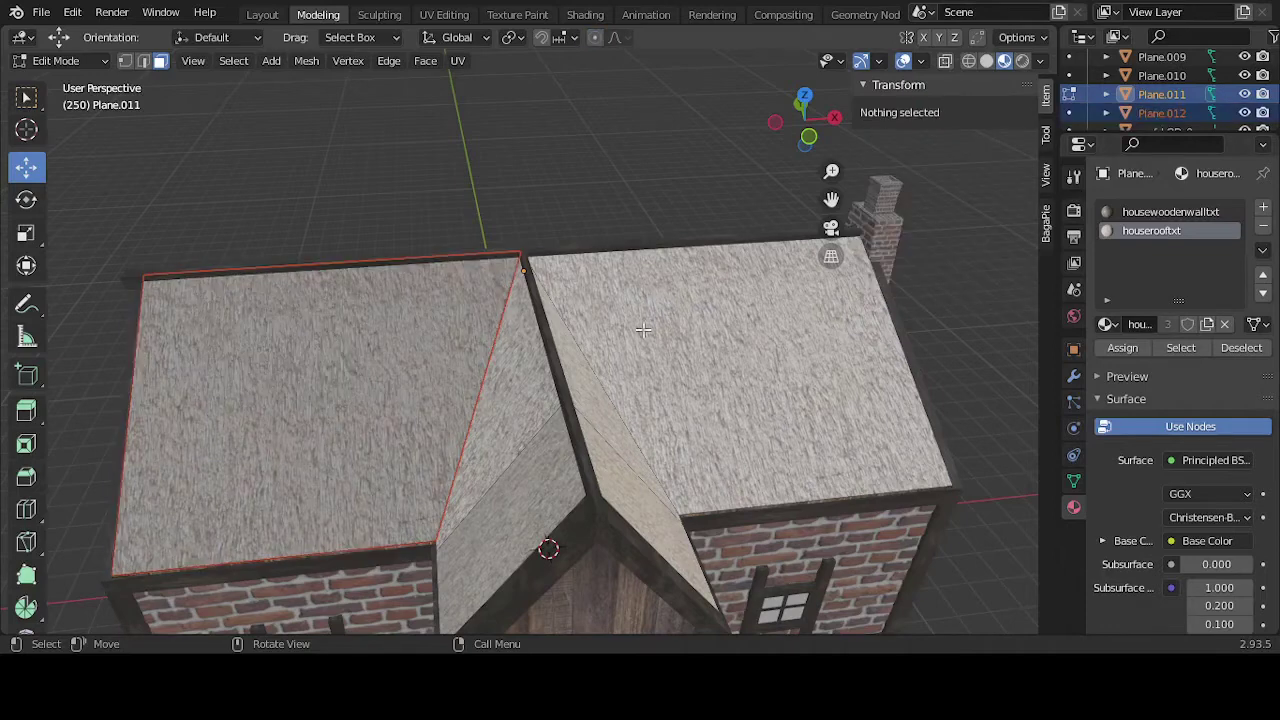
click(706, 325)
key(p)
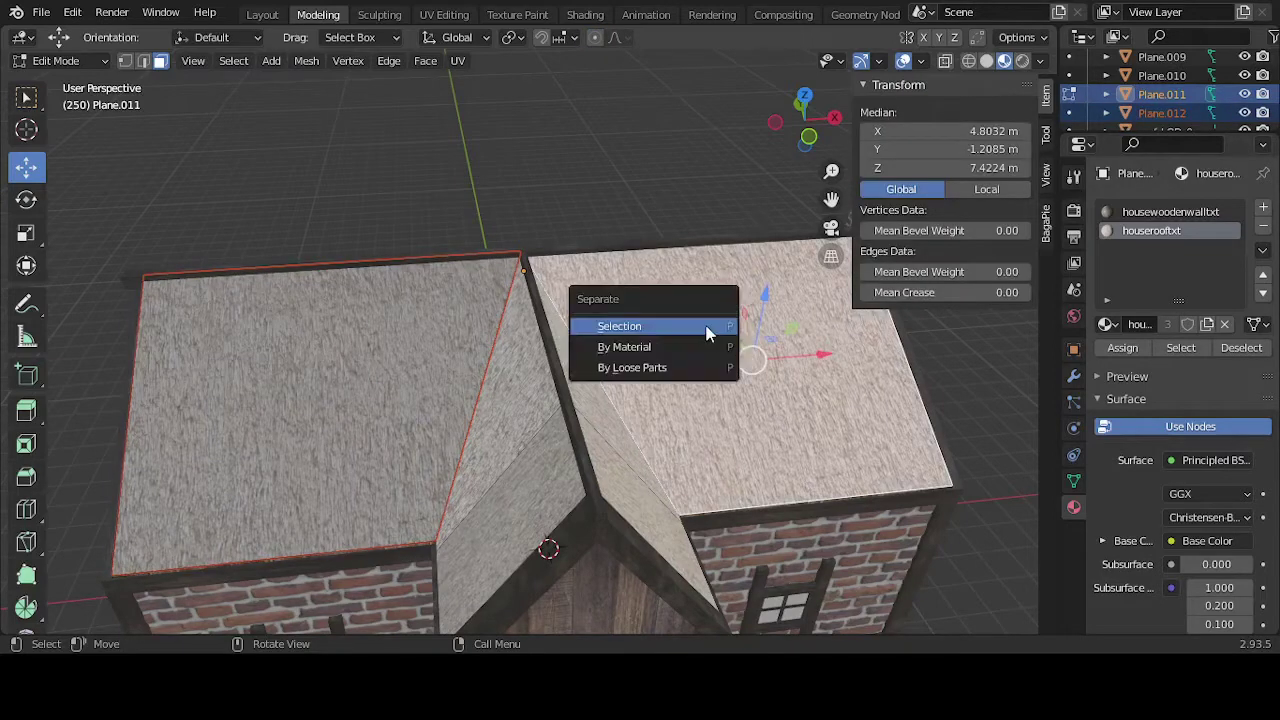
click(708, 328)
Step: Separate the two triangular valley faces of the gable wing into their own objects
click(520, 385)
key(p)
click(527, 381)
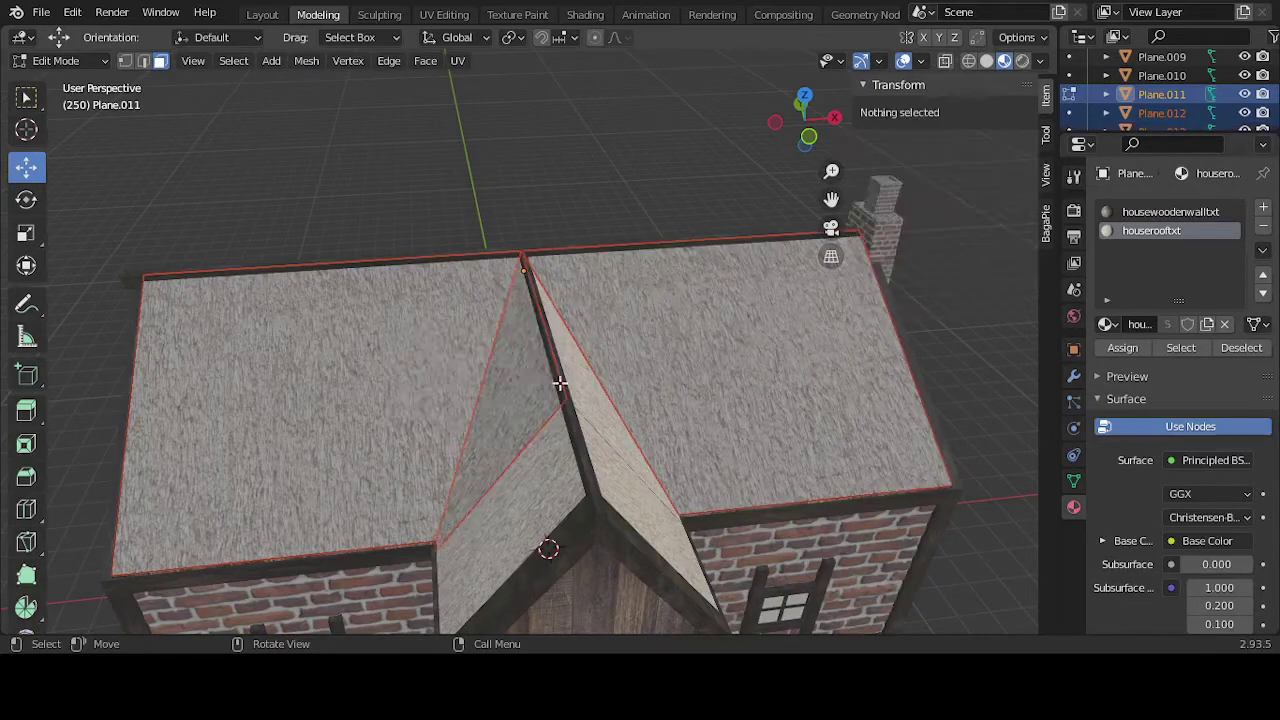
click(608, 414)
key(p)
click(589, 403)
Step: Separate the two outer roof faces at the front end of the gable wing into their own objects
click(532, 473)
key(p)
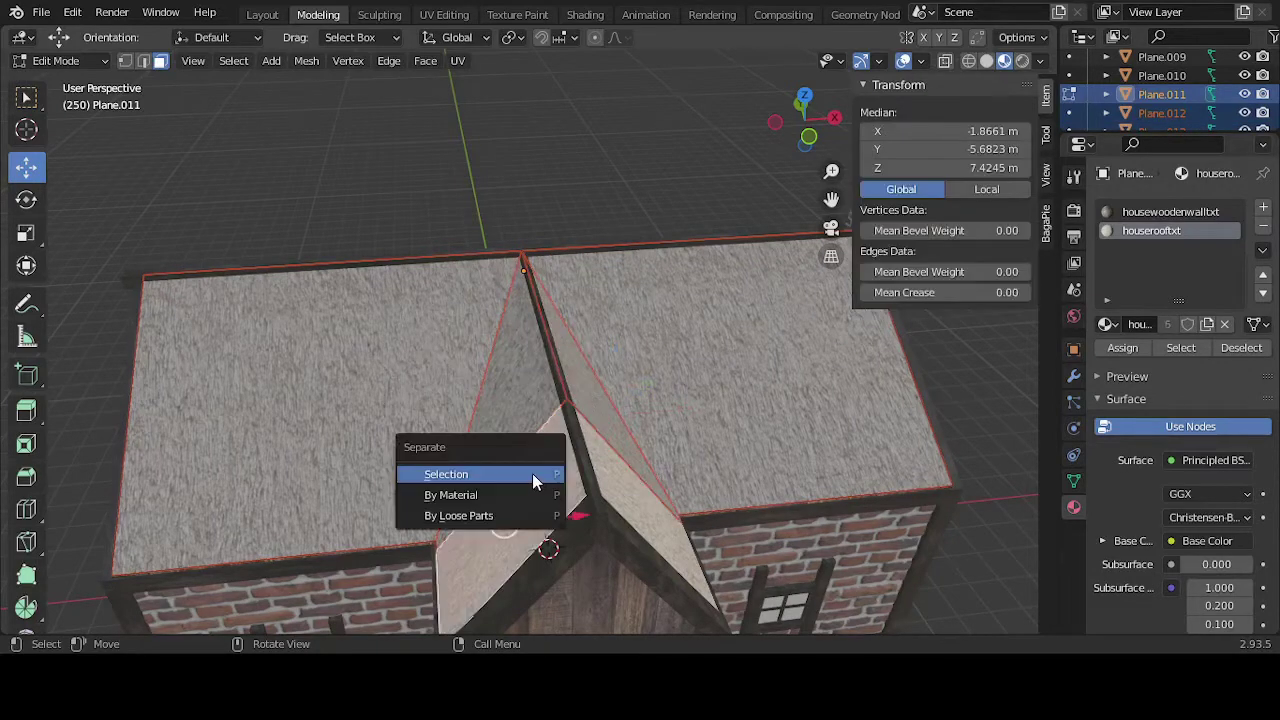
click(533, 475)
click(615, 498)
key(p)
click(615, 498)
Step: Separate the two rear main slope faces into their own objects
middle_drag(615, 498, 591, 437)
click(591, 437)
key(p)
click(591, 437)
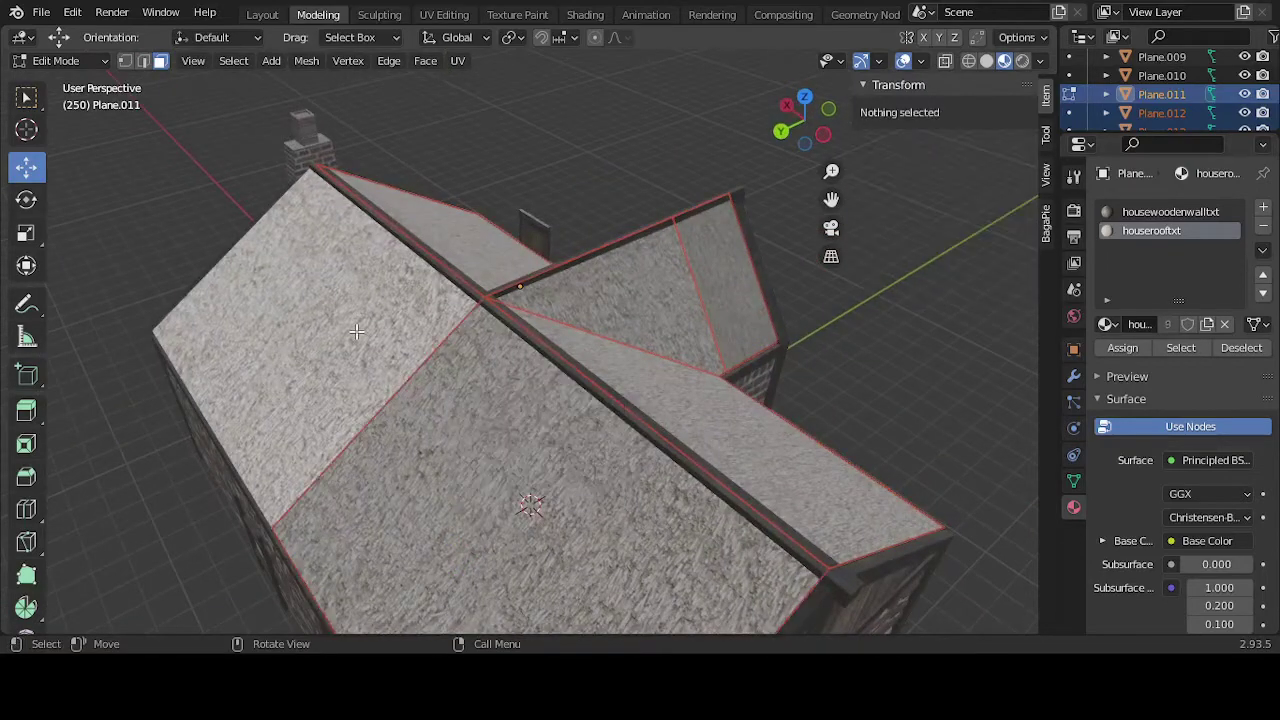
click(356, 331)
key(p)
click(354, 331)
Step: Add four loop cuts in each direction to the front slope left of the gable
middle_drag(657, 157, 442, 160)
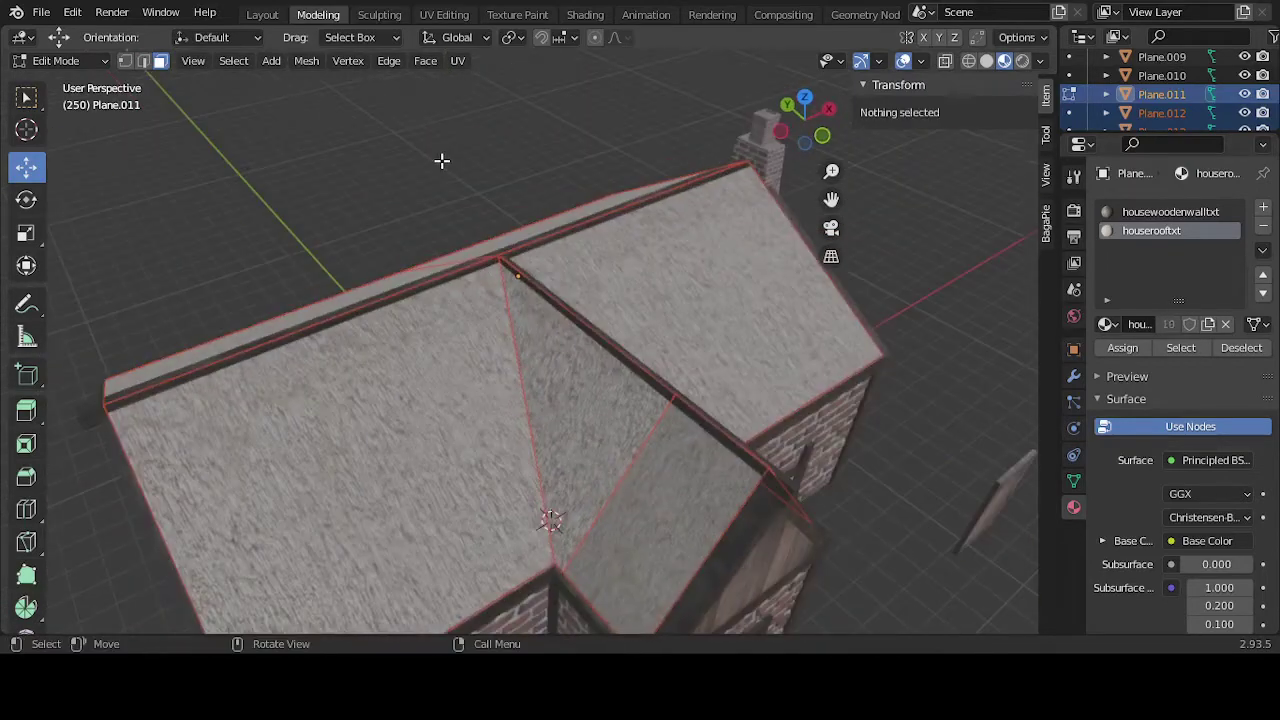
key(Tab)
click(409, 379)
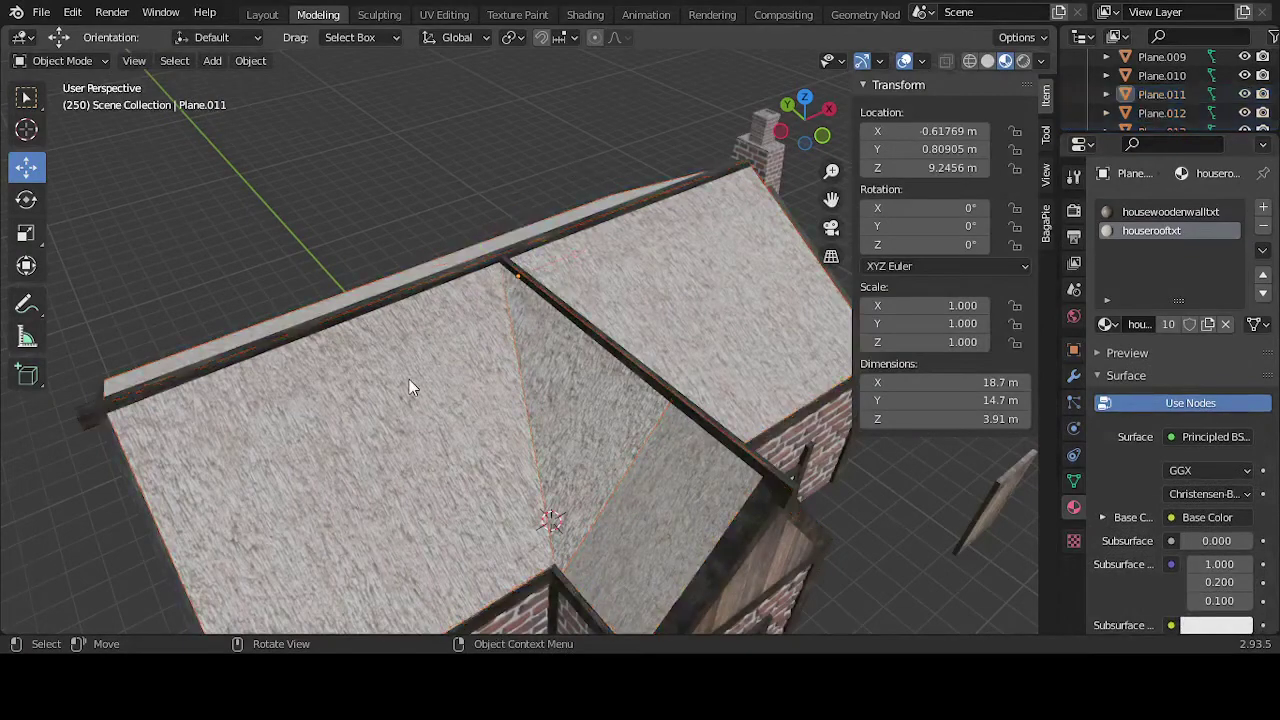
middle_drag(485, 365, 439, 329)
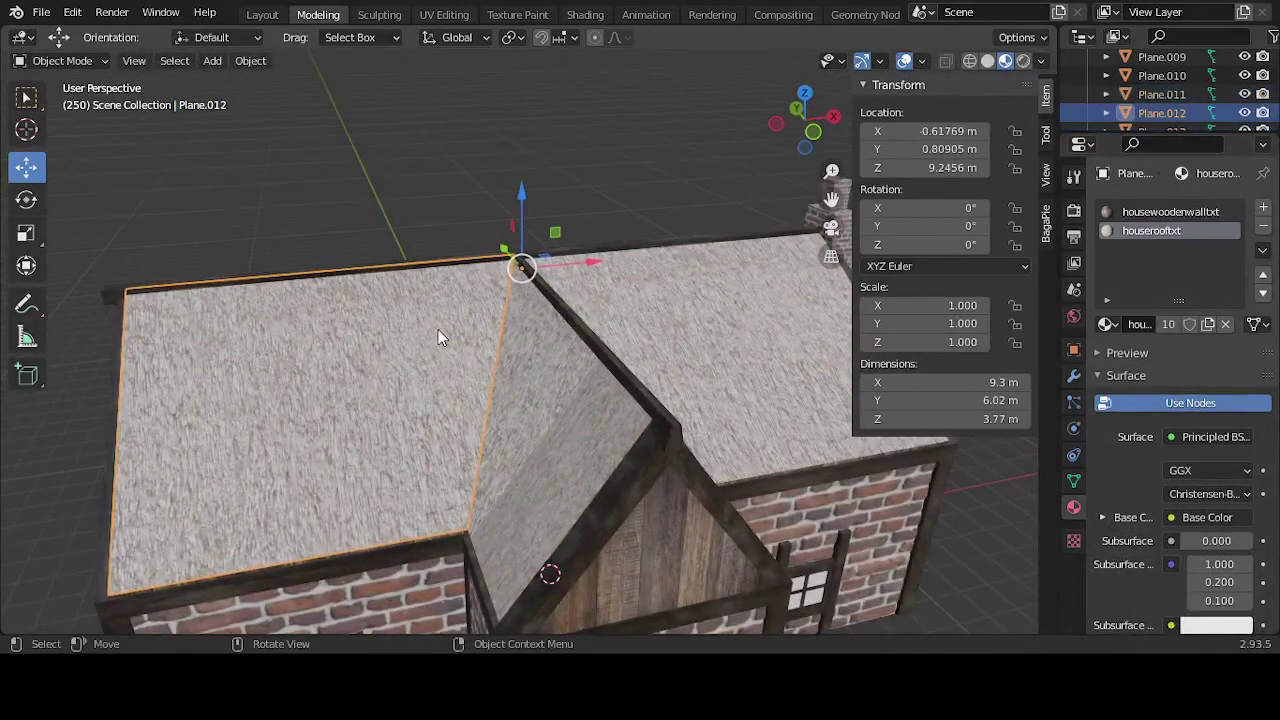
key(KP_1)
key(KP_Decimal)
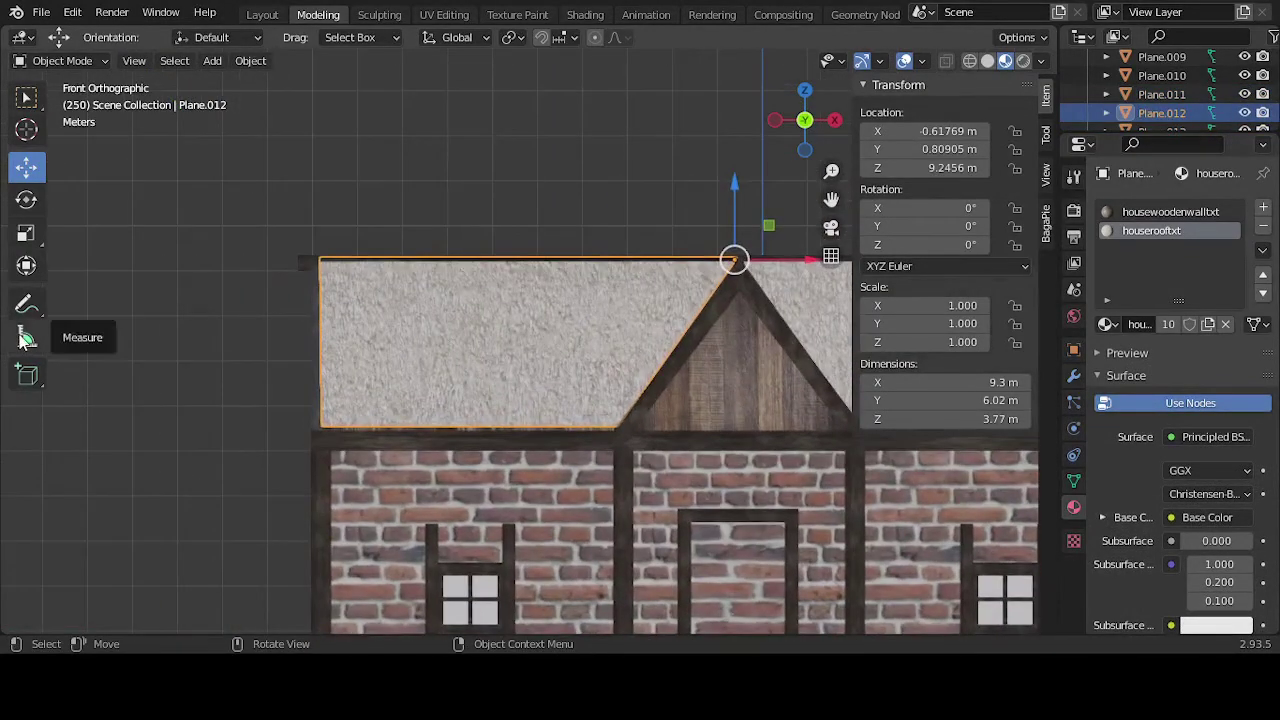
key(Tab)
click(26, 510)
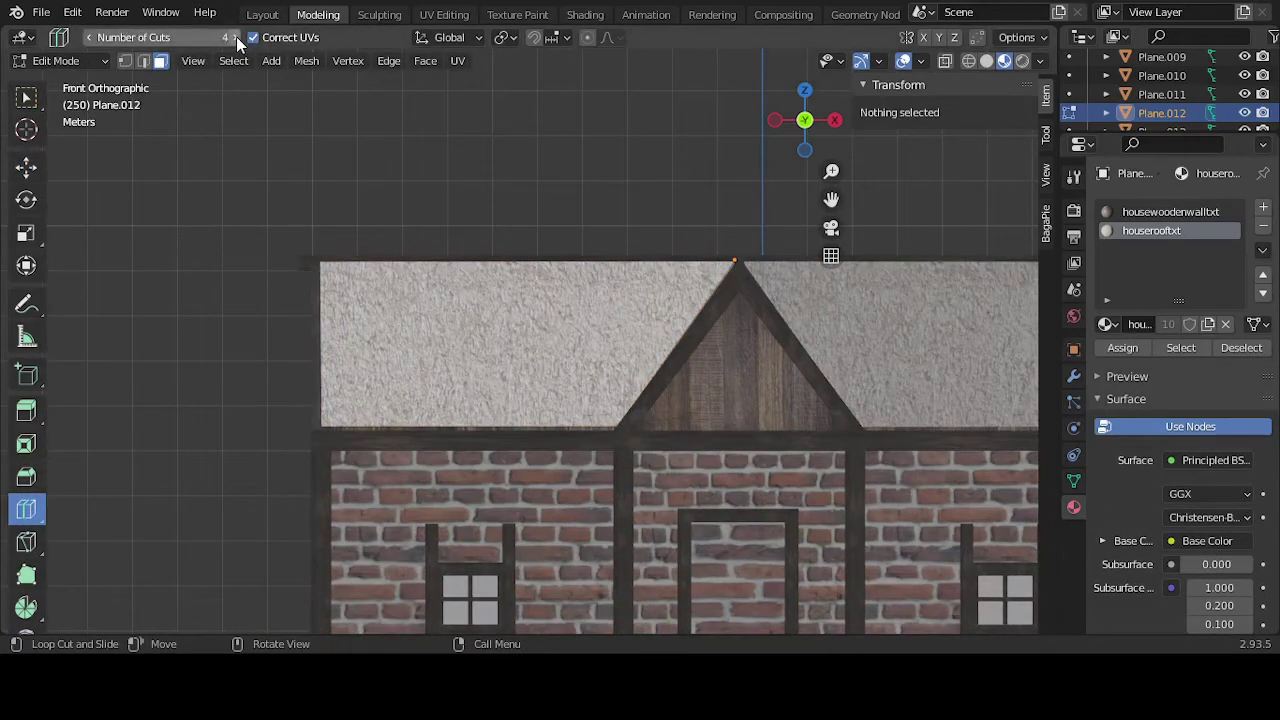
click(517, 283)
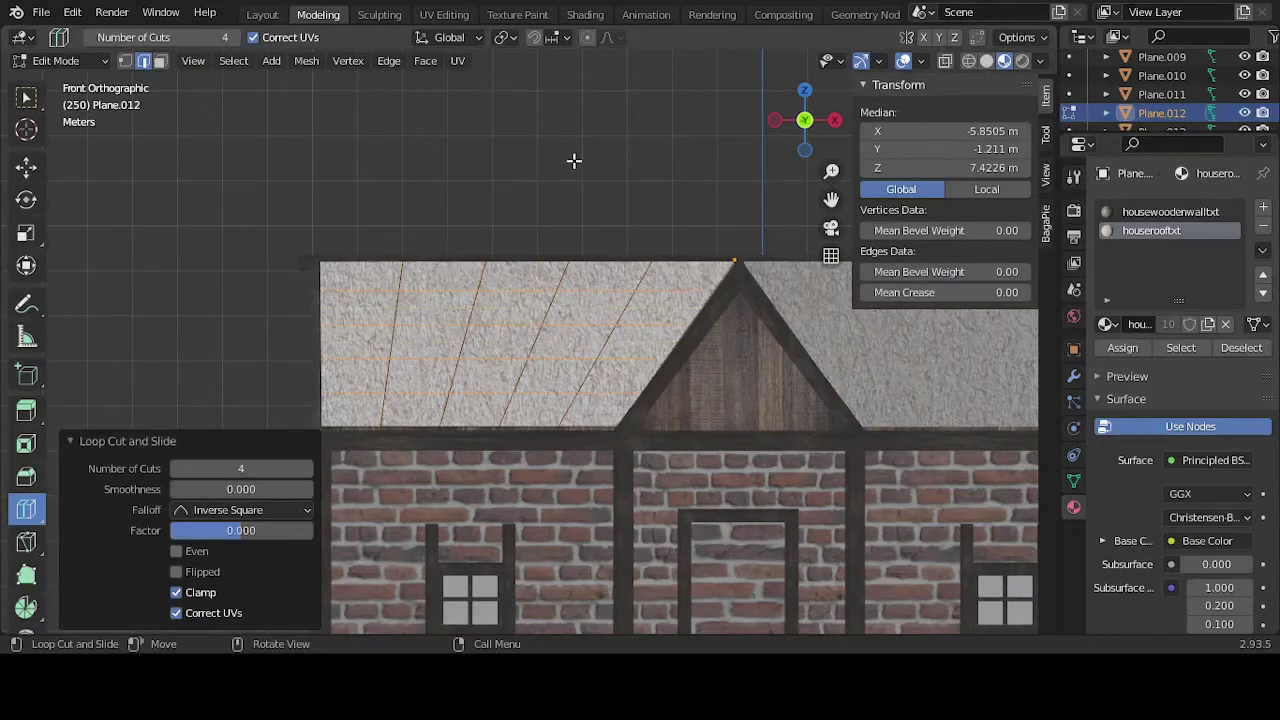
Step: Add a single loop cut down the middle of each of the five columns on the left front slope
click(190, 37)
text(1)
key(Return)
click(363, 287)
click(440, 286)
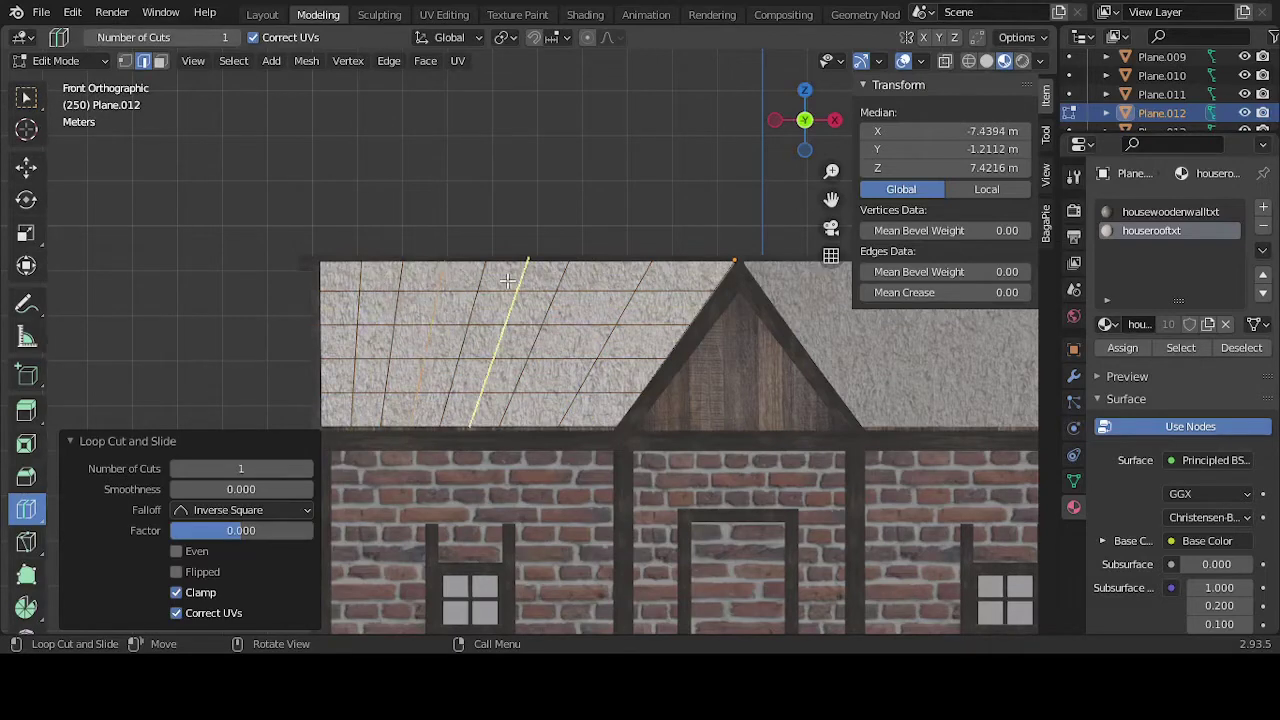
click(521, 285)
click(603, 285)
click(671, 285)
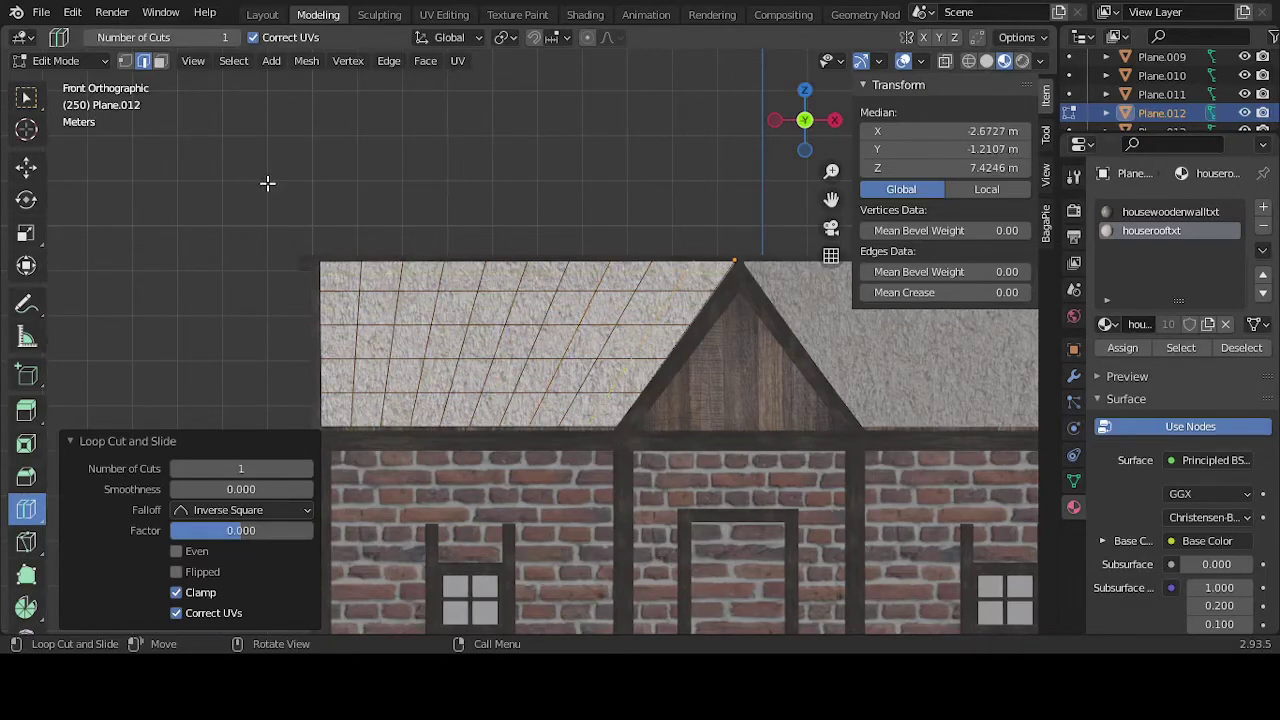
Step: Add four loop cuts in each direction to the front slope right of the gable
key(Tab)
scroll(431, 245, down, 3)
click(762, 337)
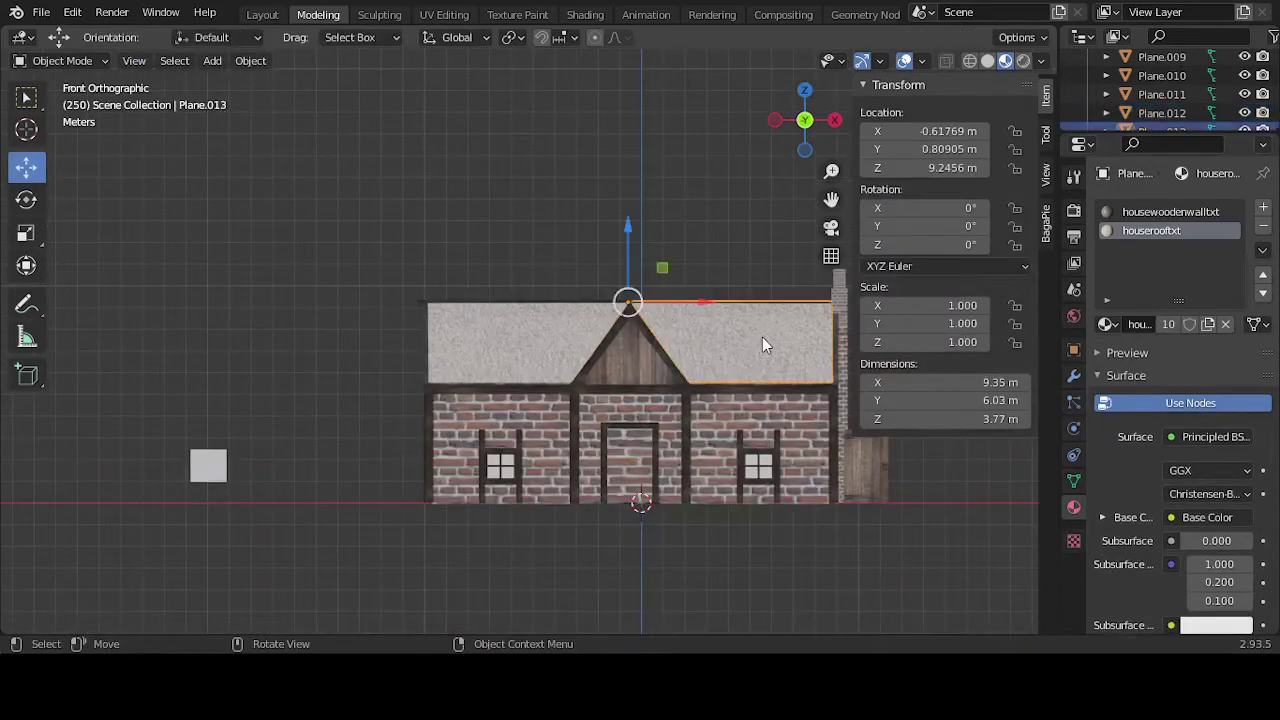
key(Tab)
click(225, 37)
text(4)
key(Return)
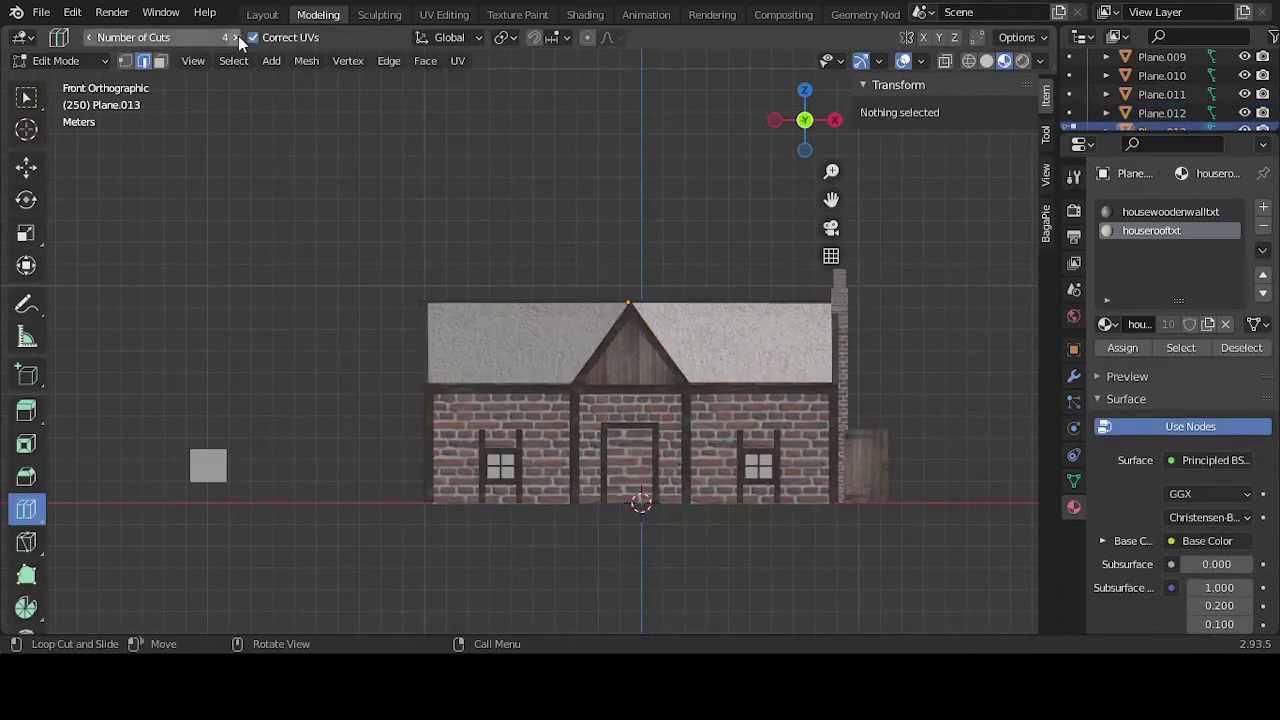
click(755, 312)
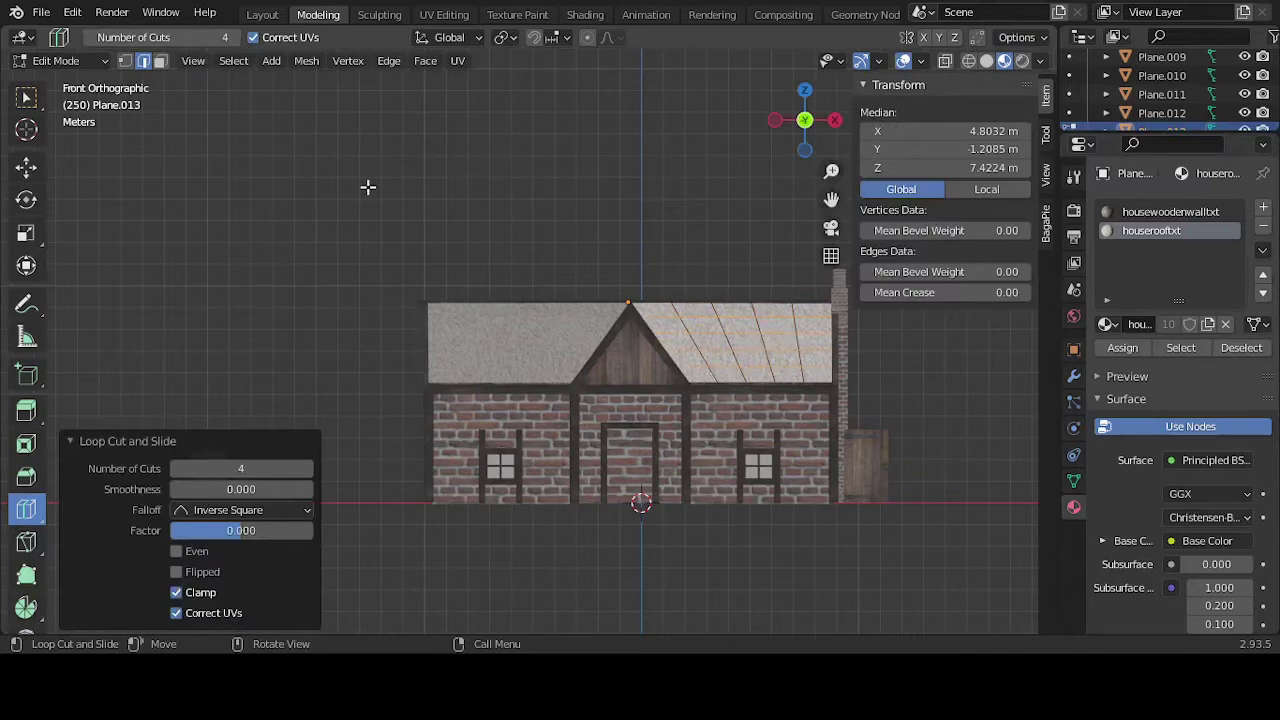
Step: Halve the columns of the right front slope with single loop cuts and leave Edit Mode
click(89, 37)
click(89, 37)
click(676, 316)
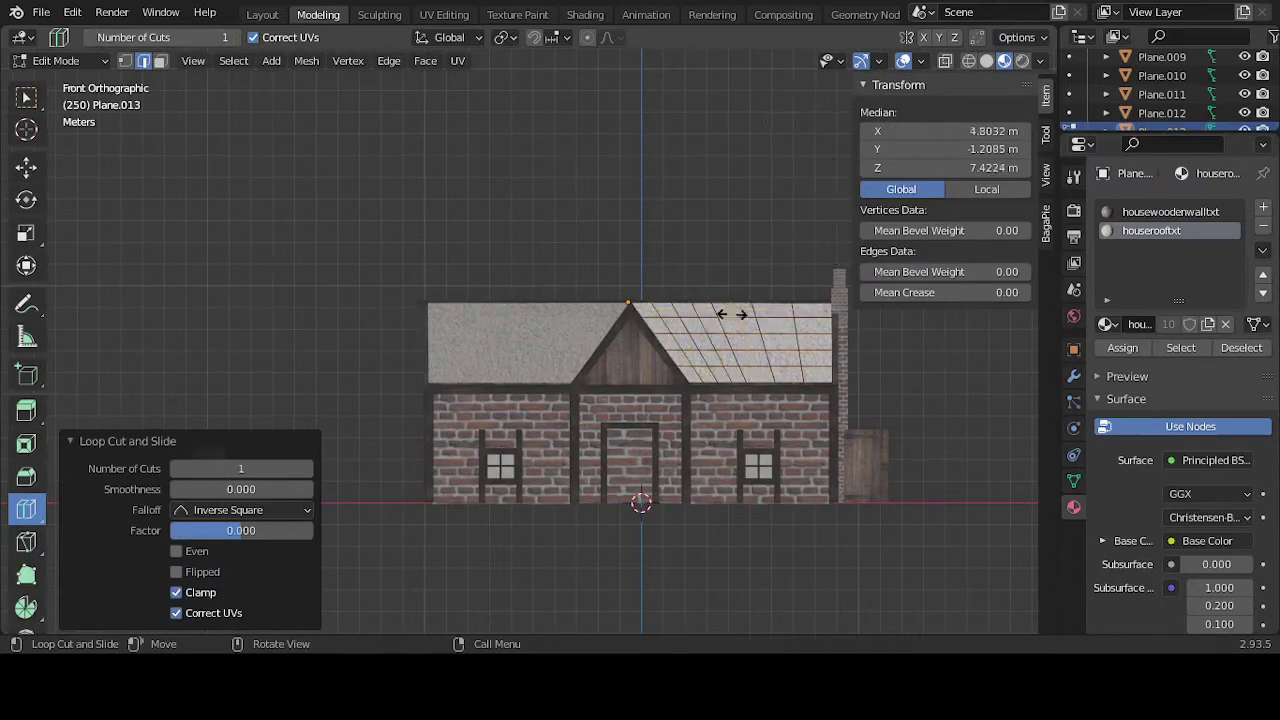
click(781, 314)
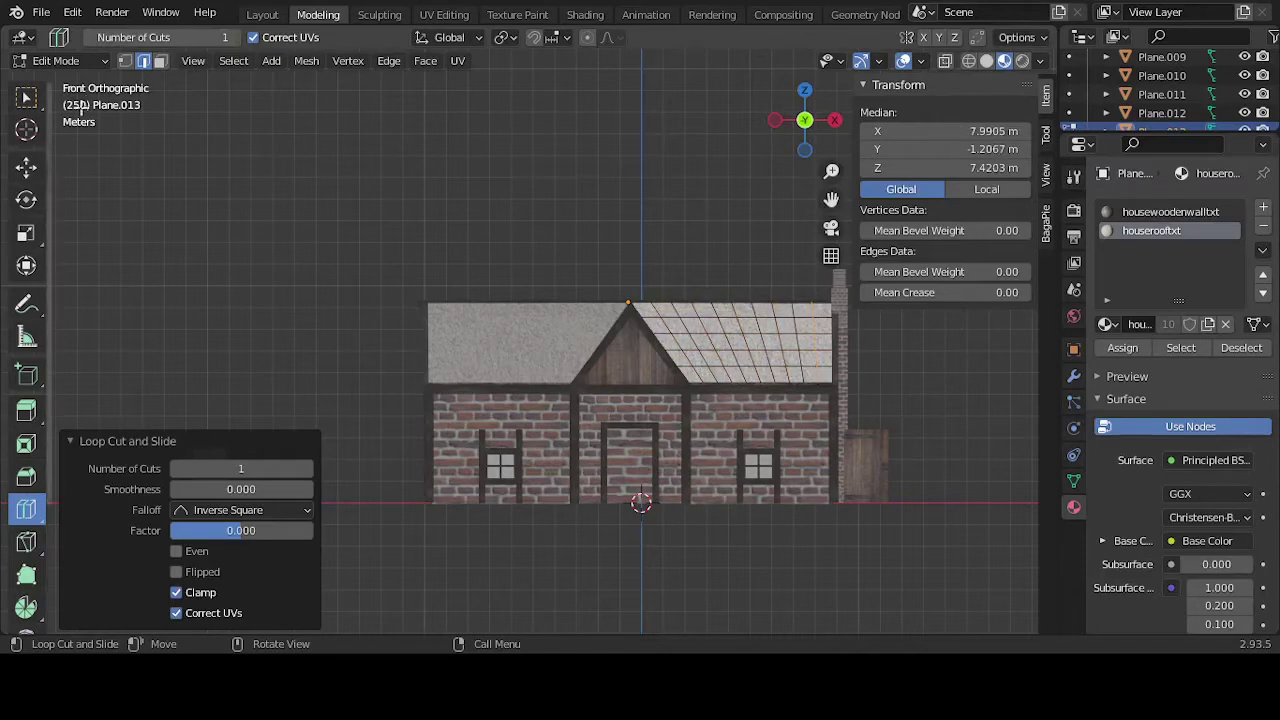
click(26, 166)
click(277, 157)
middle_drag(277, 157, 572, 226)
key(Tab)
Step: Add four loop cuts in each direction to the triangular roof section on the gable's left side
click(590, 277)
scroll(590, 277, up, 4)
key(Tab)
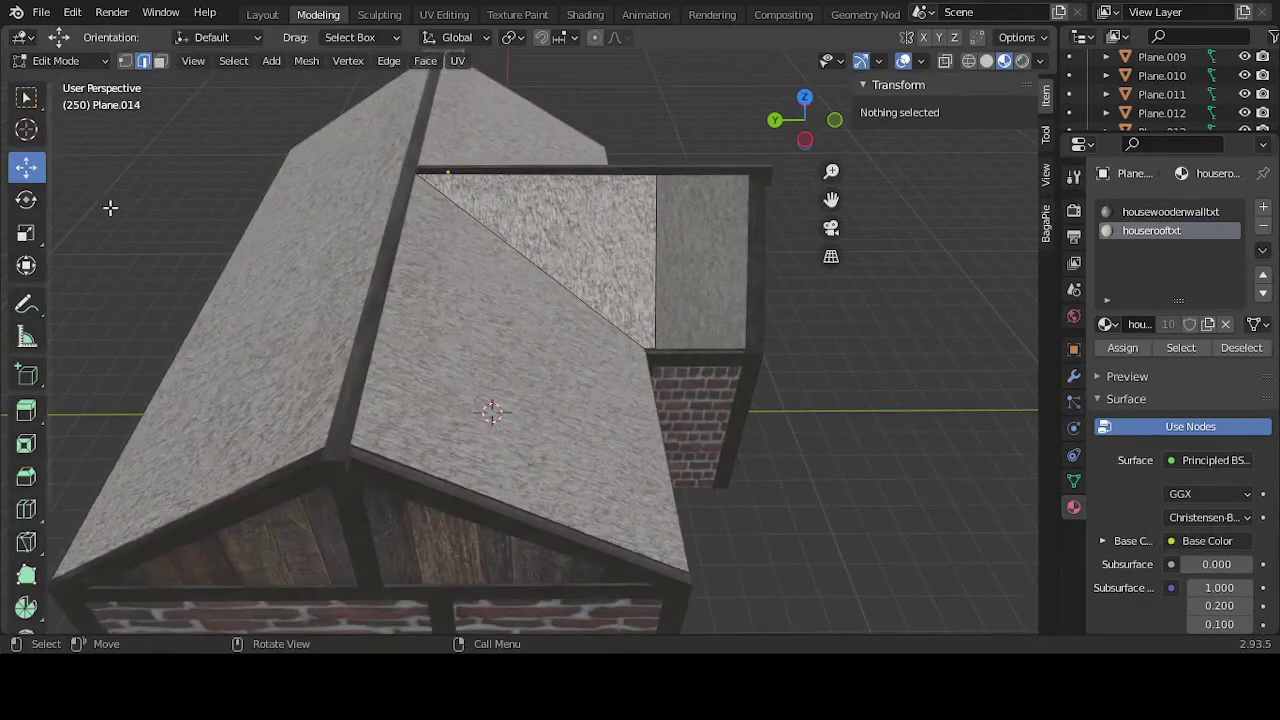
click(26, 509)
click(237, 37)
click(237, 37)
click(237, 37)
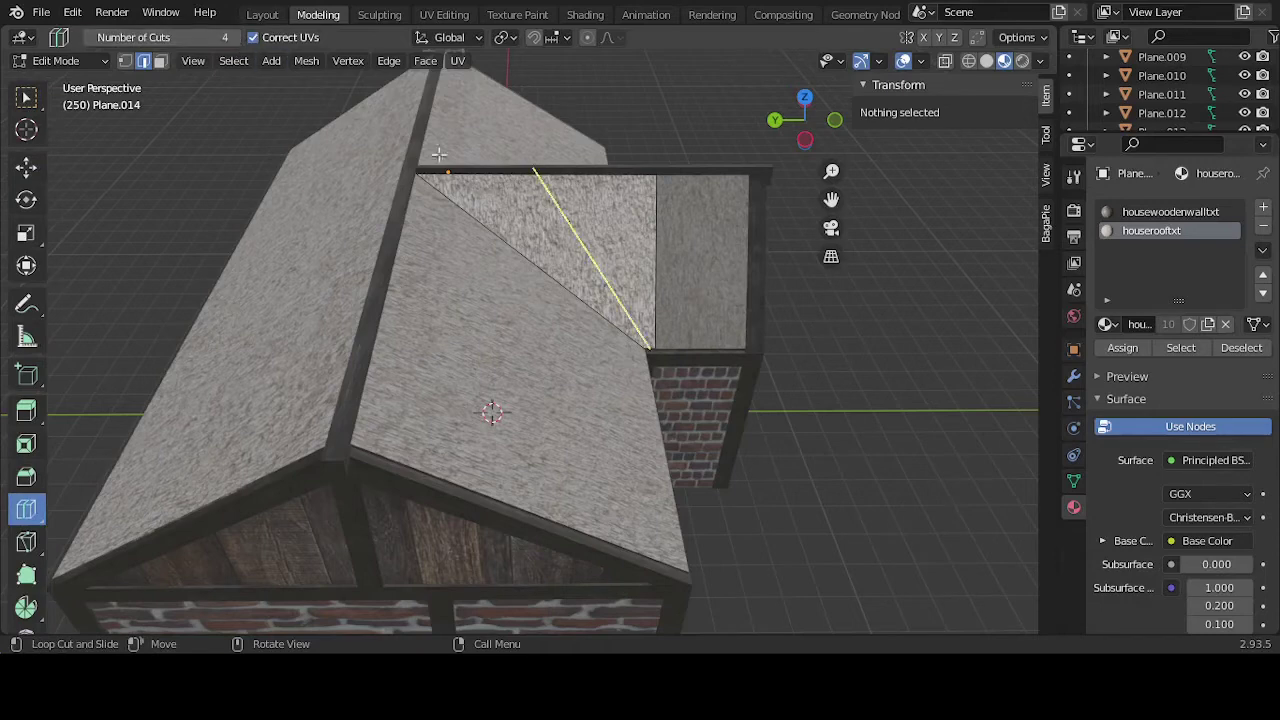
click(555, 175)
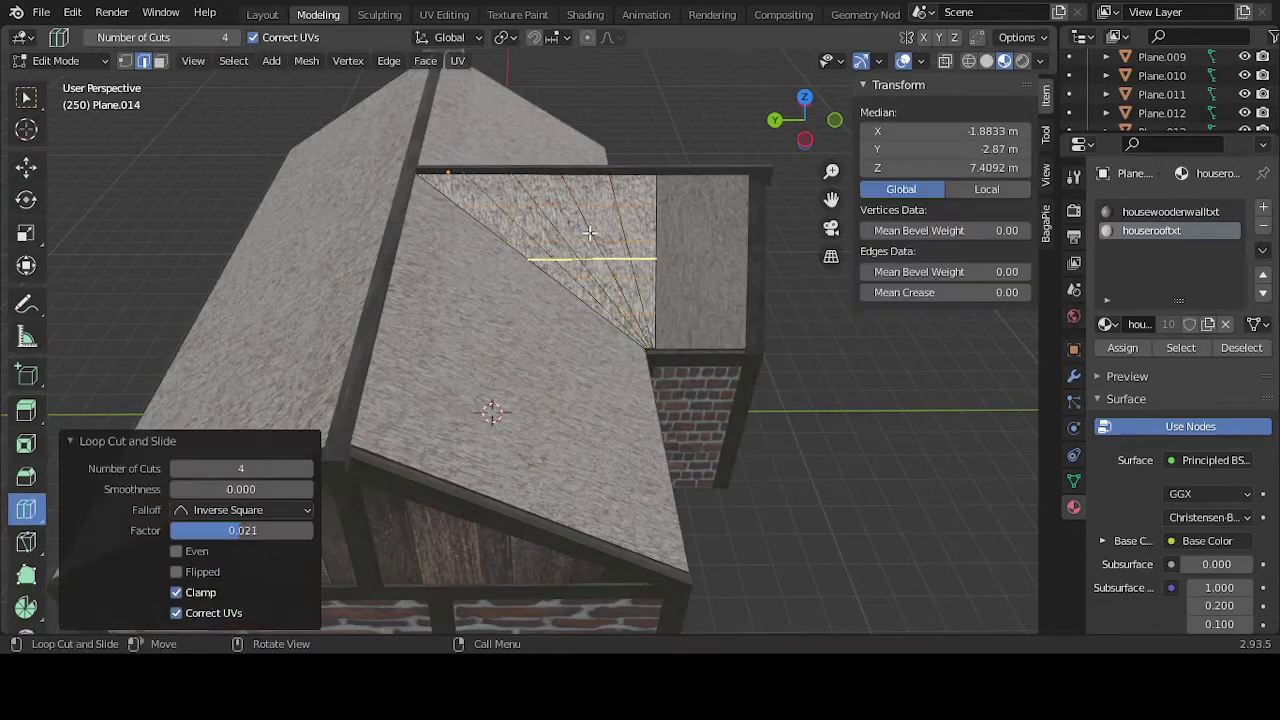
middle_drag(647, 127, 295, 112)
scroll(571, 103, up, 4)
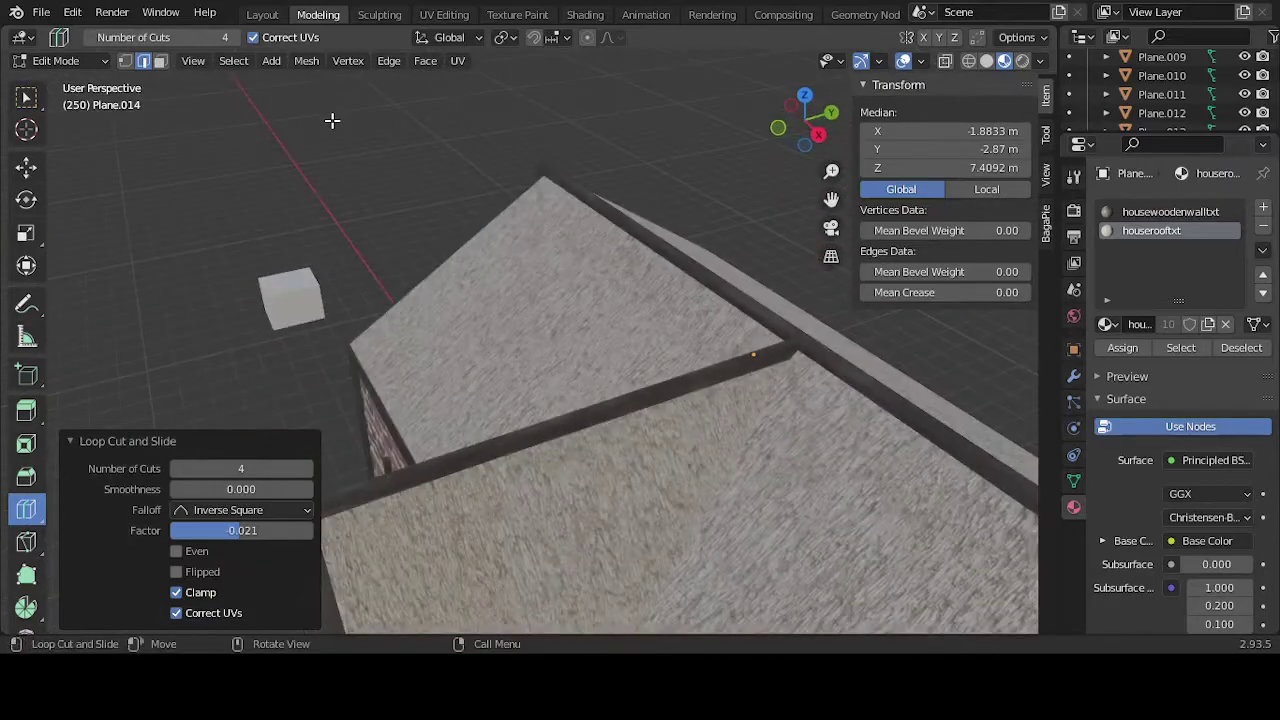
key(Tab)
Step: Add four loop cuts in each direction to the triangular roof section on the gable's right side
key(Tab)
scroll(655, 440, down, 2)
middle_drag(655, 440, 520, 340)
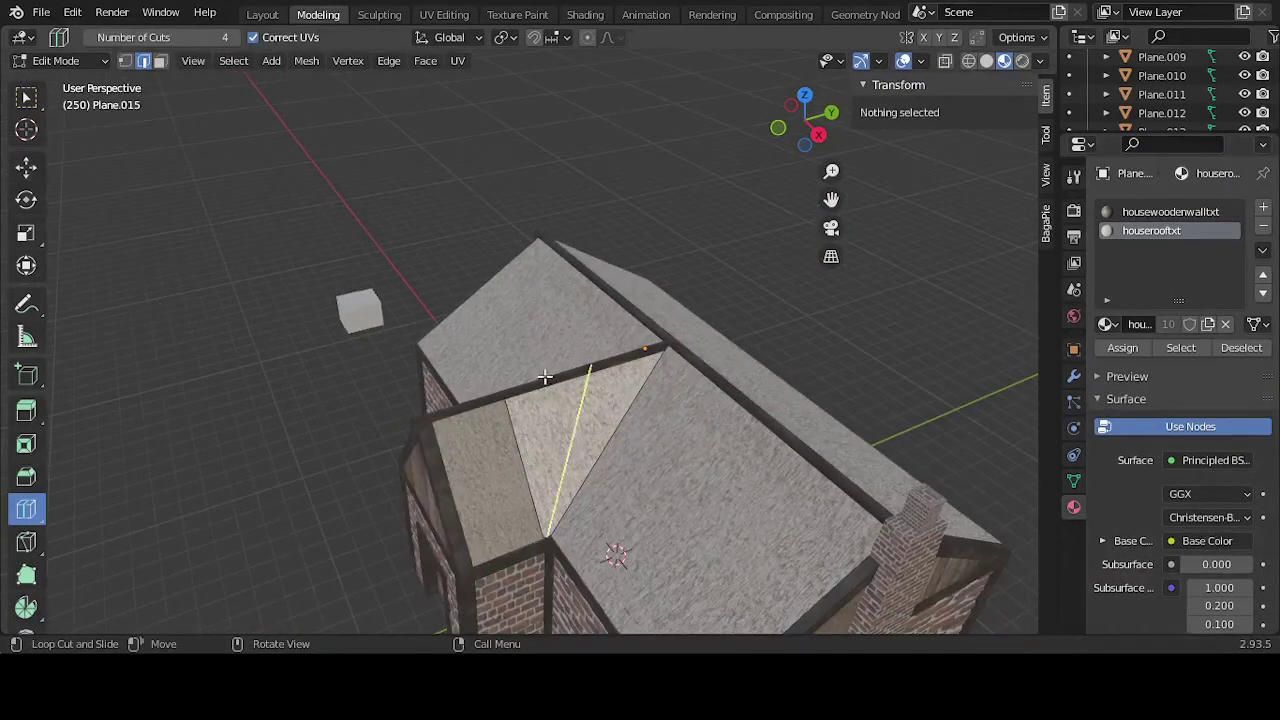
click(545, 377)
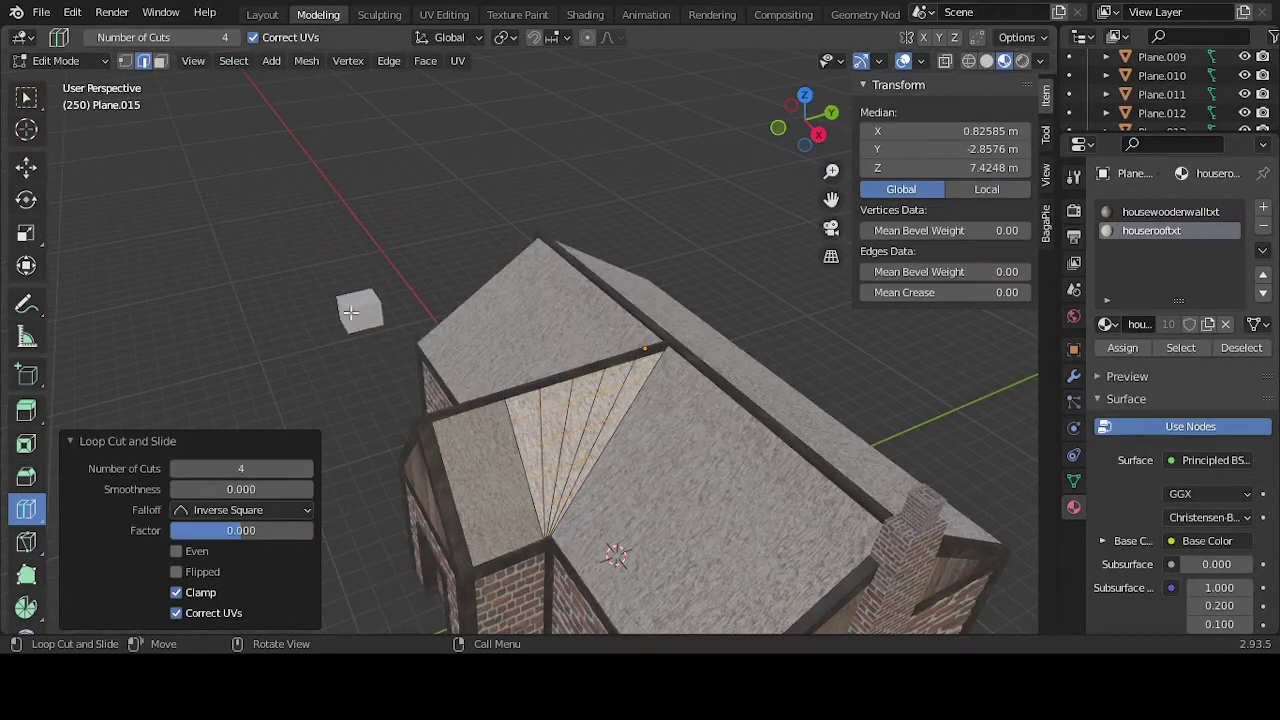
key(Tab)
Step: Add four loop cuts in each direction to the gable's rectangular right section and both rear slopes, and leave Edit Mode
middle_drag(323, 304, 565, 452)
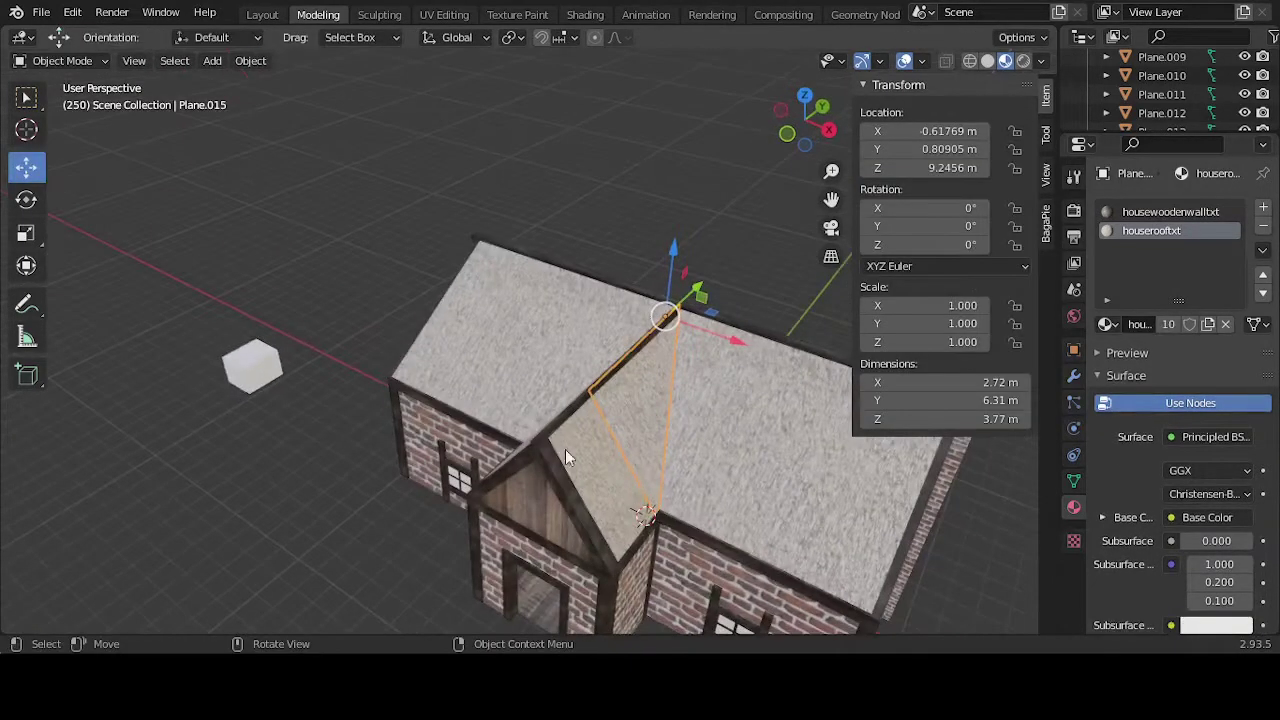
click(620, 481)
key(Tab)
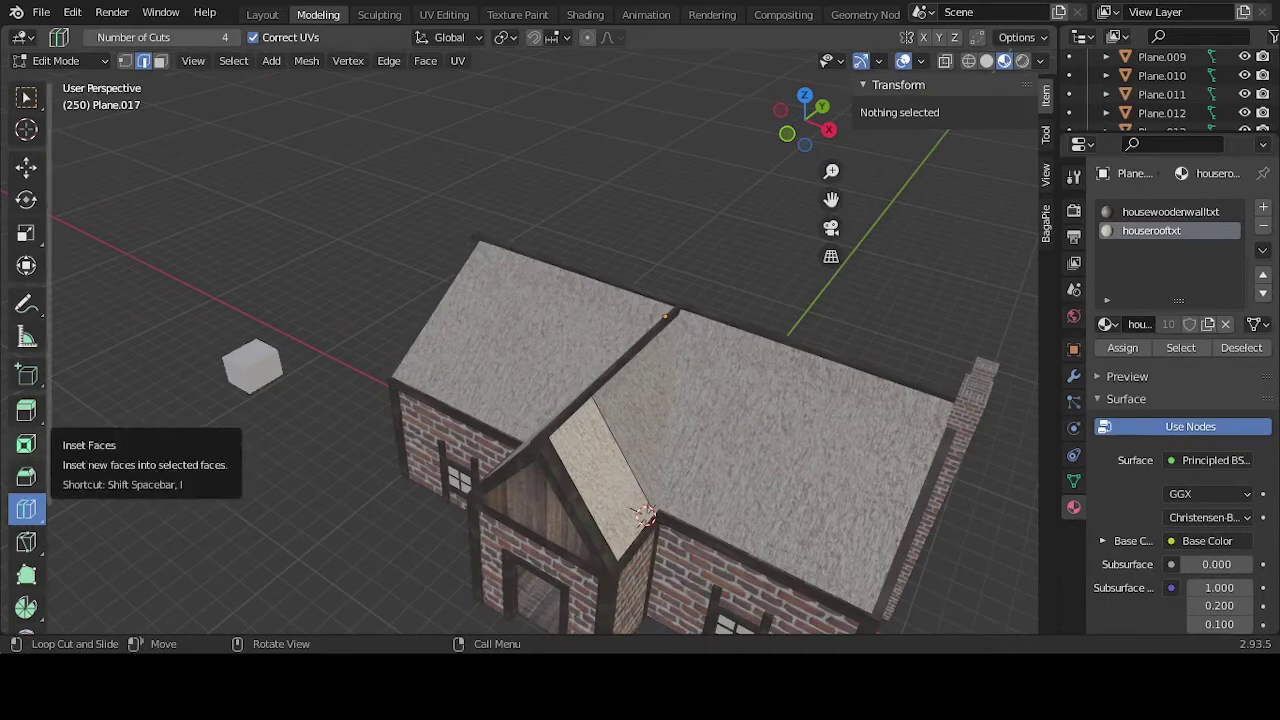
click(460, 483)
middle_drag(645, 515, 616, 197)
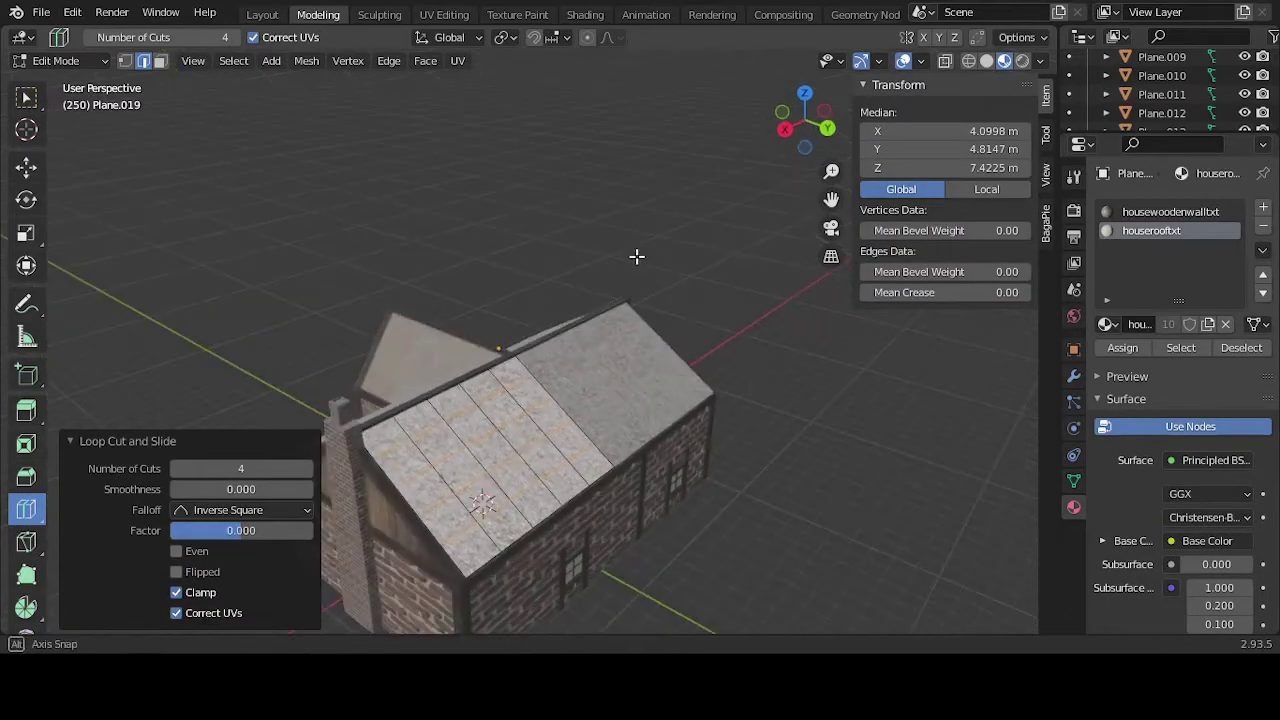
key(Tab)
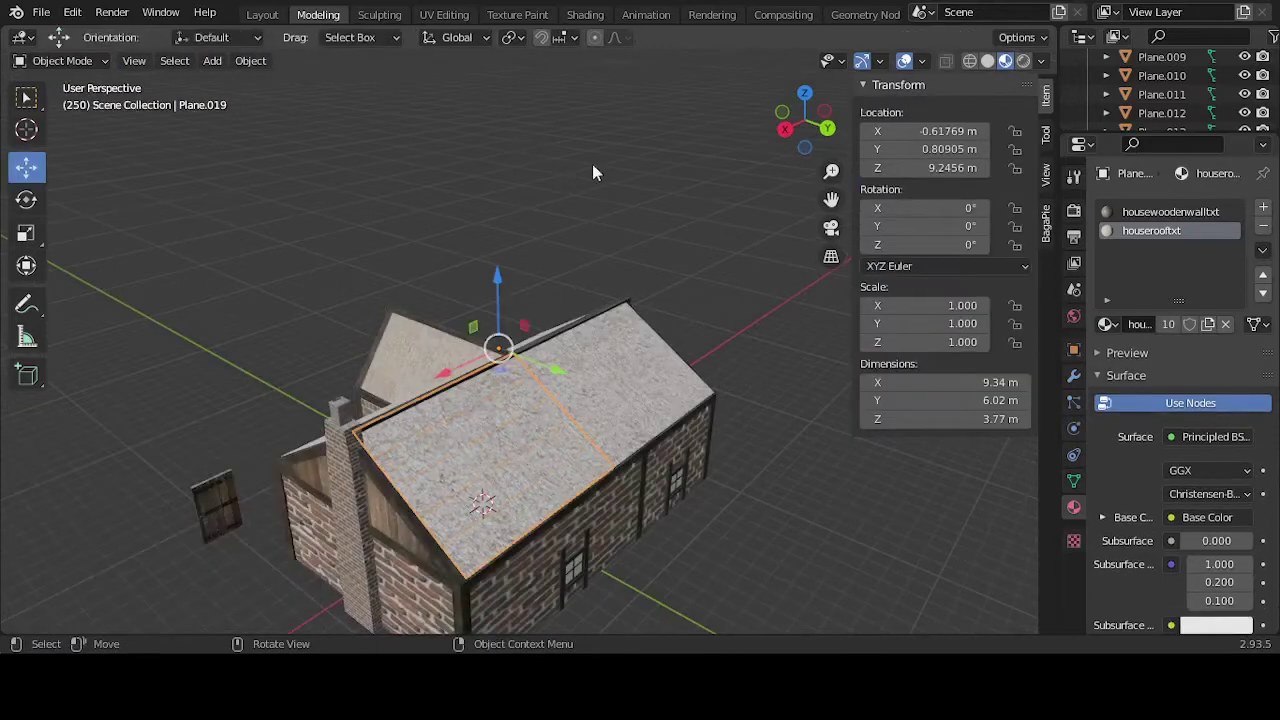
Step: Inspect the roof's mesh density in wireframe shading and set the viewport to solid shading
click(990, 62)
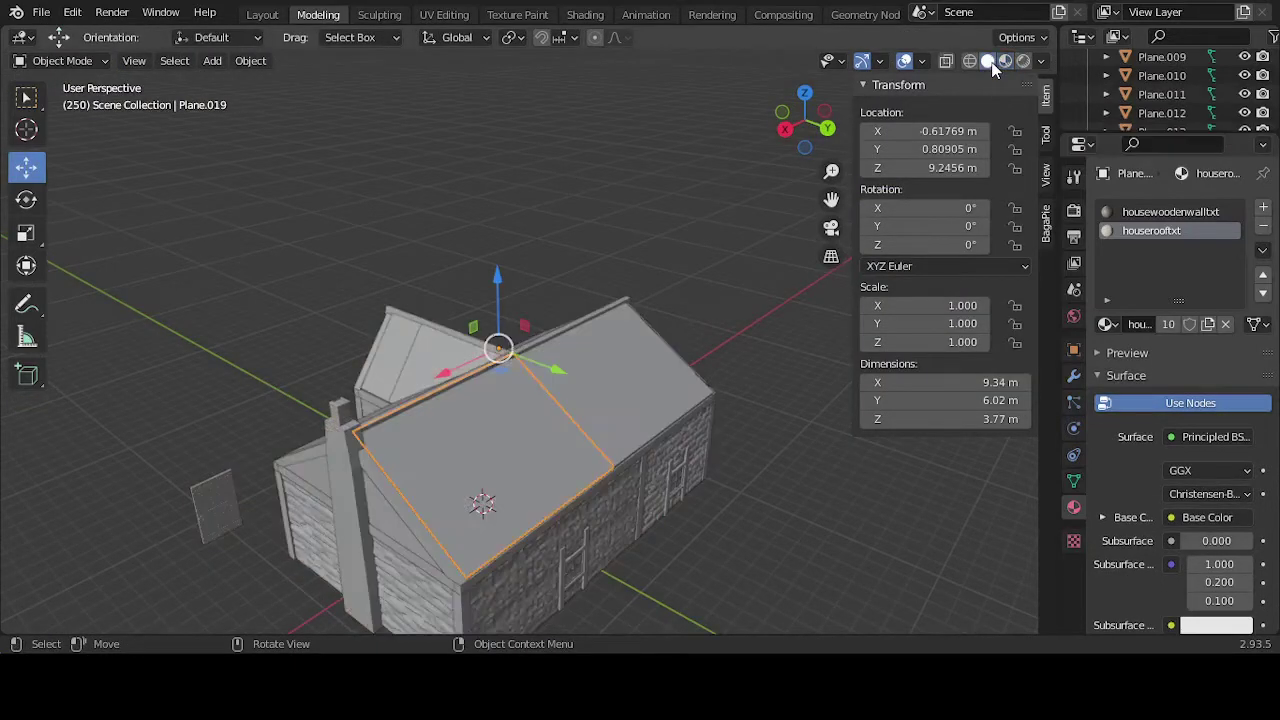
shift+middle_drag(717, 168, 712, 170)
click(971, 62)
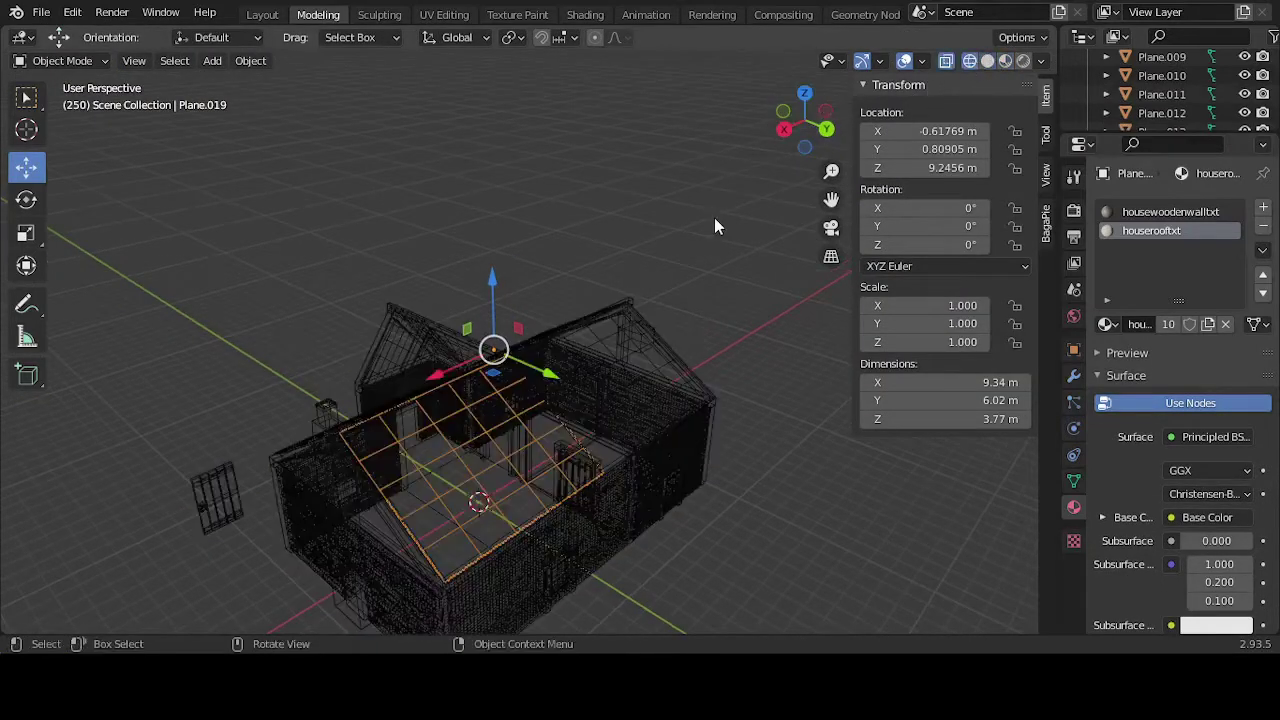
mouse_move(714, 219)
middle_down()
mouse_move(625, 238)
mouse_move(689, 209)
middle_up()
click(987, 62)
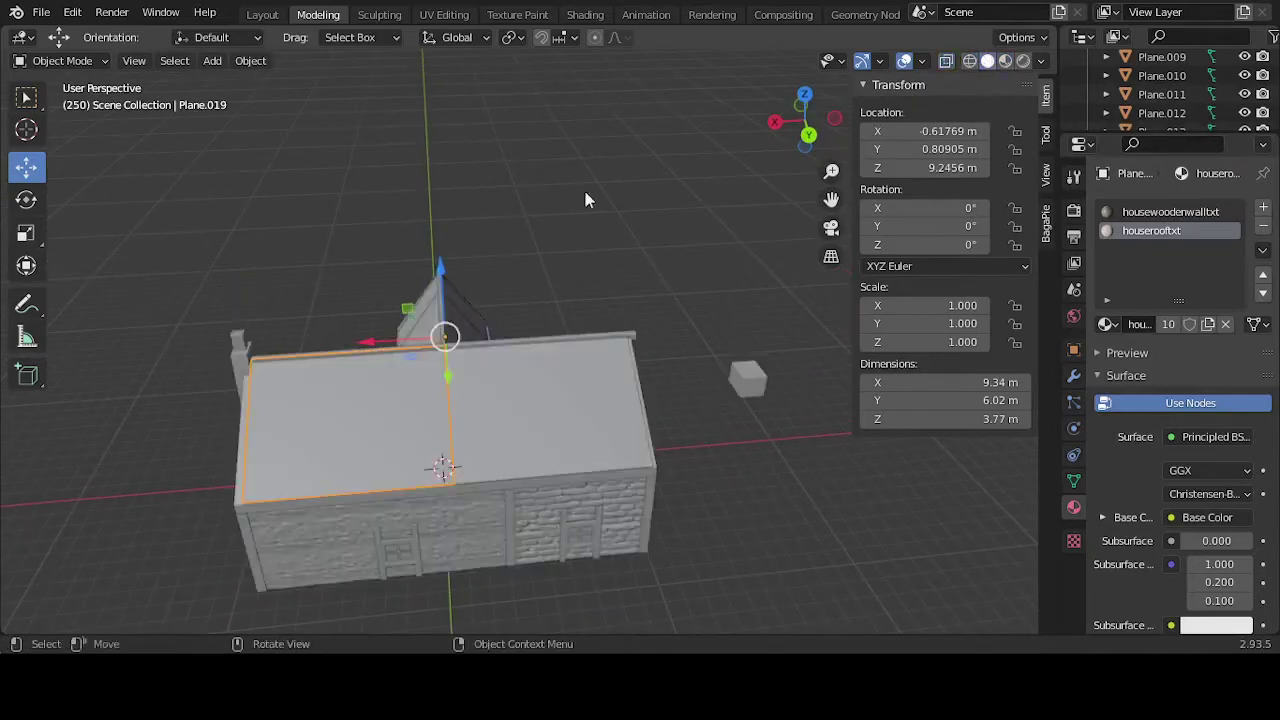
Step: Subdivide all faces of the chimney-side rear slope with 10 cuts and leave Edit Mode
middle_drag(586, 200, 608, 214)
key(Tab)
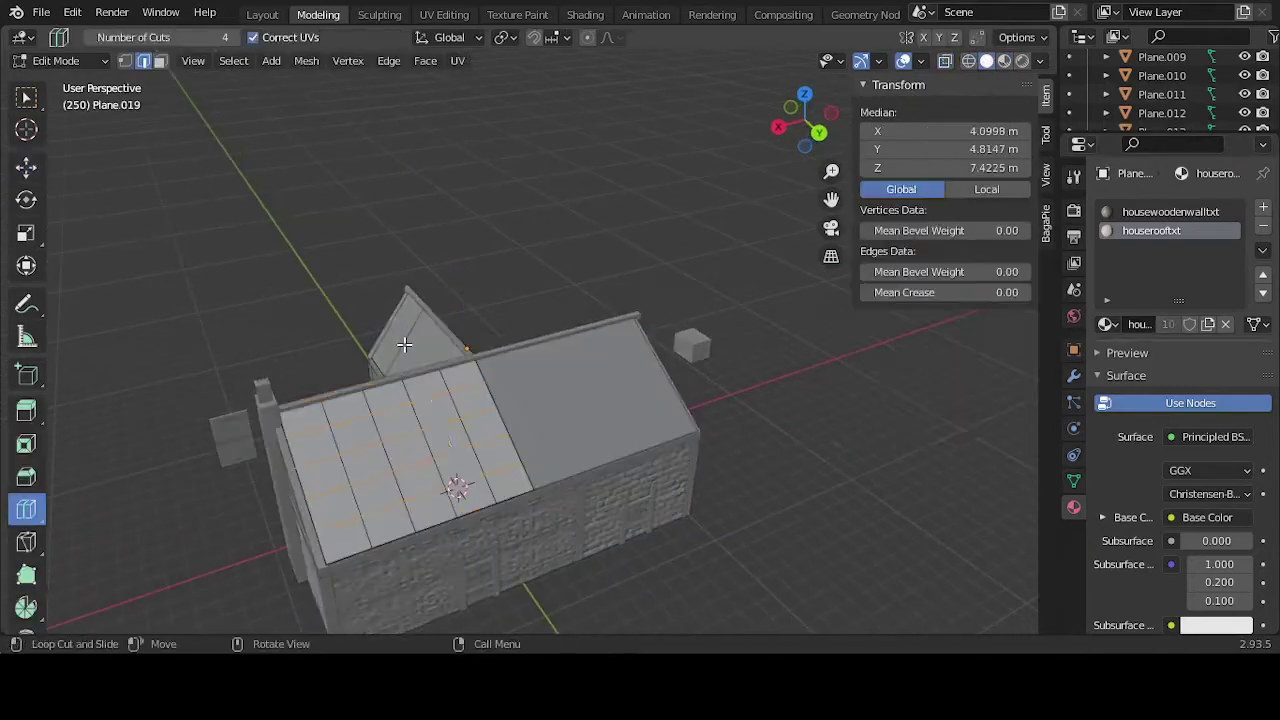
click(386, 380)
click(27, 166)
key(3)
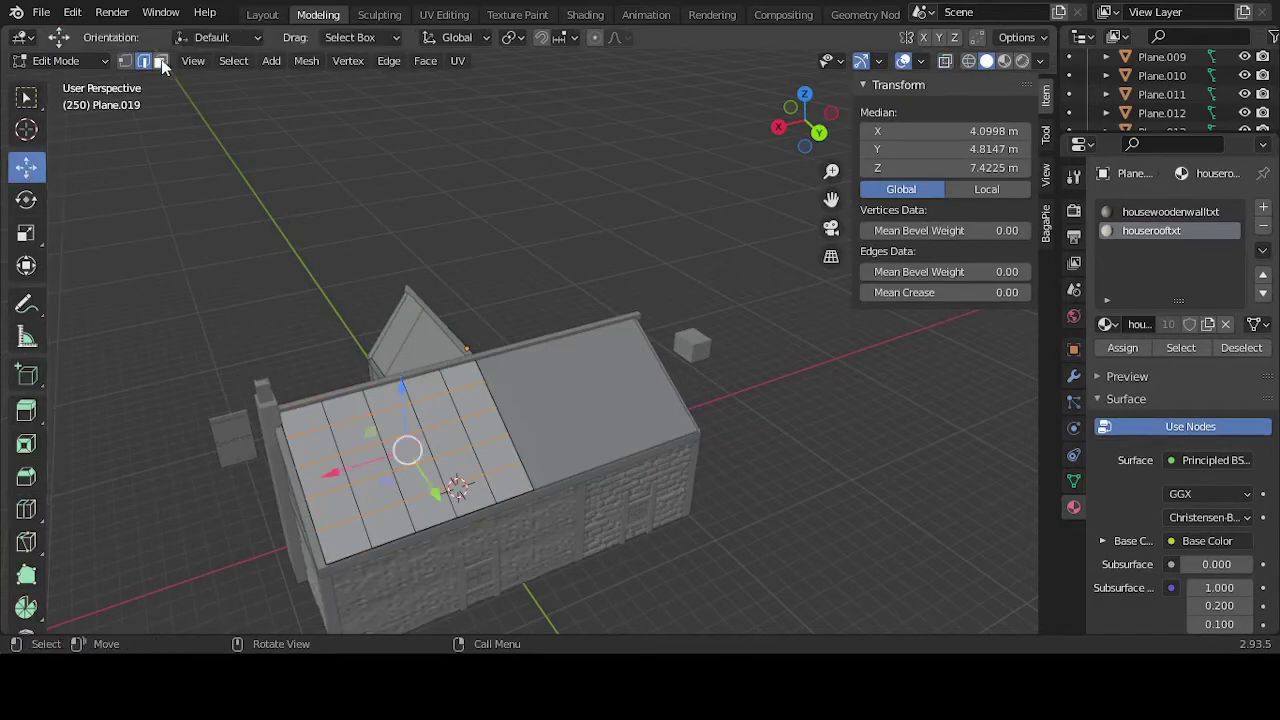
key(alt+a)
drag(206, 266, 617, 634)
right_click(414, 459)
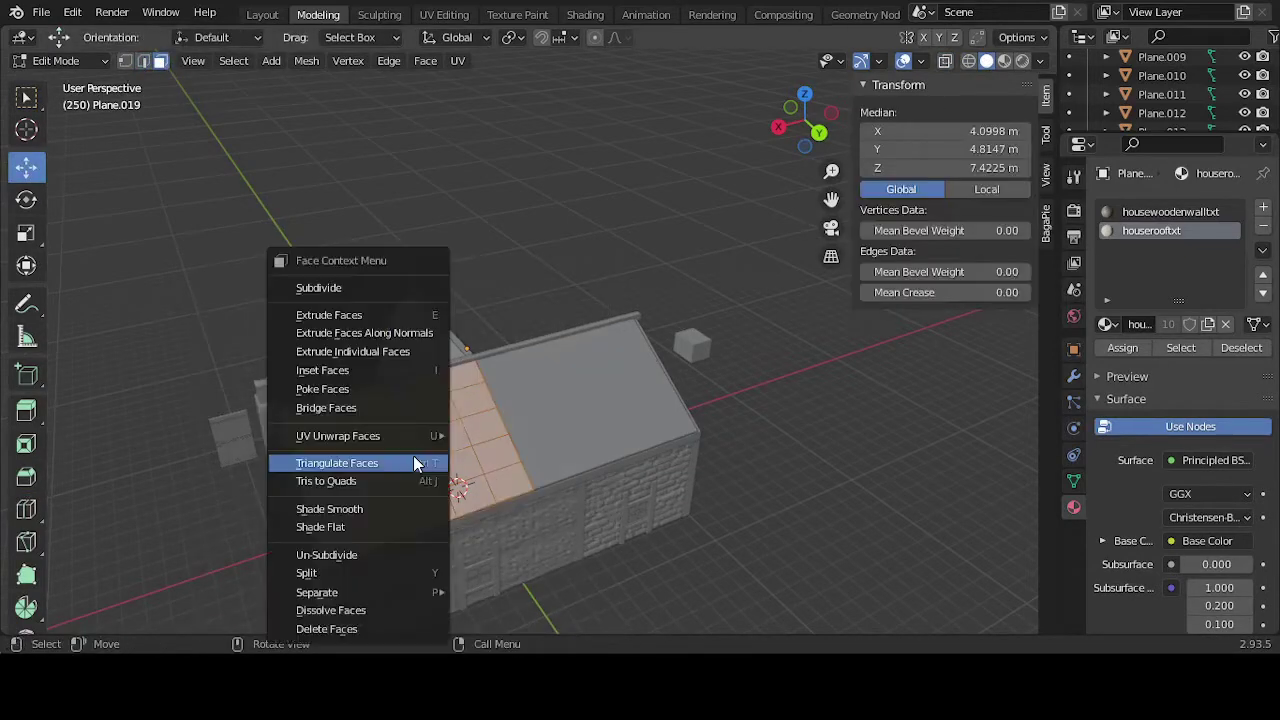
click(405, 288)
click(256, 488)
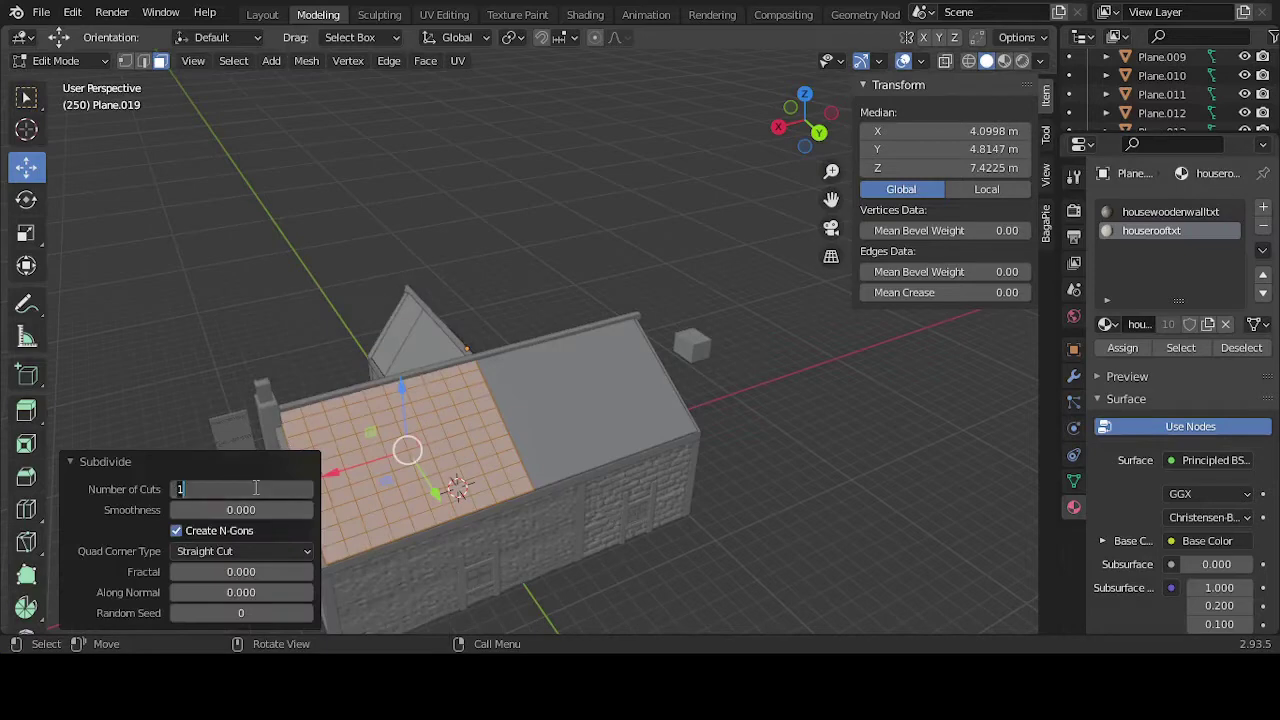
key(Return)
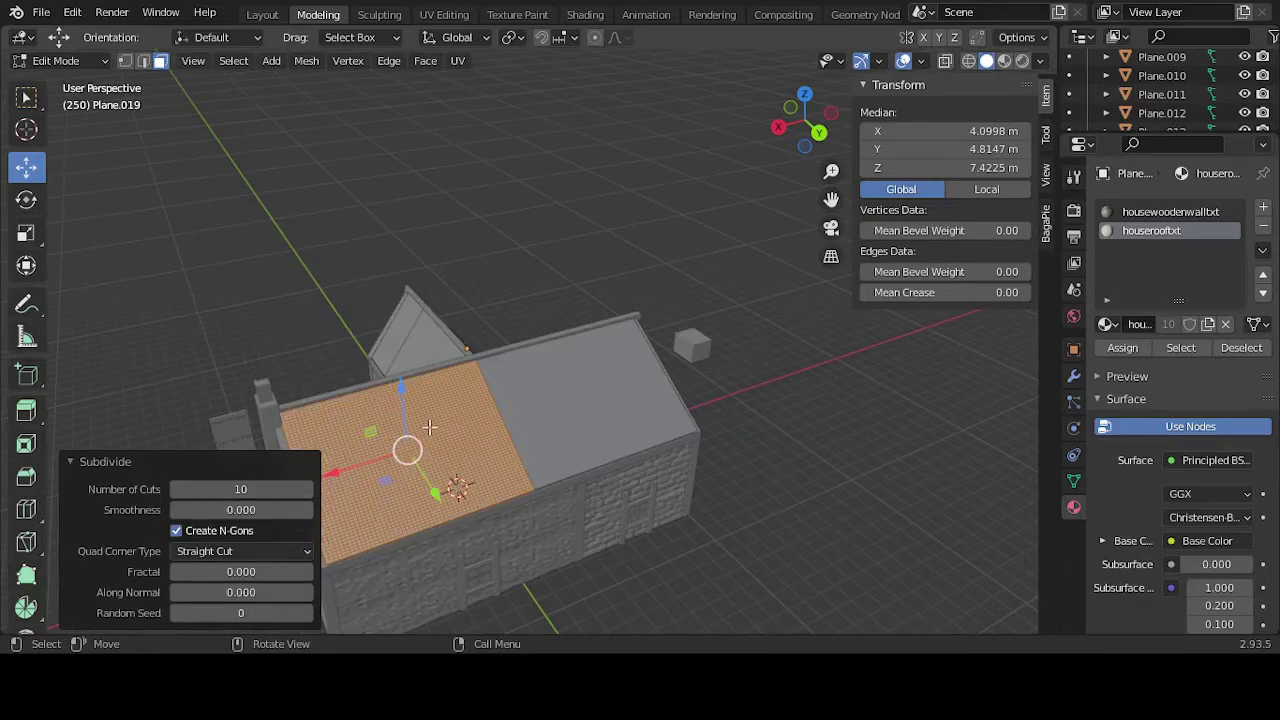
key(alt+a)
key(Tab)
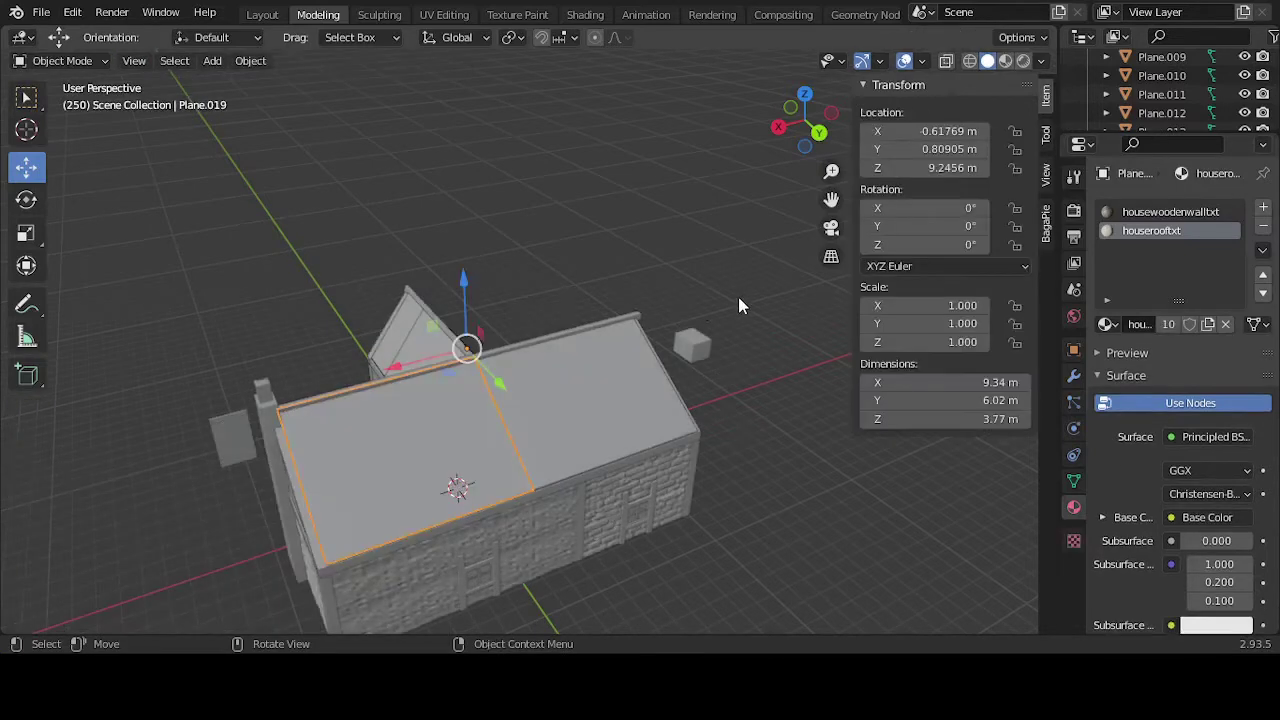
Step: Subdivide all faces of the rear slope away from the chimney, opening the number of cuts for editing
click(626, 381)
key(Tab)
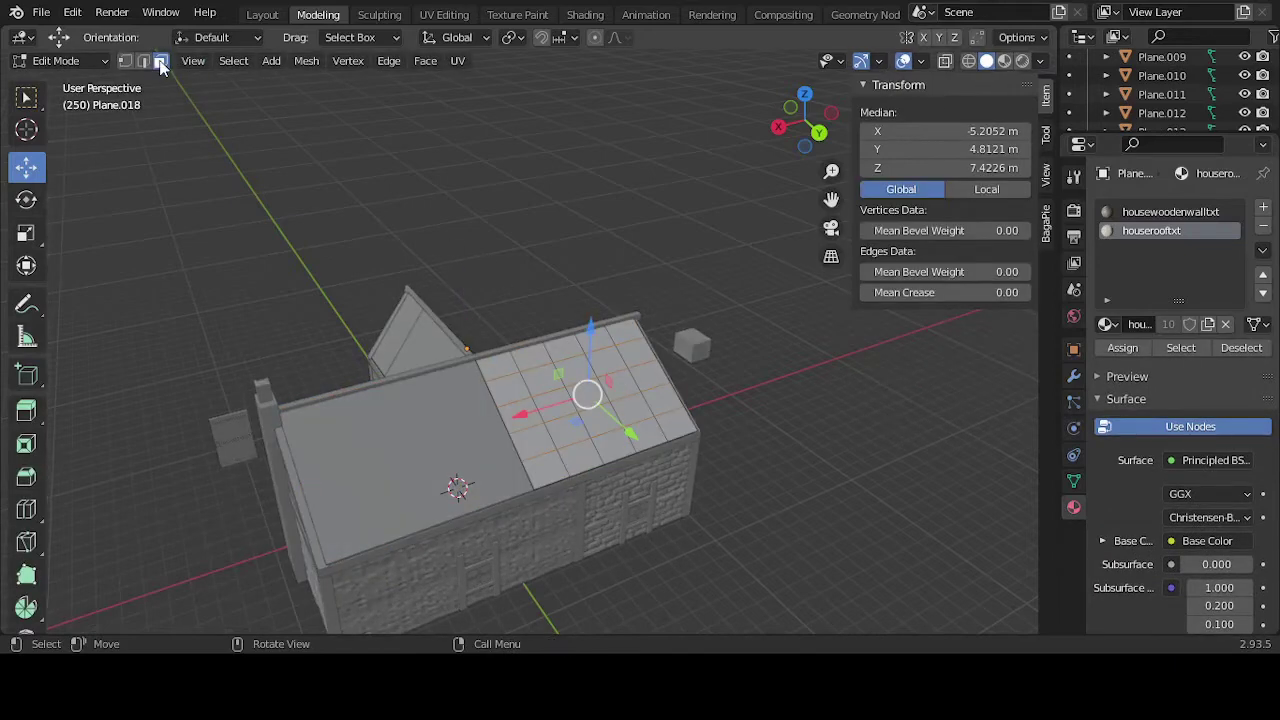
key(alt+a)
drag(385, 183, 836, 612)
right_click(632, 436)
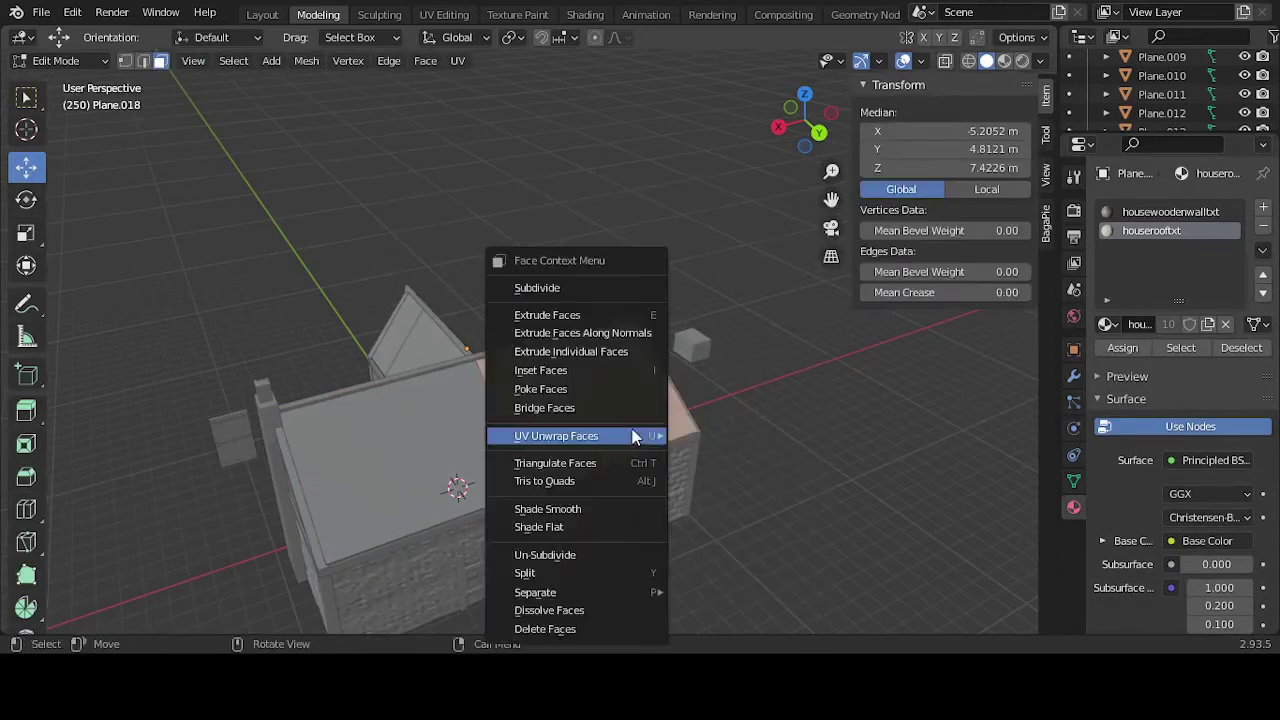
click(600, 288)
click(276, 487)
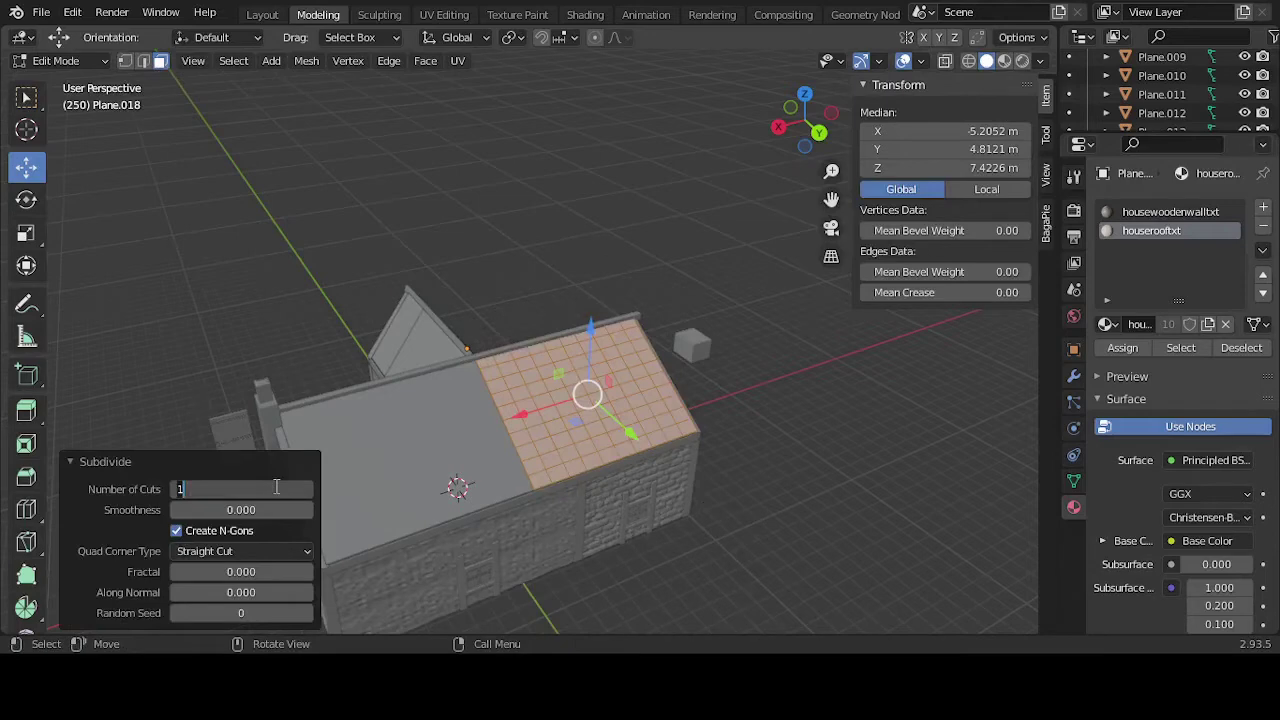
Step: Set the subdivision of the selected rear roof panel to 10 cuts and leave edit mode
text(10)
key(Return)
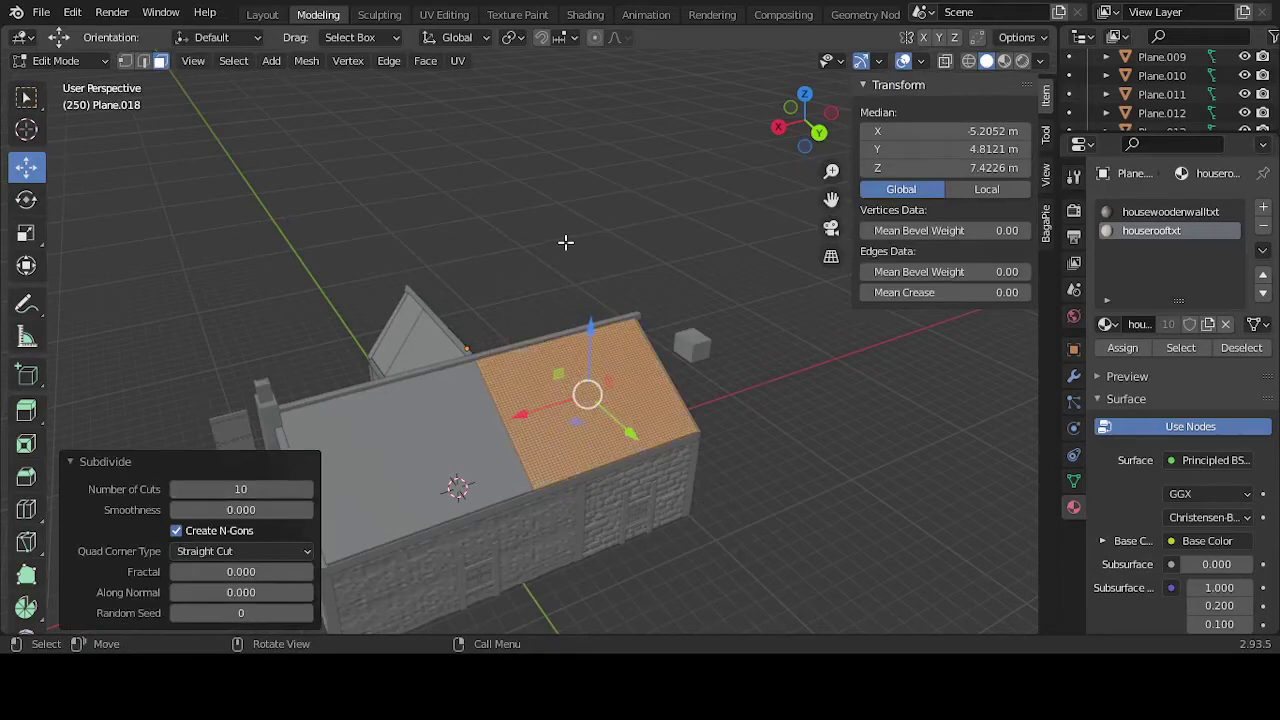
key(Tab)
Step: Subdivide all faces of the gridded front roof panel beside the dormer (Plane.012) with 10 cuts
middle_drag(567, 241, 548, 346)
click(548, 346)
key(Tab)
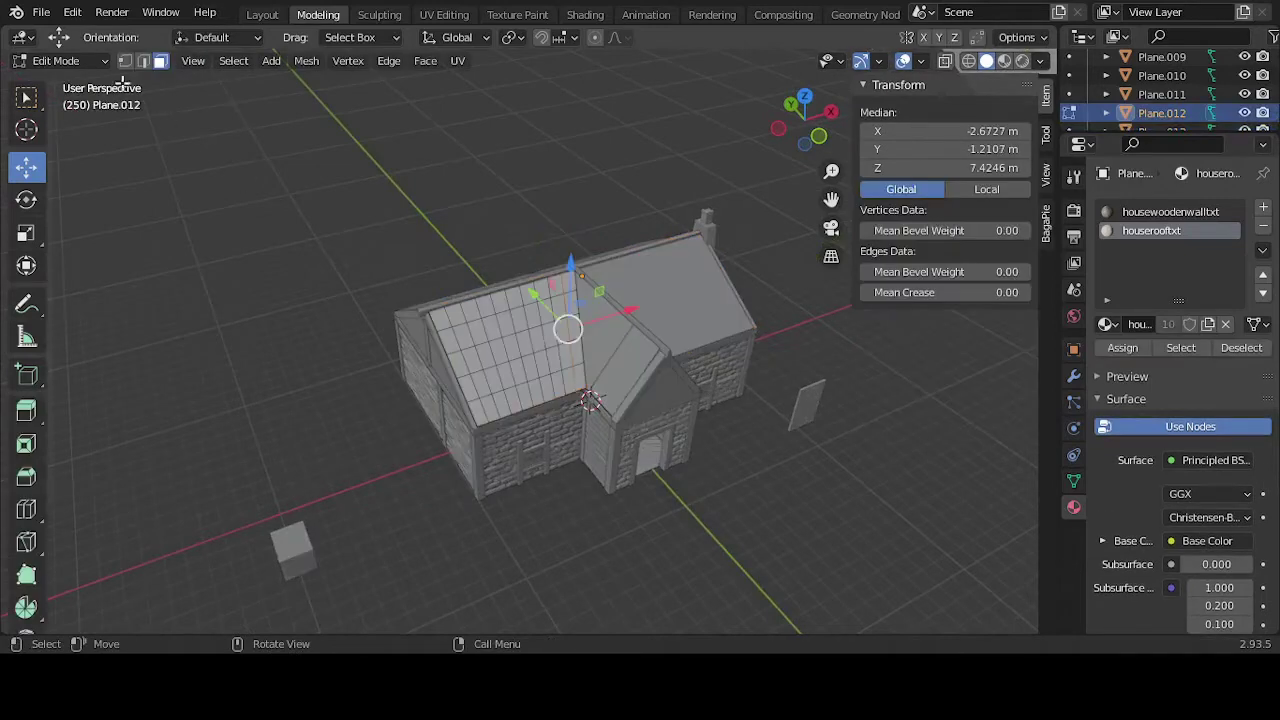
drag(342, 206, 622, 508)
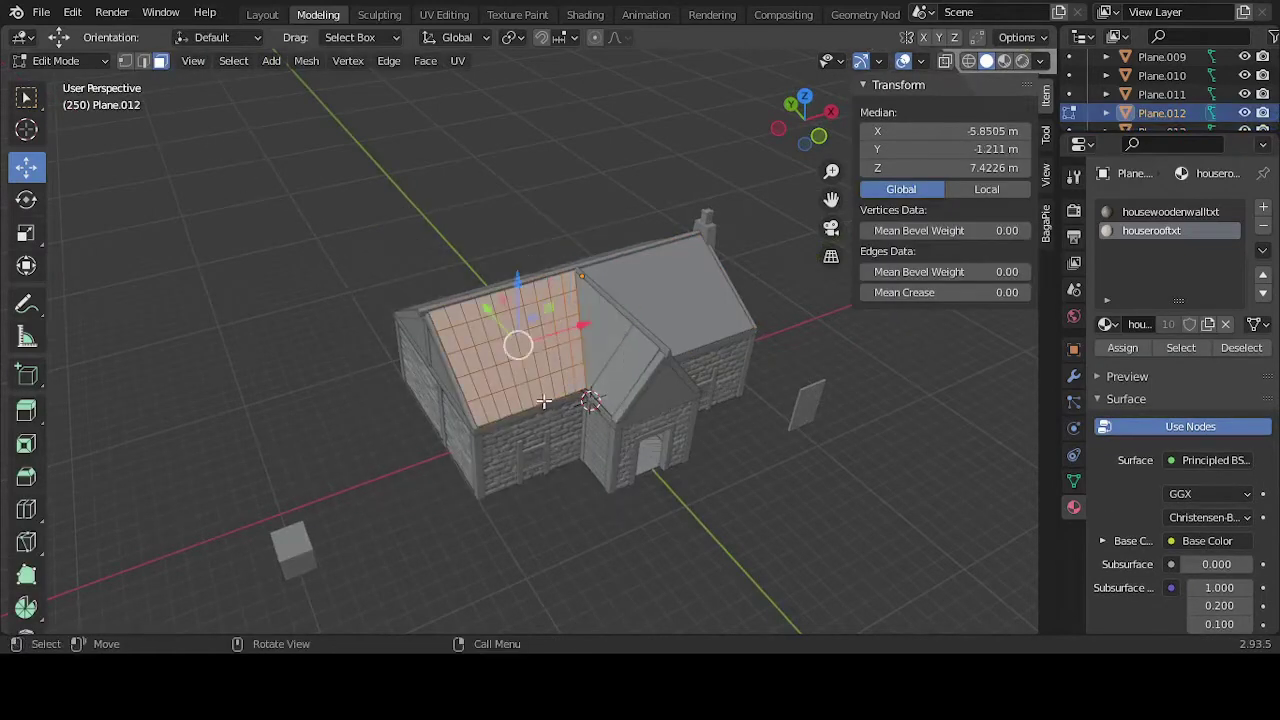
right_click(492, 342)
click(415, 288)
click(284, 488)
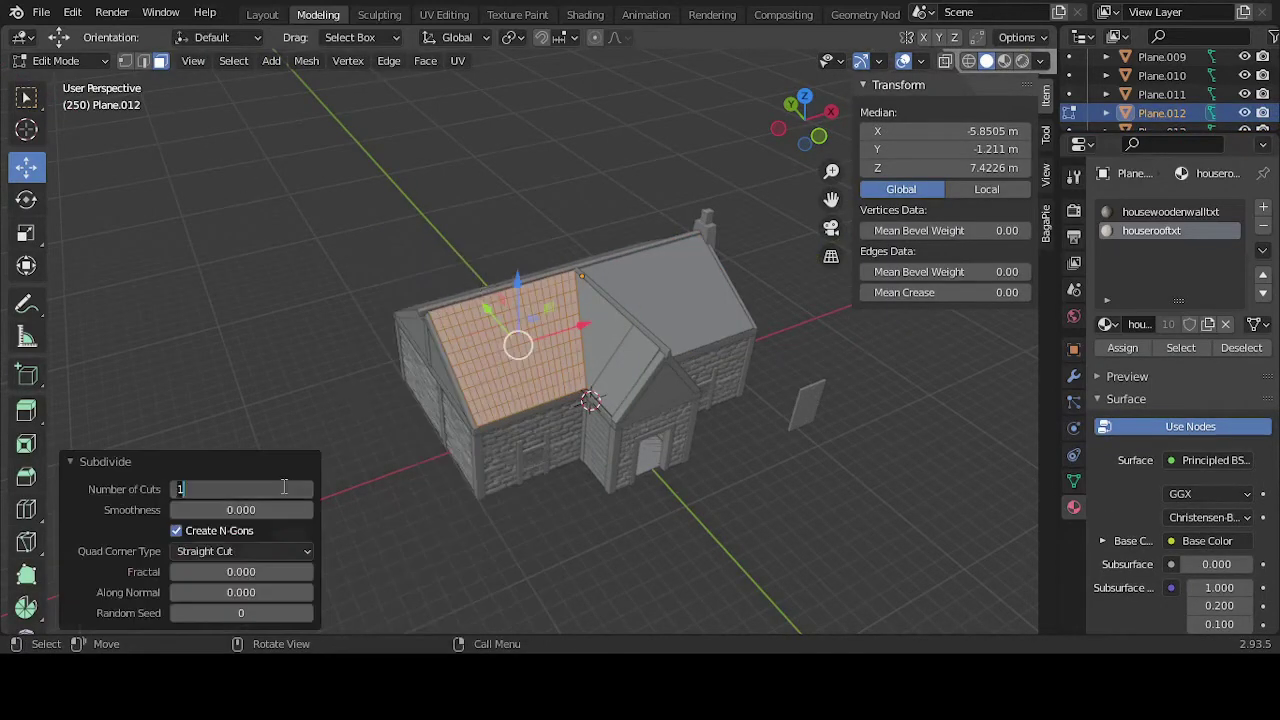
text(0)
key(Return)
click(327, 282)
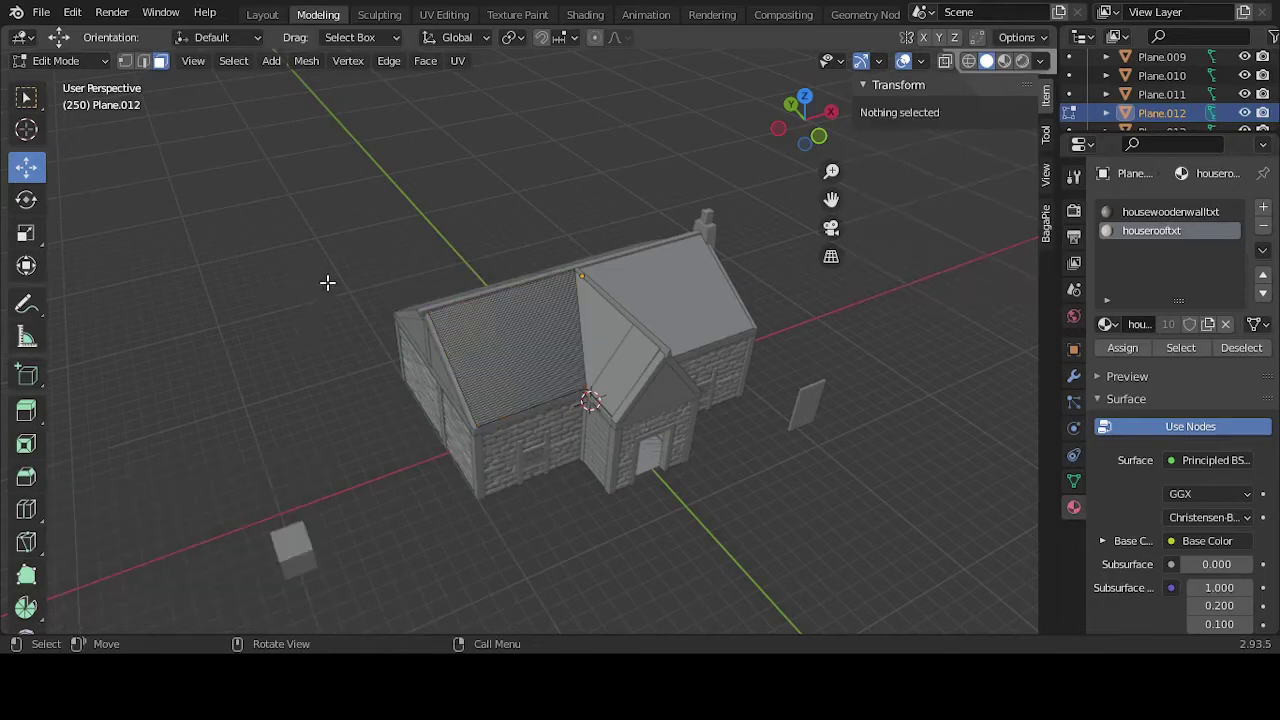
Step: Add a Displace modifier to the finely subdivided dormer roof panel (Plane.016), keeping its direction at Normal
middle_drag(327, 282, 681, 472)
scroll(681, 472, up, 3)
scroll(700, 500, down, 1)
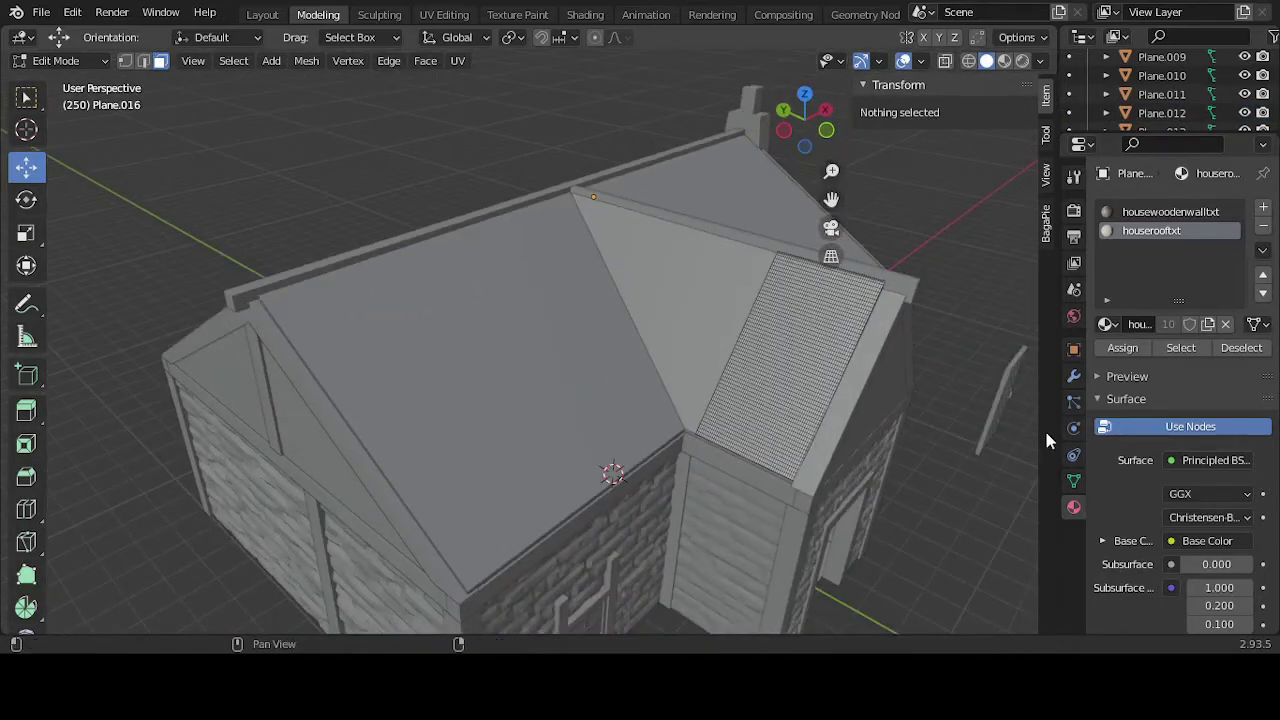
click(1076, 378)
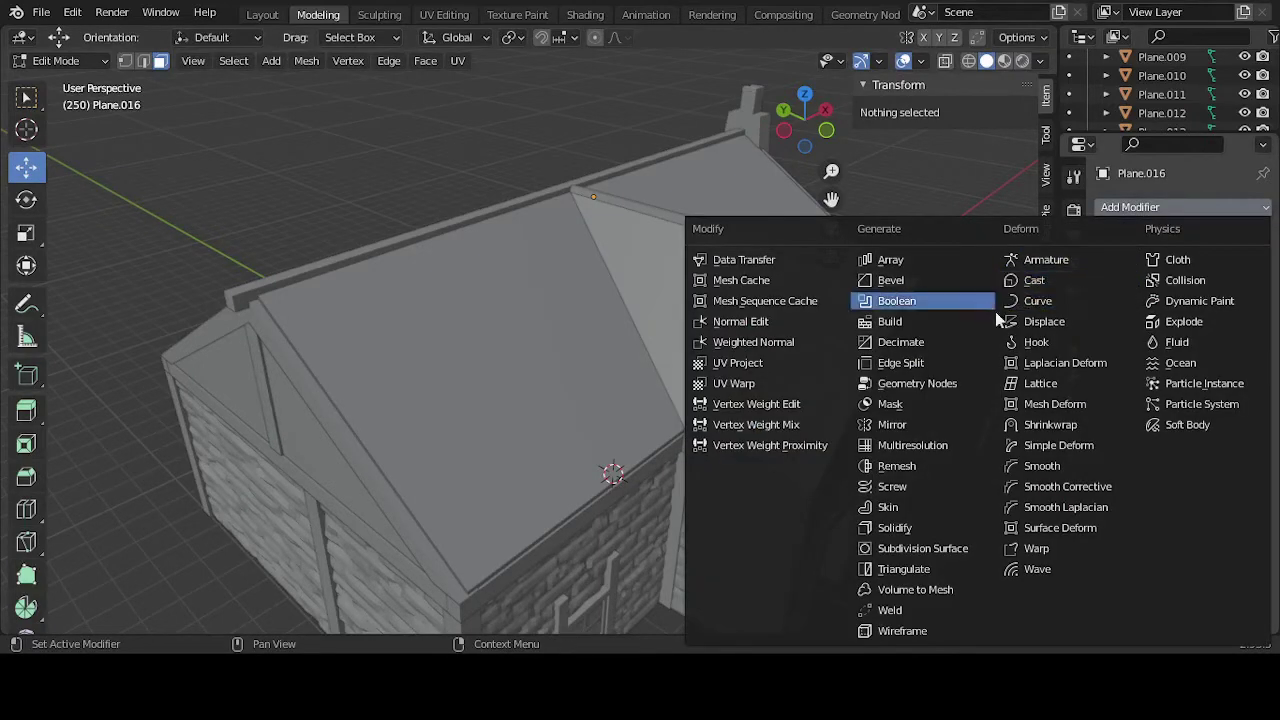
click(1050, 323)
middle_drag(983, 426, 955, 424)
click(1210, 326)
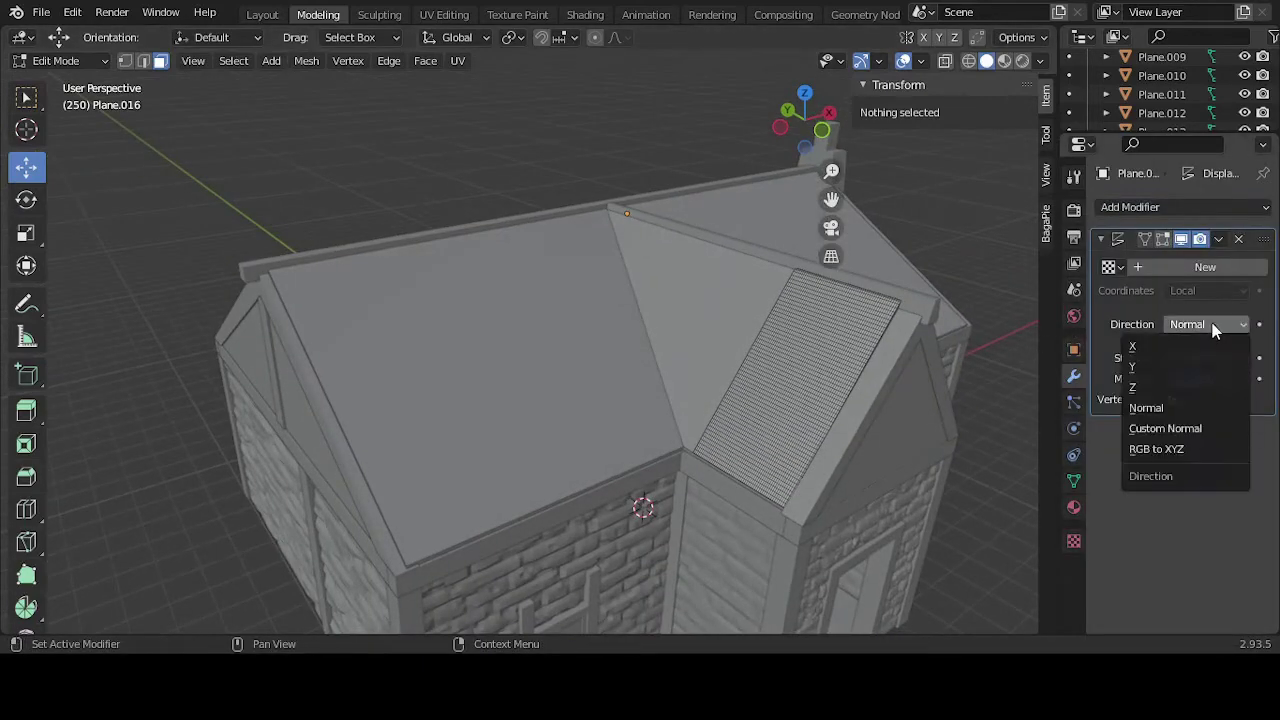
click(1211, 325)
Step: Create a new texture for the Displace modifier and name it THATCH
click(1110, 266)
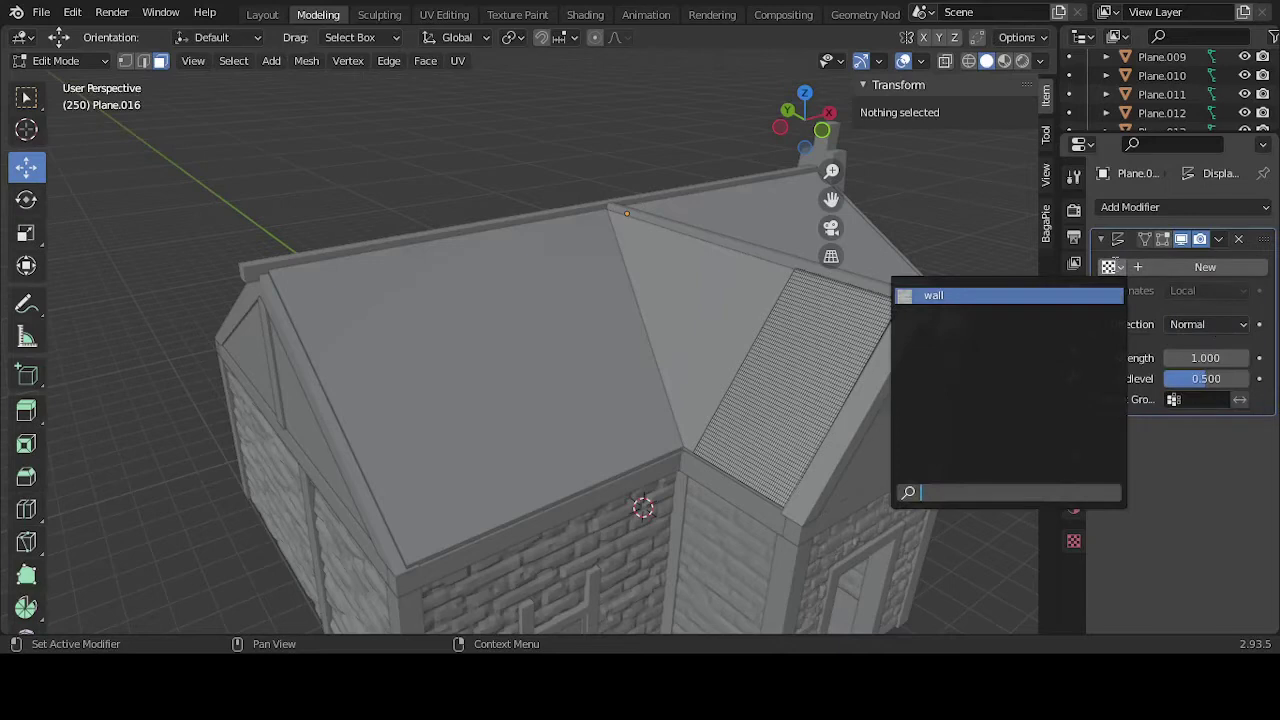
click(1164, 267)
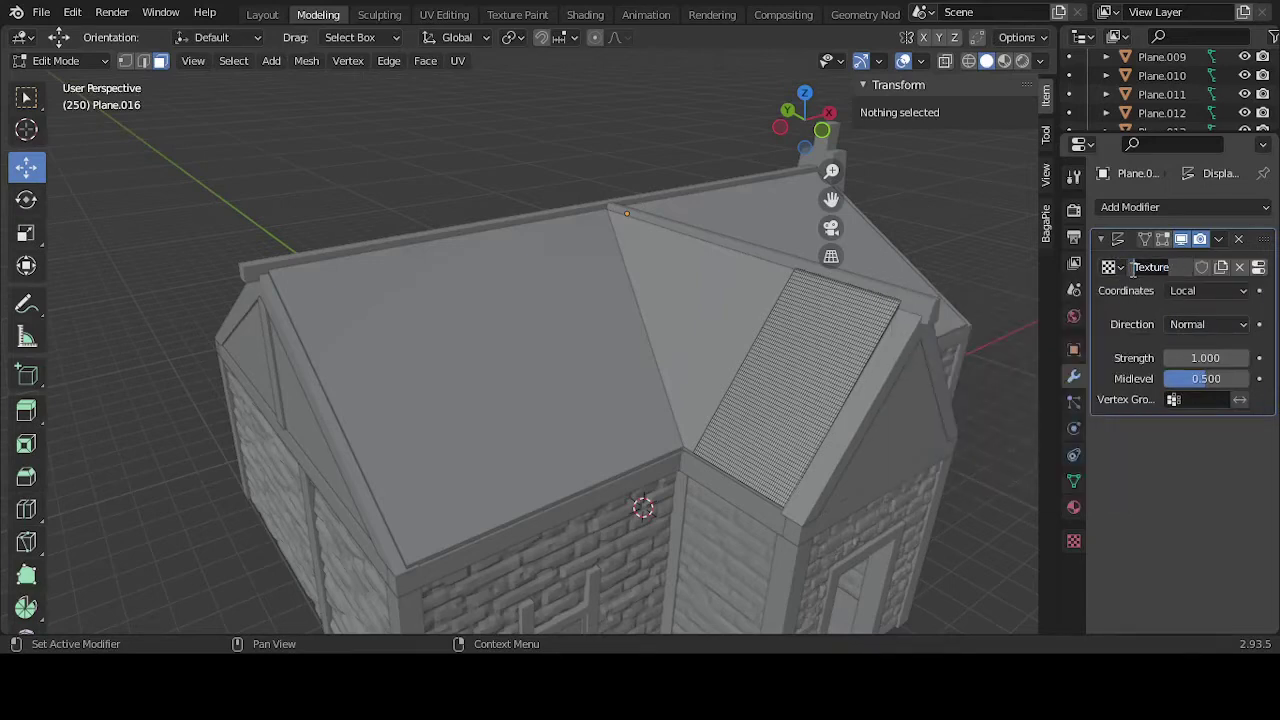
click(1134, 267)
key(BackSpace)
text(THATCH)
key(Return)
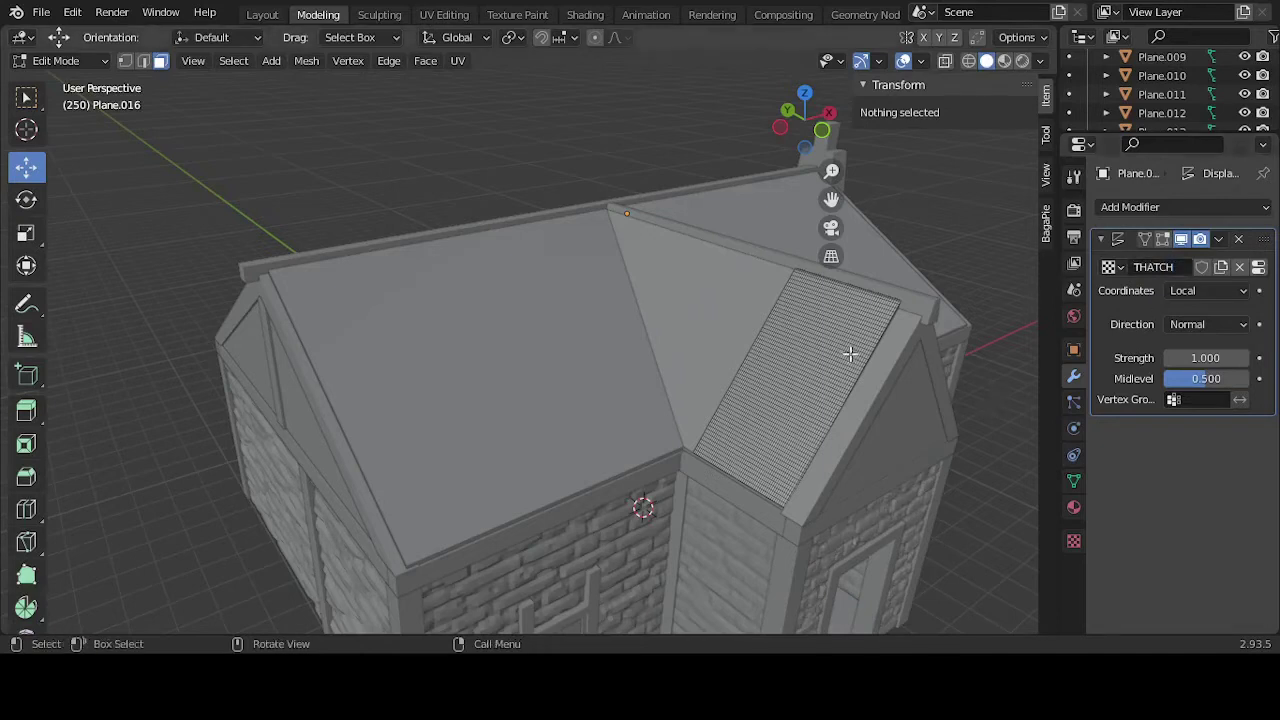
click(849, 354)
click(1010, 413)
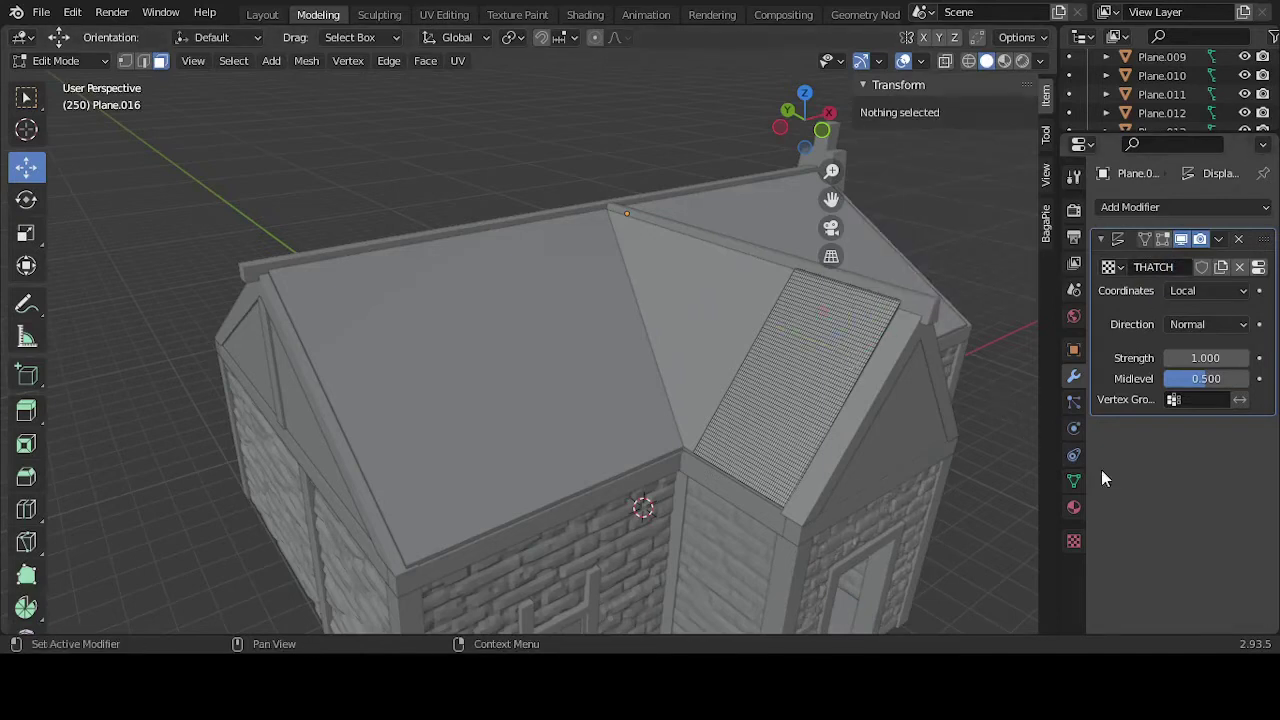
Step: Load the 8K AO image from the Textures folder into the THATCH texture as an Image or Movie source
click(1073, 540)
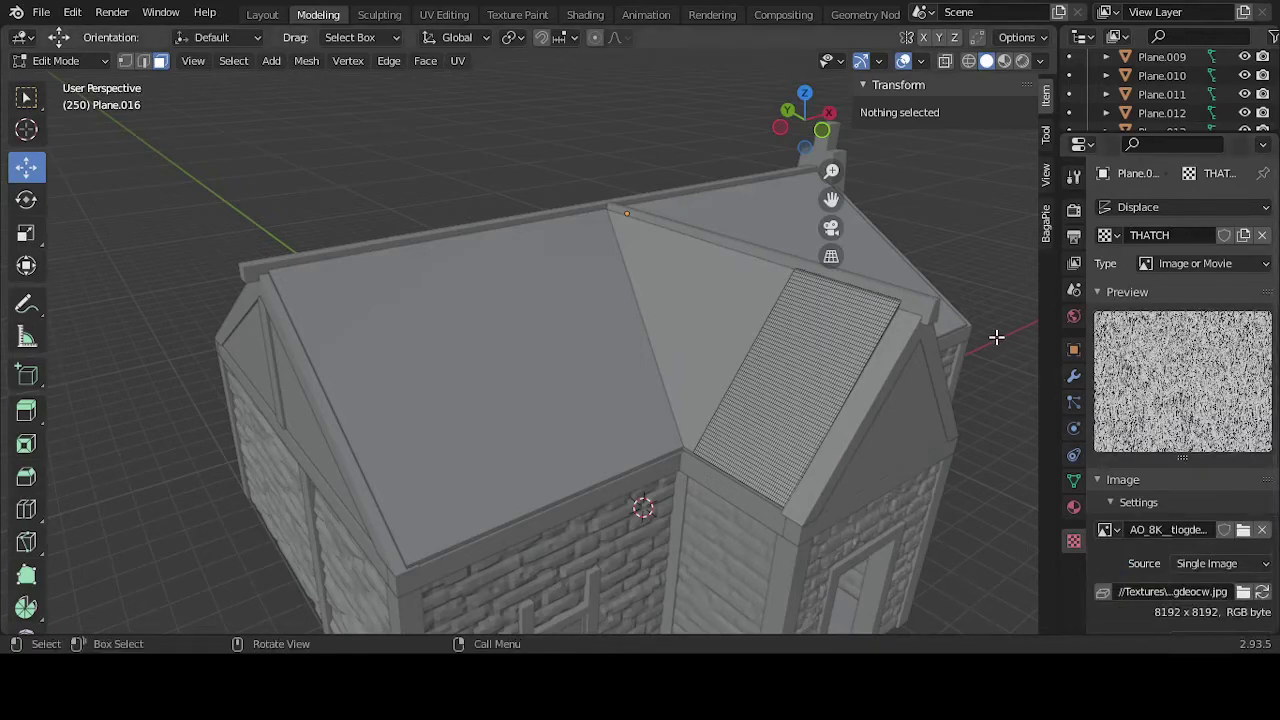
middle_drag(994, 334, 986, 371)
scroll(1159, 400, down, 1)
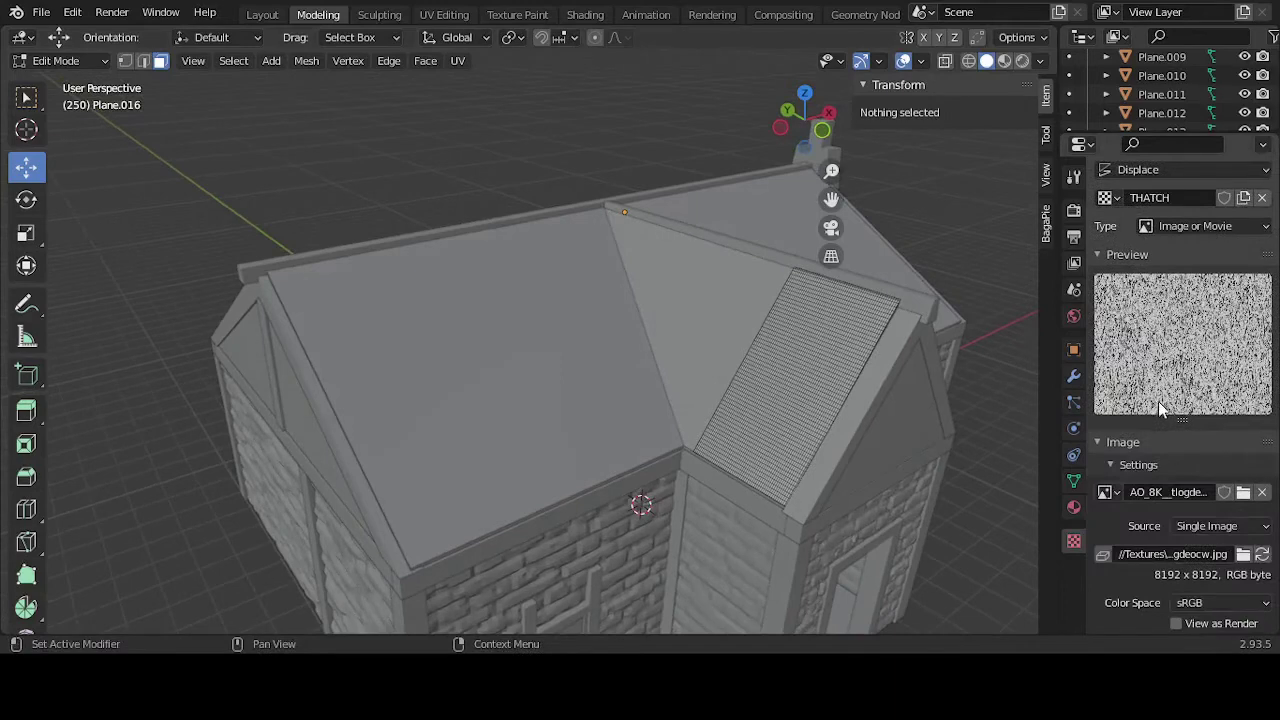
scroll(1158, 401, down, 2)
Step: Leave edit mode and set the Displace modifier's texture coordinates to UV, with direction Normal
click(1073, 376)
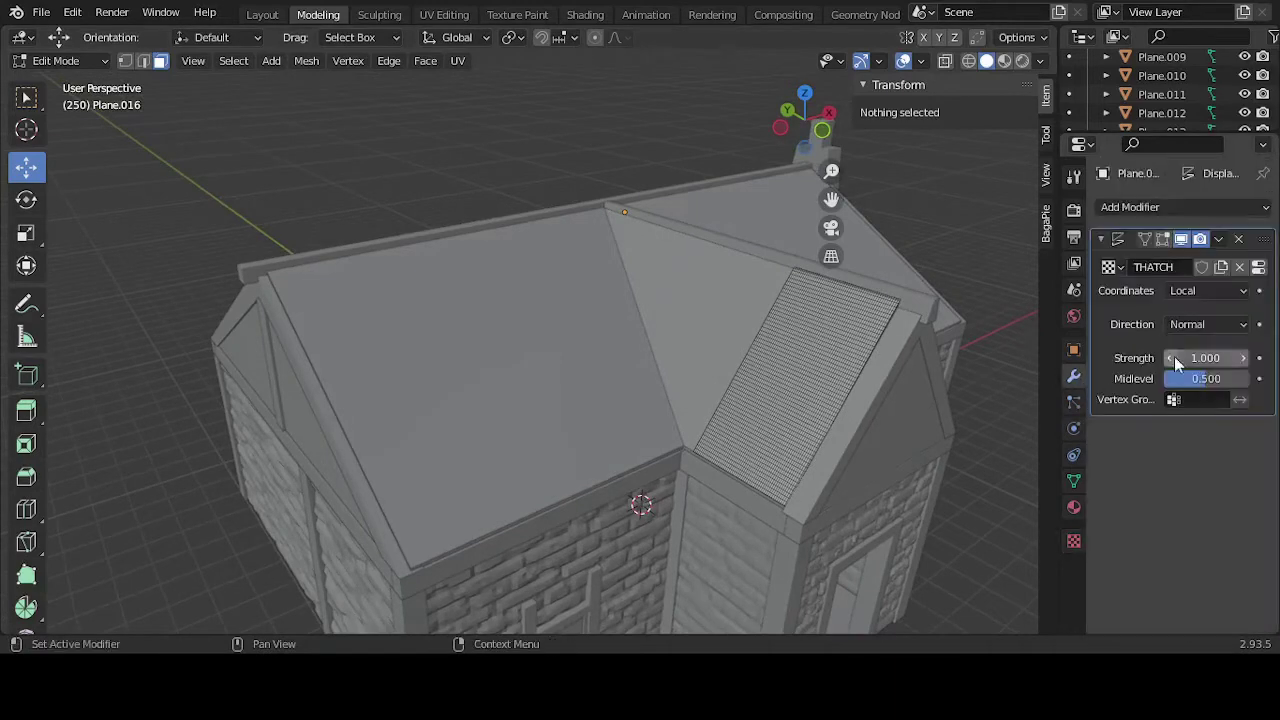
key(Tab)
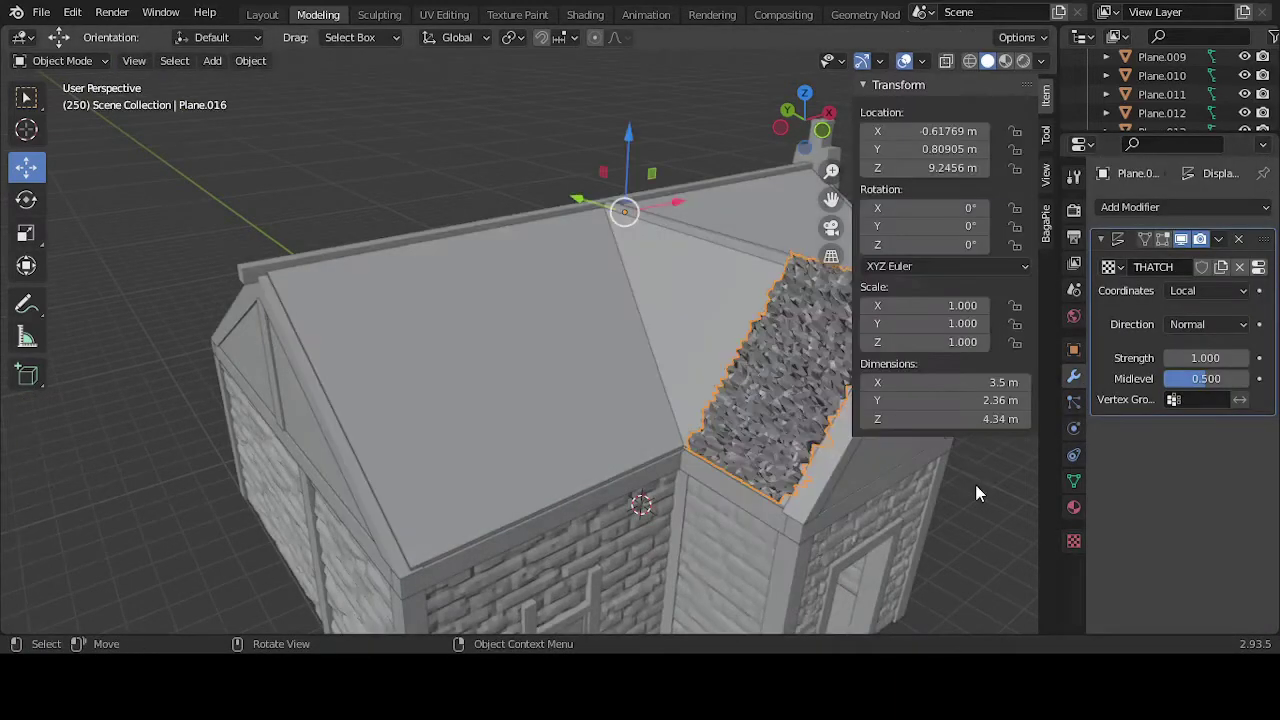
scroll(940, 488, up, 6)
scroll(893, 492, down, 2)
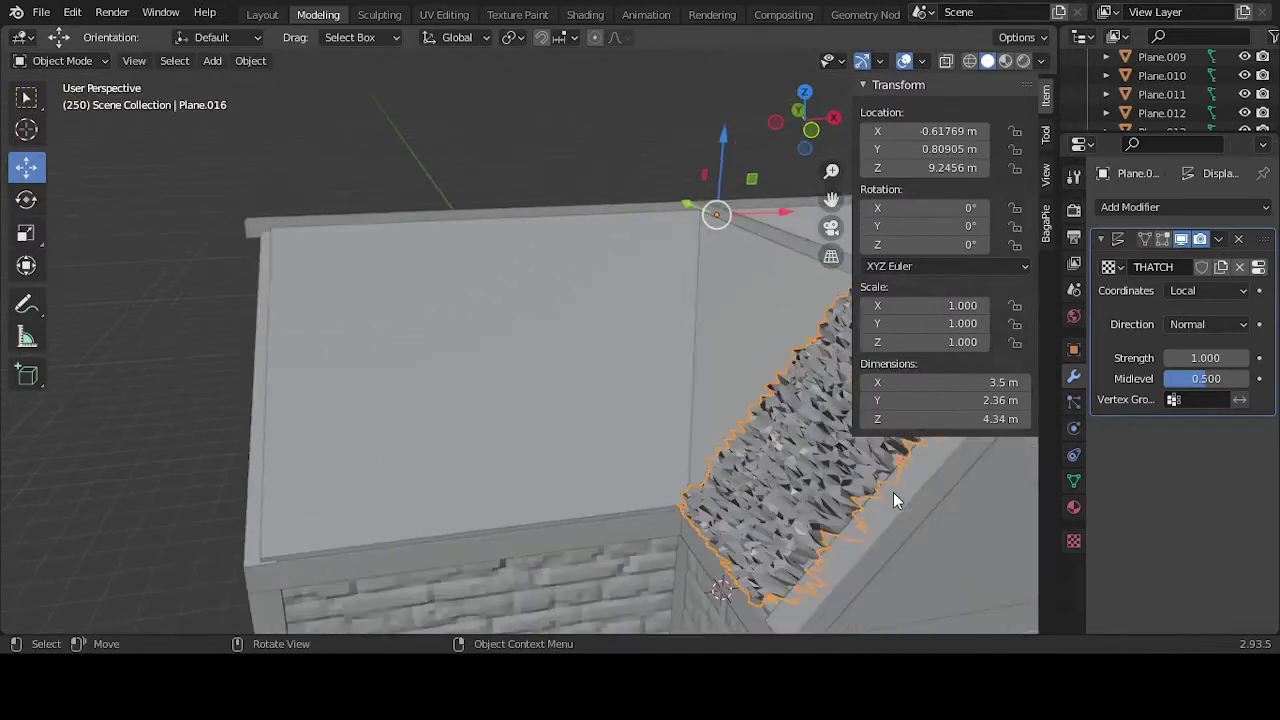
click(1225, 292)
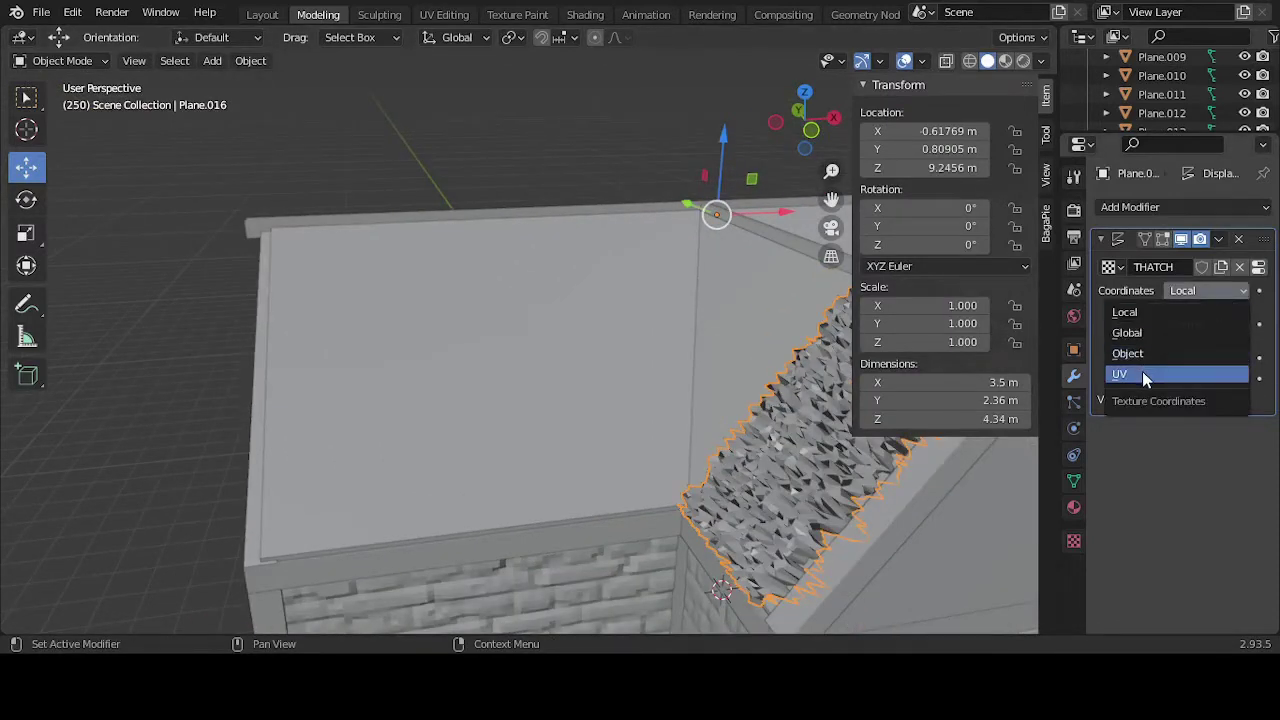
click(1142, 374)
click(1216, 298)
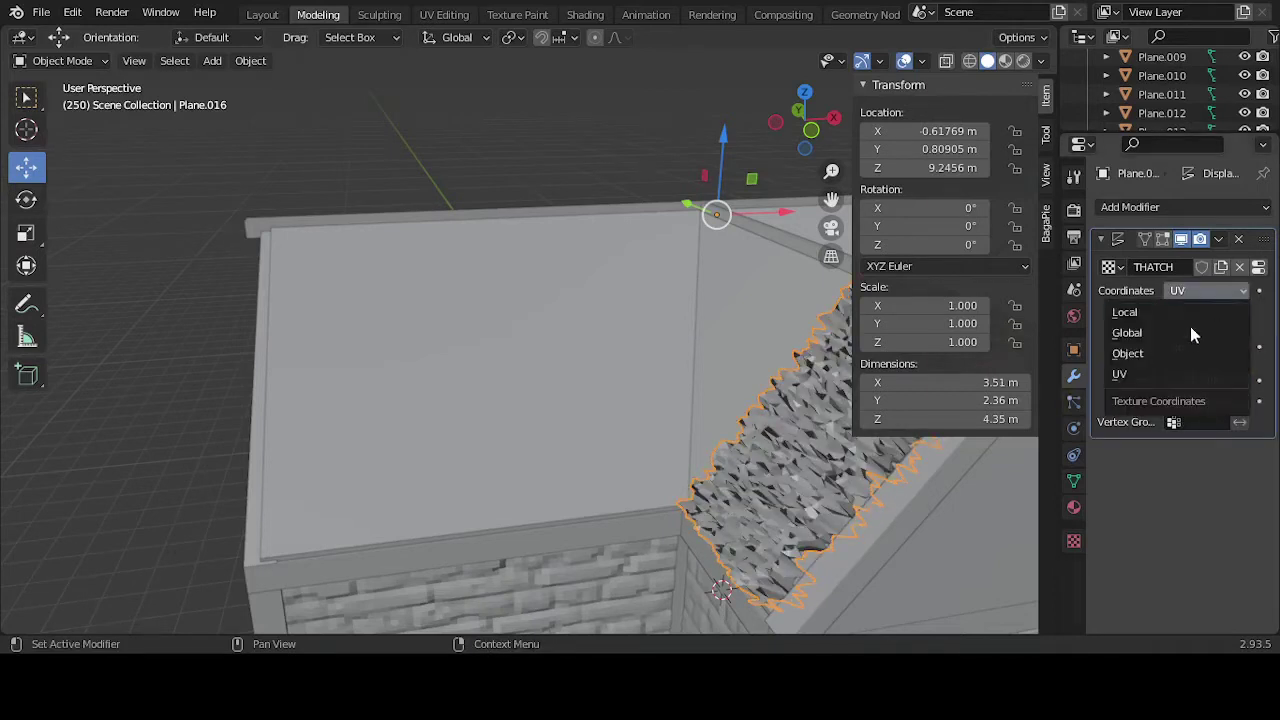
click(1173, 354)
click(1214, 293)
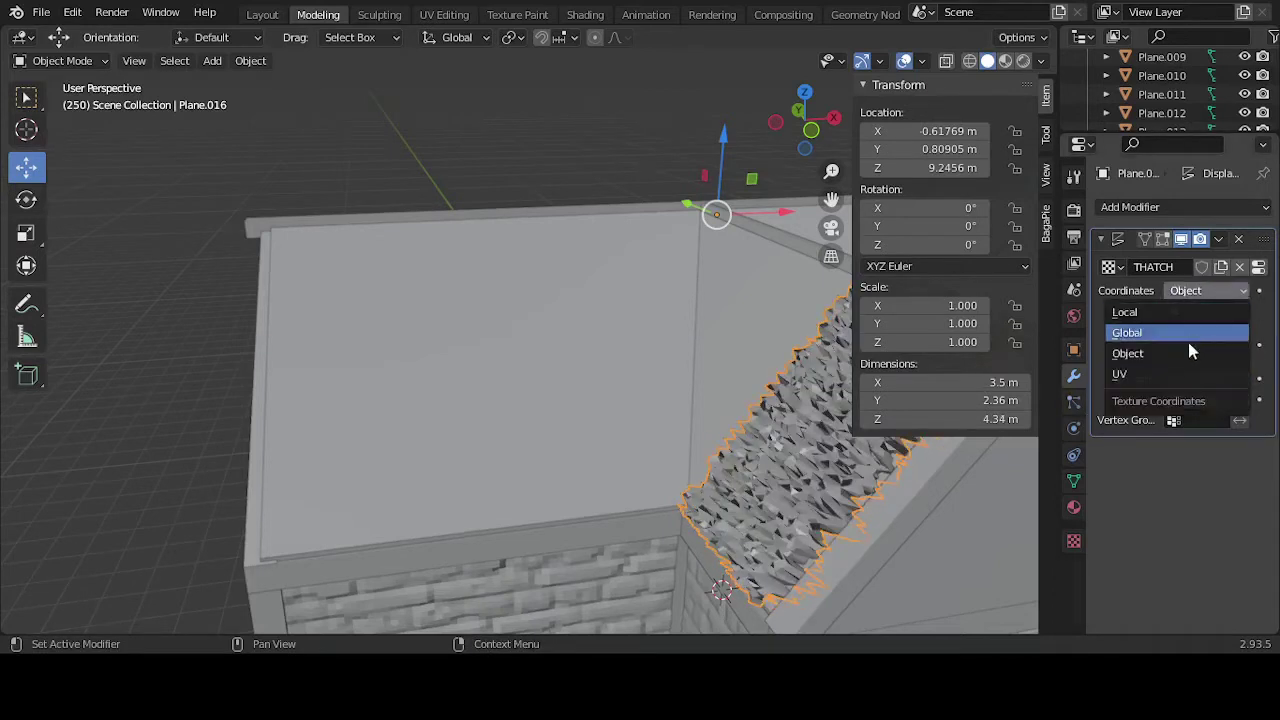
click(1186, 368)
click(1215, 346)
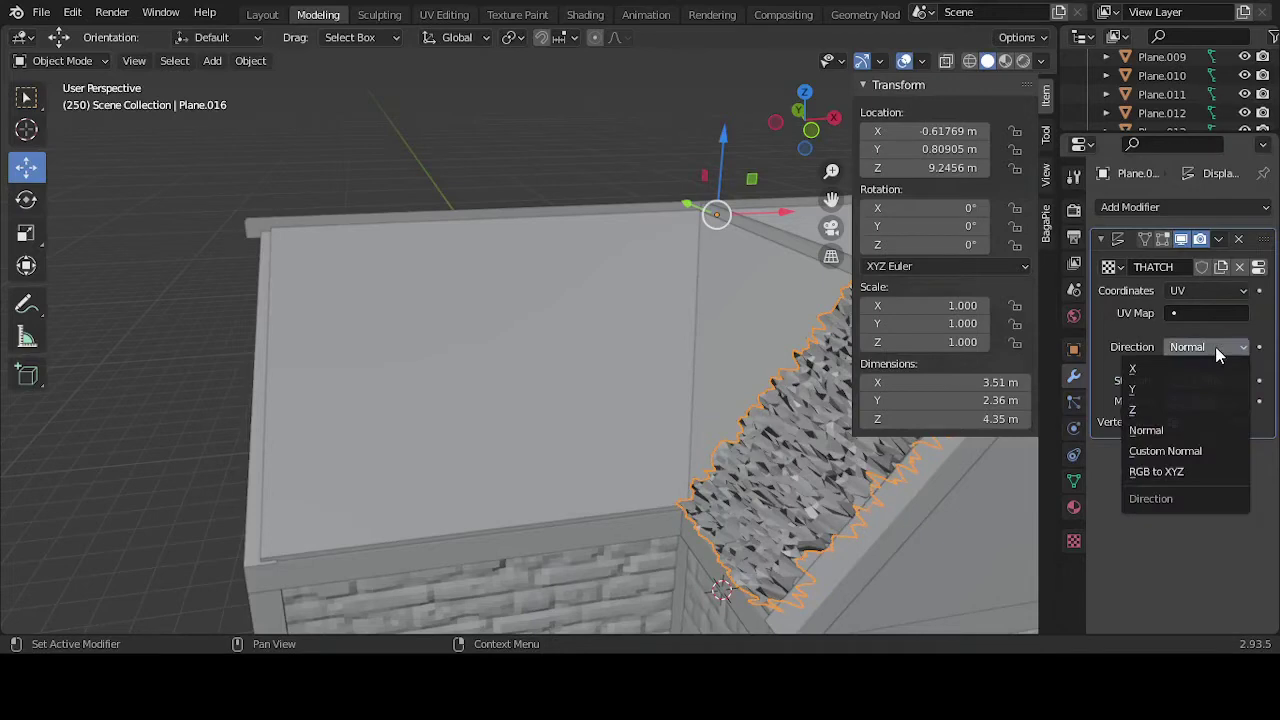
click(1165, 430)
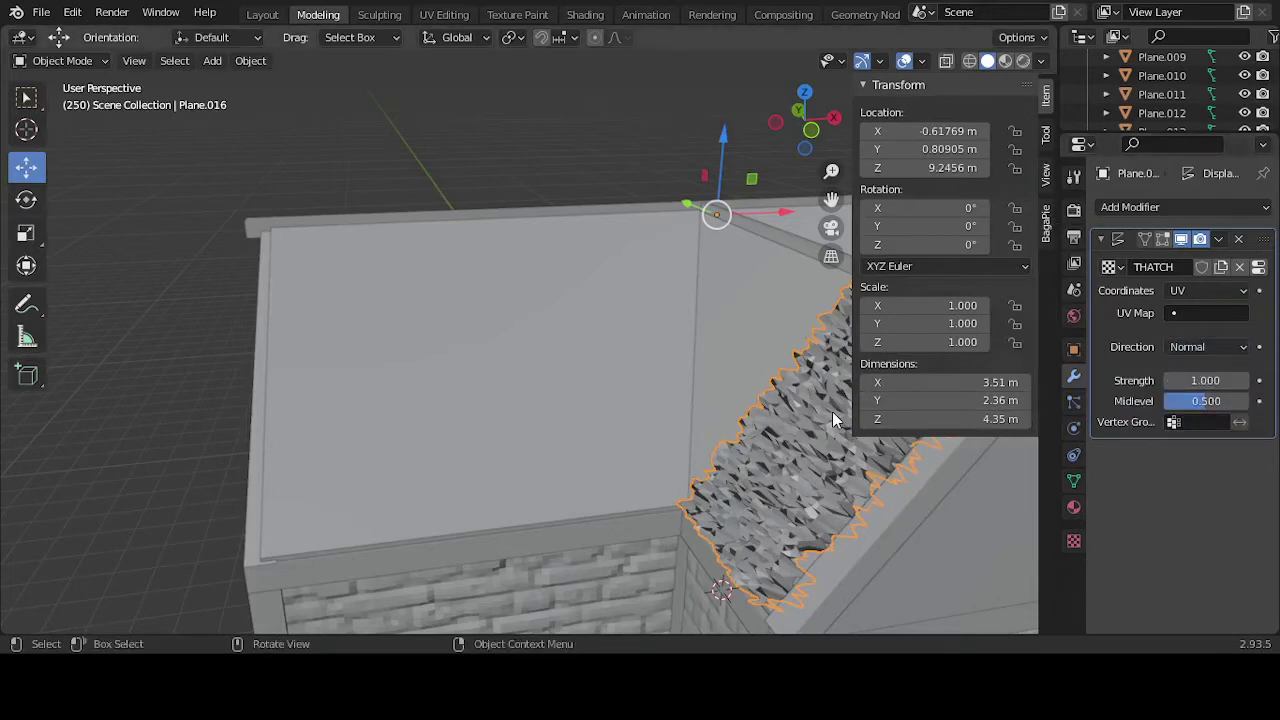
Step: Frame the dormer roof panel and reduce its displacement strength to 0.2
key(KP_Decimal)
middle_drag(833, 410, 801, 401)
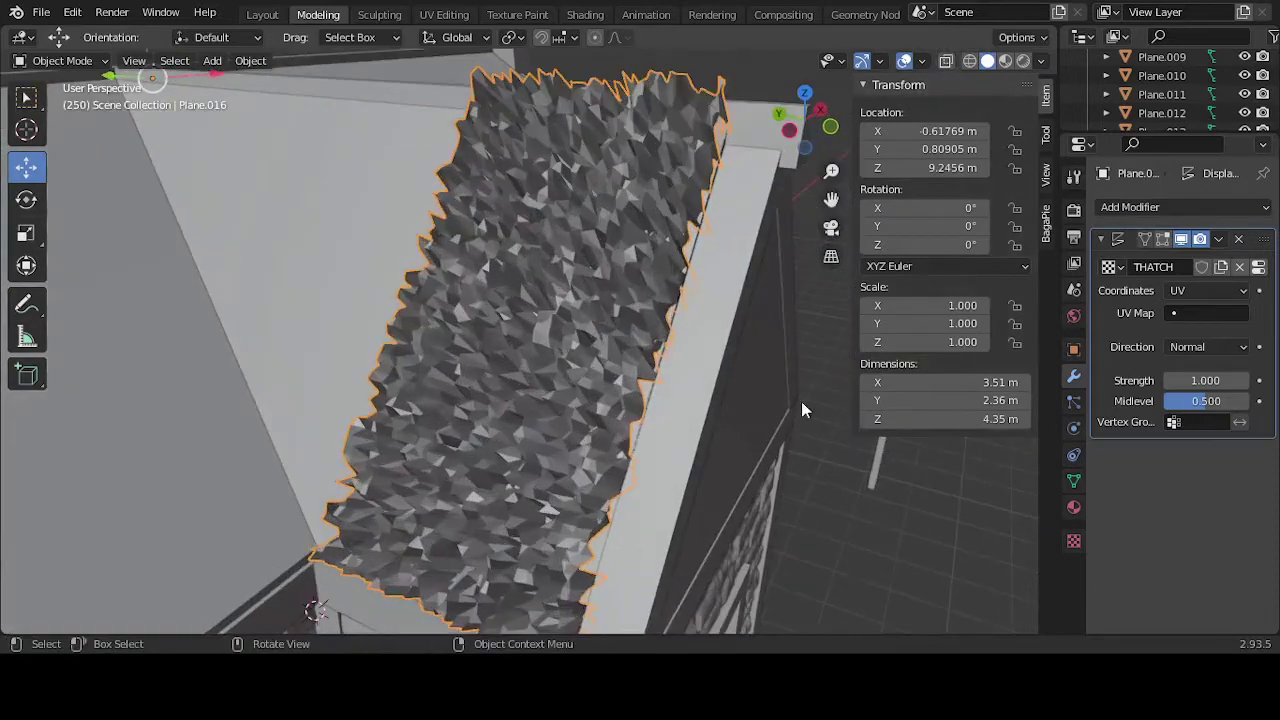
double_click(1205, 381)
text(0.5)
key(Return)
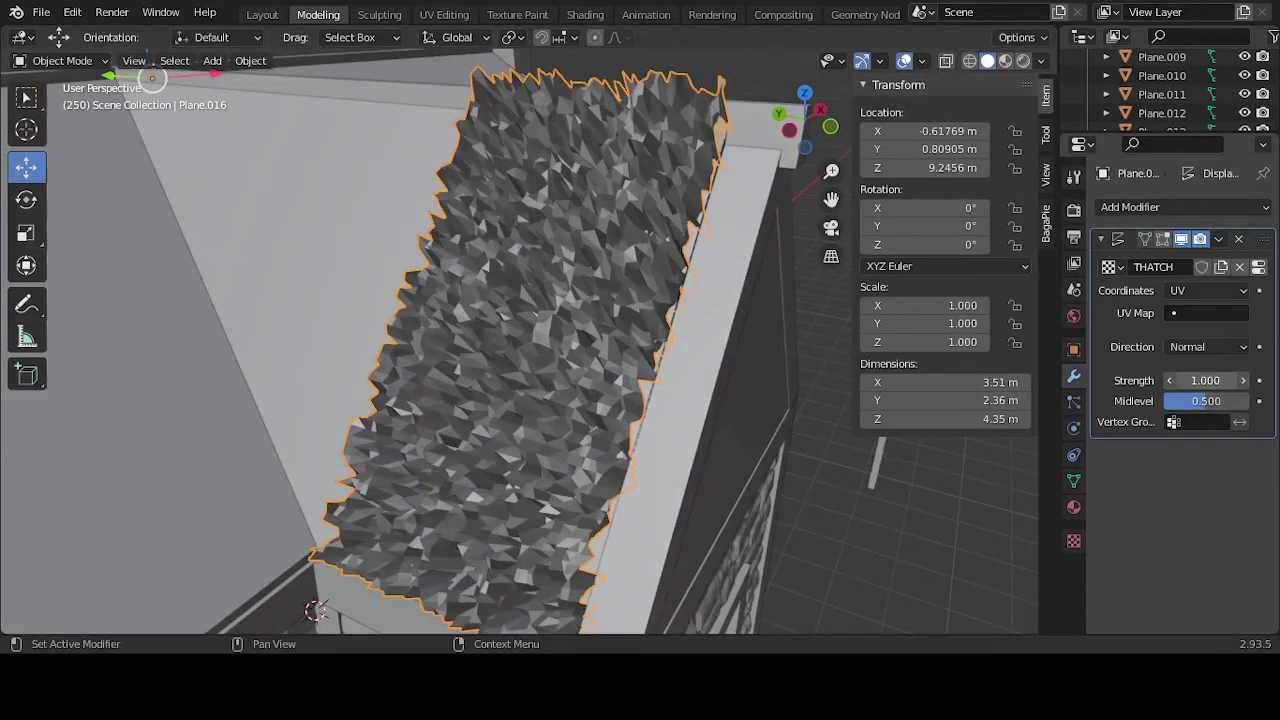
double_click(1205, 381)
text(0.2)
key(Return)
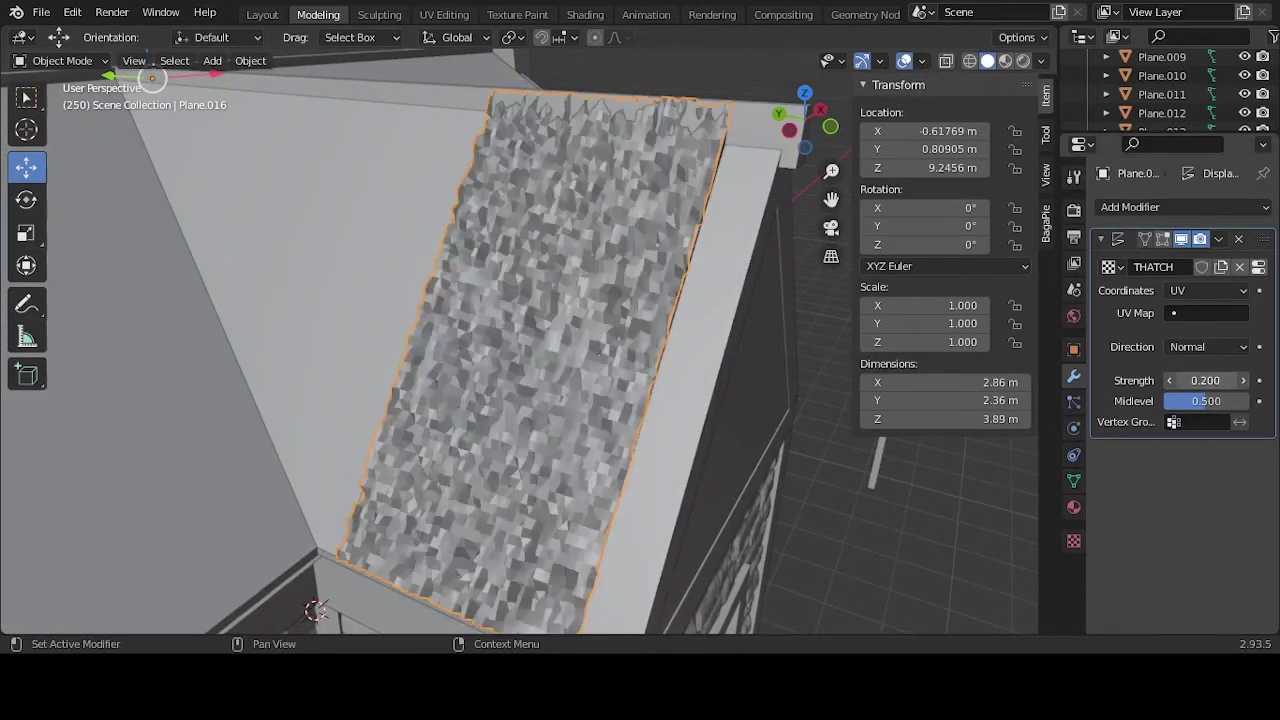
click(1169, 381)
click(1243, 381)
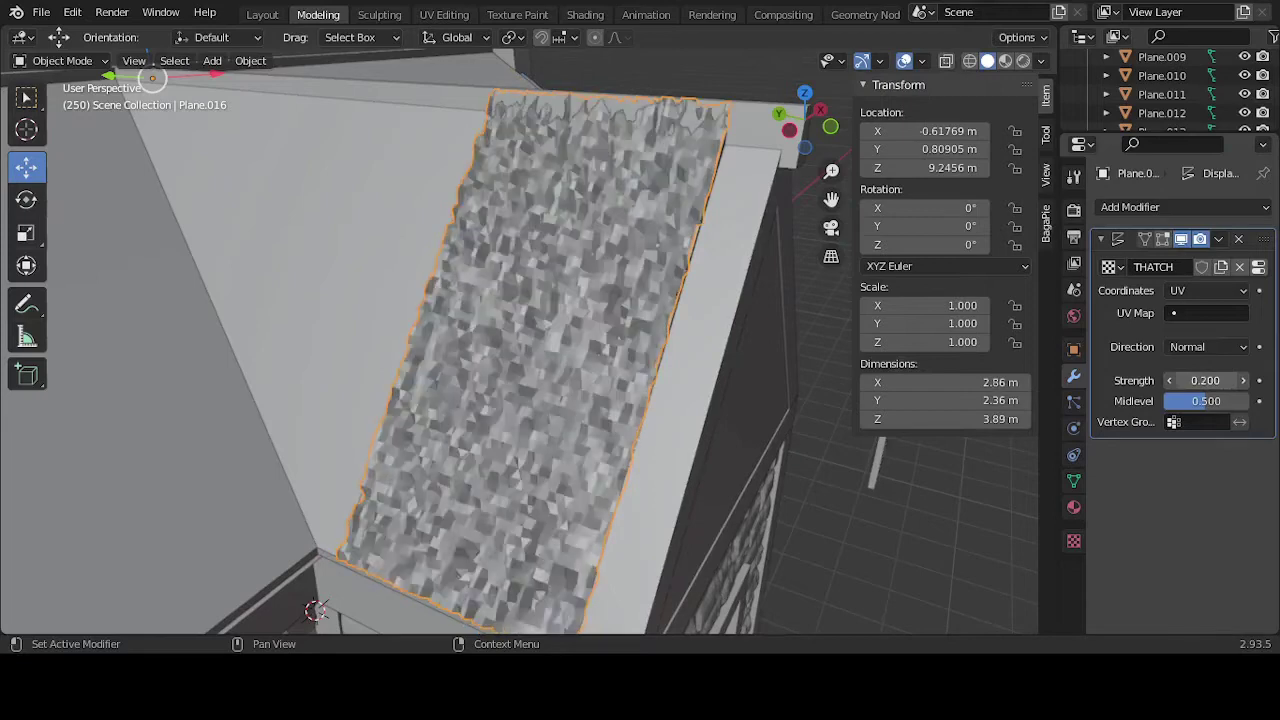
Step: Raise the displacement midlevel to about 0.672 and enter 0.2 for the strength
drag(1207, 403, 1220, 380)
click(1215, 380)
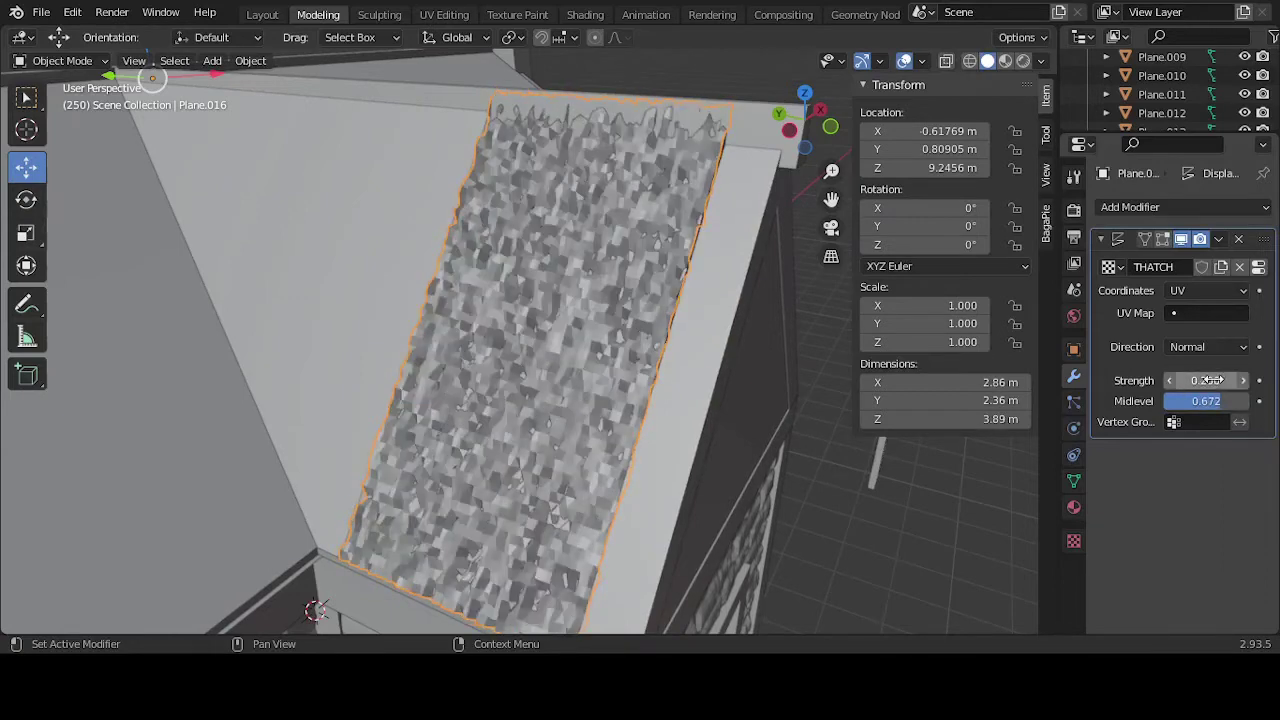
text(0.2)
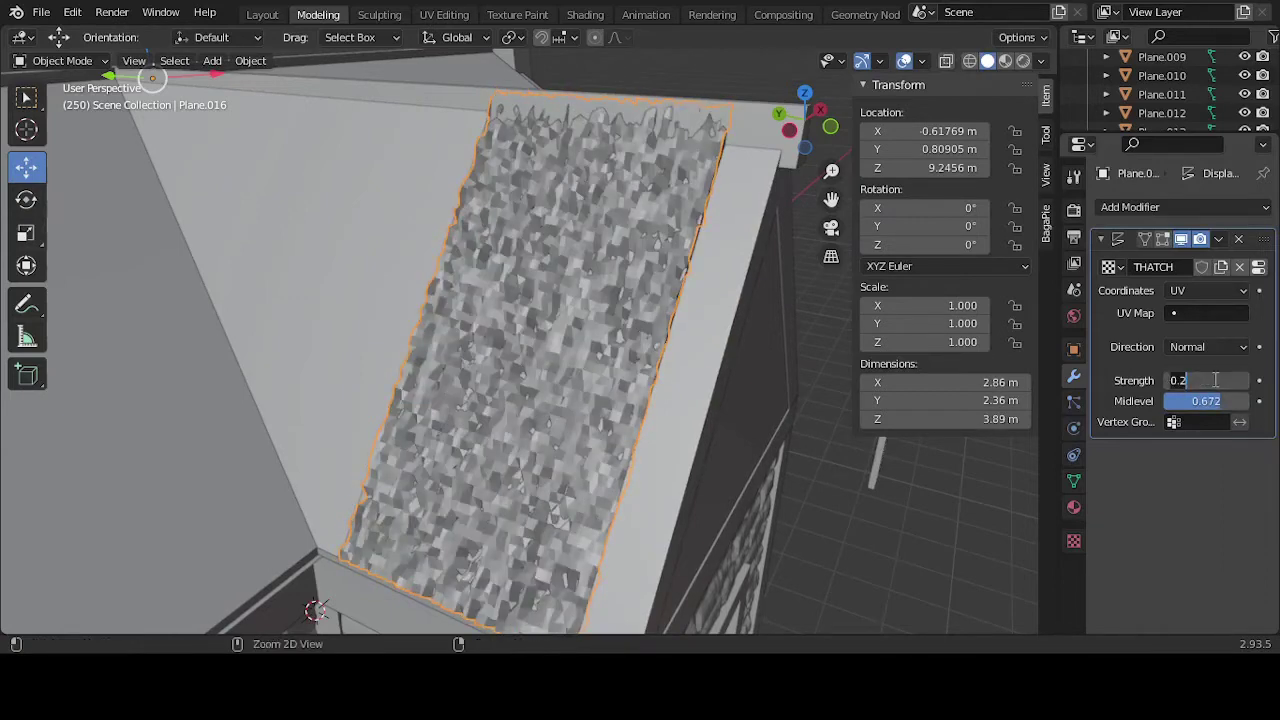
key(Return)
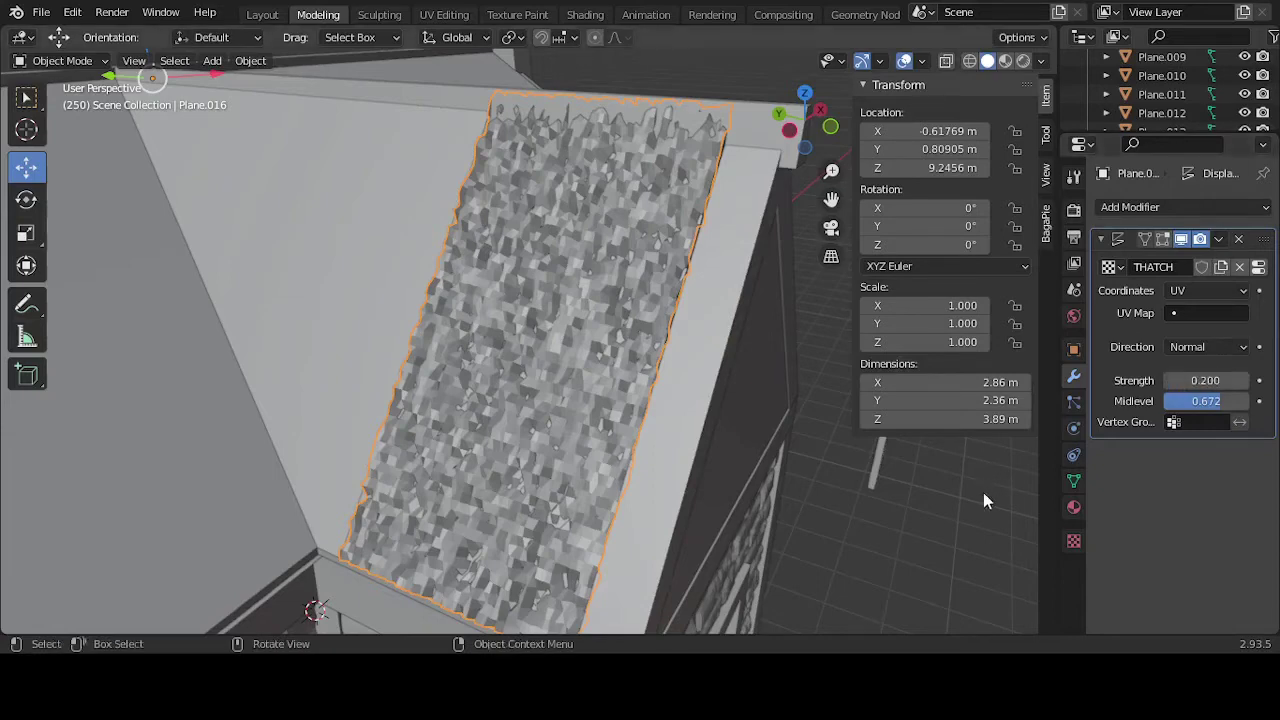
Step: Switch the viewport to Material Preview shading and examine the displaced thatch from several angles
key(Tab)
key(Tab)
click(1005, 61)
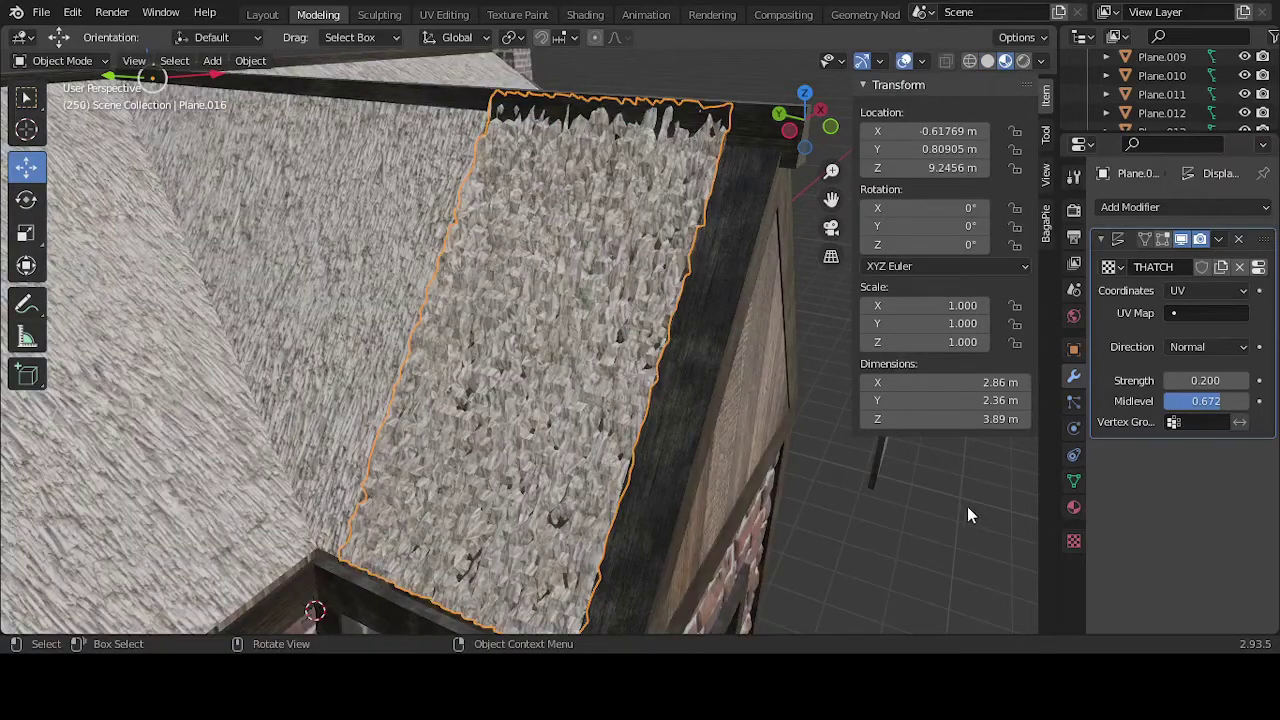
middle_drag(967, 506, 785, 488)
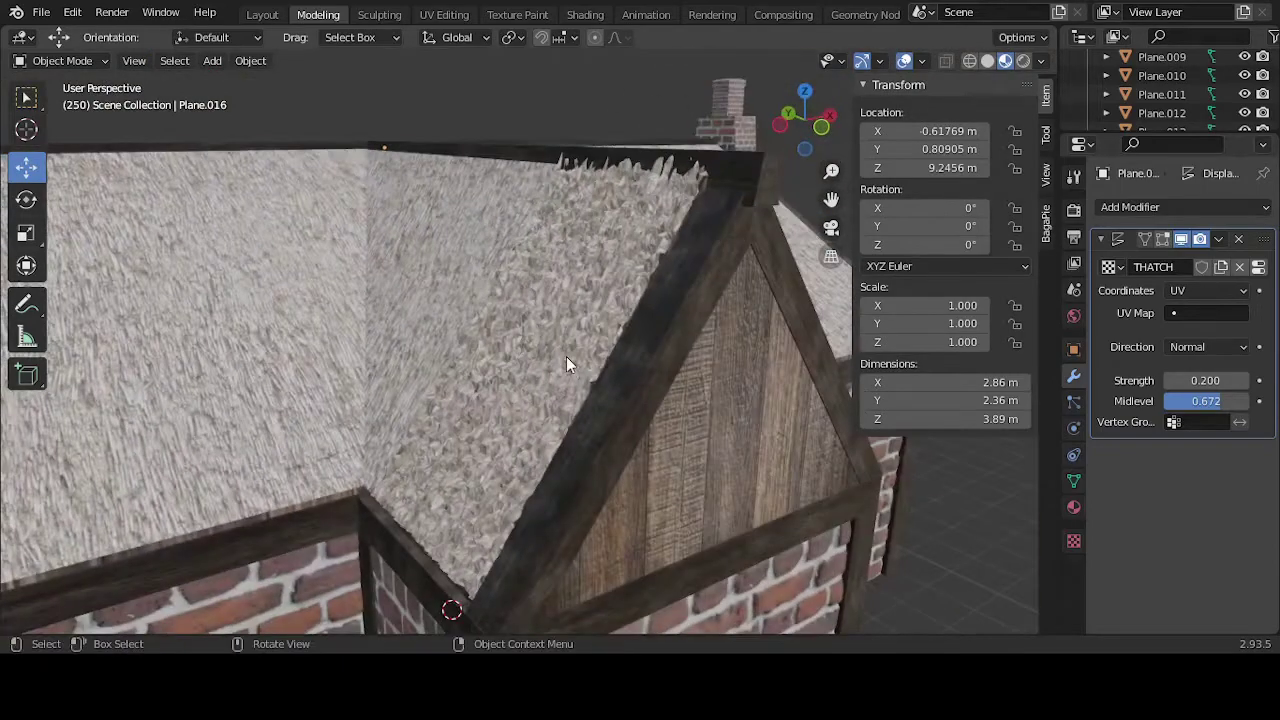
middle_drag(566, 356, 672, 370)
scroll(650, 411, up, 3)
scroll(650, 420, down, 1)
Step: Set the dormer panel's origin to its surface center of mass and move the panel about 0.037 m along X
right_click(599, 302)
mouse_move(599, 302)
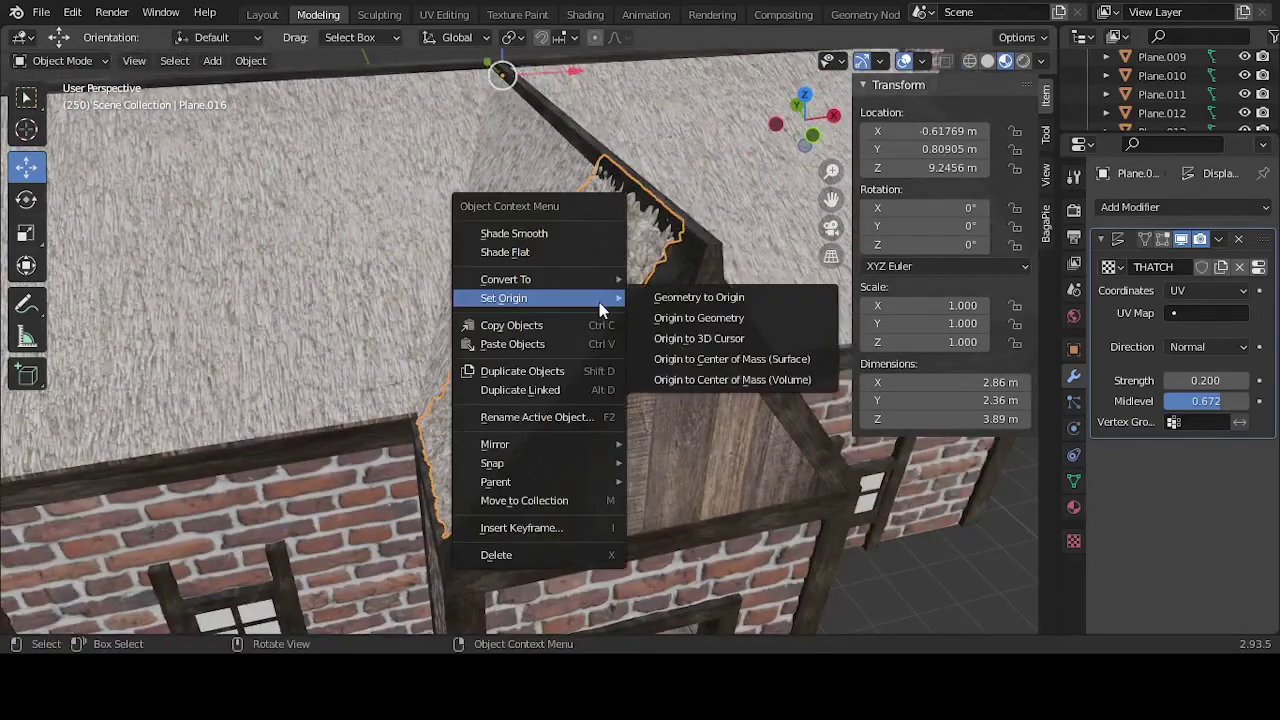
click(772, 356)
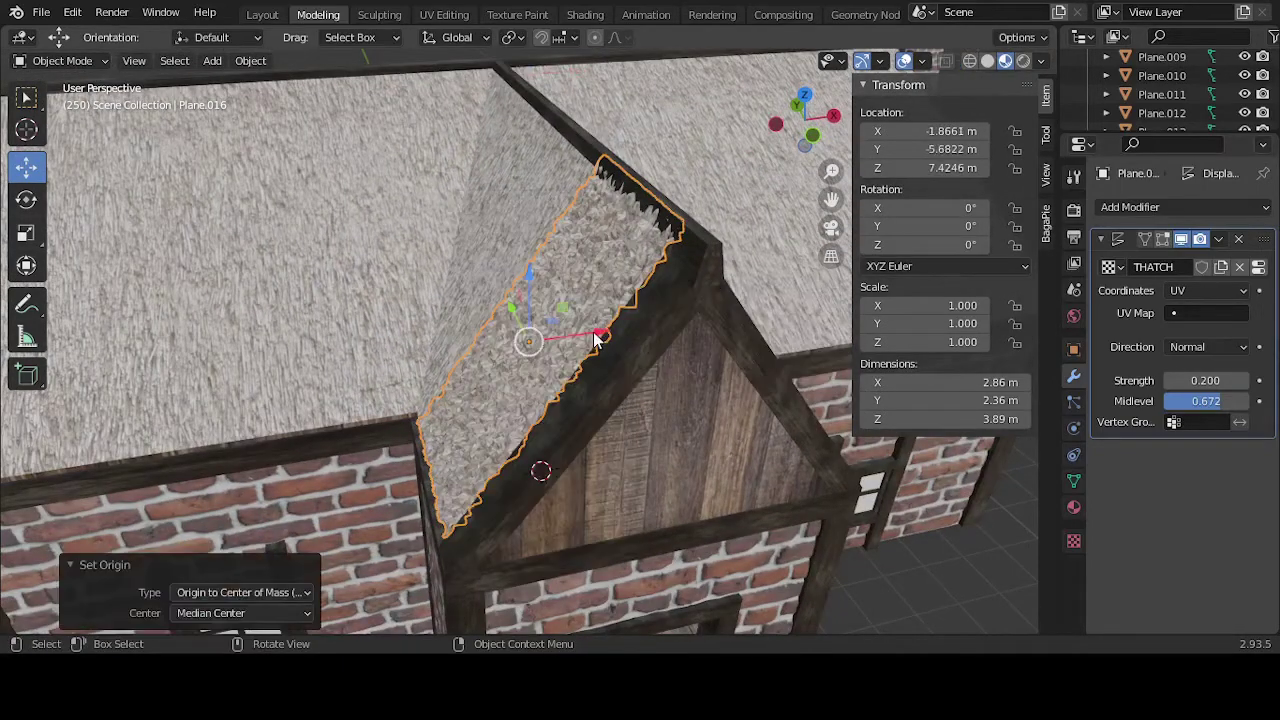
key(g)
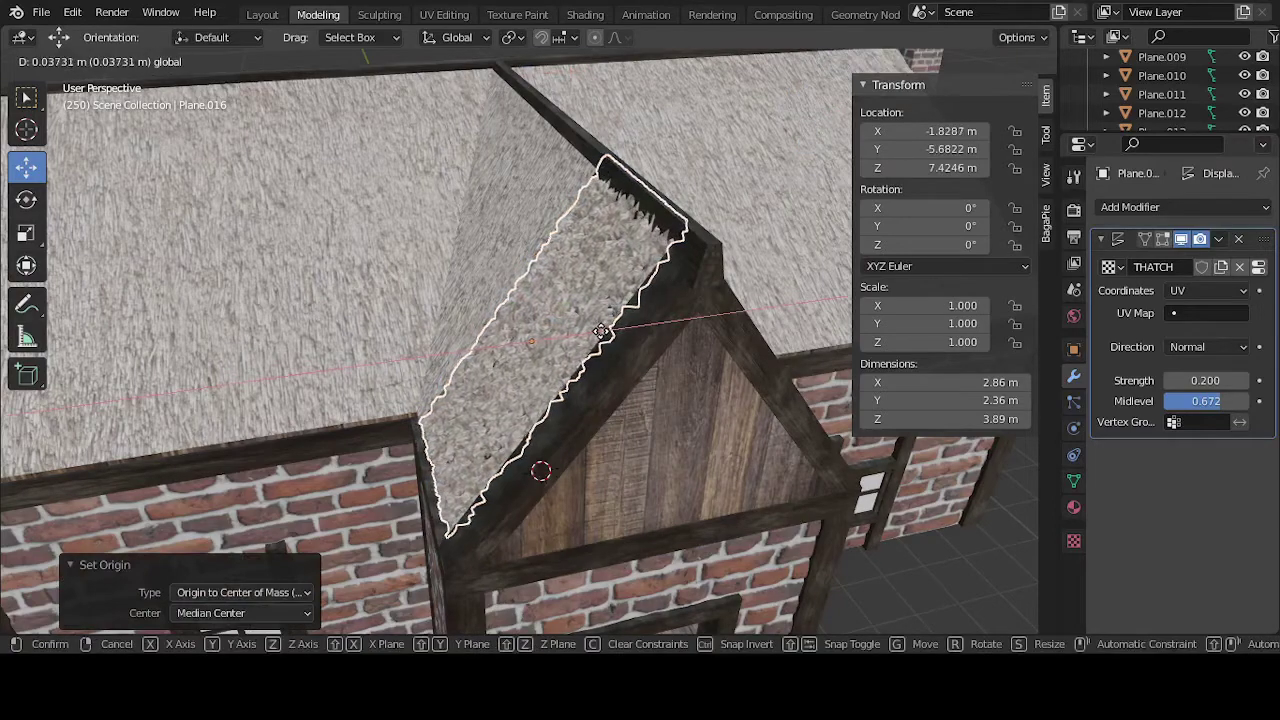
click(600, 332)
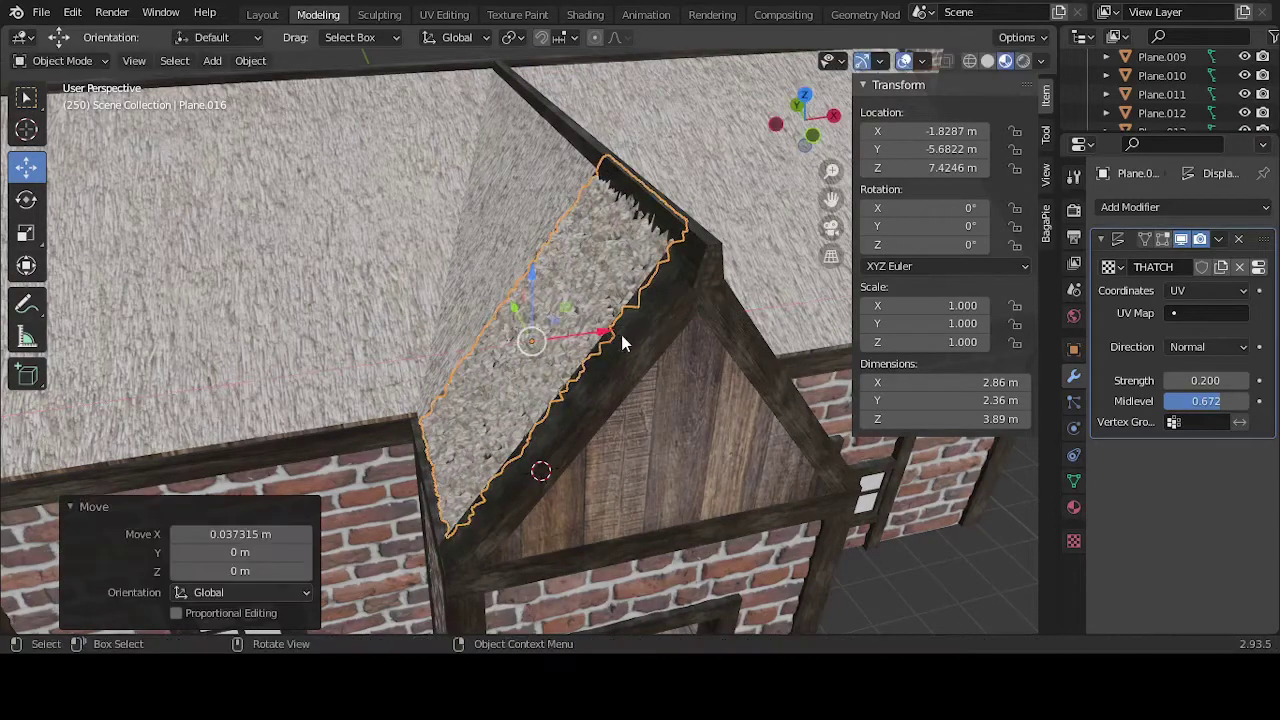
Step: Try Custom Normal and Z as the displacement direction on the dormer roof panel
middle_drag(621, 334, 1024, 383)
click(611, 376)
scroll(613, 373, down, 3)
scroll(617, 369, up, 3)
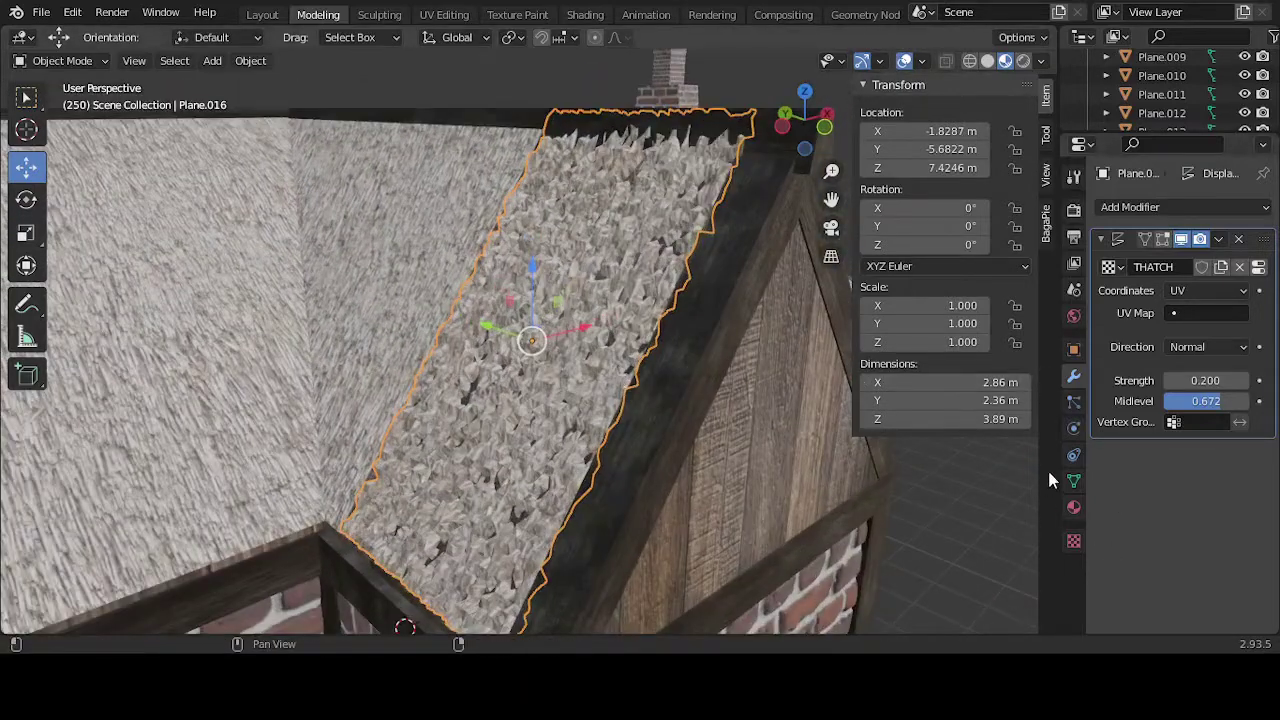
click(1217, 403)
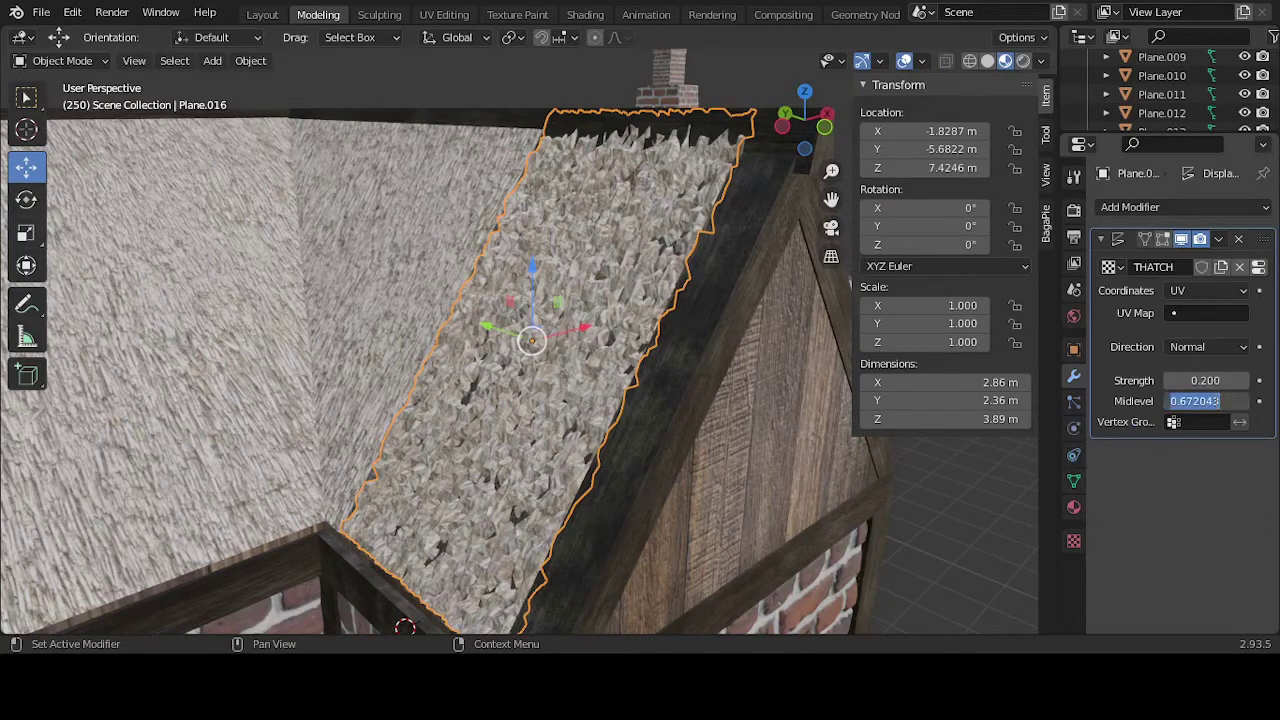
click(1228, 401)
click(1206, 350)
click(1216, 343)
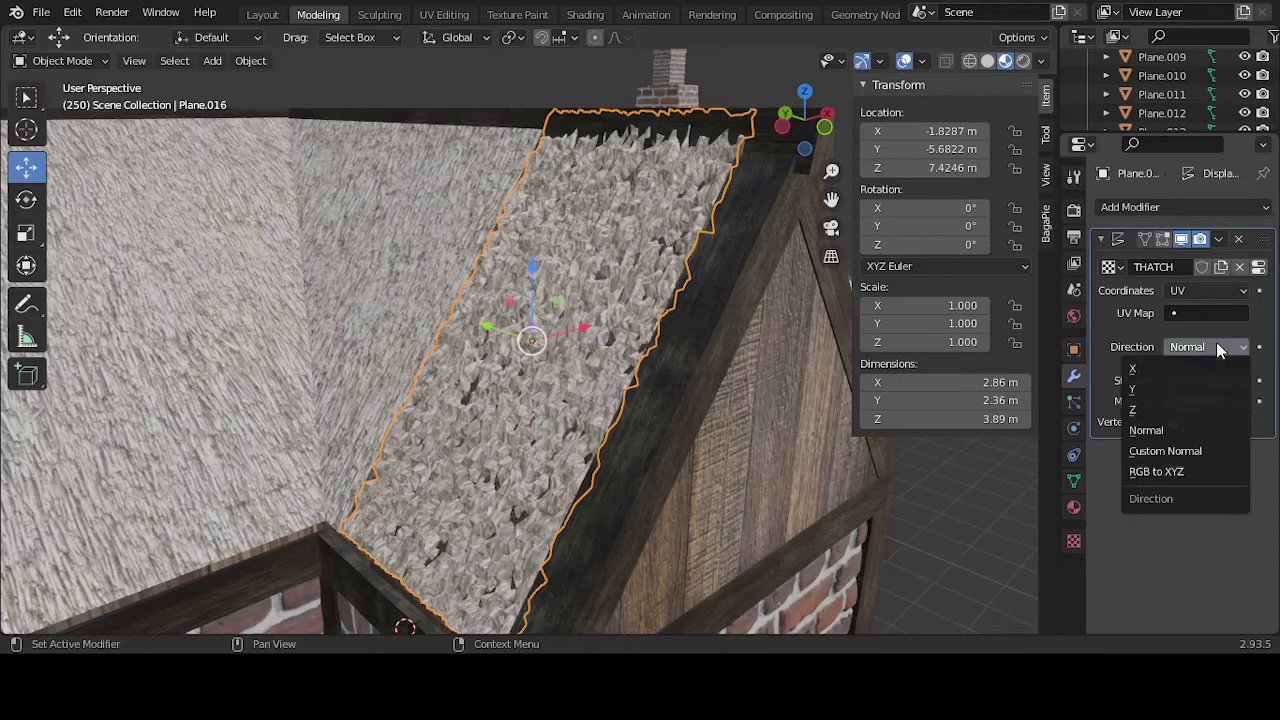
click(1195, 452)
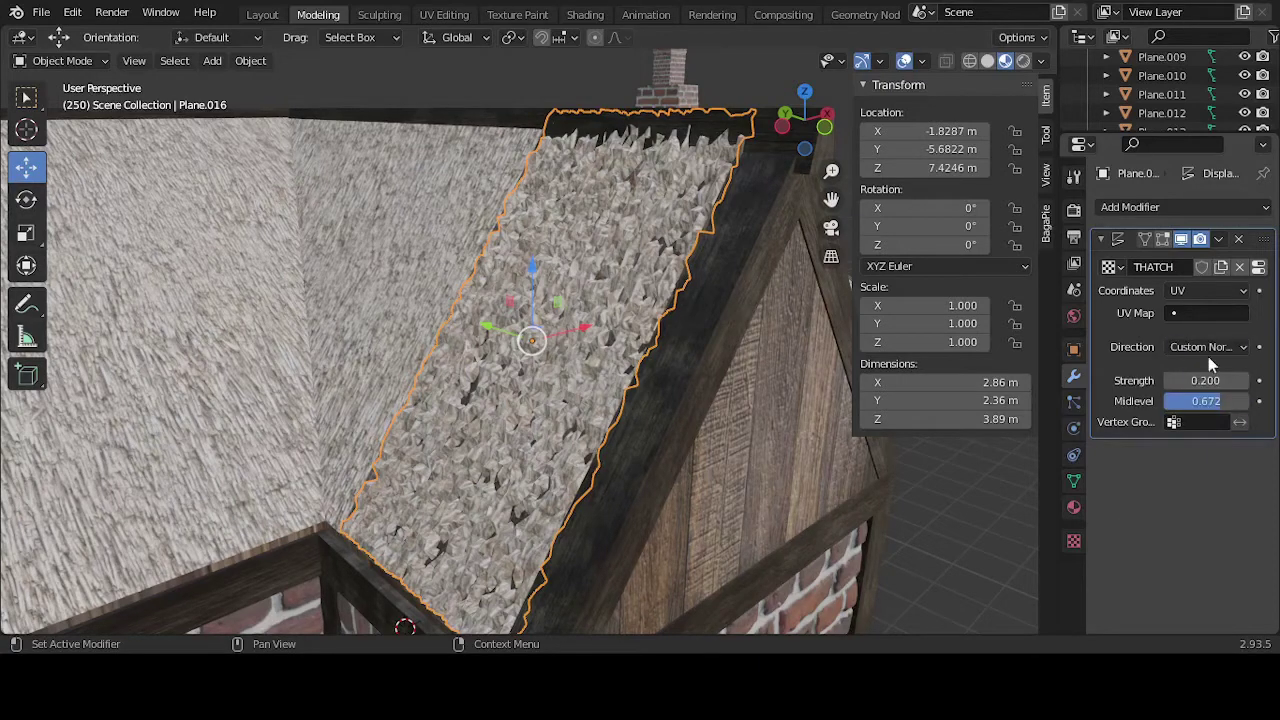
click(1208, 352)
click(1184, 407)
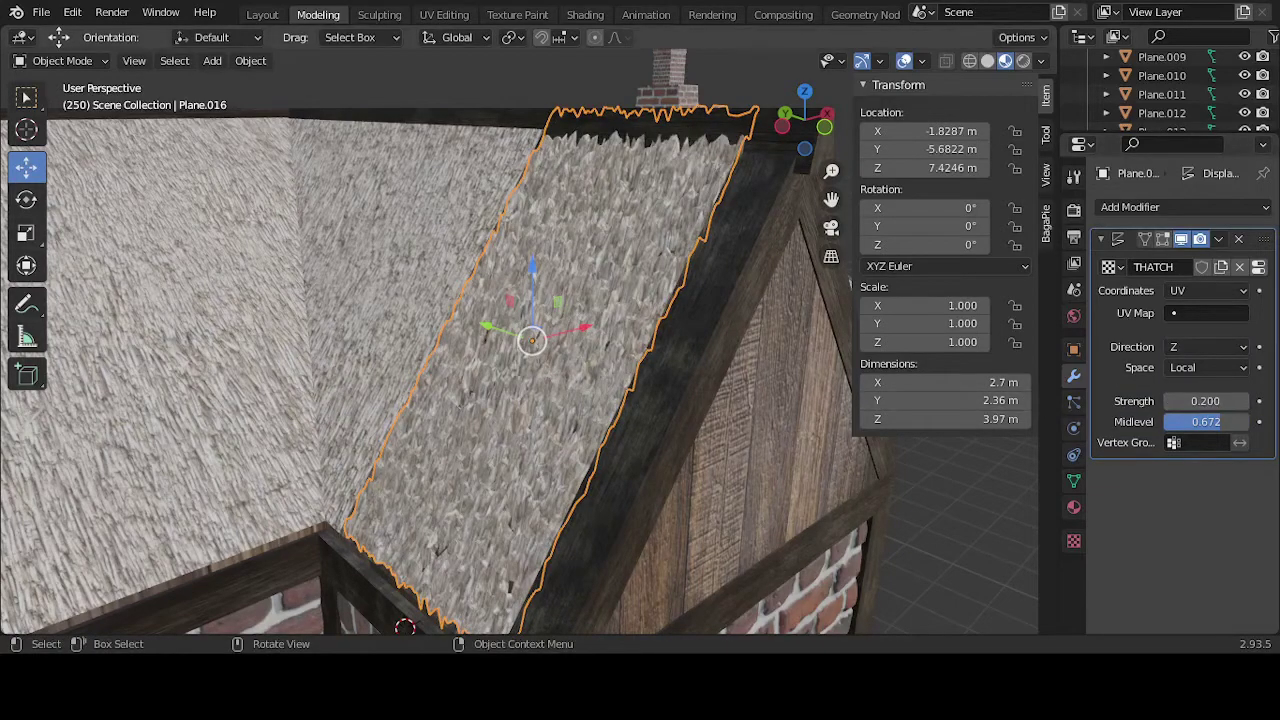
Step: Try Y as the dormer panel's displacement direction, return it to Z, and compare the thatch up close
middle_drag(515, 370, 626, 375)
scroll(608, 378, up, 3)
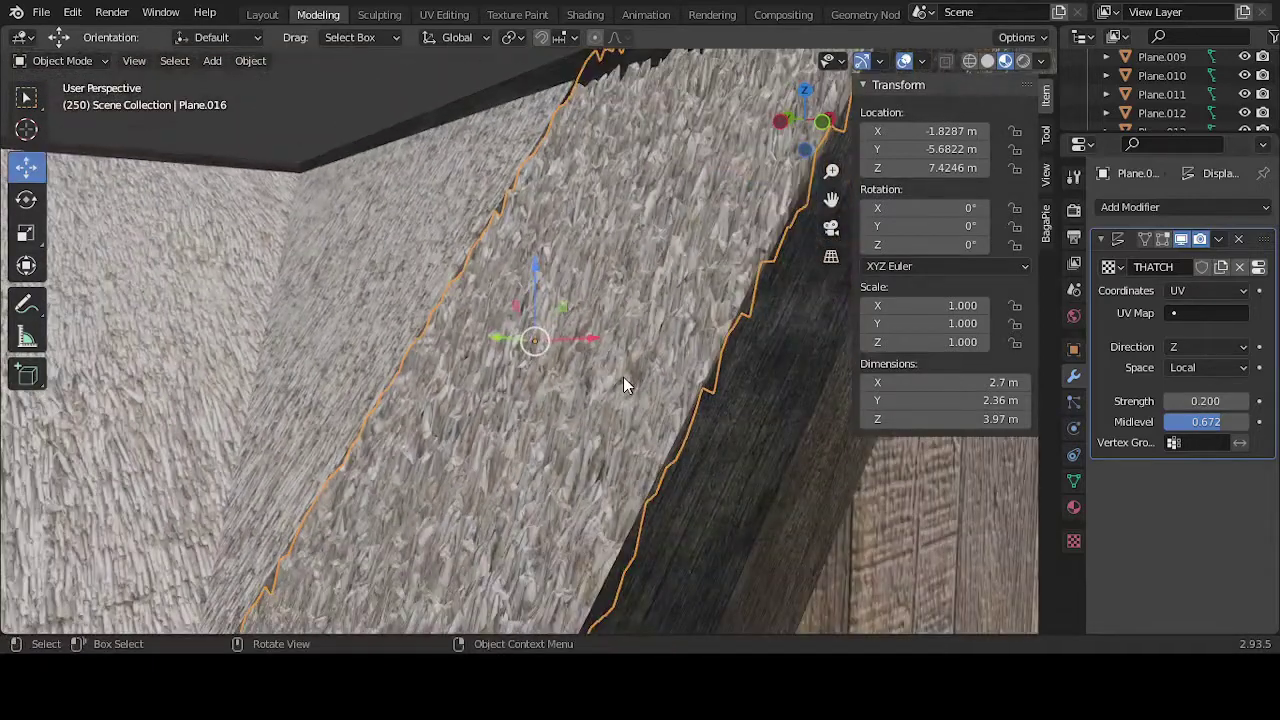
click(1178, 346)
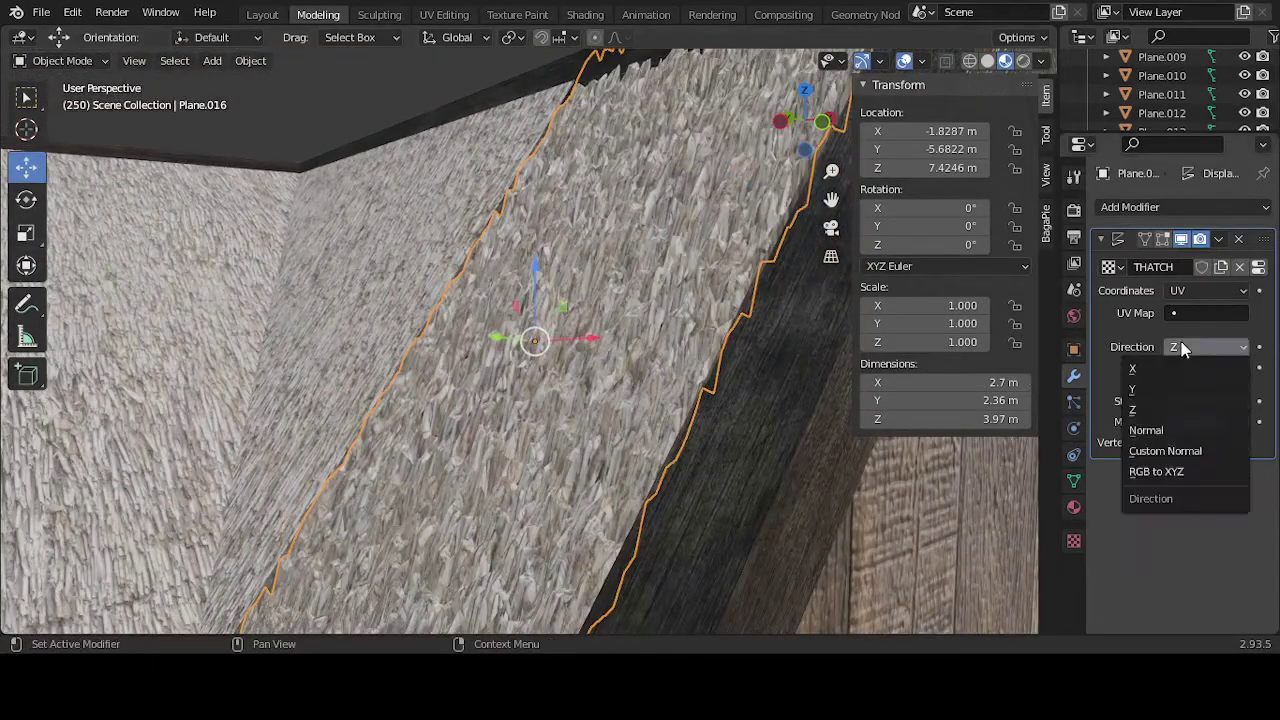
click(1157, 391)
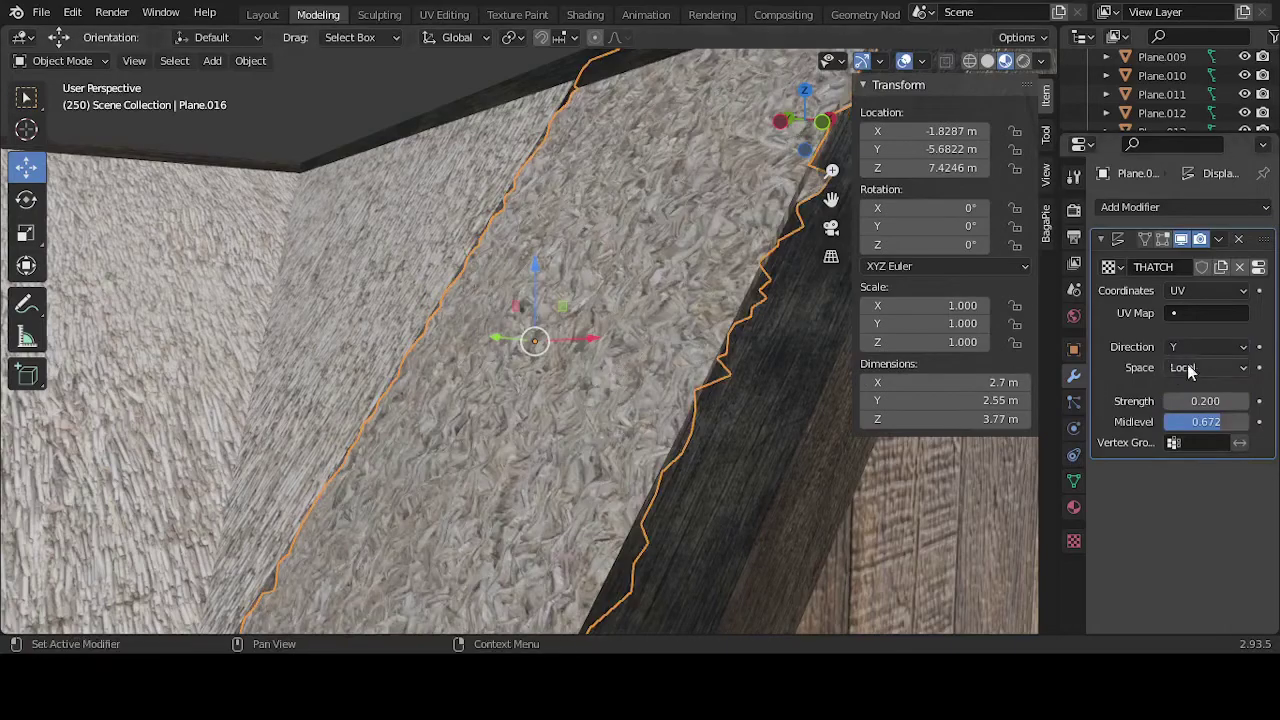
click(1175, 347)
click(1160, 411)
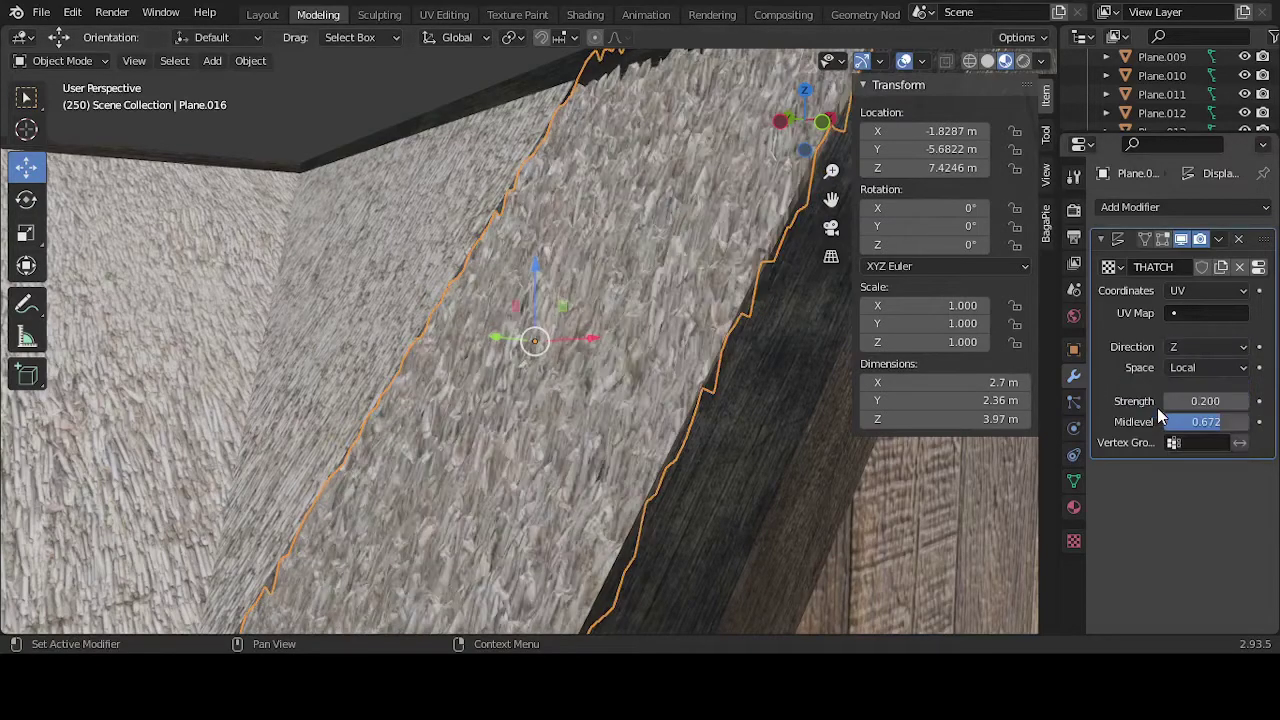
Step: Try Global space for the dormer panel's Z displacement and return it to Local
middle_drag(805, 368, 757, 363)
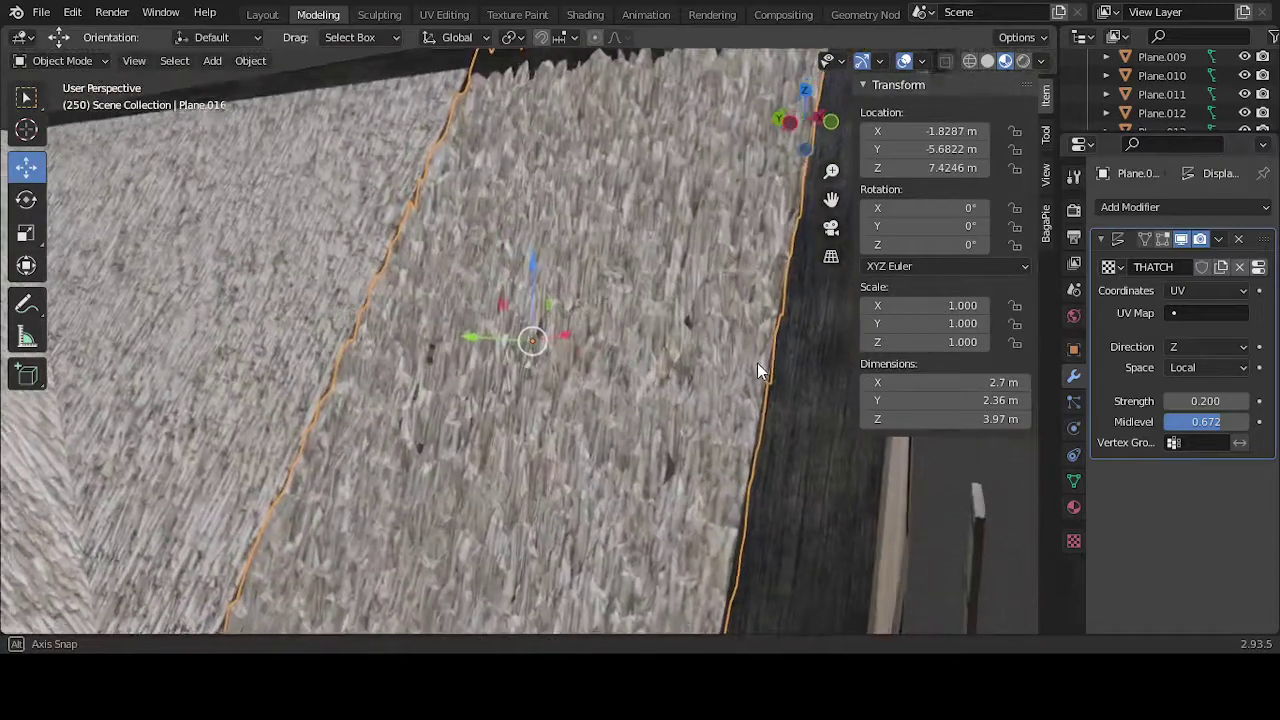
right_click(741, 378)
click(1204, 372)
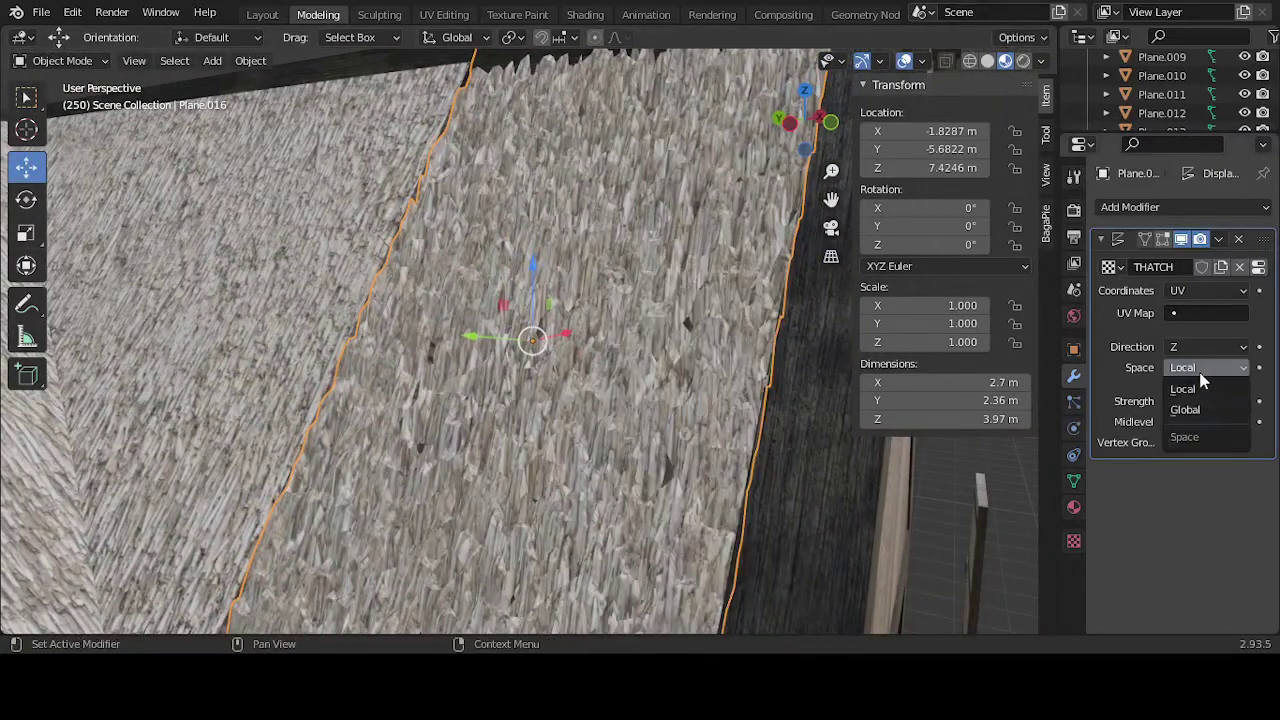
click(1200, 409)
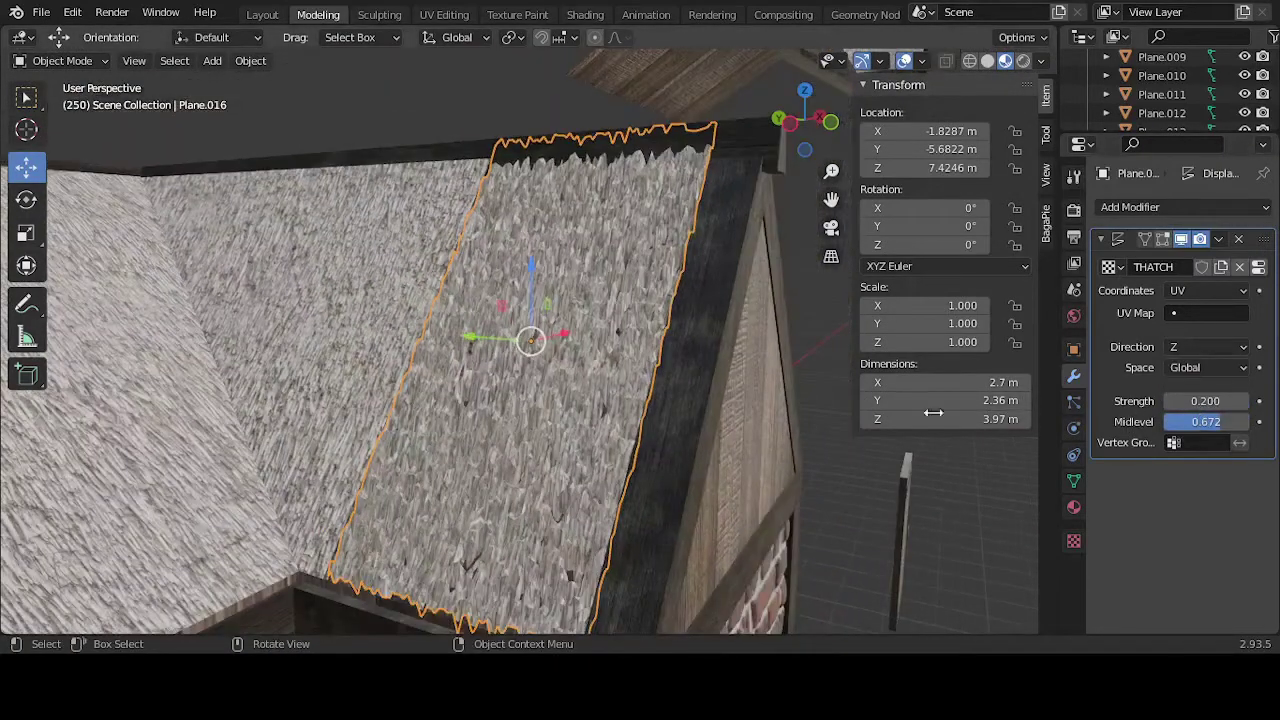
click(1210, 370)
Step: Set the Displace modifier's texture coordinates to Object and inspect the dormer thatch up close
click(1201, 291)
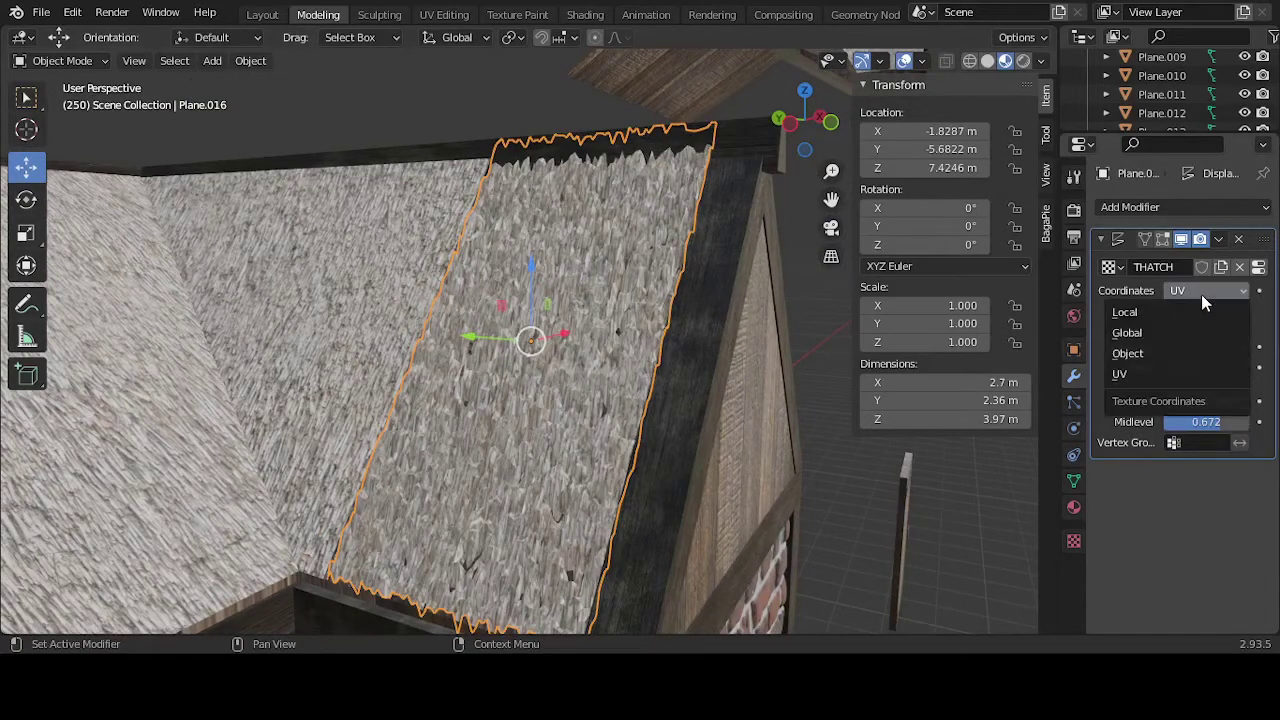
click(1170, 353)
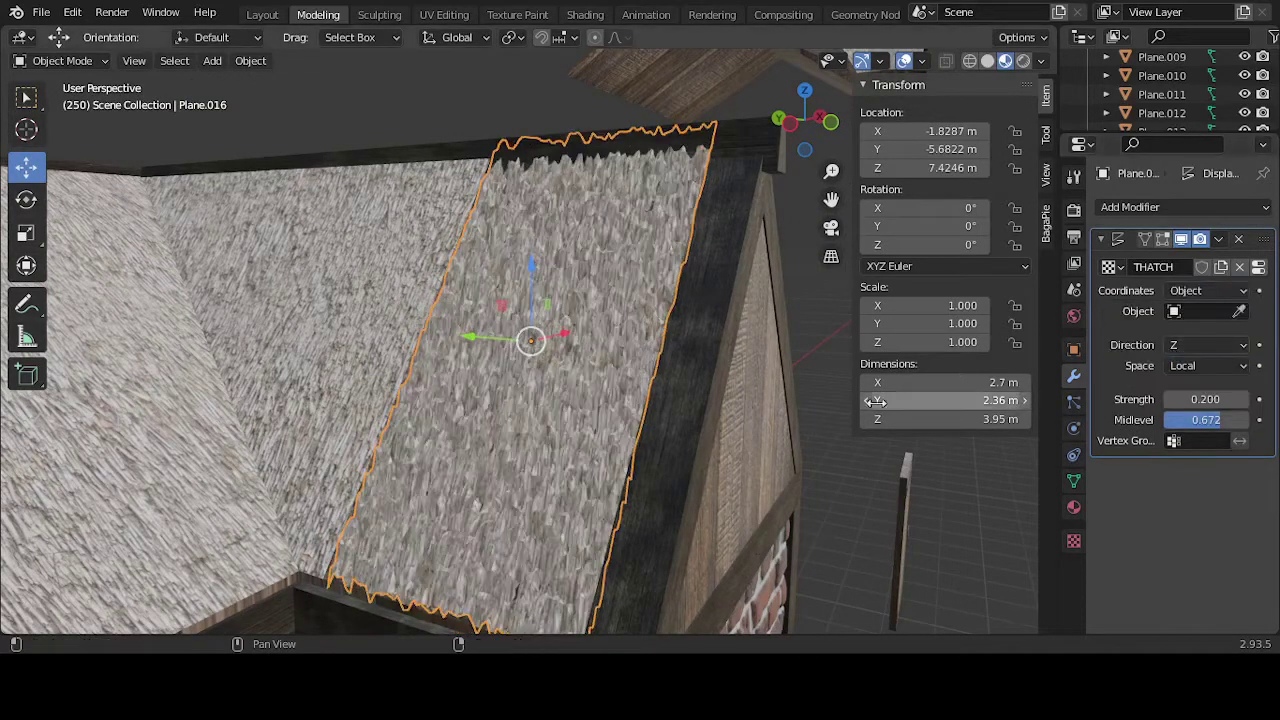
right_click(725, 400)
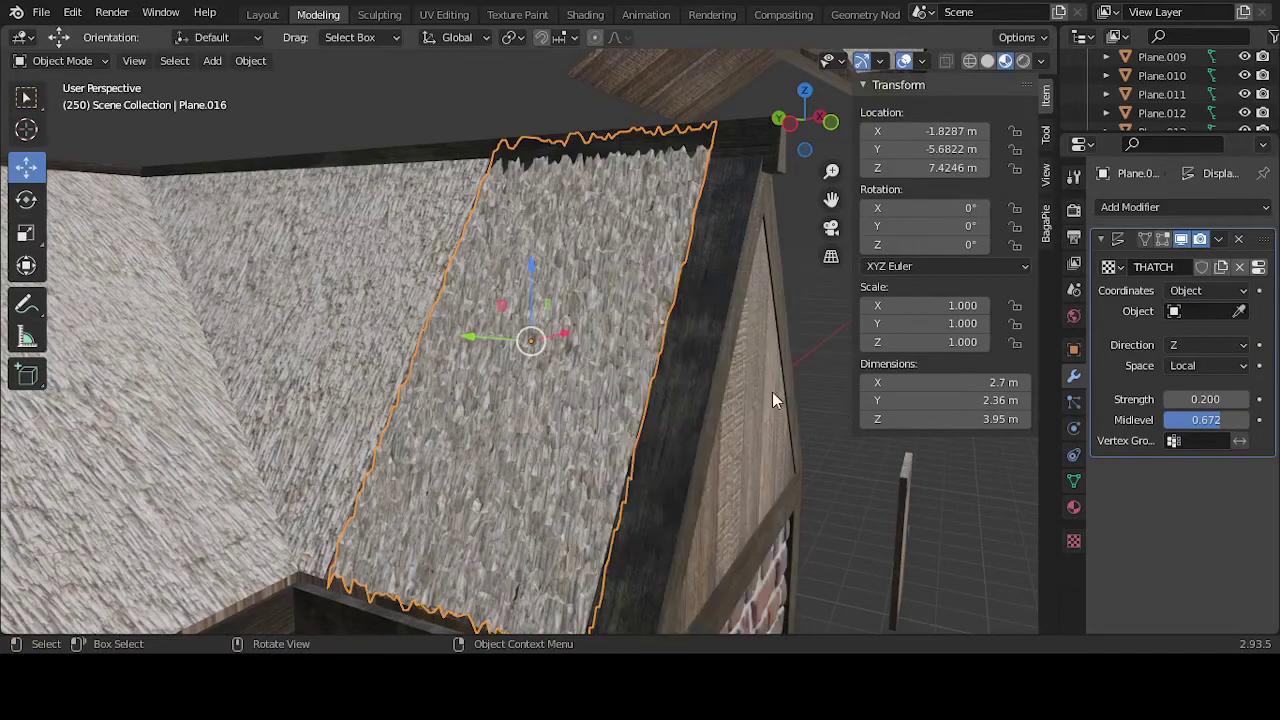
middle_drag(706, 378, 634, 360)
scroll(652, 347, up, 5)
scroll(696, 386, down, 4)
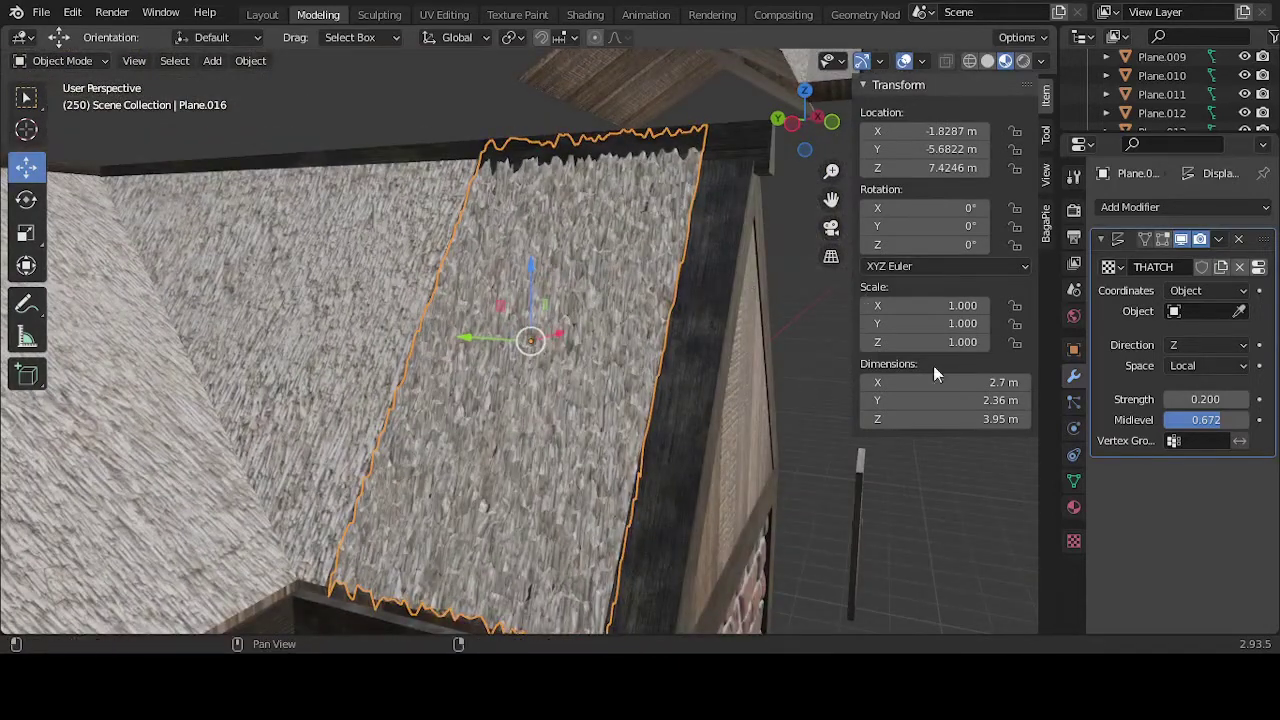
Step: Try RGB to XYZ as the displacement direction and inspect its effect on the dormer panel
click(1215, 346)
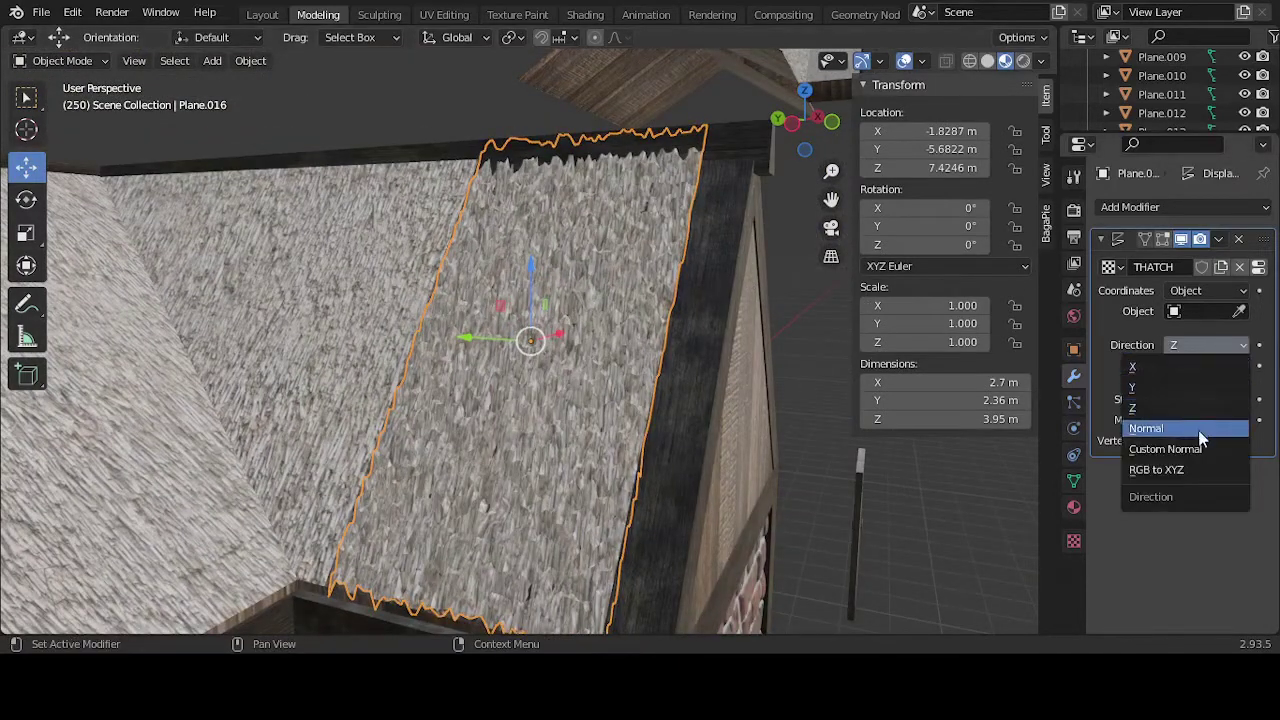
click(1195, 472)
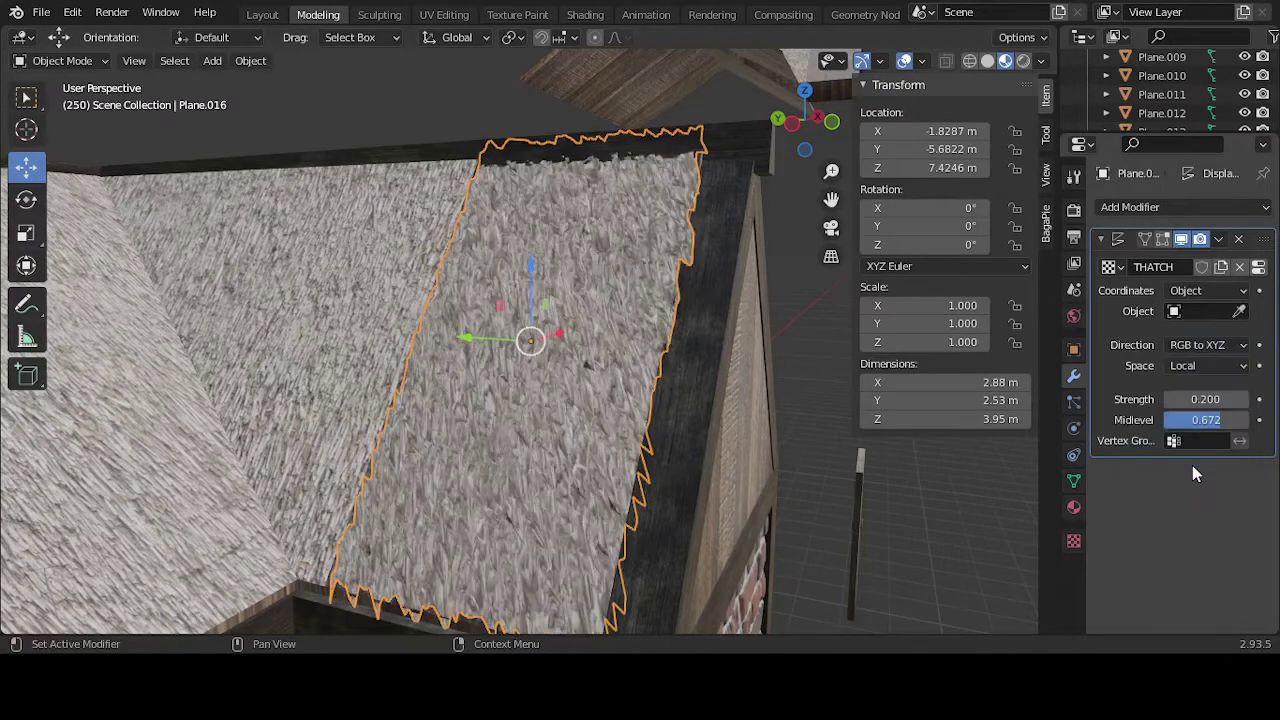
middle_drag(746, 481, 690, 470)
scroll(685, 441, up, 5)
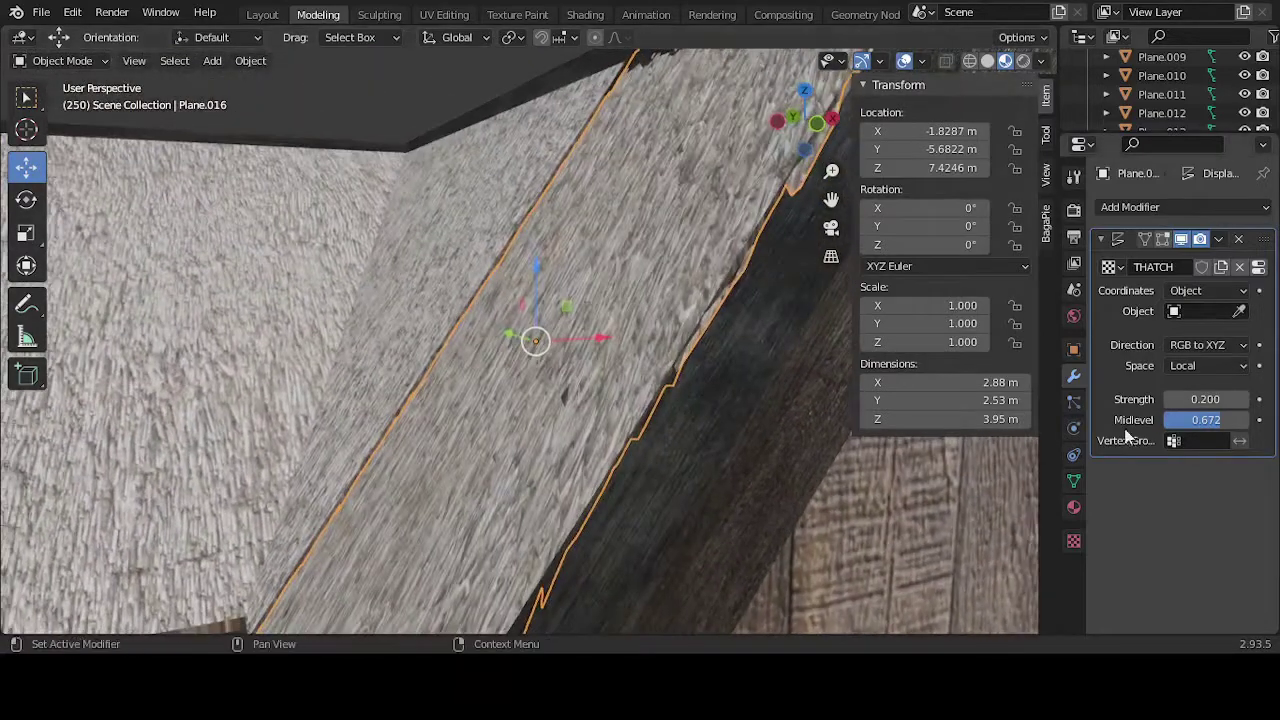
Step: Set the dormer panel's displacement direction to Normal and its strength to -0.1
click(1201, 343)
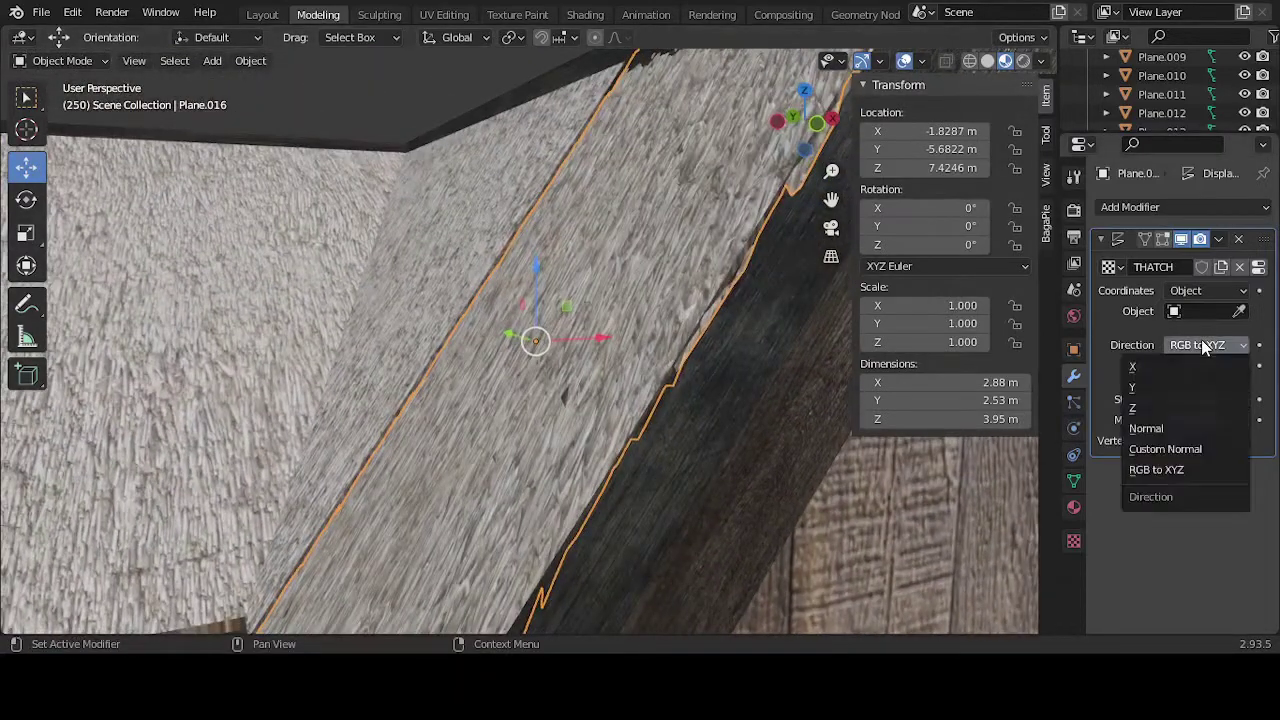
click(1191, 430)
middle_drag(718, 390, 950, 441)
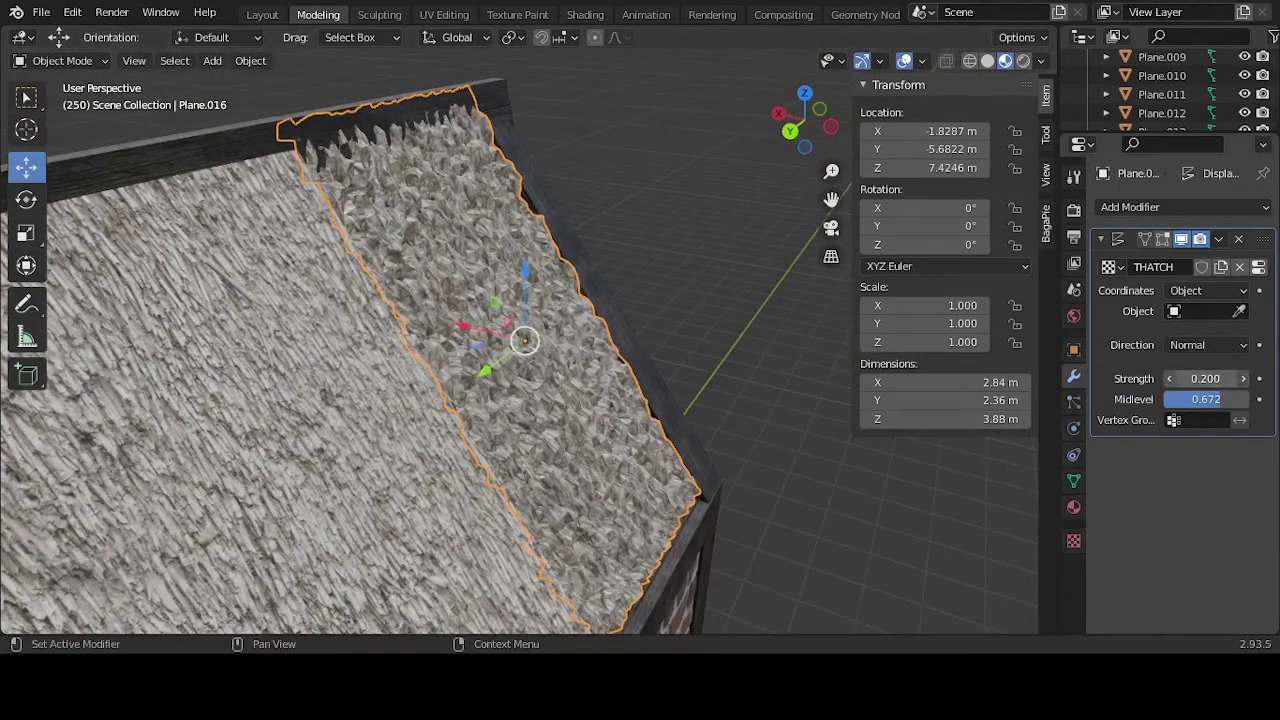
mouse_move(1205, 378)
mouse_down()
mouse_move(1180, 378)
mouse_move(1230, 378)
mouse_move(1180, 378)
mouse_move(1215, 378)
mouse_up()
click(905, 522)
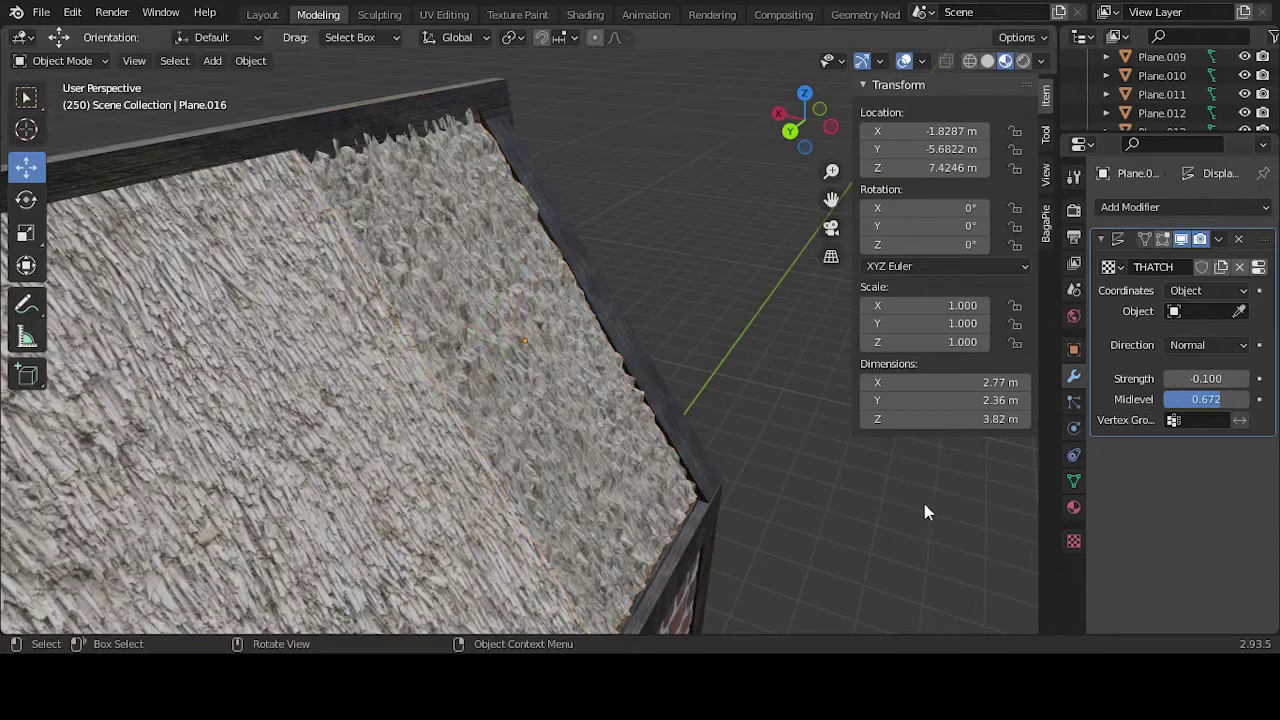
Step: Examine the dormer panel's displaced thatch near and far against the neighbouring roof, and check its strength value
scroll(737, 486, up, 5)
mouse_move(750, 481)
middle_down()
mouse_move(680, 466)
mouse_move(643, 428)
mouse_move(737, 443)
mouse_move(809, 491)
mouse_move(777, 471)
mouse_move(714, 483)
mouse_move(754, 469)
middle_up()
scroll(777, 471, down, 4)
key(Tab)
key(Tab)
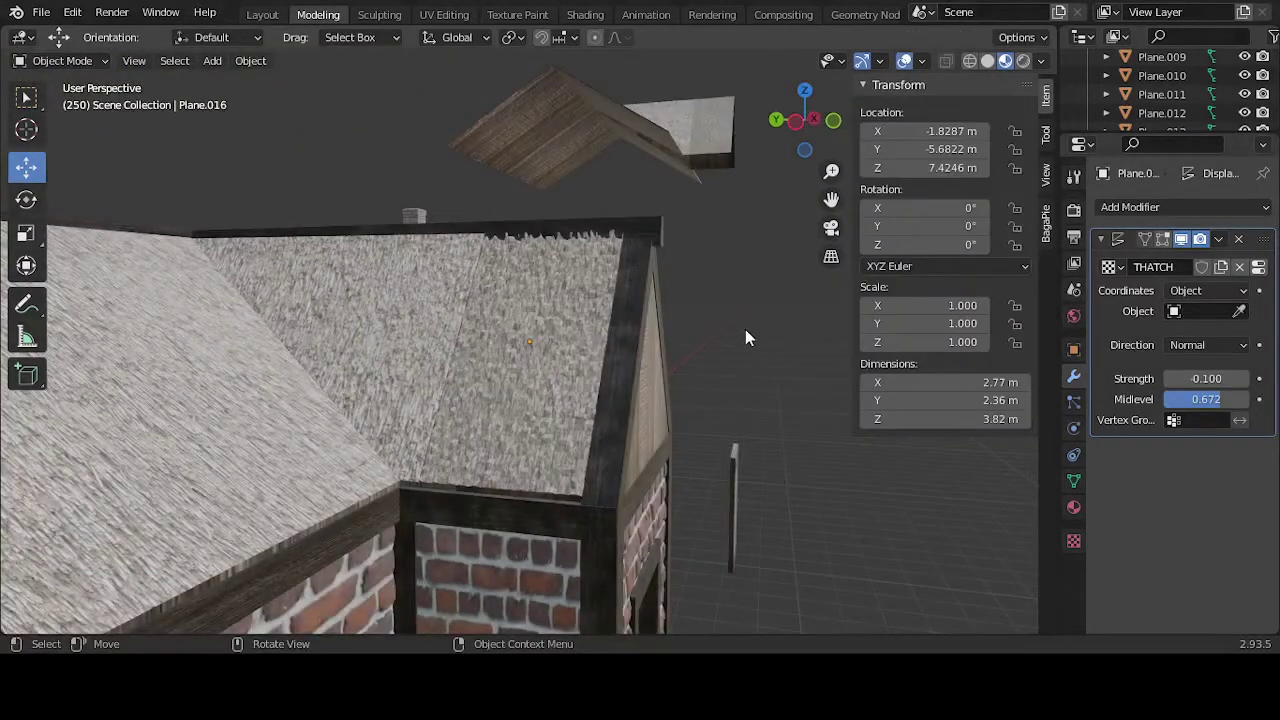
click(1209, 378)
text(-0.1)
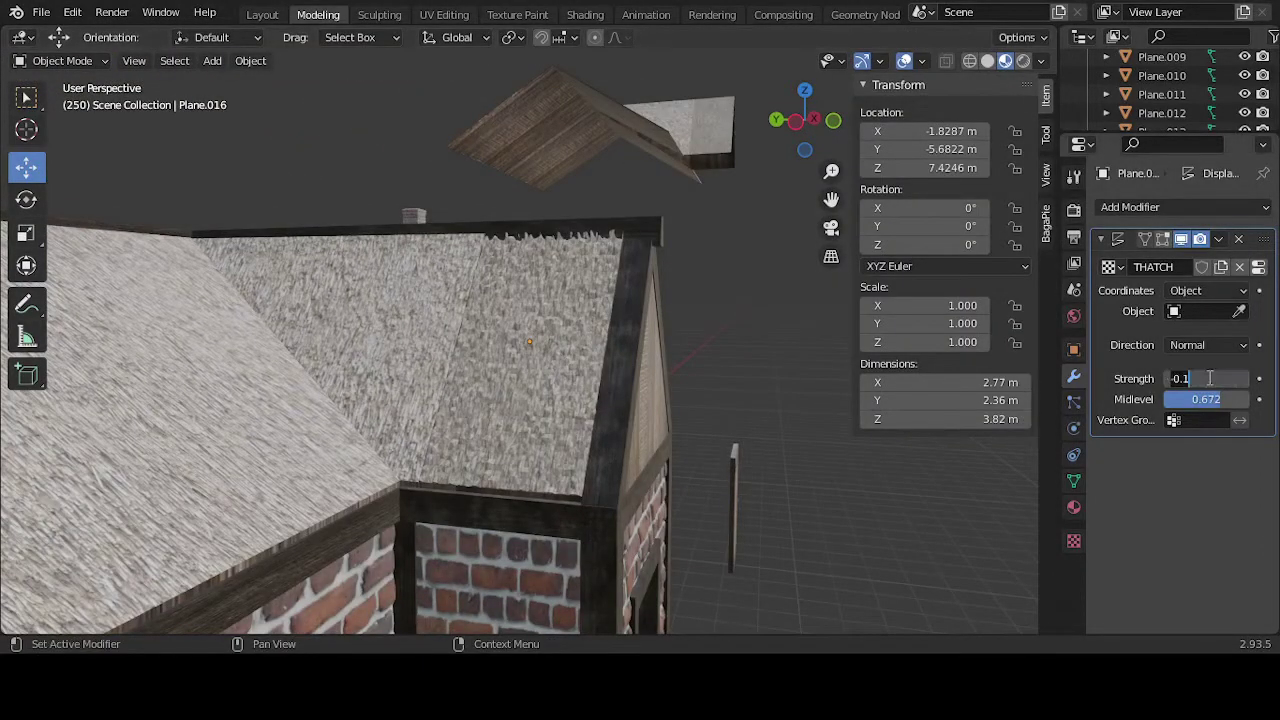
key(Escape)
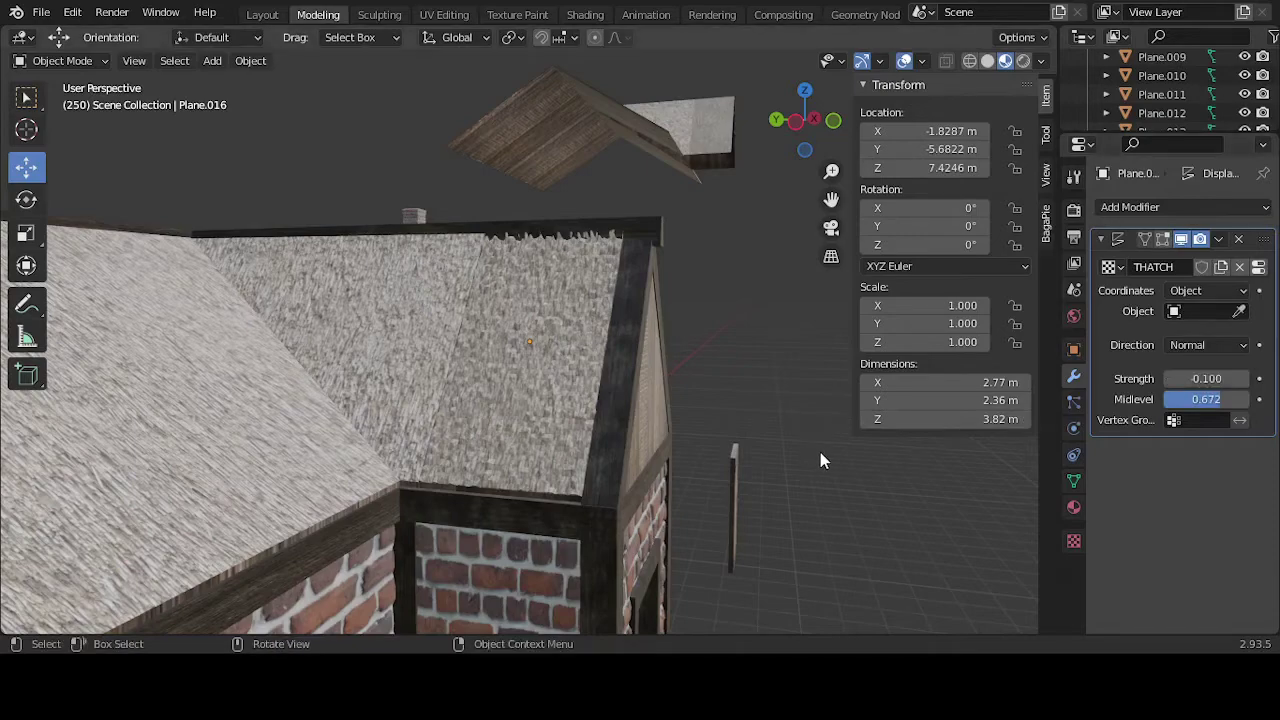
key(Tab)
key(Tab)
Step: Examine the thatched roof panels around the whole house, comparing the dormer with the main roof
click(433, 292)
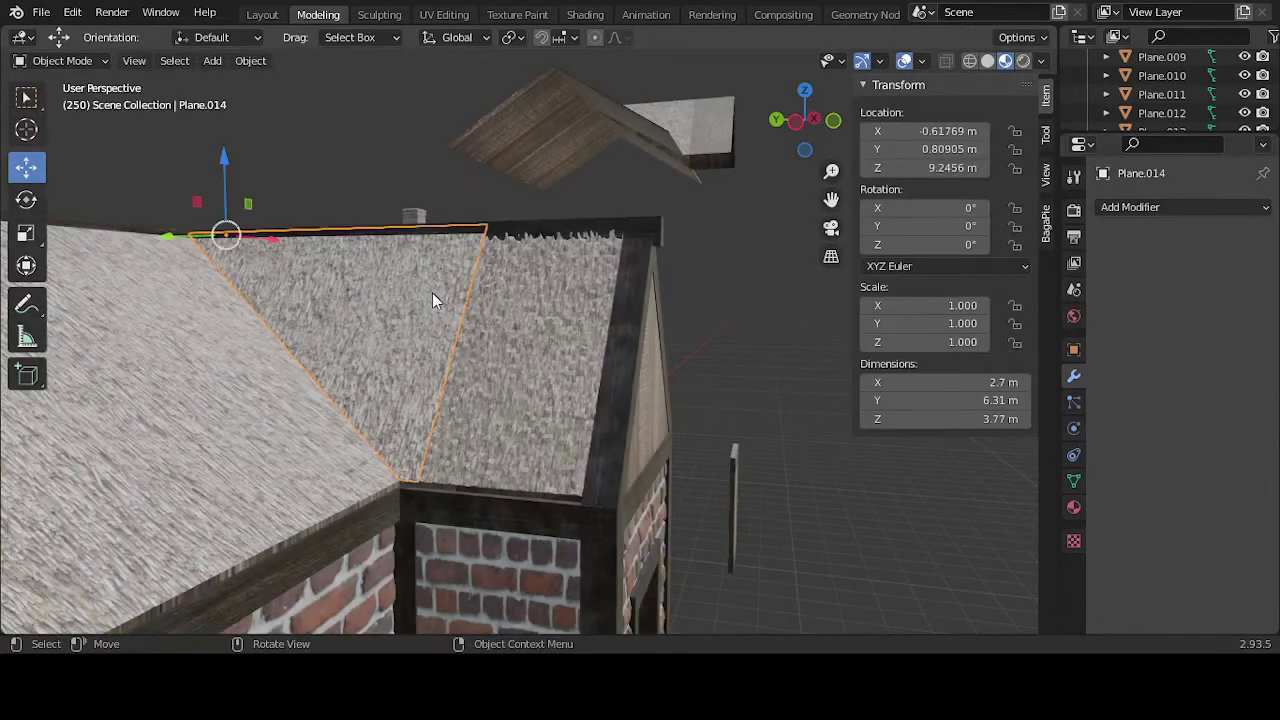
middle_drag(766, 449, 697, 473)
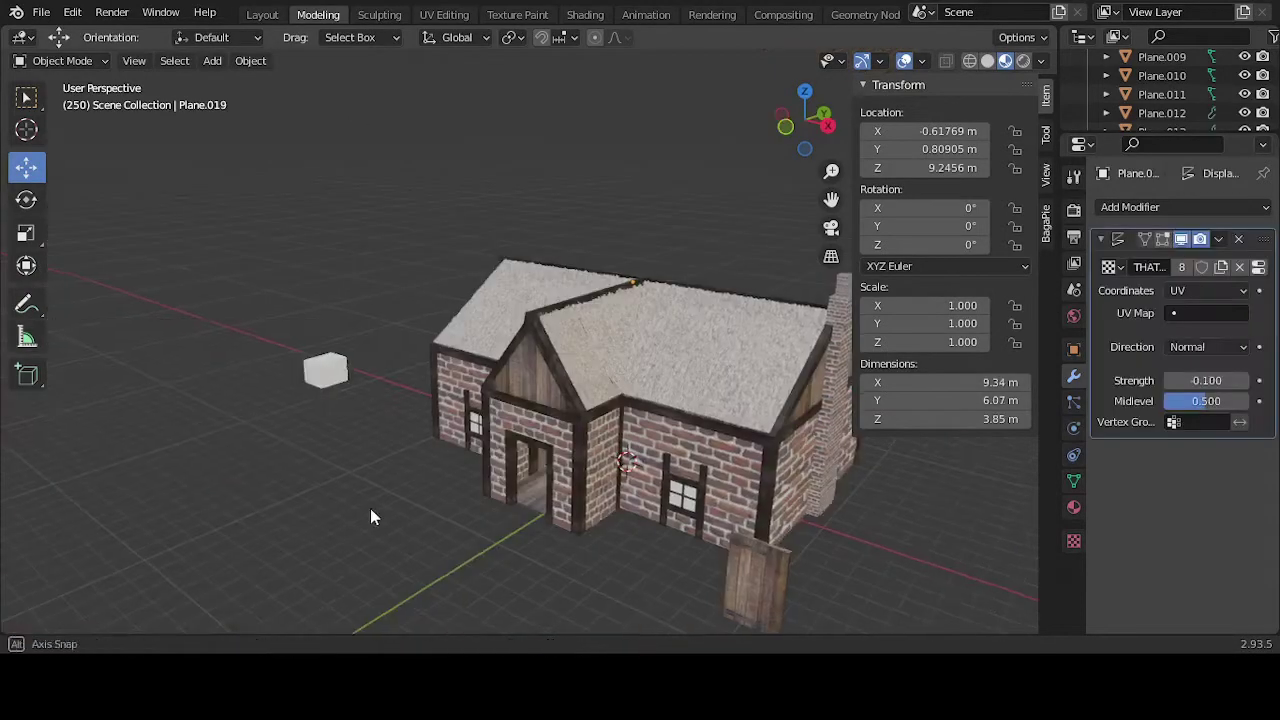
middle_drag(370, 517, 426, 483)
scroll(291, 528, up, 3)
scroll(426, 483, up, 5)
middle_drag(553, 490, 511, 474)
scroll(353, 467, down, 8)
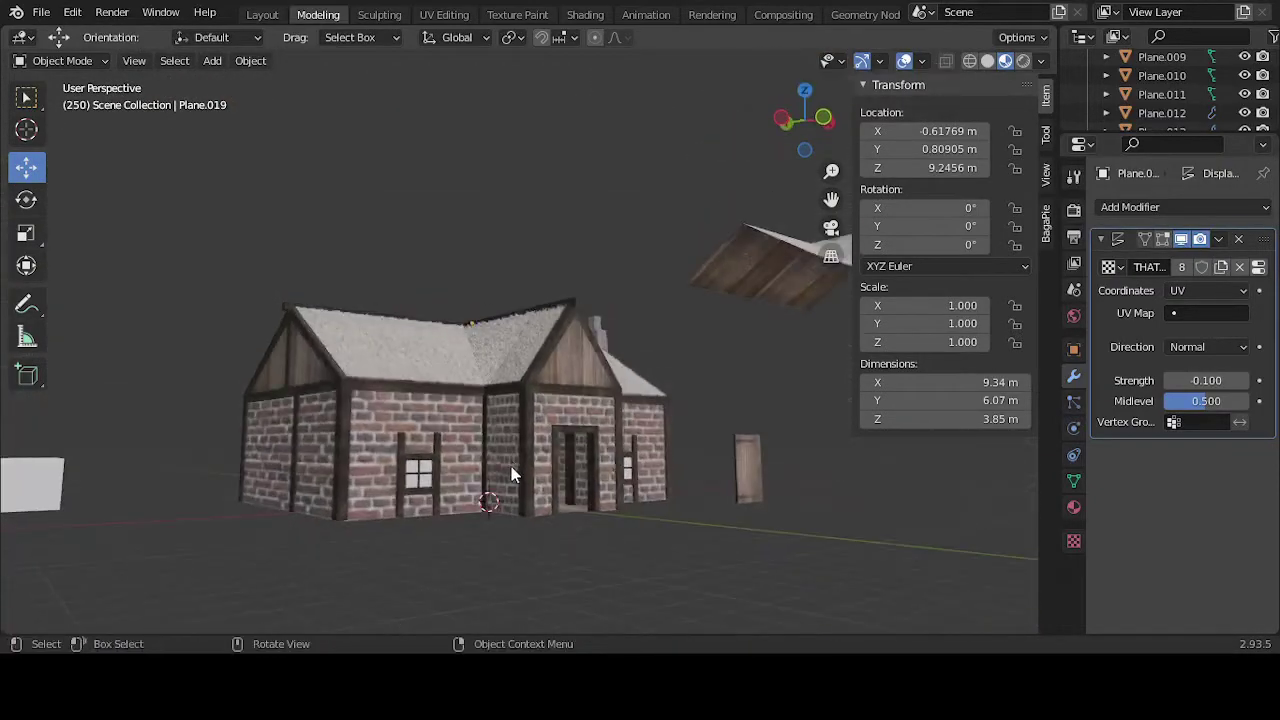
scroll(497, 520, up, 2)
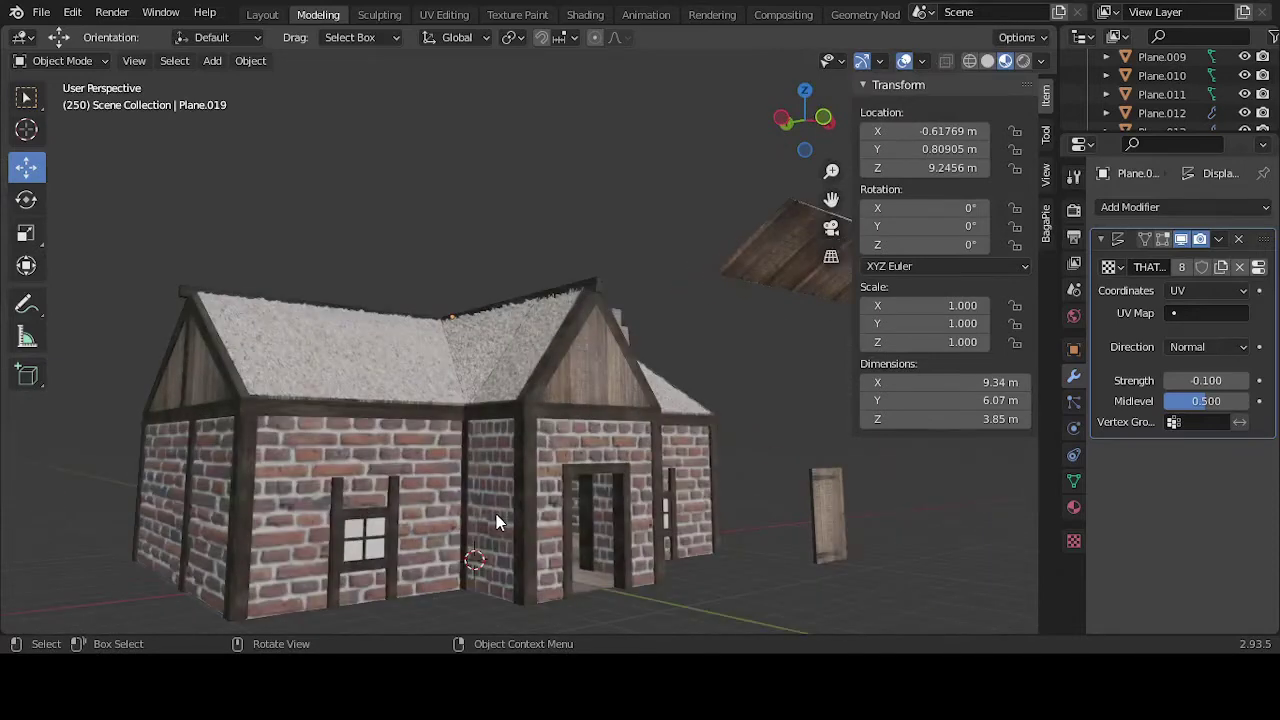
middle_drag(497, 521, 547, 497)
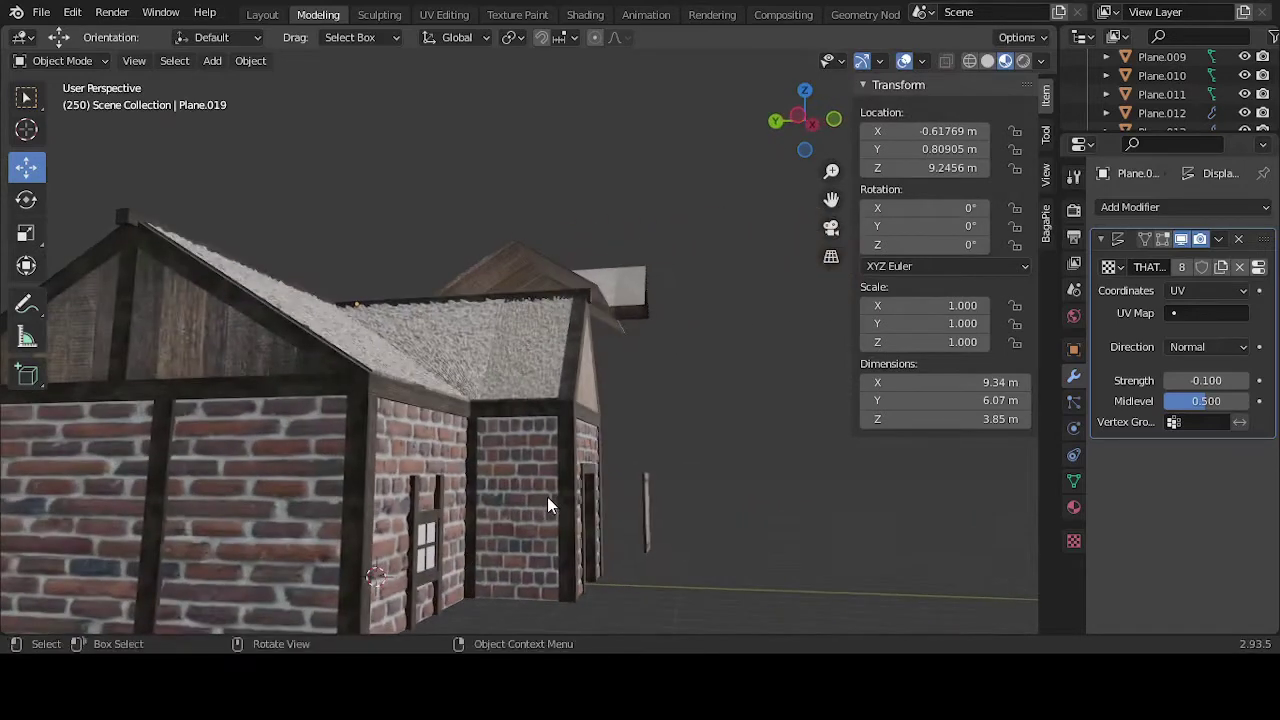
scroll(547, 497, up, 3)
middle_drag(463, 407, 443, 429)
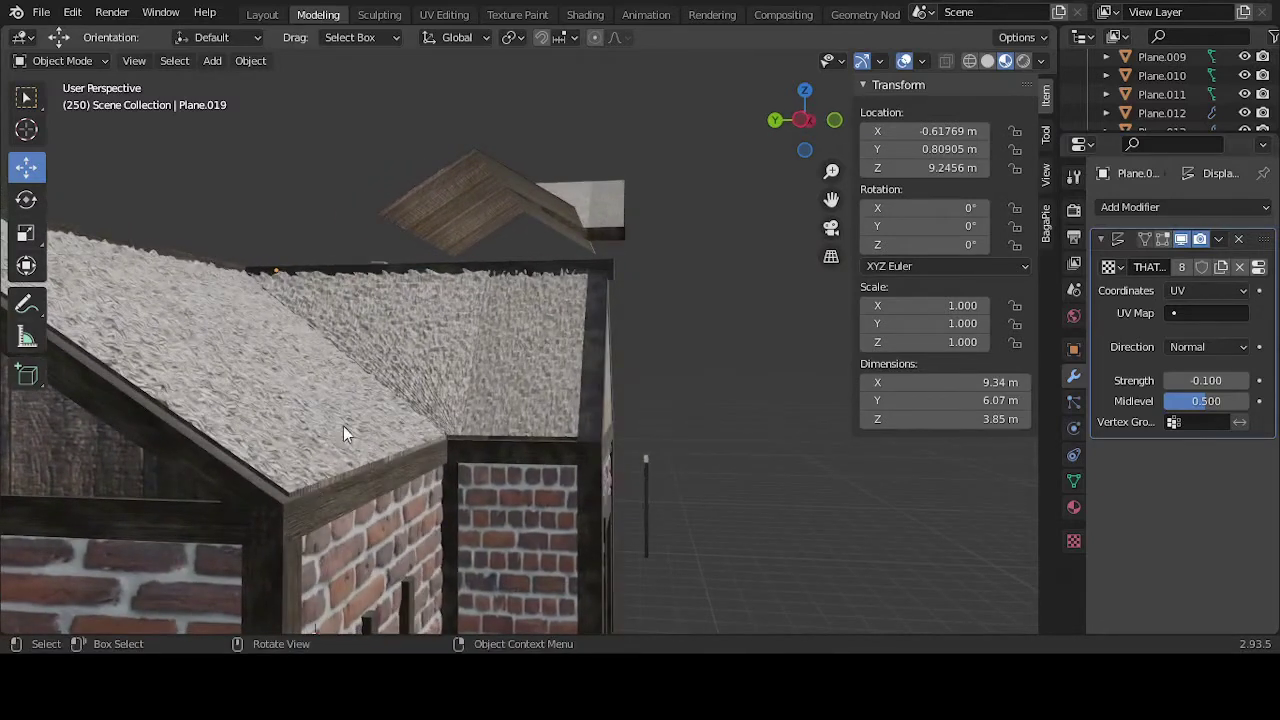
middle_drag(376, 379, 336, 415)
scroll(411, 379, down, 5)
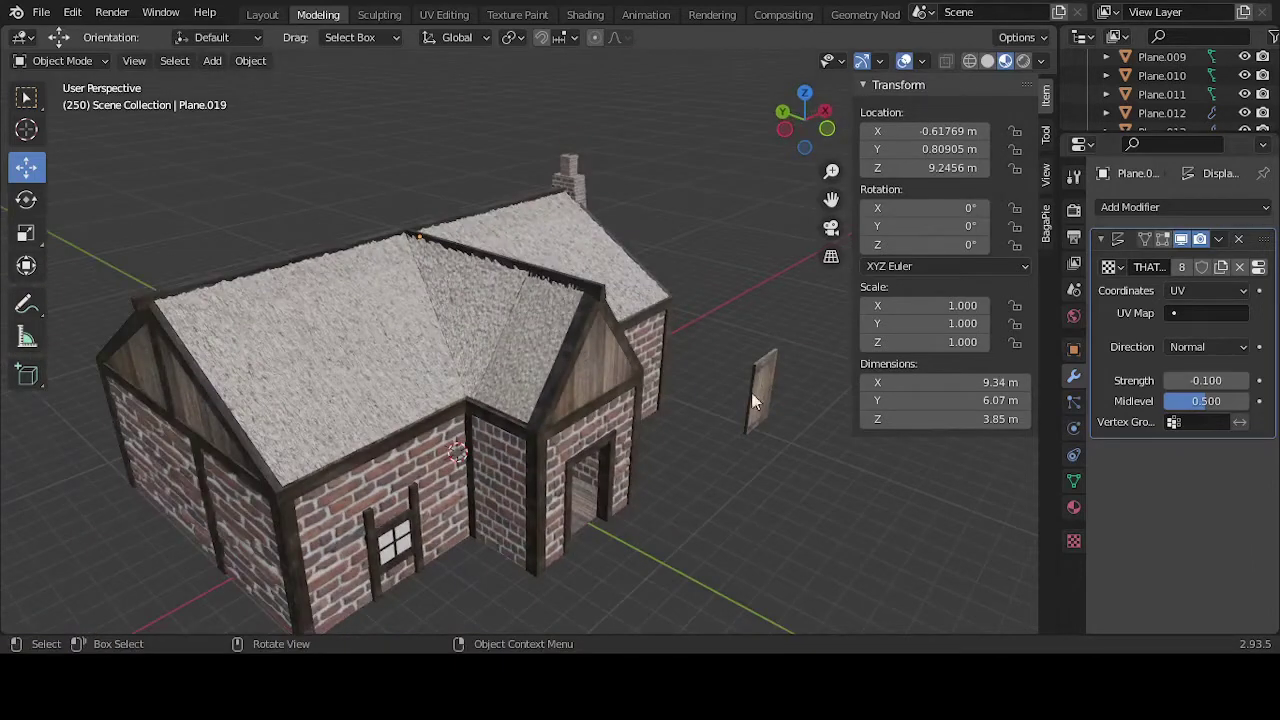
Step: Apply the Displace modifiers on the chimney-side rear roof panel and on both panels of the dormer's facing slope
click(1219, 243)
click(1184, 261)
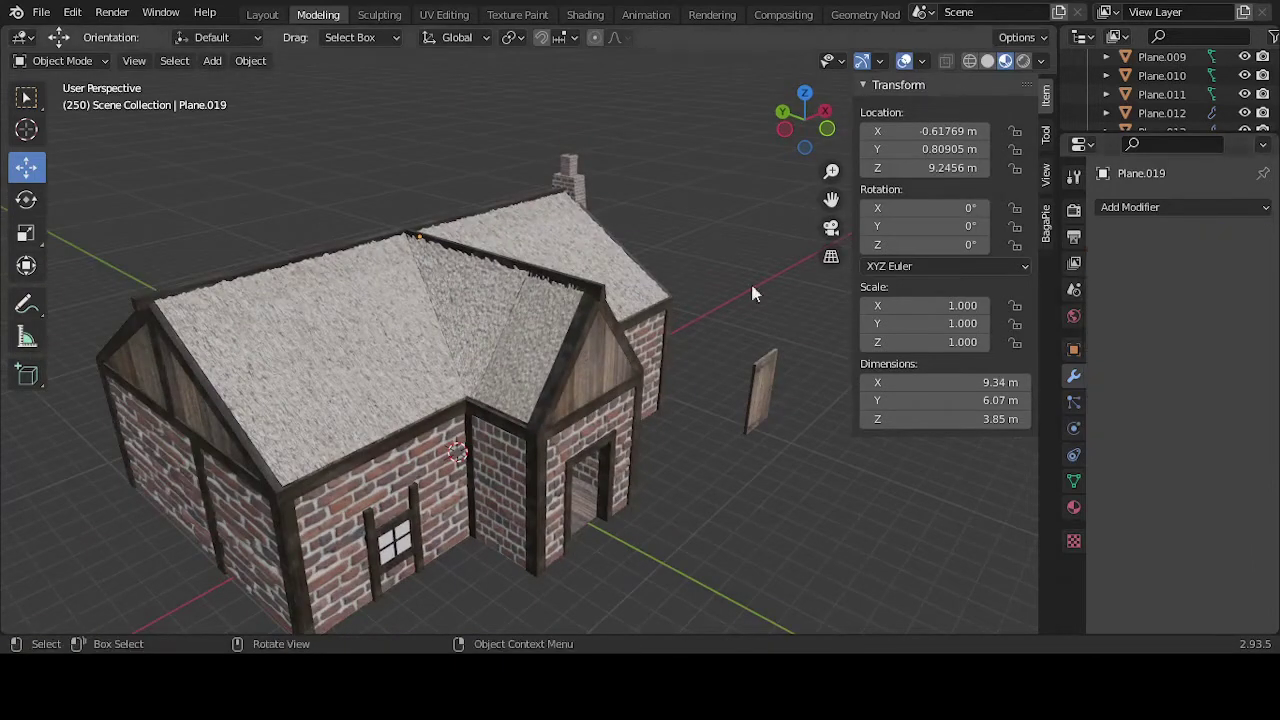
click(492, 310)
click(1219, 240)
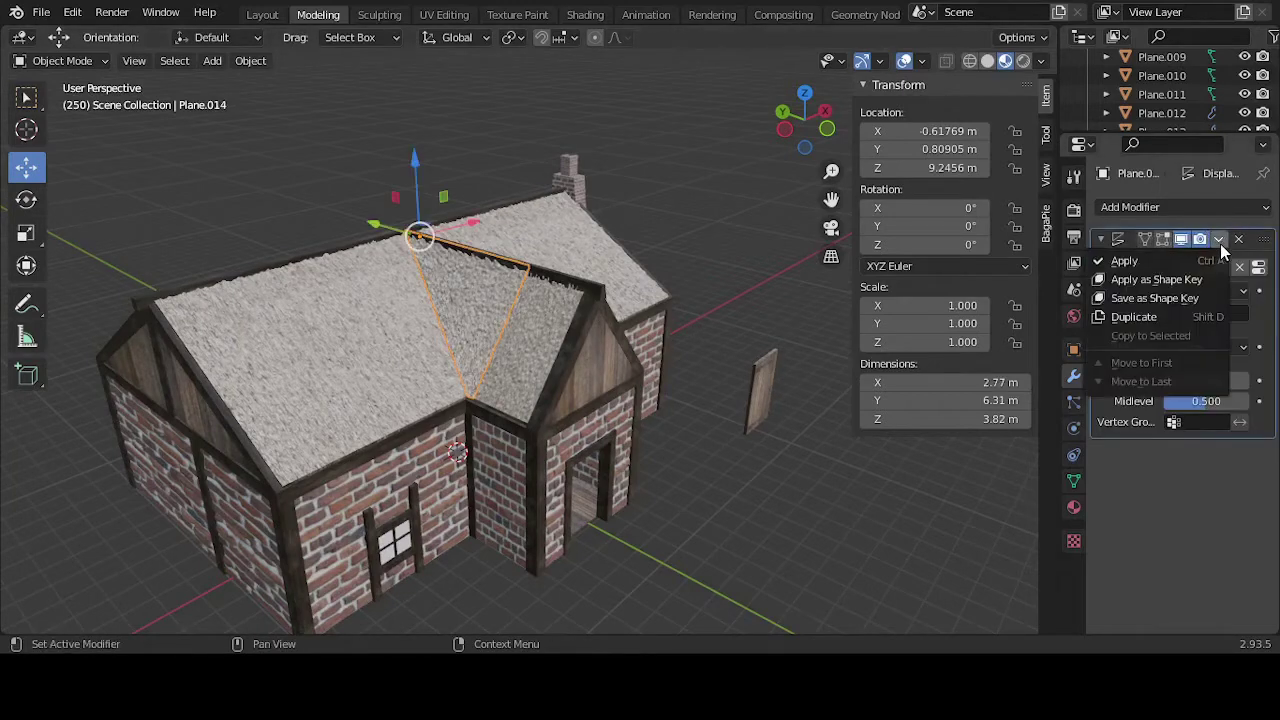
click(1150, 260)
click(544, 339)
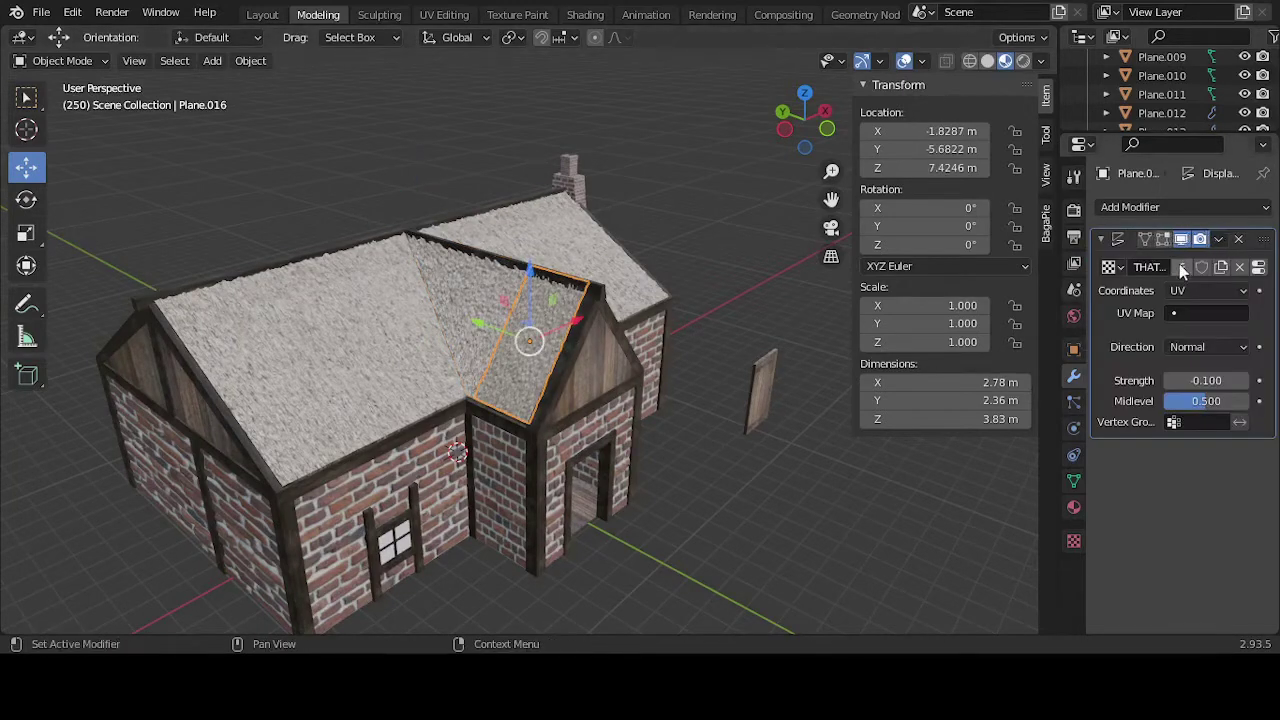
click(1224, 240)
click(1150, 260)
Step: Apply the Displace modifiers on the two large front roof panels on either side of the dormer
click(410, 356)
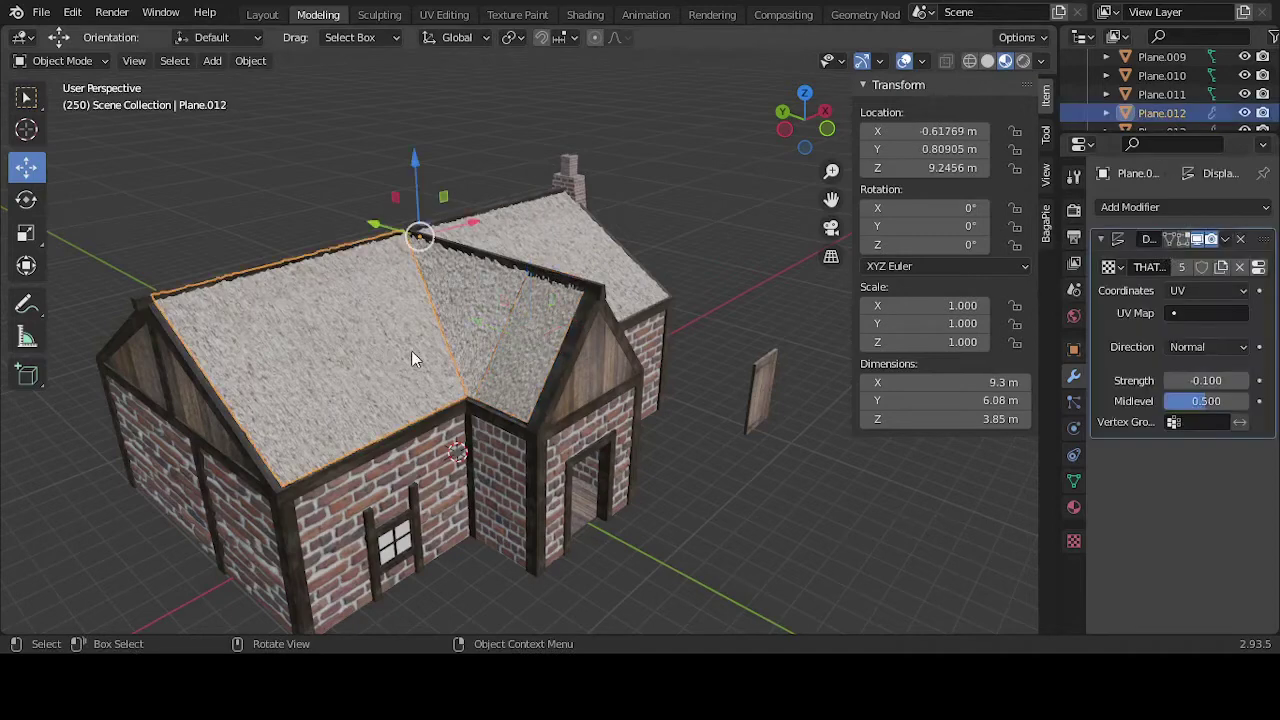
click(1219, 240)
click(1150, 260)
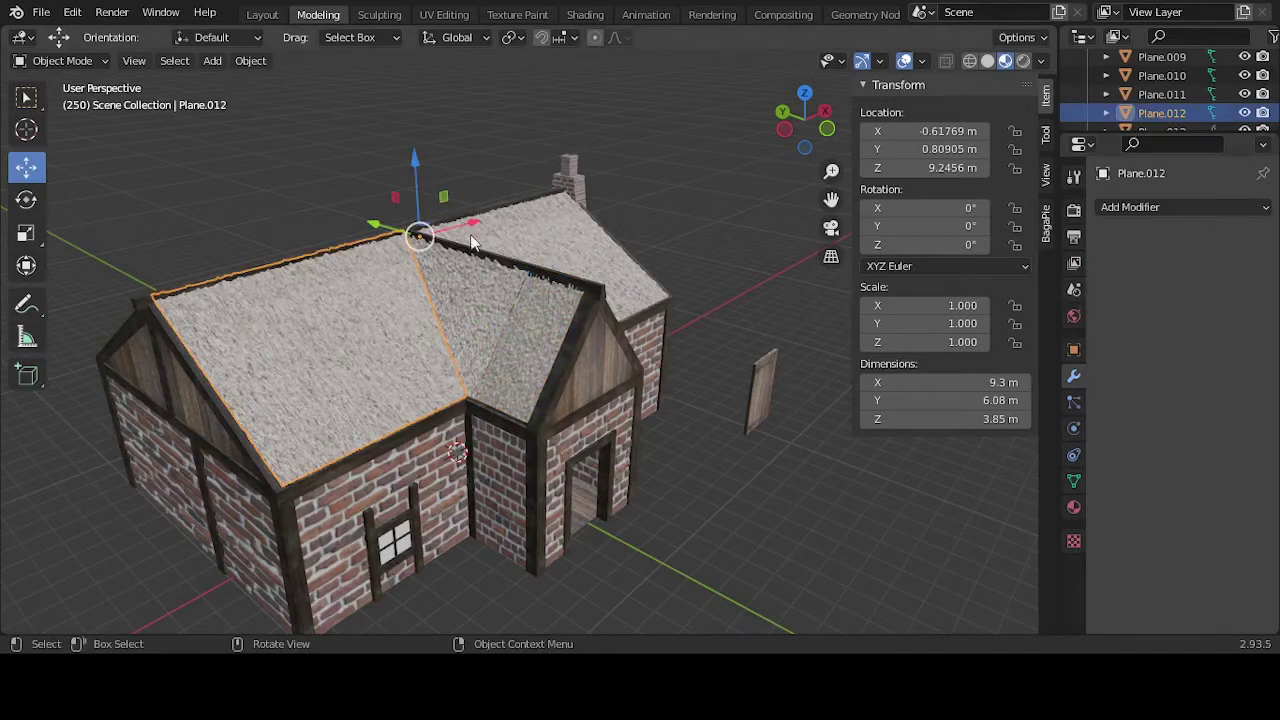
click(513, 241)
click(1218, 240)
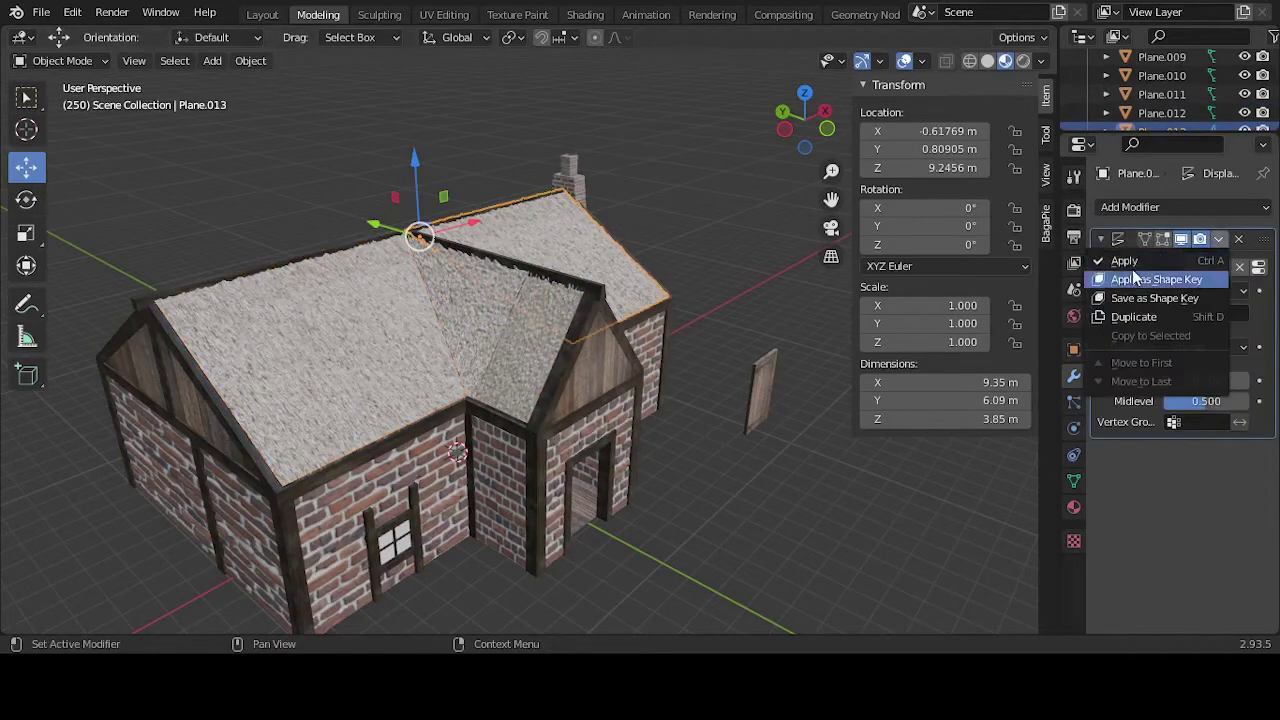
click(1120, 260)
Step: Apply the Displace modifier on the rectangular panel of the dormer's opposite slope
middle_drag(780, 290, 540, 378)
click(540, 378)
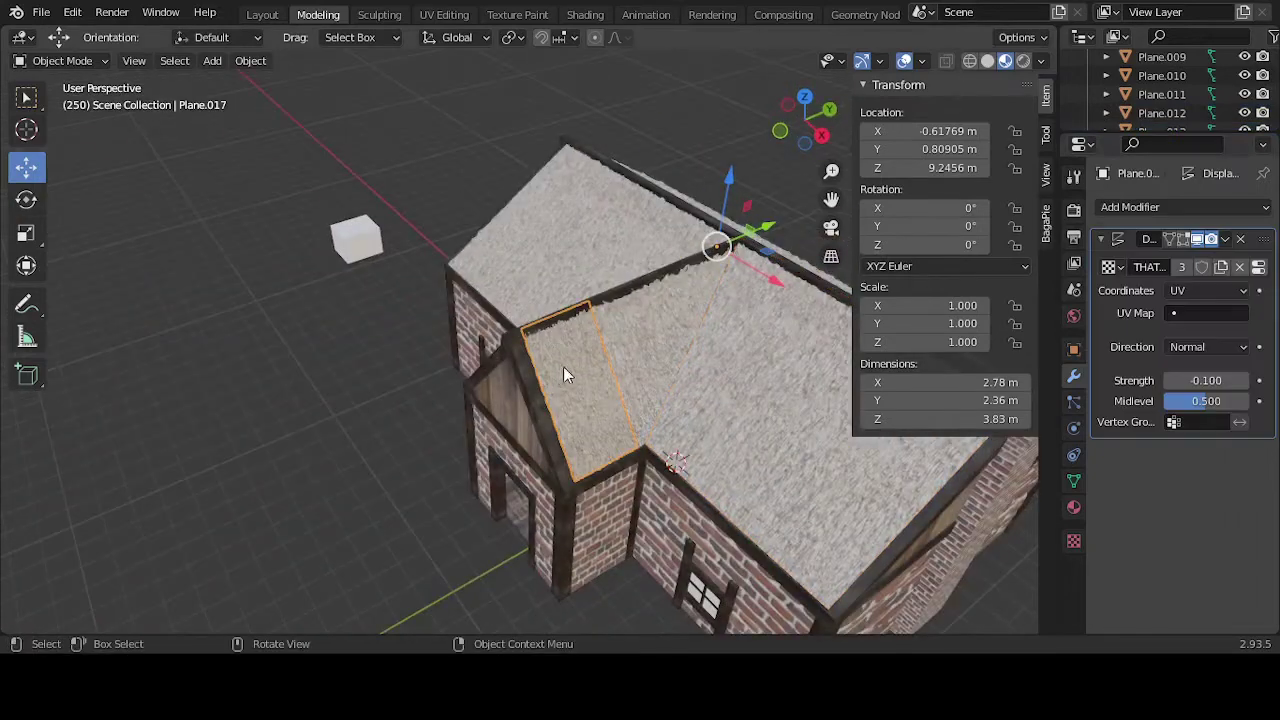
click(1237, 241)
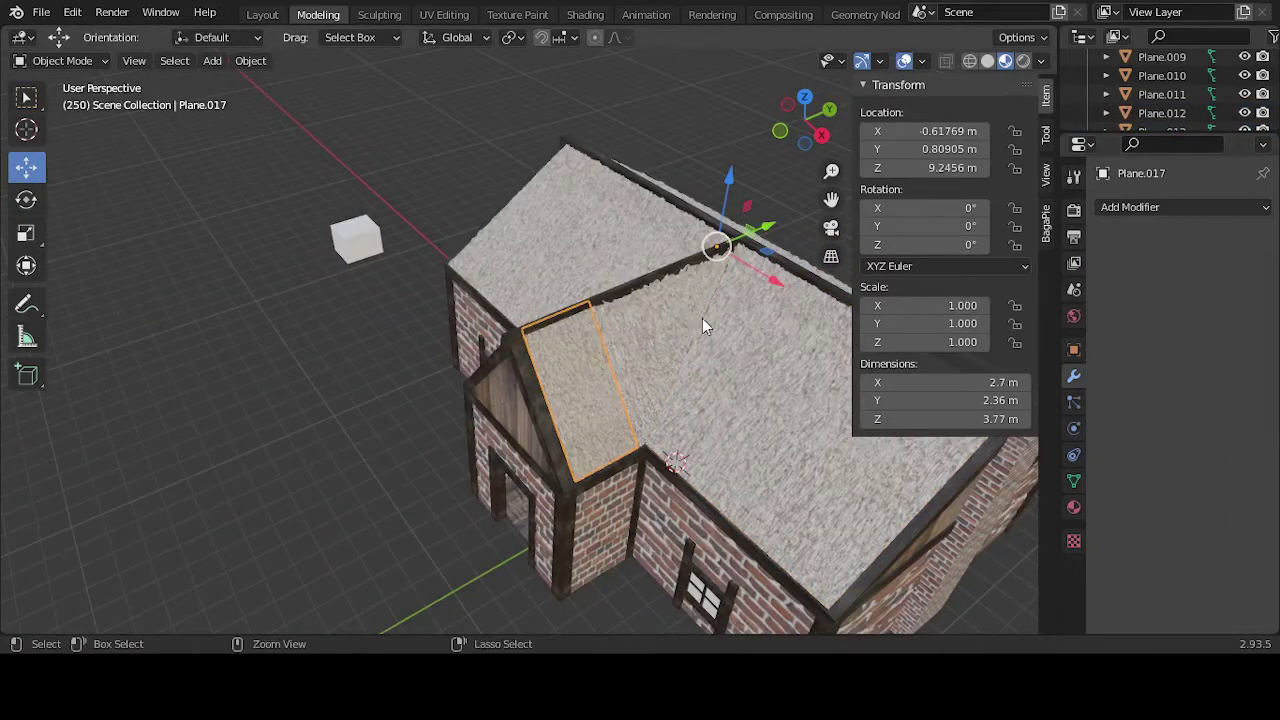
key(ctrl+z)
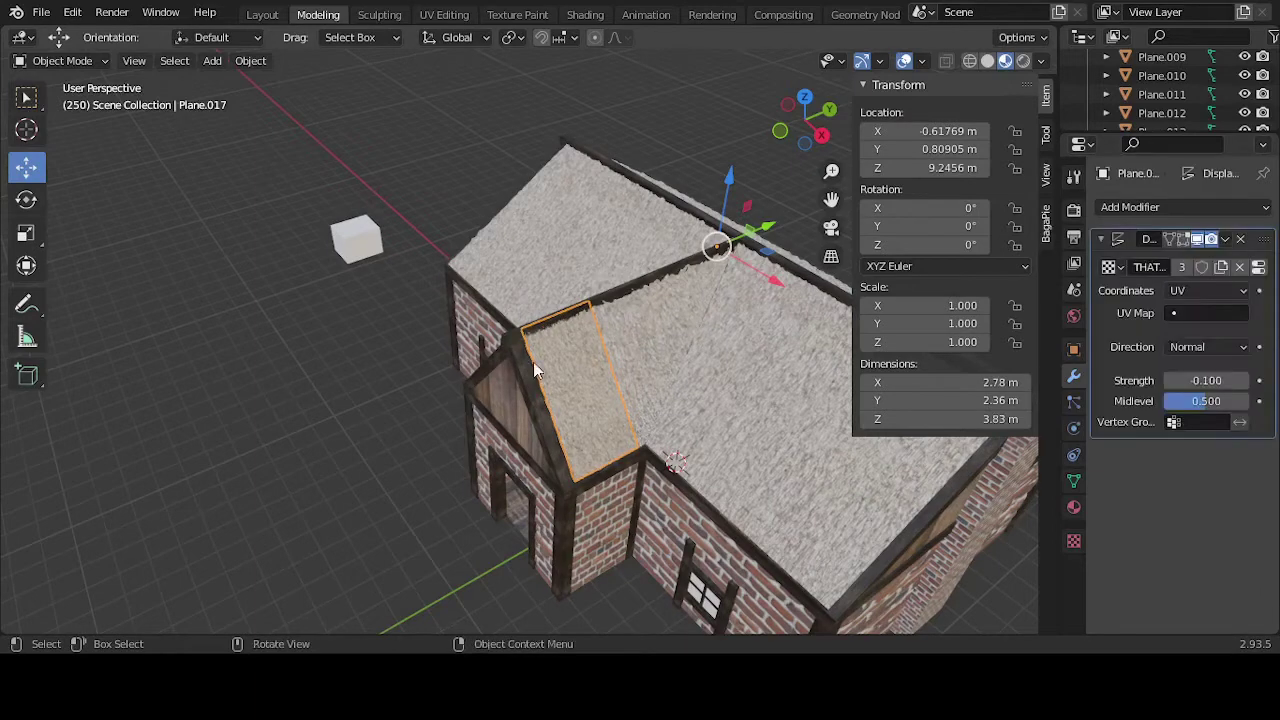
click(174, 386)
click(596, 388)
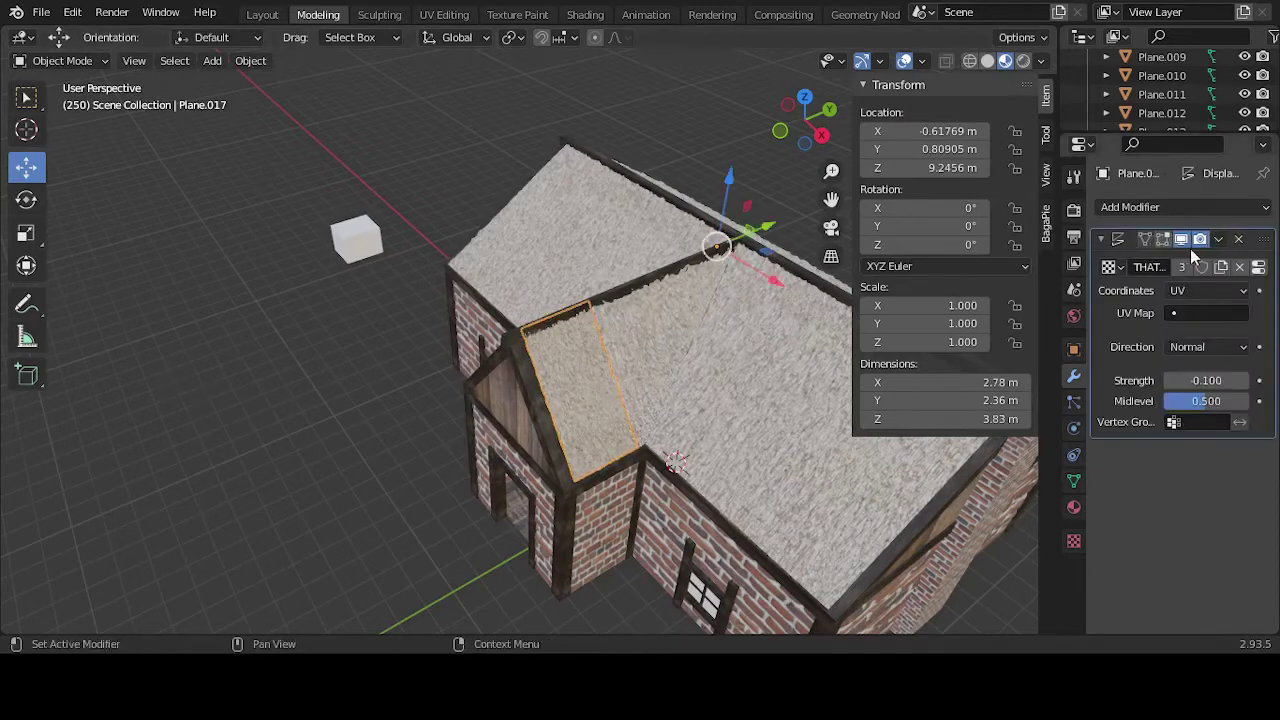
click(1218, 239)
click(1127, 272)
Step: Apply the Displace modifier on the triangular panel of the dormer's opposite slope
click(670, 312)
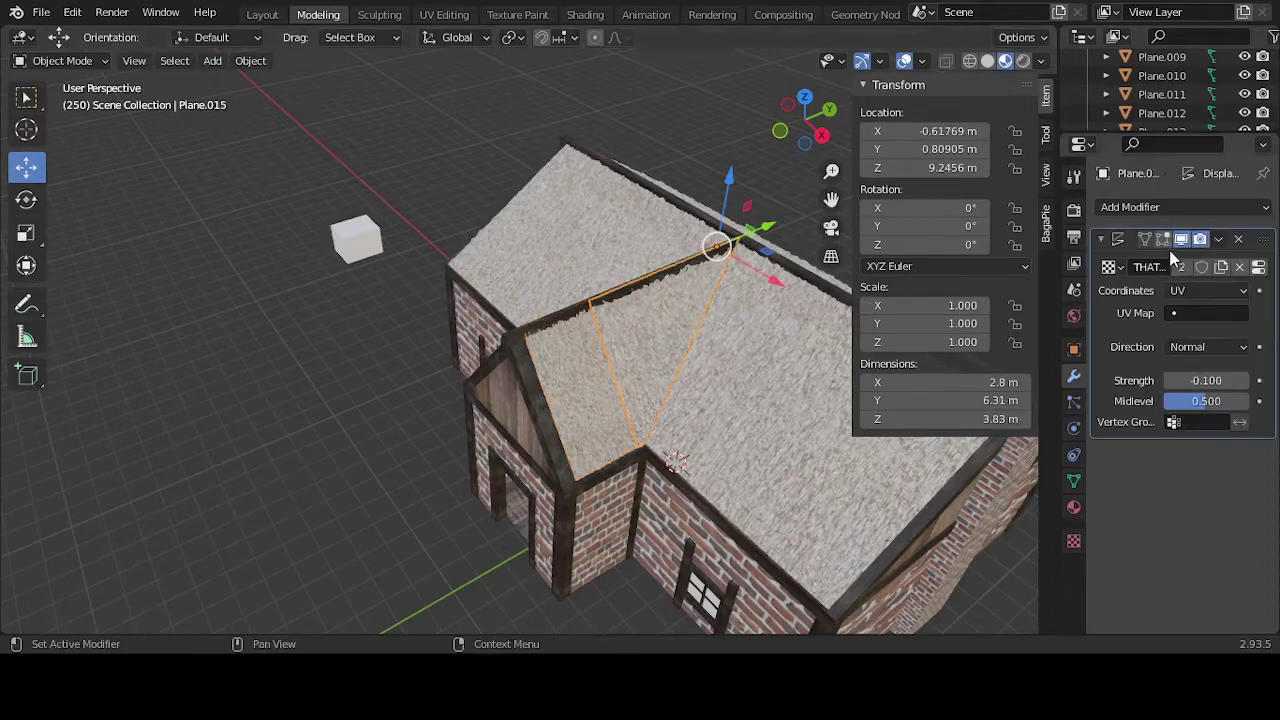
click(1218, 239)
click(1165, 260)
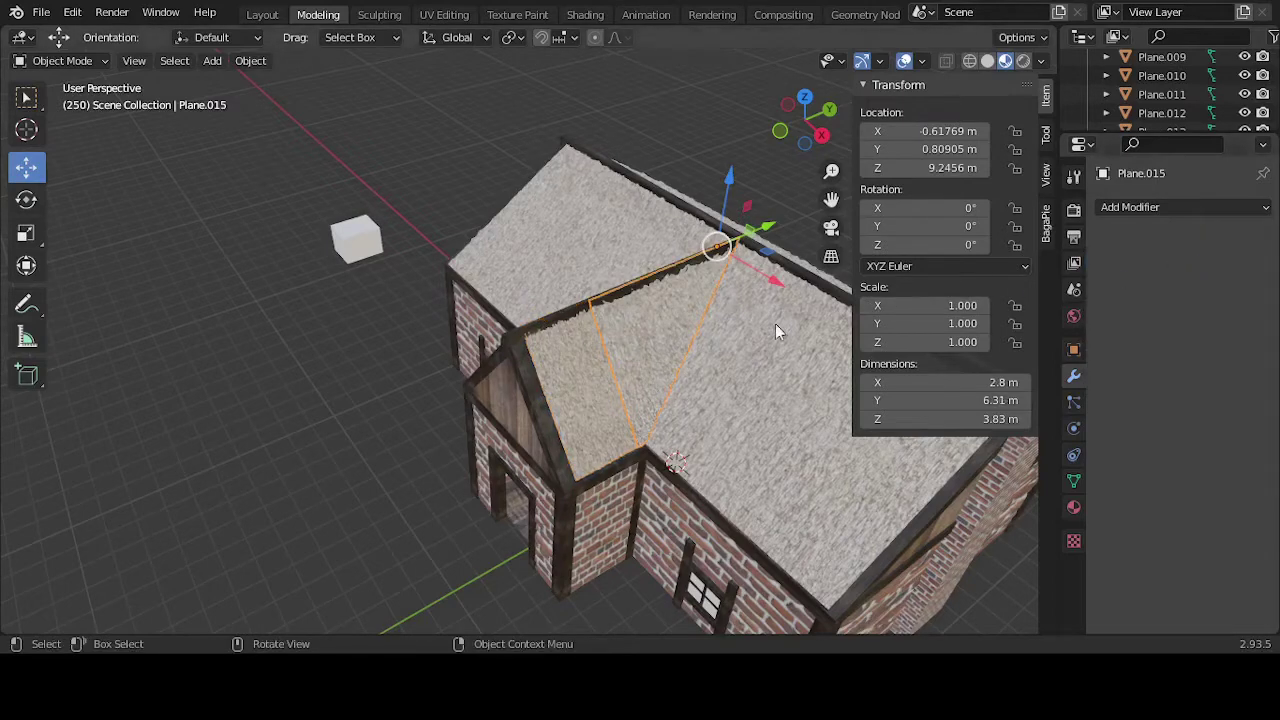
Step: Apply the Displace modifier on the rear roof panel farthest from the chimney
click(822, 319)
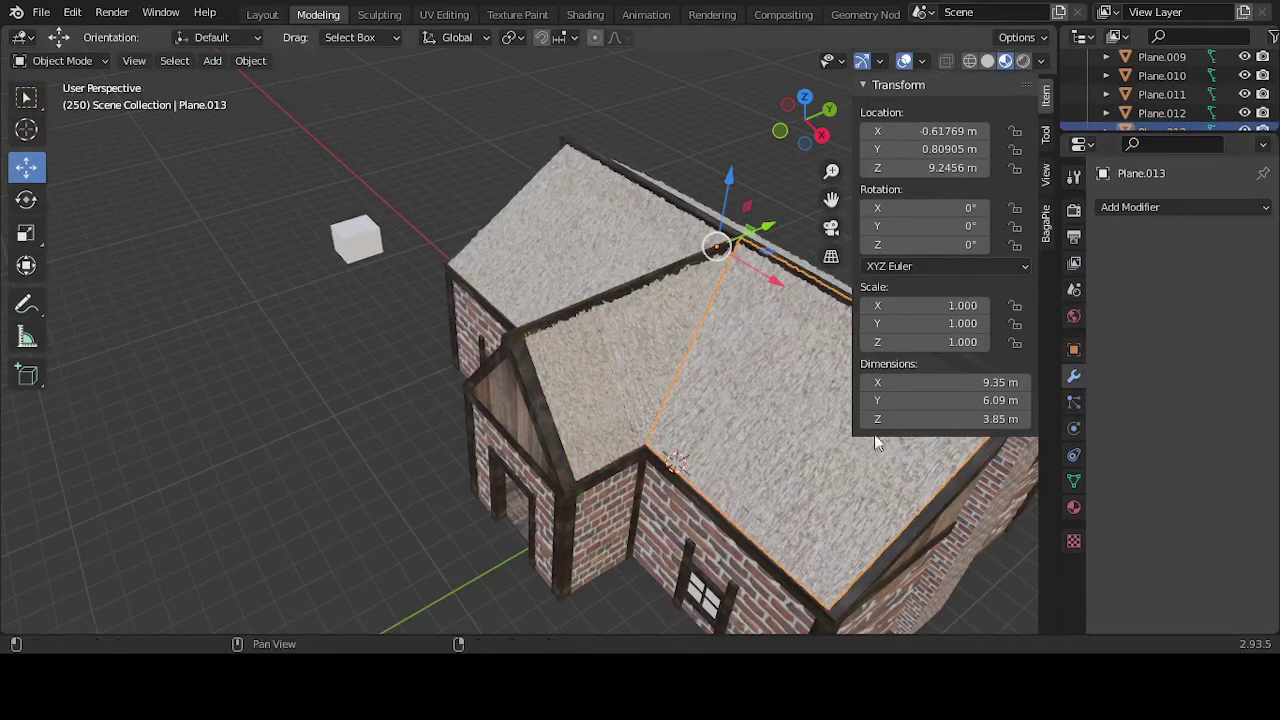
scroll(779, 409, down, 1)
middle_drag(783, 418, 640, 438)
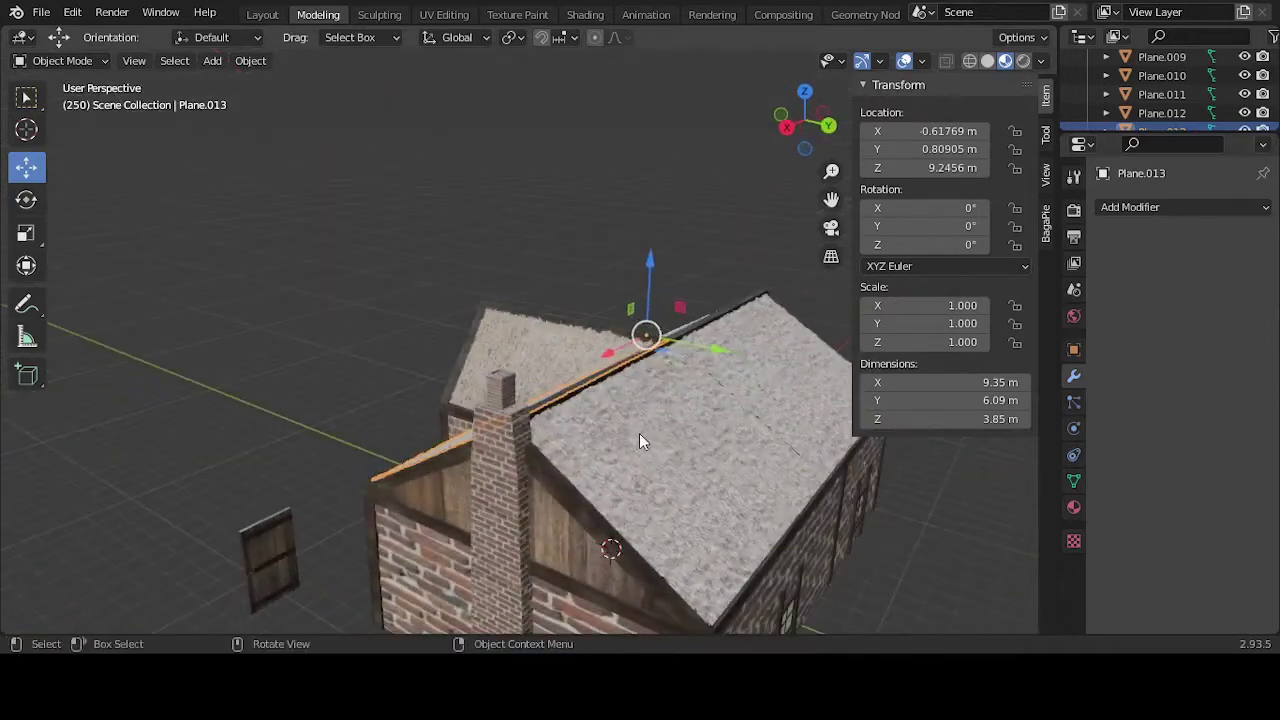
click(640, 438)
click(757, 400)
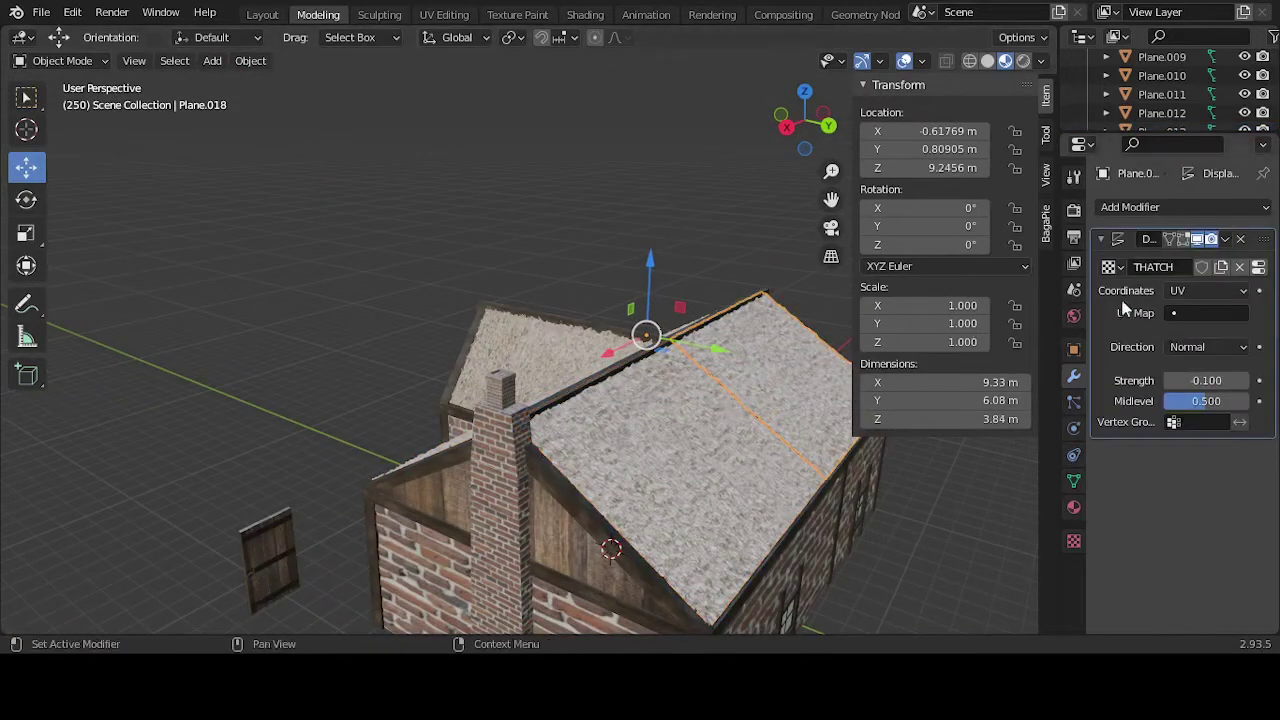
click(1219, 239)
click(1187, 258)
Step: Select all the thatched roof panels around the house and join them into one object
middle_drag(680, 300, 464, 348)
click(586, 280)
click(668, 527)
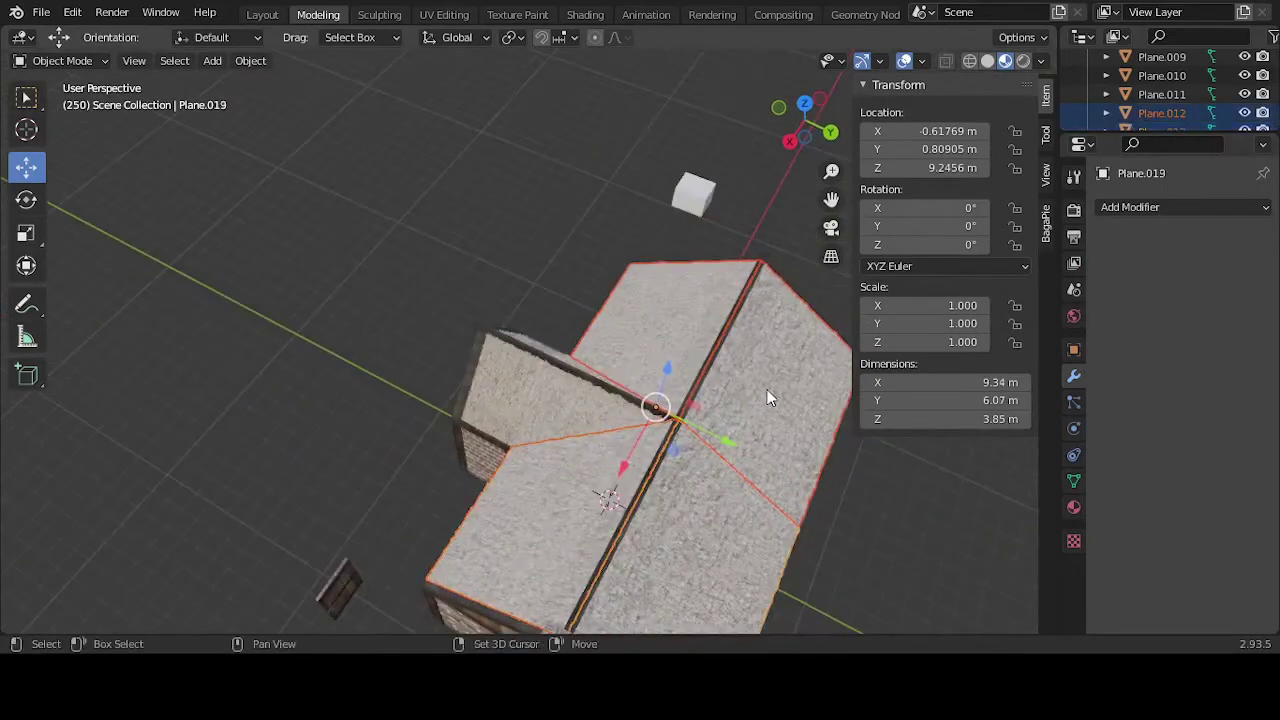
middle_drag(740, 425, 812, 393)
click(637, 369)
middle_drag(528, 335, 556, 391)
click(588, 379)
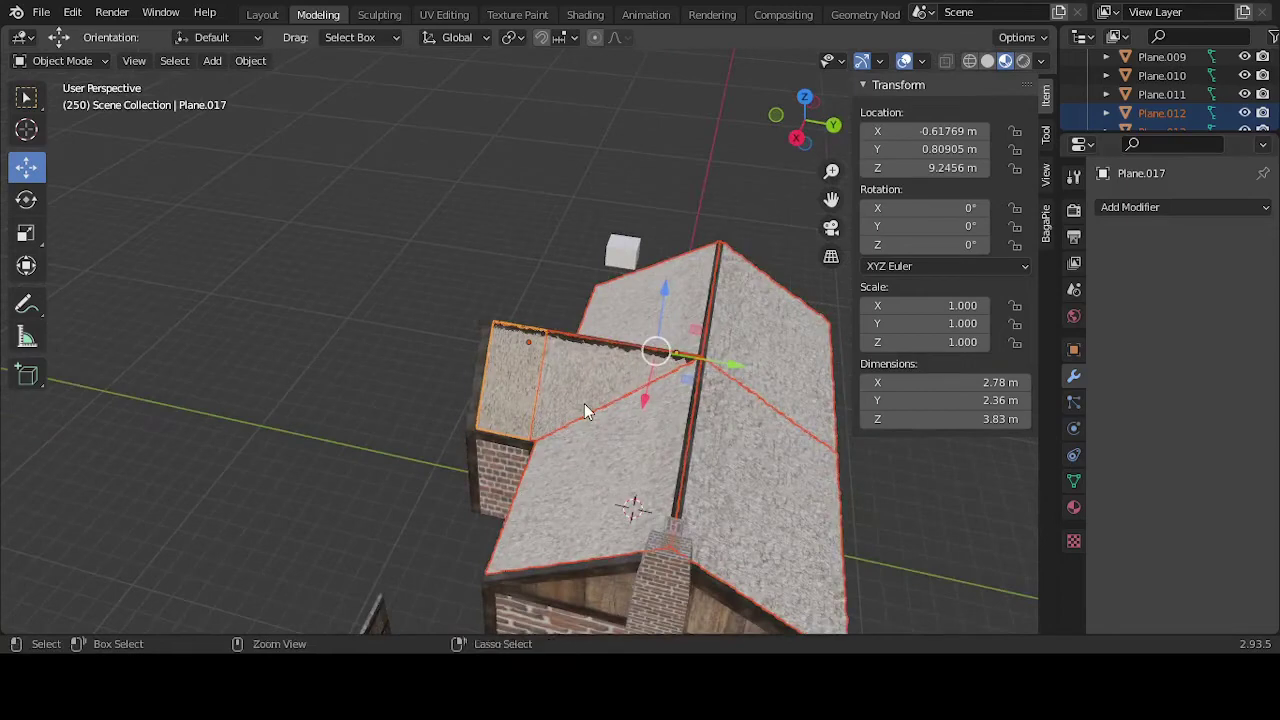
key(ctrl+j)
Step: Examine the seam between the rectangular and triangular thatch sections on the dormer roof
middle_drag(548, 393, 360, 477)
click(357, 469)
scroll(300, 450, up, 5)
middle_drag(225, 442, 560, 455)
scroll(441, 478, up, 3)
scroll(447, 479, up, 2)
click(560, 455)
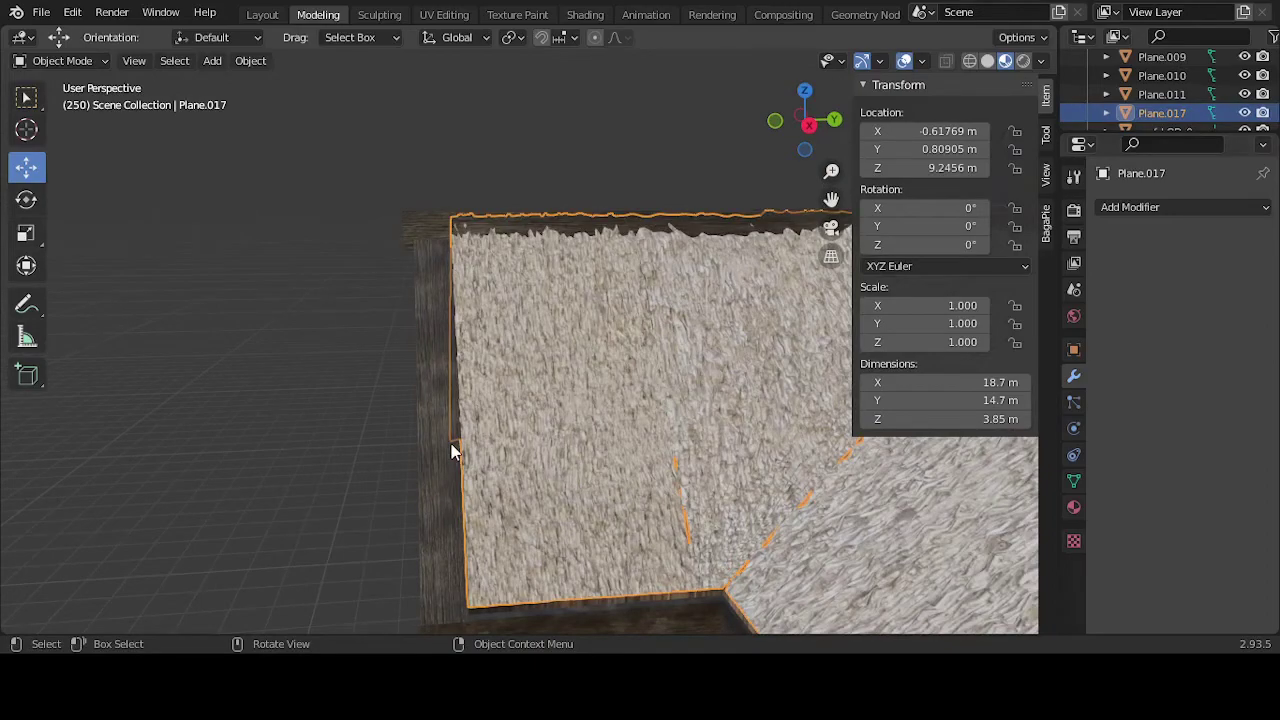
Step: Duplicate the two rectangular dormer sections within the joined roof mesh and shift the copies about 0.94 m along Y
key(Tab)
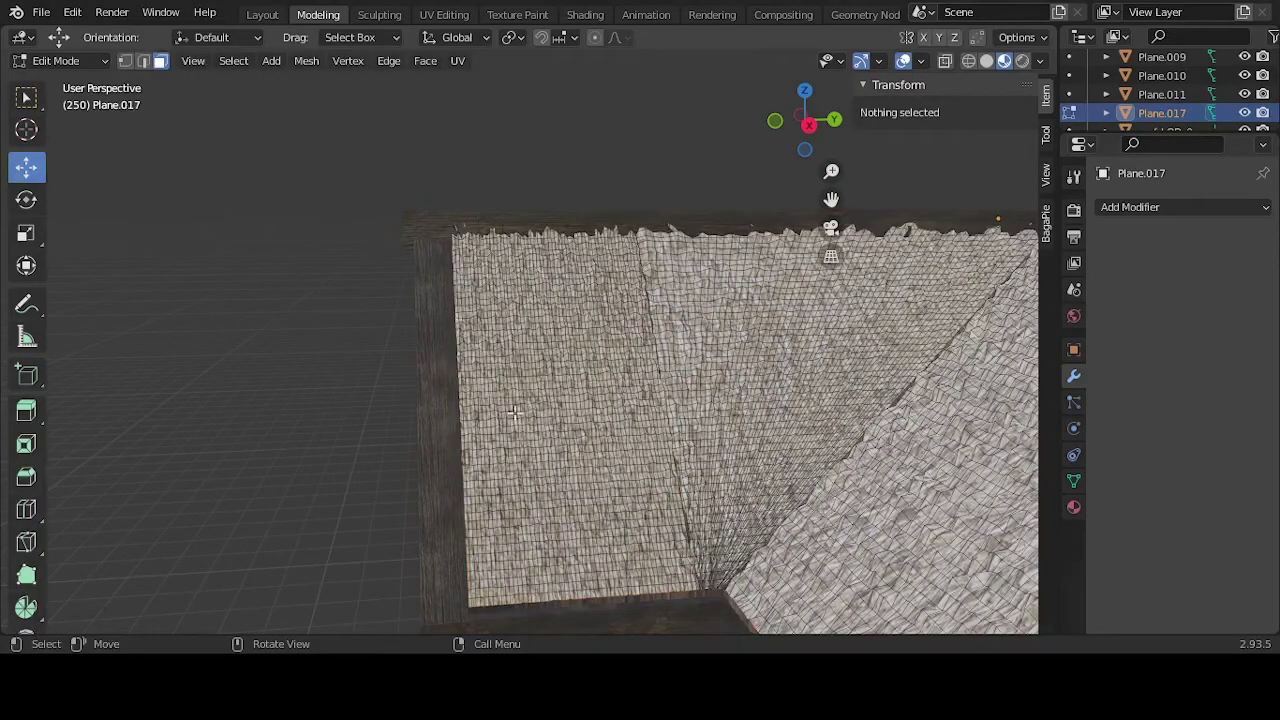
key(l)
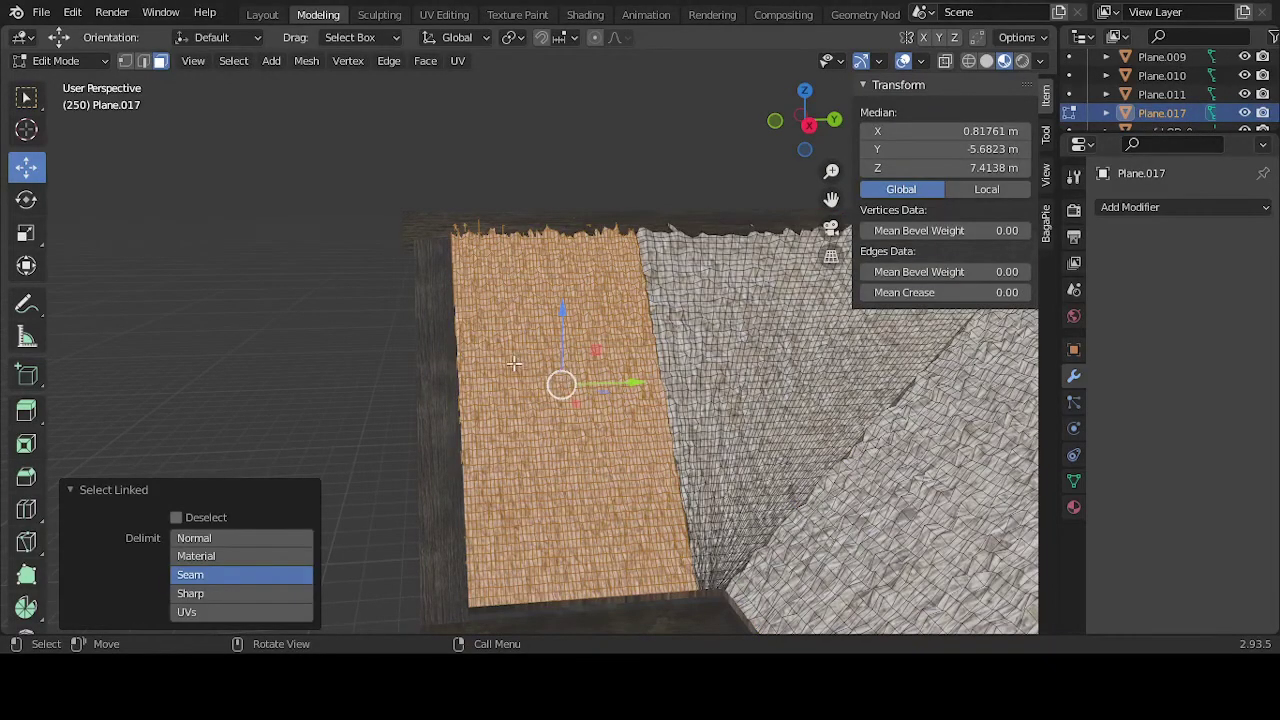
middle_drag(513, 364, 566, 386)
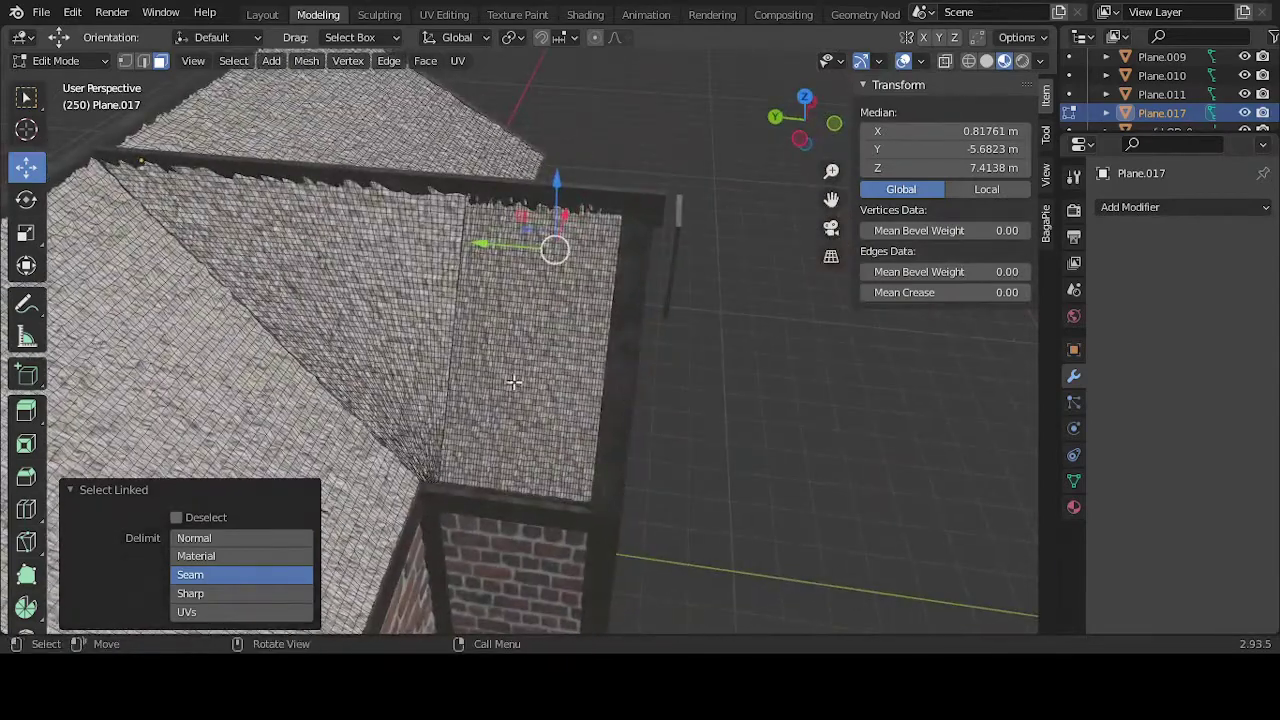
key(l)
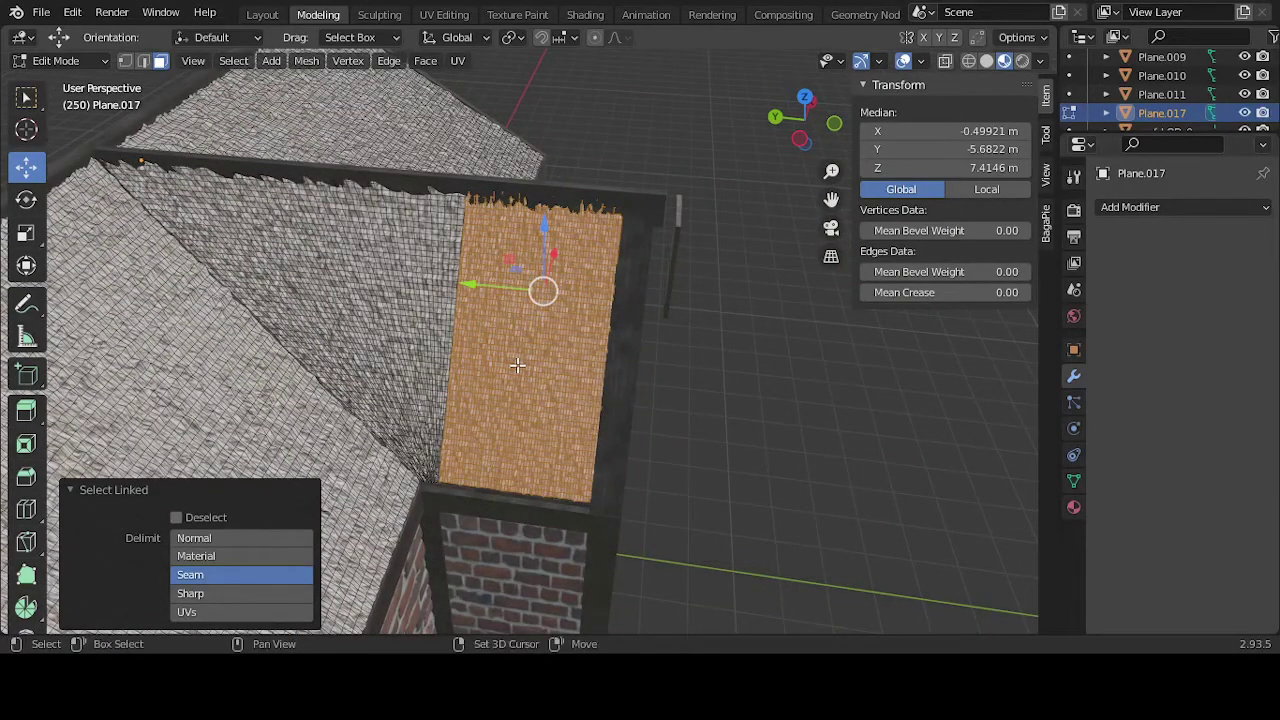
key(shift+d)
key(Escape)
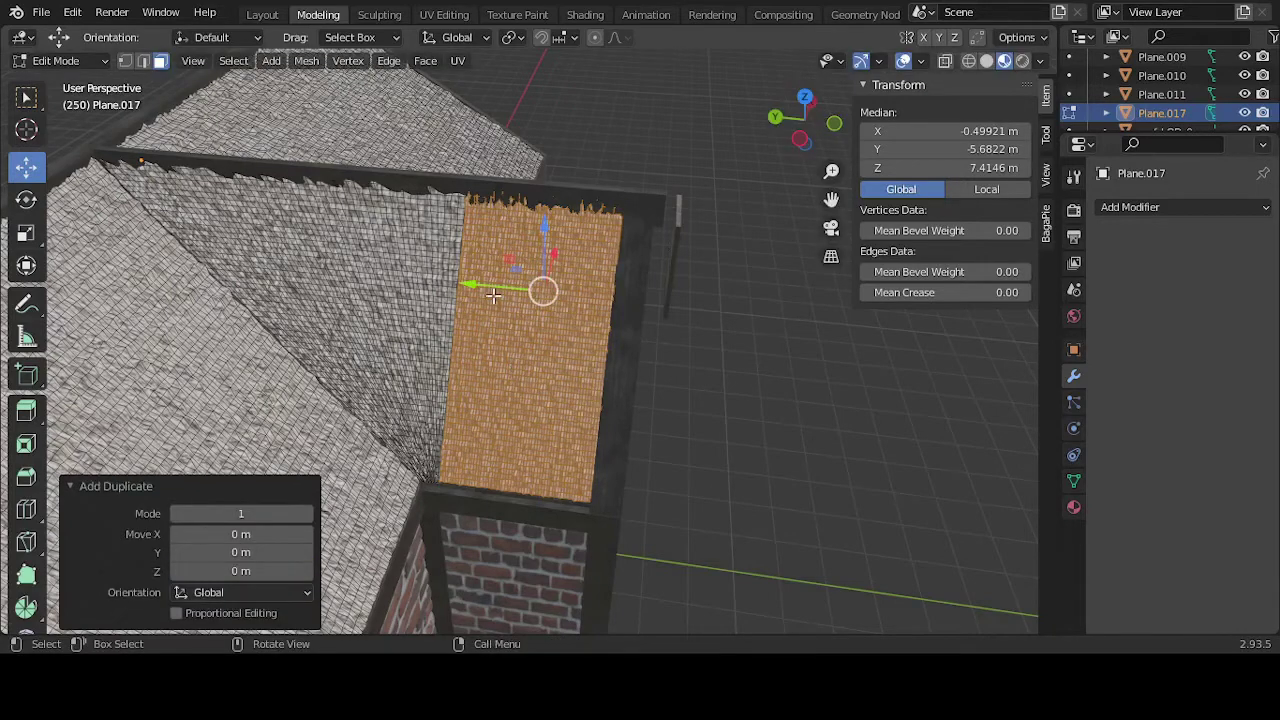
key(g)
key(y)
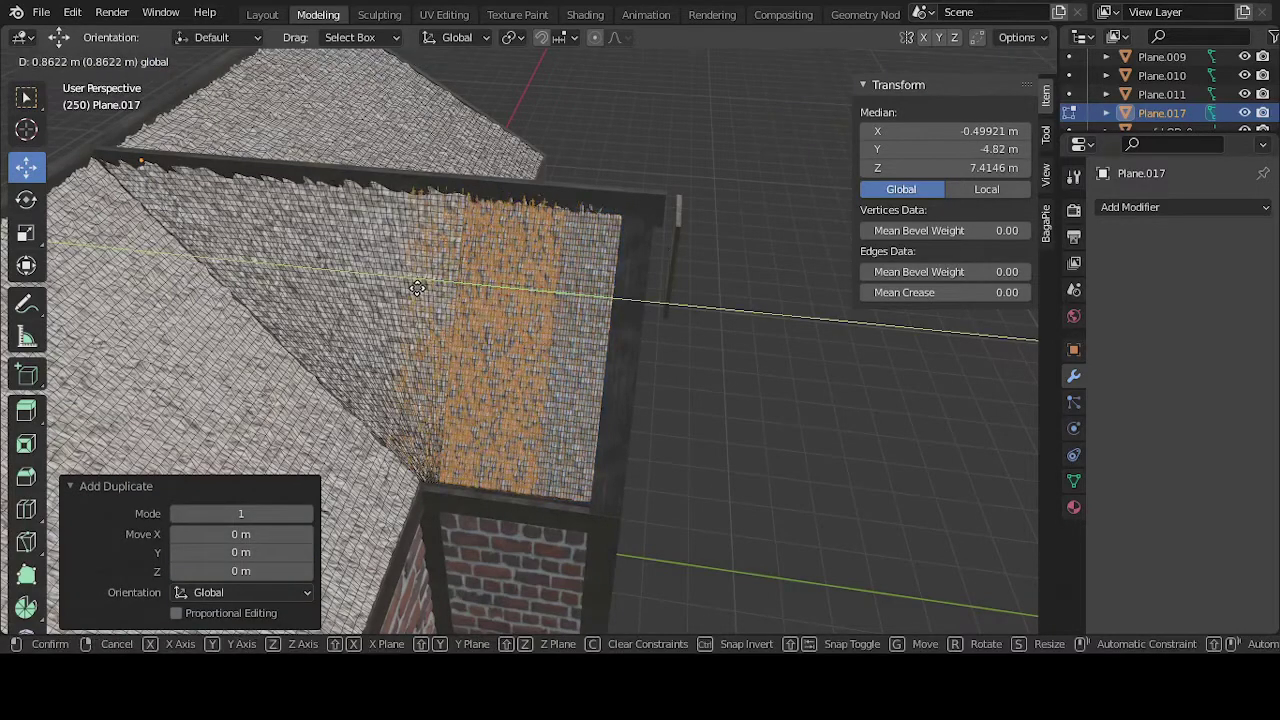
click(417, 287)
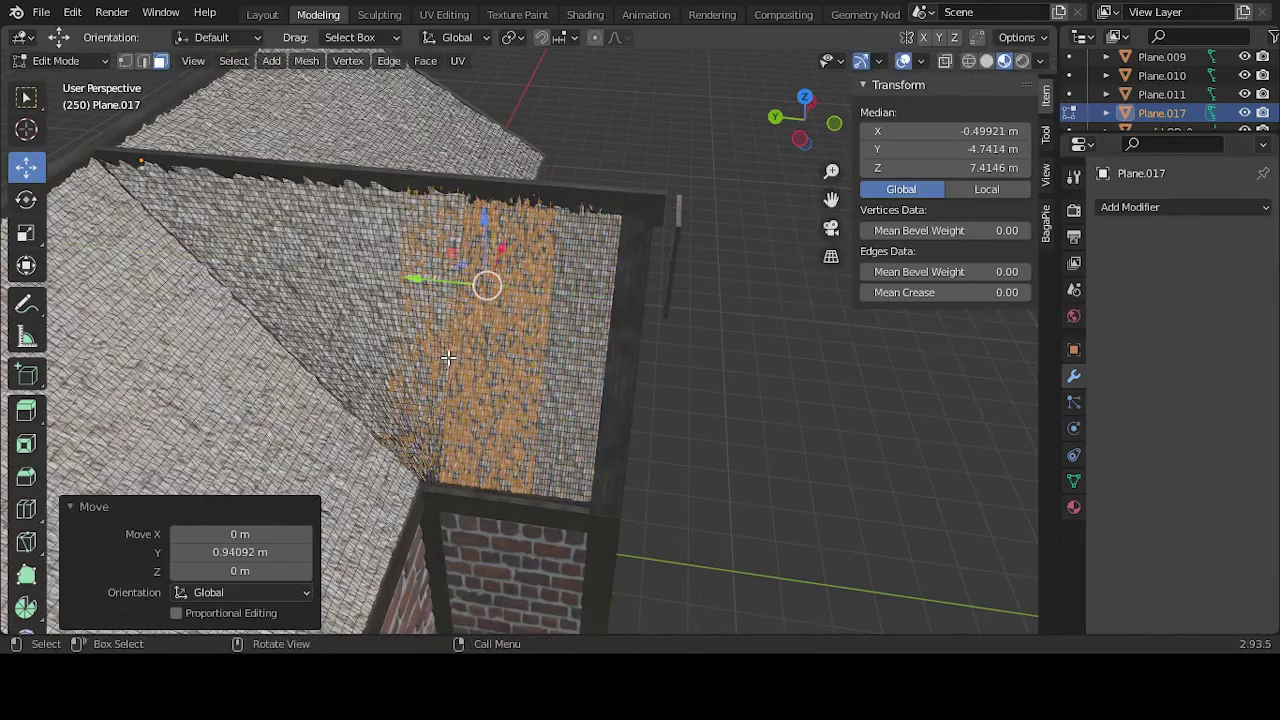
Step: Shift the duplicated dormer thatch about 0.28 m further along Y and scale it to about 0.8 in Y
key(KP_7)
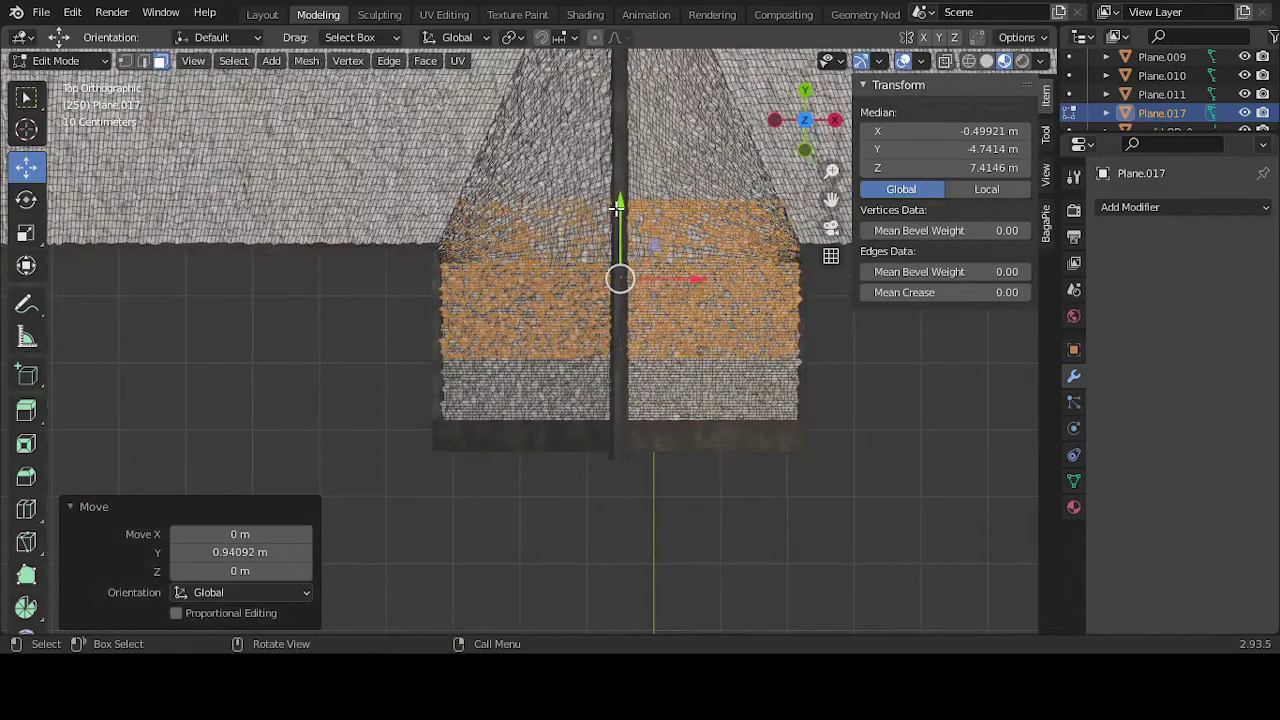
mouse_move(619, 207)
mouse_down()
mouse_move(614, 184)
mouse_move(628, 202)
mouse_up()
click(26, 232)
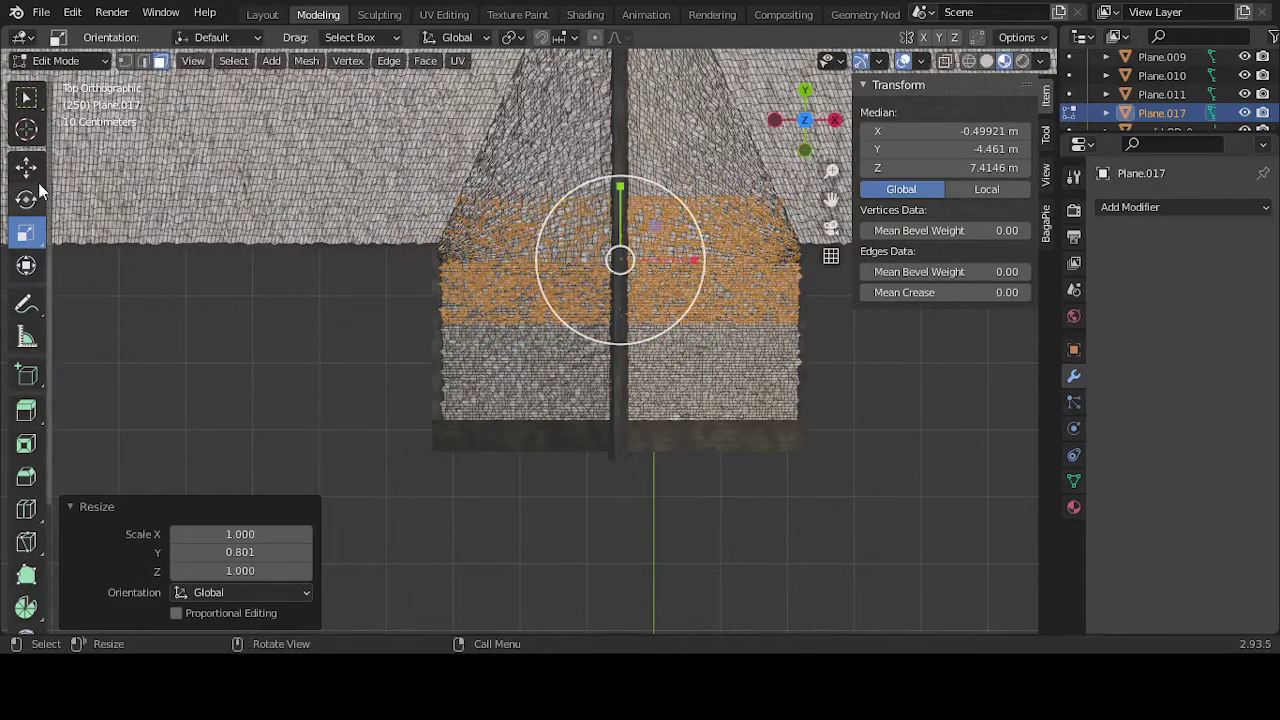
drag(692, 261, 697, 261)
Step: Leave mesh editing and examine the duplicated thatch over the dormer's seam near and far
middle_drag(697, 261, 446, 277)
key(Tab)
click(763, 491)
scroll(486, 477, down, 4)
scroll(492, 465, up, 5)
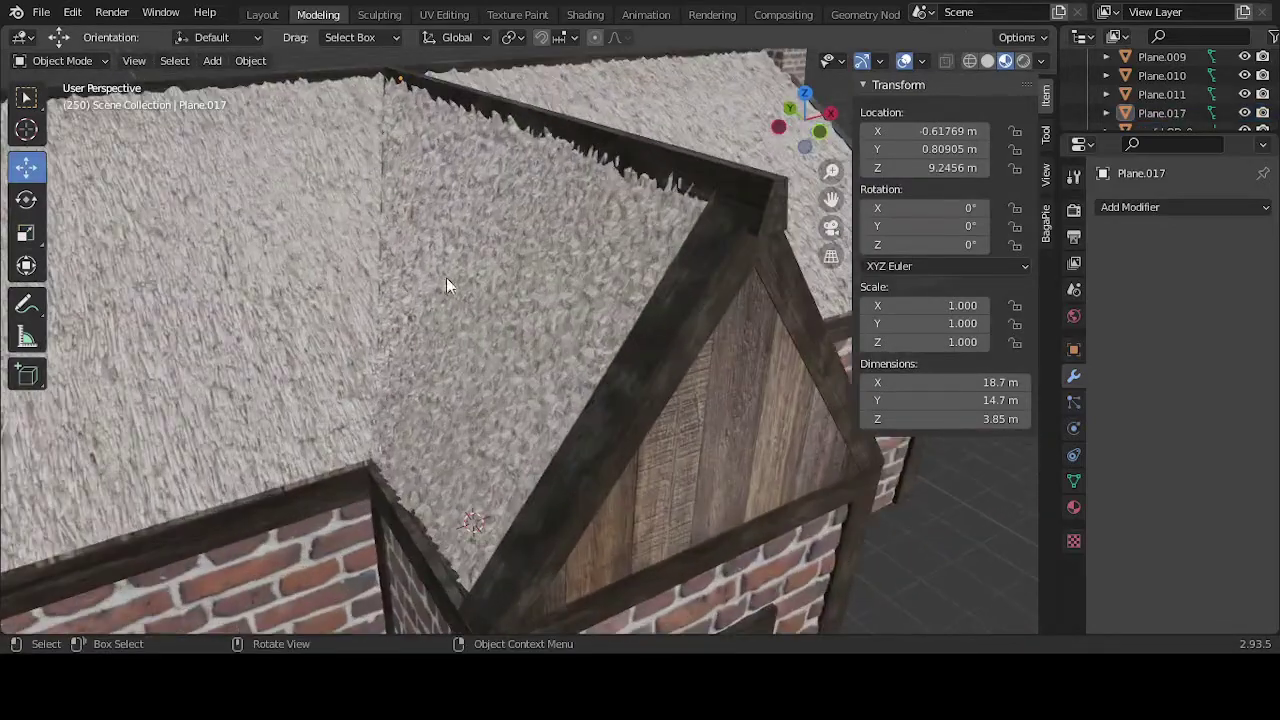
Step: Reopen the roof mesh for editing, clear the selection and examine the overlapping dormer thatch from several angles
click(423, 215)
middle_drag(423, 215, 476, 438)
key(Tab)
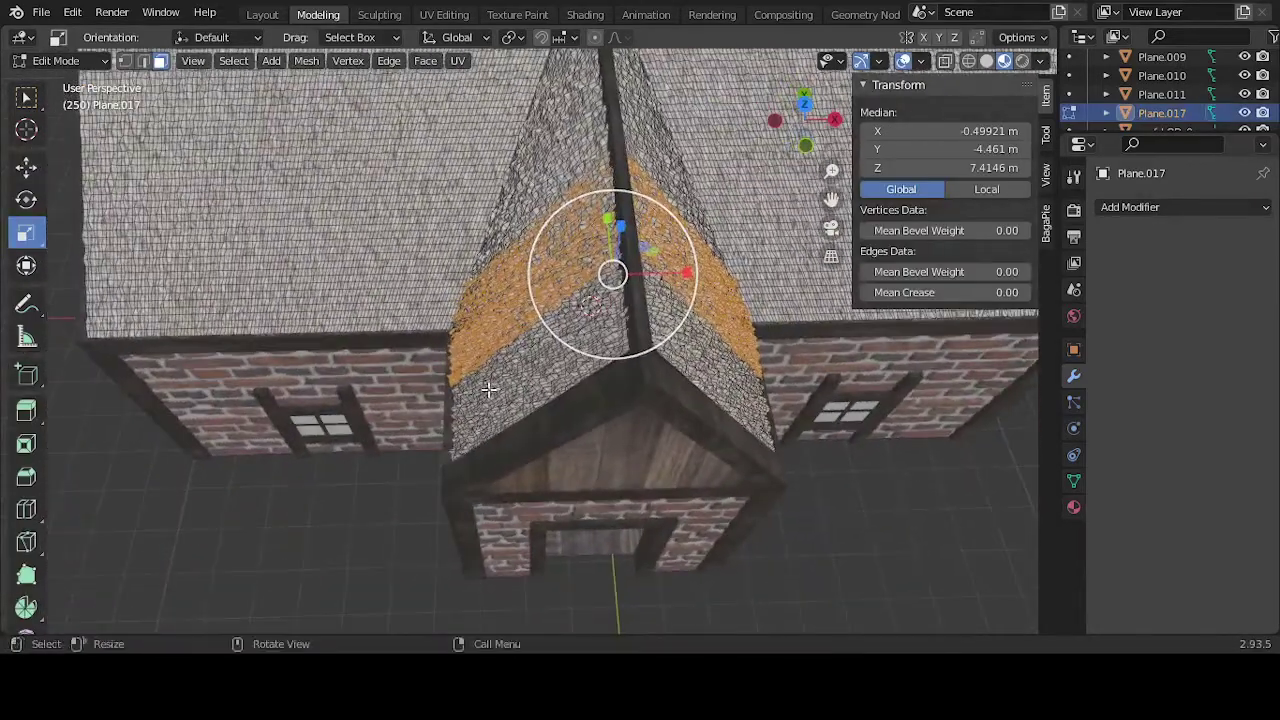
scroll(488, 389, up, 1)
click(386, 577)
middle_drag(386, 577, 488, 467)
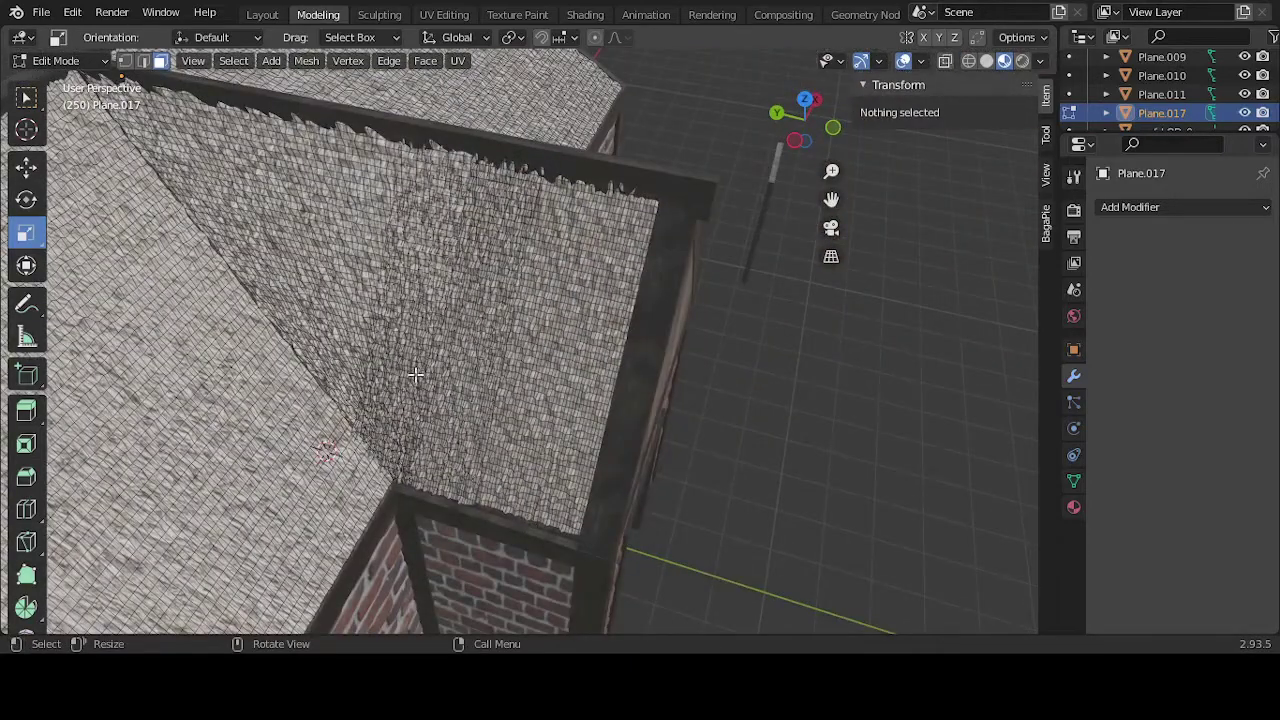
middle_drag(415, 375, 297, 144)
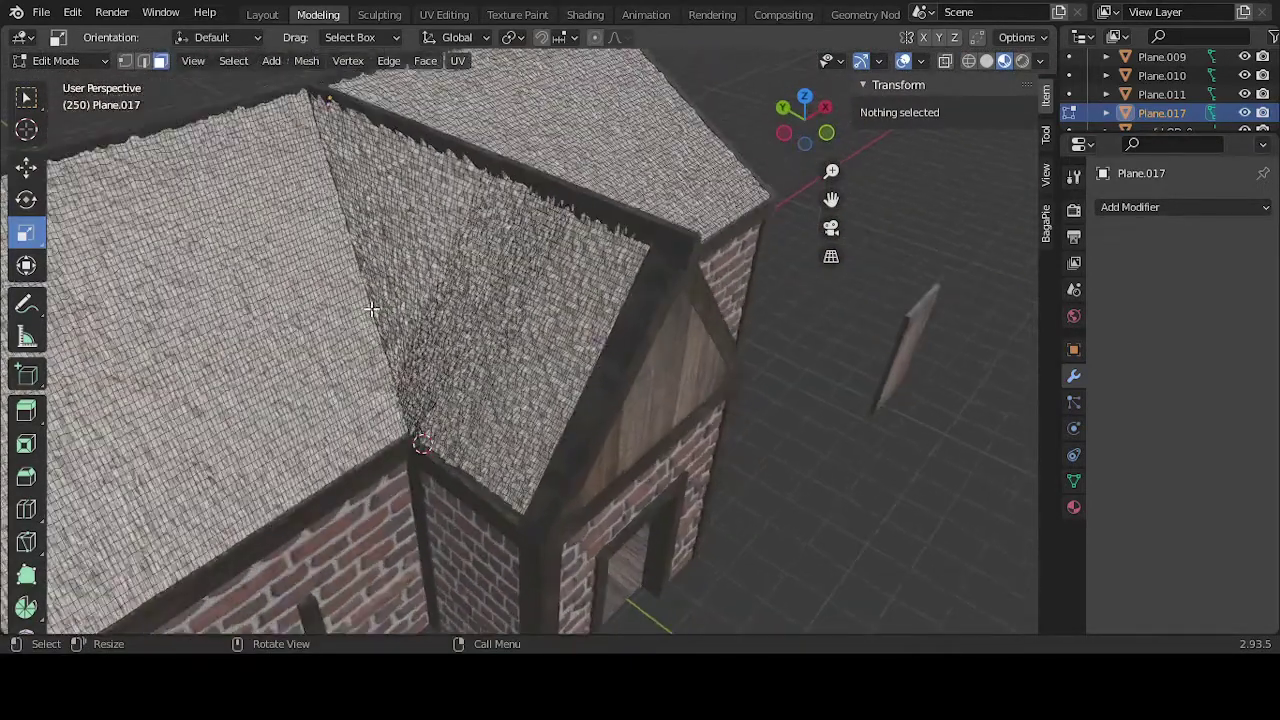
key(Tab)
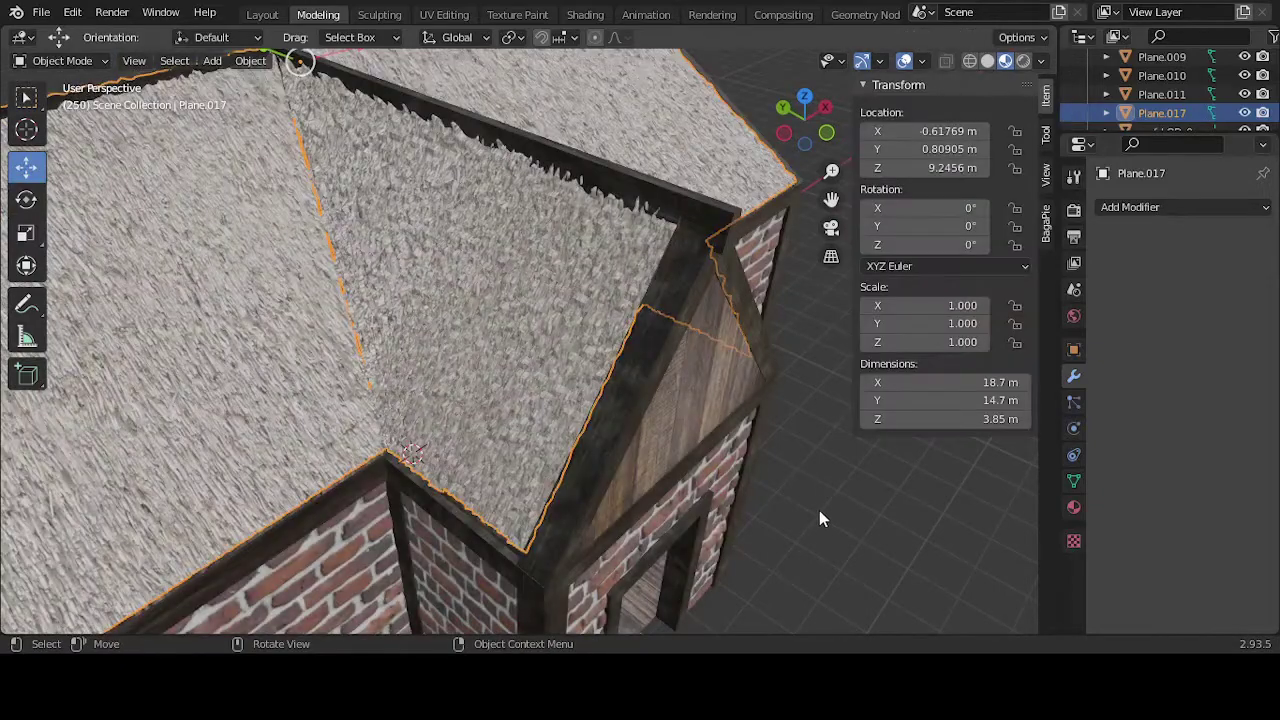
Step: Examine the roof's ridge and the thatch on the rear slope of the house
click(819, 515)
middle_drag(819, 515, 726, 366)
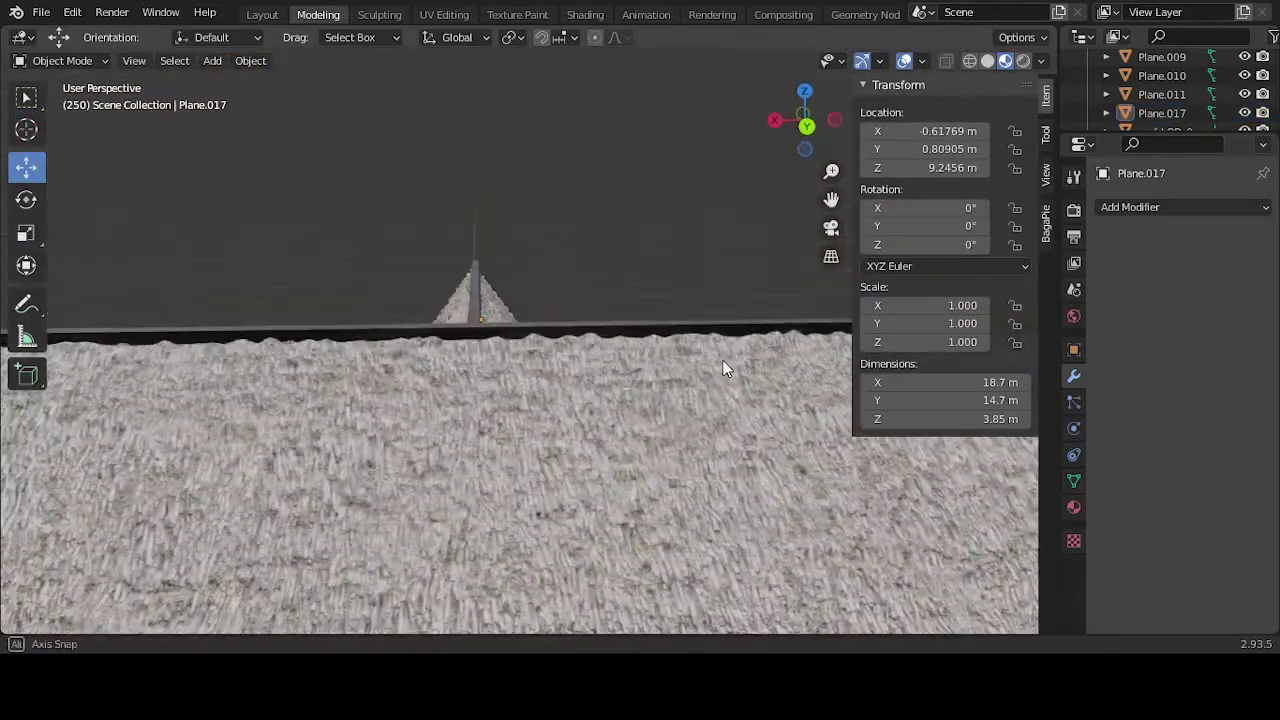
click(594, 445)
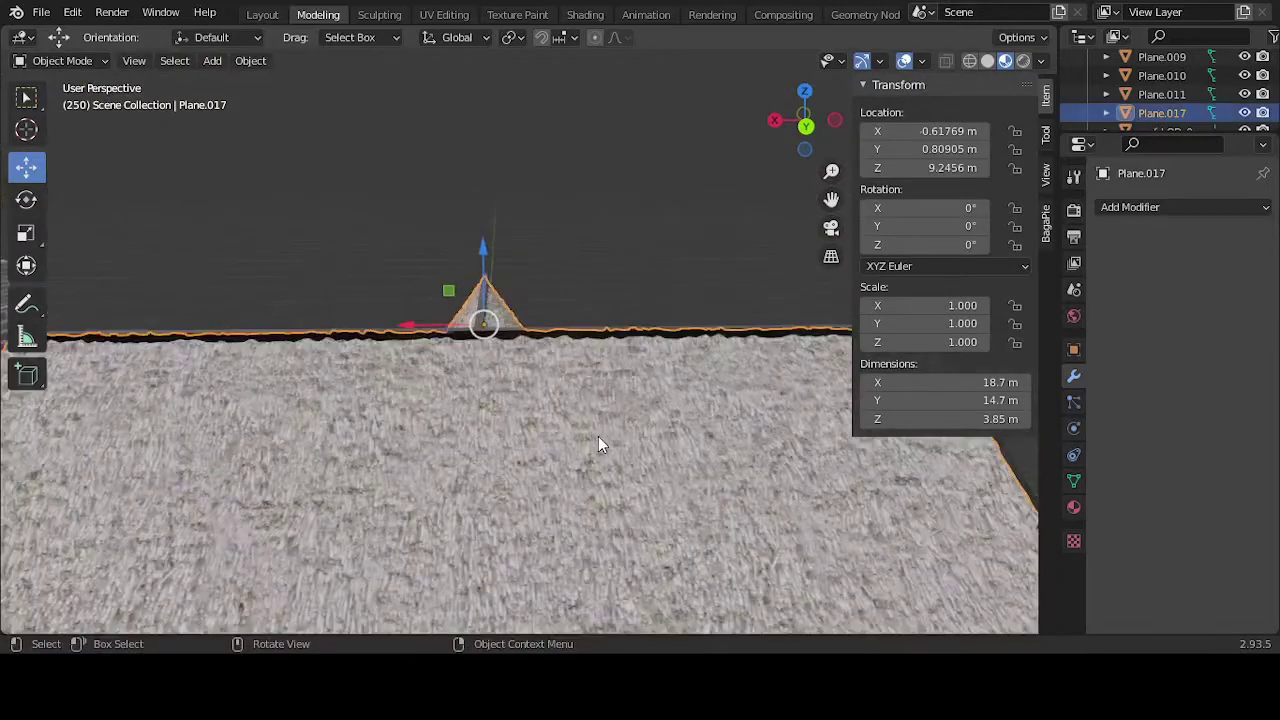
mouse_move(598, 445)
middle_down()
mouse_move(629, 448)
mouse_move(602, 457)
middle_up()
scroll(603, 456, down, 2)
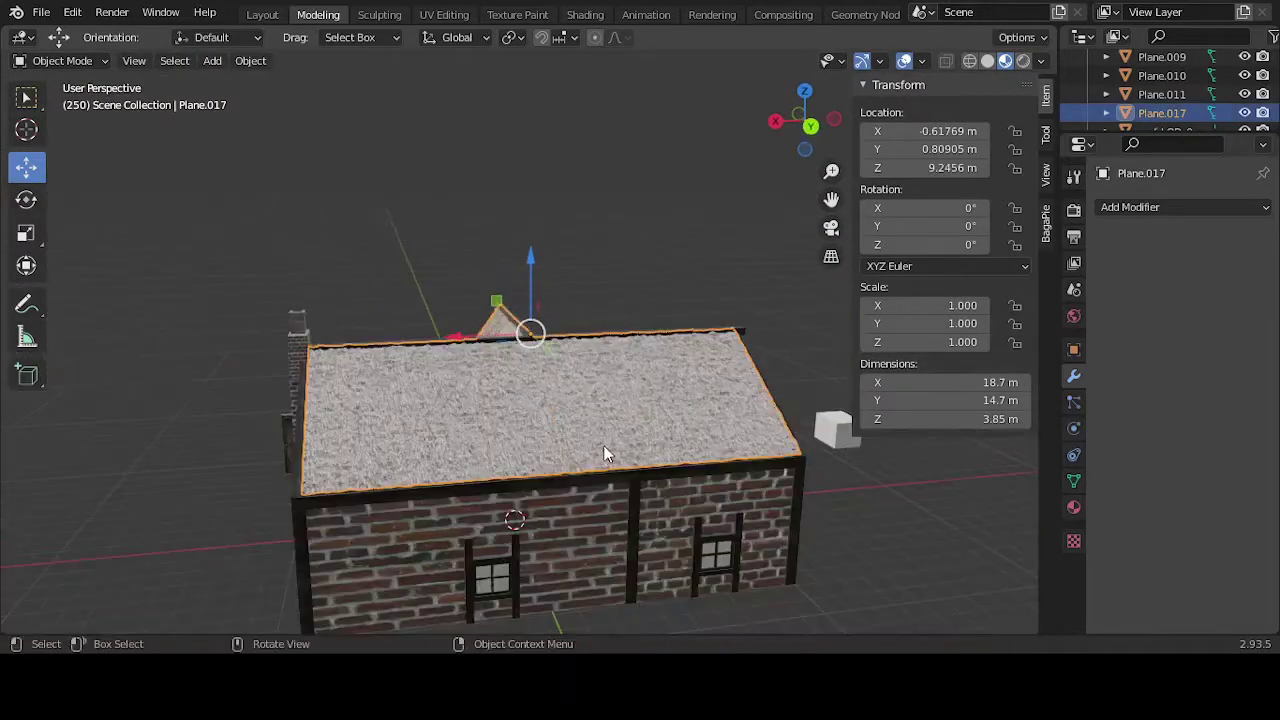
Step: Reopen the roof mesh, duplicate one linked half of the rear-slope thatch and move the copy about 4.45 m along X over the centre seam
key(Tab)
middle_drag(654, 294, 643, 337)
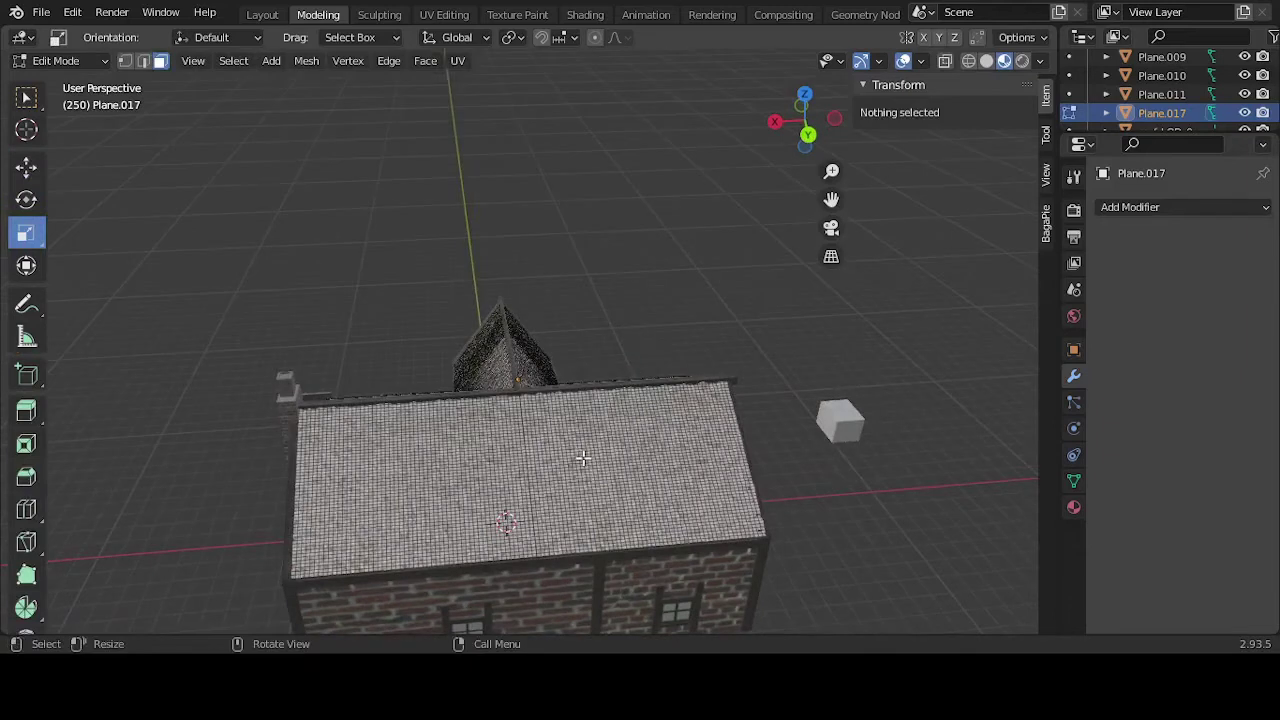
key(a)
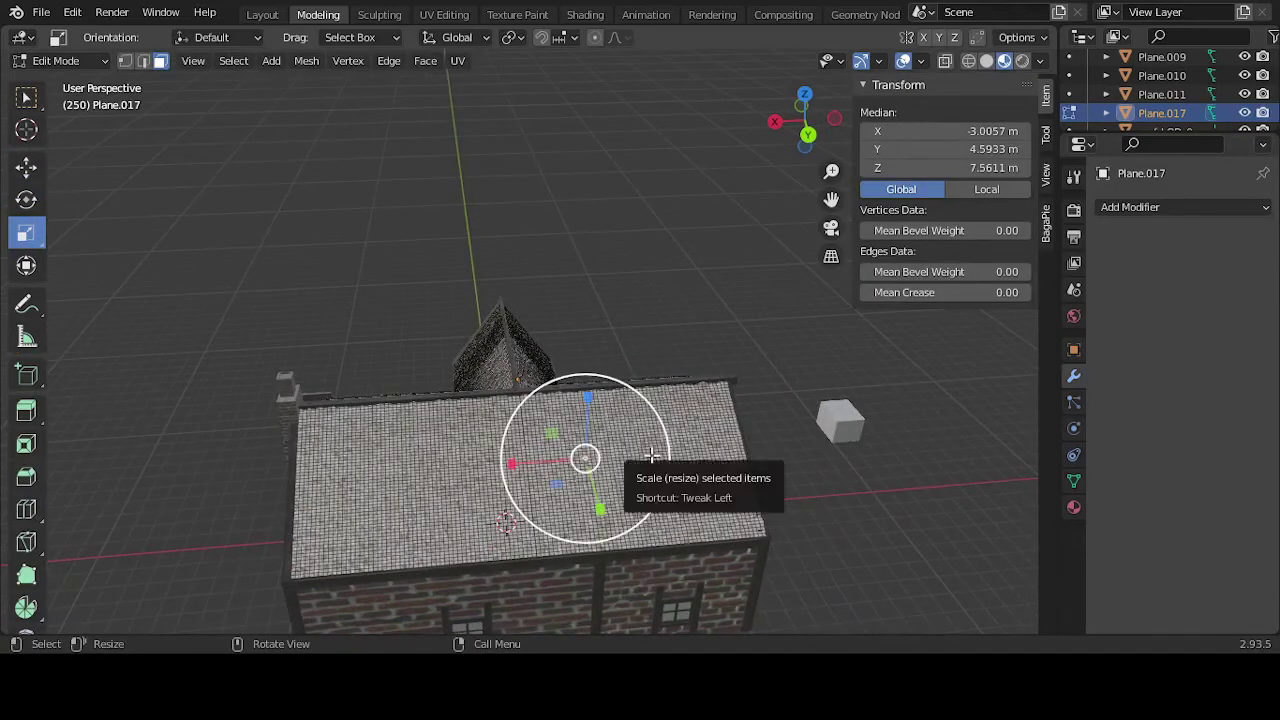
key(ctrl+l)
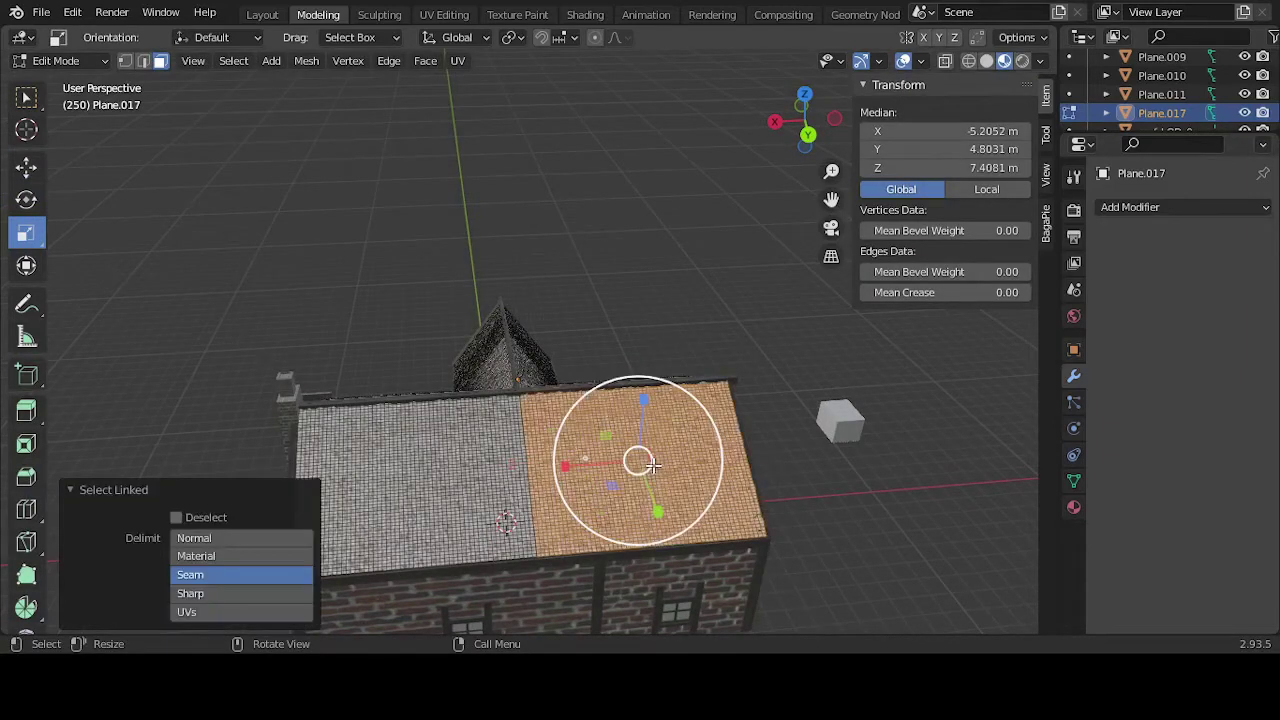
key(shift+d)
right_click(593, 463)
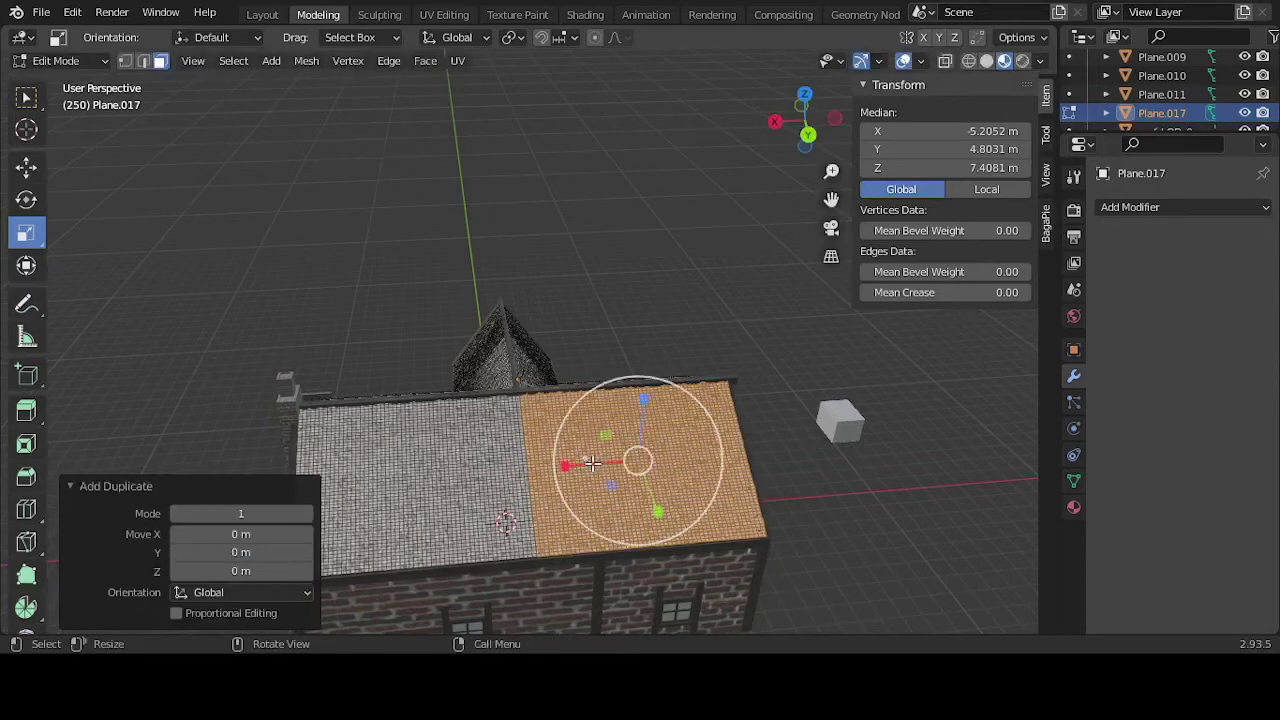
click(26, 166)
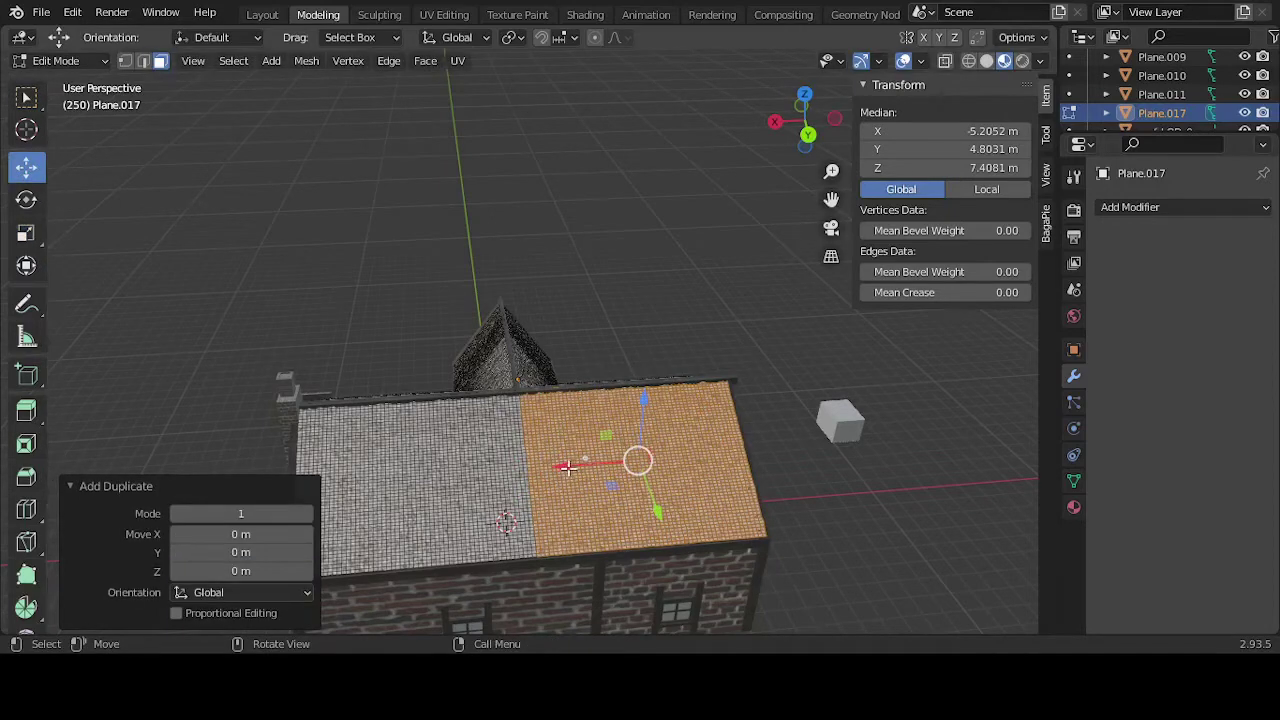
drag(567, 467, 453, 490)
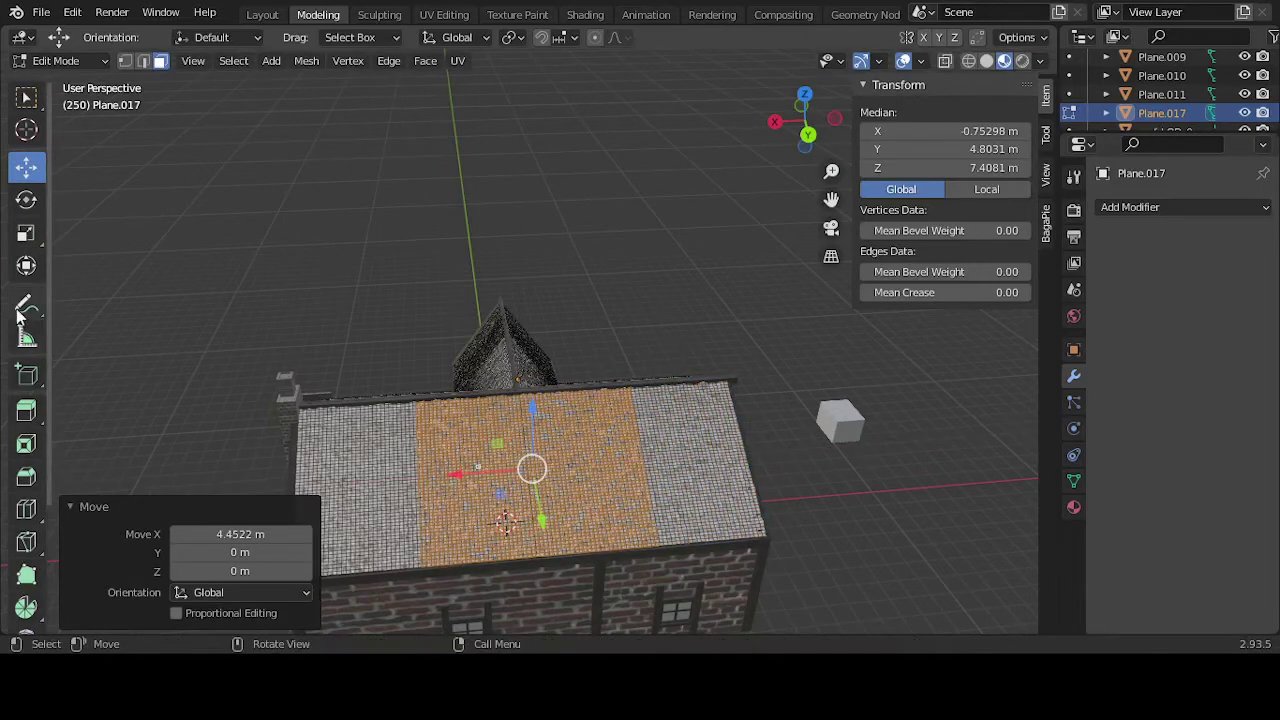
Step: Scale the duplicated rear thatch to about 0.57 in X and raise it about 0.011 m along Z
click(26, 232)
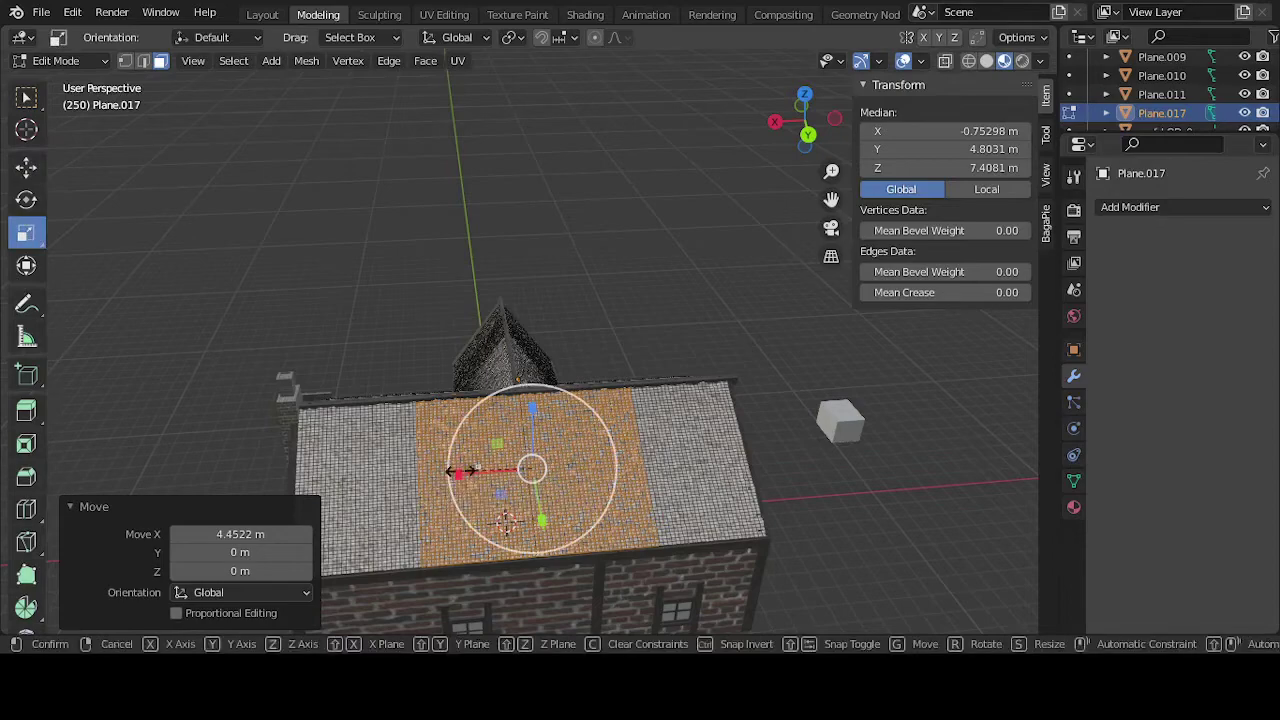
drag(457, 472, 490, 470)
key(KP_1)
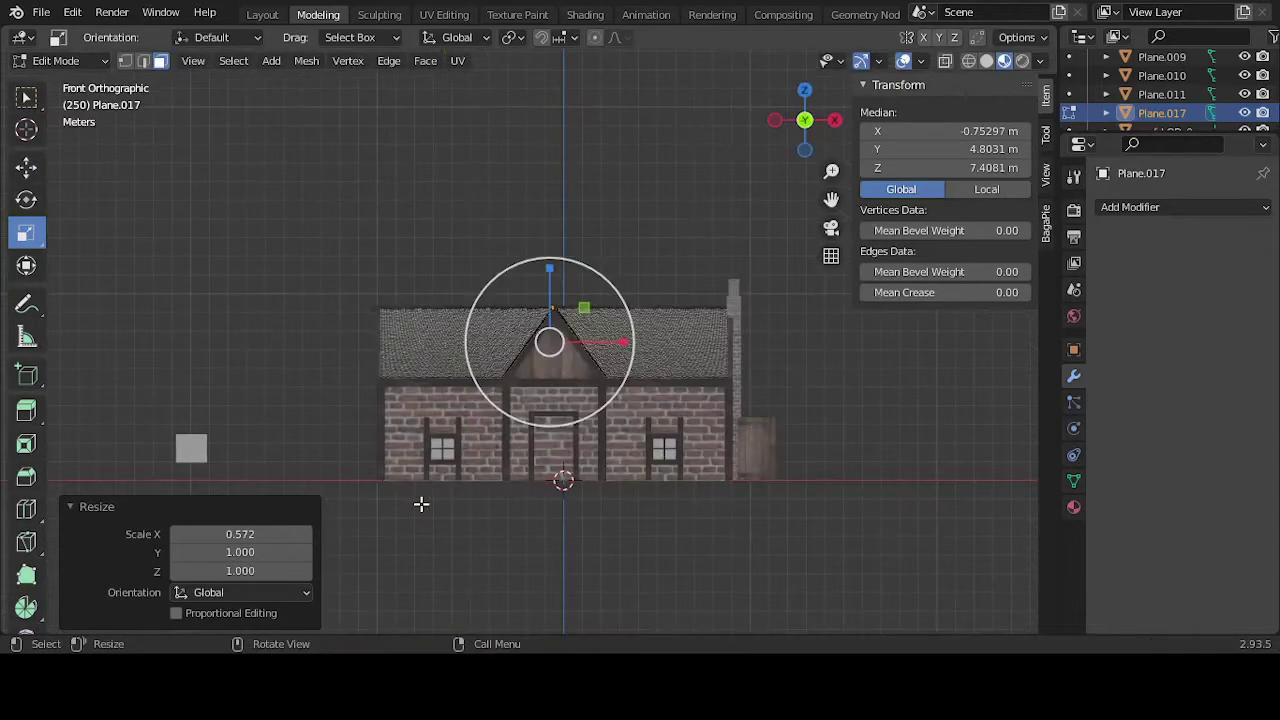
key(KP_3)
scroll(421, 503, up, 3)
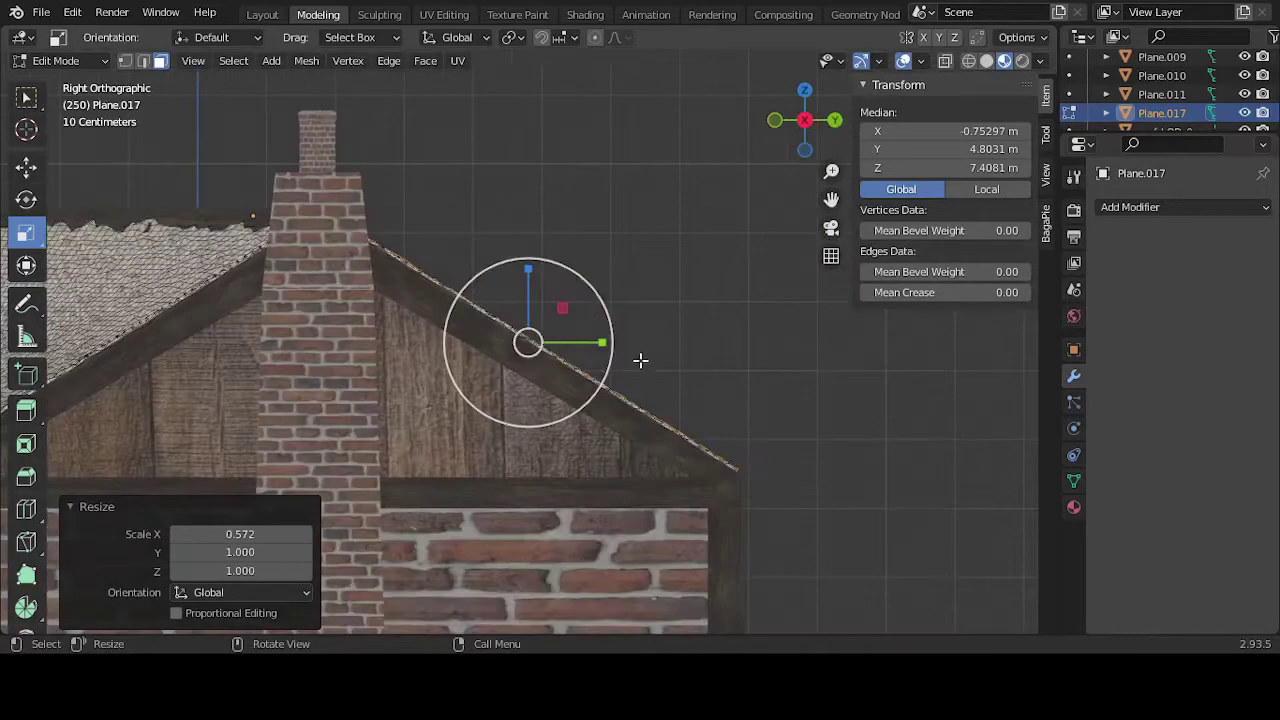
scroll(640, 360, up, 6)
click(26, 166)
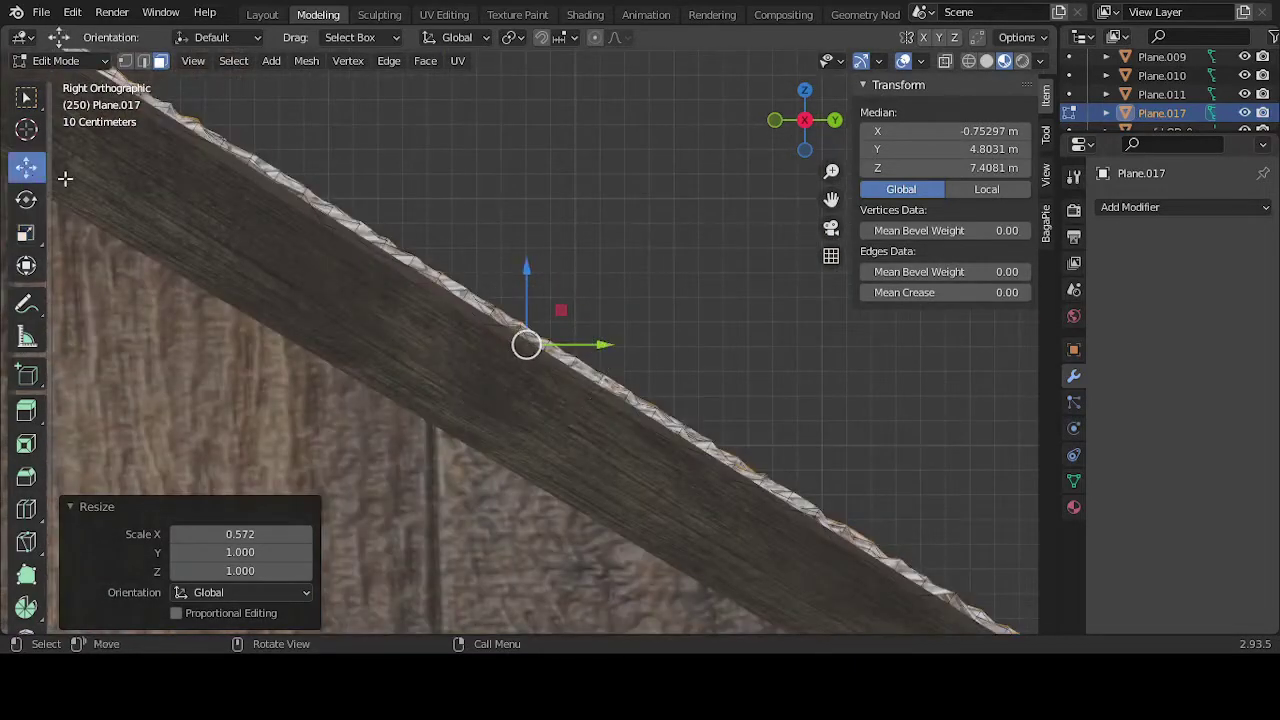
drag(524, 268, 528, 266)
middle_drag(528, 266, 520, 320)
scroll(510, 318, down, 4)
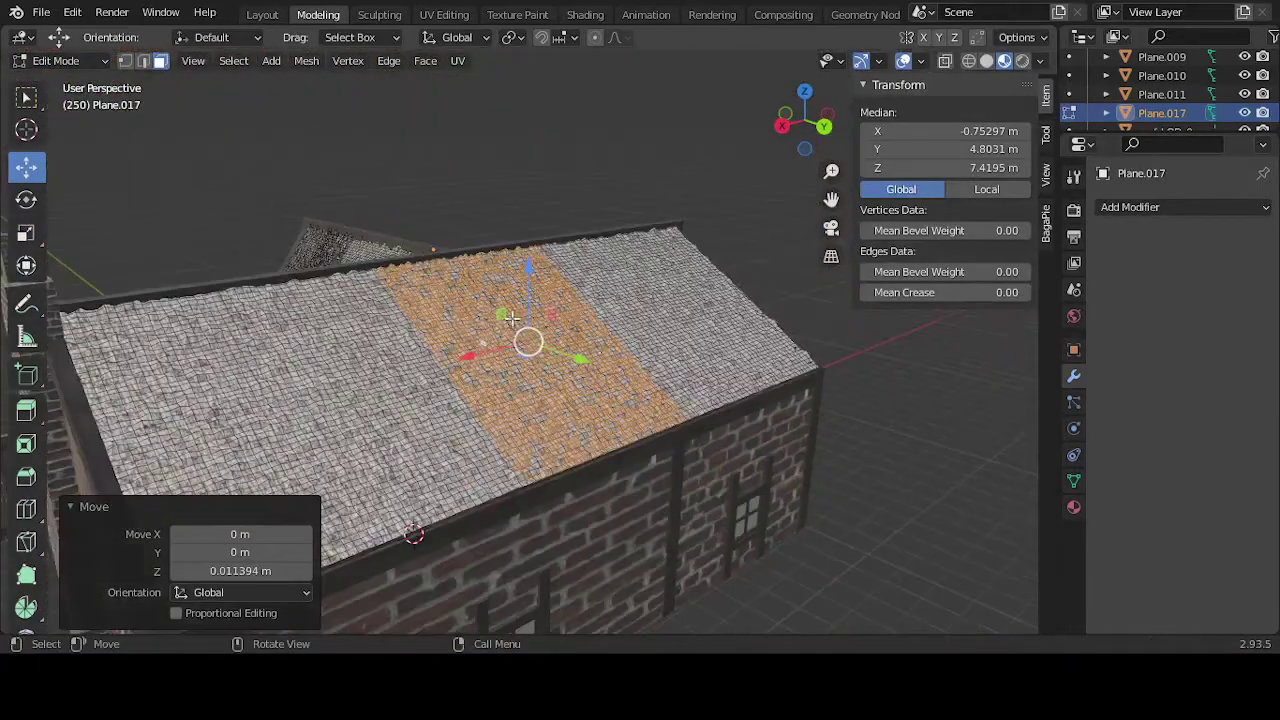
Step: Leave mesh editing, deselect the roof and examine the thatch on the rear slope, ridge and dormer
click(776, 230)
key(Tab)
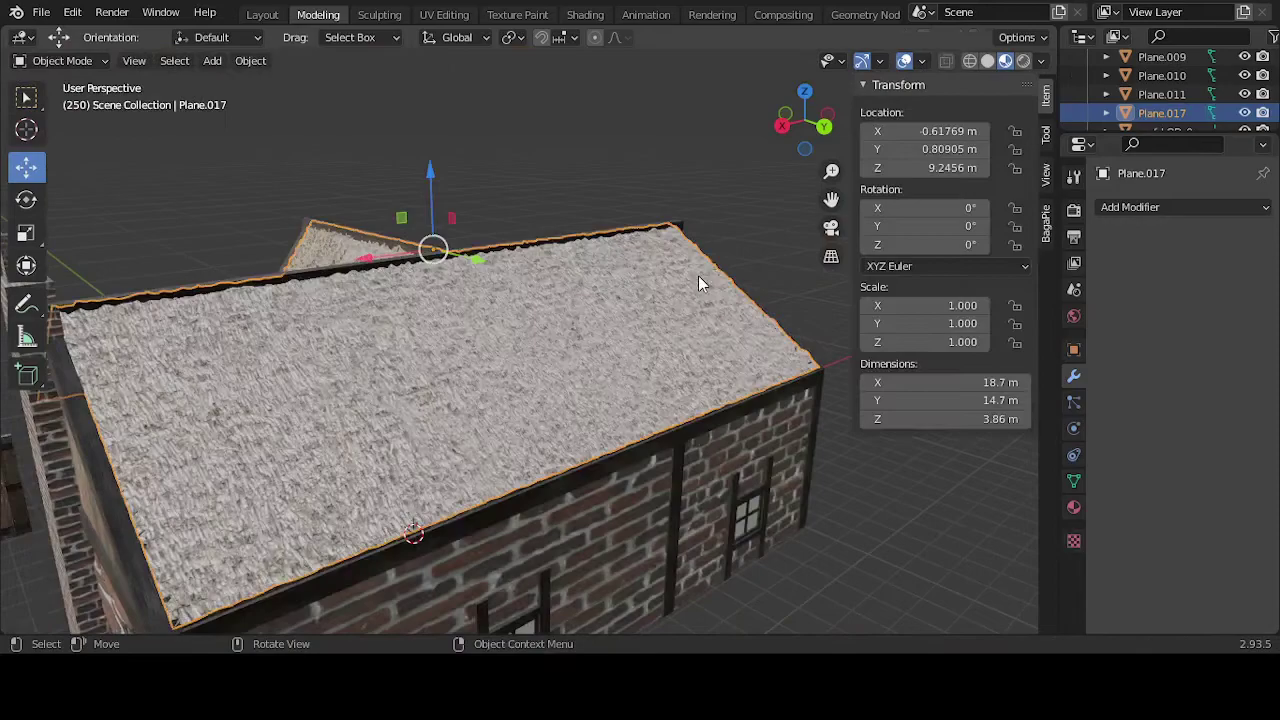
click(588, 188)
middle_drag(588, 188, 666, 434)
scroll(477, 388, up, 6)
scroll(517, 414, down, 8)
scroll(563, 403, down, 5)
scroll(520, 383, up, 5)
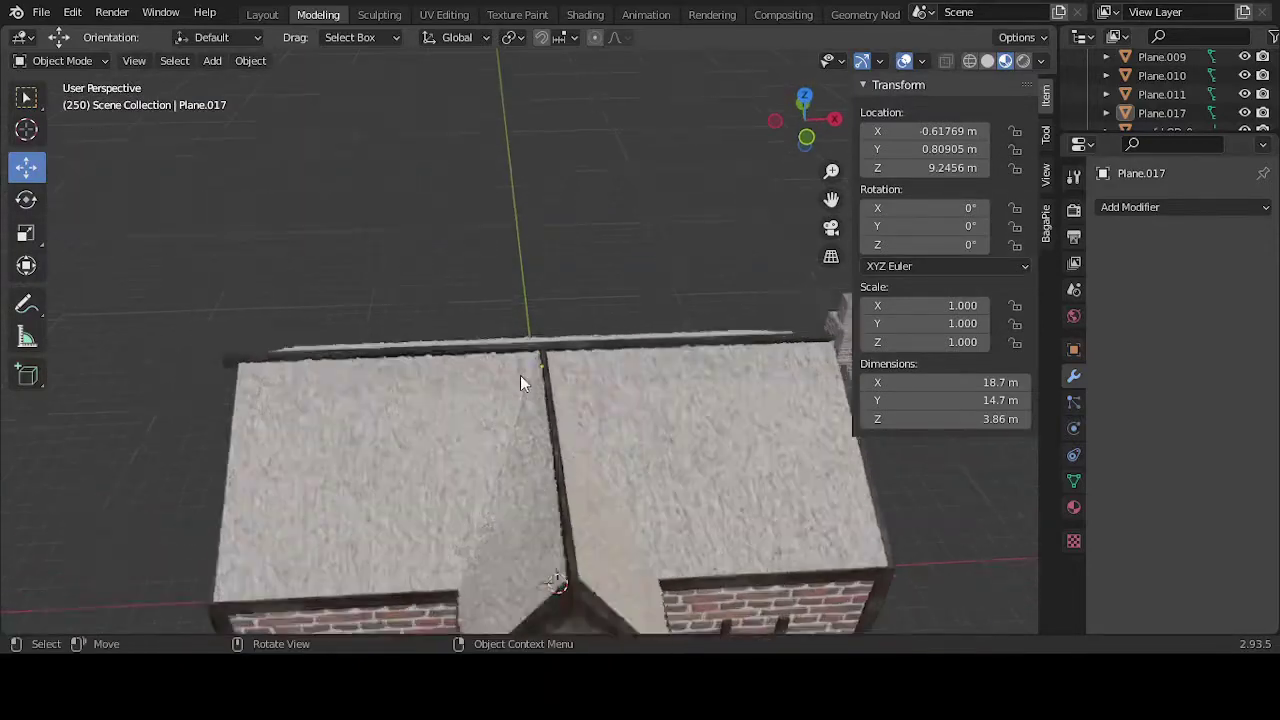
middle_drag(520, 375, 603, 314)
scroll(611, 386, down, 6)
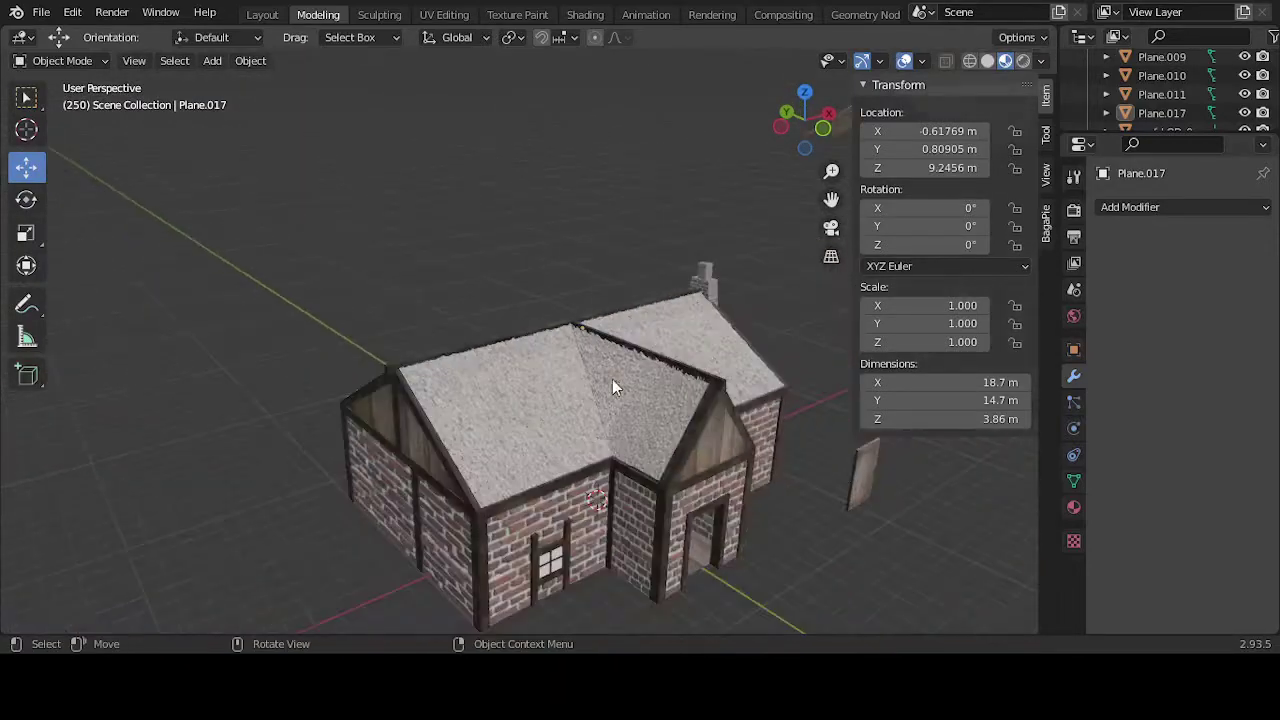
Step: Add a cylinder aligned to the front view and move it about 13.8 m along negative X, clear of the house
key(shift+a)
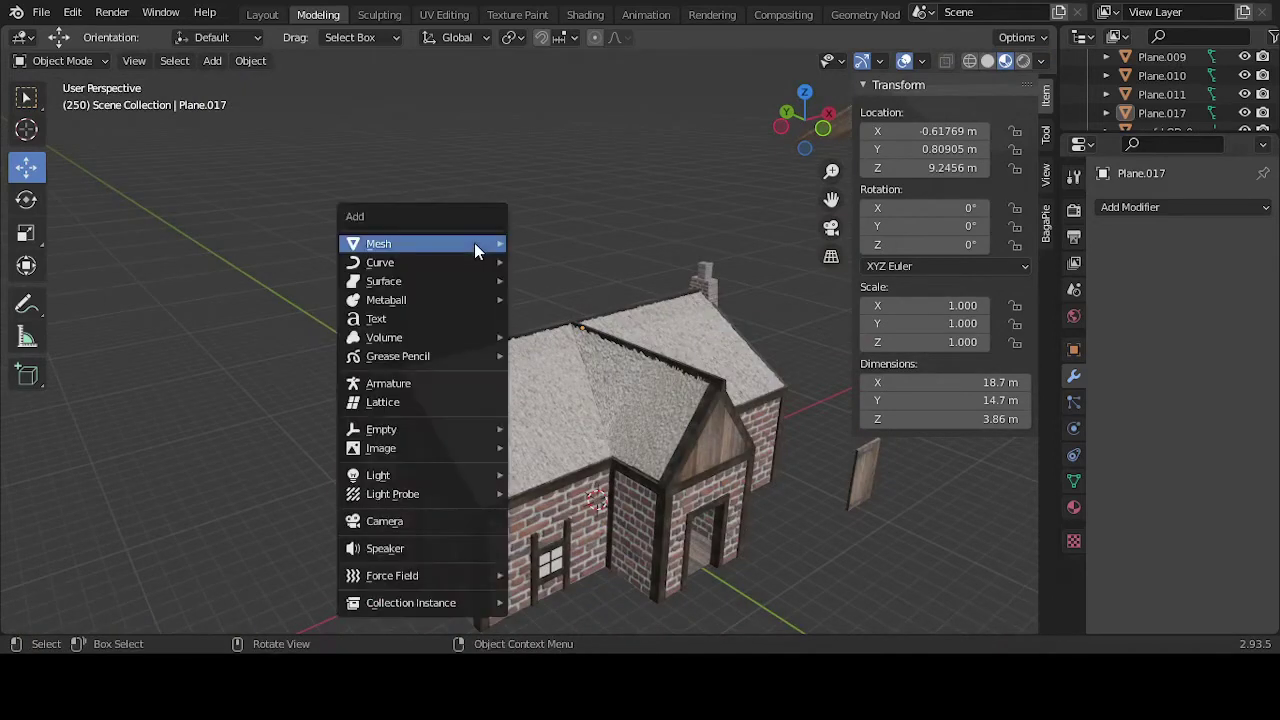
mouse_move(475, 243)
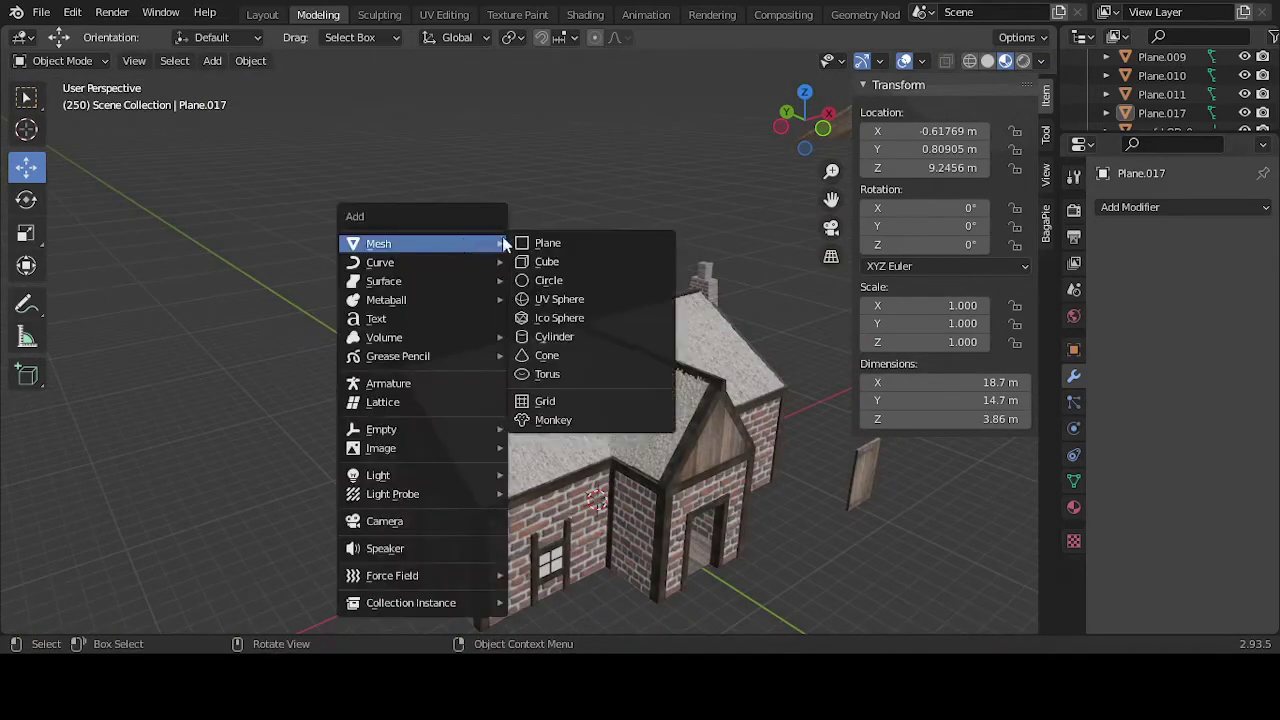
click(564, 337)
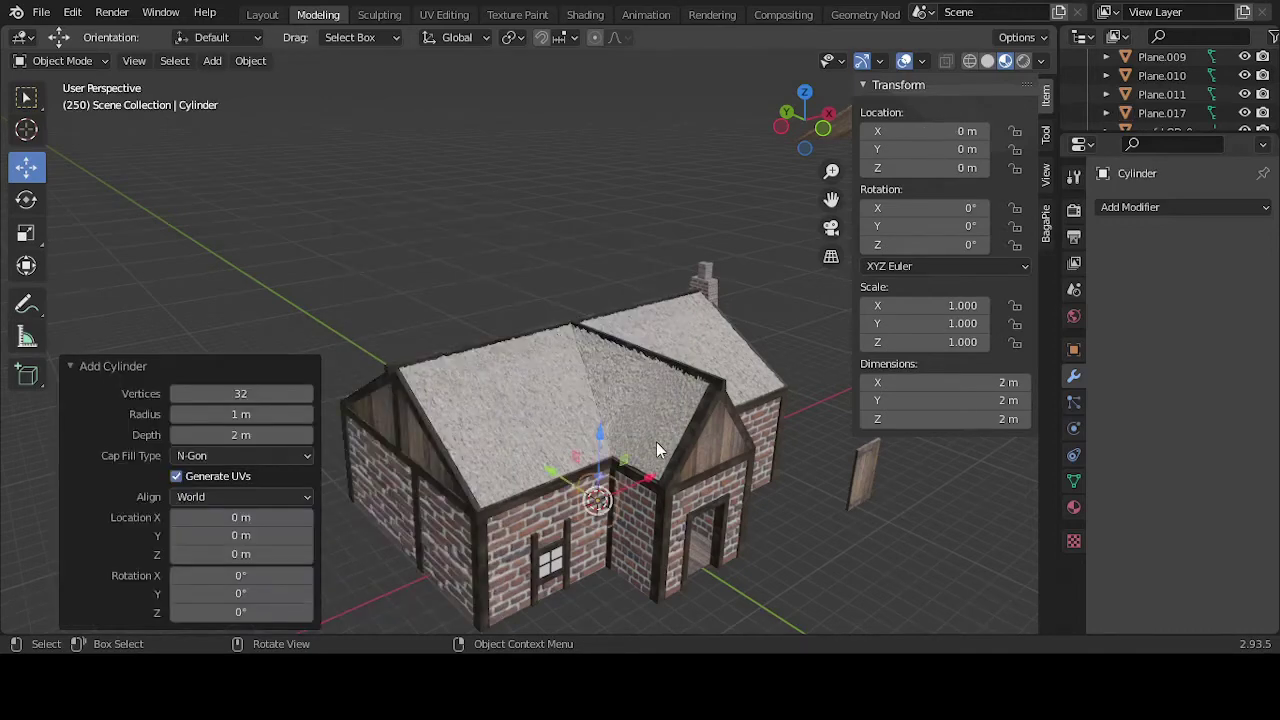
key(KP_1)
click(249, 497)
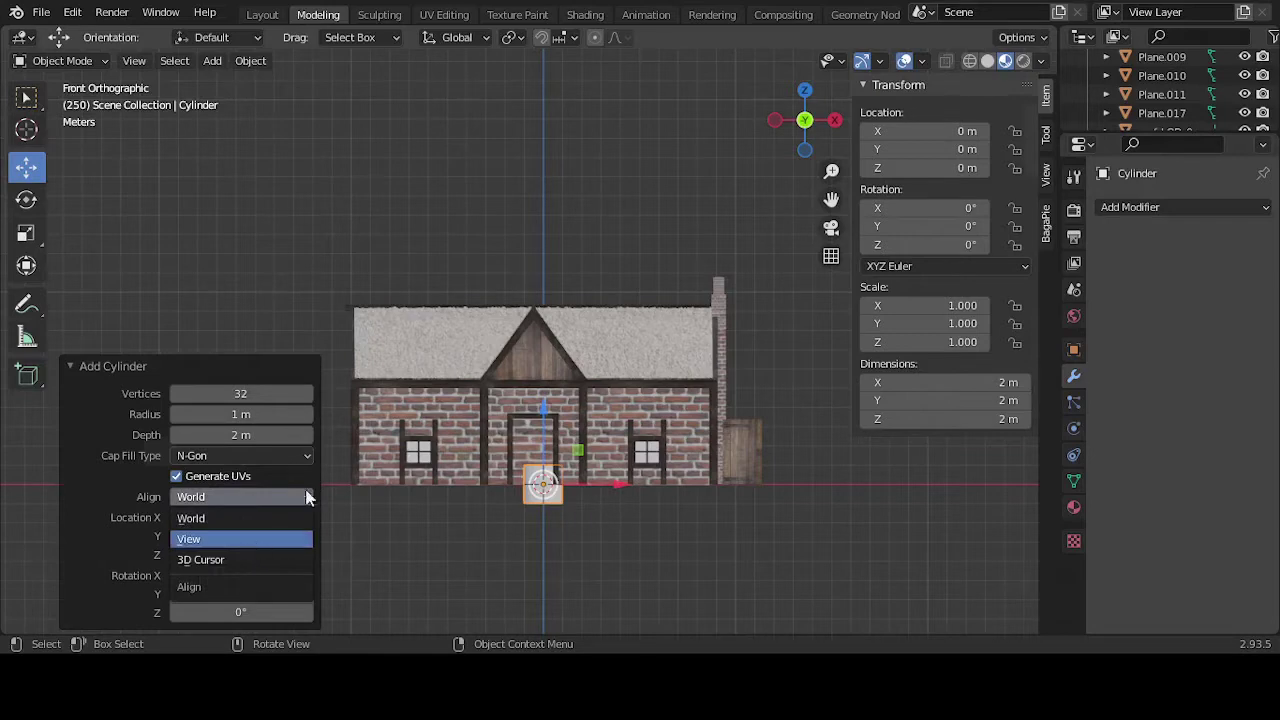
click(247, 538)
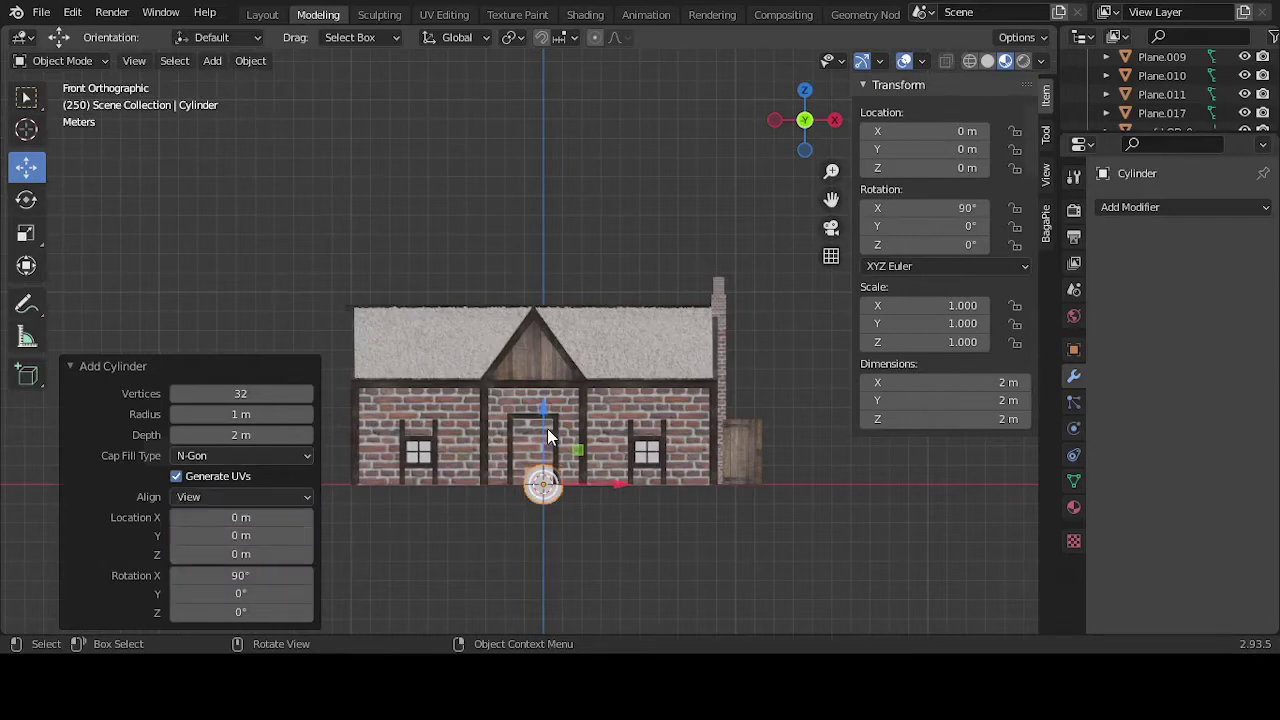
drag(596, 485, 328, 482)
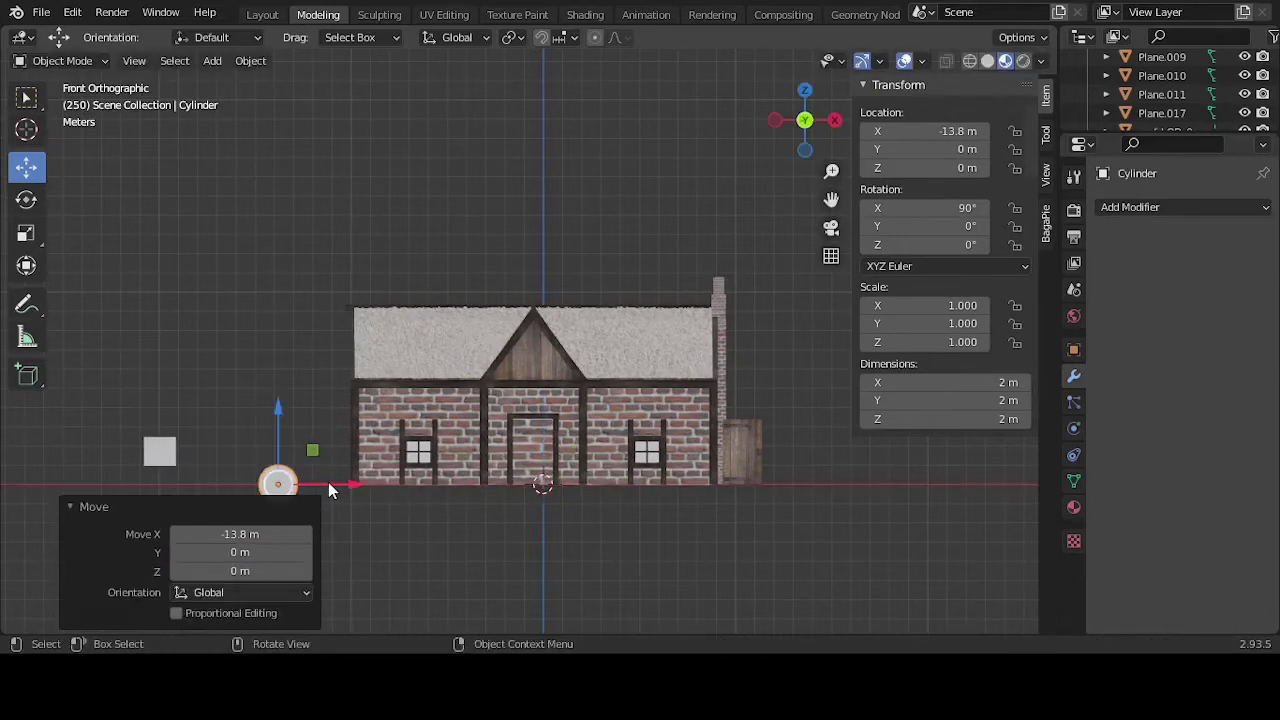
Step: Delete the vertices on the lower half of the cylinder's front end, keeping those at the midline
key(KP_Decimal)
key(KP_1)
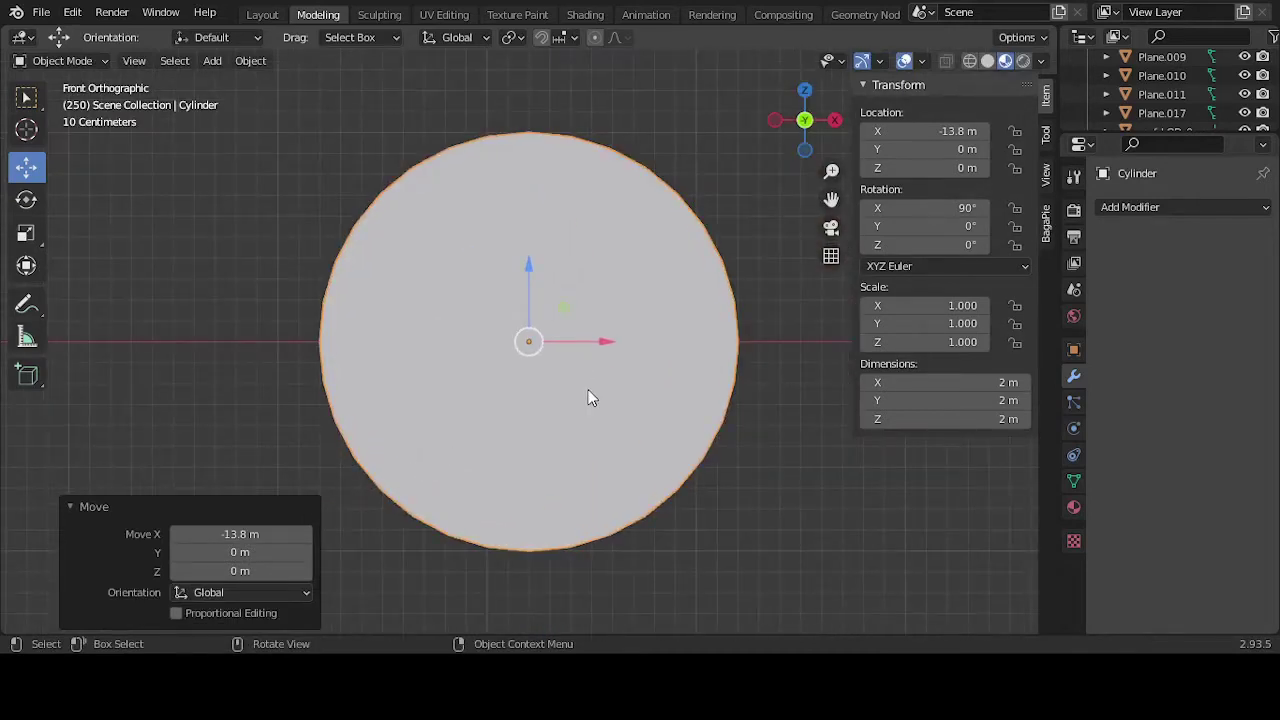
key(KP_5)
mouse_move(549, 323)
middle_down()
mouse_move(554, 346)
mouse_move(544, 341)
middle_up()
key(KP_1)
key(Tab)
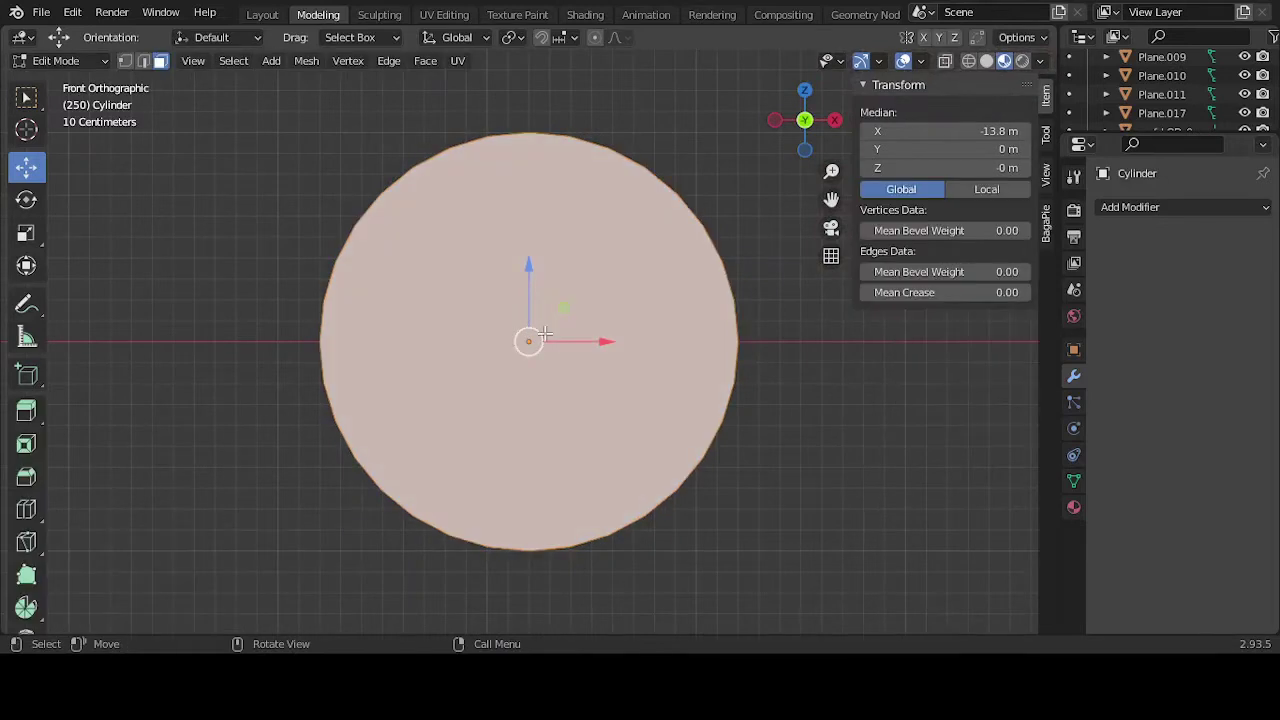
key(1)
drag(260, 357, 817, 581)
key(x)
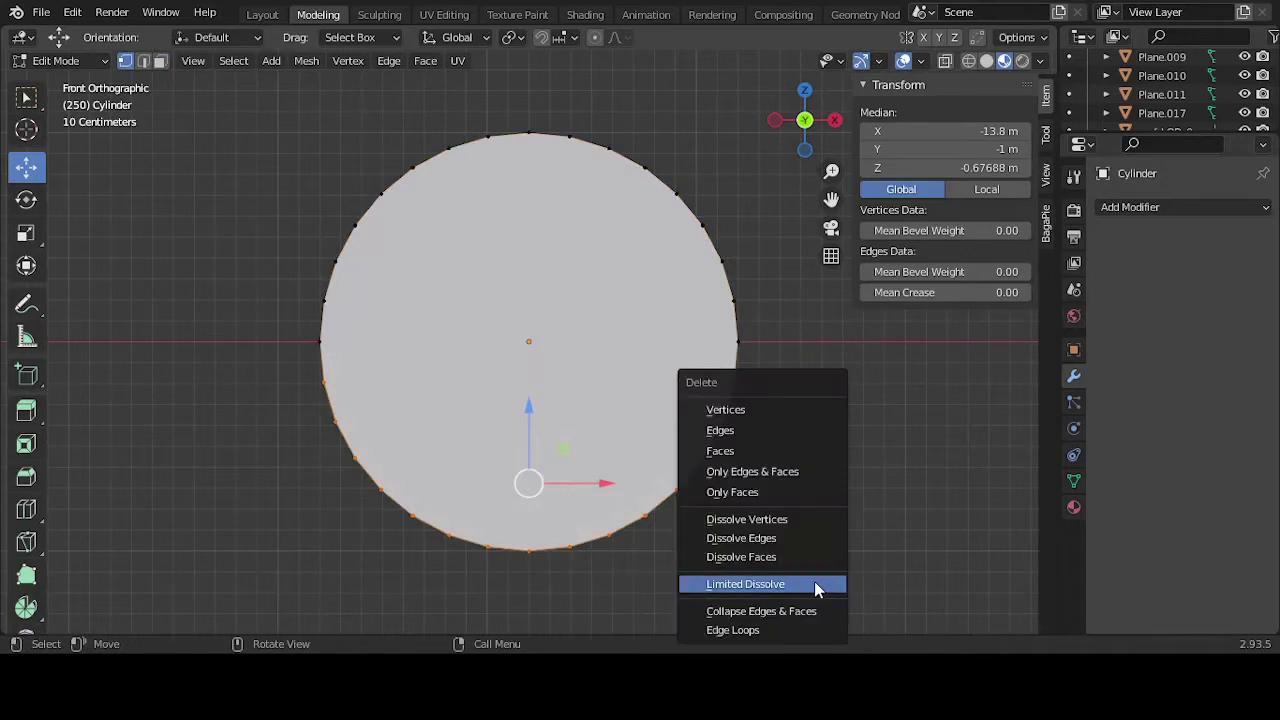
click(782, 411)
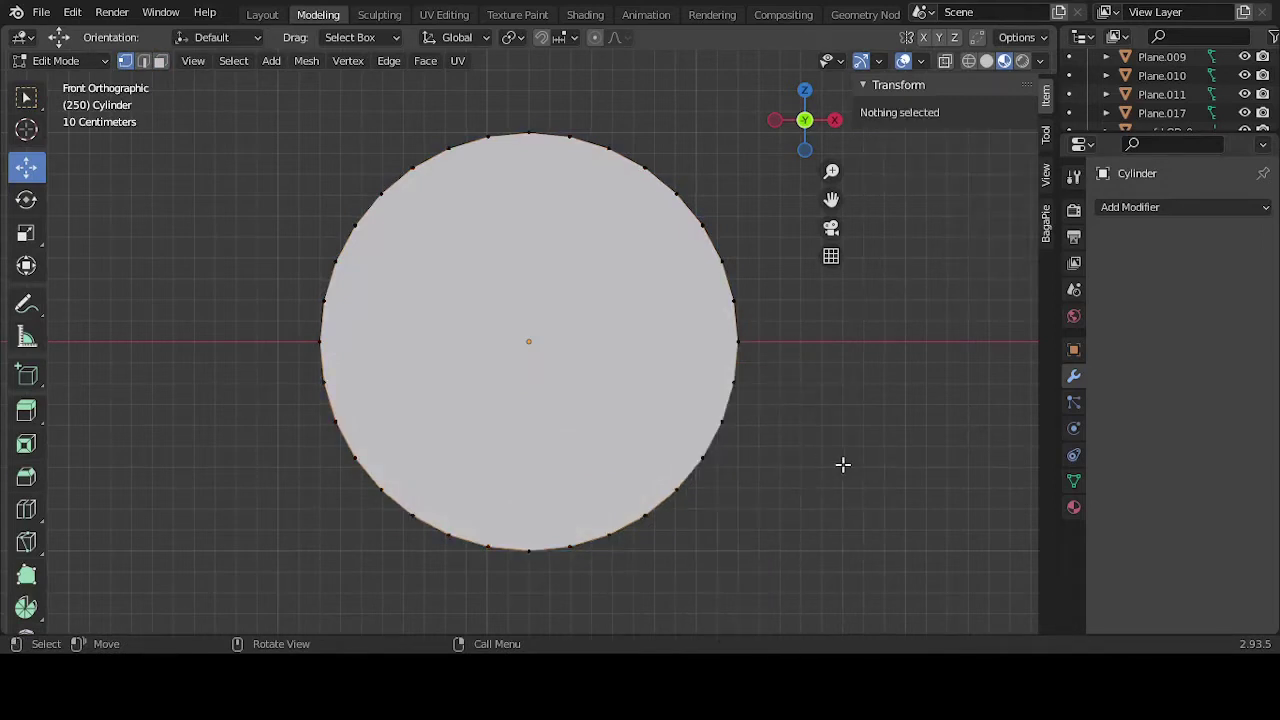
Step: Delete the lower-half vertices at the cylinder's rear end so only an open half-cylinder arch is left
drag(268, 363, 854, 611)
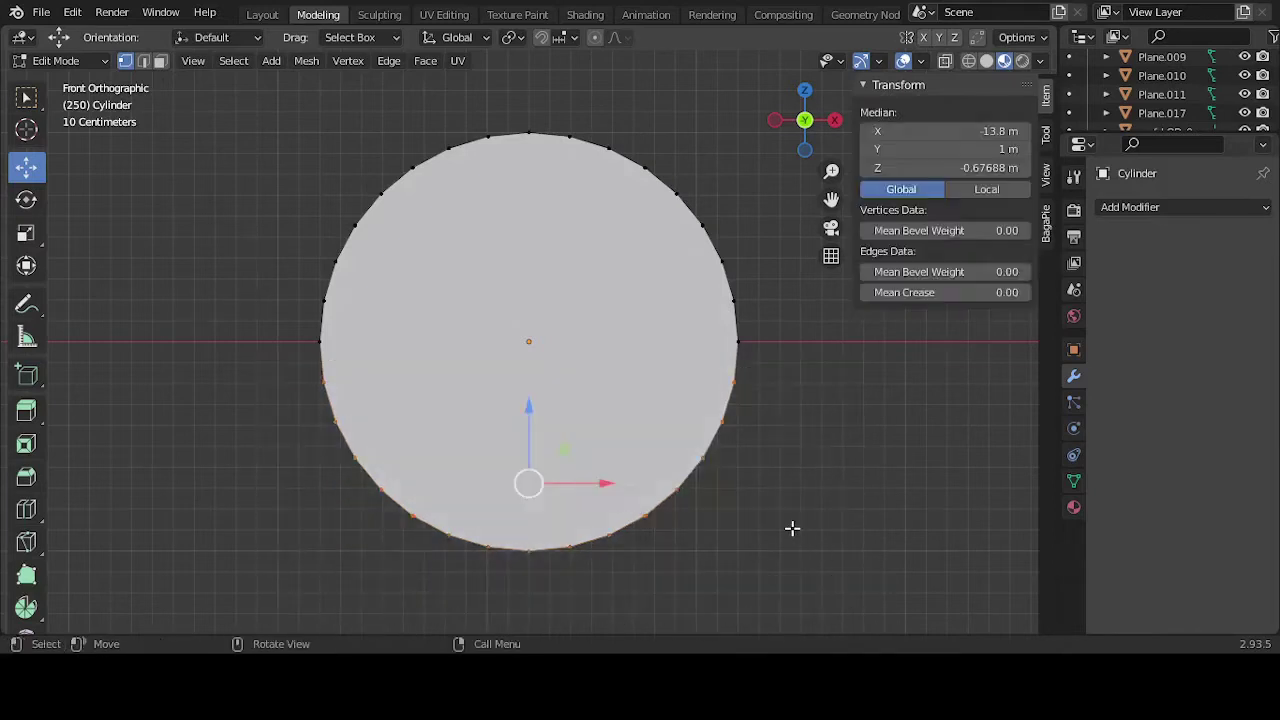
key(x)
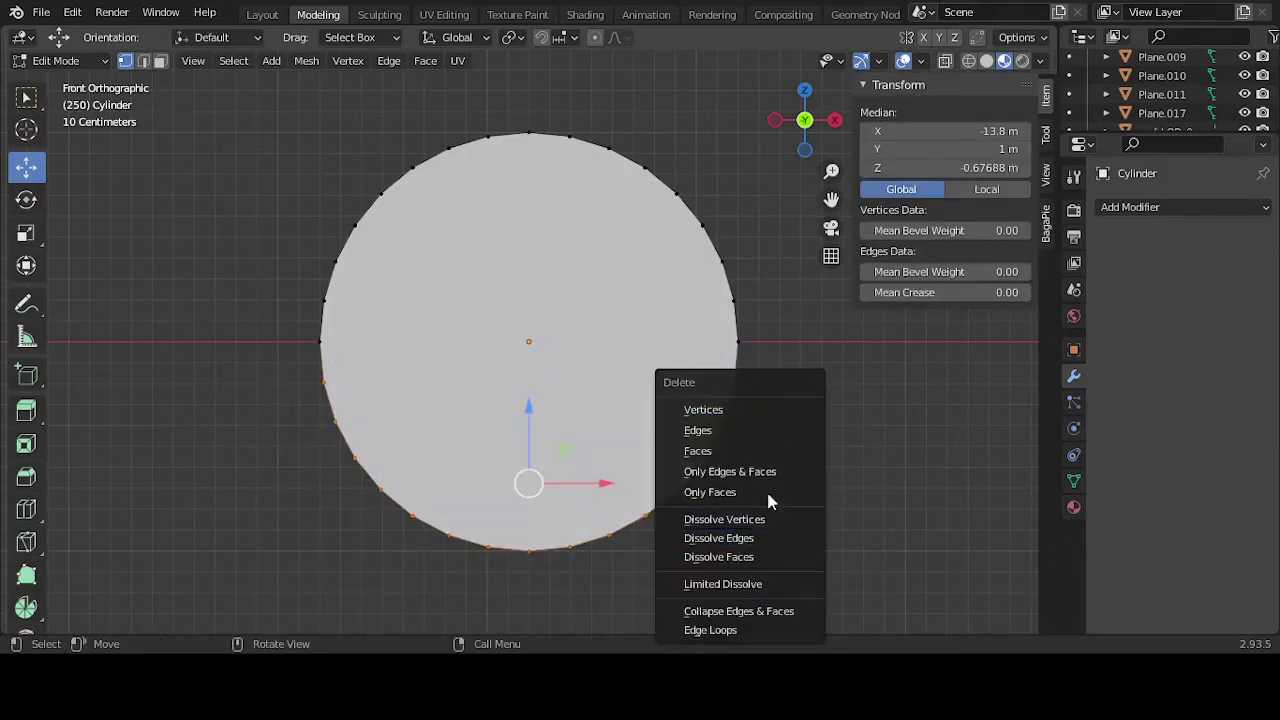
click(744, 411)
middle_drag(385, 334, 352, 426)
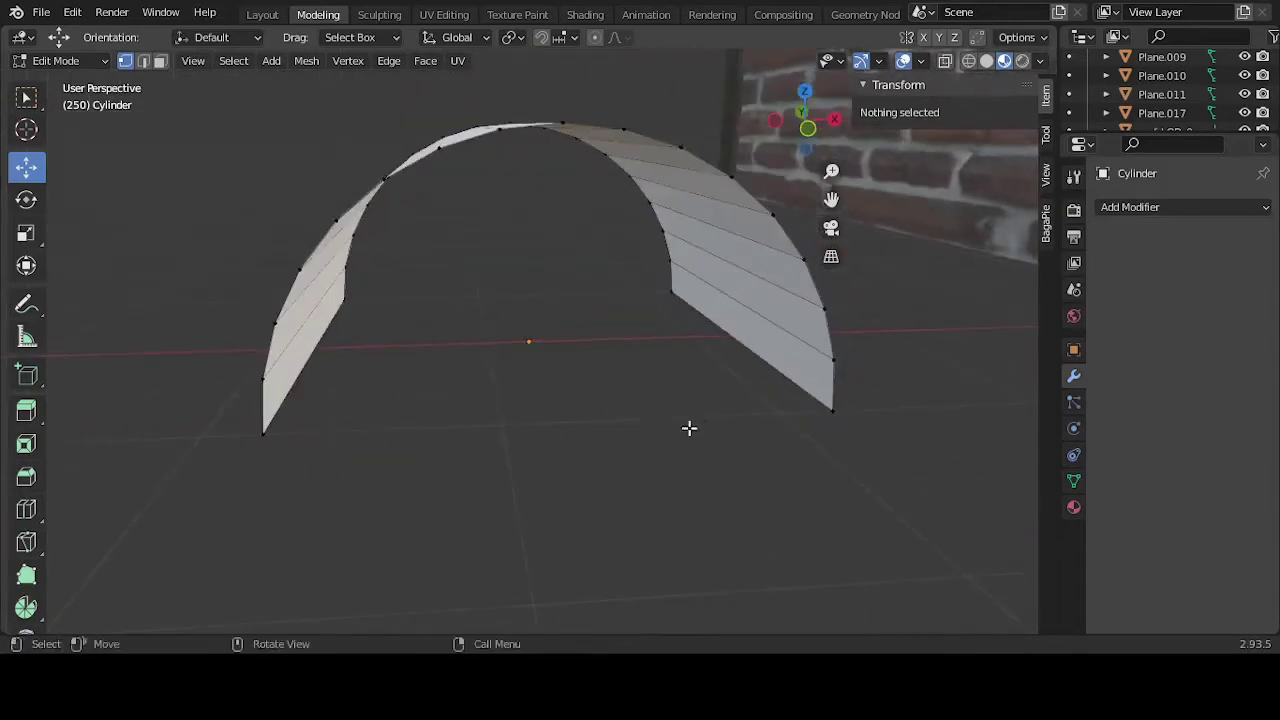
middle_drag(689, 428, 612, 370)
Step: Extrude the arch's front and rear edge loops inward at a scale of about 0.85 and lower them about 0.086 m along Z
key(Tab)
key(Tab)
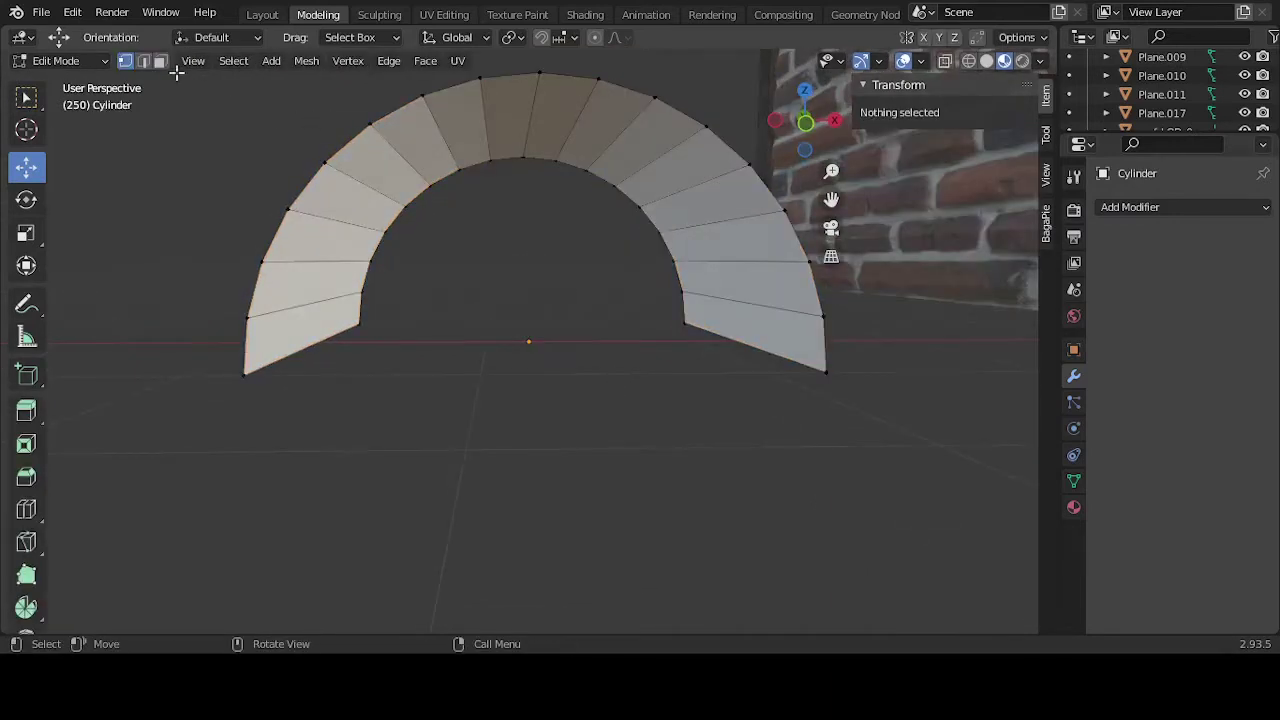
click(143, 61)
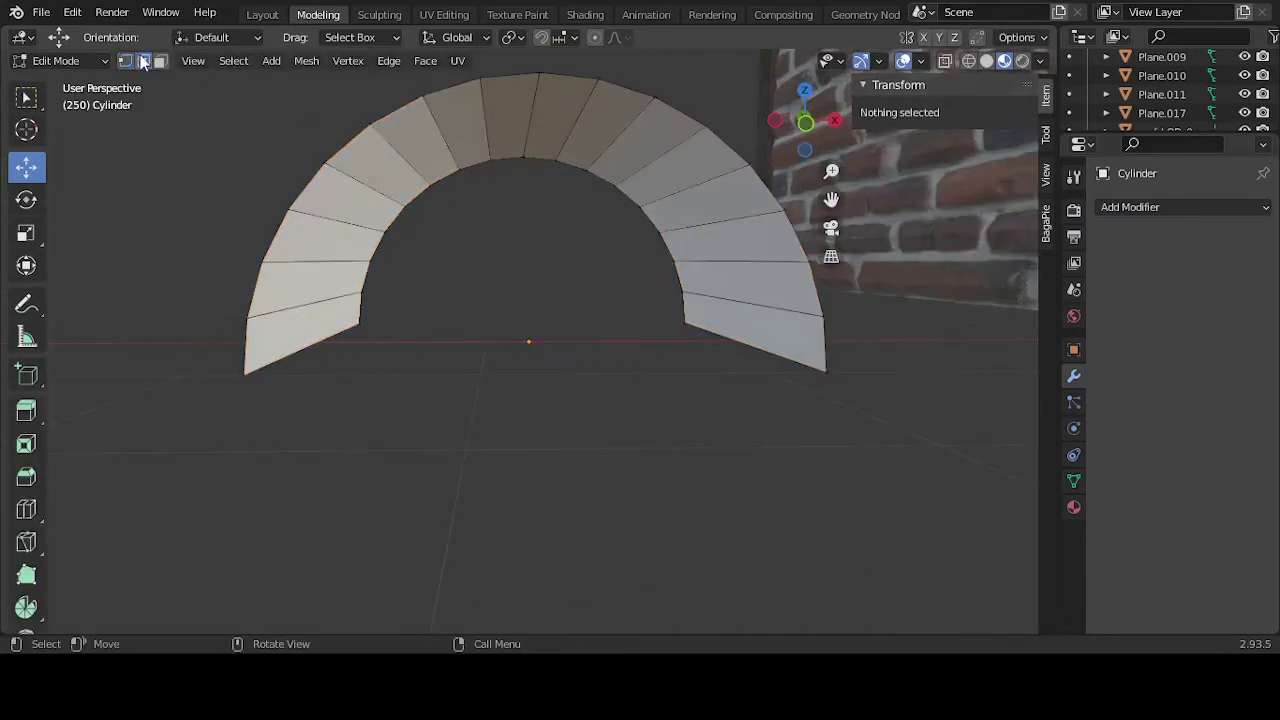
alt+click(346, 139)
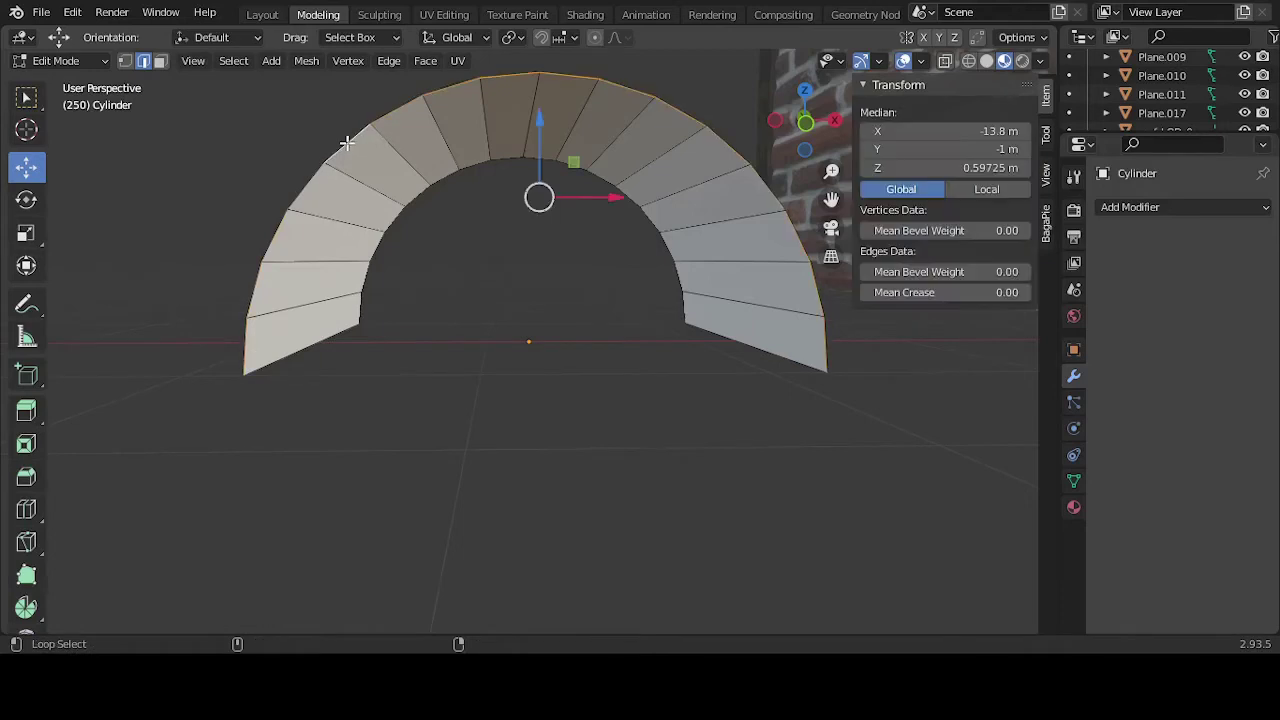
alt+click(412, 199)
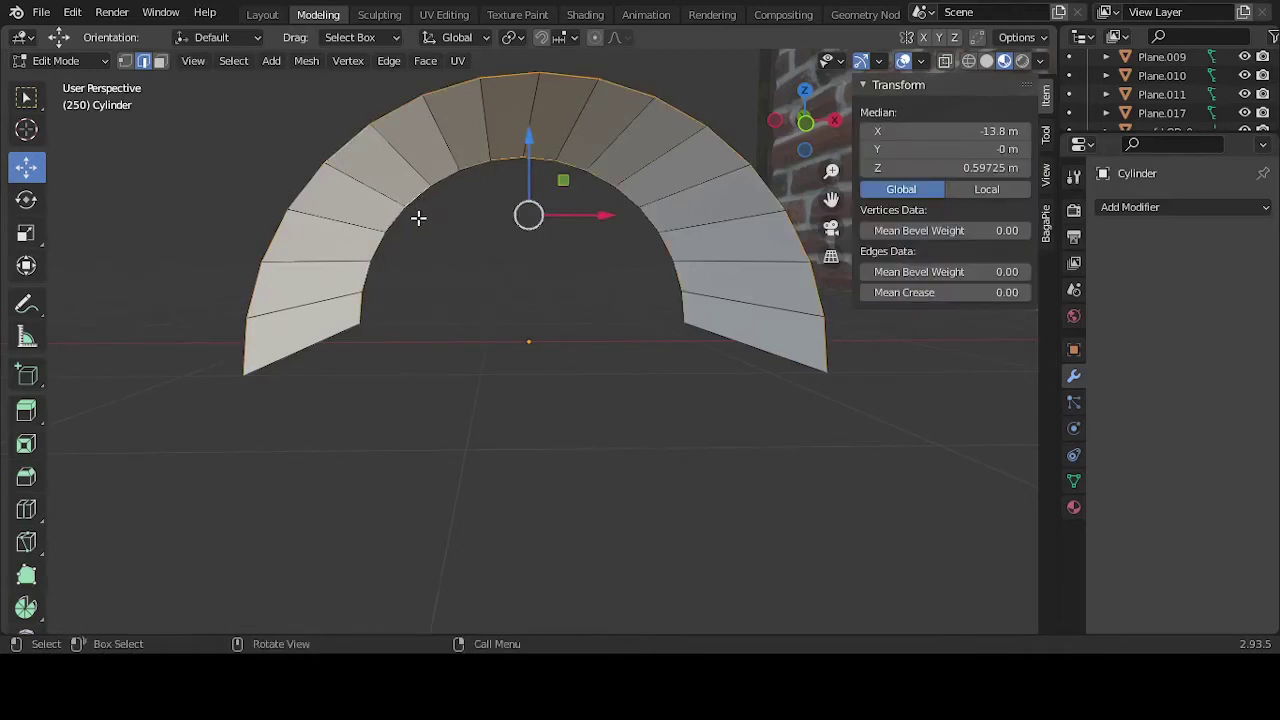
key(KP_1)
scroll(525, 243, up, 1)
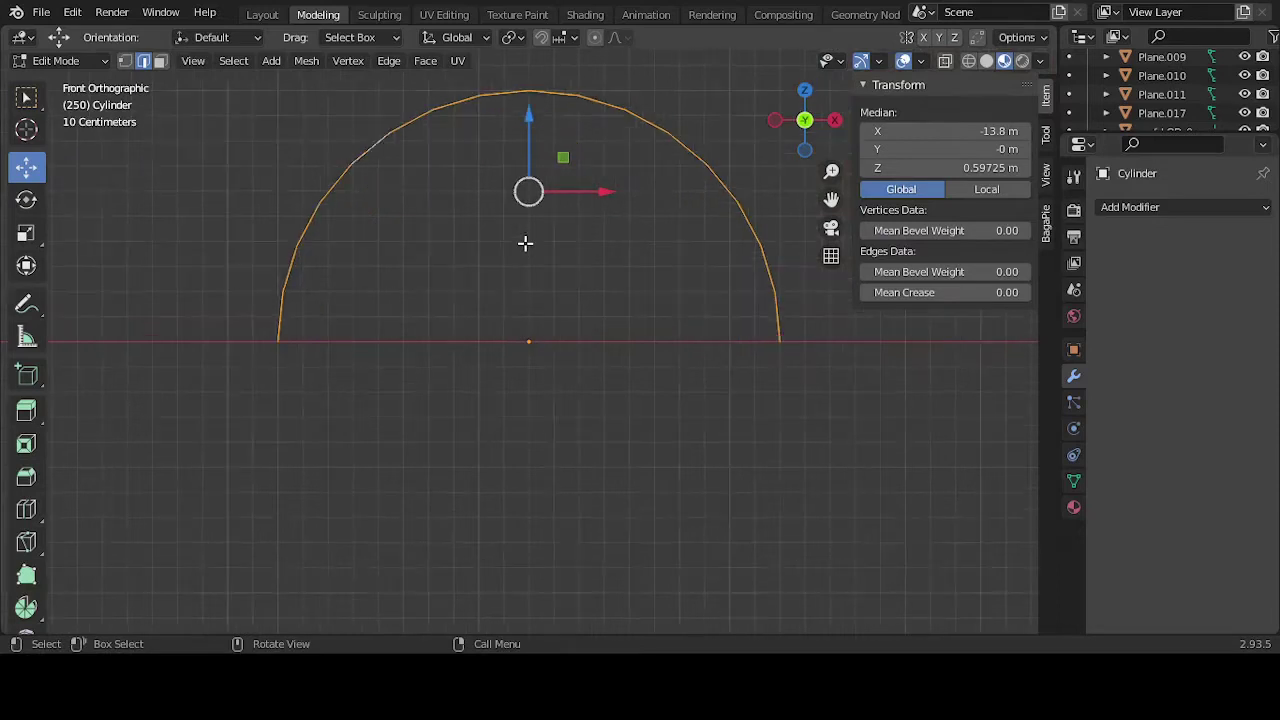
key(s)
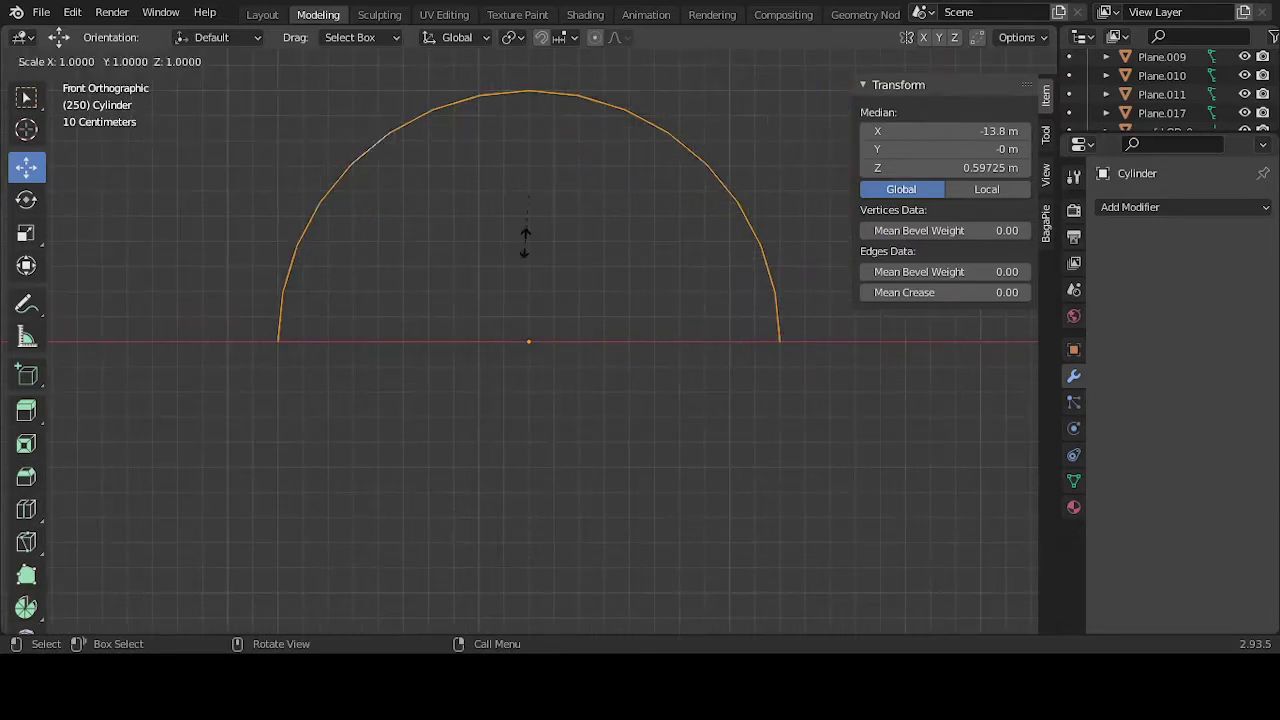
click(528, 234)
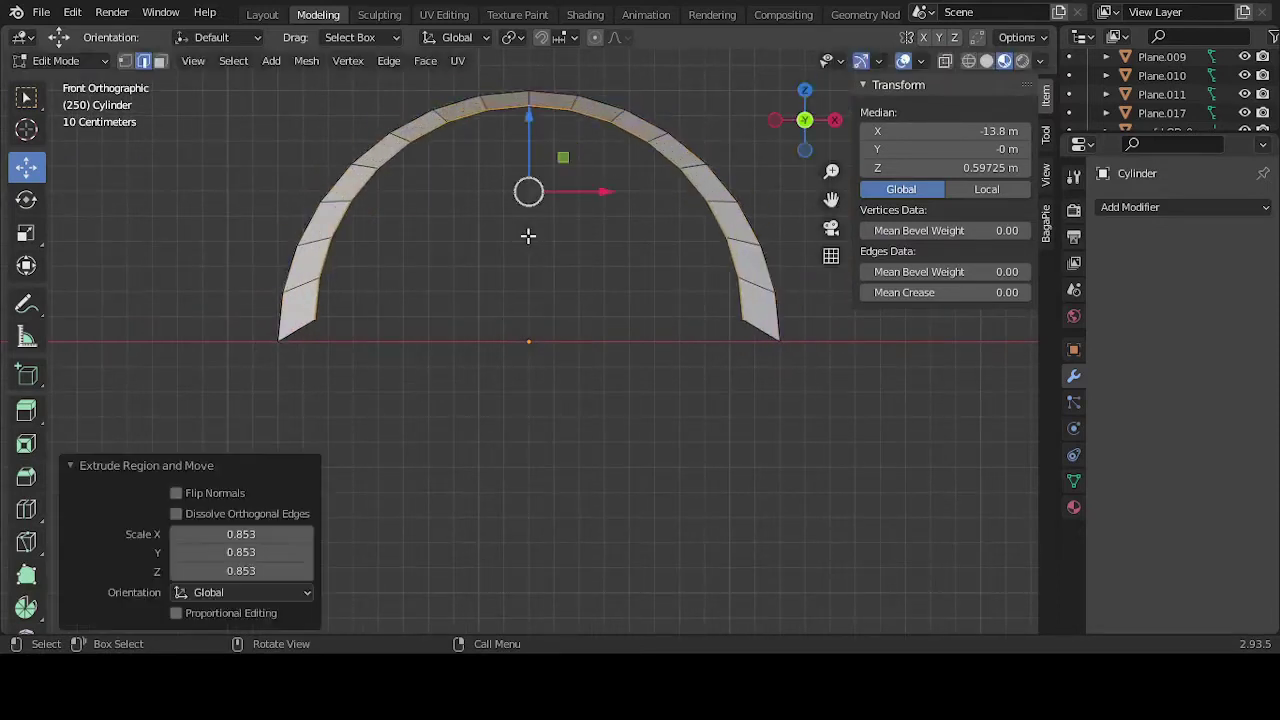
drag(530, 140, 529, 166)
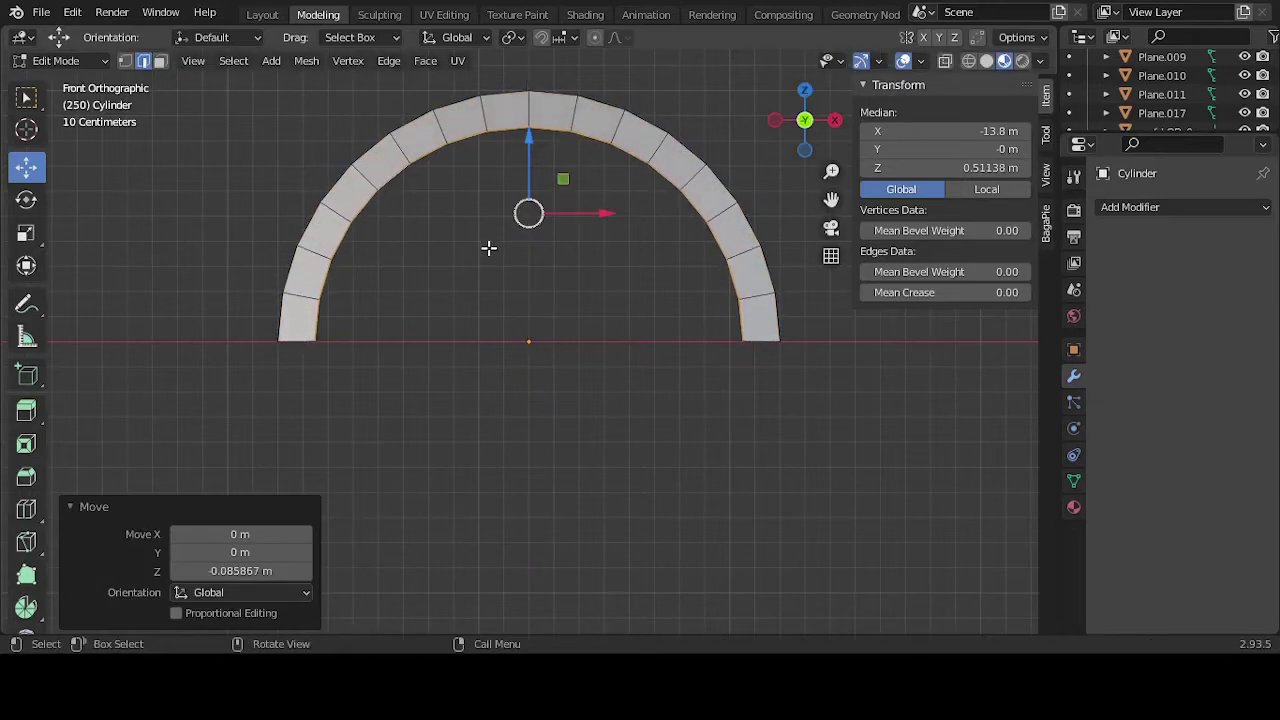
Step: Move the arch's inner rear and front vertex loops outward along Y until they are flush with the outer ends
key(KP_7)
click(968, 60)
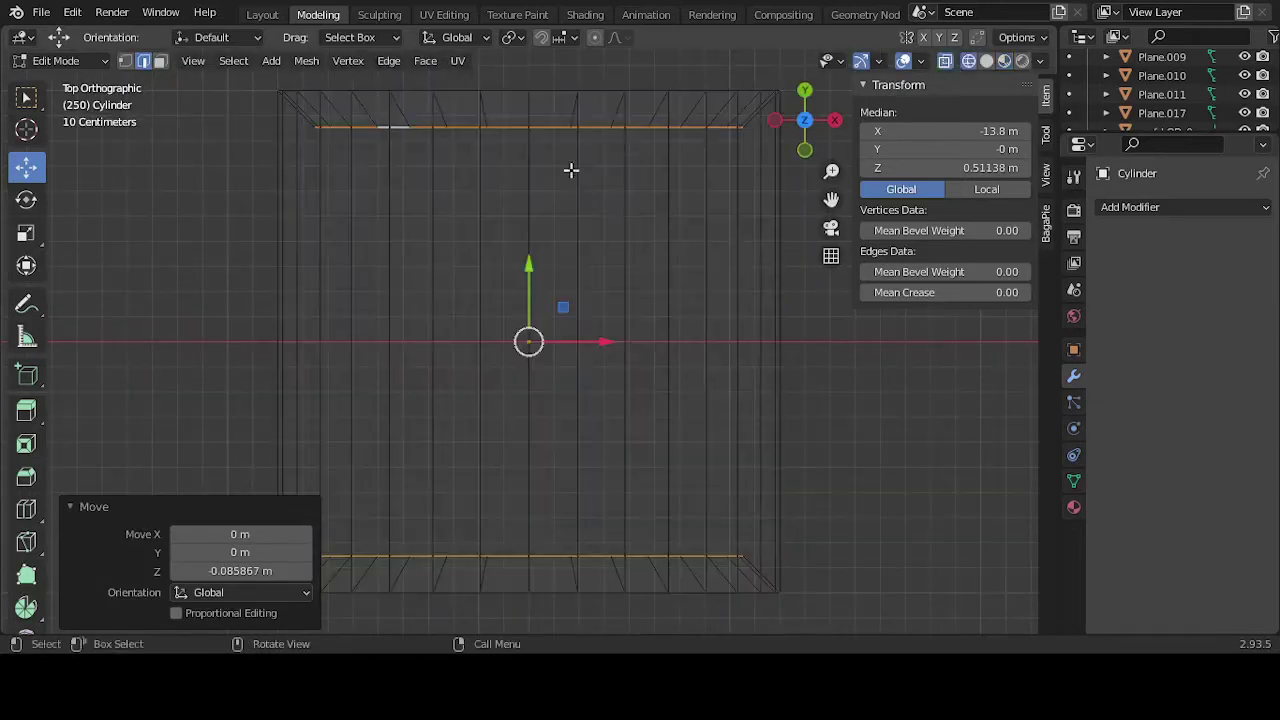
scroll(534, 241, down, 1)
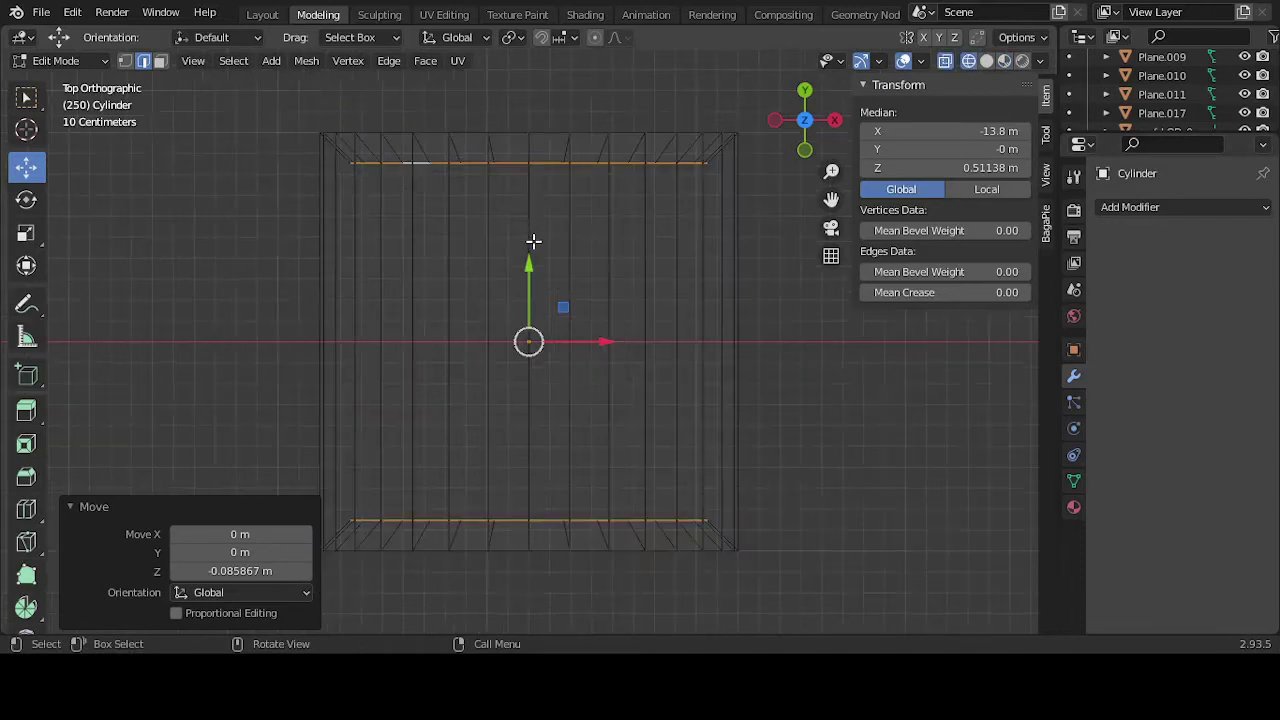
click(124, 60)
drag(261, 234, 785, 140)
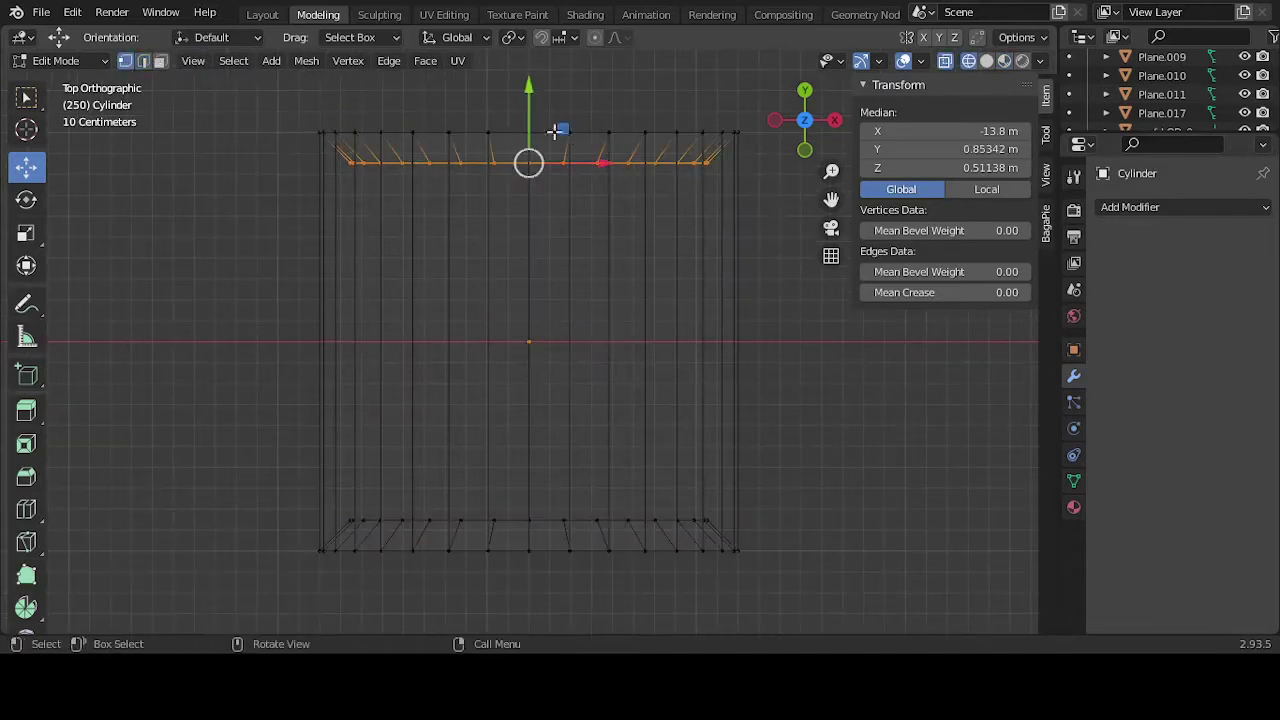
drag(529, 118, 531, 87)
drag(801, 451, 324, 527)
drag(530, 460, 531, 491)
click(817, 422)
mouse_move(760, 443)
middle_down()
mouse_move(751, 334)
mouse_move(724, 380)
mouse_move(749, 363)
mouse_move(584, 361)
mouse_move(689, 400)
mouse_move(585, 388)
mouse_move(610, 415)
middle_up()
key(Tab)
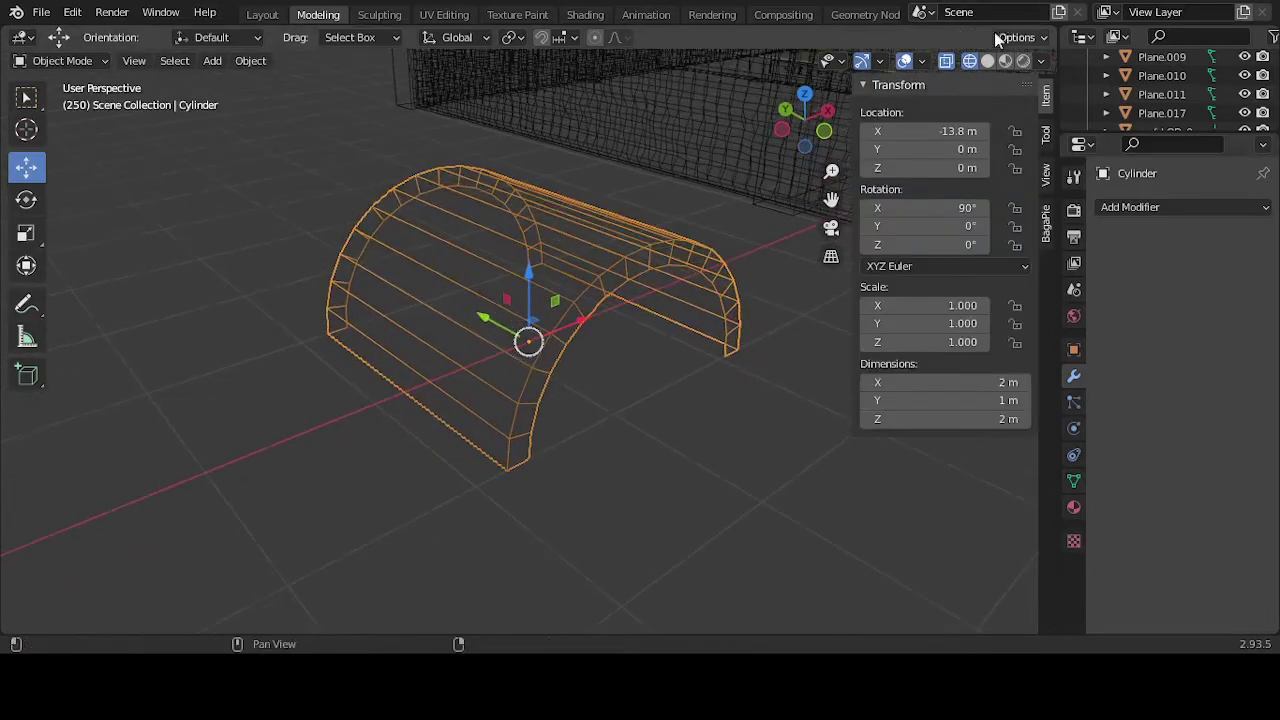
click(987, 61)
middle_drag(790, 330, 557, 294)
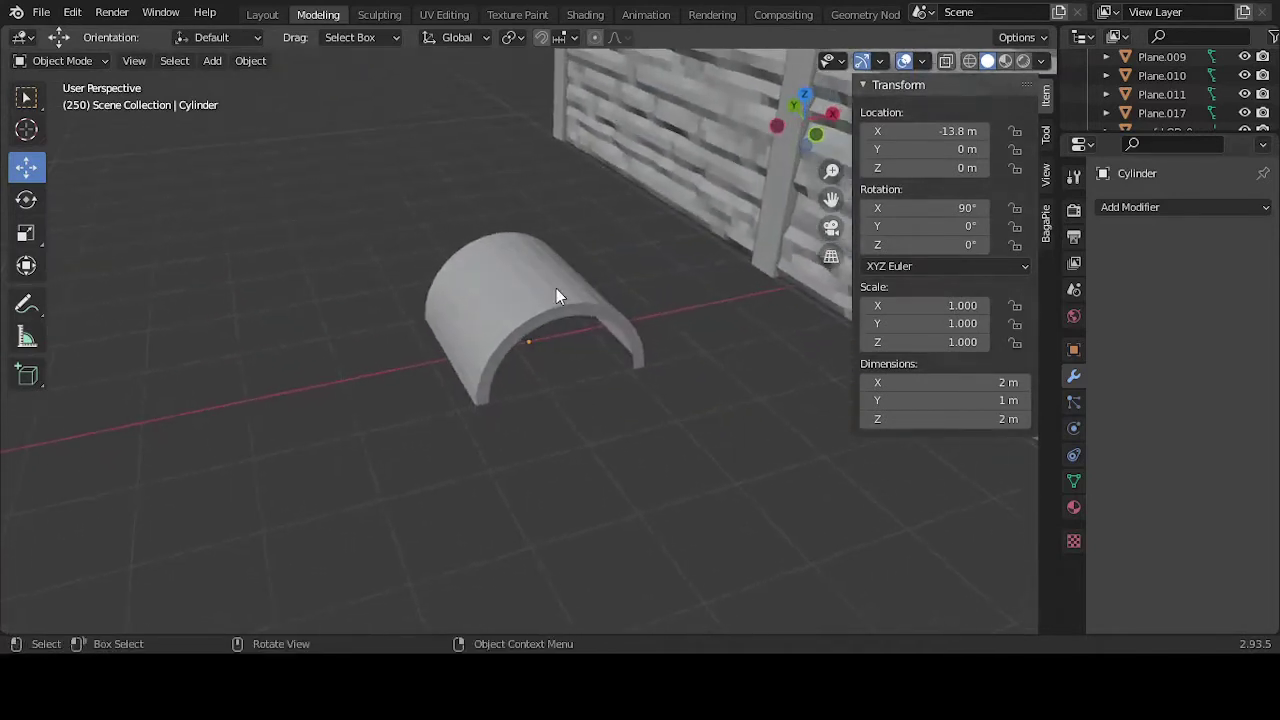
Step: Flatten and narrow the half-cylinder by scaling its height to about 0.274 and its width along X to about 0.823
click(557, 294)
key(KP_1)
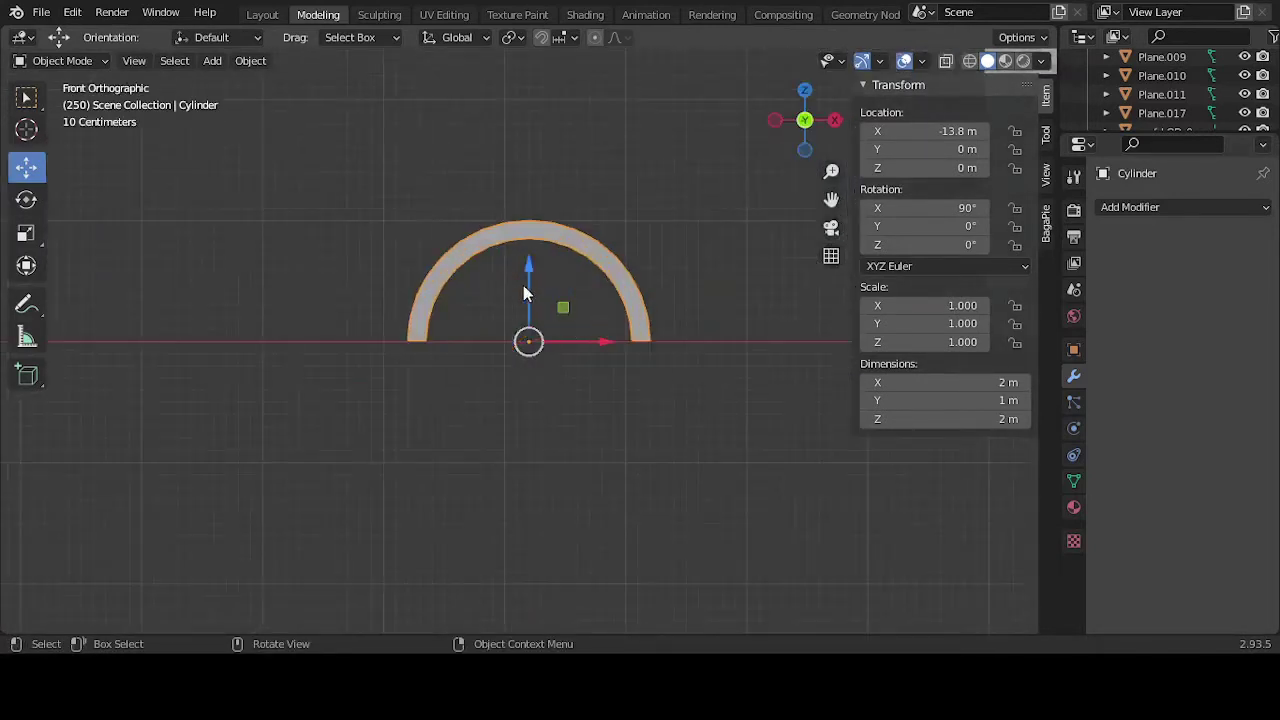
click(42, 237)
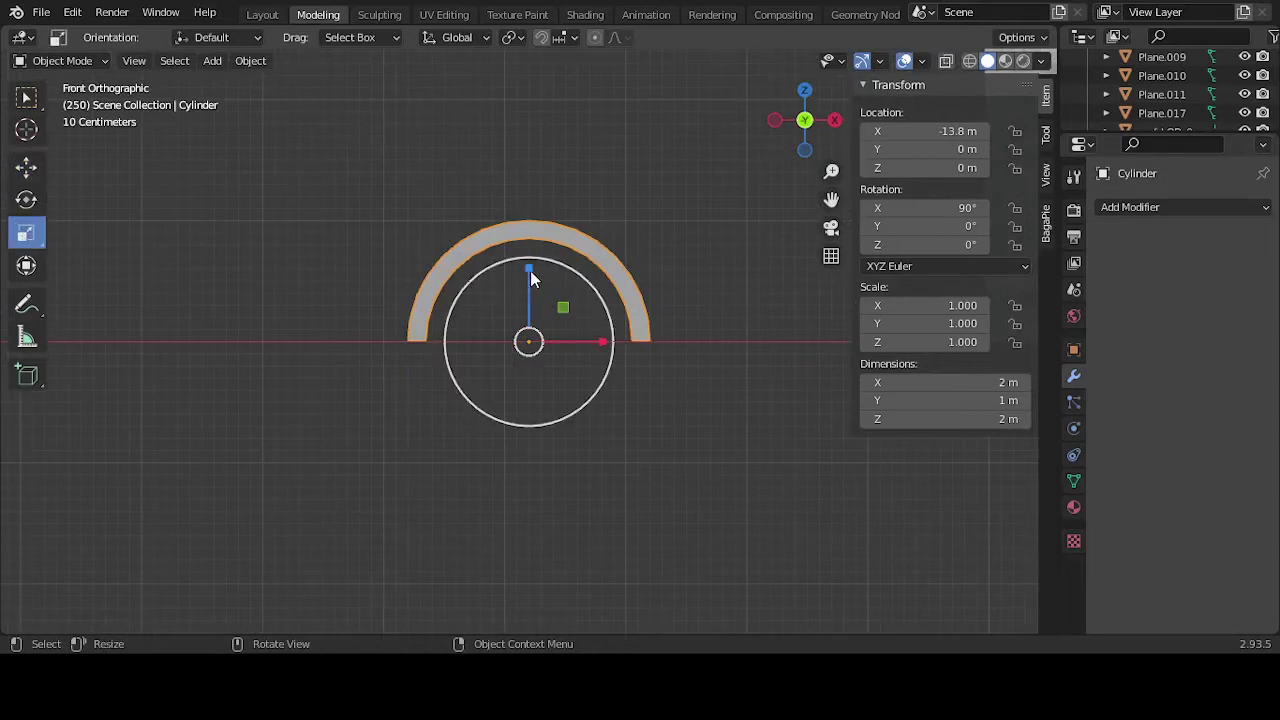
drag(530, 270, 529, 315)
drag(606, 342, 578, 342)
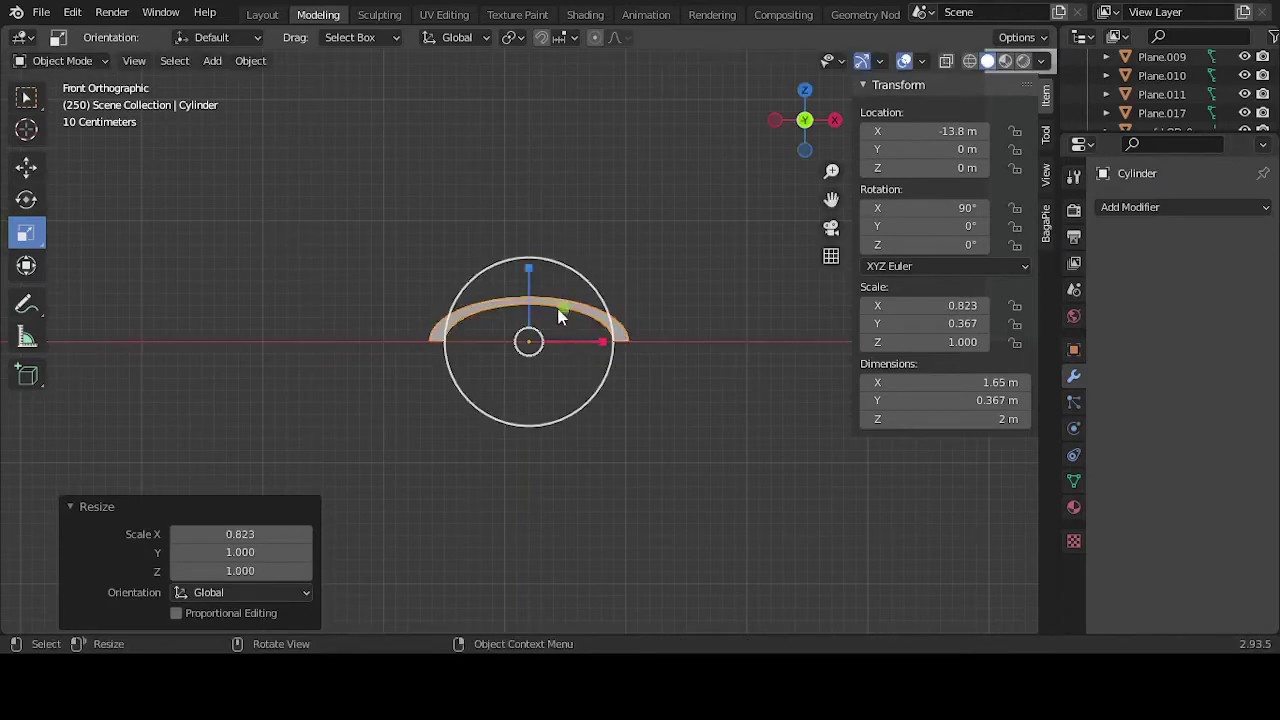
drag(529, 283, 530, 298)
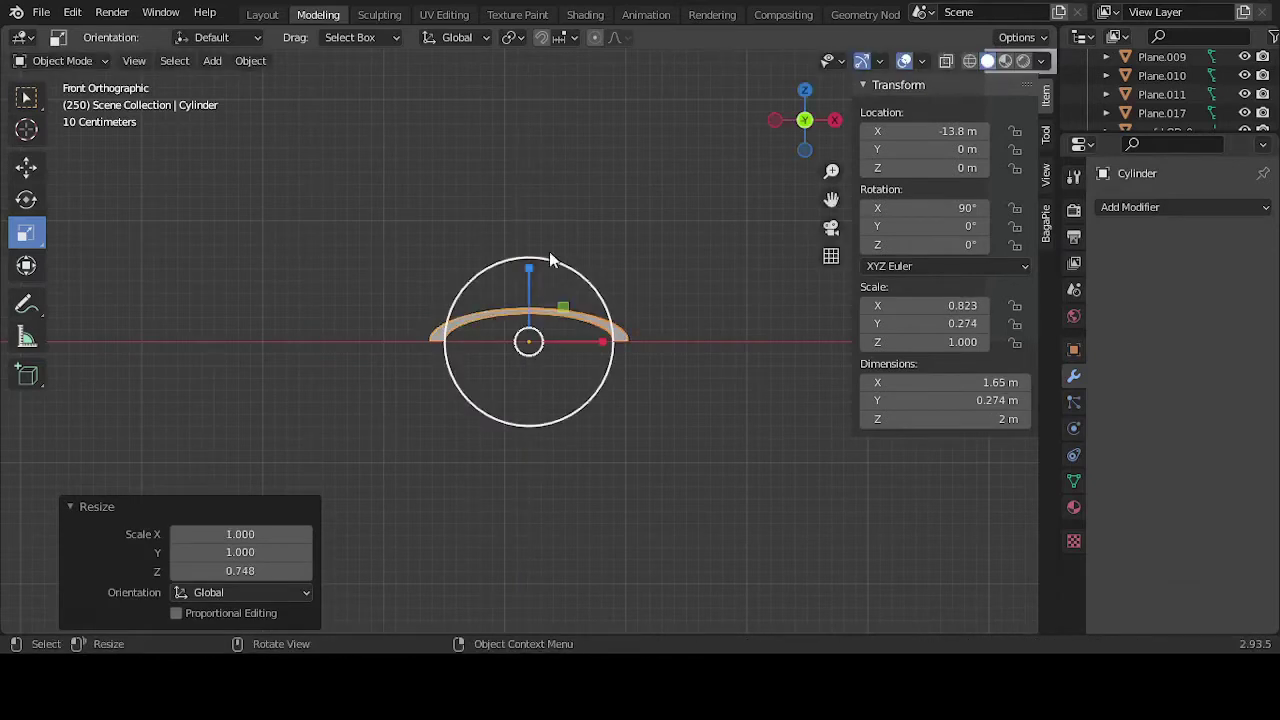
click(564, 221)
middle_drag(564, 221, 512, 362)
click(506, 360)
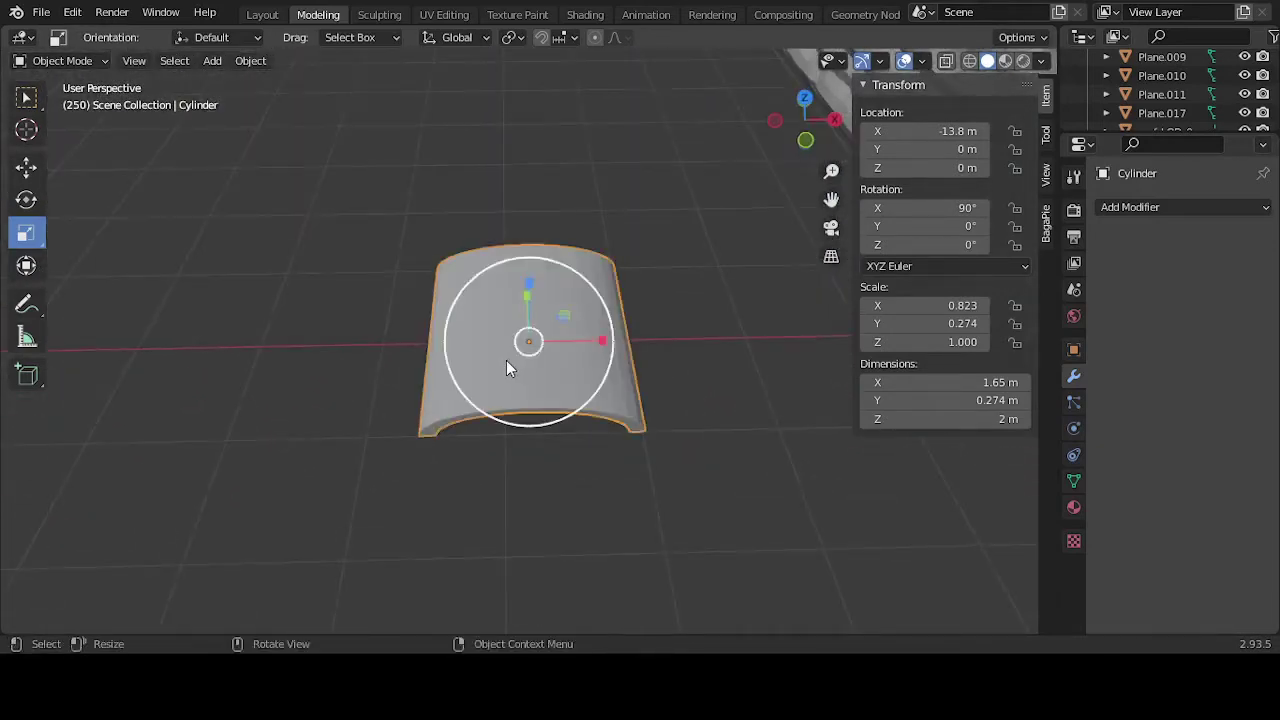
Step: Add four evenly spaced loop cuts across the length of the half-cylinder
key(KP_7)
scroll(507, 365, up, 2)
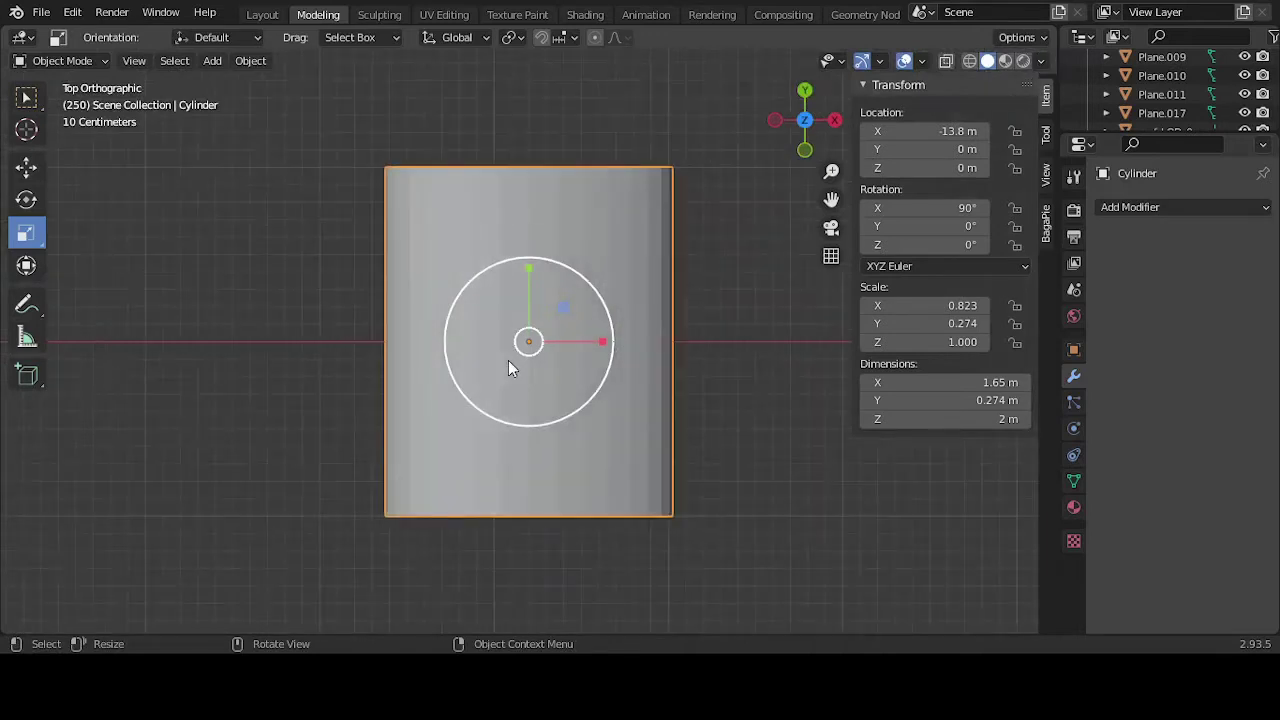
key(Tab)
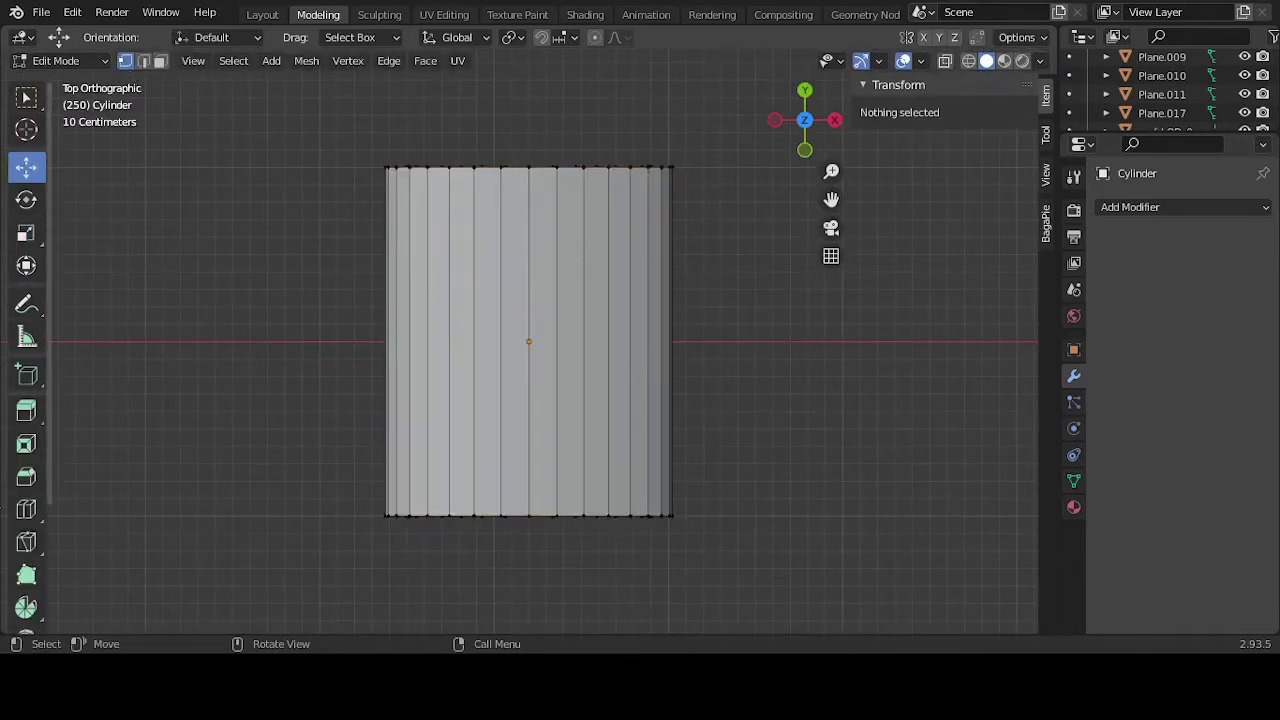
click(26, 510)
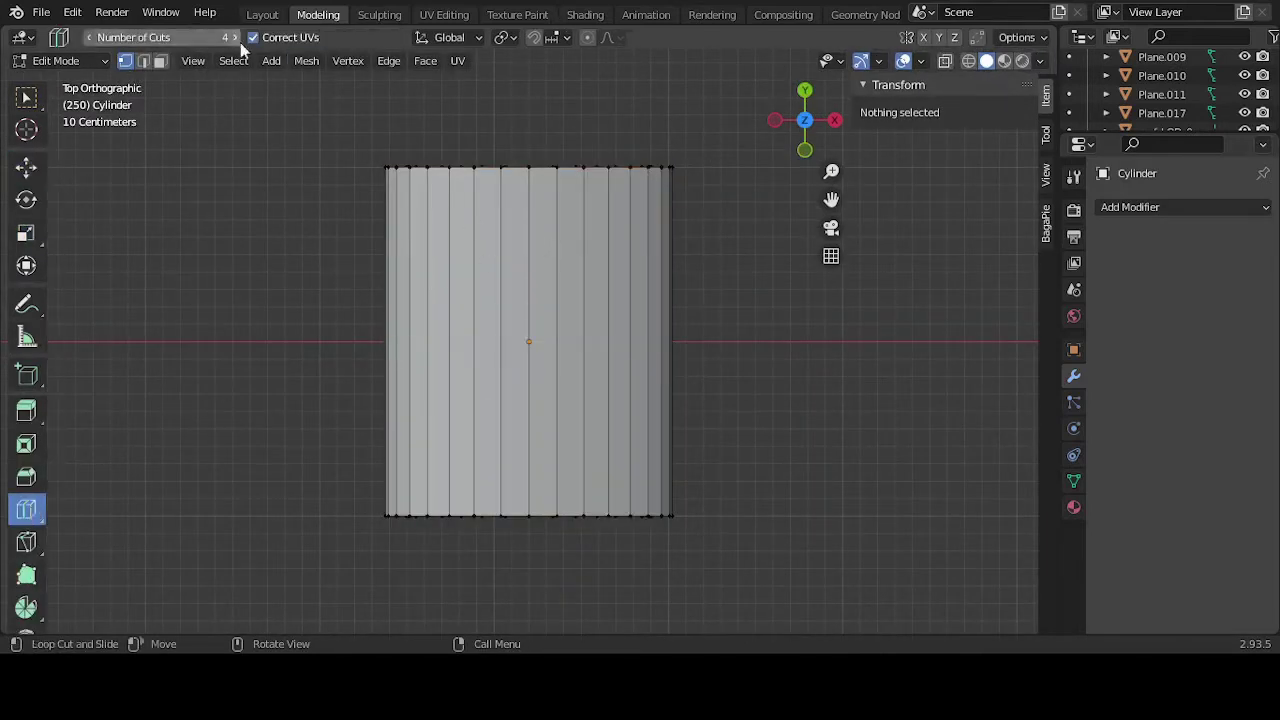
click(496, 346)
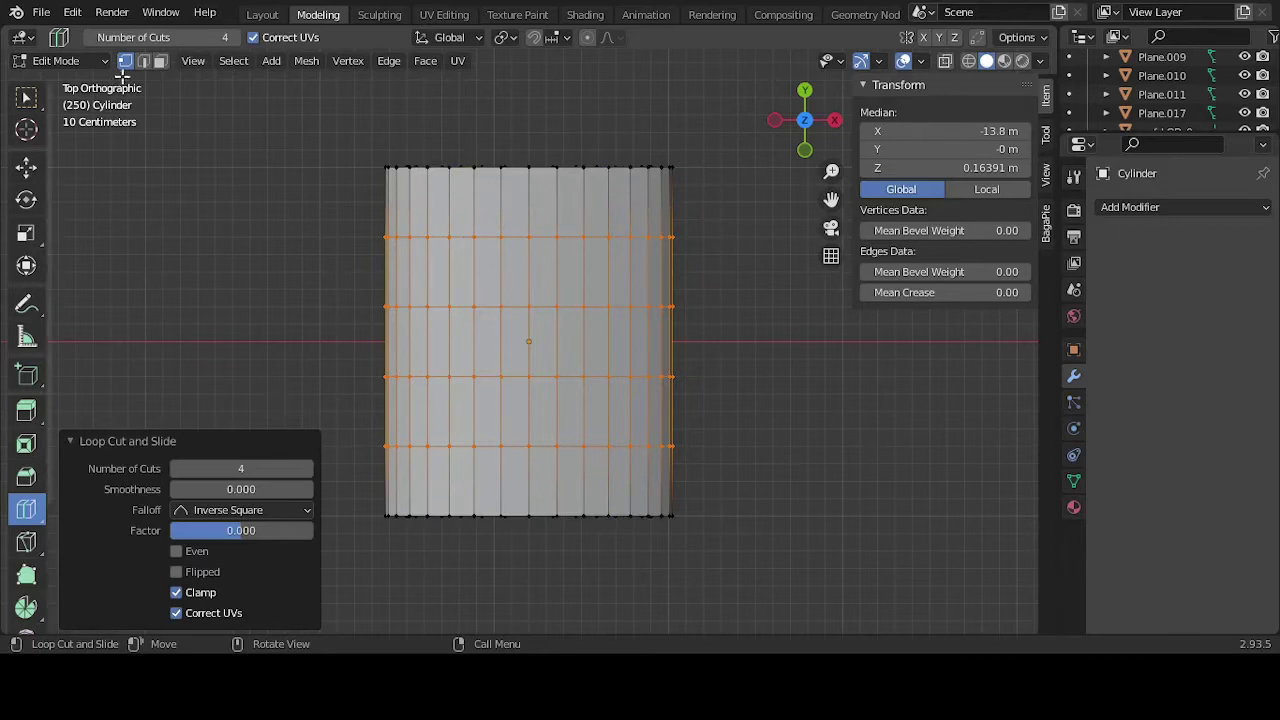
Step: Set the loop cut count to 1 and add a centred cut in each of the five sections along the half-cylinder
click(95, 37)
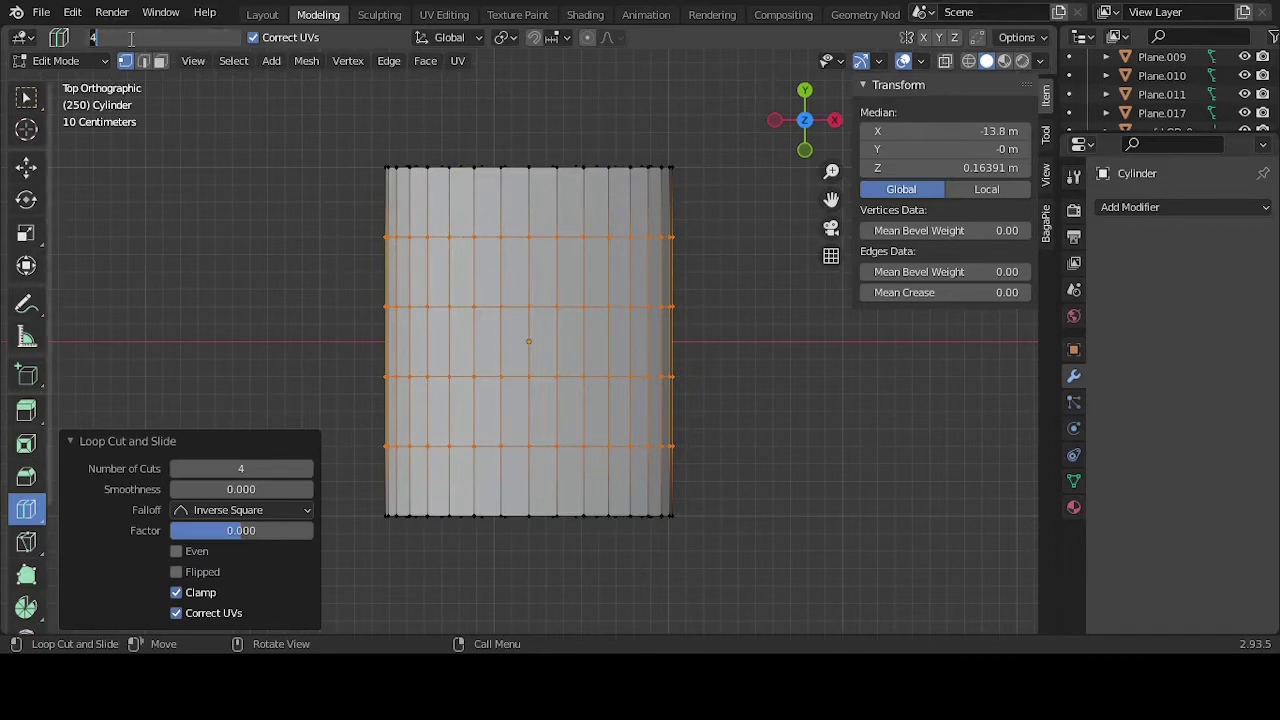
text(1)
key(Return)
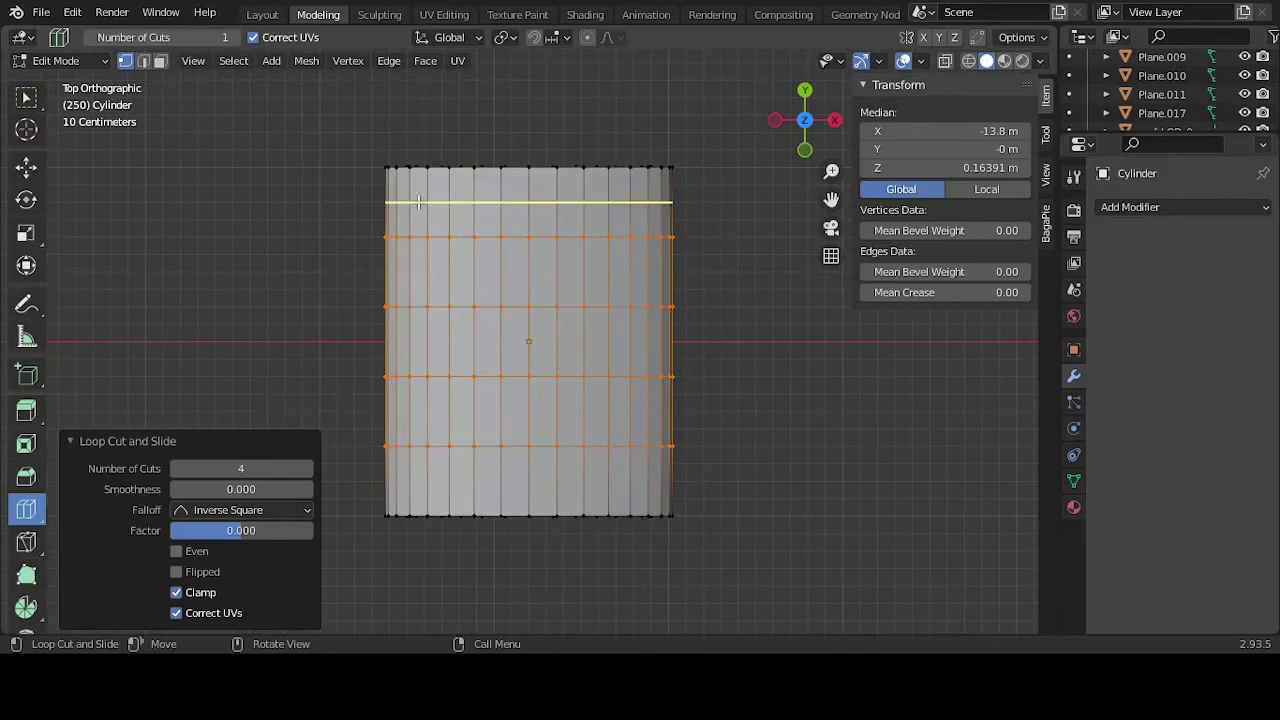
click(418, 203)
click(424, 268)
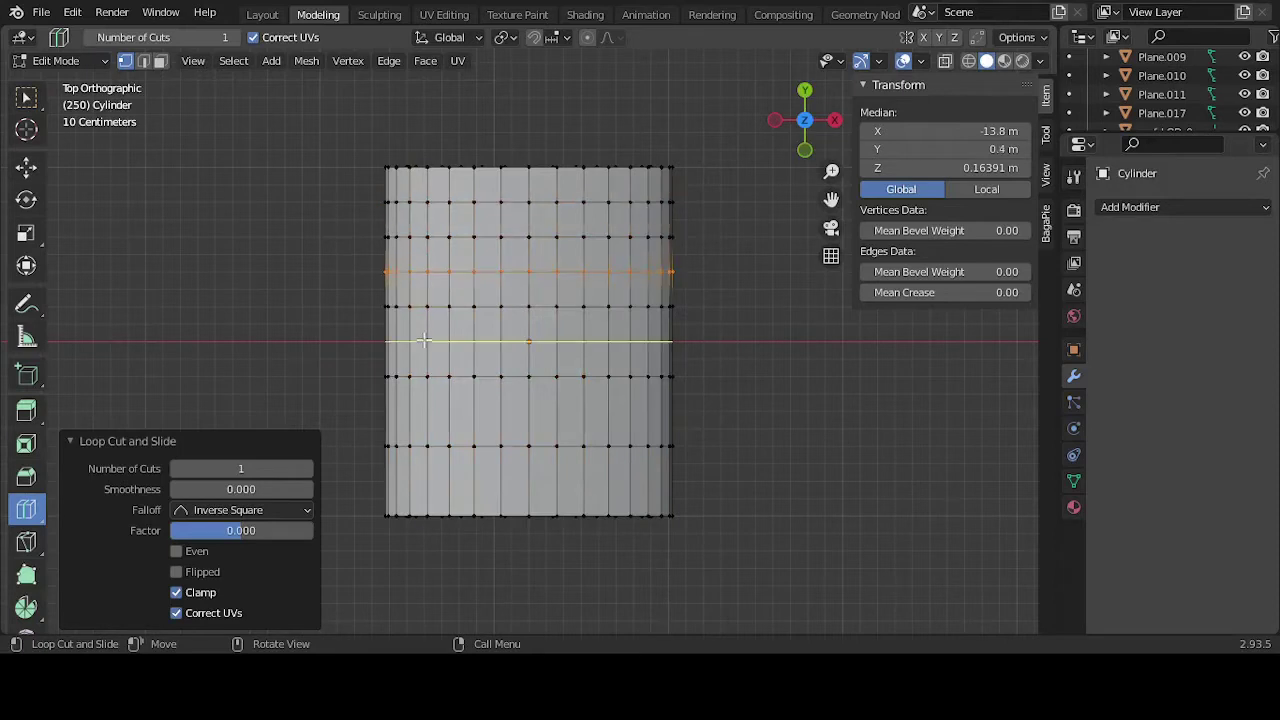
click(460, 341)
click(510, 410)
click(580, 481)
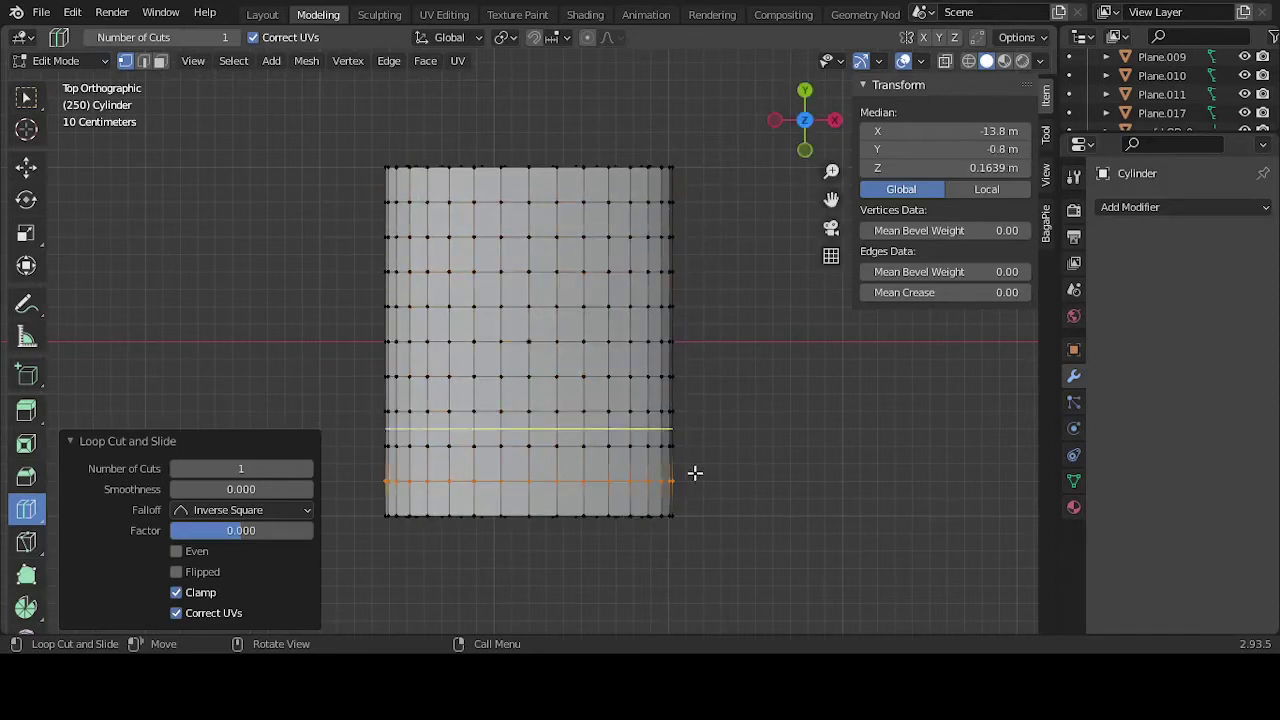
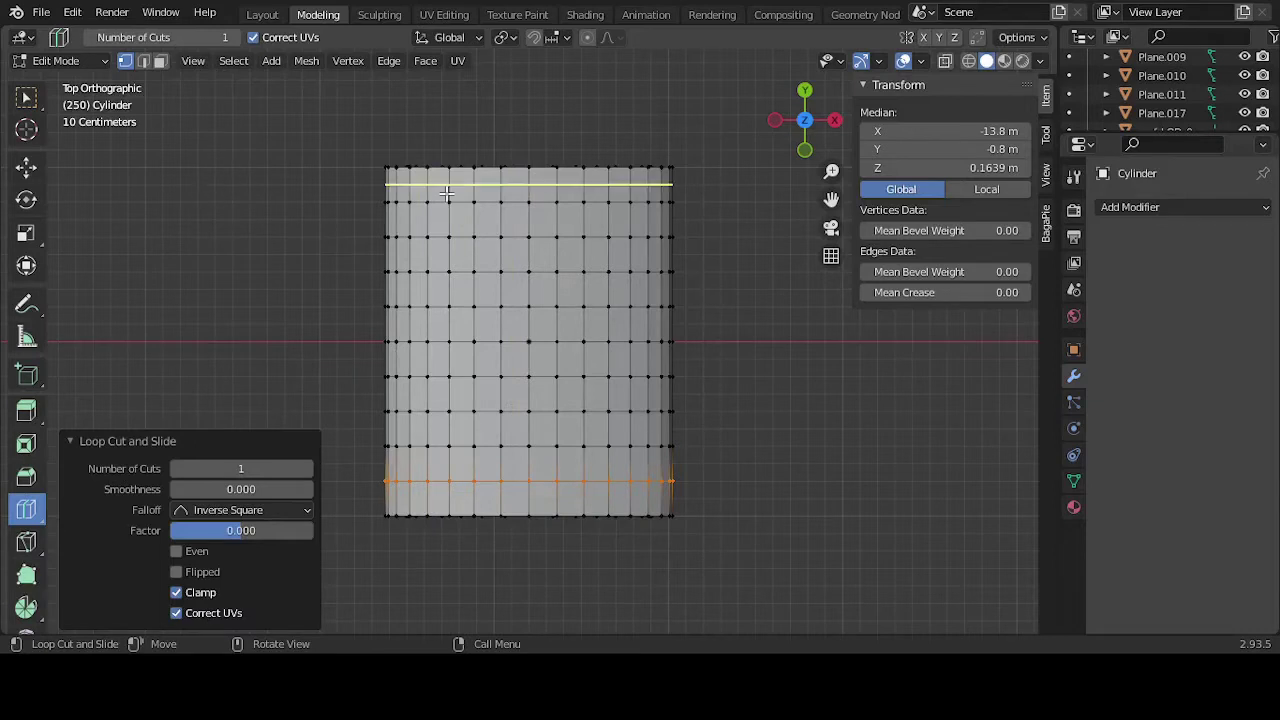
Step: Select all faces of the half-cylinder, subdivide them with 10 cuts, and clear the selection
click(160, 61)
scroll(279, 186, down, 3)
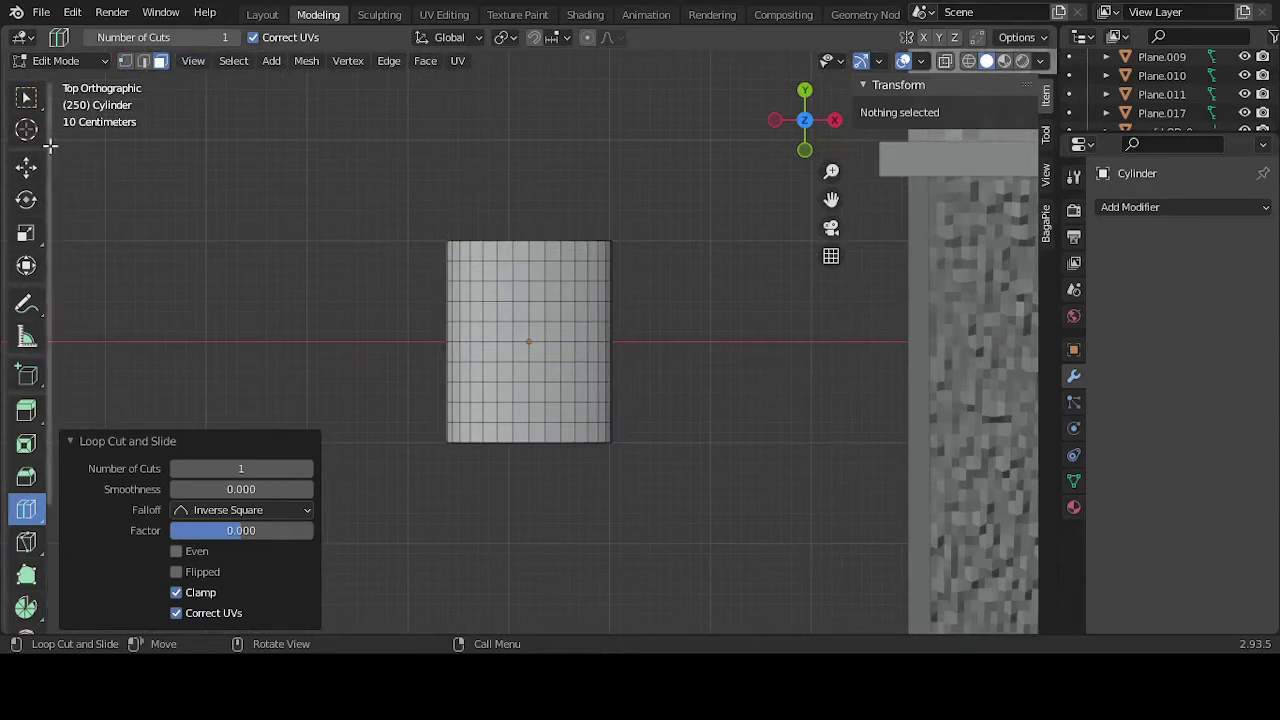
click(26, 166)
drag(393, 119, 689, 499)
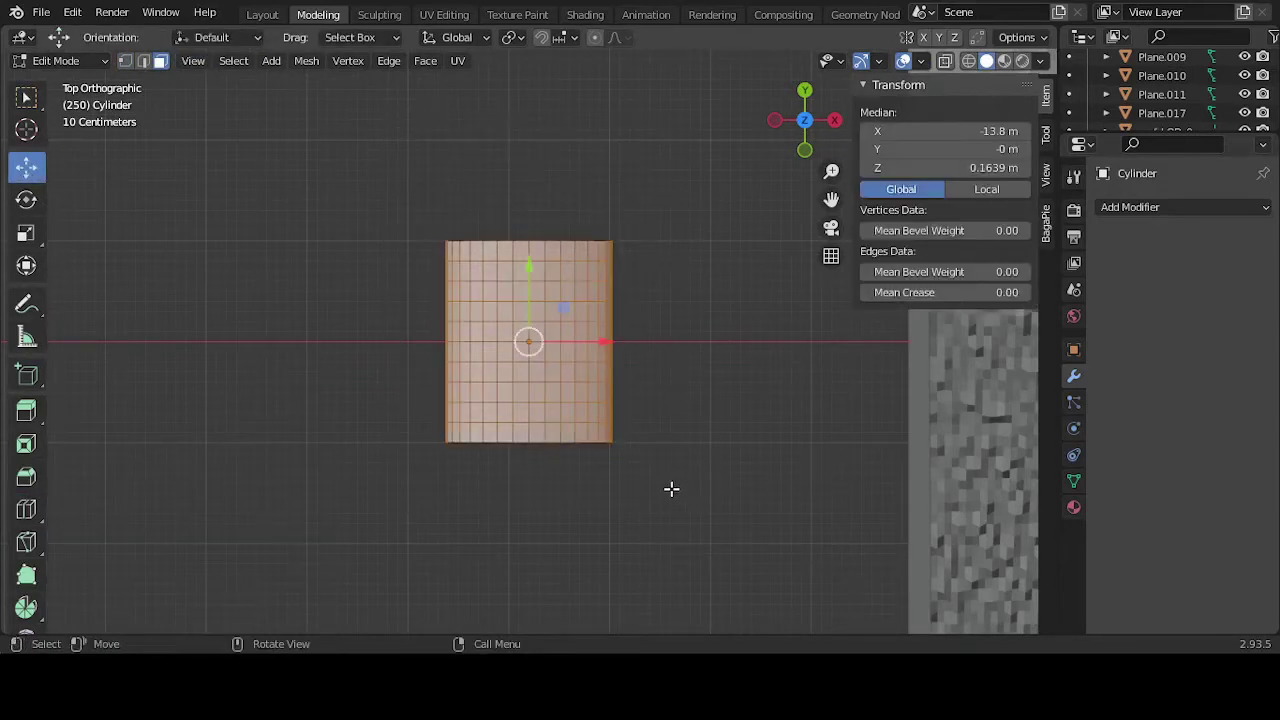
middle_drag(671, 489, 667, 404)
key(KP_7)
right_click(501, 340)
click(478, 286)
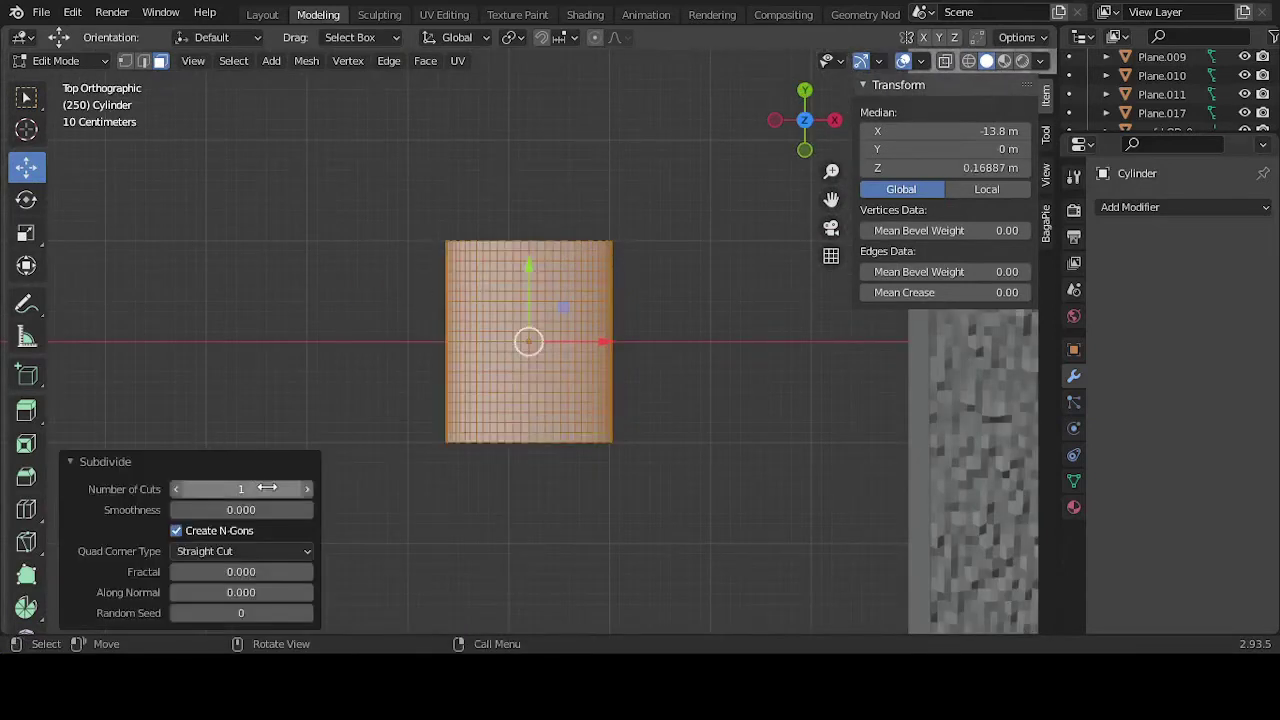
click(268, 488)
key(Return)
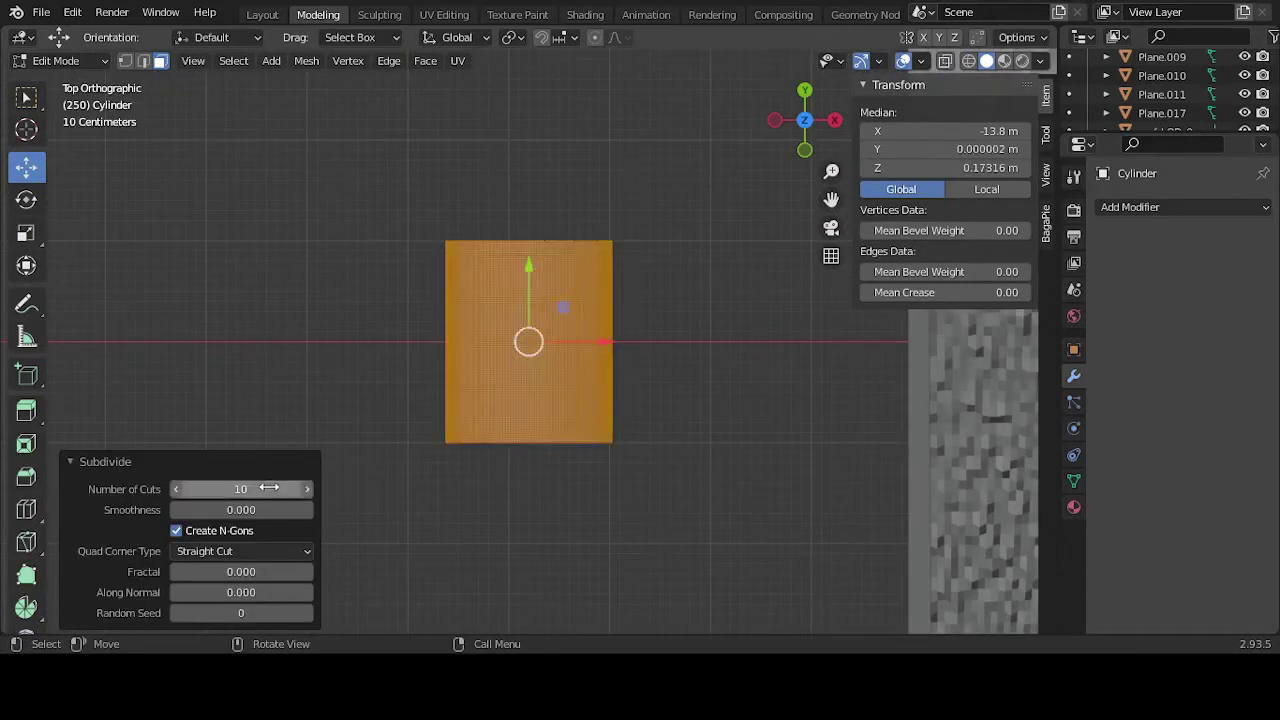
key(Tab)
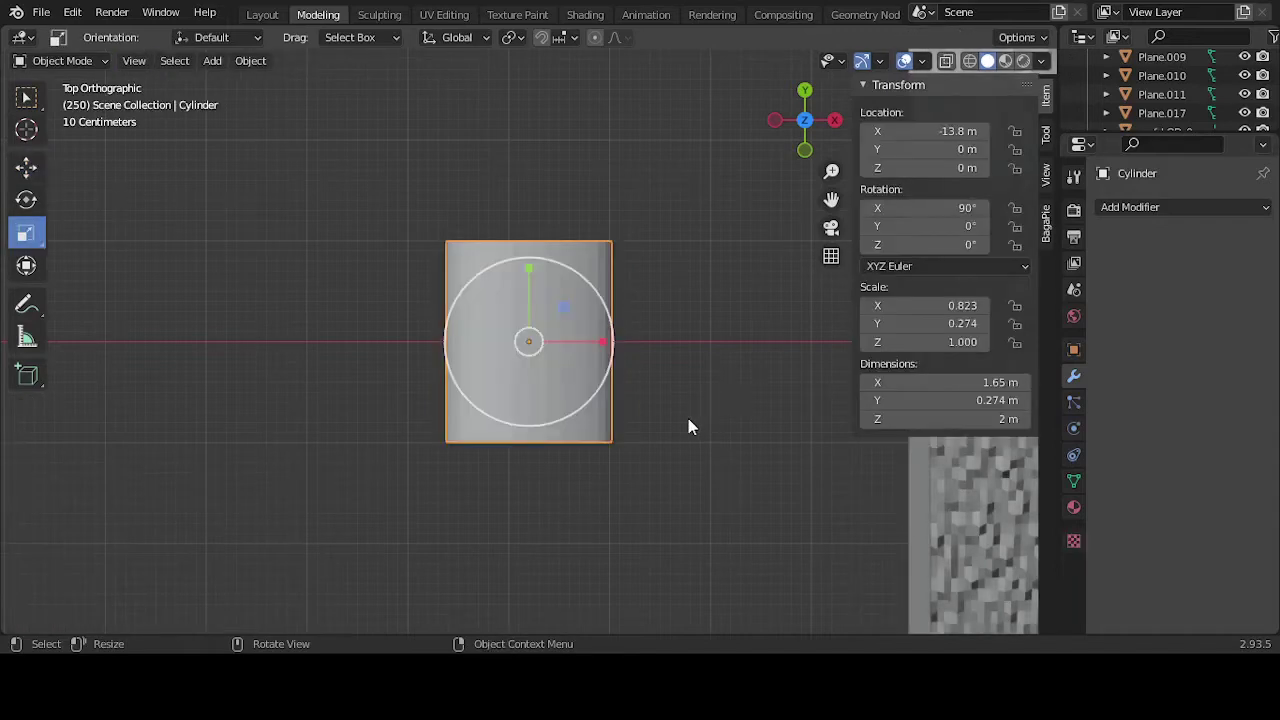
scroll(690, 420, up, 4)
key(Tab)
key(alt+a)
scroll(600, 330, down, 2)
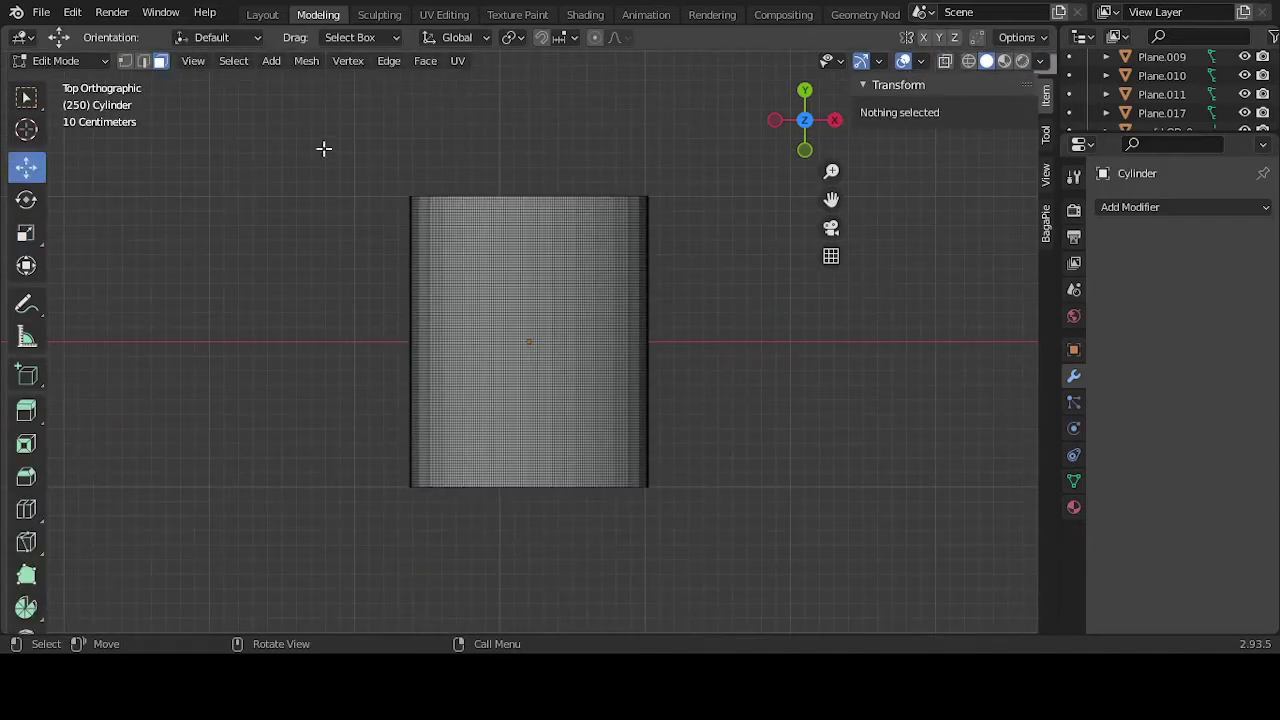
Step: Try a Displace modifier on the half-cylinder with the THATCH texture, strength -0.1 and UV coordinates
click(1156, 210)
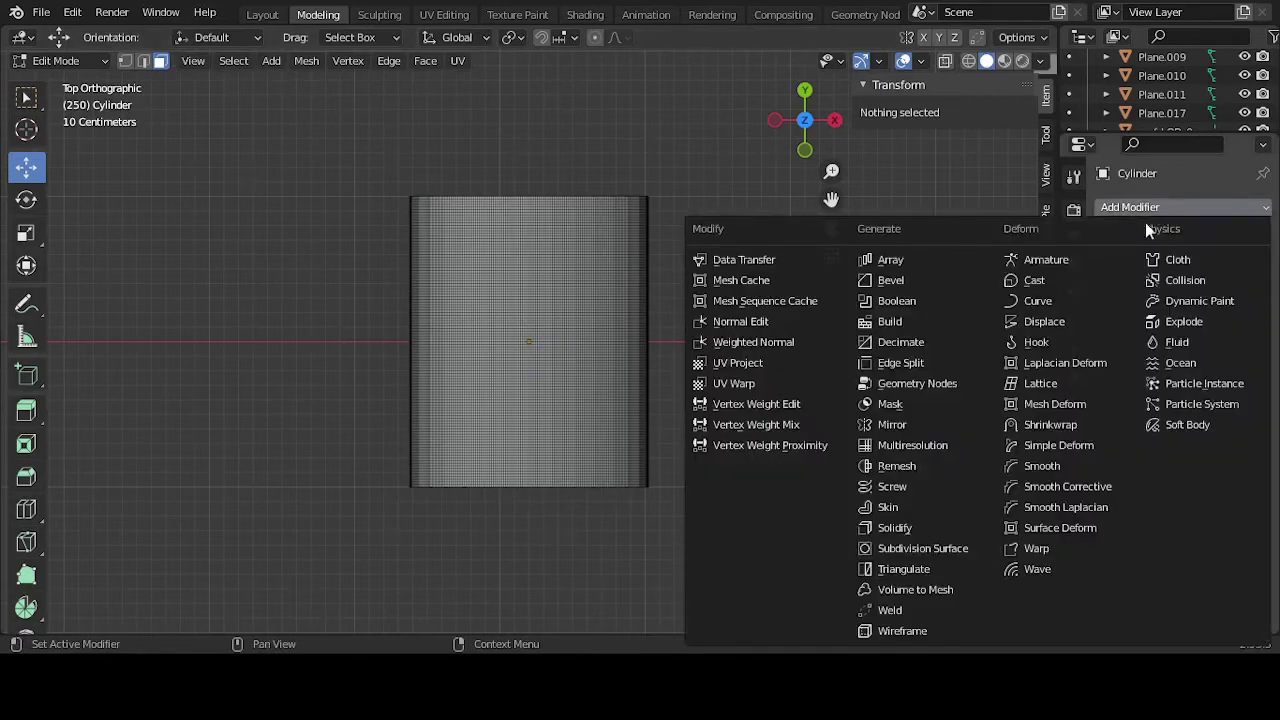
click(1097, 318)
click(1124, 267)
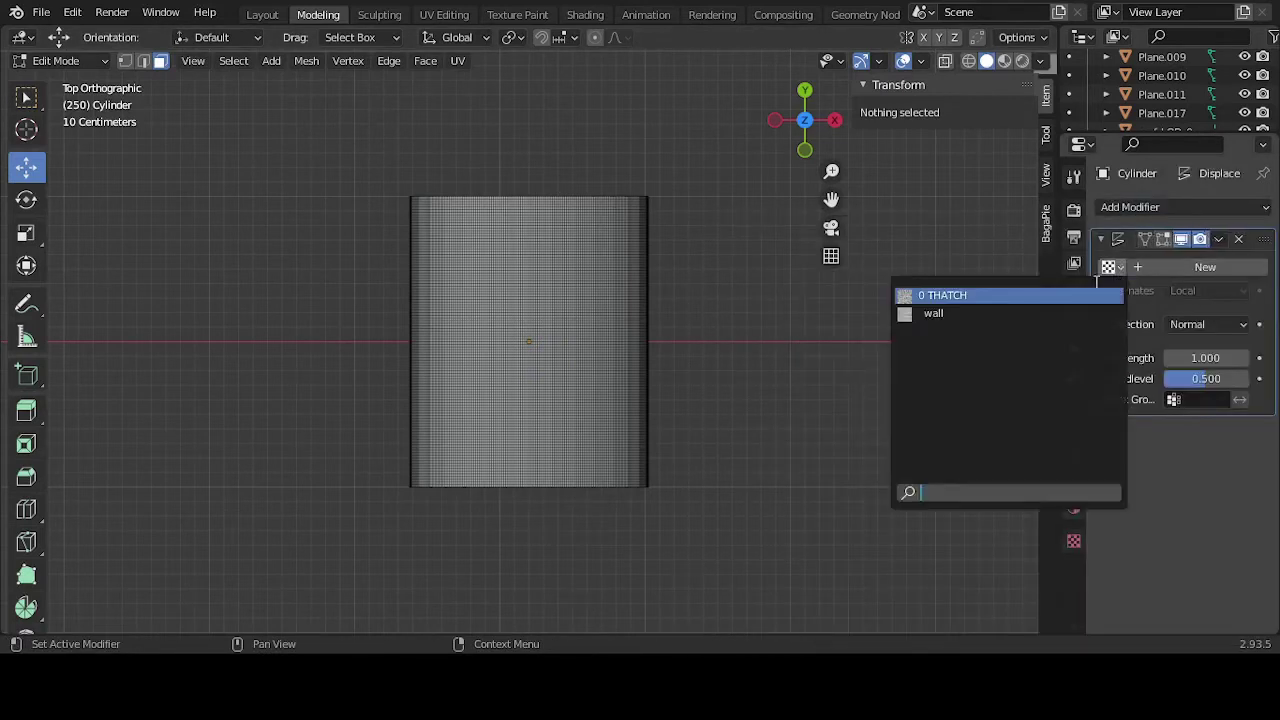
click(1026, 296)
mouse_move(1205, 357)
mouse_down()
mouse_move(1235, 357)
mouse_move(1205, 357)
mouse_up()
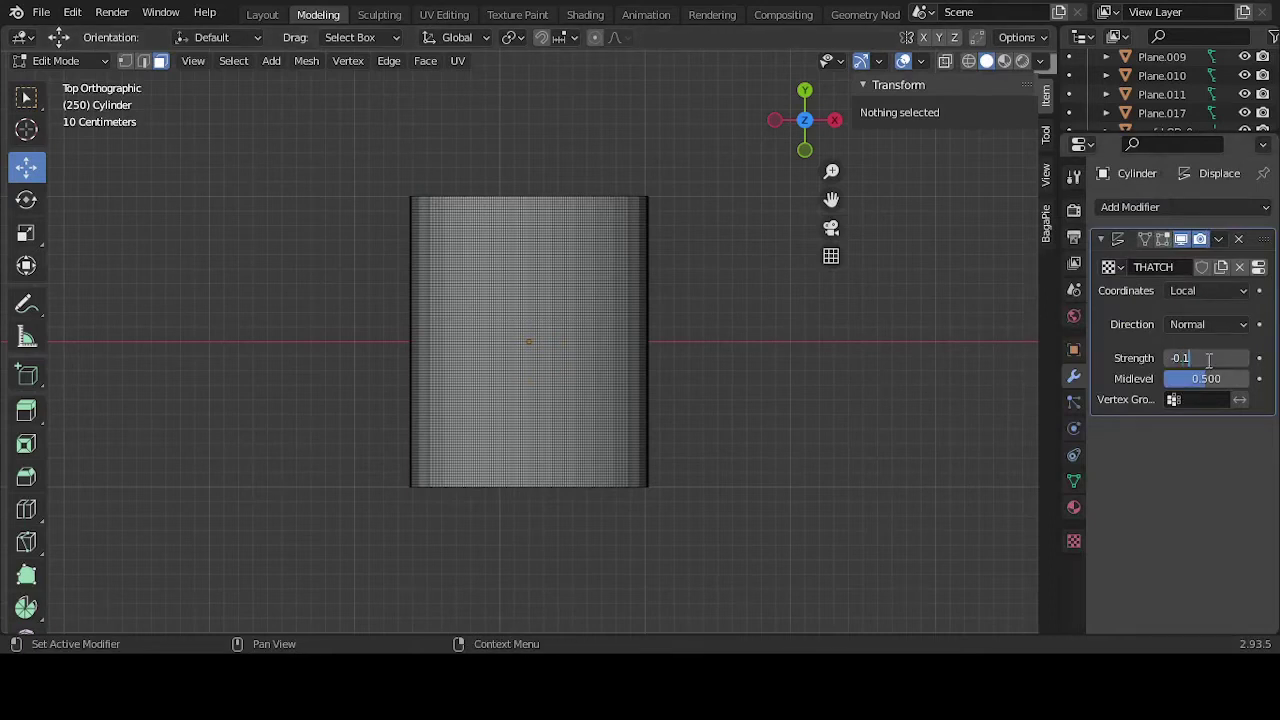
key(Return)
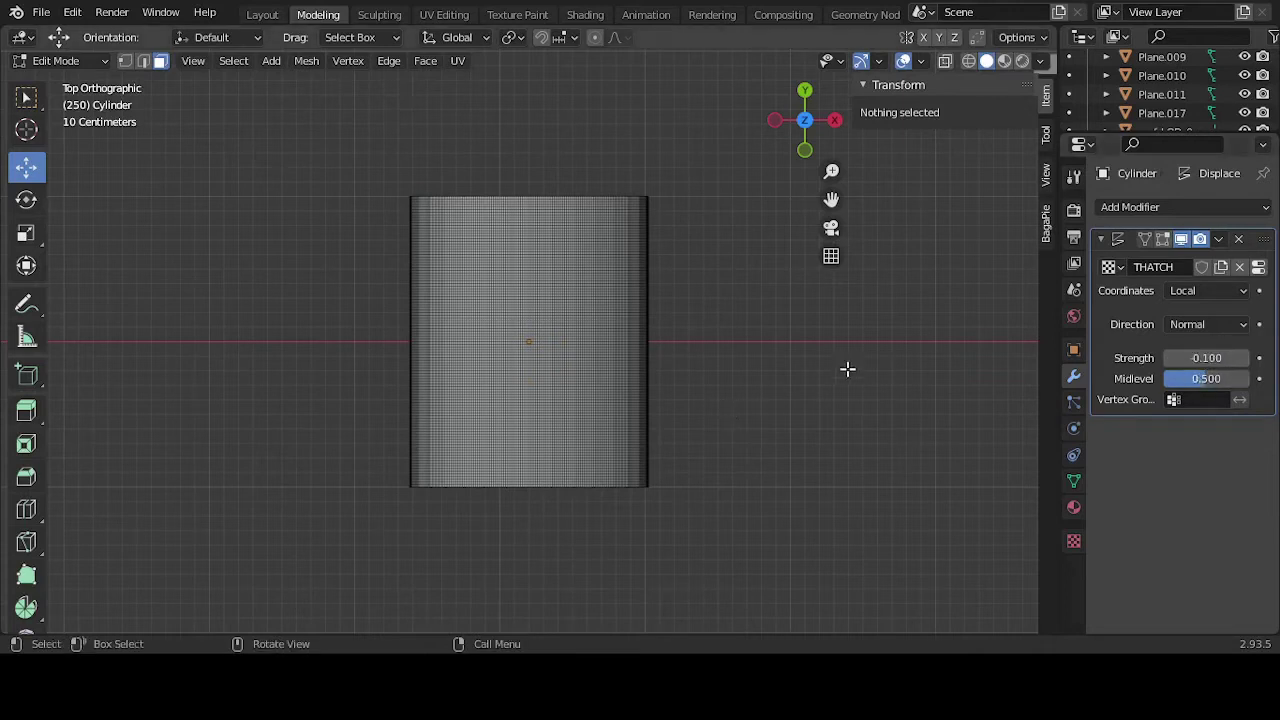
click(1219, 294)
click(1176, 372)
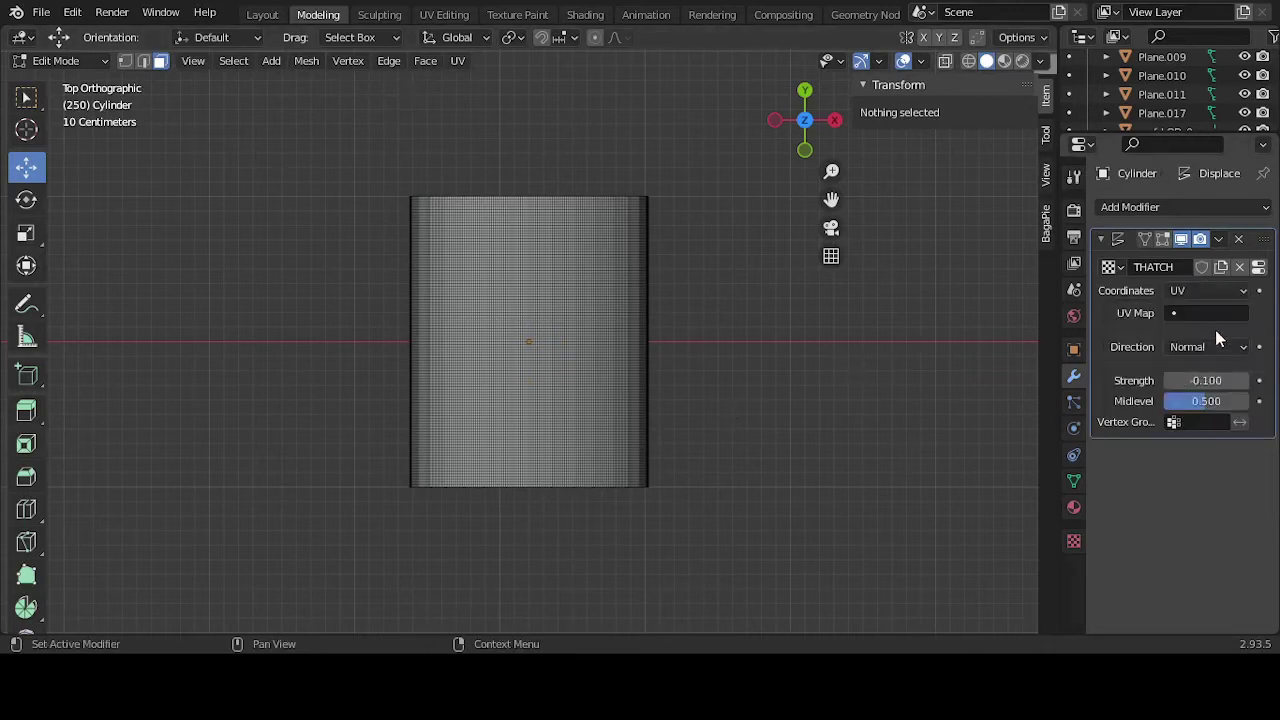
Step: Inspect the displaced thatch surface in Object Mode, remove the Displace modifier, and return to editing the half-cylinder's mesh
key(Tab)
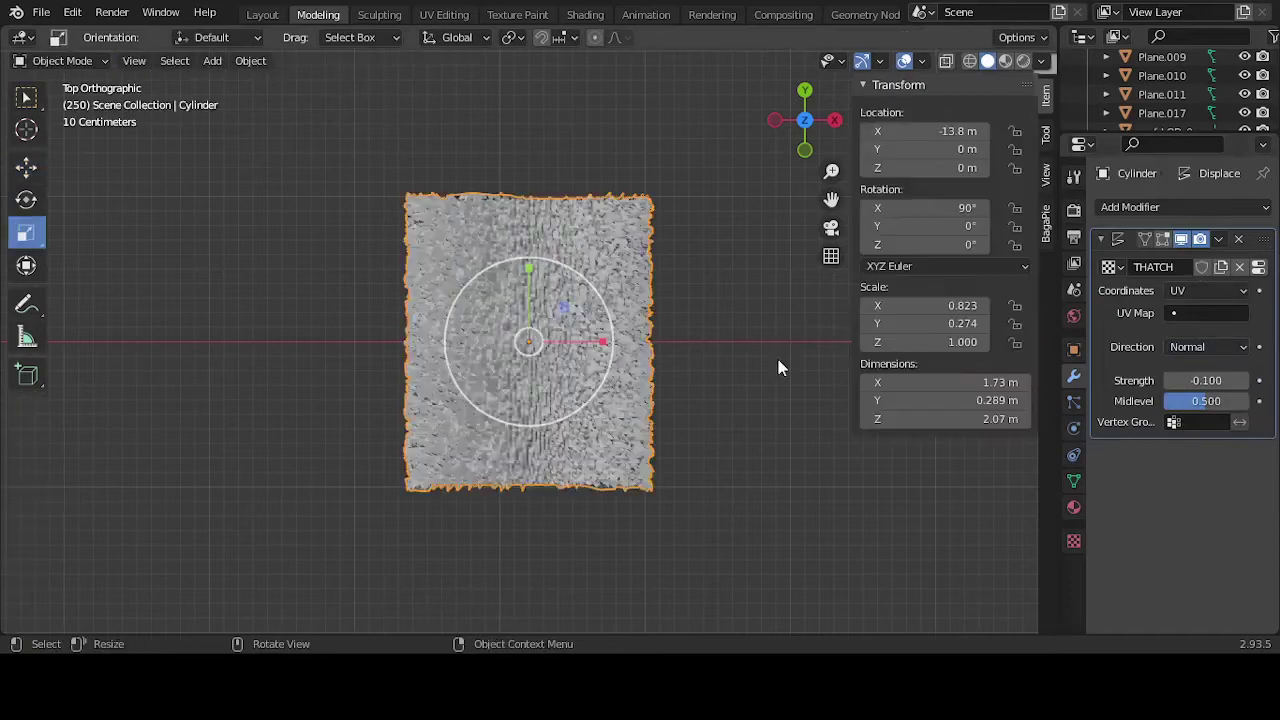
middle_drag(778, 359, 830, 257)
scroll(737, 331, up, 5)
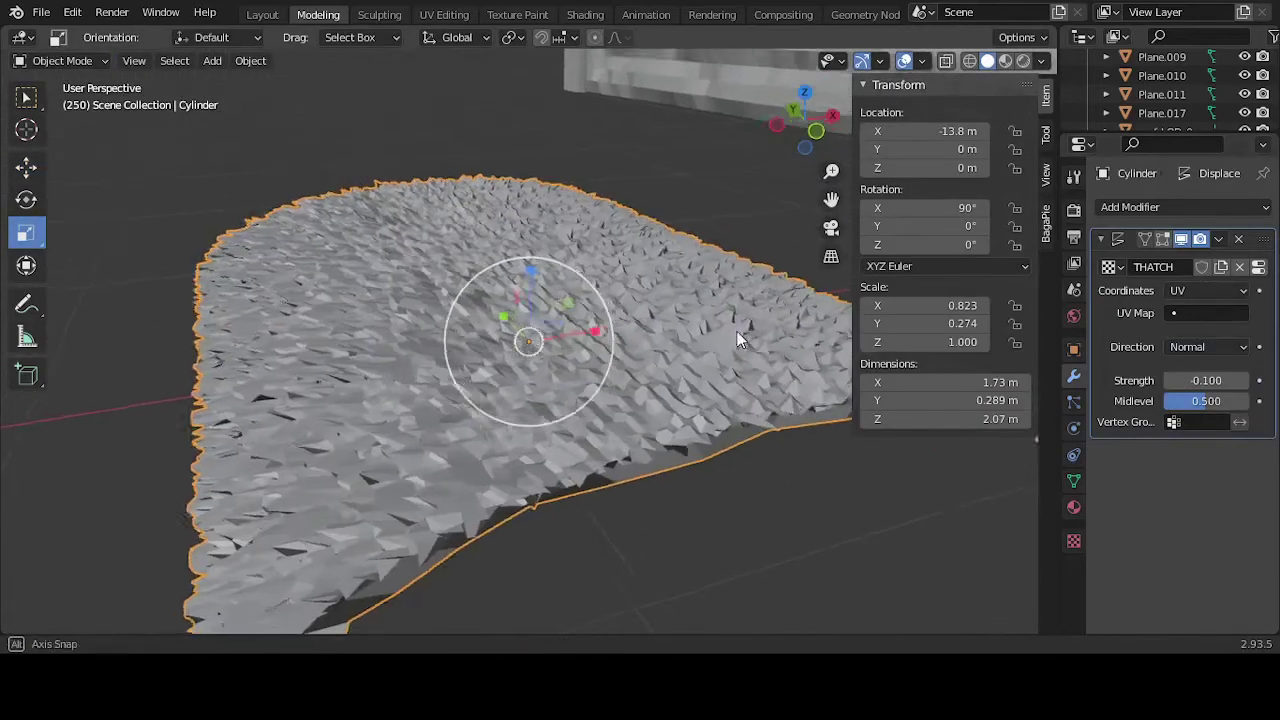
middle_drag(737, 331, 855, 306)
click(1238, 243)
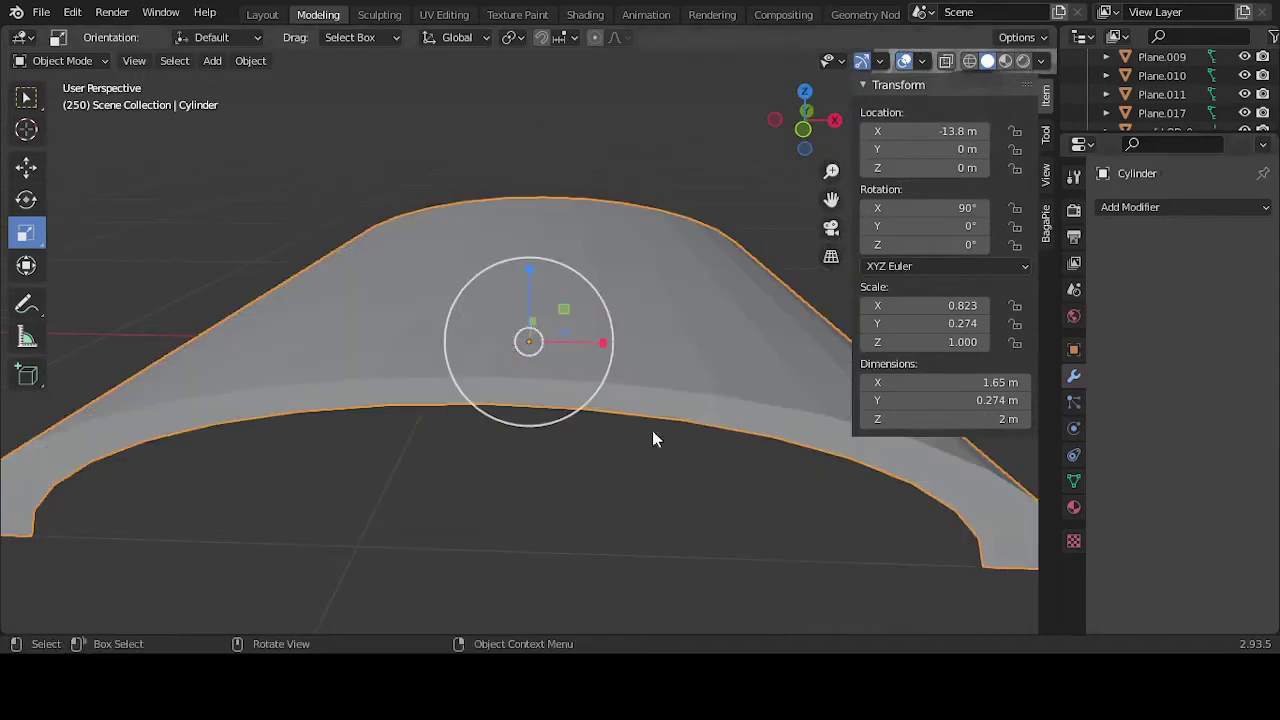
middle_drag(654, 437, 651, 486)
key(Tab)
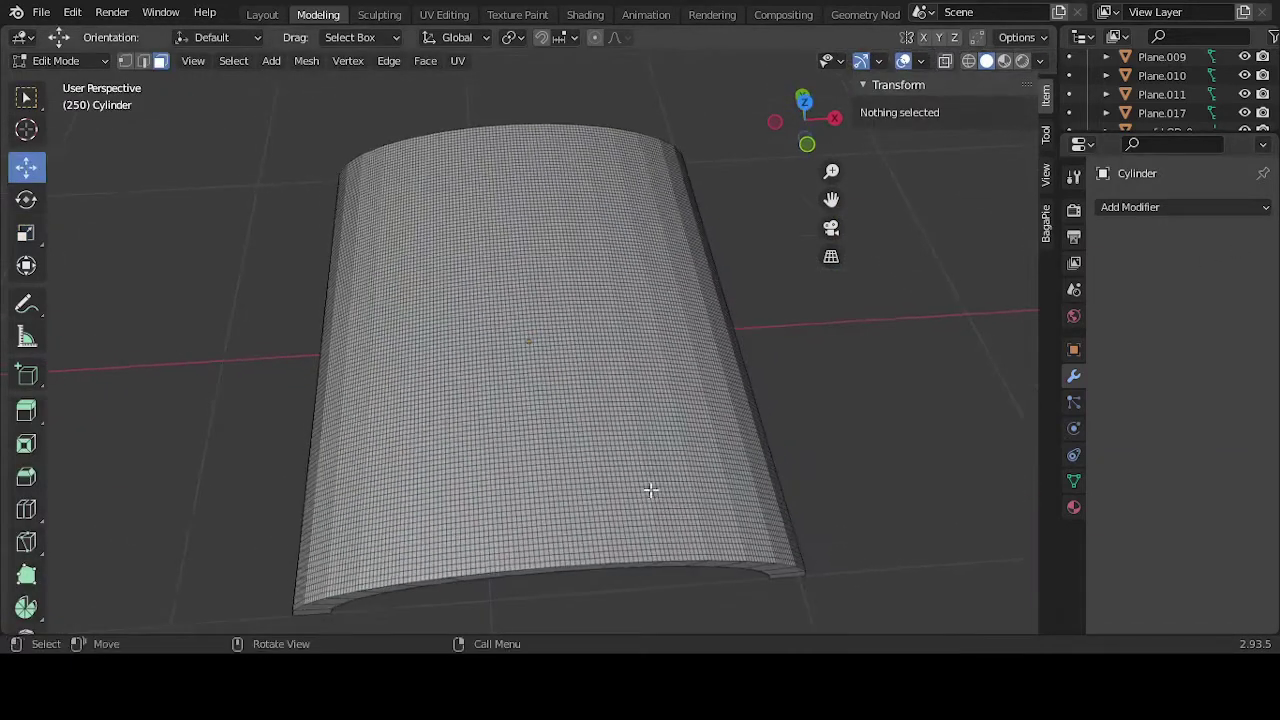
scroll(680, 471, down, 3)
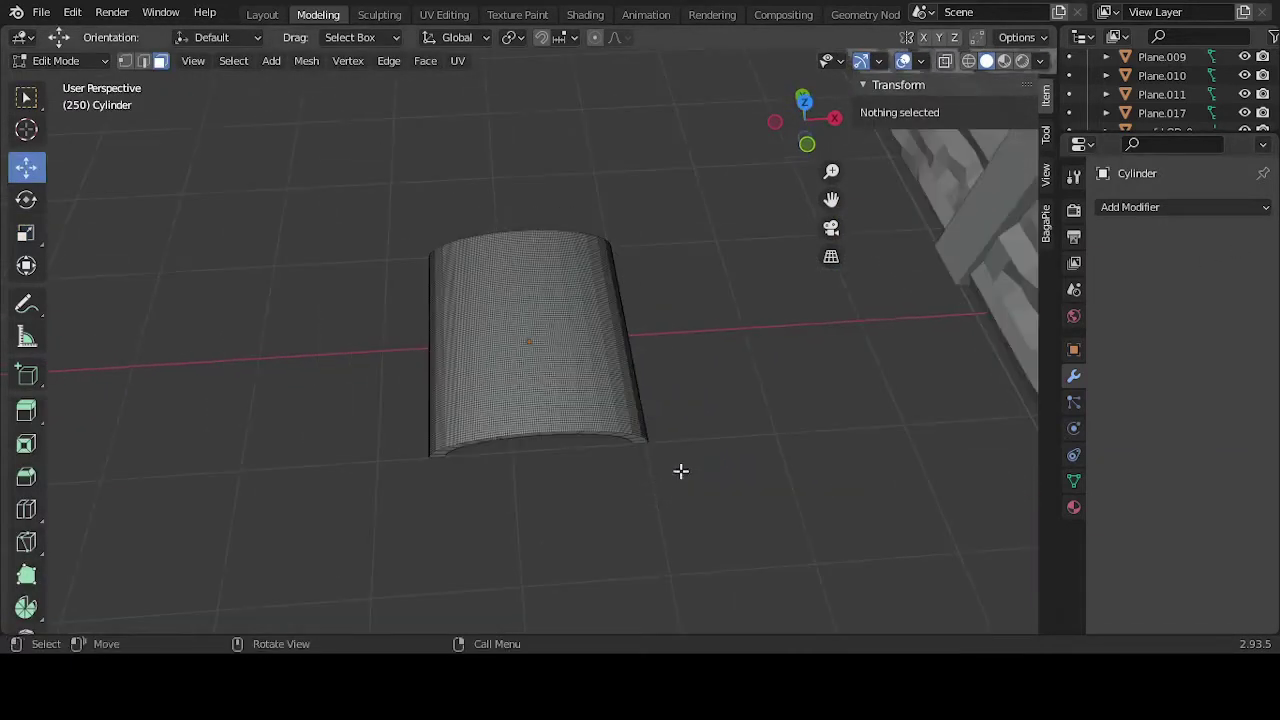
Step: Show the viewport in material preview and assign the existing houserooftxt material to the half-cylinder
click(1003, 61)
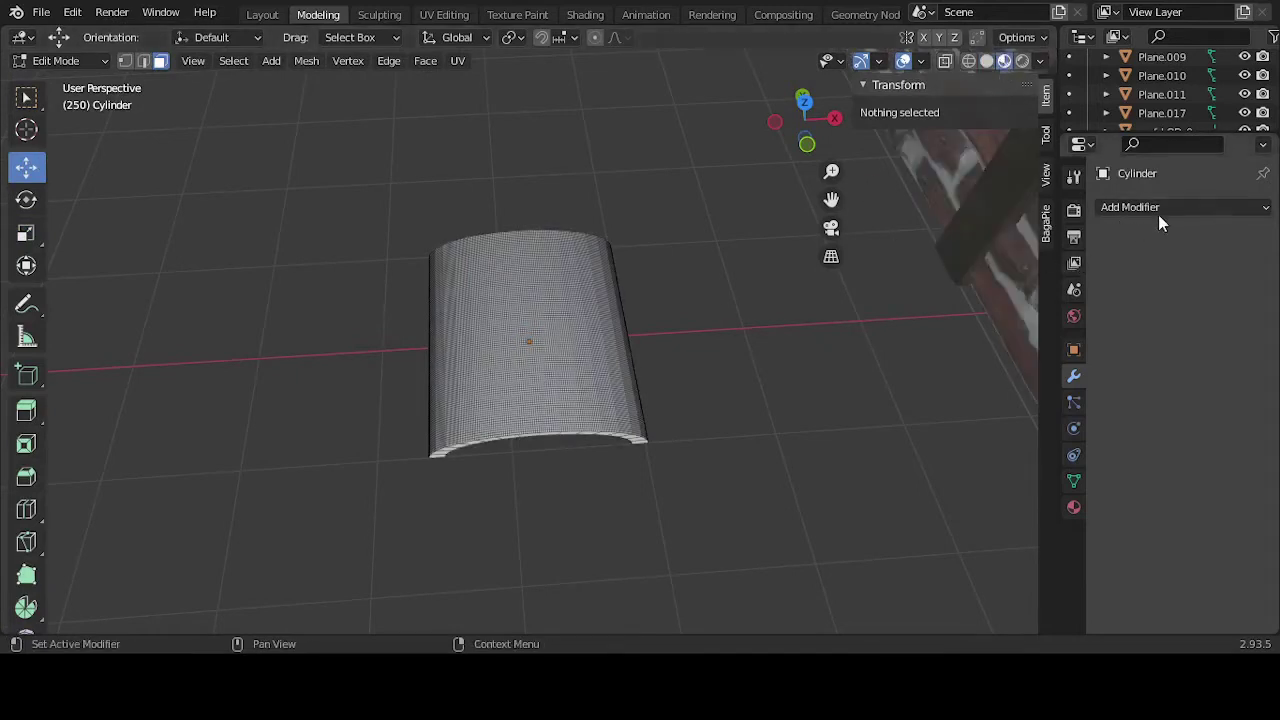
click(1073, 507)
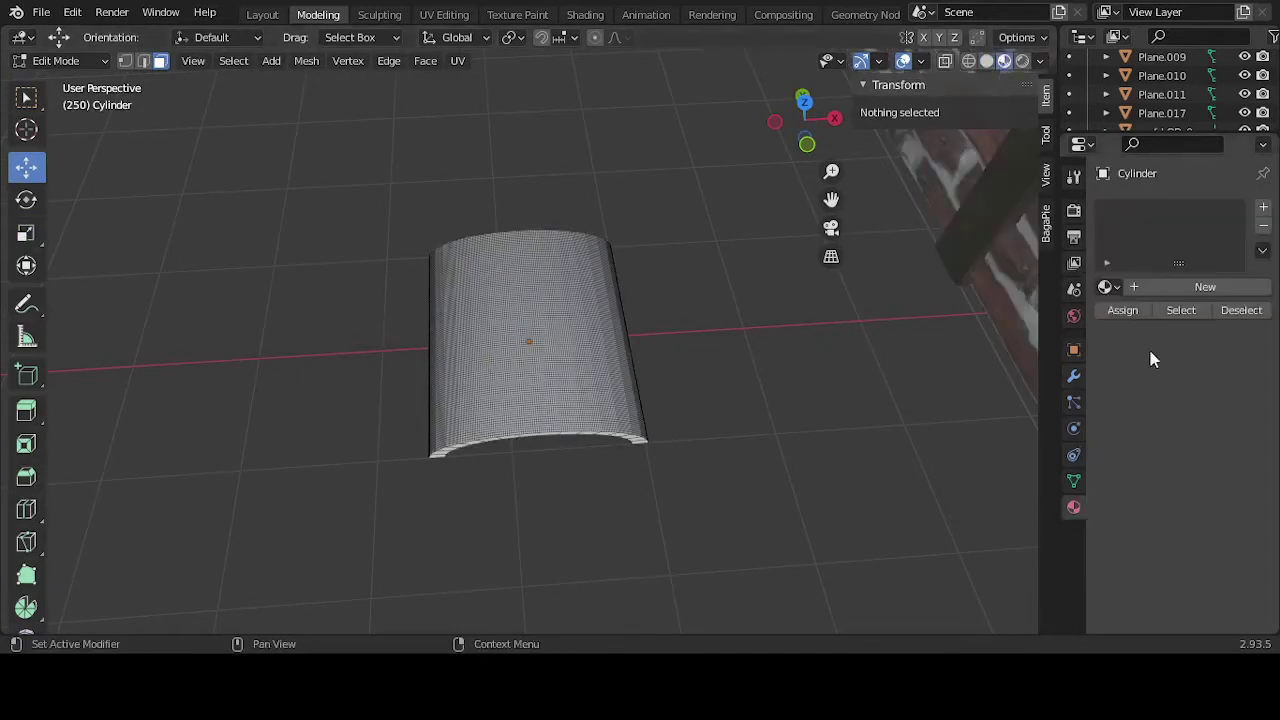
click(1107, 287)
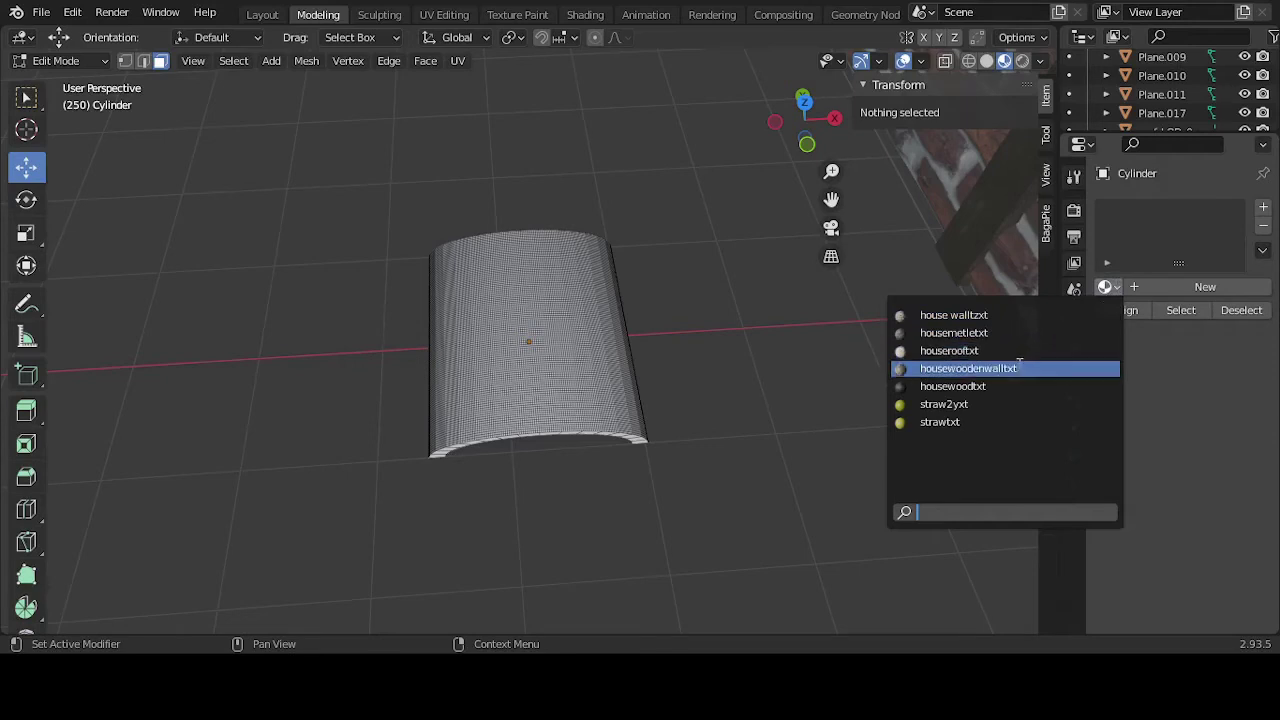
key(Up)
key(Up)
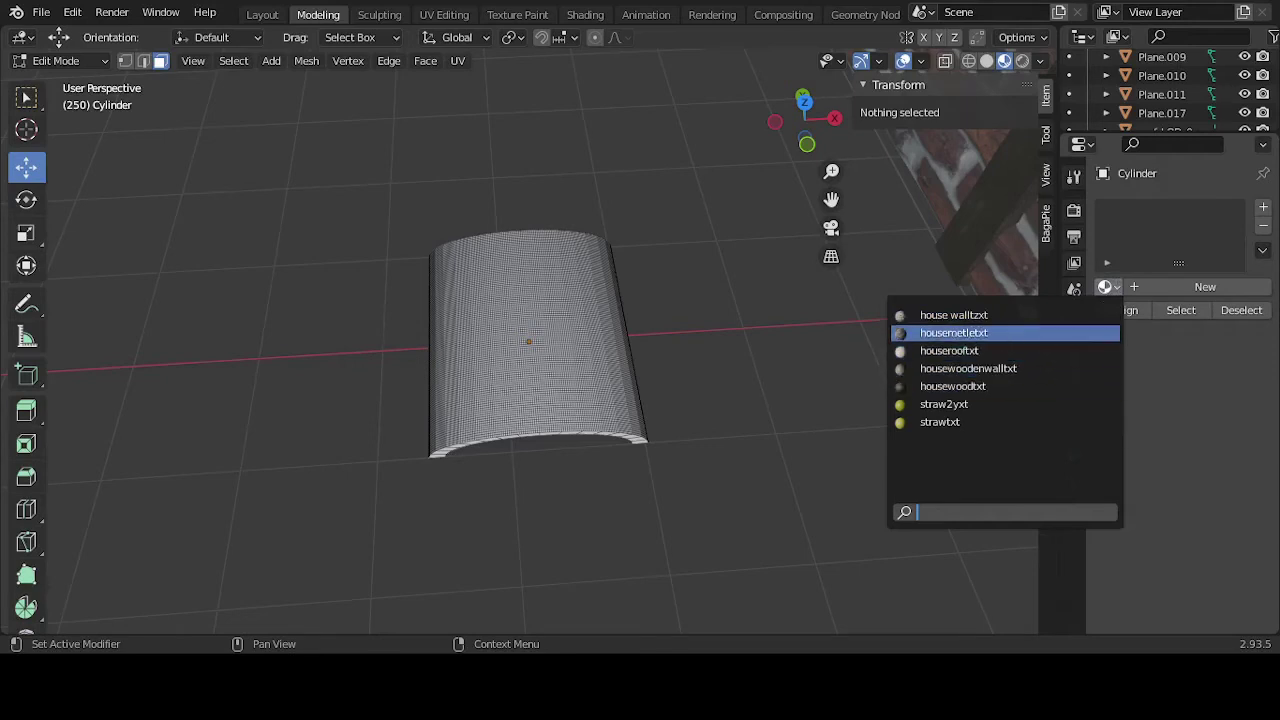
key(Down)
key(Down)
key(Down)
key(Up)
key(Up)
key(Up)
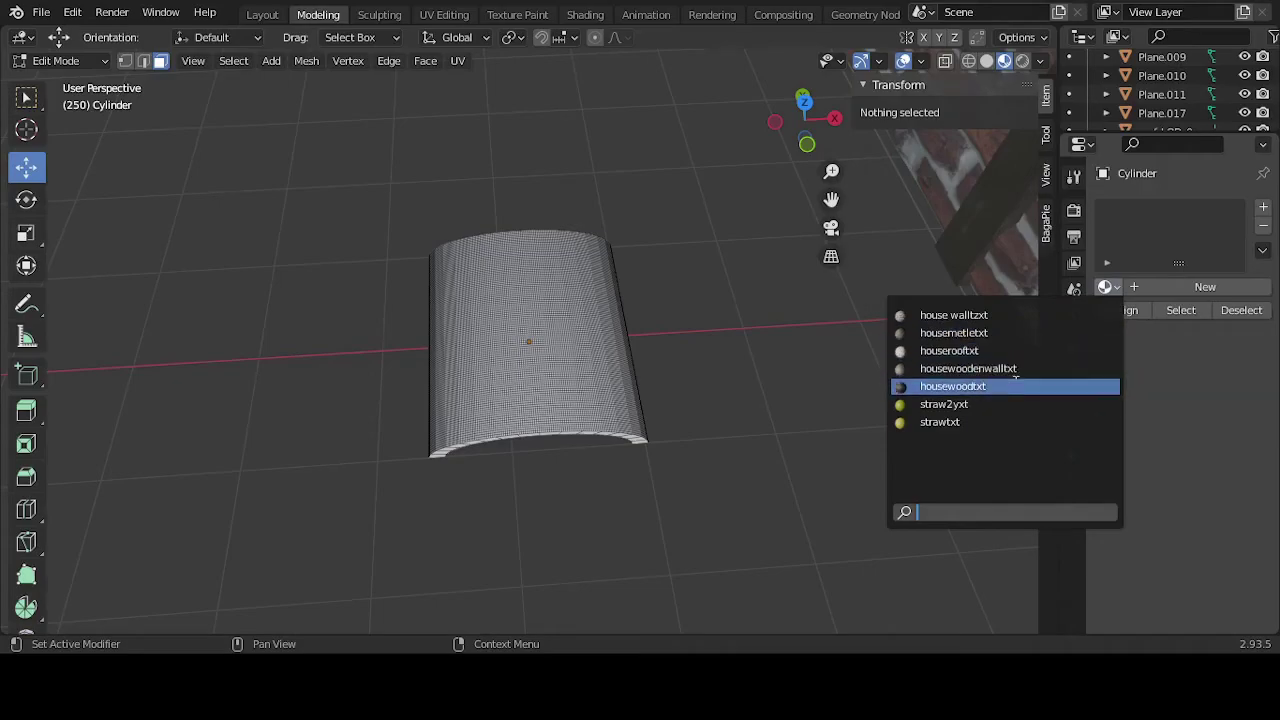
click(1008, 356)
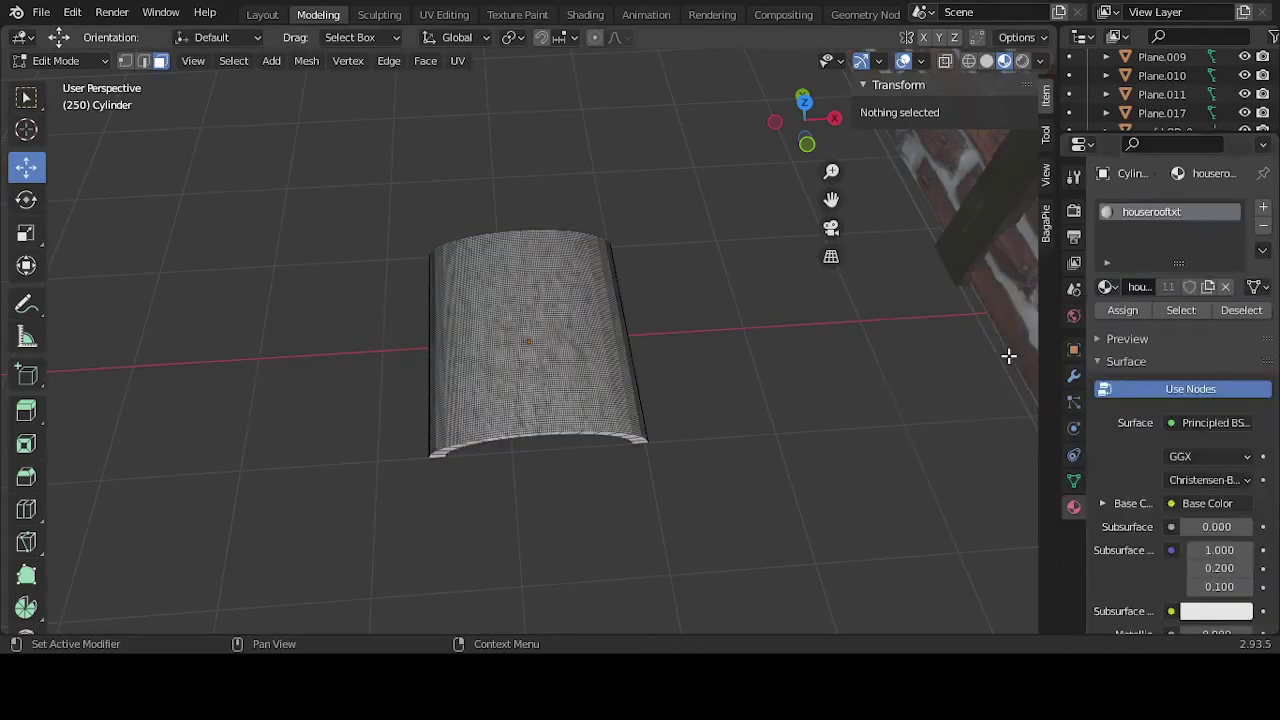
Step: Return to Object Mode and rotate the half-cylinder 180° about the global Z axis
scroll(694, 372, up, 5)
middle_drag(694, 372, 596, 388)
key(Tab)
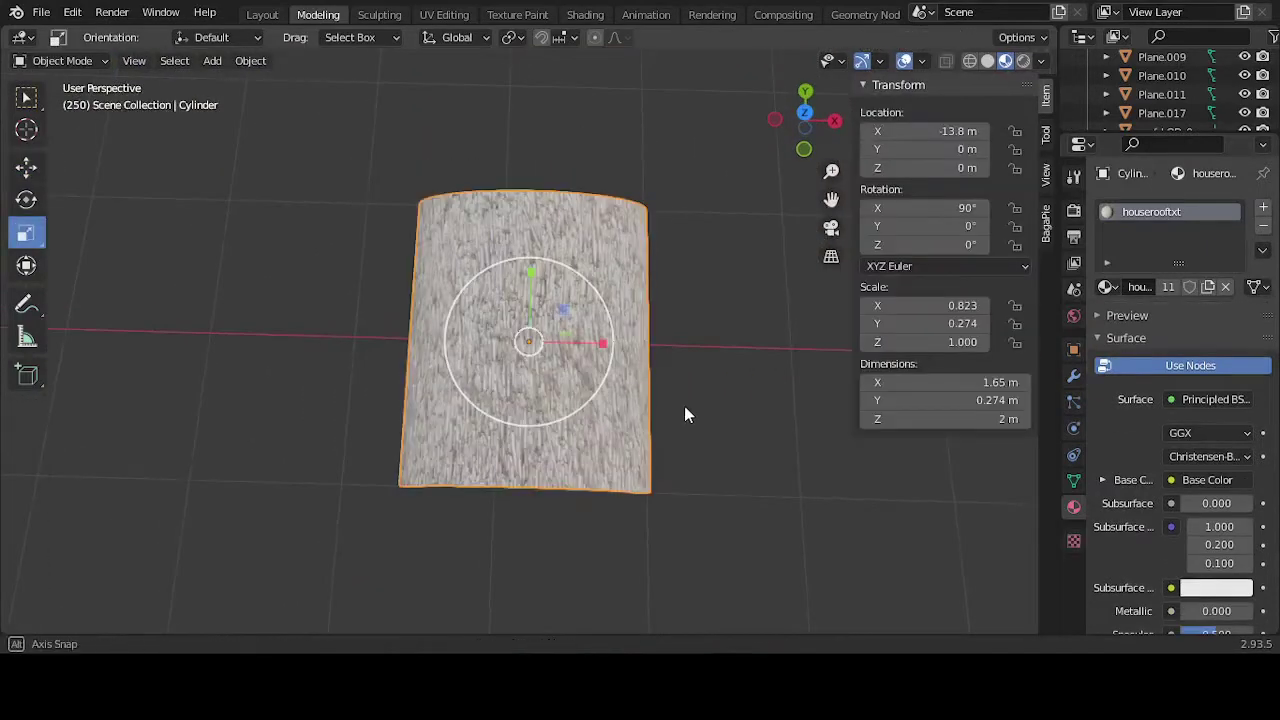
scroll(594, 413, up, 2)
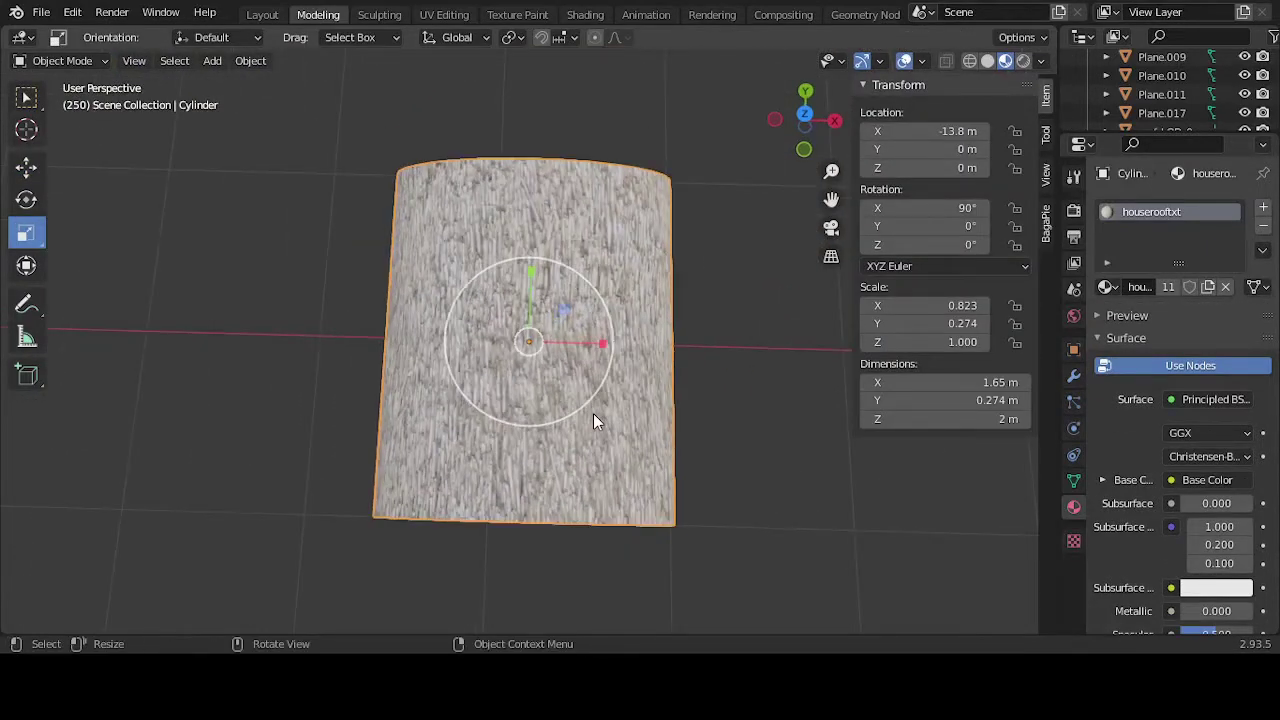
click(26, 170)
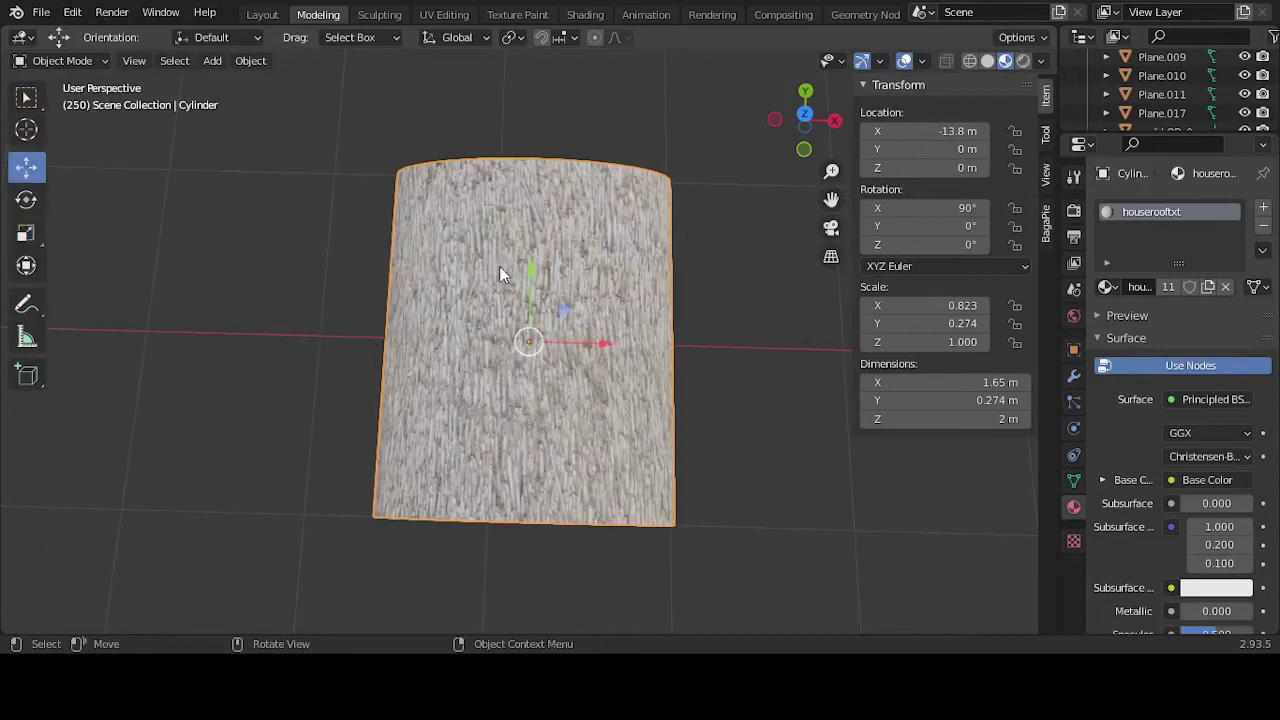
key(Tab)
key(Tab)
key(r)
text(z)
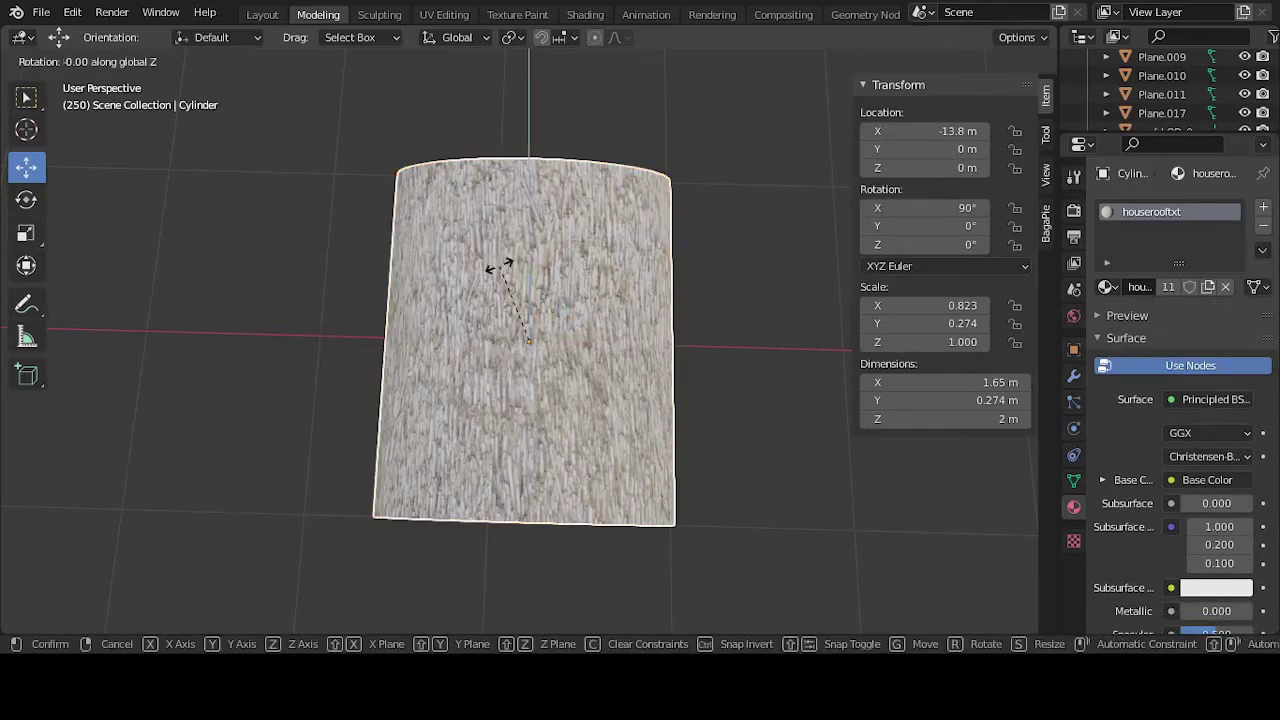
text(180)
key(Return)
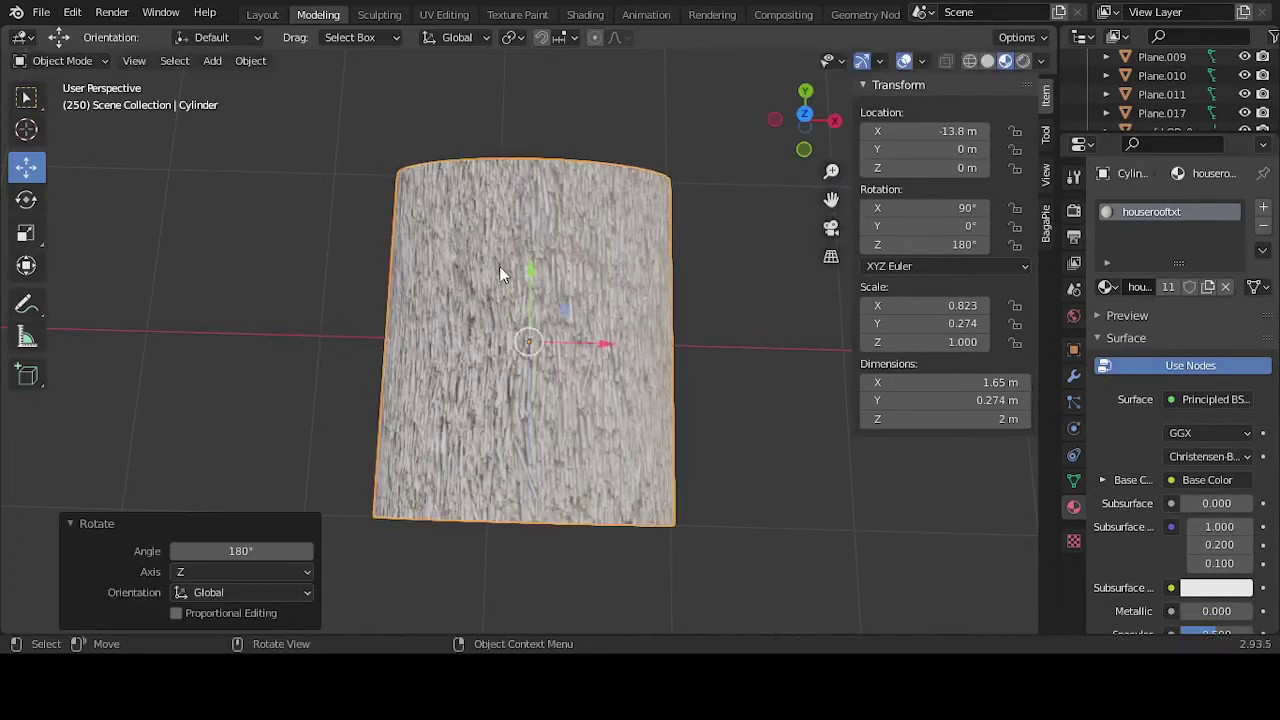
Step: Move the half-cylinder about 13 m along X and raise it about 8.97 m in Z, up to the house roof
middle_drag(484, 287, 594, 203)
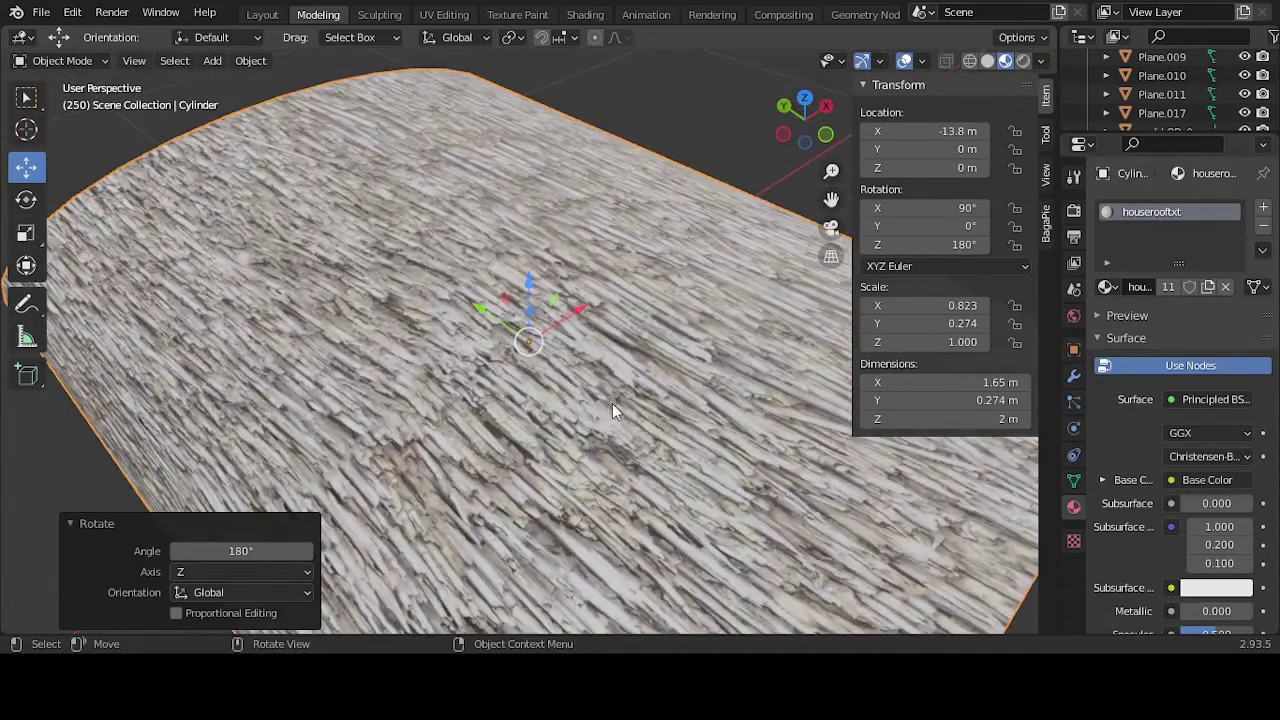
scroll(590, 400, down, 8)
middle_drag(733, 455, 561, 361)
scroll(551, 354, down, 6)
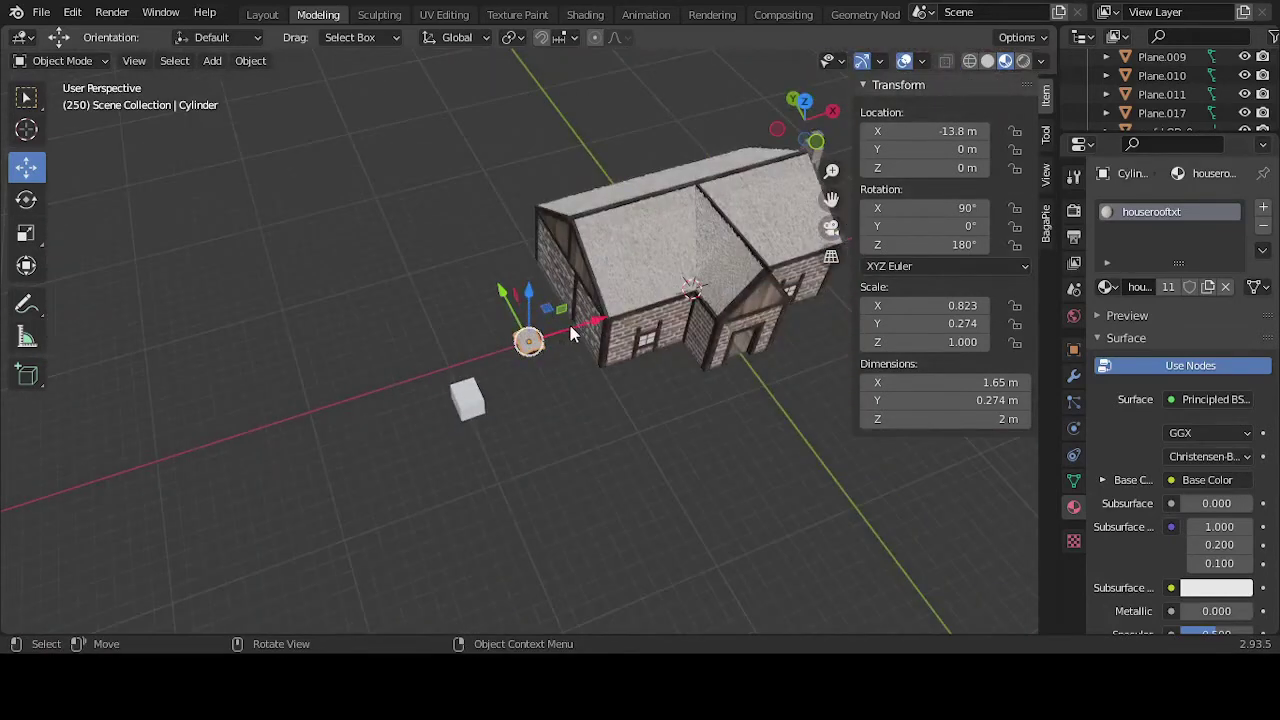
drag(571, 334, 735, 303)
key(g)
key(z)
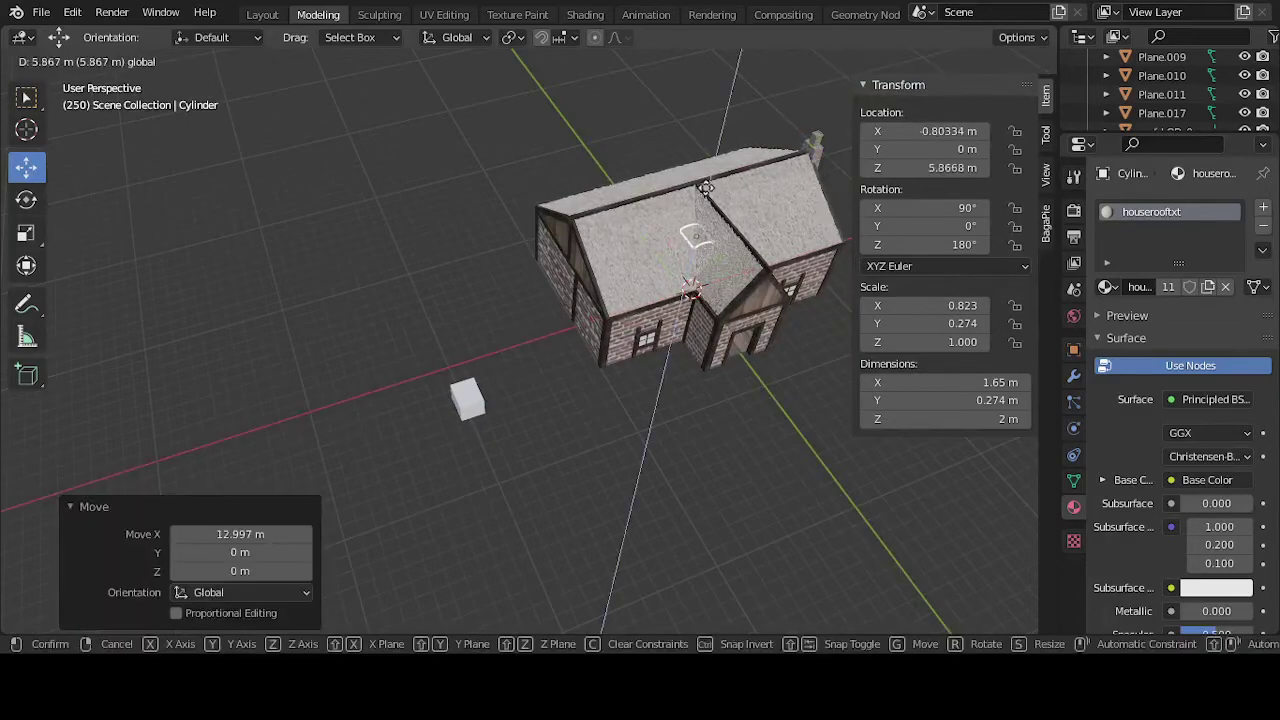
click(703, 155)
Step: In top view, shift the half-cylinder about -0.5 m along X, beside the front gable's ridge beam
key(KP_7)
key(KP_Decimal)
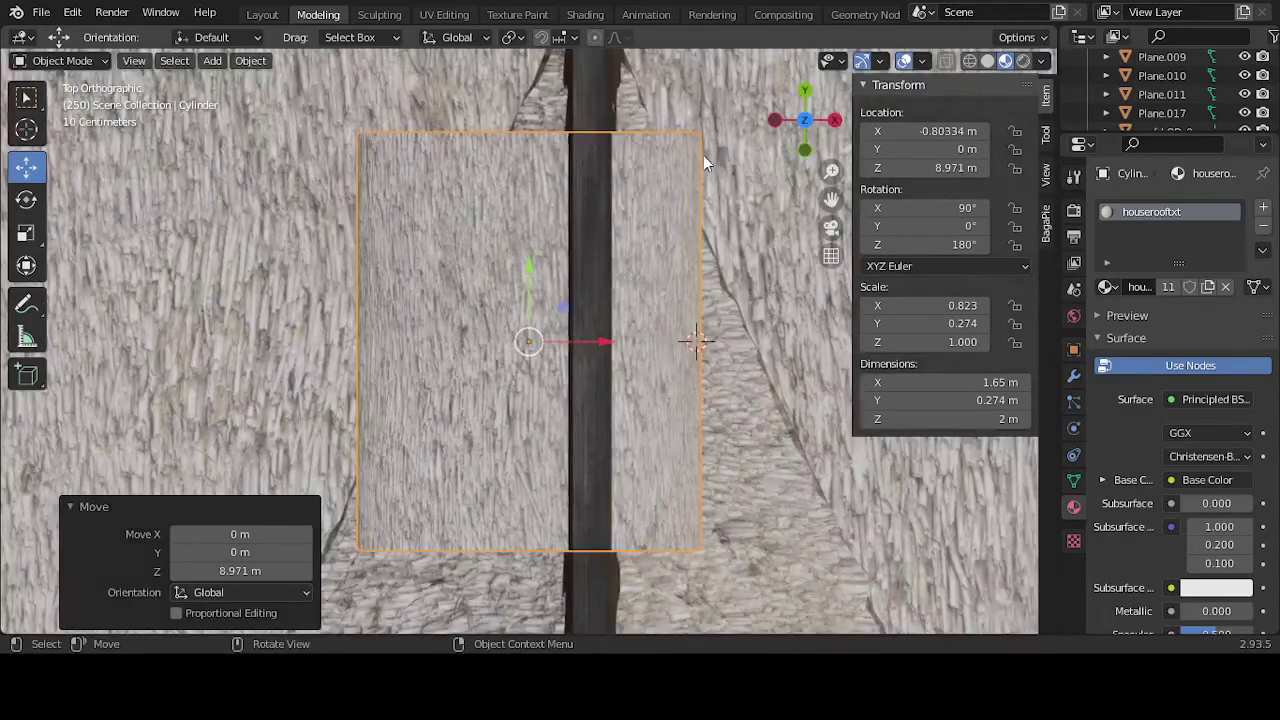
scroll(656, 308, down, 3)
key(g)
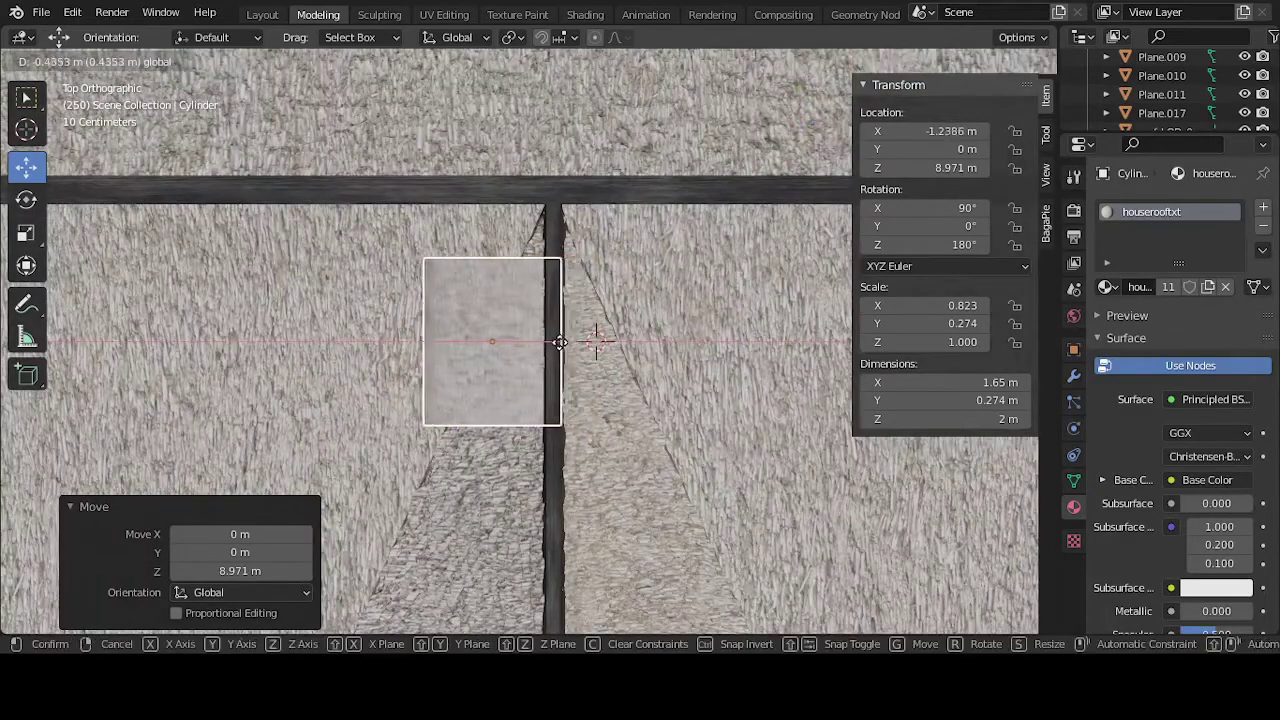
click(455, 336)
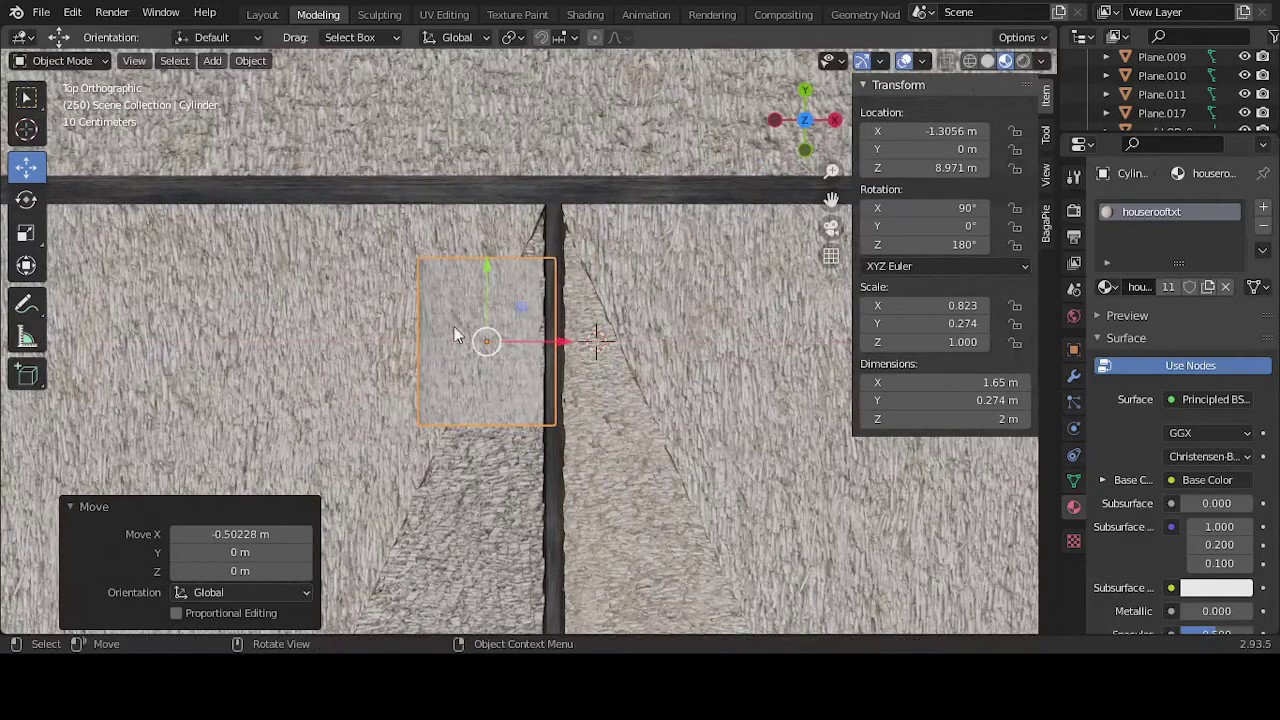
Step: Rotate the half-cylinder to about 141° around Z and move it about 0.27 m in X and 0.79 m in Y
click(27, 201)
drag(537, 300, 509, 276)
key(shift+space)
key(g)
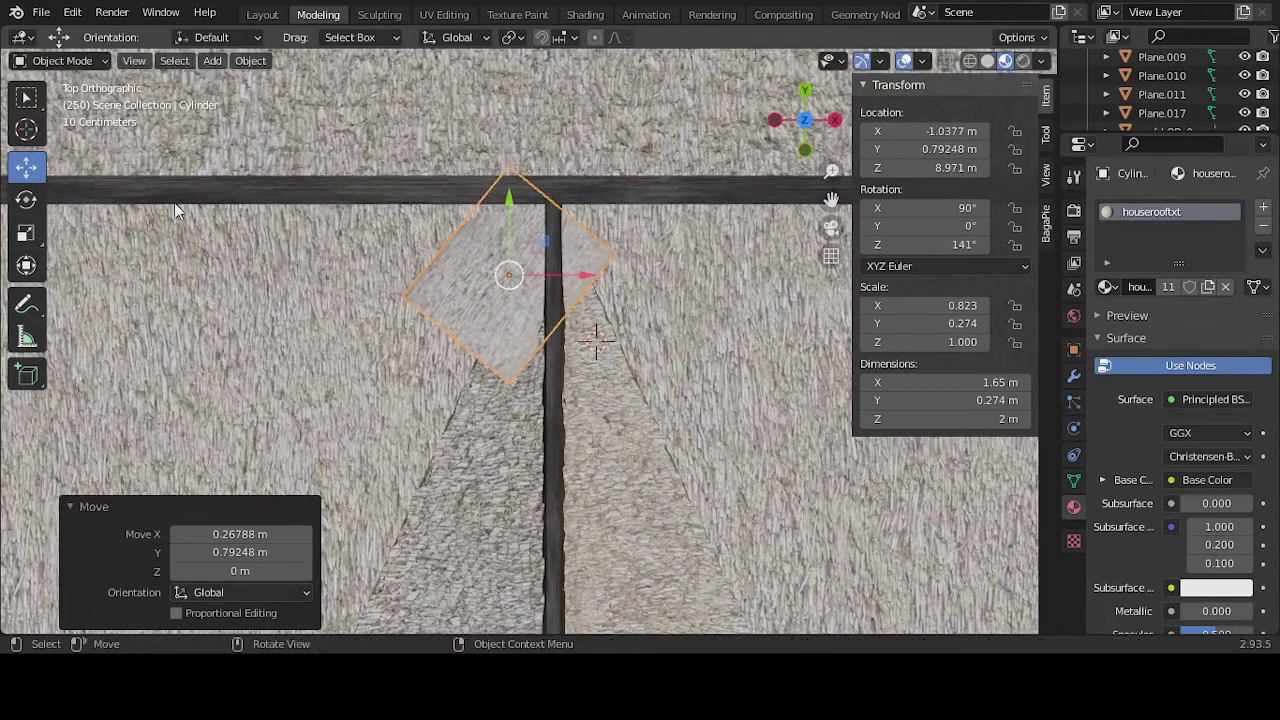
Step: Scale the half-cylinder down to about 0.98 m by 1.41 m and move it closer to the junction of the two ridge beams
click(27, 232)
drag(586, 276, 510, 272)
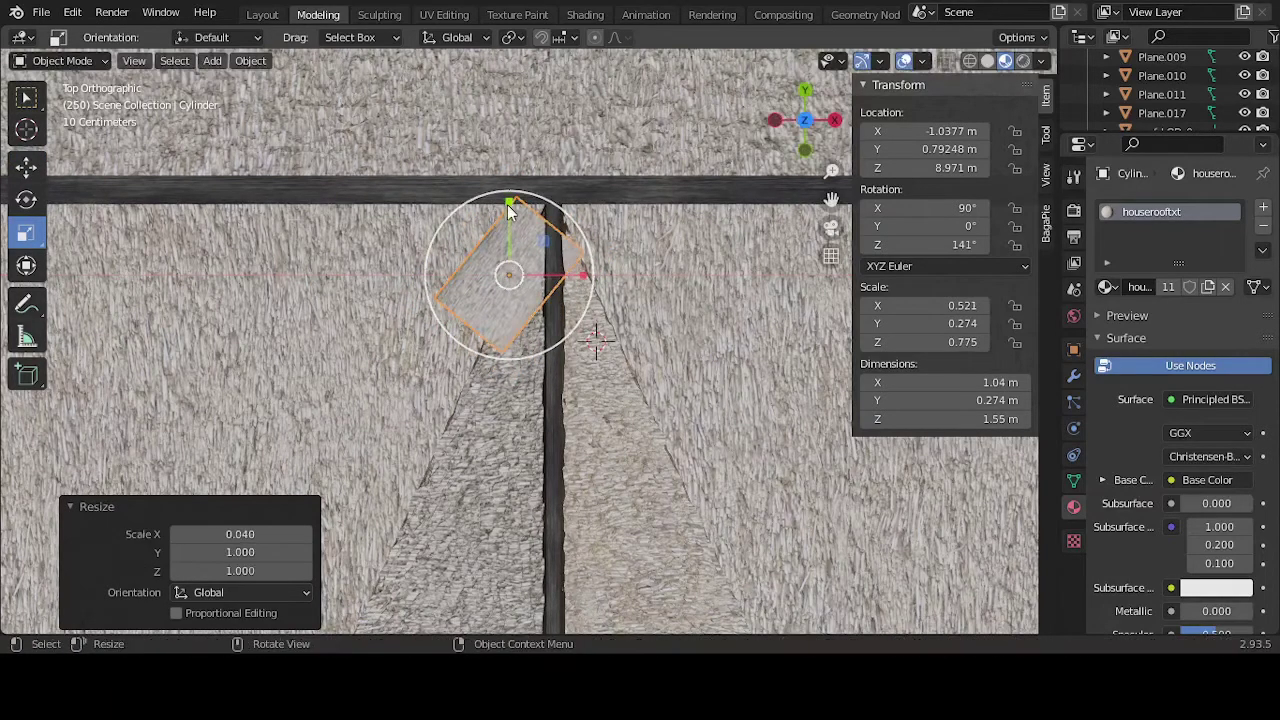
drag(510, 212, 509, 223)
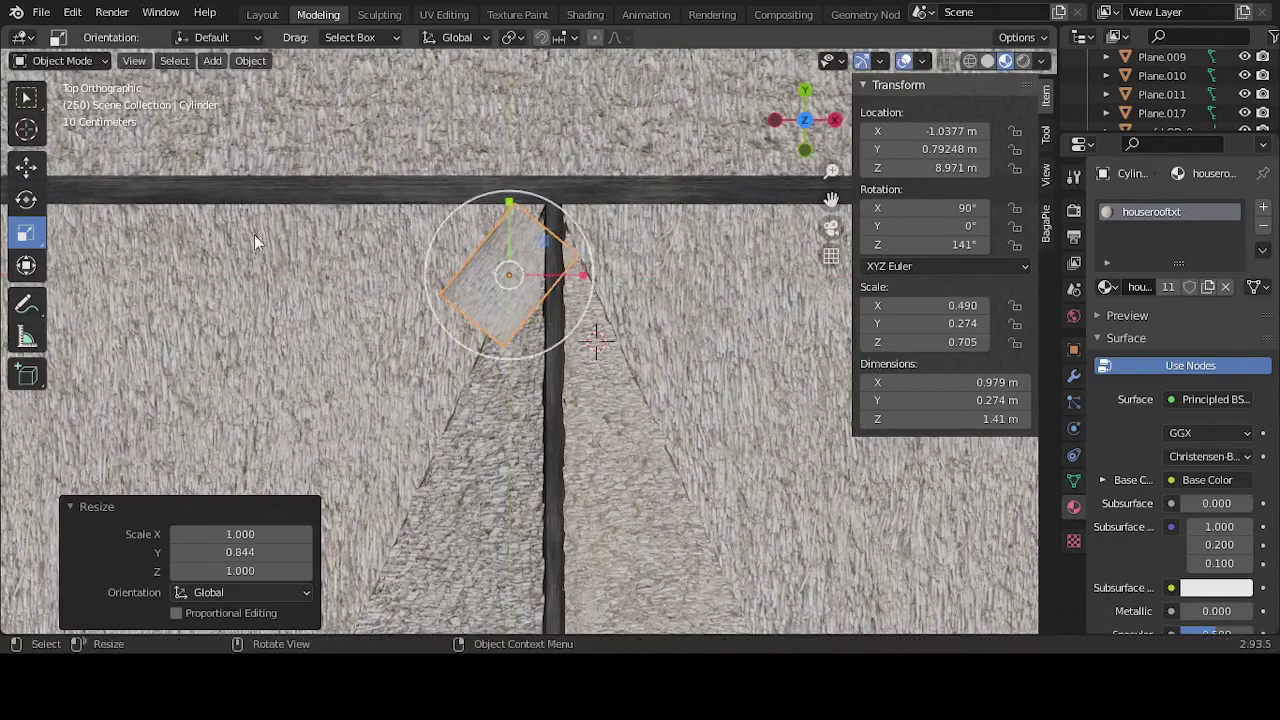
click(27, 170)
drag(509, 274, 517, 253)
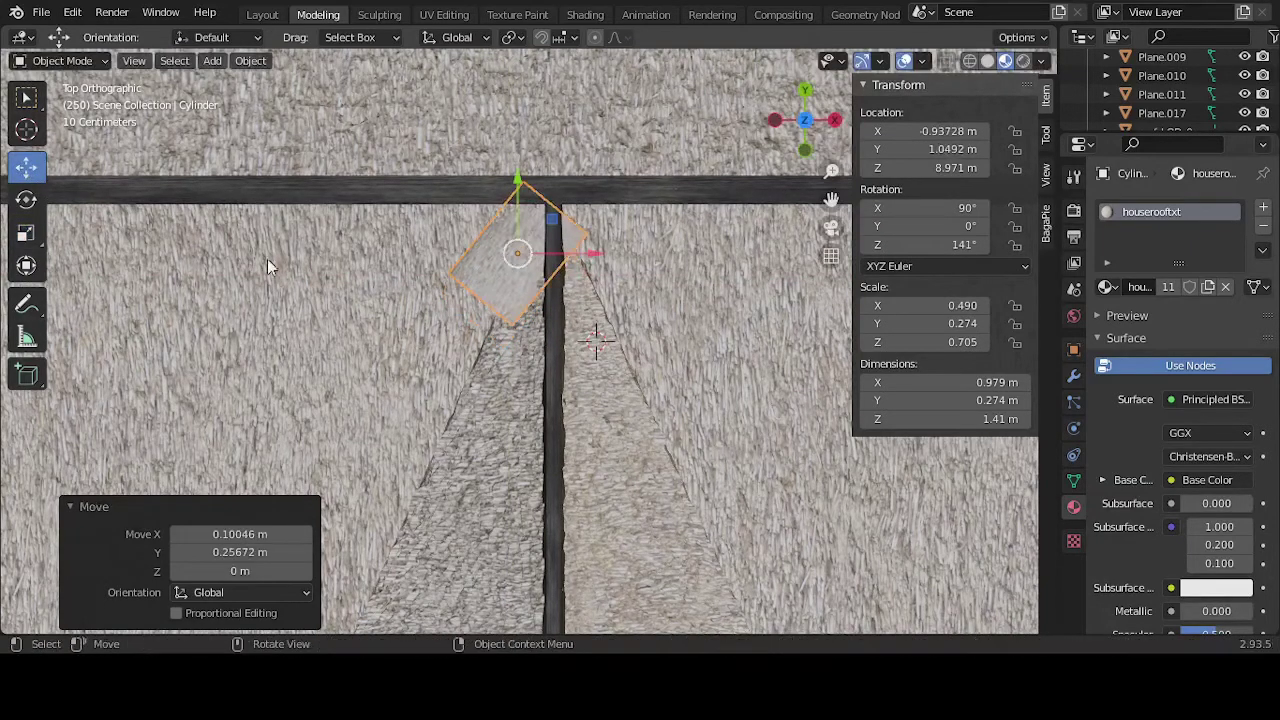
Step: Rotate the half-cylinder about 11.5° around Z to follow the roof valley and scale it to about 0.4 along X
click(27, 200)
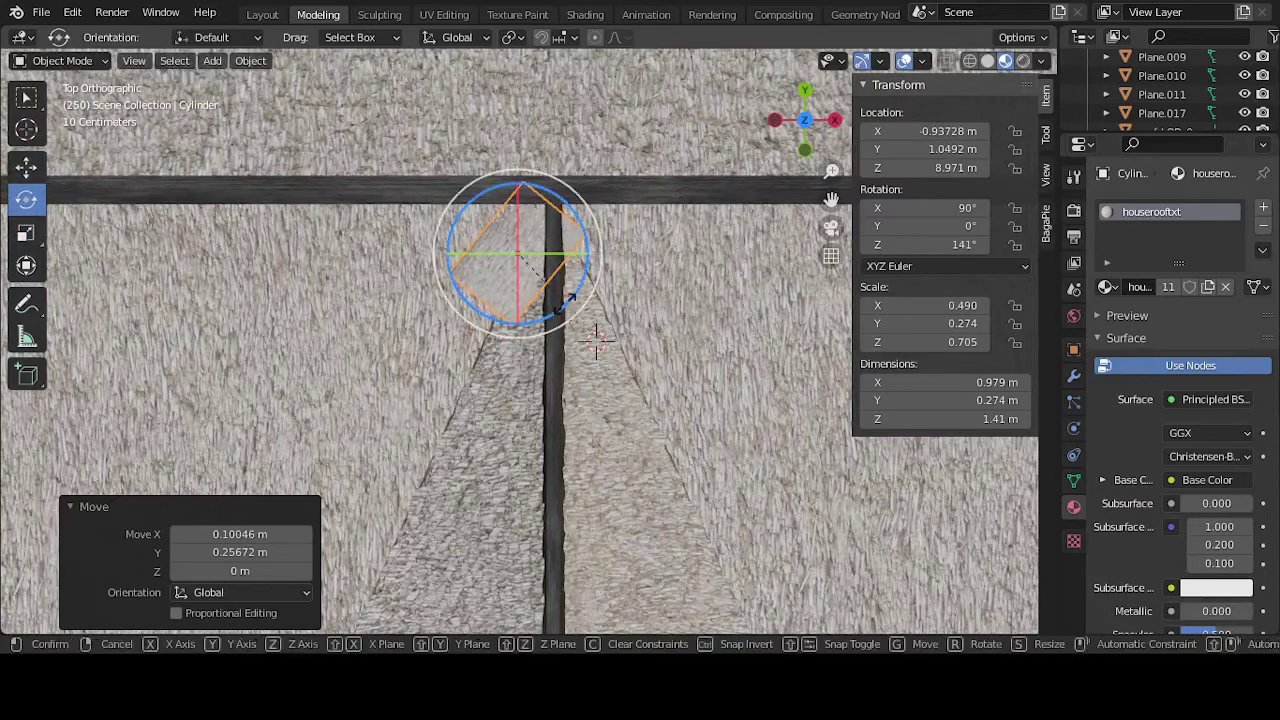
drag(568, 306, 580, 297)
click(36, 234)
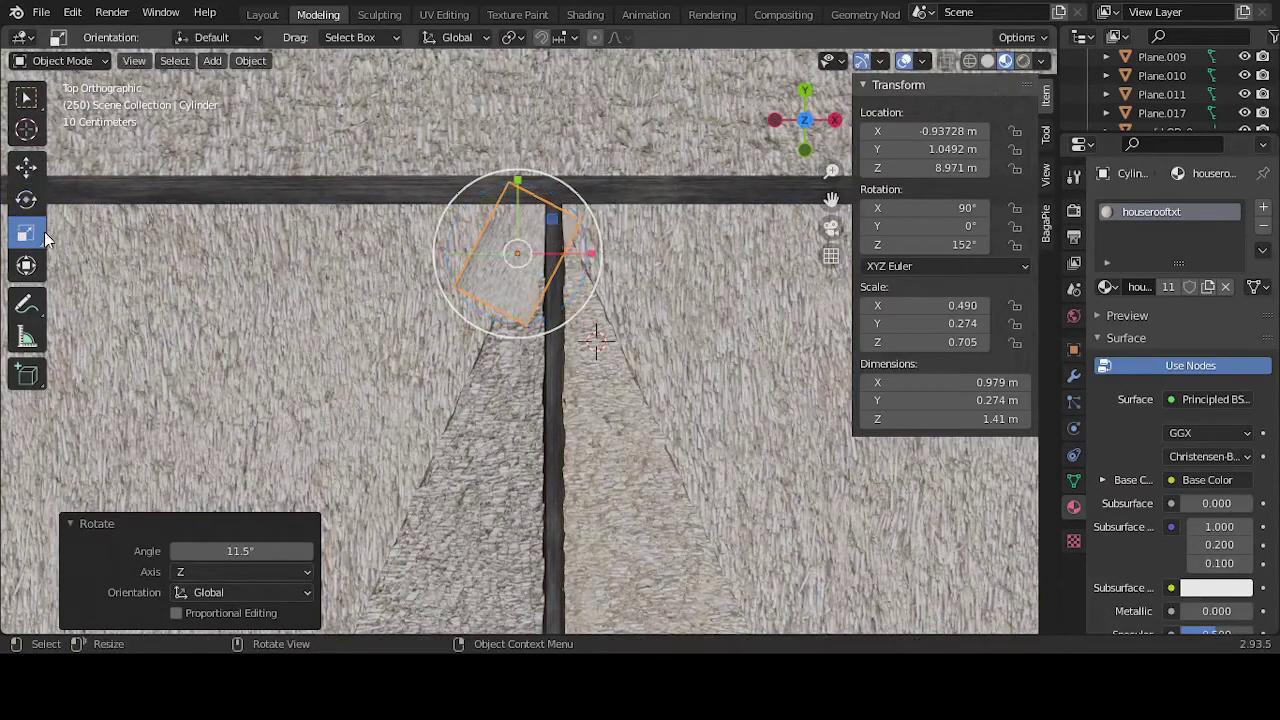
drag(592, 262, 545, 253)
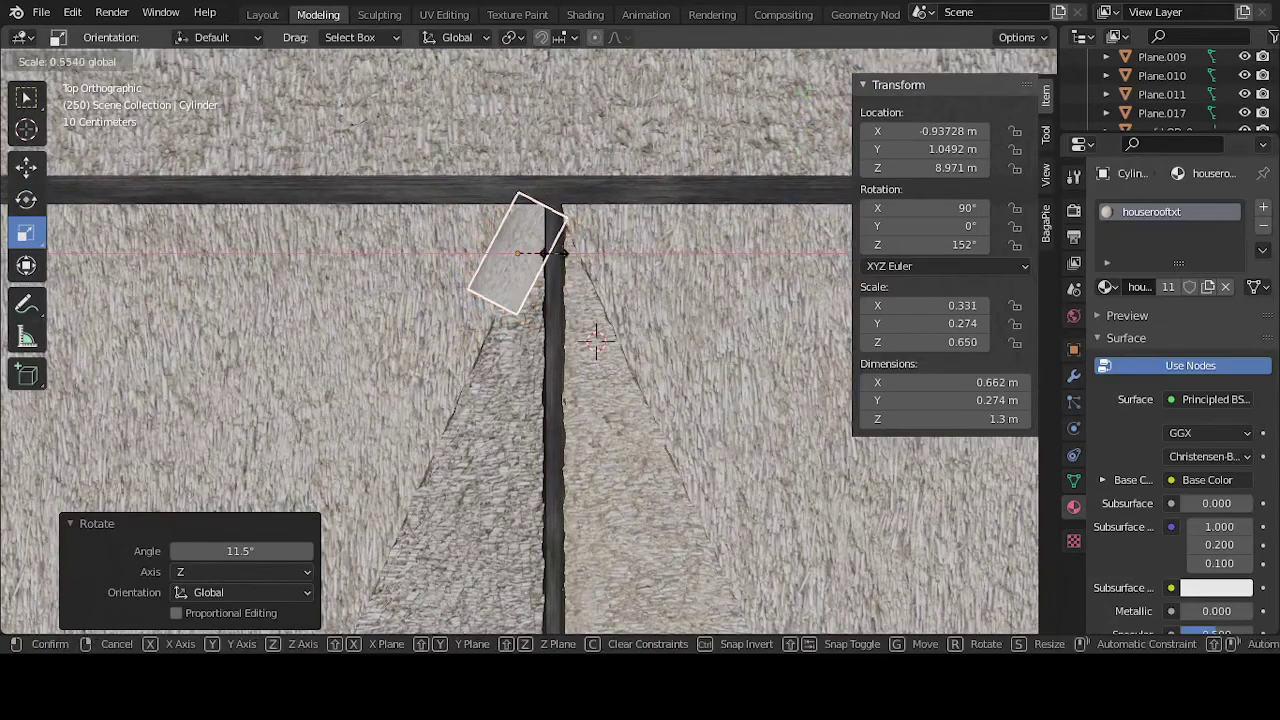
drag(596, 340, 598, 334)
Step: Check the half-cylinder's fit on the roof from perspective, top and right views, and show the scene in wireframe
middle_drag(594, 329, 583, 392)
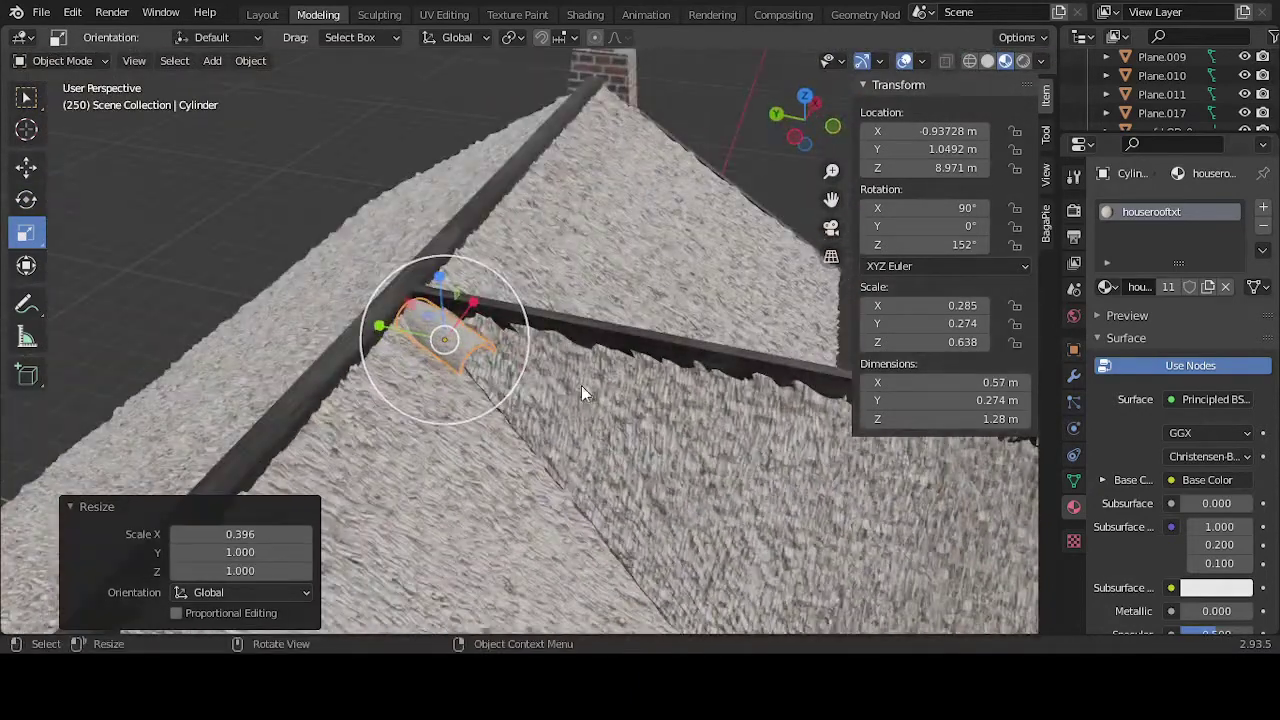
key(KP_7)
scroll(574, 376, up, 4)
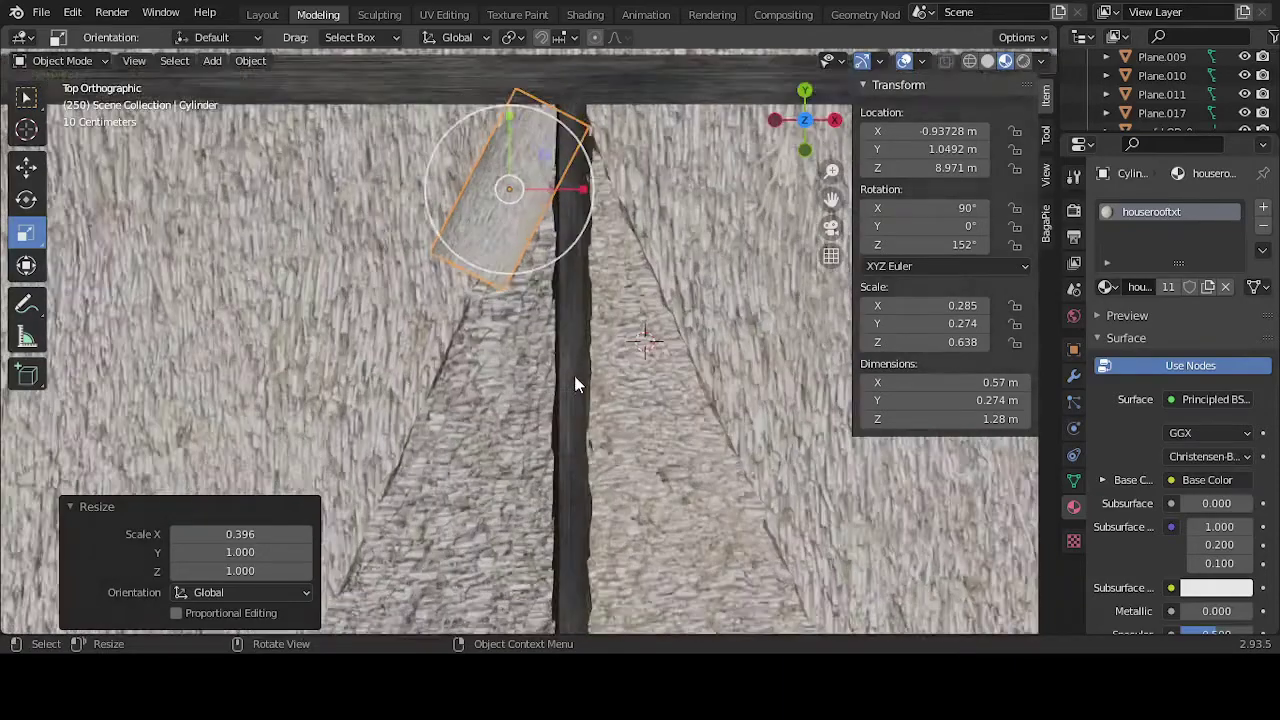
key(KP_3)
shift+middle_drag(583, 375, 510, 372)
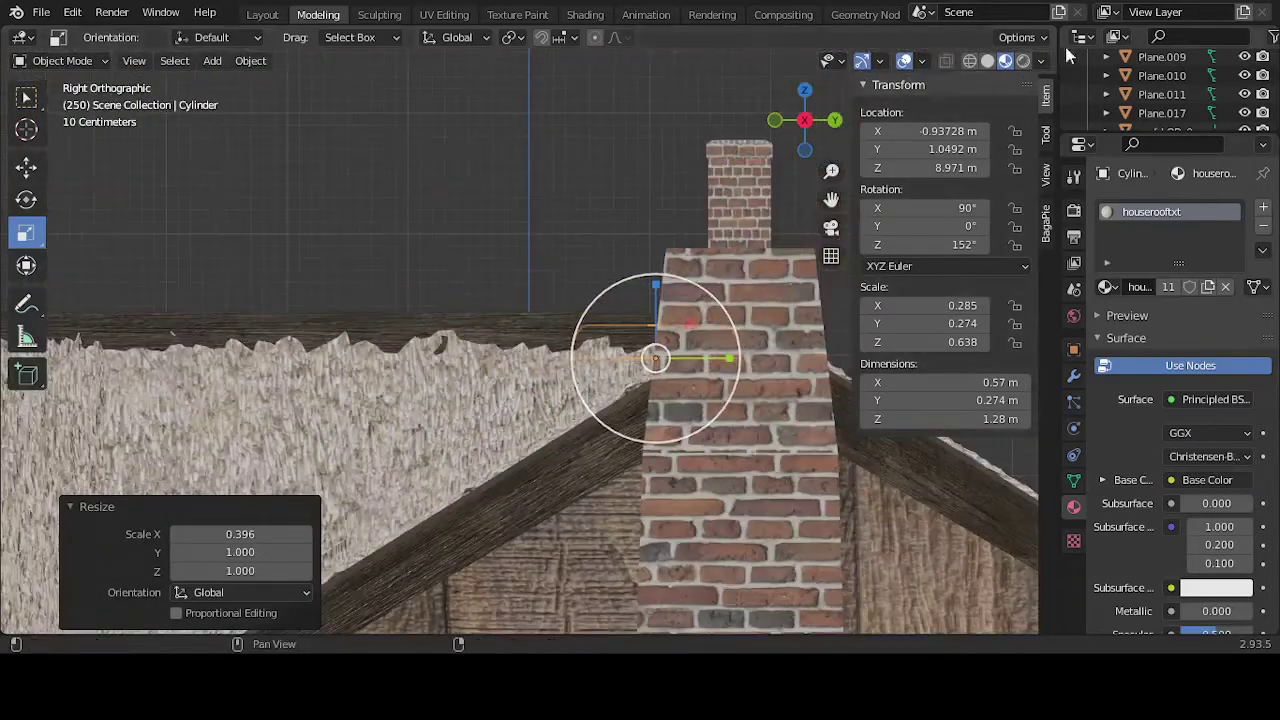
click(971, 61)
Step: Try box-selecting the half-cylinder's vertices in Edit Mode, then clear the selection
middle_drag(509, 234, 634, 329)
key(Tab)
middle_drag(555, 321, 406, 411)
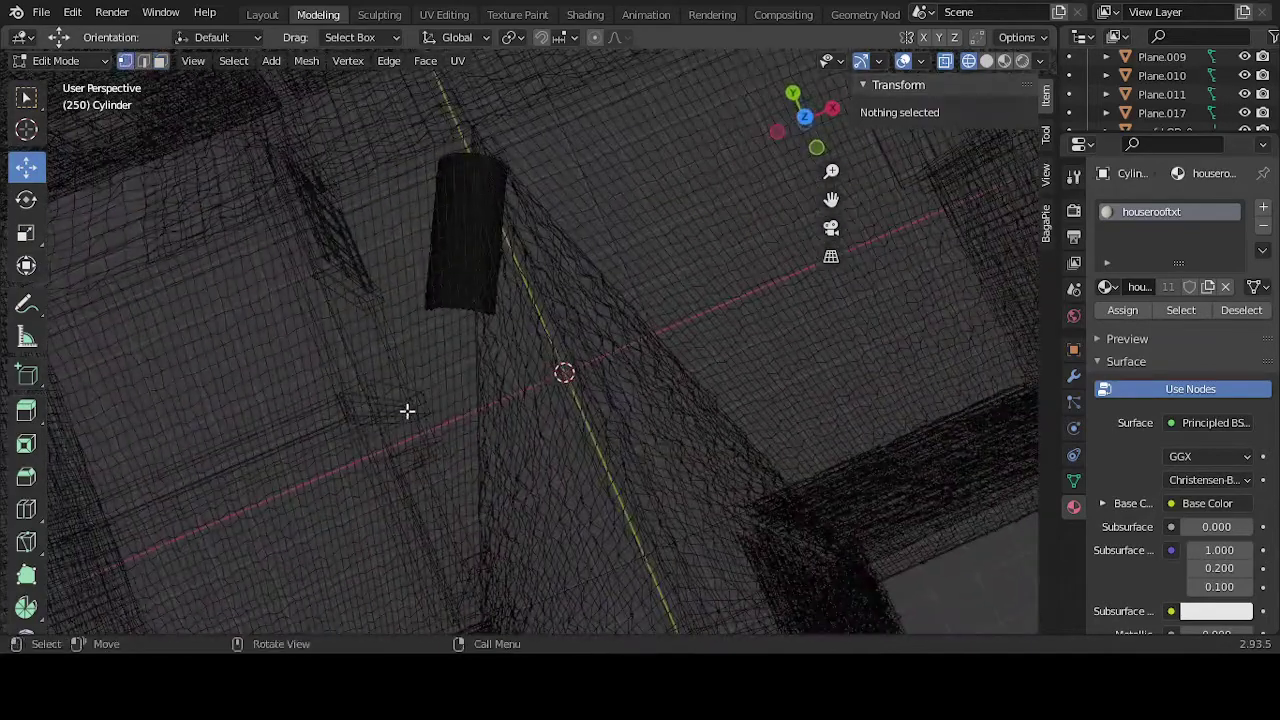
drag(354, 449, 563, 231)
middle_drag(697, 354, 634, 286)
click(663, 149)
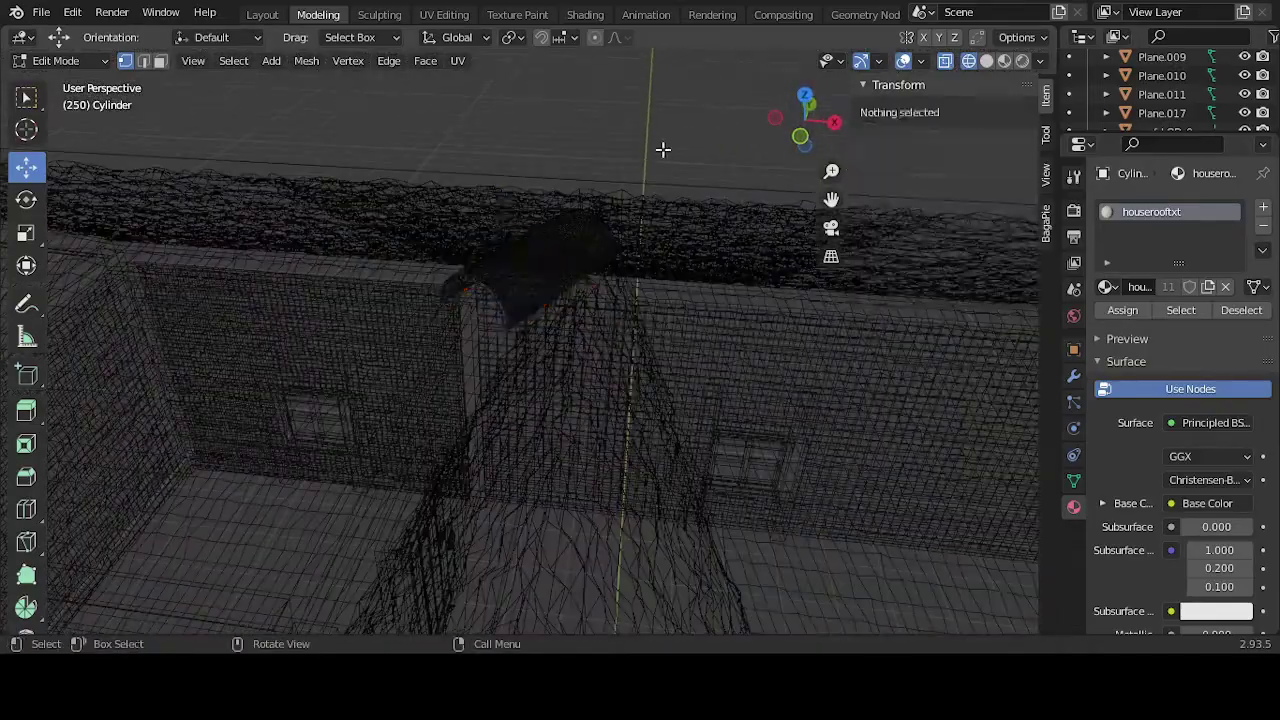
Step: Leave Edit Mode, delete the half-cylinder from the roof, and add a new mesh cylinder
key(Tab)
key(Delete)
scroll(589, 284, down, 2)
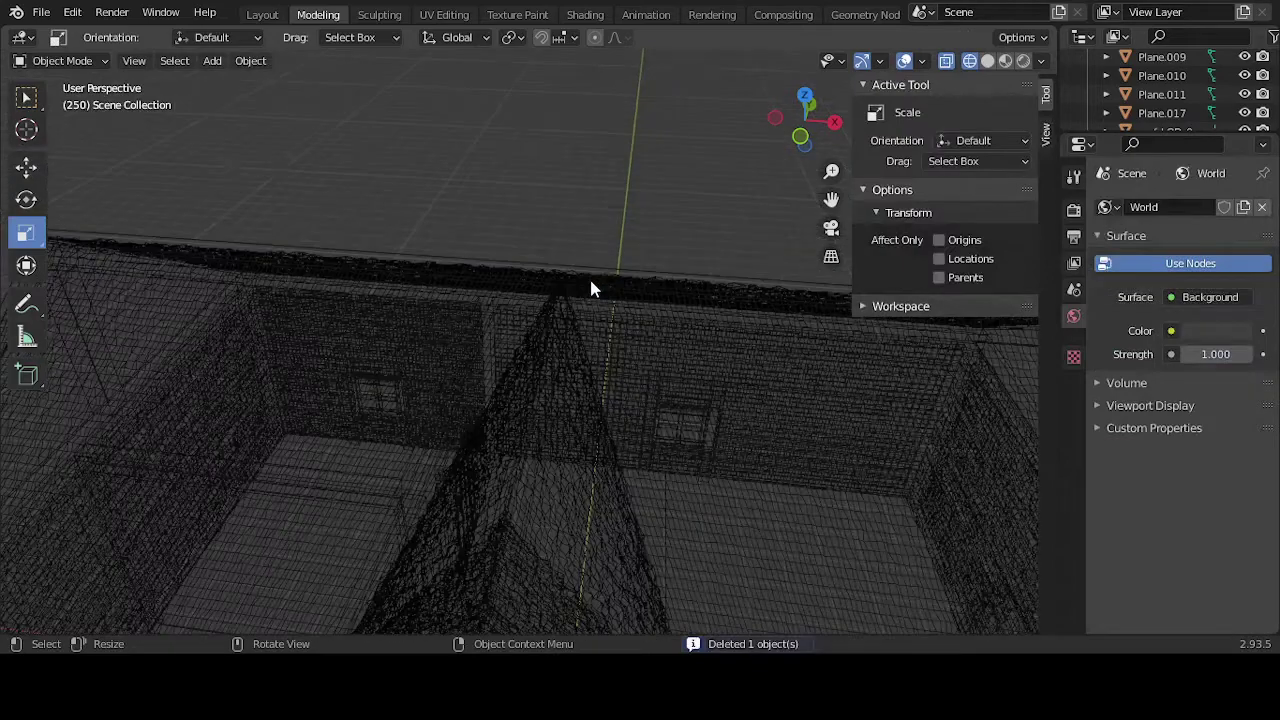
scroll(591, 288, down, 5)
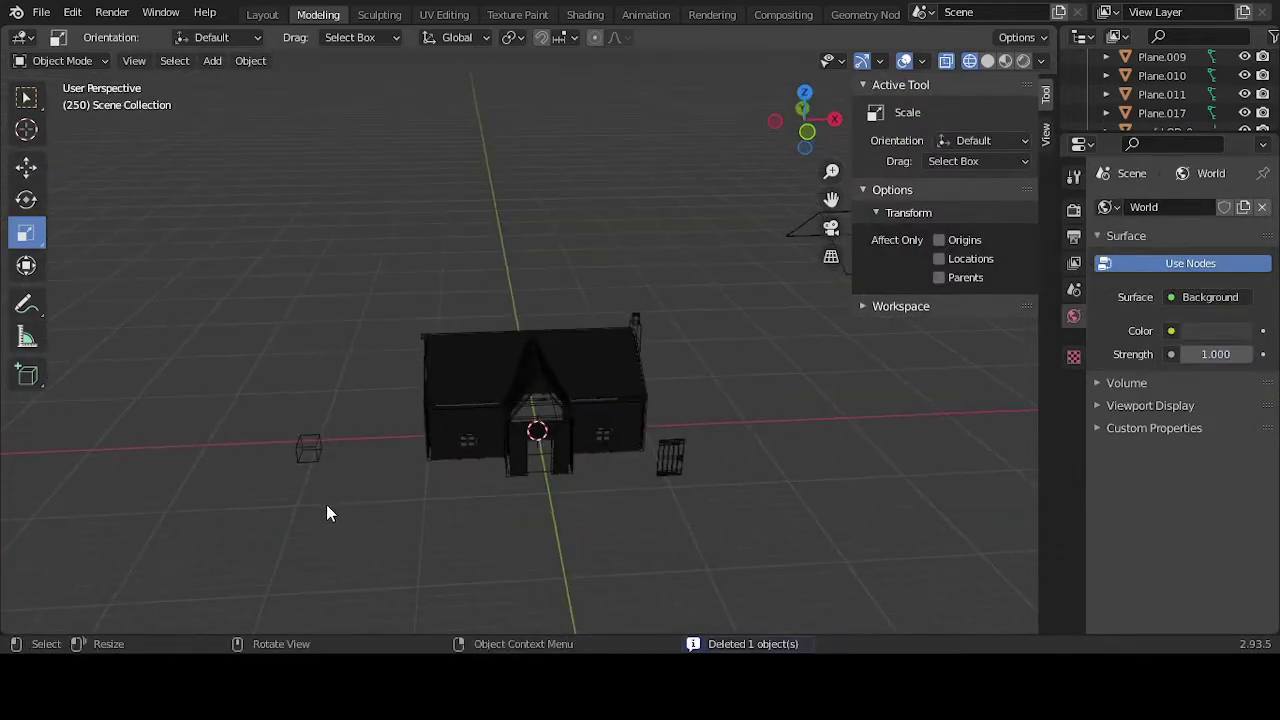
key(shift+a)
mouse_move(251, 270)
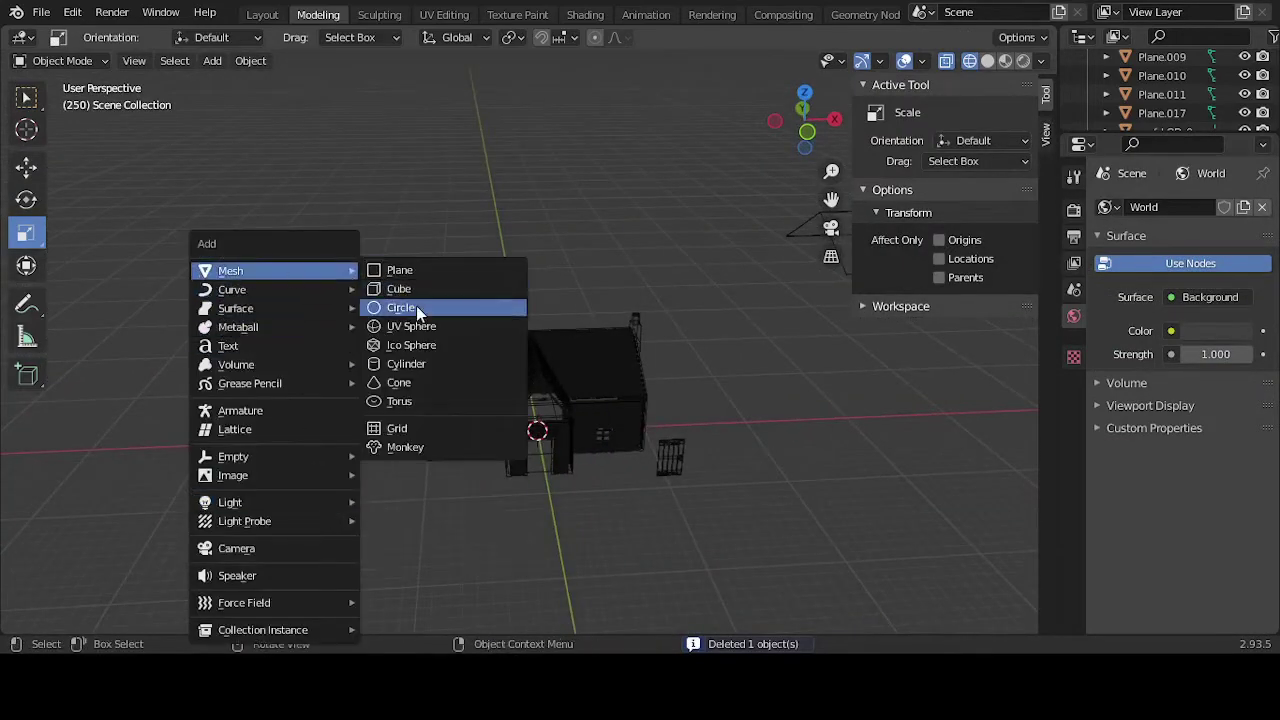
click(426, 365)
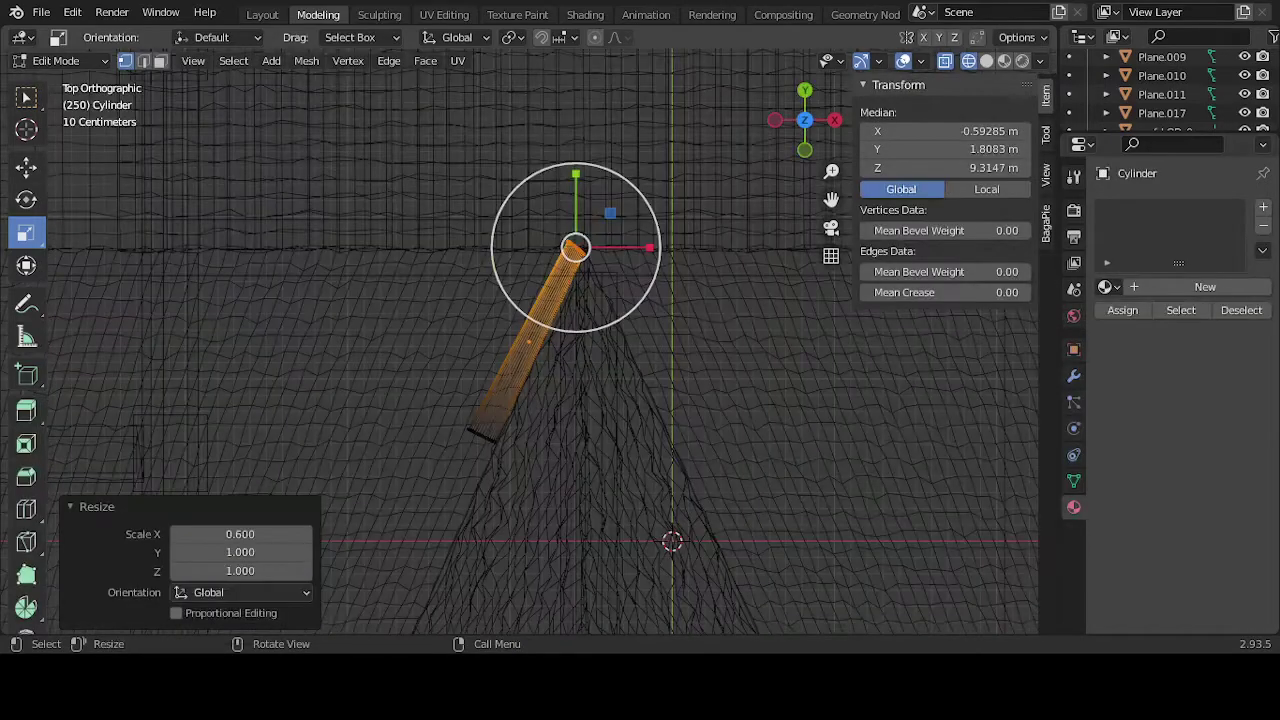
Step: Select the half-cylinder's lower end and shift it slightly in the positive X direction from the top view
middle_drag(440, 360, 471, 429)
drag(434, 400, 580, 509)
key(KP_7)
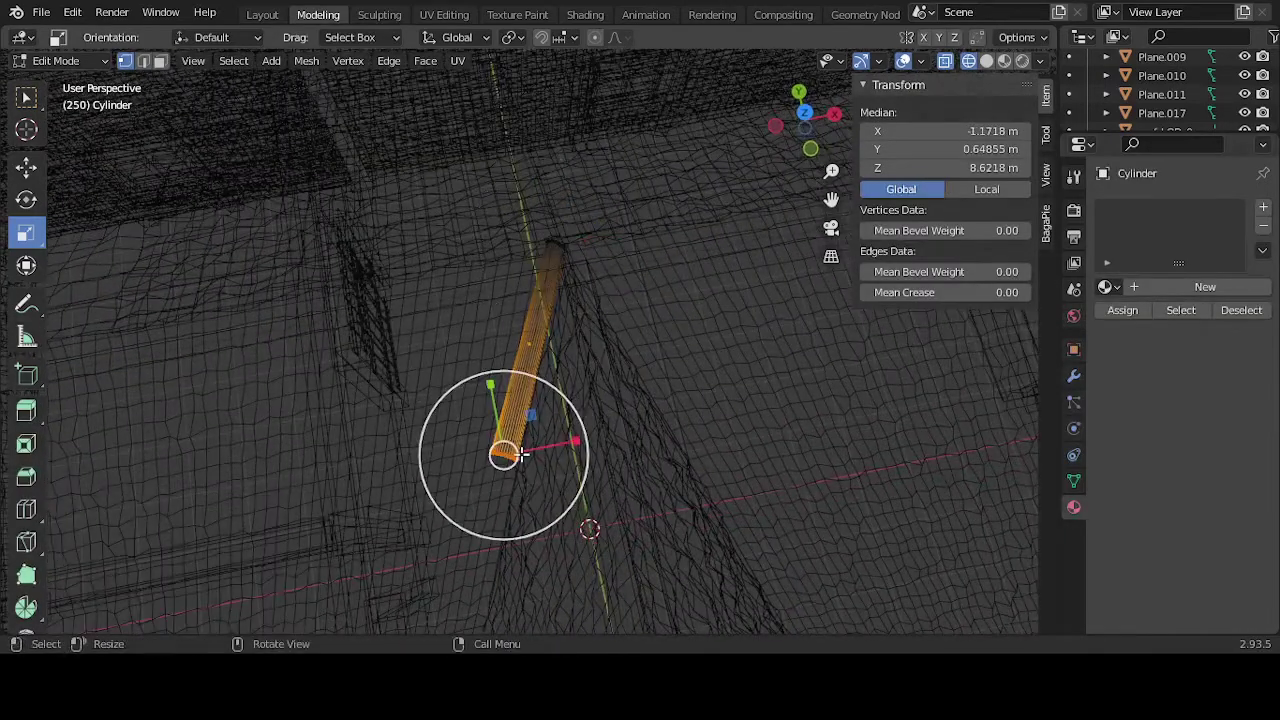
key(shift+space)
key(g)
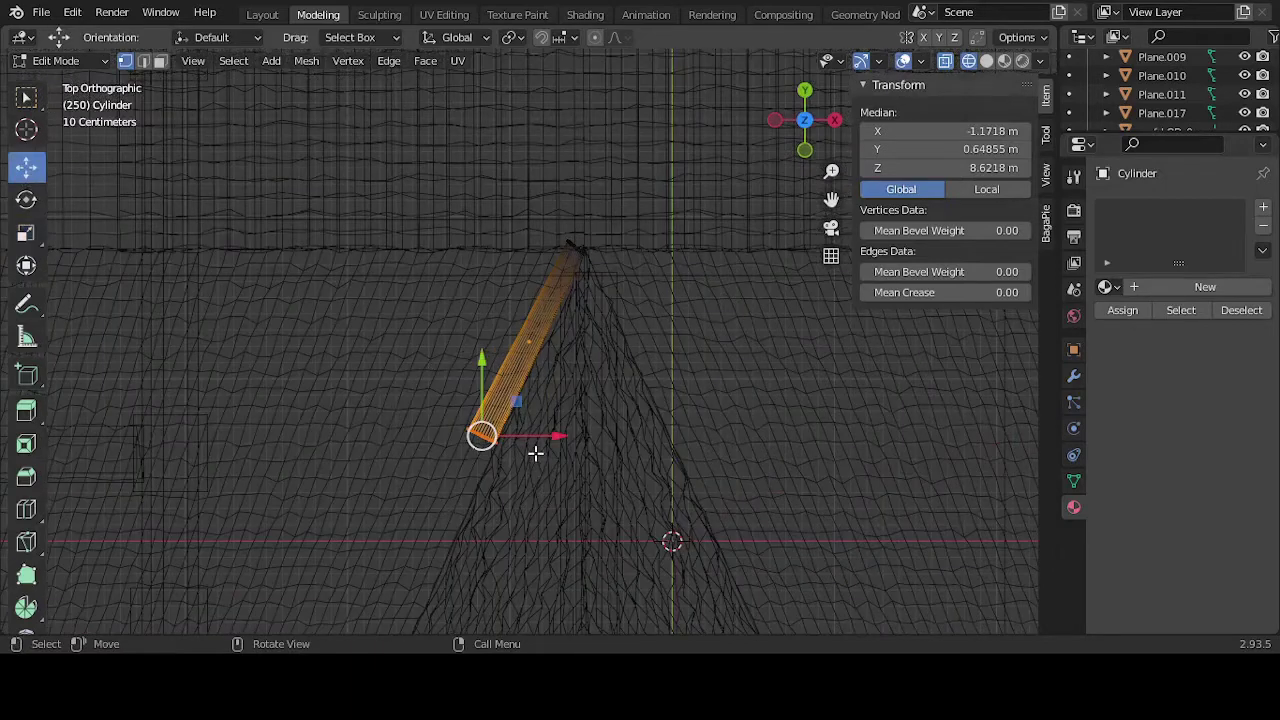
drag(524, 436, 539, 437)
Step: Move the half-cylinder's upper end about 0.017 m along X at the roof ridge
drag(518, 207, 638, 249)
scroll(467, 432, down, 5)
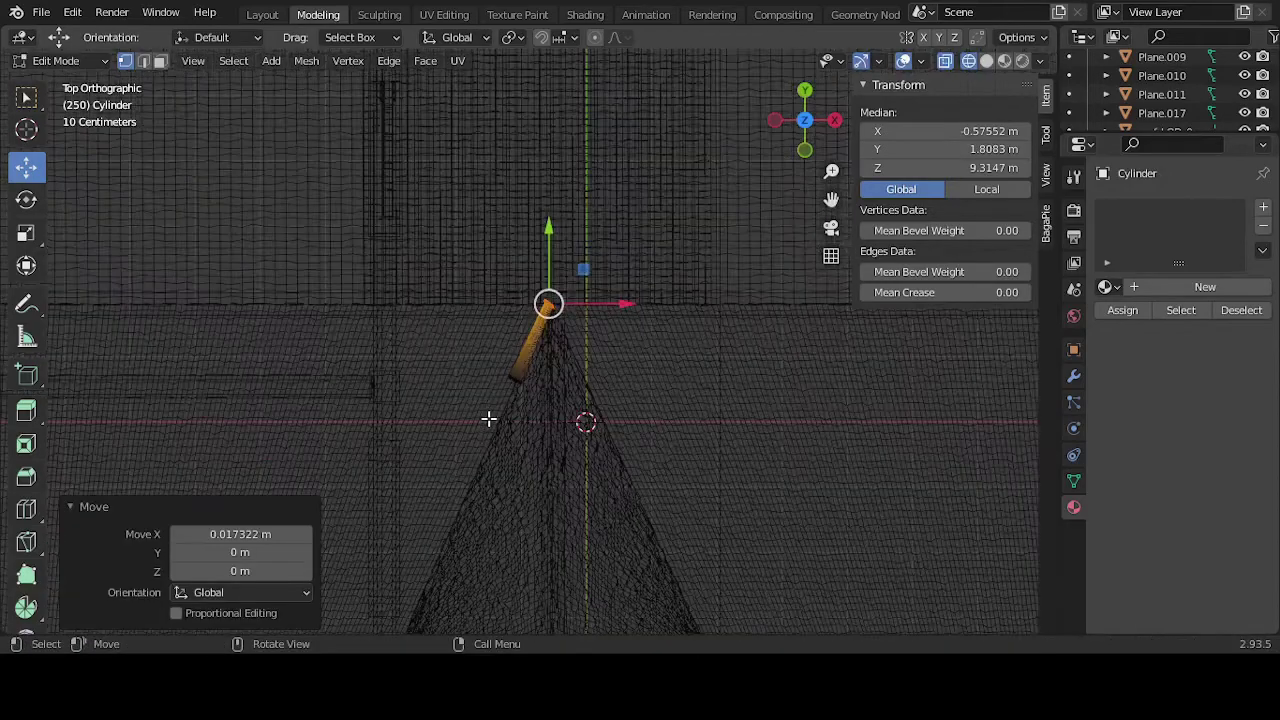
scroll(489, 420, up, 3)
key(Tab)
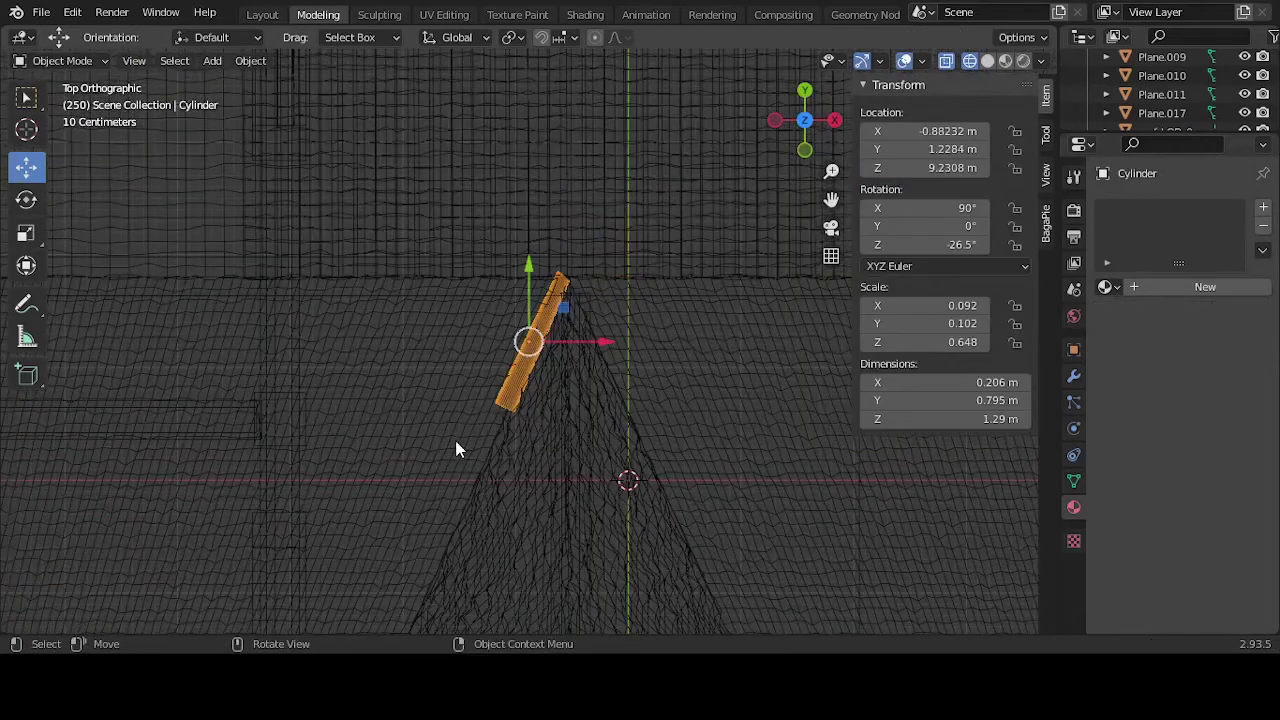
middle_drag(455, 449, 451, 489)
key(Tab)
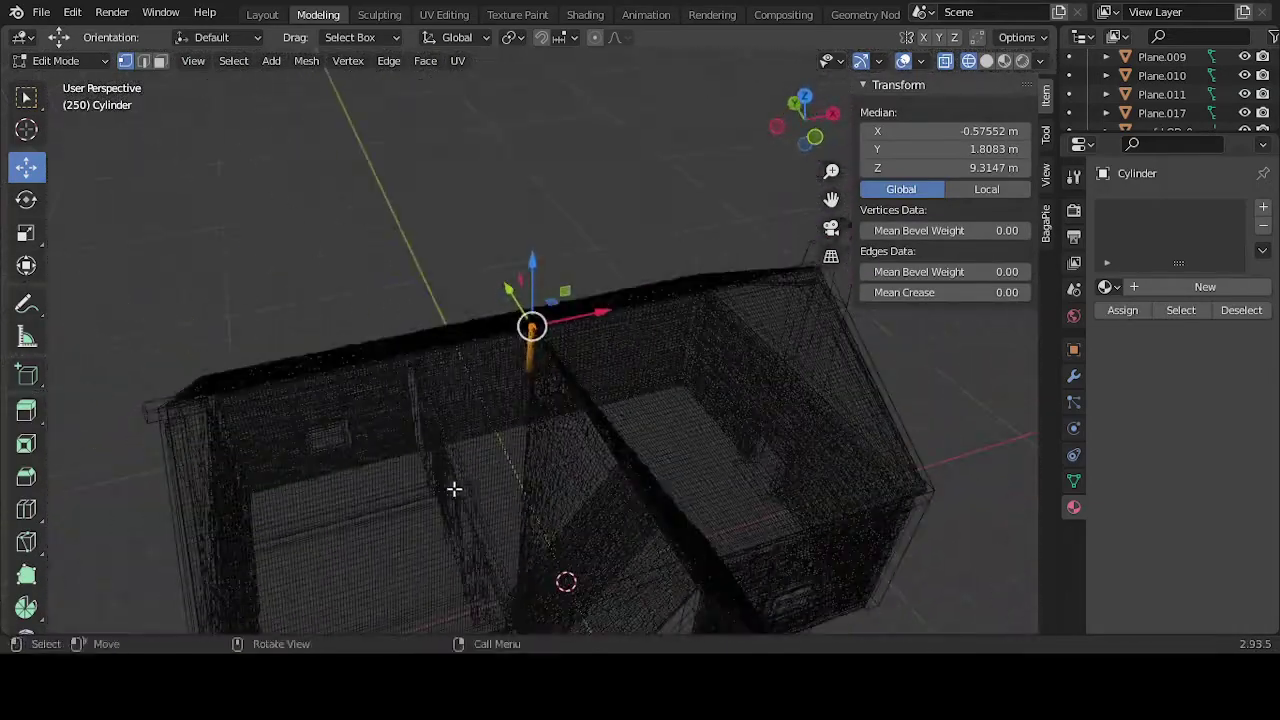
Step: Stretch the half-cylinder along the valley to the gable corner, moving its lower end about -2.23 m in X and -4.80 m in Y
drag(451, 487, 582, 366)
key(KP_7)
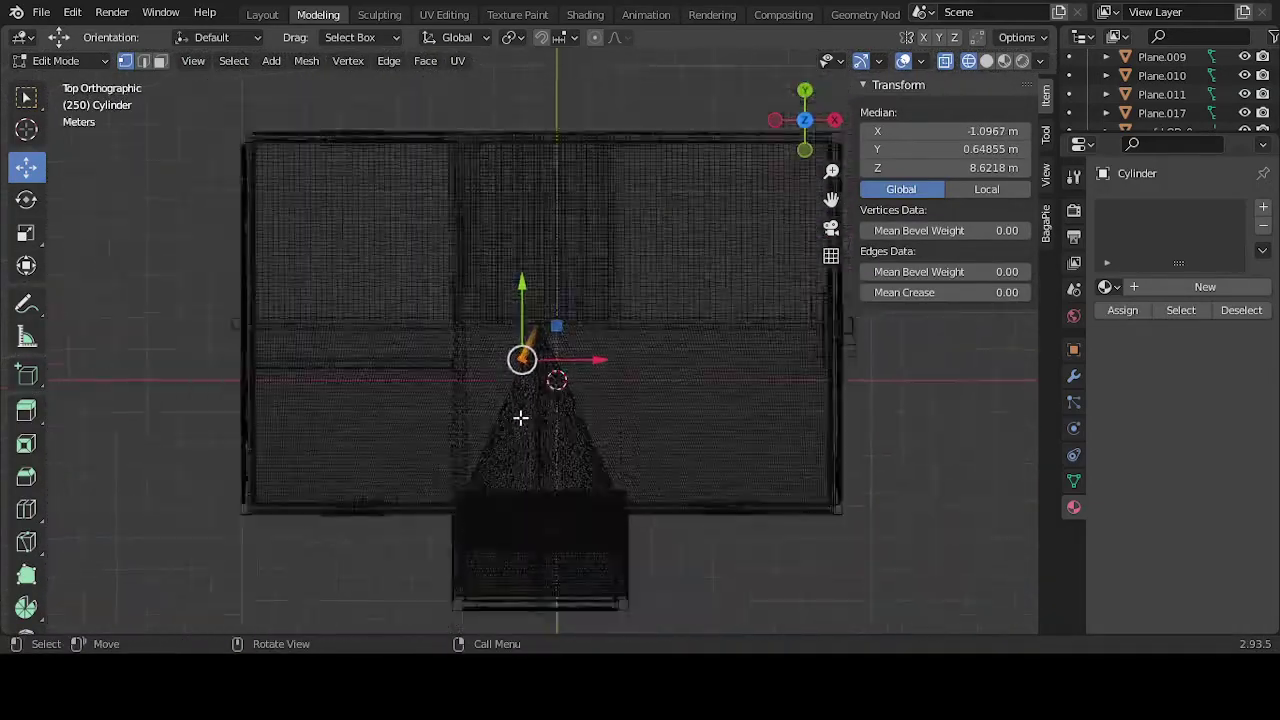
scroll(512, 424, up, 3)
scroll(509, 428, up, 2)
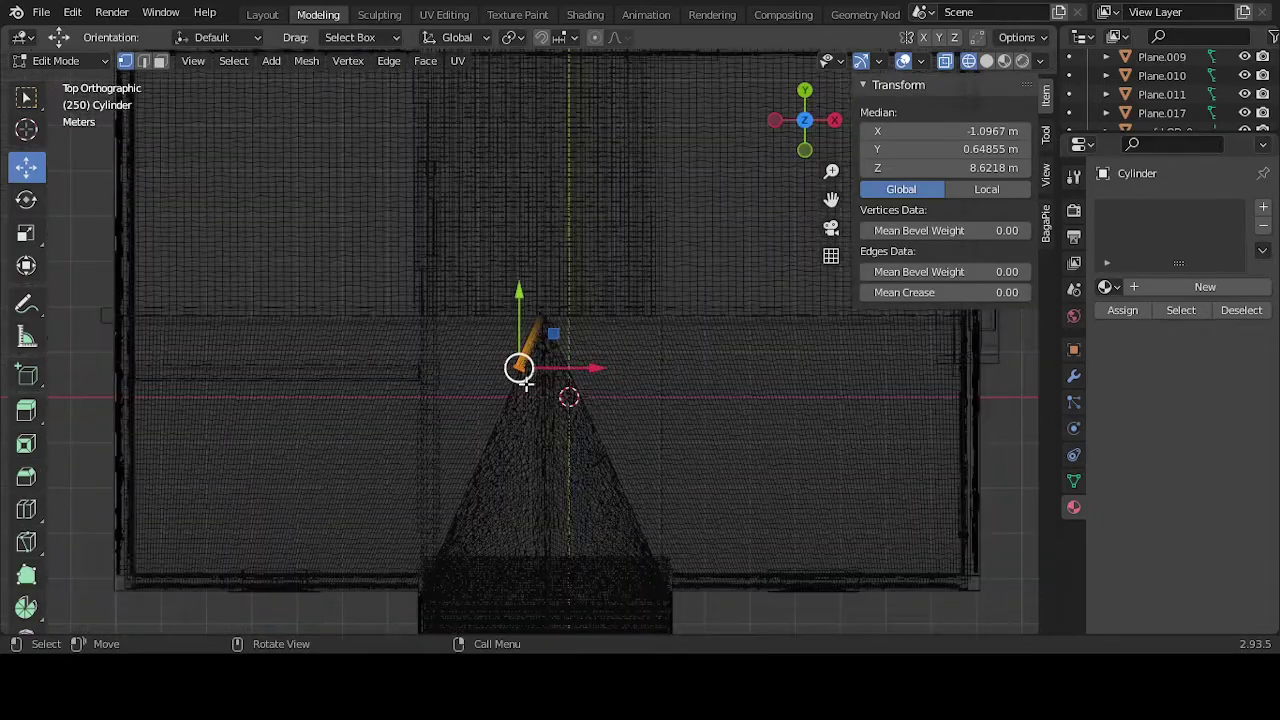
drag(520, 370, 422, 604)
scroll(421, 588, up, 3)
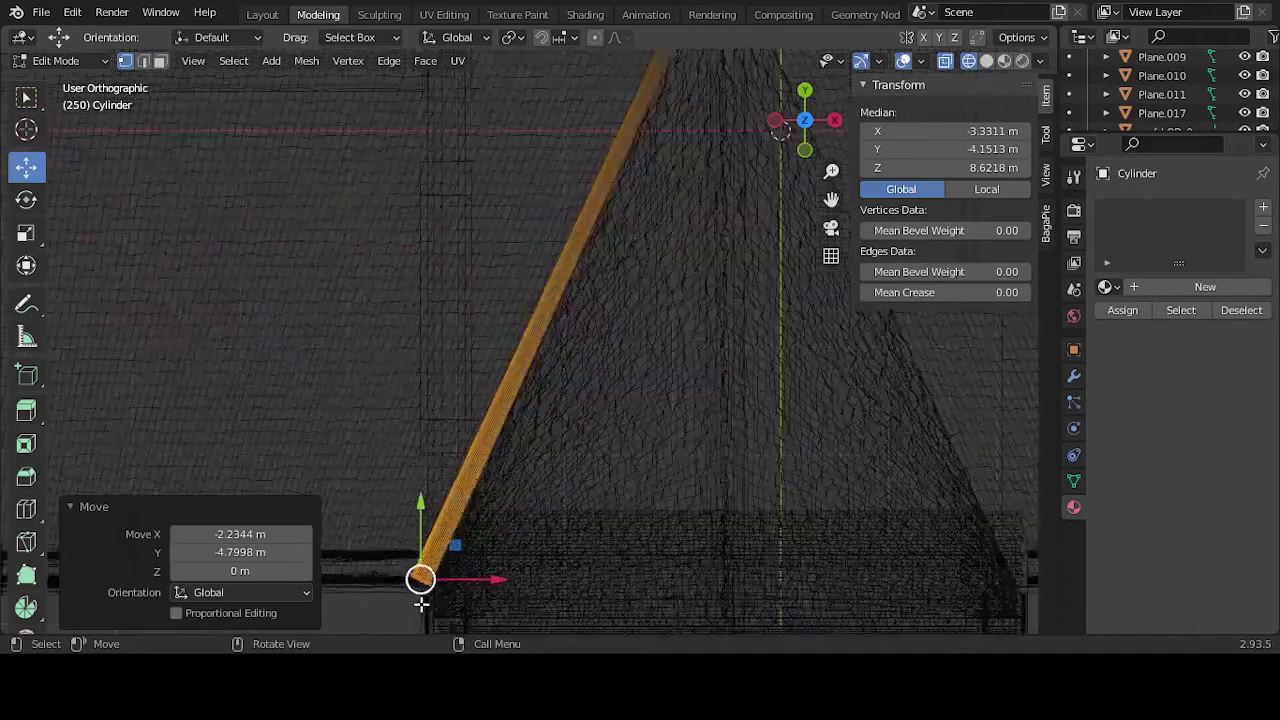
Step: Adjust the half-cylinder's lower end by about 0.10 m in X and -0.06 m in Y at the gable corner
key(KP_Decimal)
scroll(474, 532, down, 3)
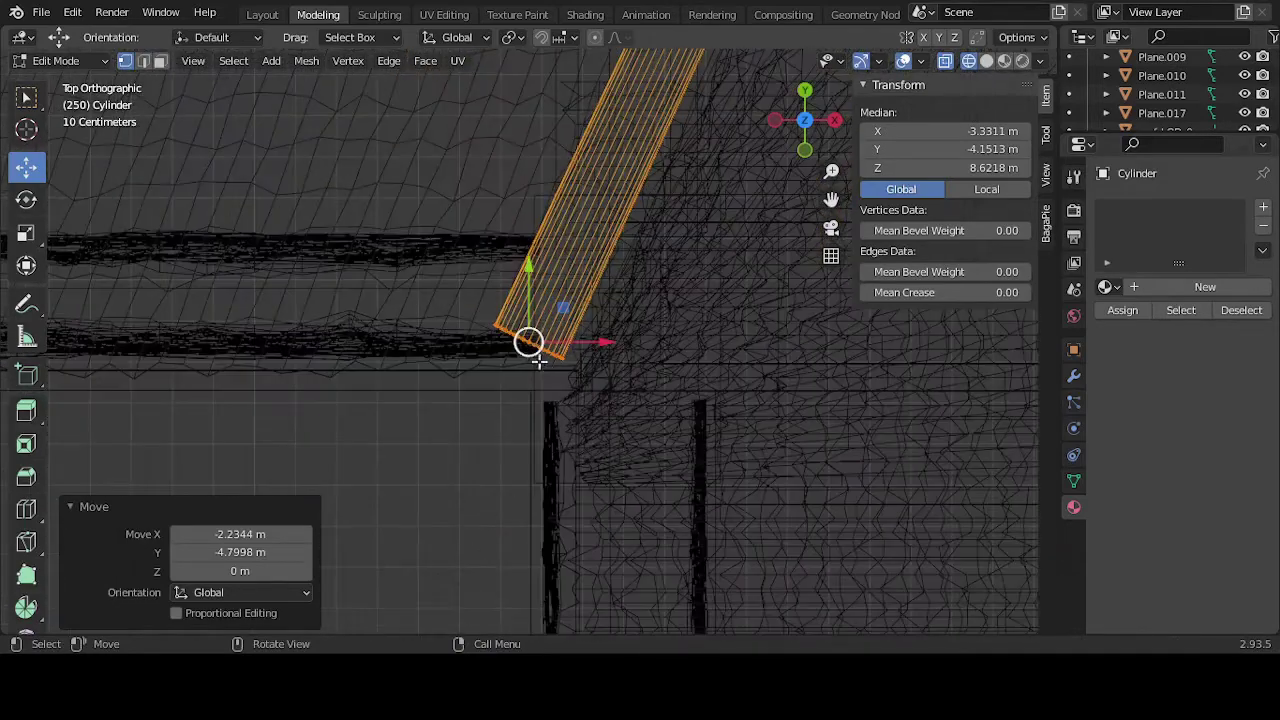
drag(537, 358, 590, 378)
Step: Lower the half-cylinder's bottom end about 3.11 m along Z to the eaves, working in a wireframe side view
key(shift+z)
middle_drag(614, 386, 798, 258)
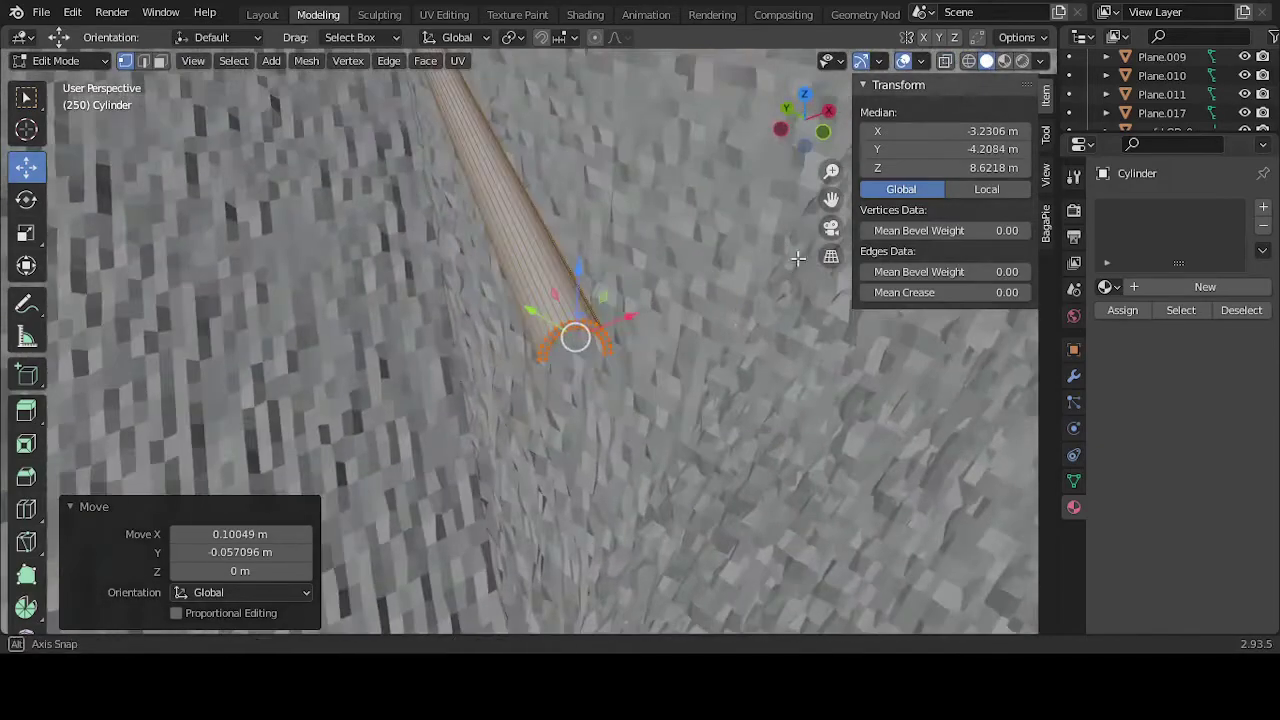
key(KP_3)
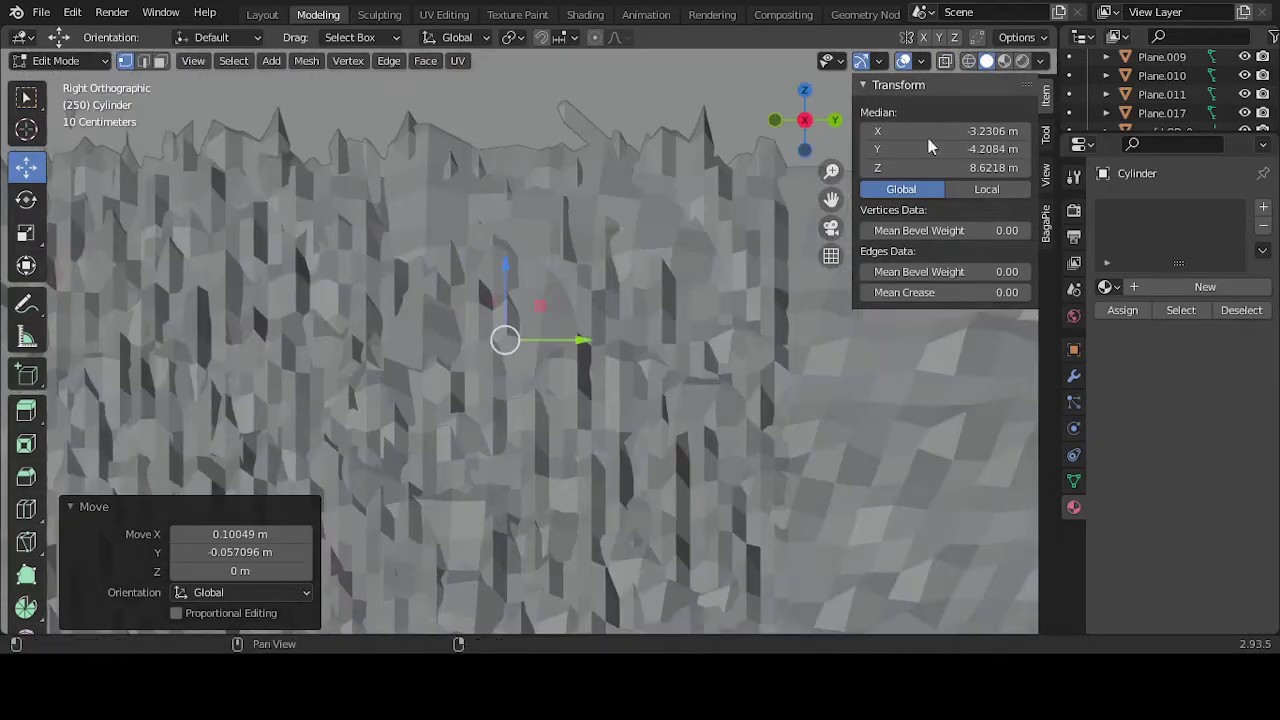
click(968, 60)
scroll(518, 375, down, 3)
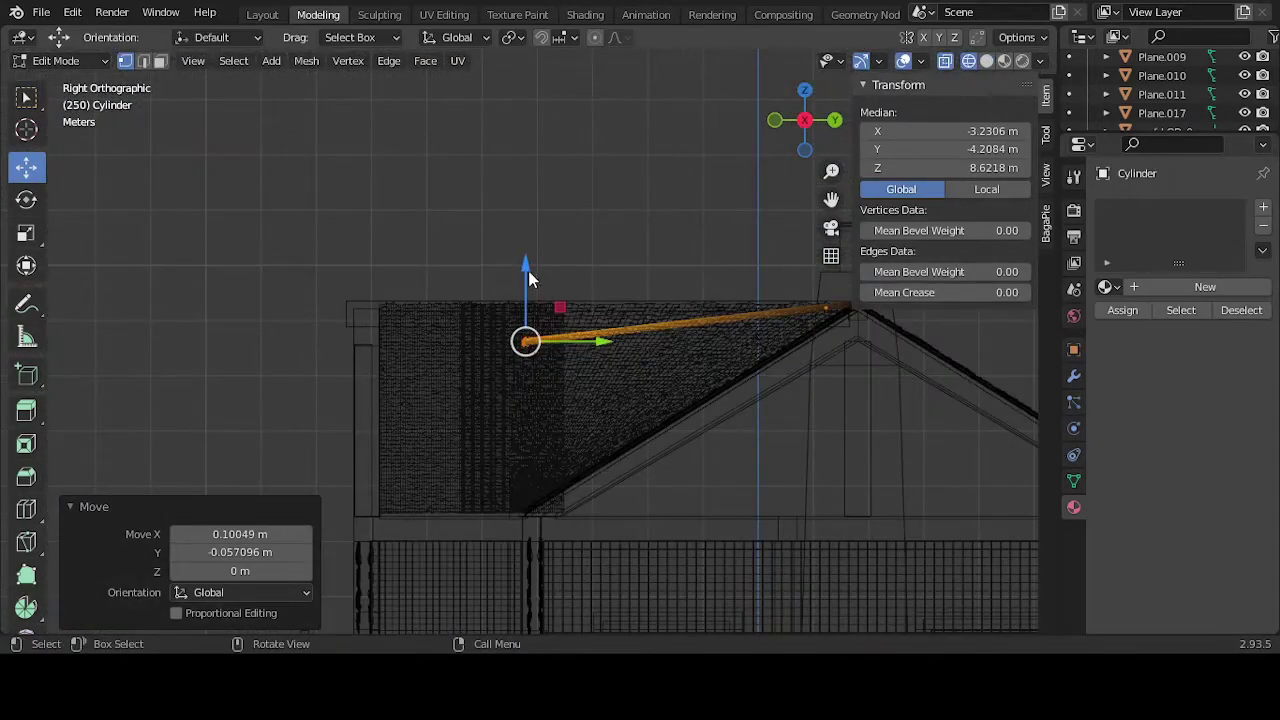
drag(523, 268, 527, 443)
Step: Nudge the half-cylinder's bottom end about -0.008 m in Z and 0.014 m in X at the eaves corner, then leave Edit Mode
key(shift+z)
mouse_move(674, 174)
middle_down()
mouse_move(693, 287)
mouse_move(600, 329)
mouse_move(674, 297)
mouse_move(526, 449)
mouse_move(523, 384)
mouse_move(527, 429)
mouse_move(543, 409)
mouse_move(541, 442)
mouse_move(560, 466)
mouse_move(549, 424)
middle_up()
key(KP_Decimal)
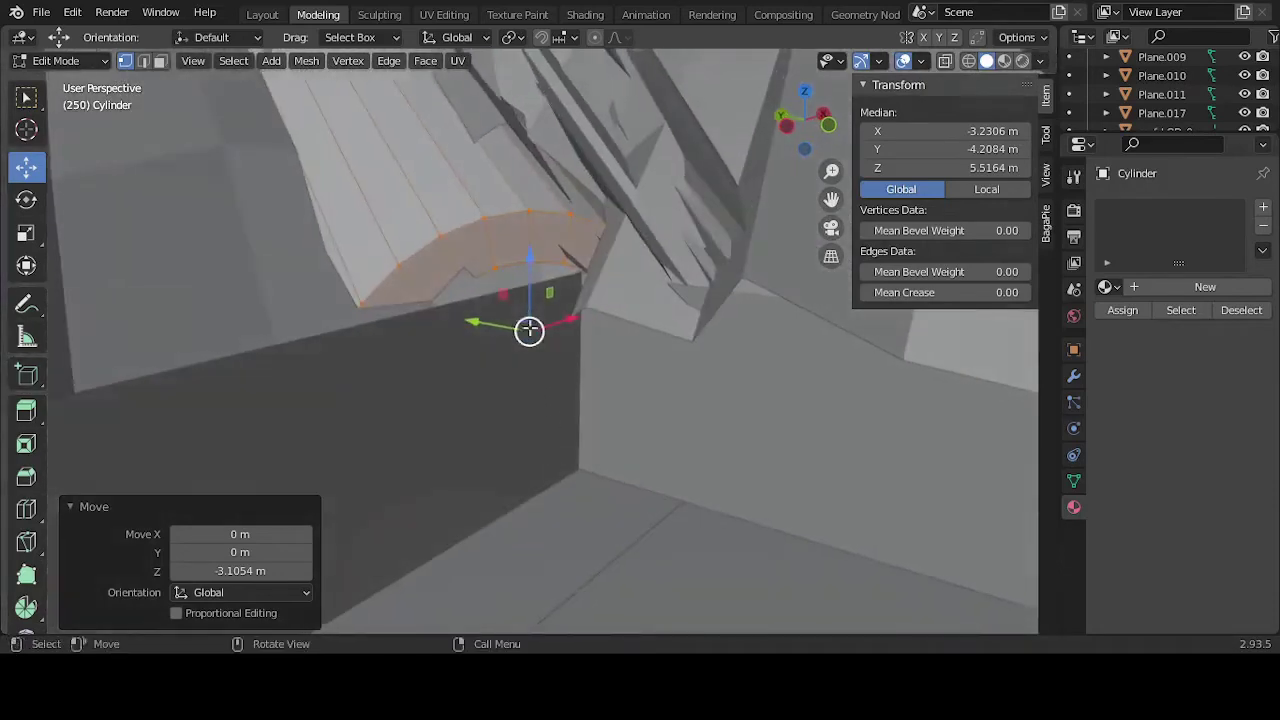
mouse_move(528, 300)
mouse_down()
mouse_move(537, 286)
mouse_move(537, 306)
mouse_up()
middle_drag(537, 306, 530, 340)
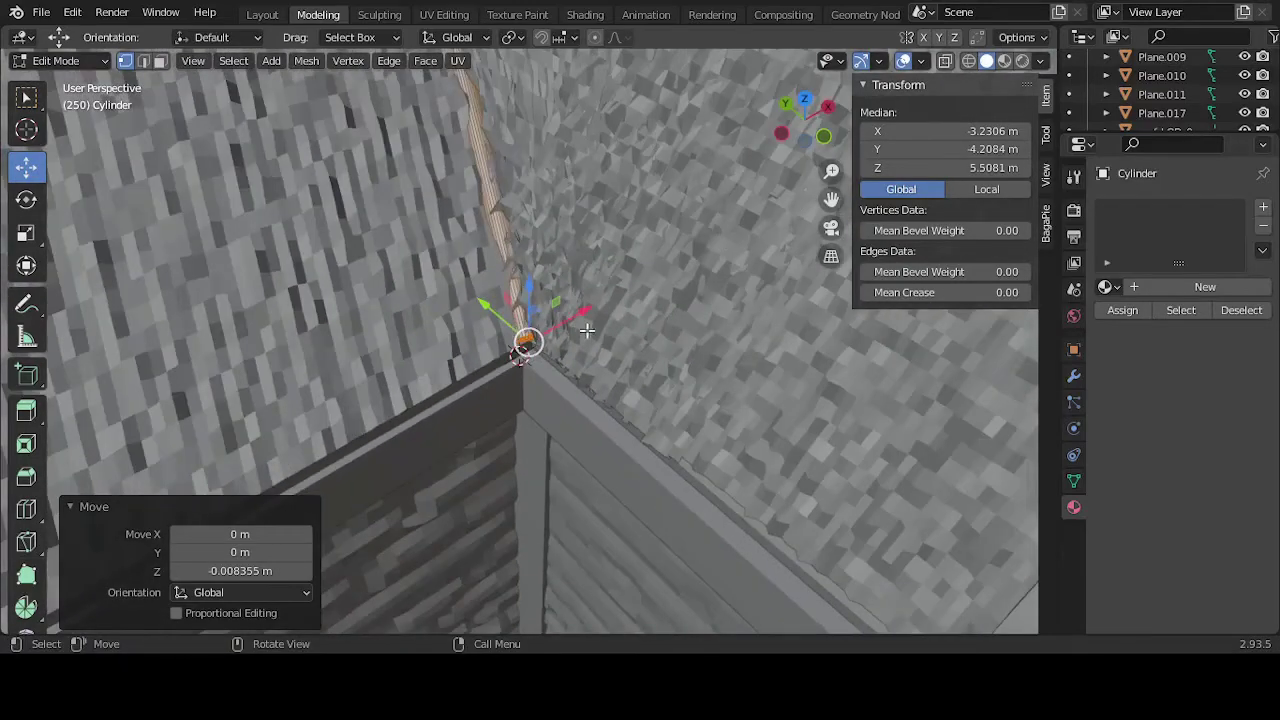
drag(580, 318, 584, 316)
scroll(529, 205, down, 5)
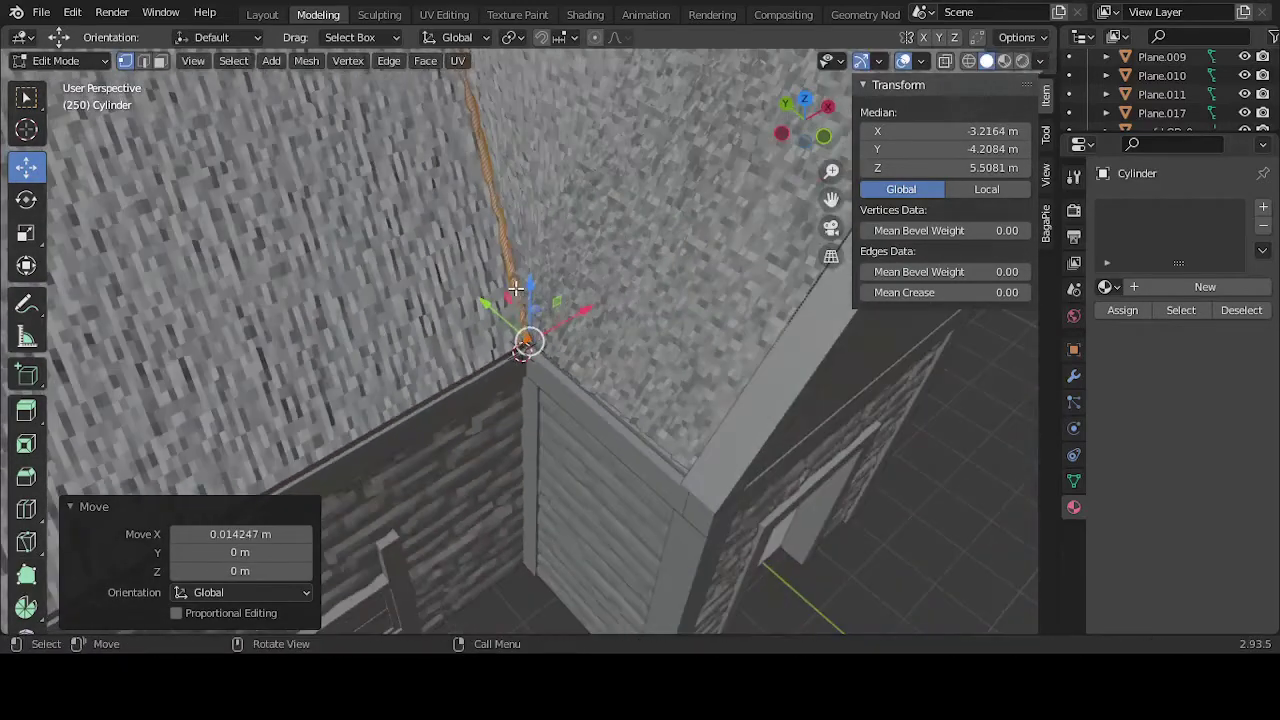
middle_drag(529, 205, 508, 263)
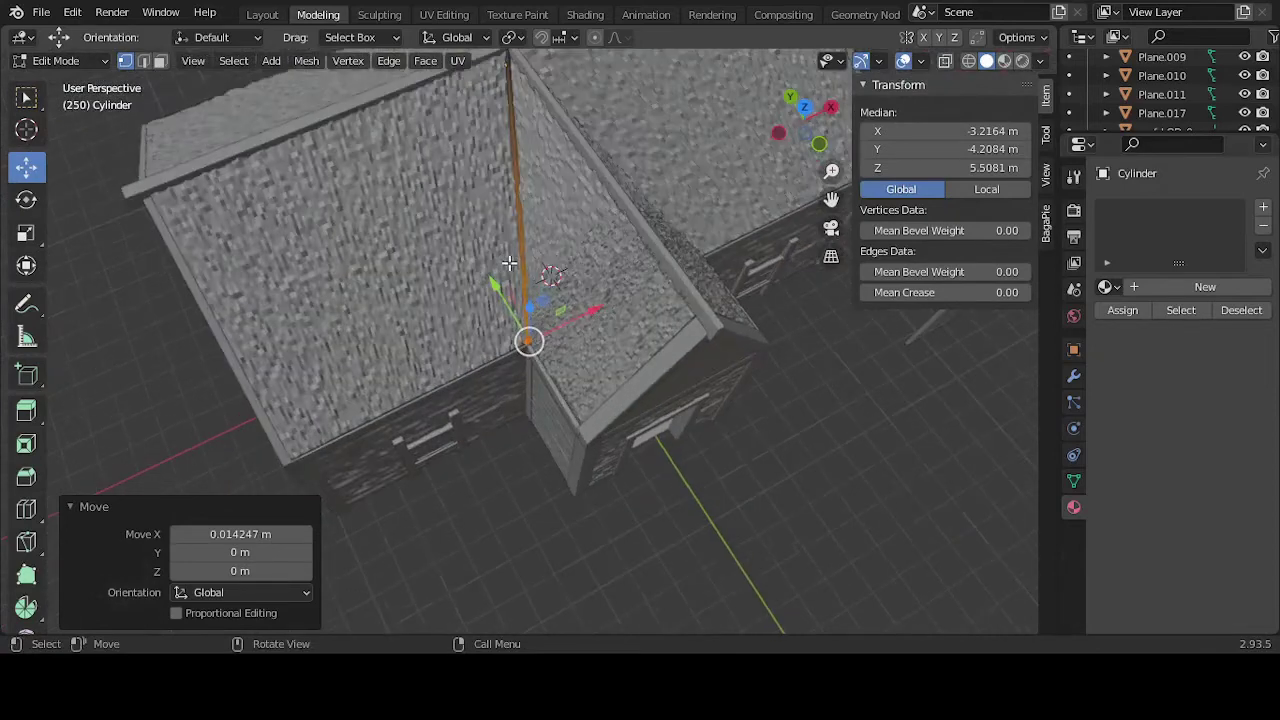
key(Tab)
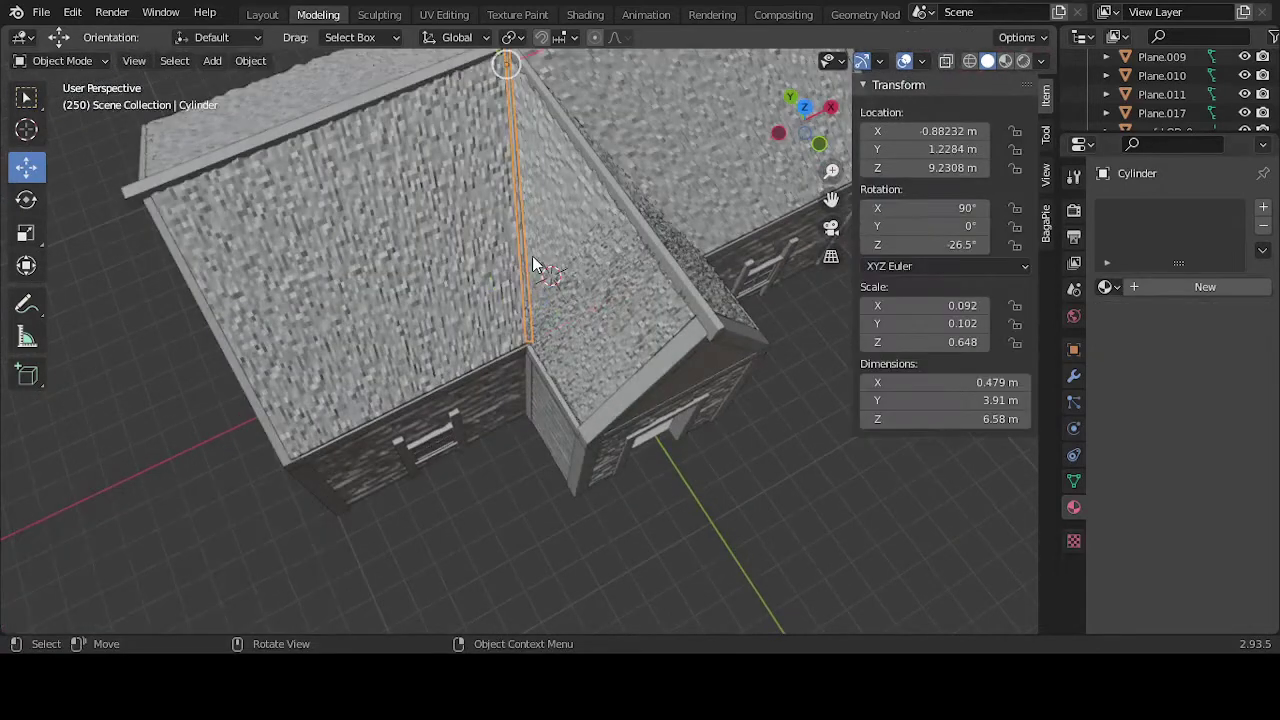
Step: Add four loop cuts across the half-cylinder's length in Edit Mode, with edge selection enabled
key(Tab)
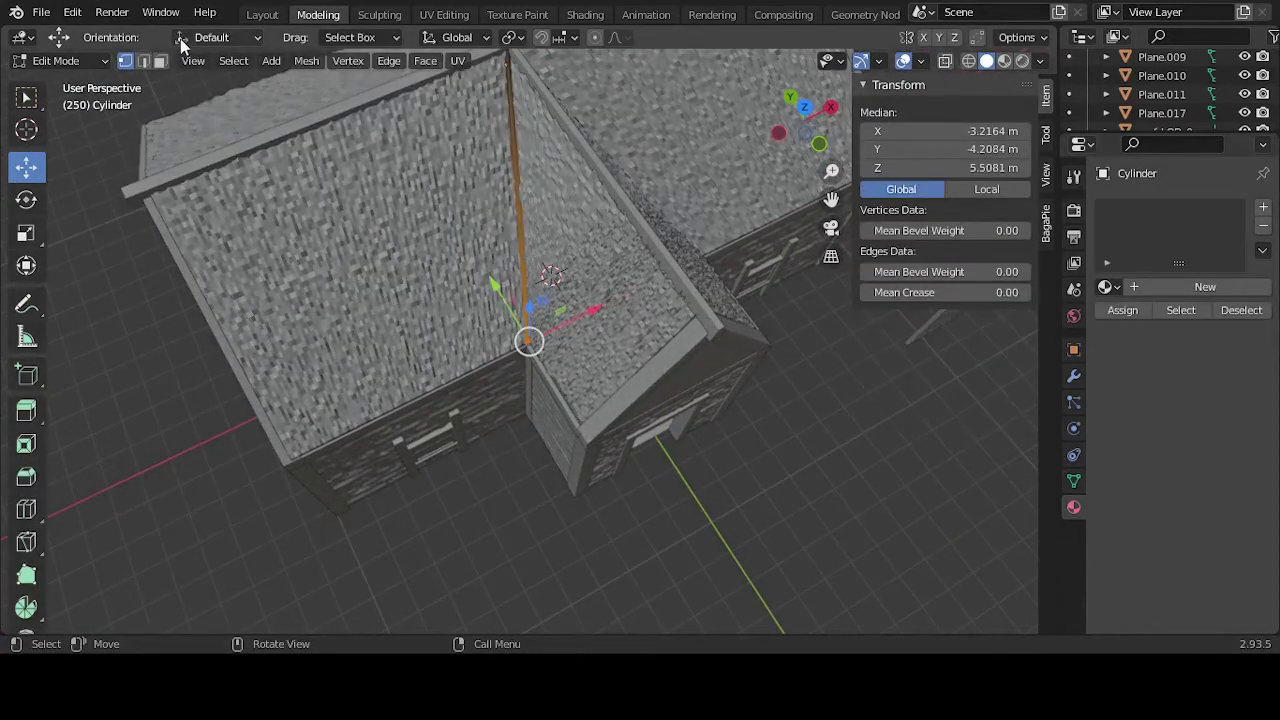
click(26, 509)
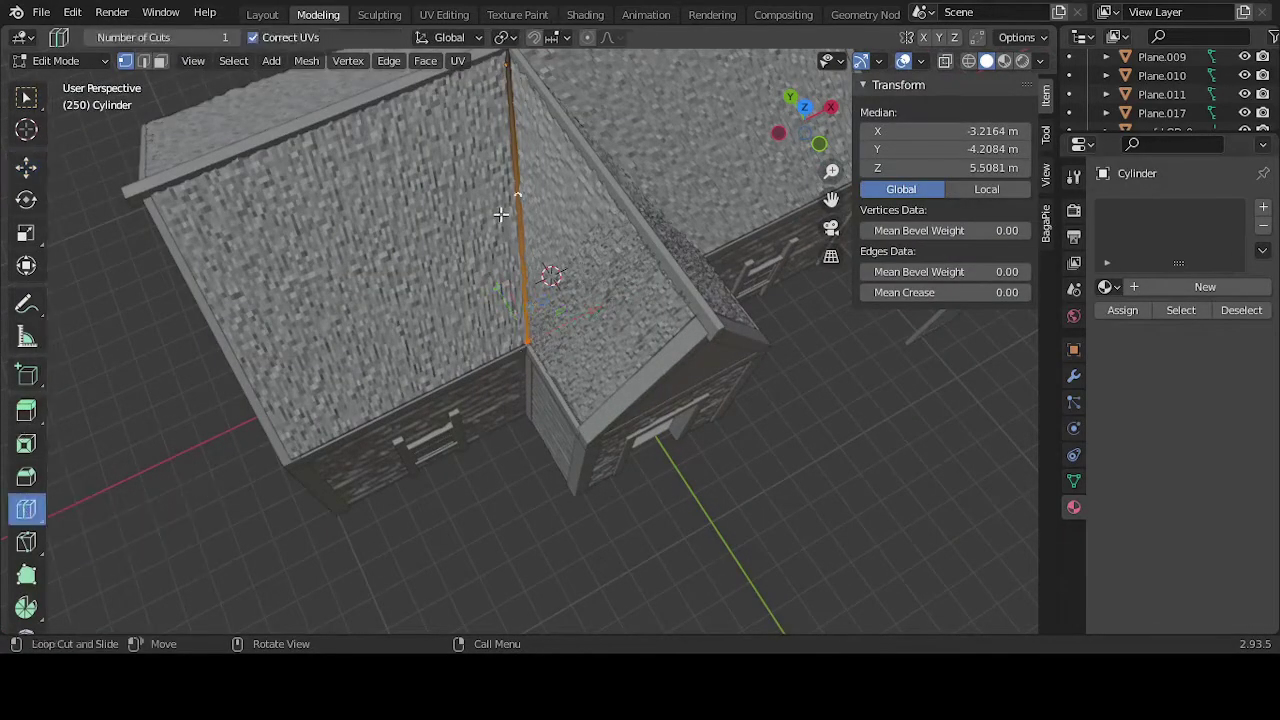
click(236, 38)
click(143, 61)
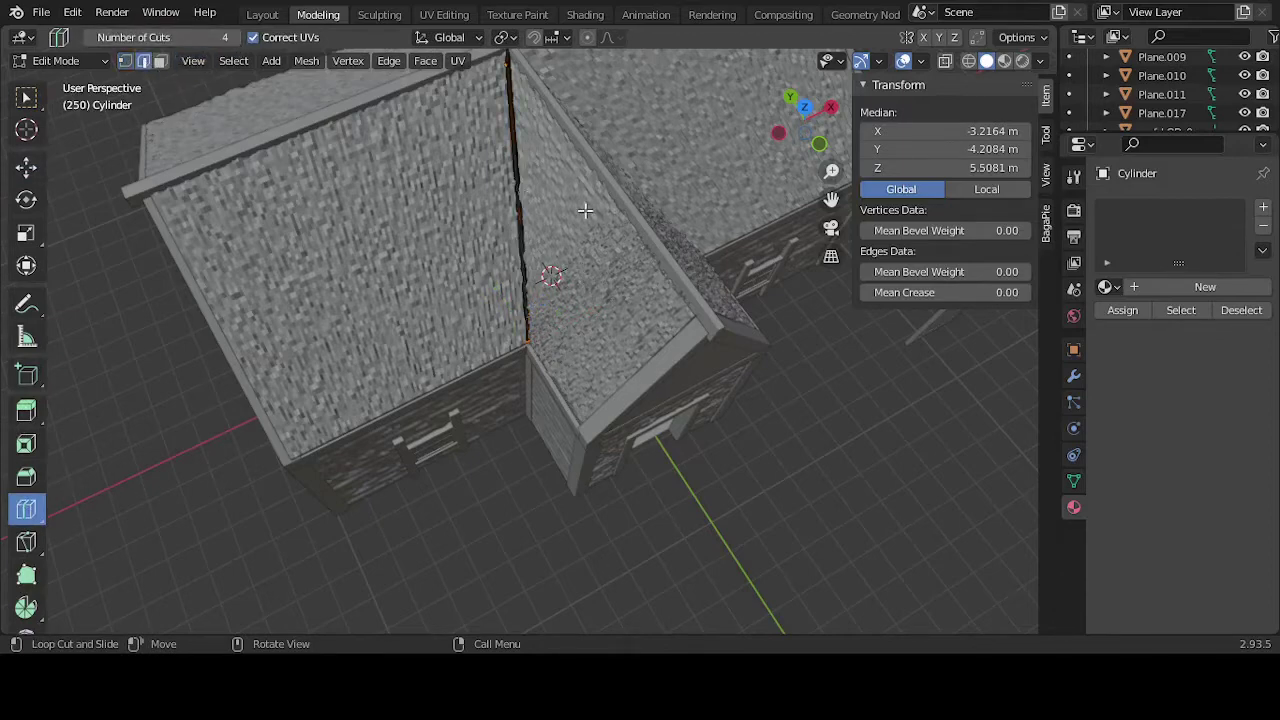
click(517, 180)
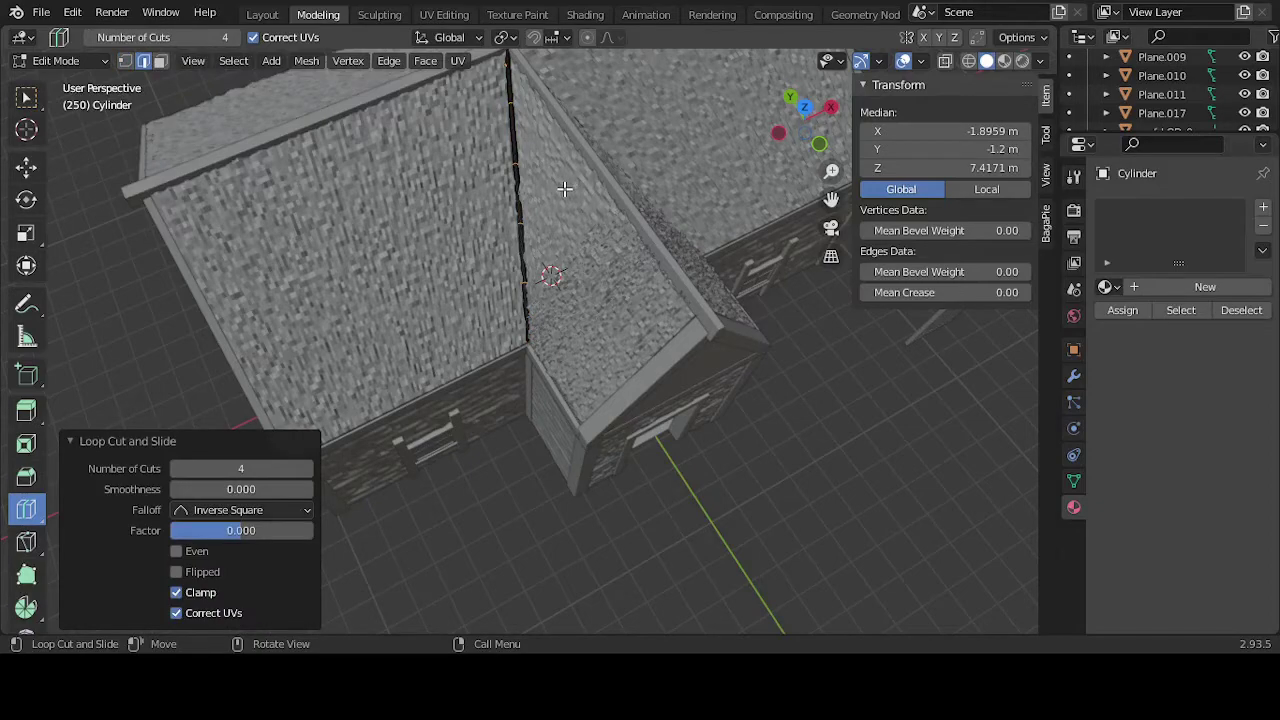
Step: Subdivide the half-cylinder's long segments with further loop cuts, four per segment
key(KP_1)
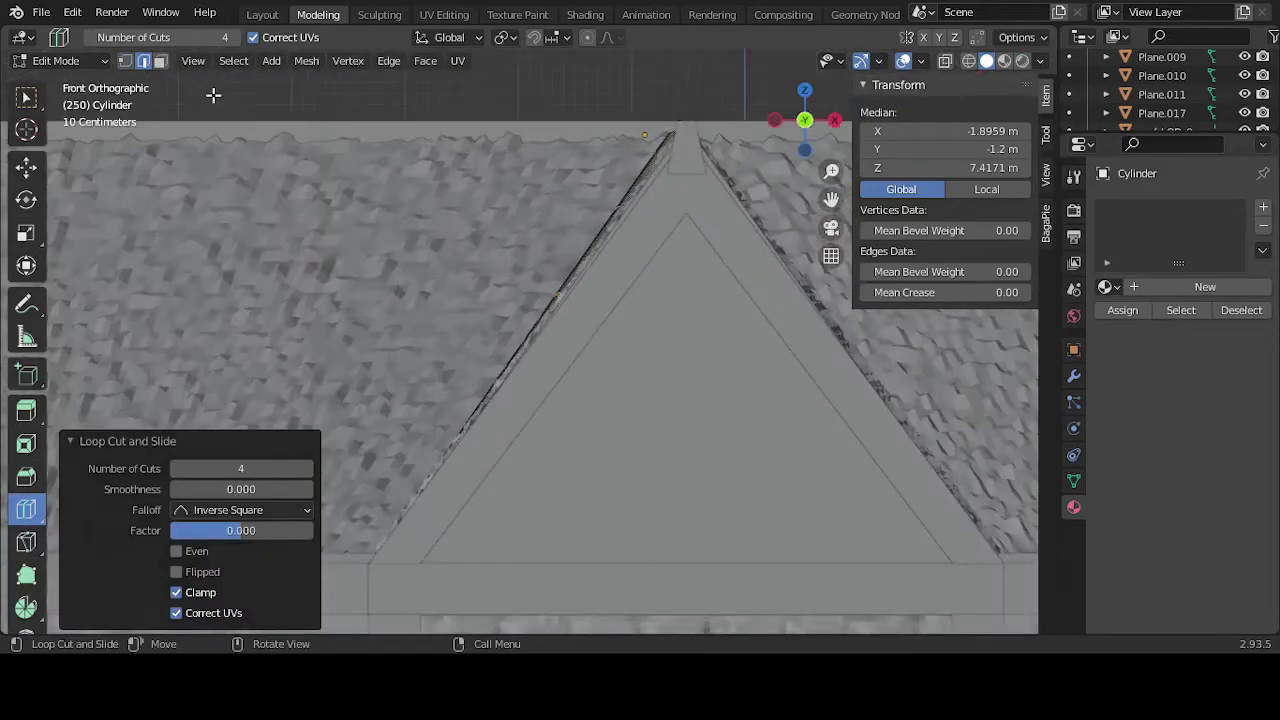
click(27, 170)
middle_drag(440, 260, 457, 282)
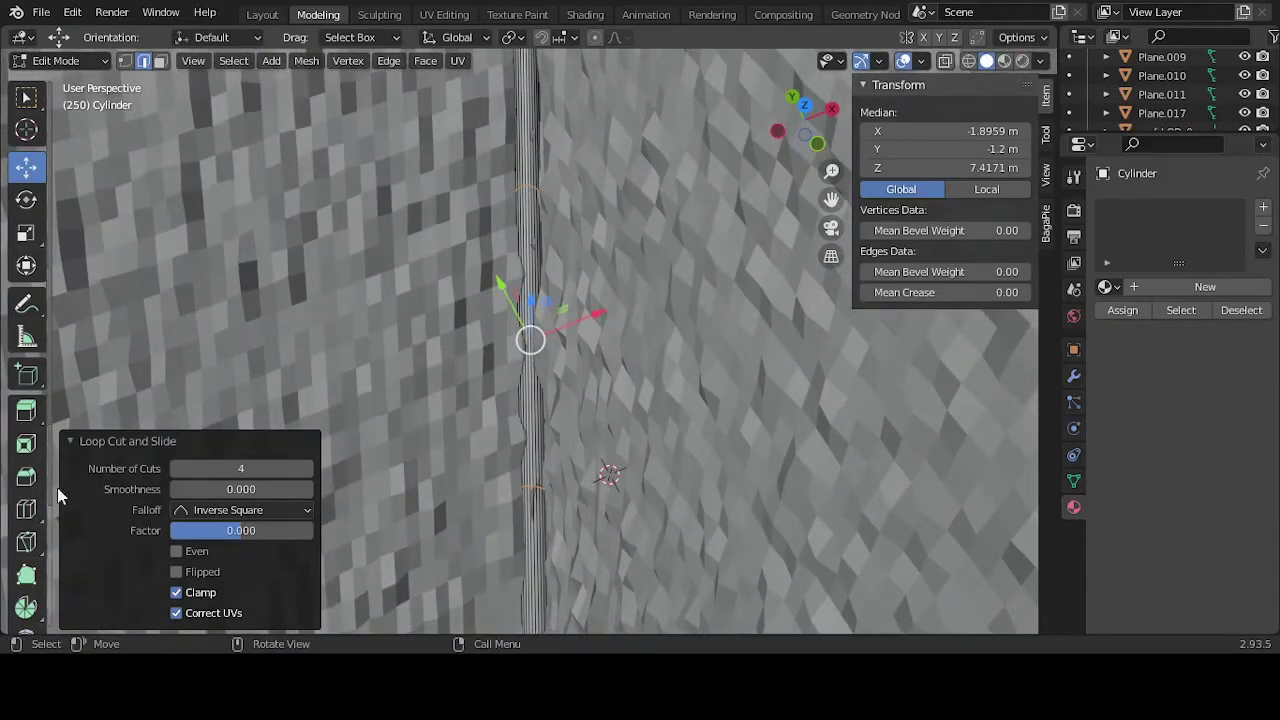
click(26, 510)
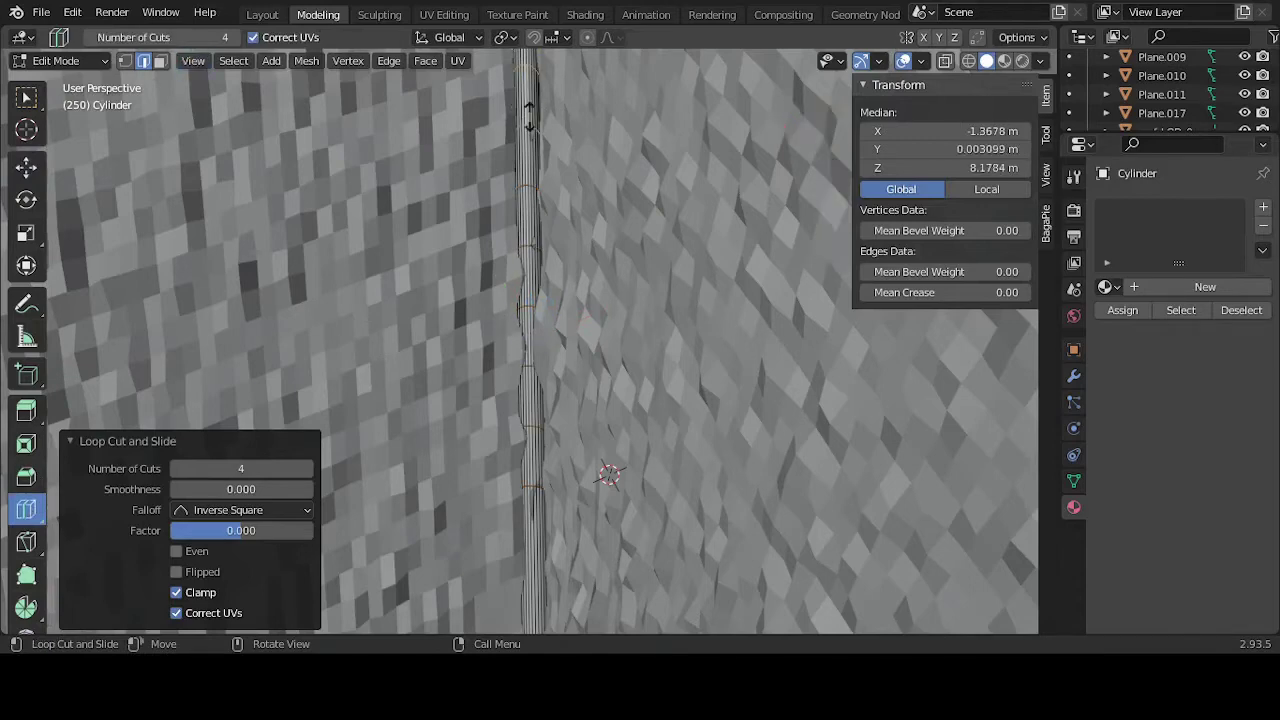
scroll(443, 209, down, 6)
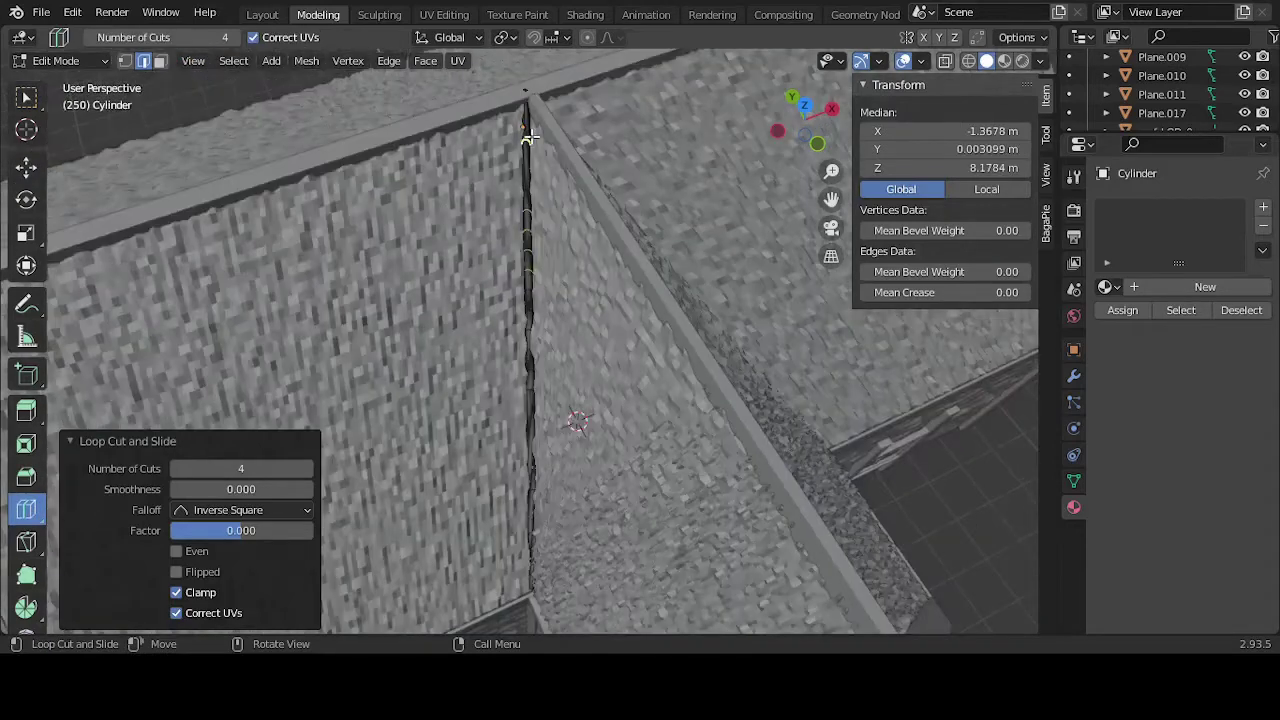
click(529, 136)
middle_drag(600, 413, 530, 298)
scroll(686, 386, up, 5)
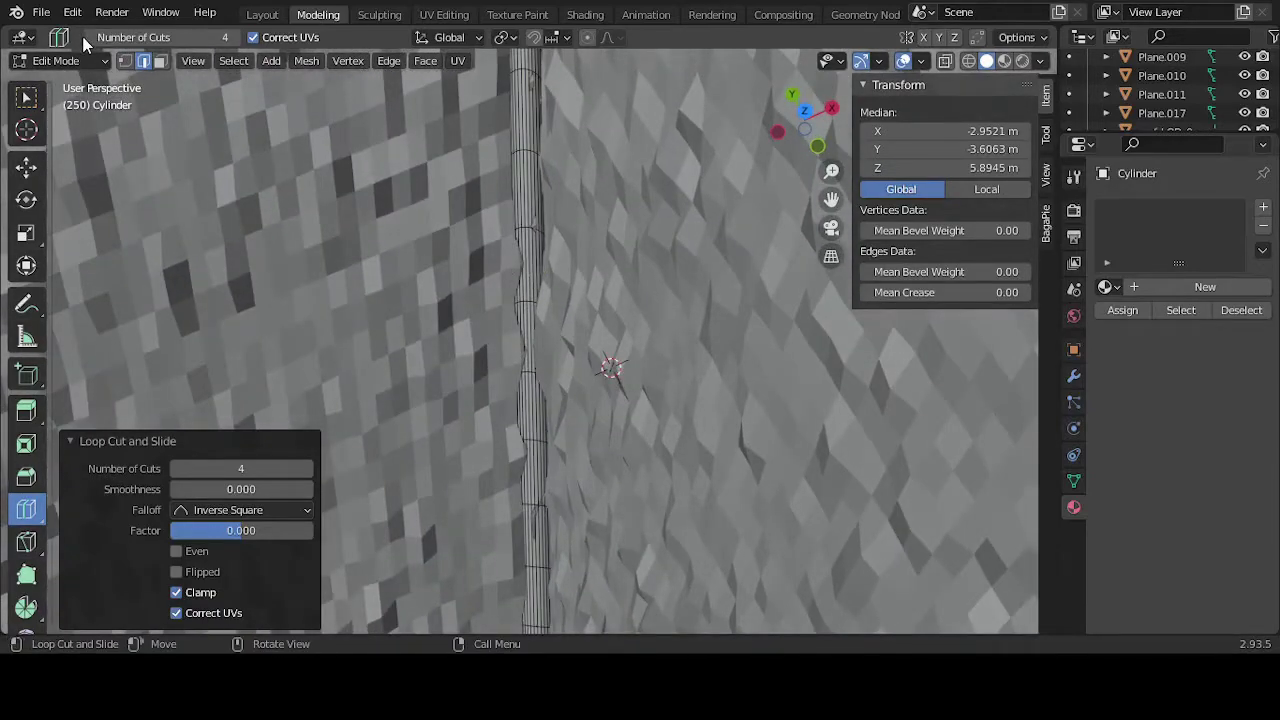
Step: Set the number of loop cuts to 1 and split the remaining segments along the half-cylinder one by one
click(88, 37)
click(88, 37)
click(88, 37)
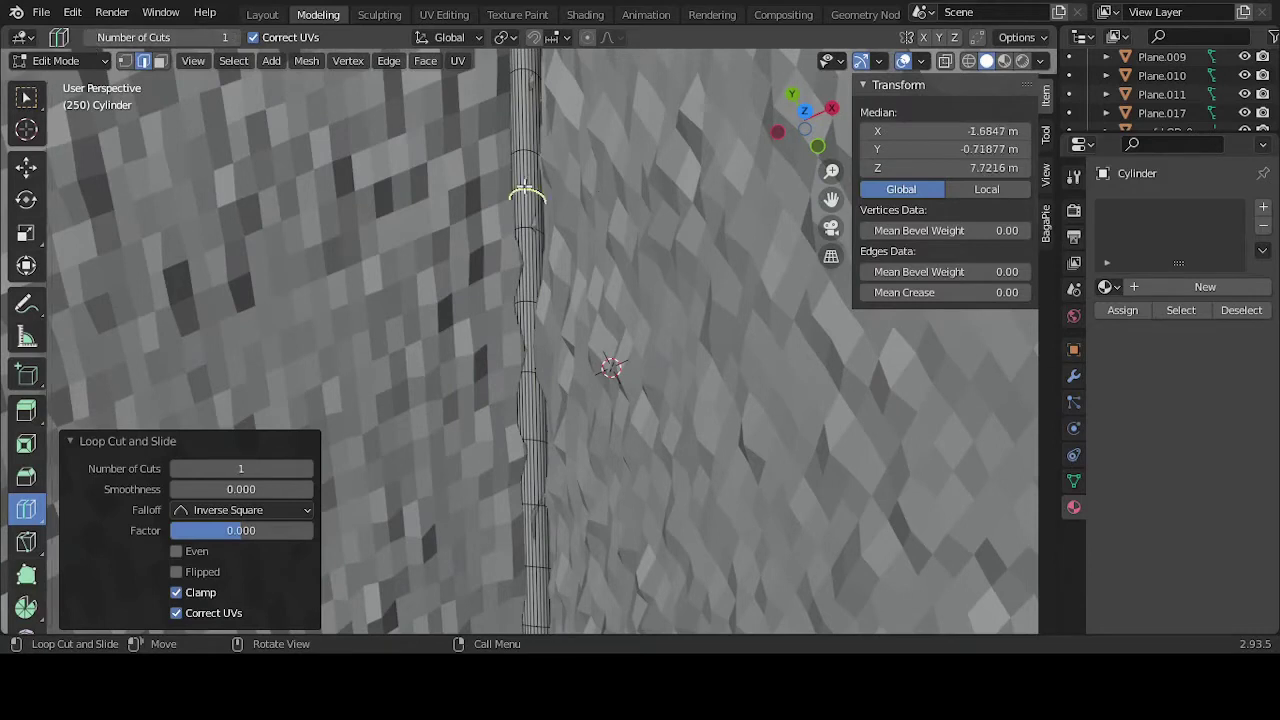
click(553, 407)
click(560, 548)
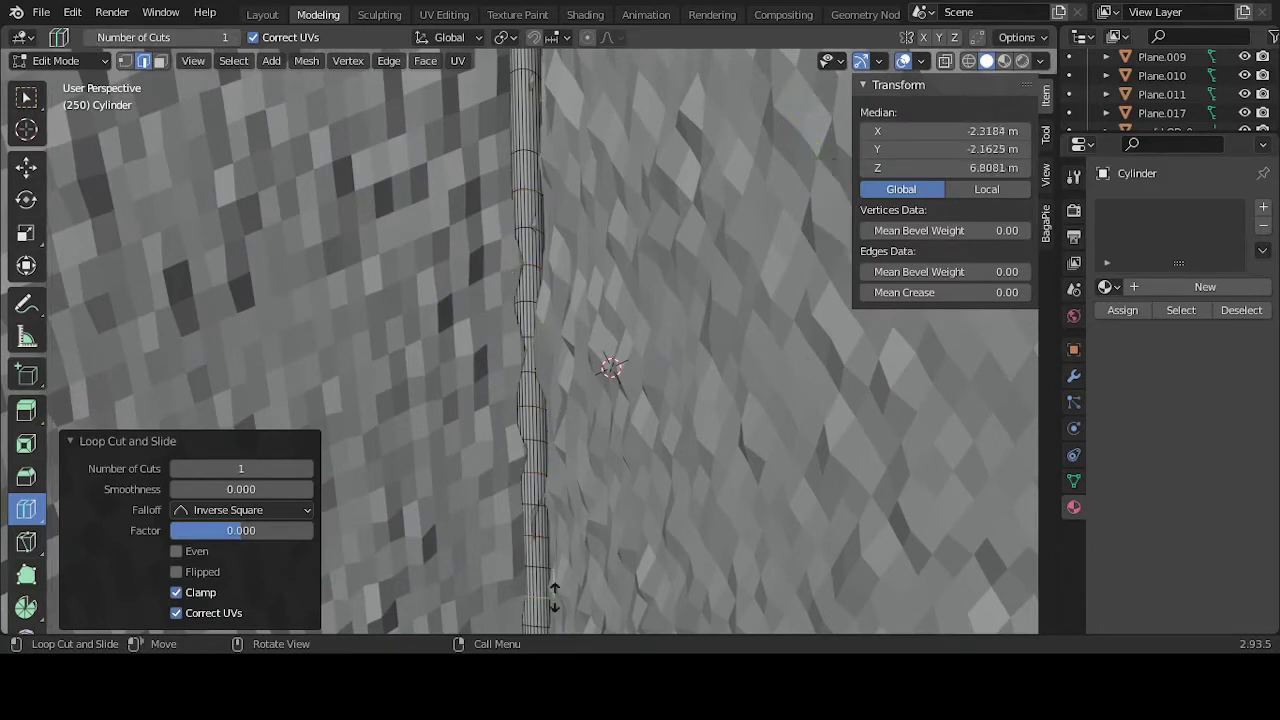
scroll(579, 514, down, 2)
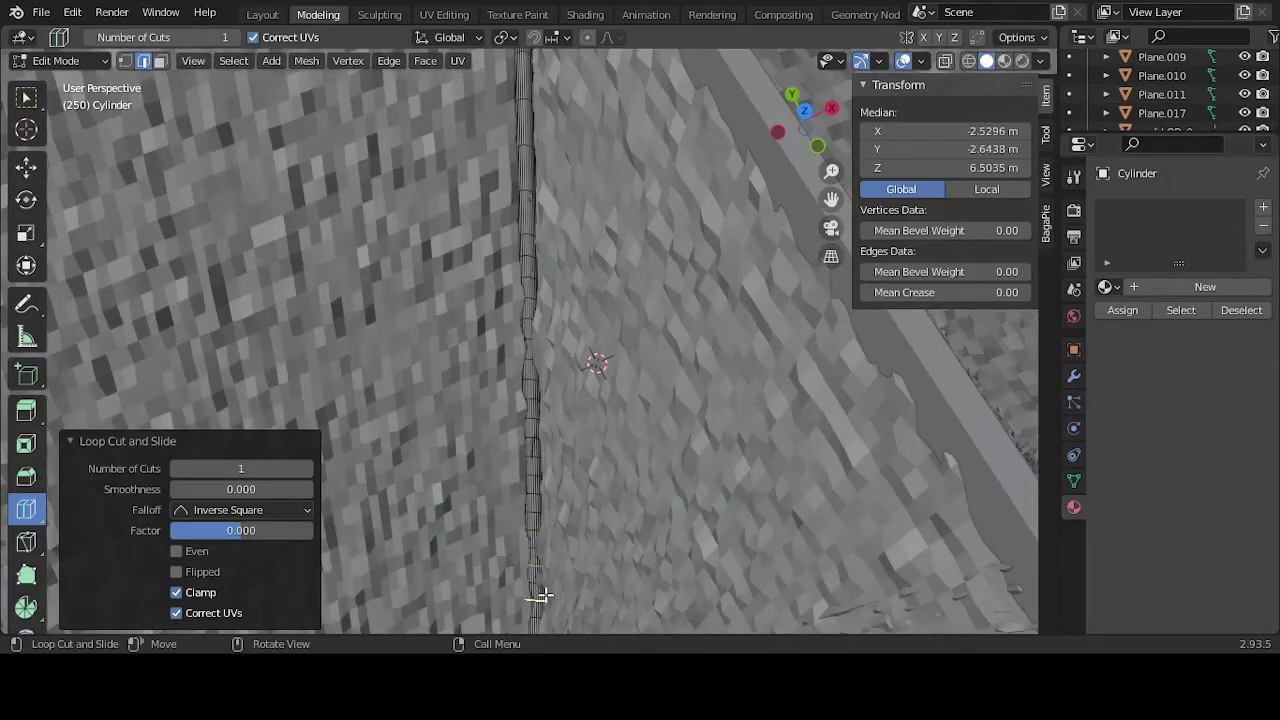
click(541, 595)
middle_drag(543, 594, 572, 560)
click(538, 599)
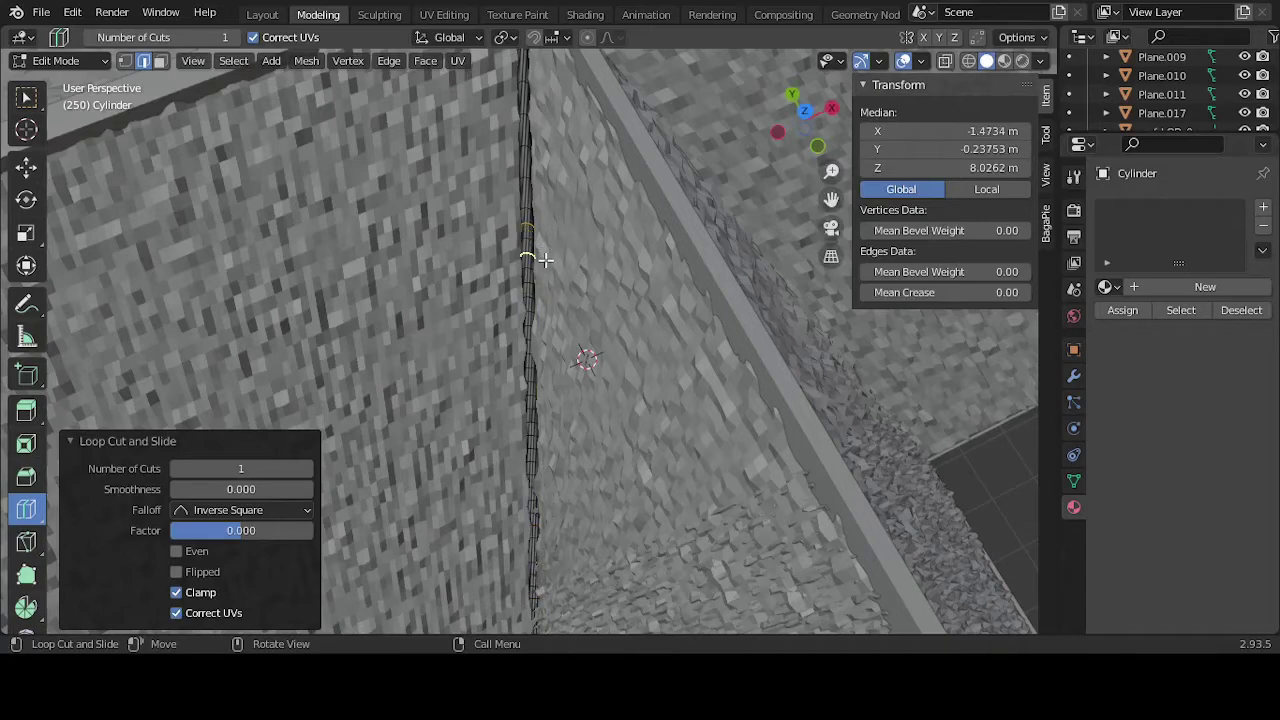
click(530, 170)
click(543, 73)
Step: Switch to vertex selection and move the selected loop near the ridge about 0.28 m in X, -0.31 m in Y and -0.07 m in Z
middle_drag(543, 74, 545, 117)
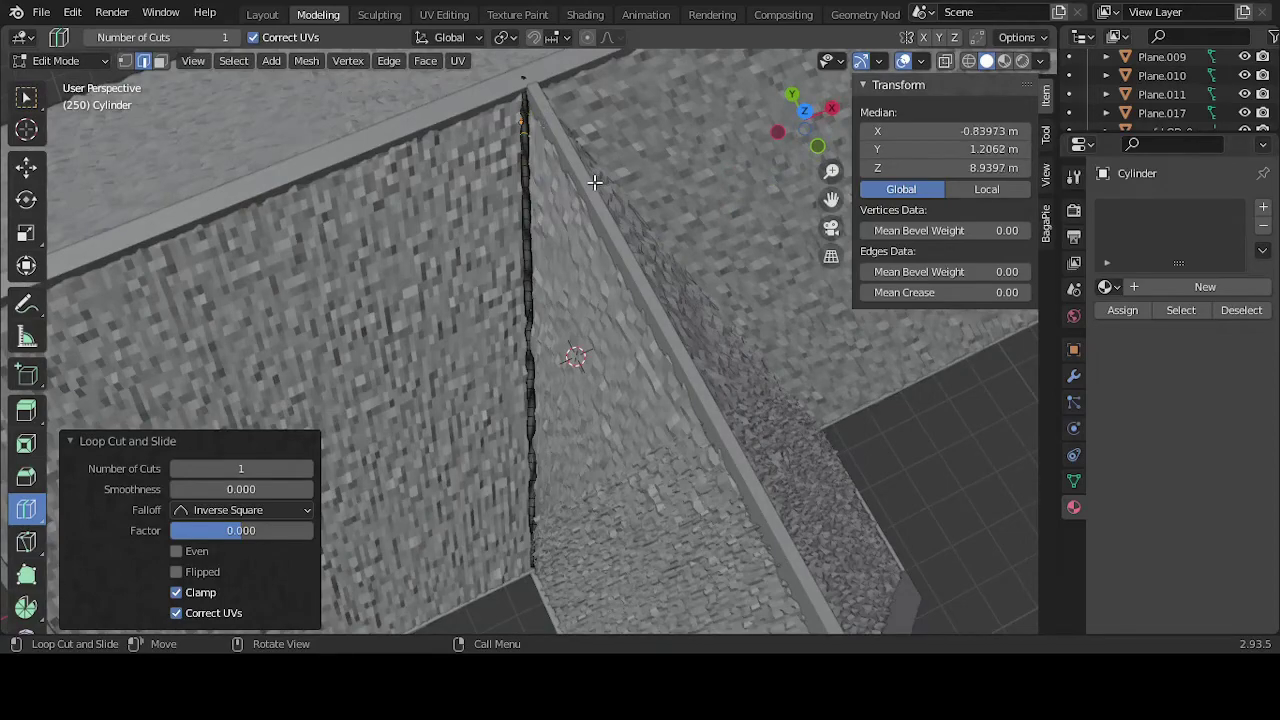
scroll(591, 186, up, 5)
scroll(590, 210, down, 4)
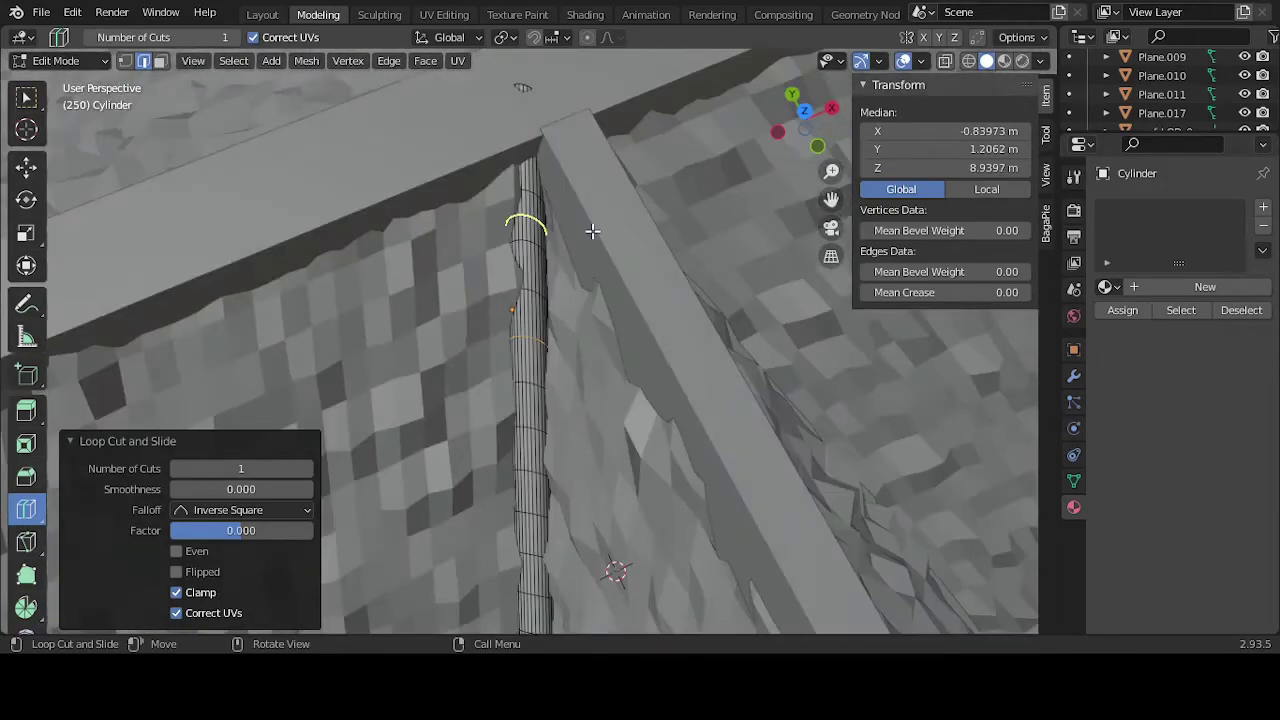
scroll(631, 350, up, 2)
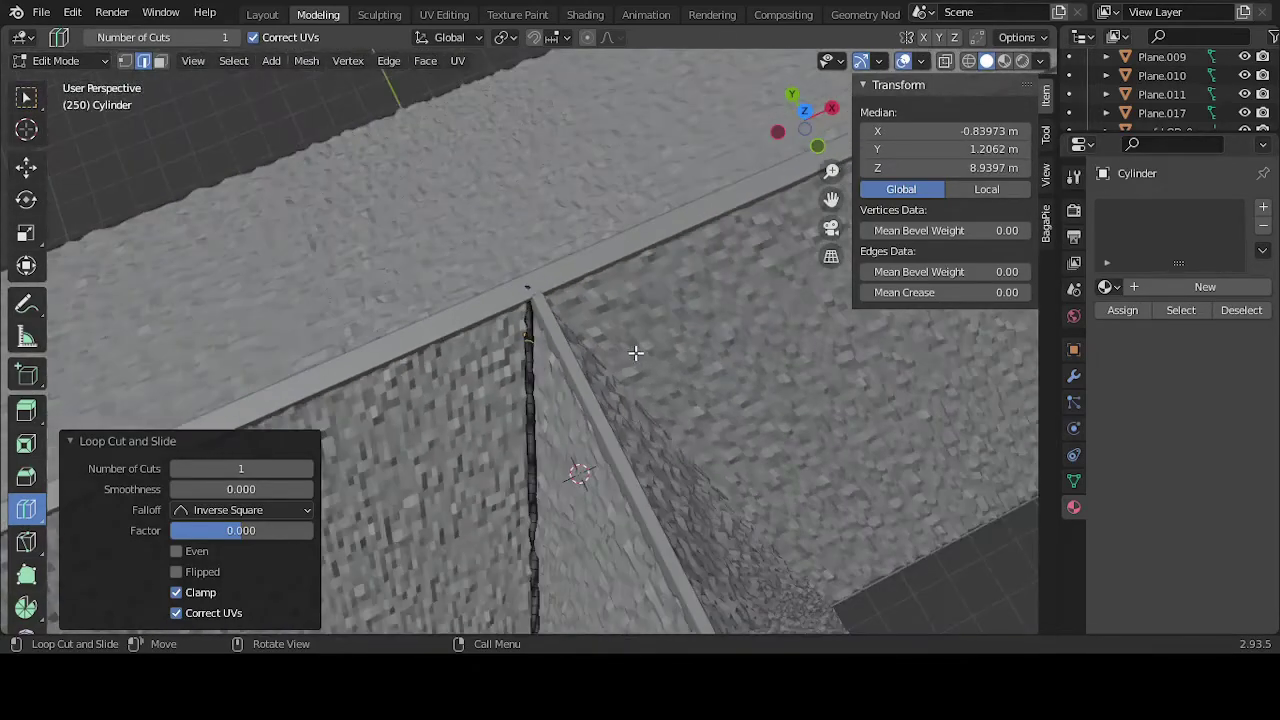
middle_drag(634, 351, 588, 257)
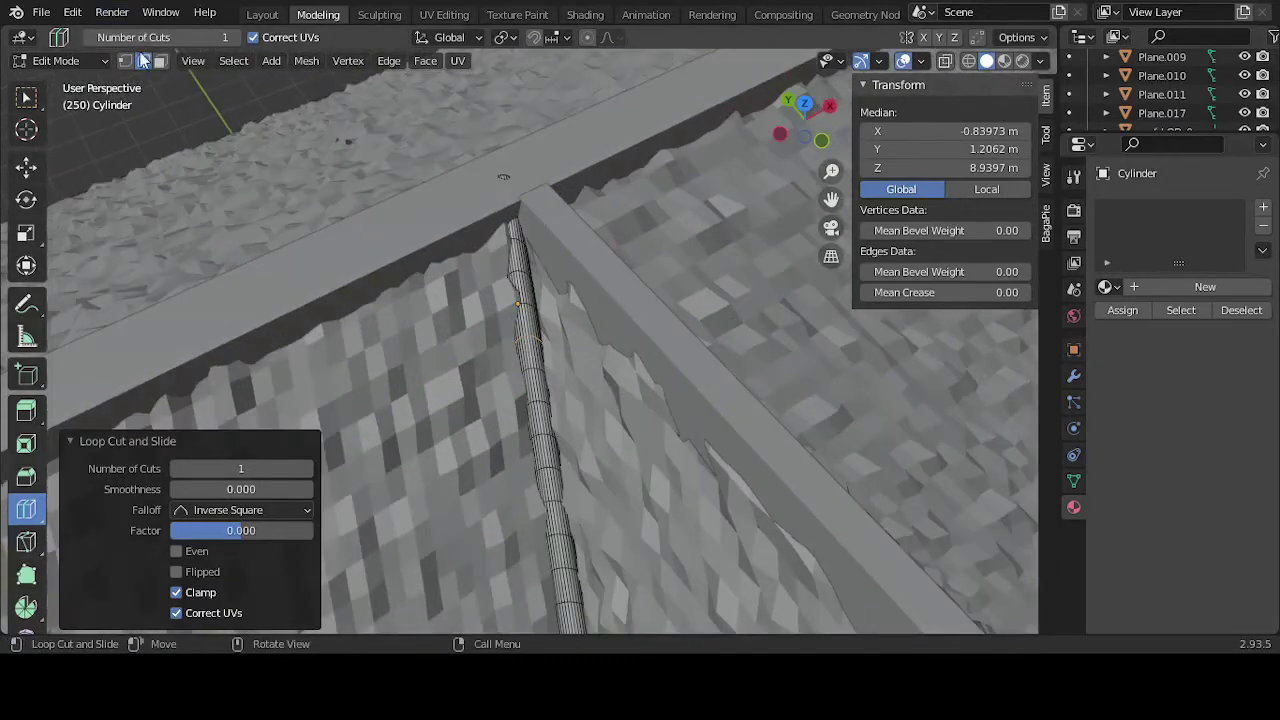
key(g)
click(508, 176)
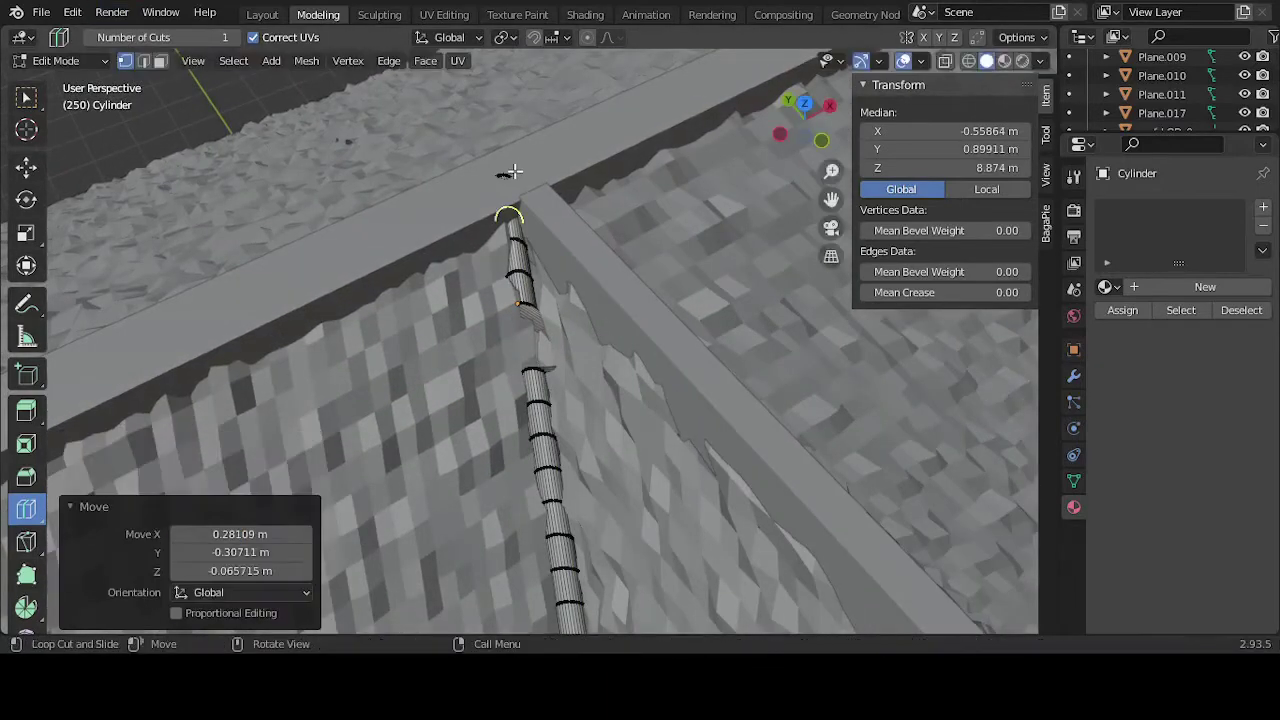
Step: Select the half-cylinder's end vertices projecting above the ridge and lower them about 0.03 m in Z
click(26, 166)
drag(430, 126, 540, 180)
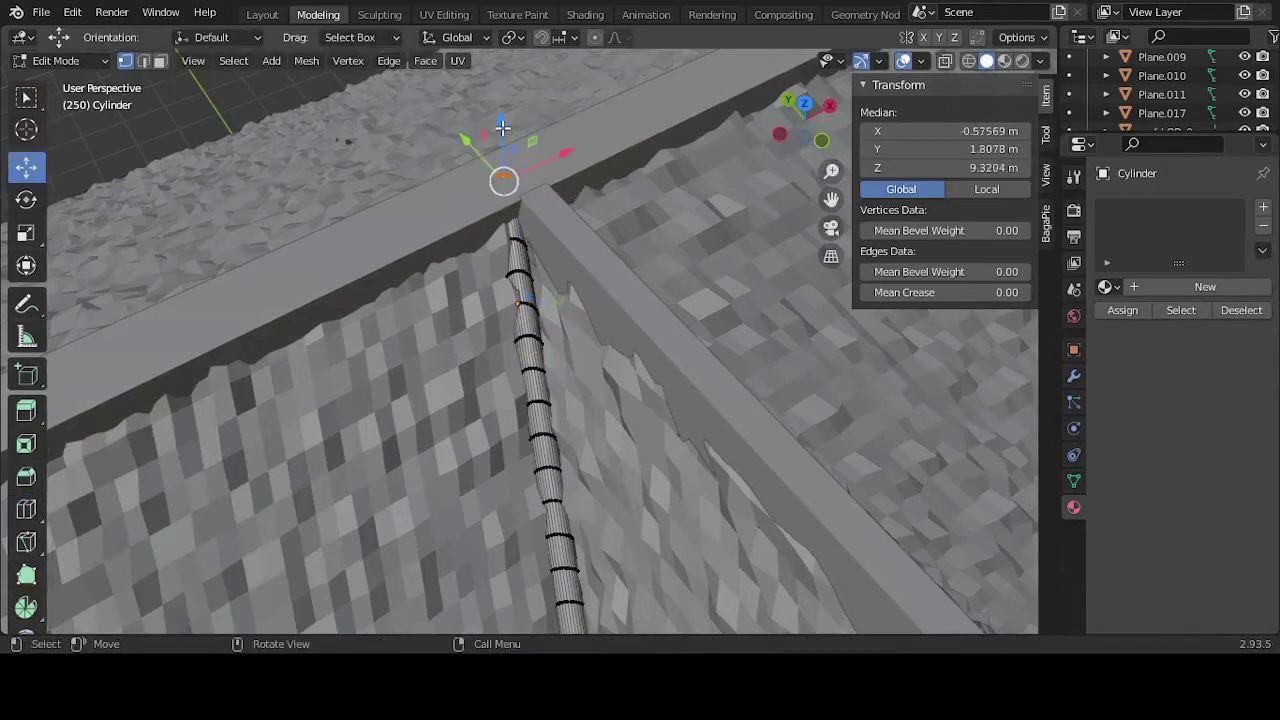
drag(503, 127, 507, 136)
Step: With face selection and wireframe shading enabled, select all of the half-cylinder's faces
middle_drag(618, 252, 563, 297)
scroll(550, 300, down, 3)
scroll(430, 258, down, 5)
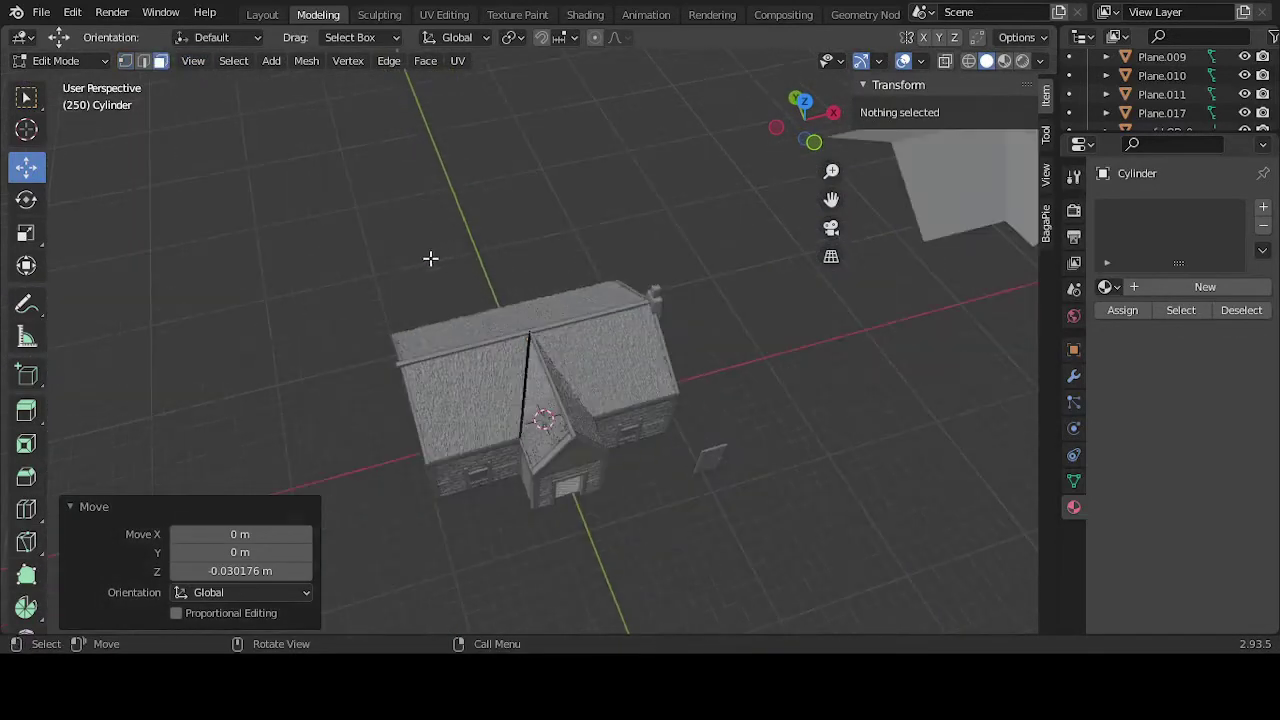
drag(645, 502, 645, 502)
scroll(523, 380, up, 8)
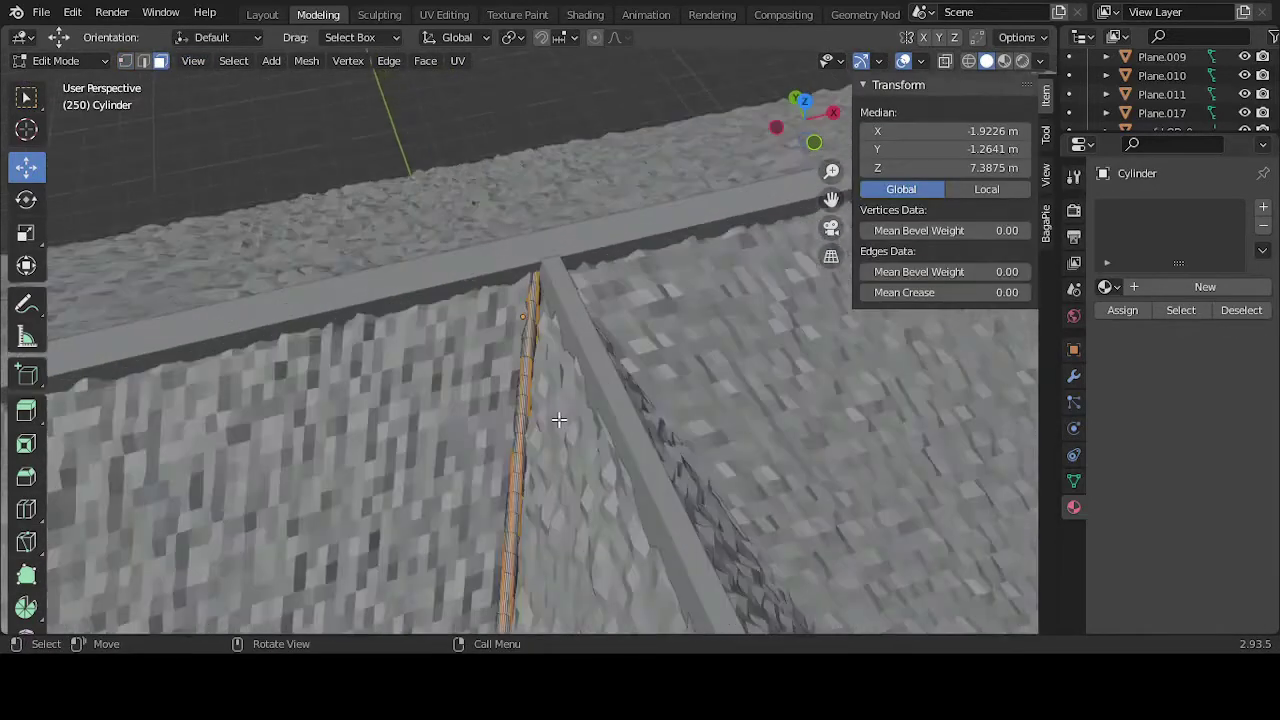
middle_drag(590, 393, 605, 387)
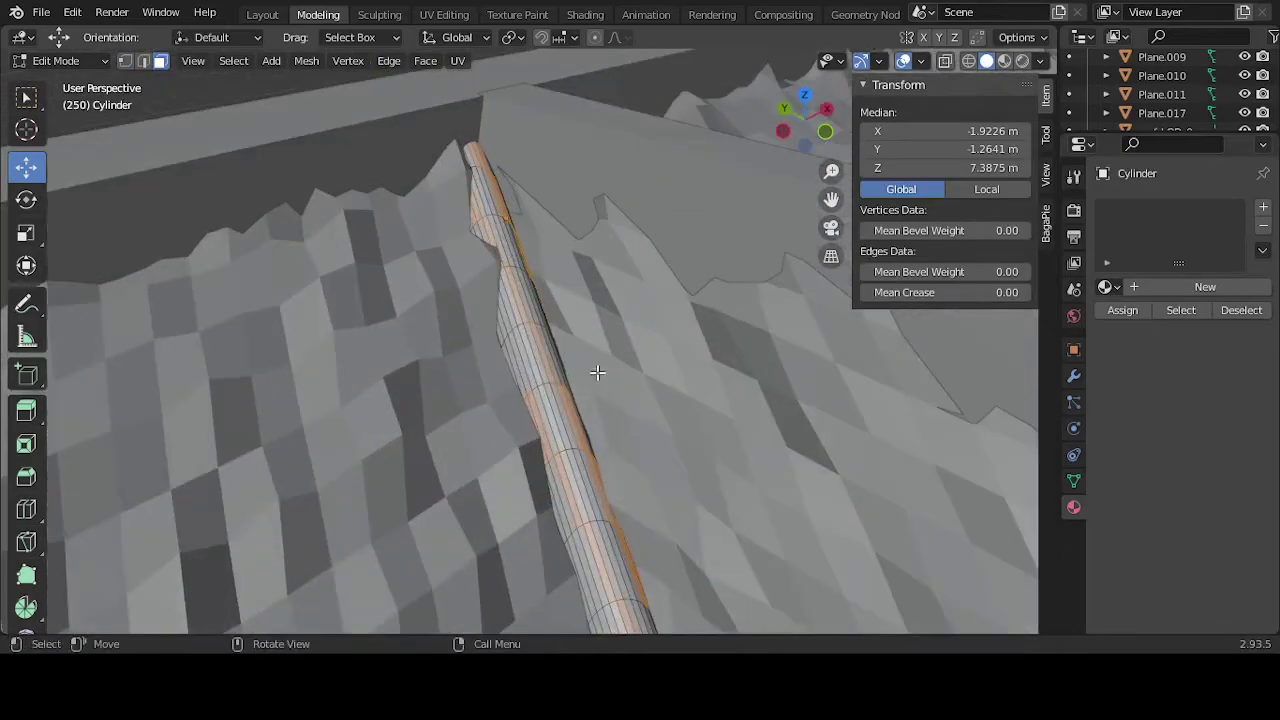
click(968, 61)
mouse_move(600, 180)
middle_down()
mouse_move(503, 234)
mouse_move(620, 211)
mouse_move(561, 273)
middle_up()
scroll(561, 273, down, 5)
scroll(477, 286, down, 3)
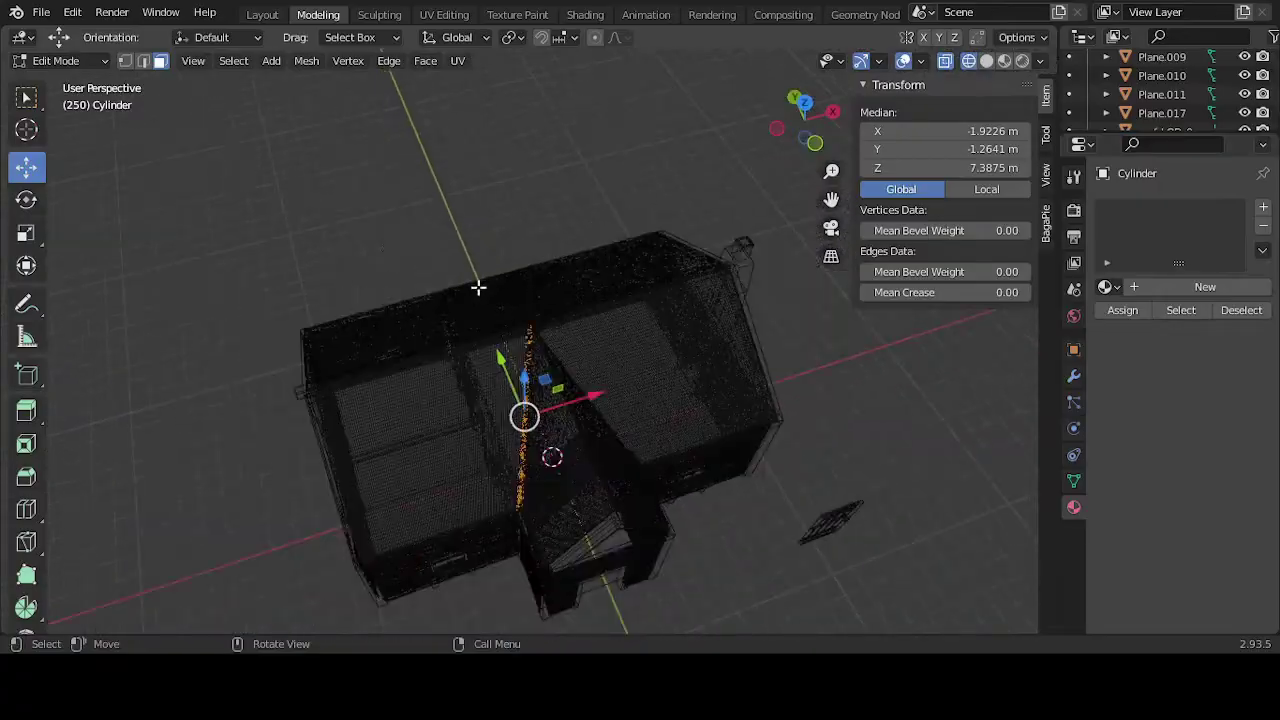
drag(390, 212, 643, 572)
scroll(563, 516, up, 8)
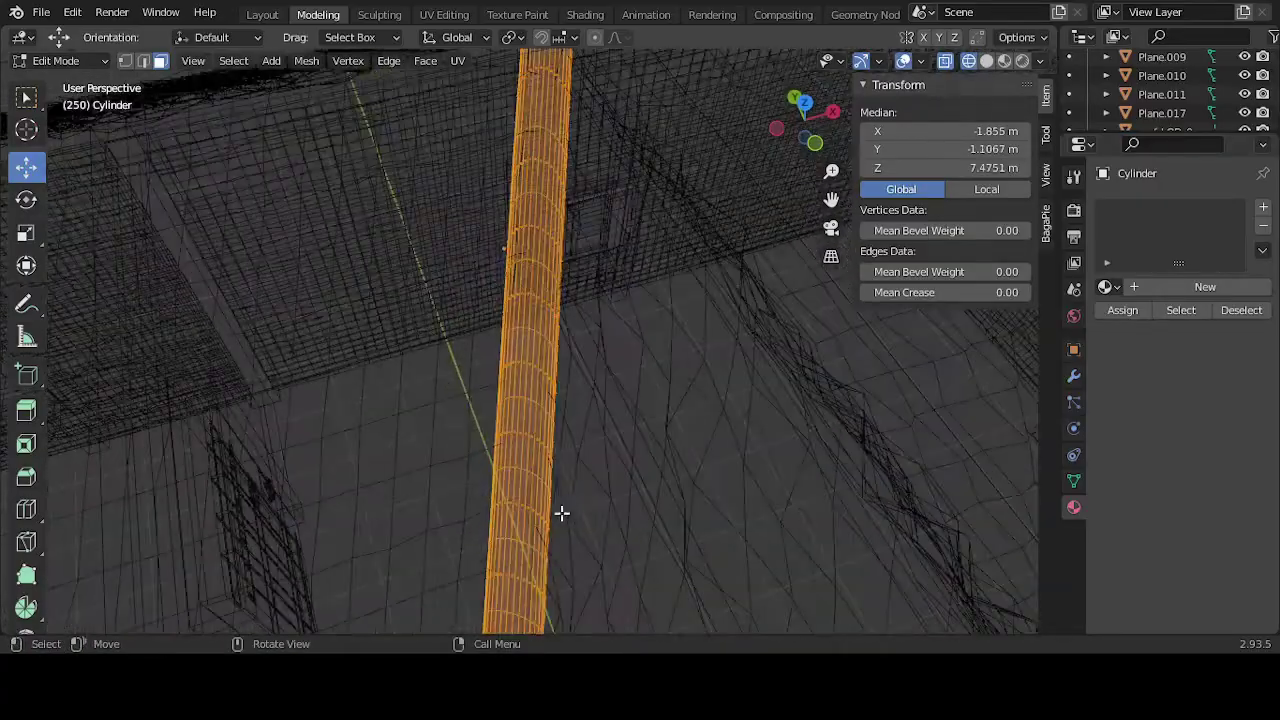
middle_drag(560, 514, 562, 440)
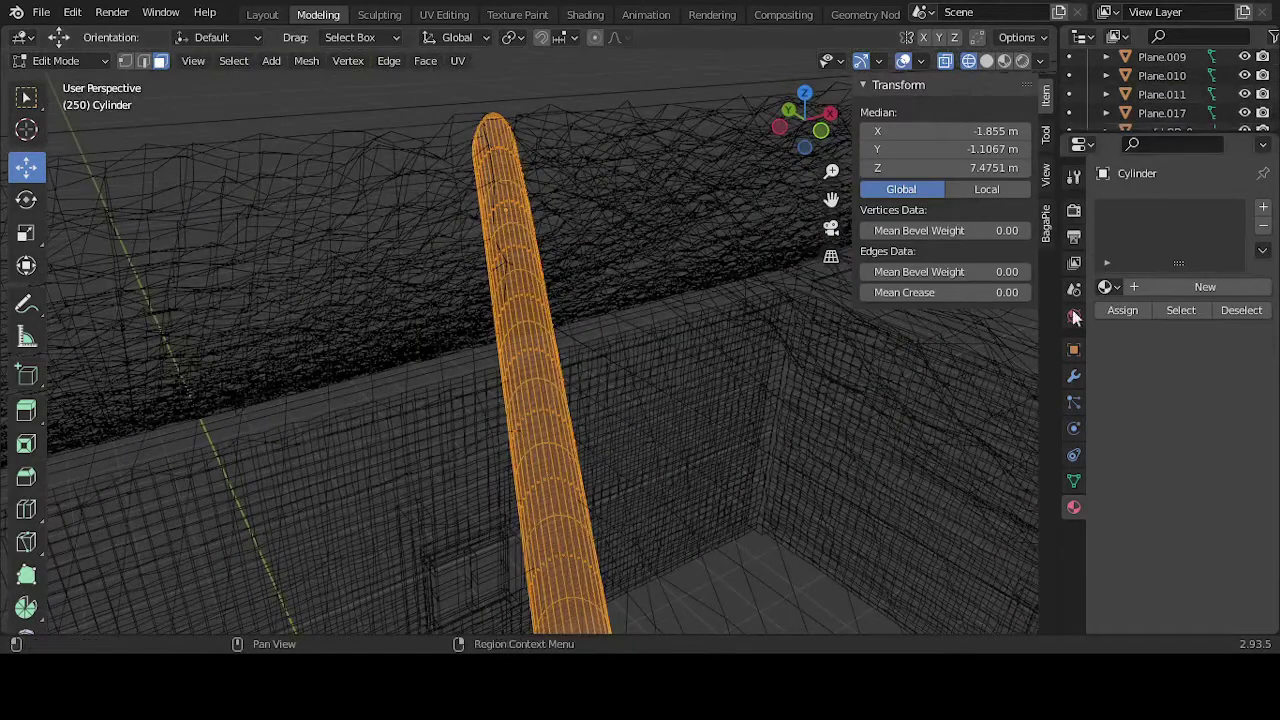
Step: Add a Displace modifier to the half-cylinder with the THATCH texture, strength -0.1 and UV coordinates
click(1074, 376)
click(1181, 207)
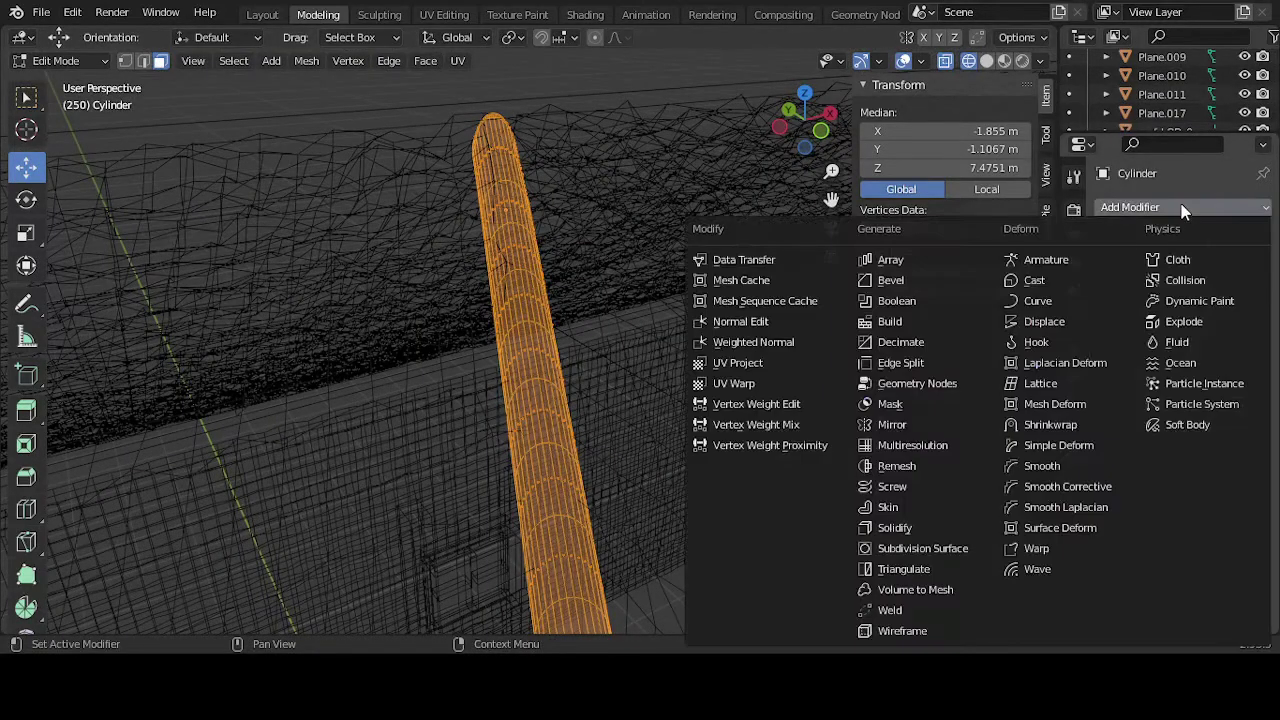
click(1071, 321)
click(1112, 267)
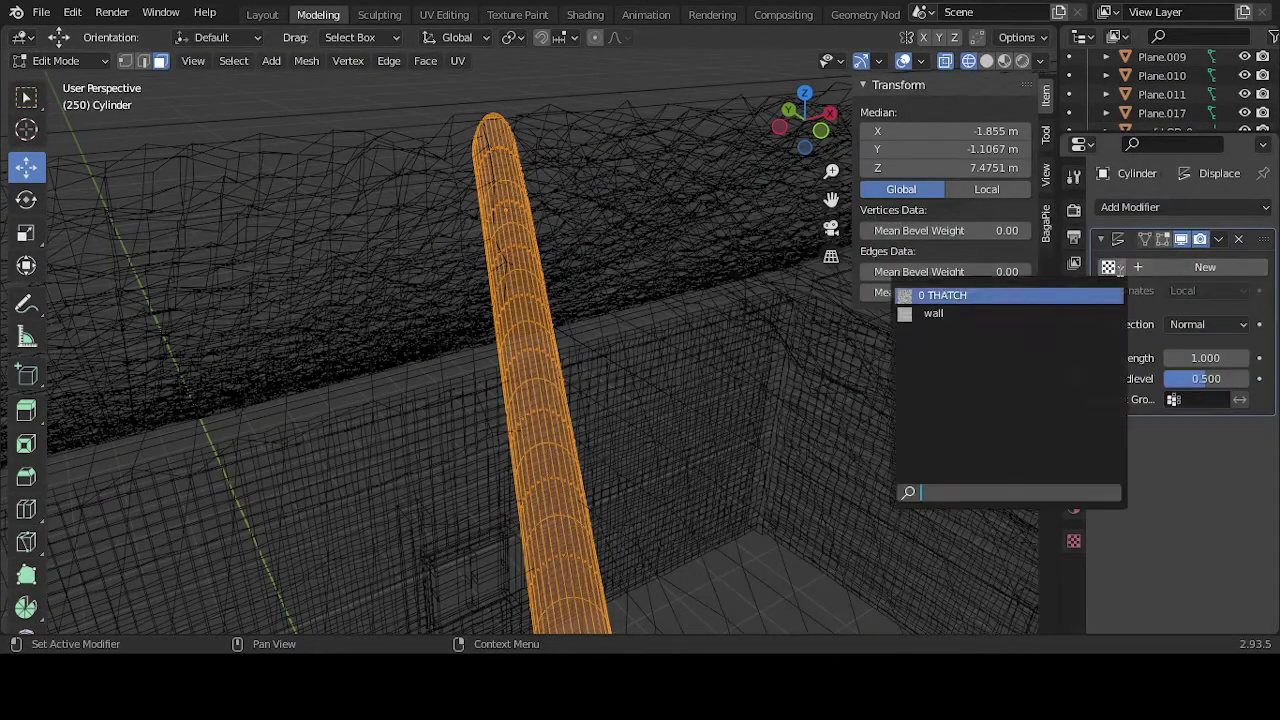
click(1046, 294)
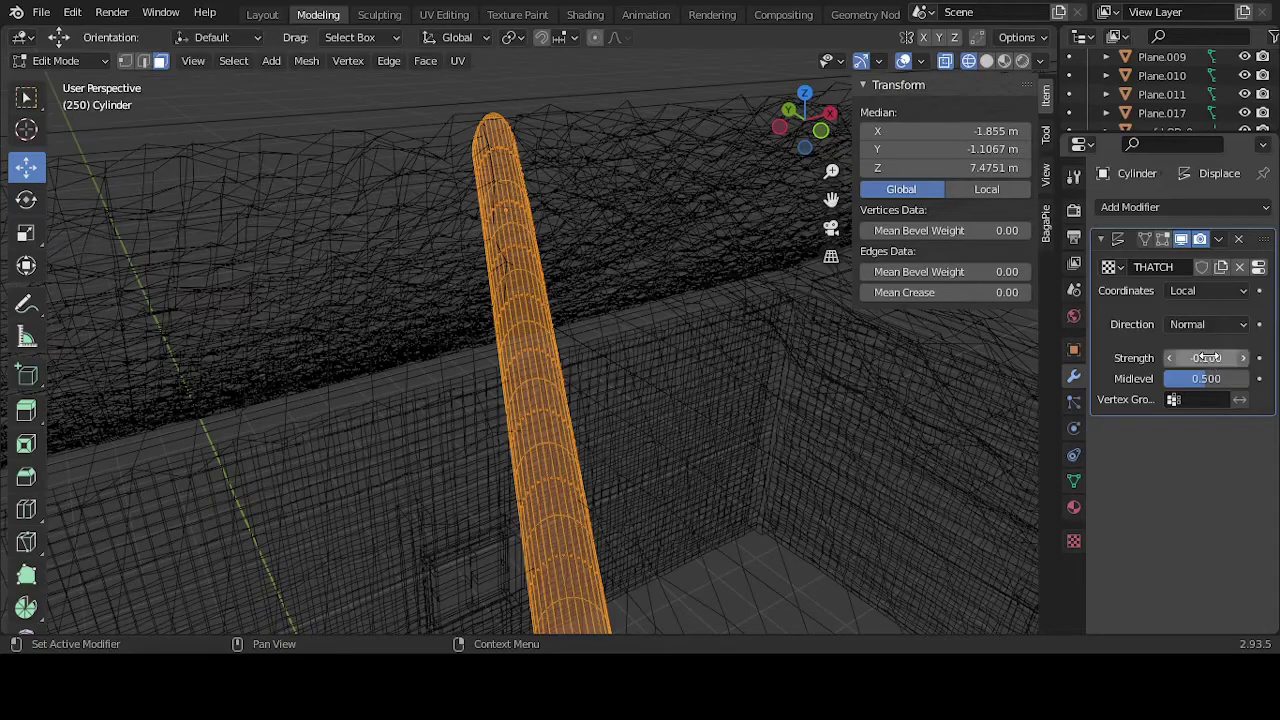
click(1220, 290)
click(1194, 368)
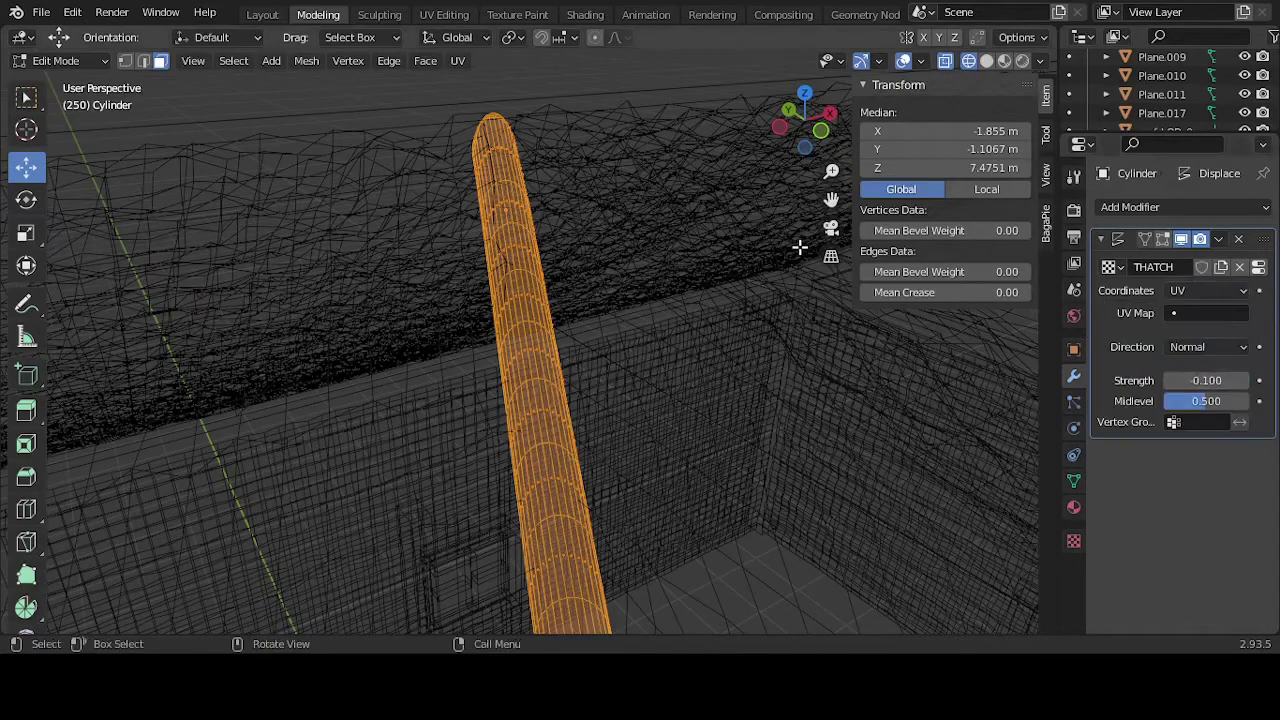
Step: Return to Object Mode with solid shading and set the half-cylinder's Displace strength to 0.6
key(Tab)
middle_drag(659, 227, 800, 200)
click(987, 62)
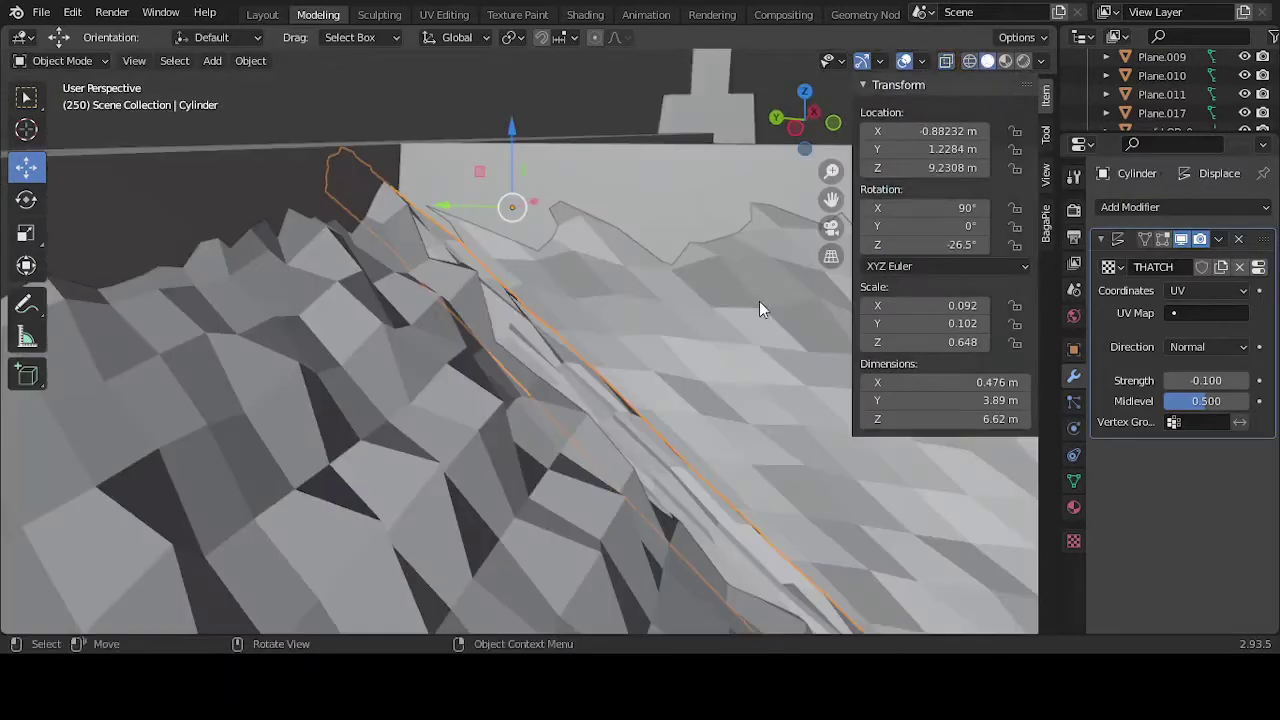
mouse_move(757, 306)
middle_down()
mouse_move(614, 306)
mouse_move(695, 311)
mouse_move(652, 335)
mouse_move(651, 317)
mouse_move(654, 349)
mouse_move(620, 357)
mouse_move(666, 309)
mouse_move(659, 283)
middle_up()
scroll(643, 323, down, 5)
scroll(621, 350, up, 4)
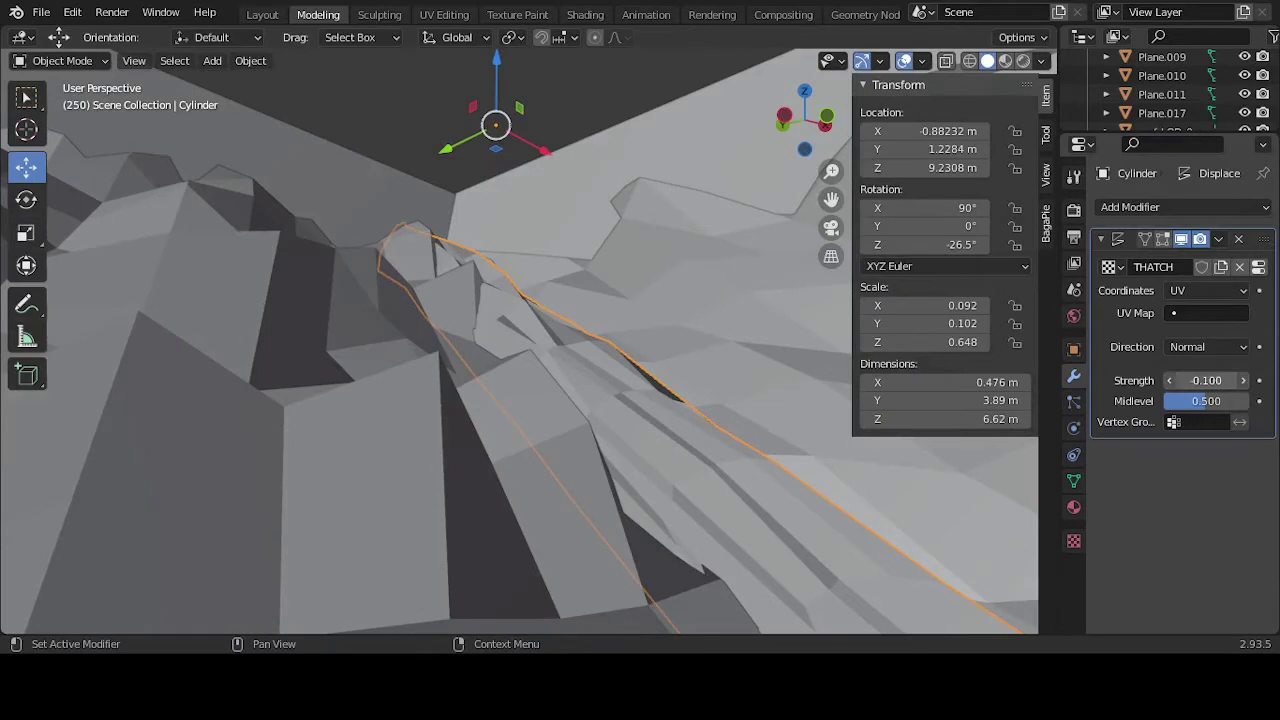
drag(1206, 380, 1241, 380)
Step: Switch to material preview and assign the houserooftxt material to the valley half-cylinder
scroll(707, 349, down, 12)
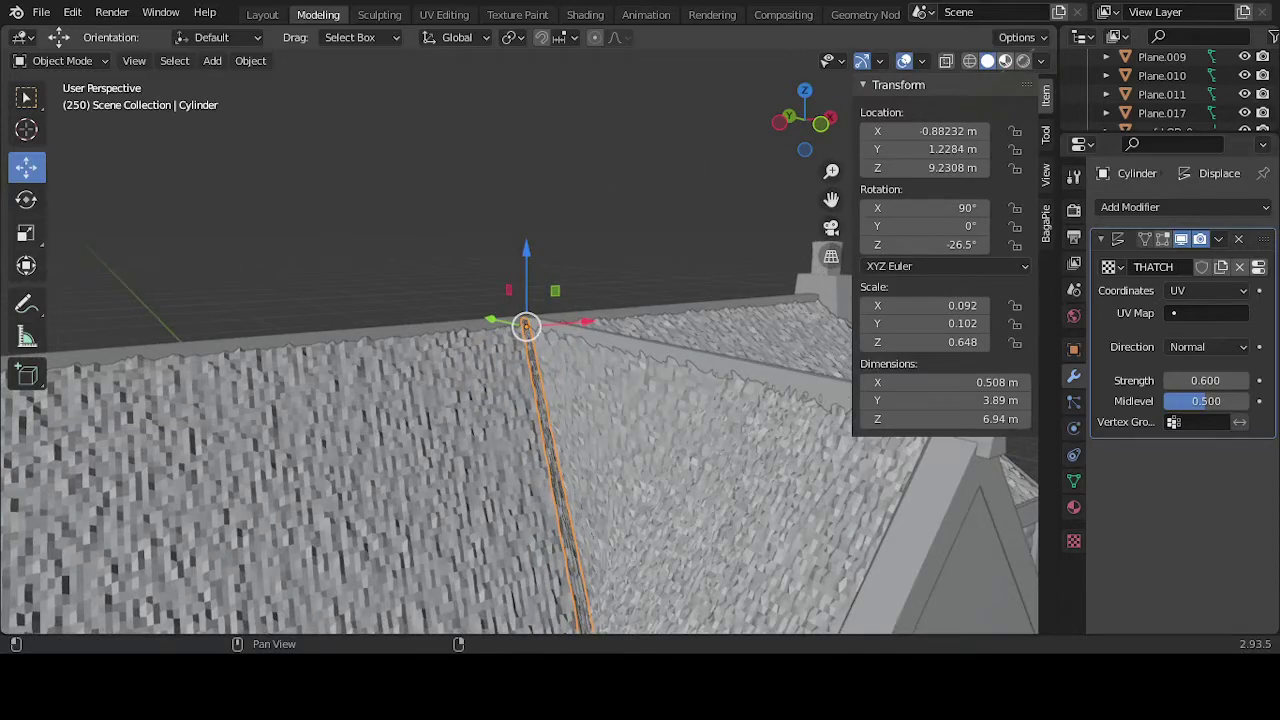
middle_drag(655, 230, 571, 361)
scroll(571, 355, up, 3)
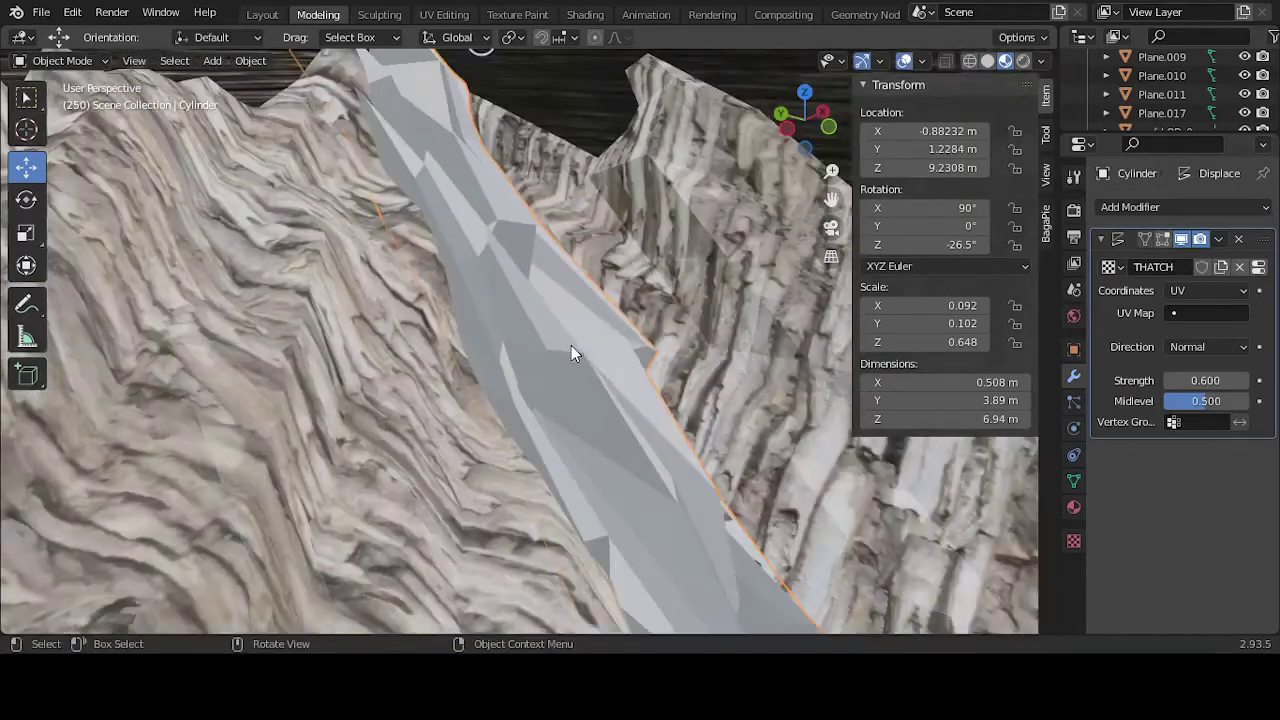
scroll(571, 345, down, 8)
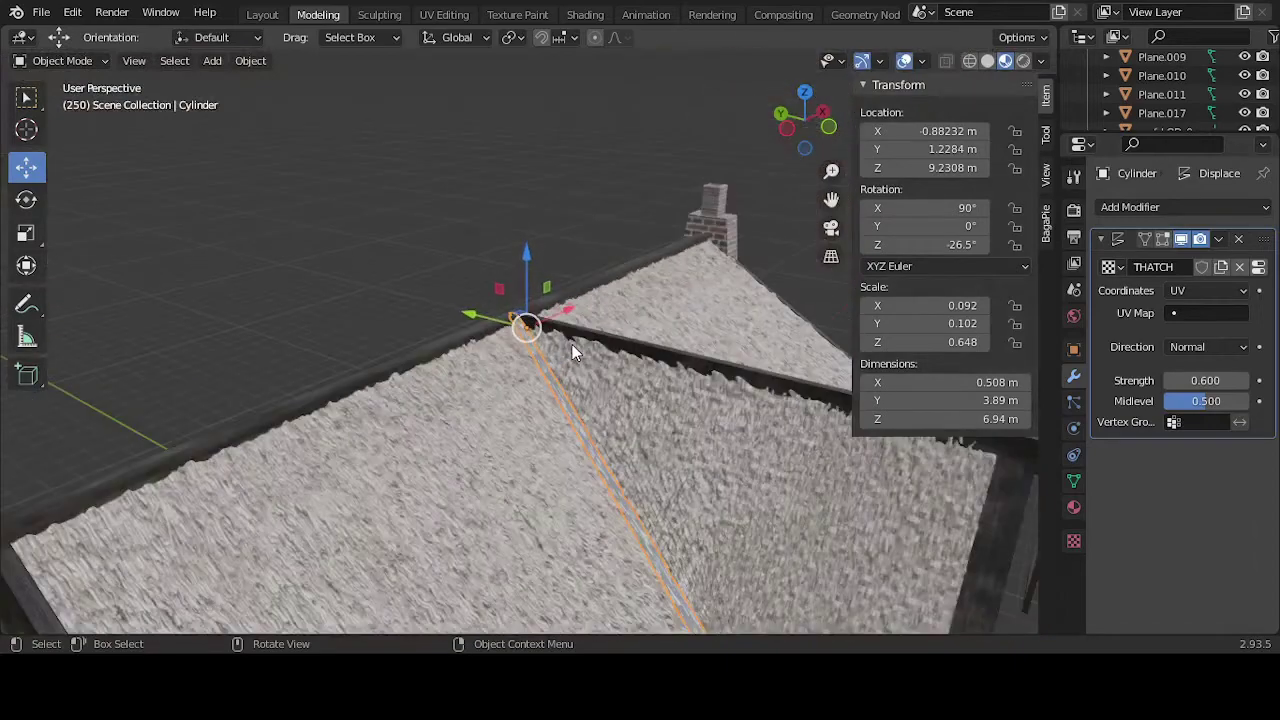
scroll(572, 344, up, 1)
click(1073, 507)
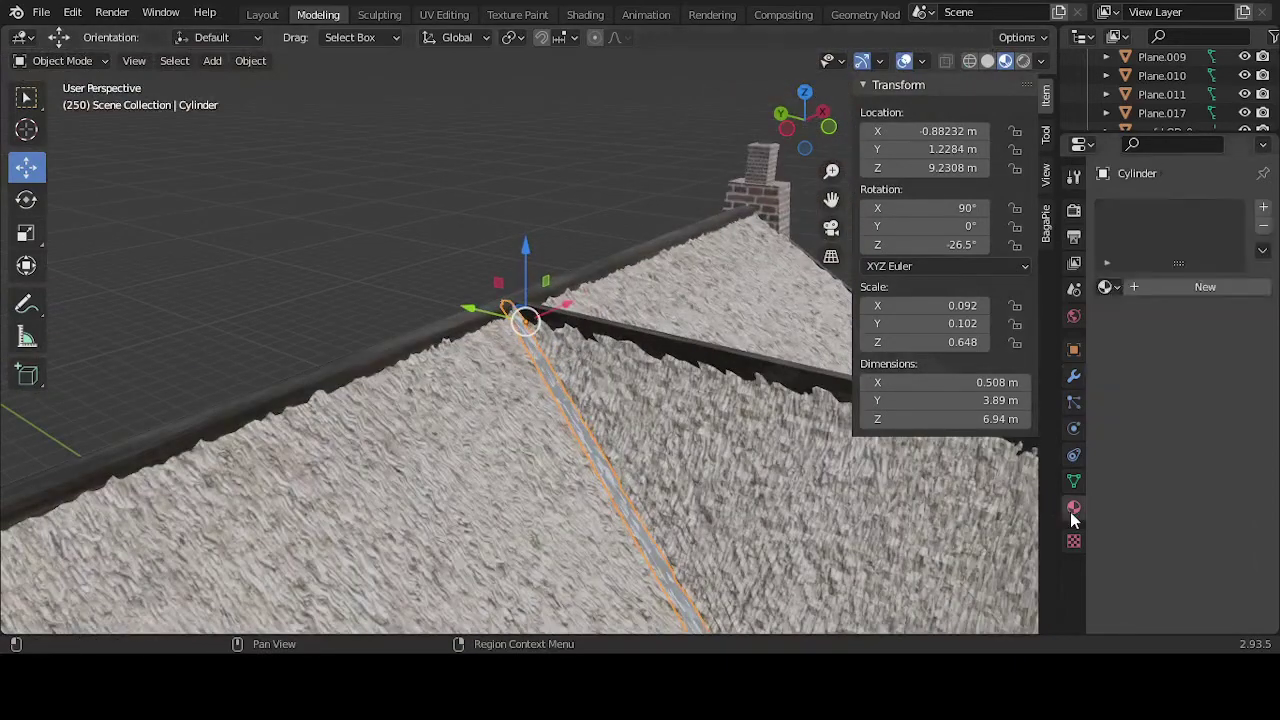
click(1108, 287)
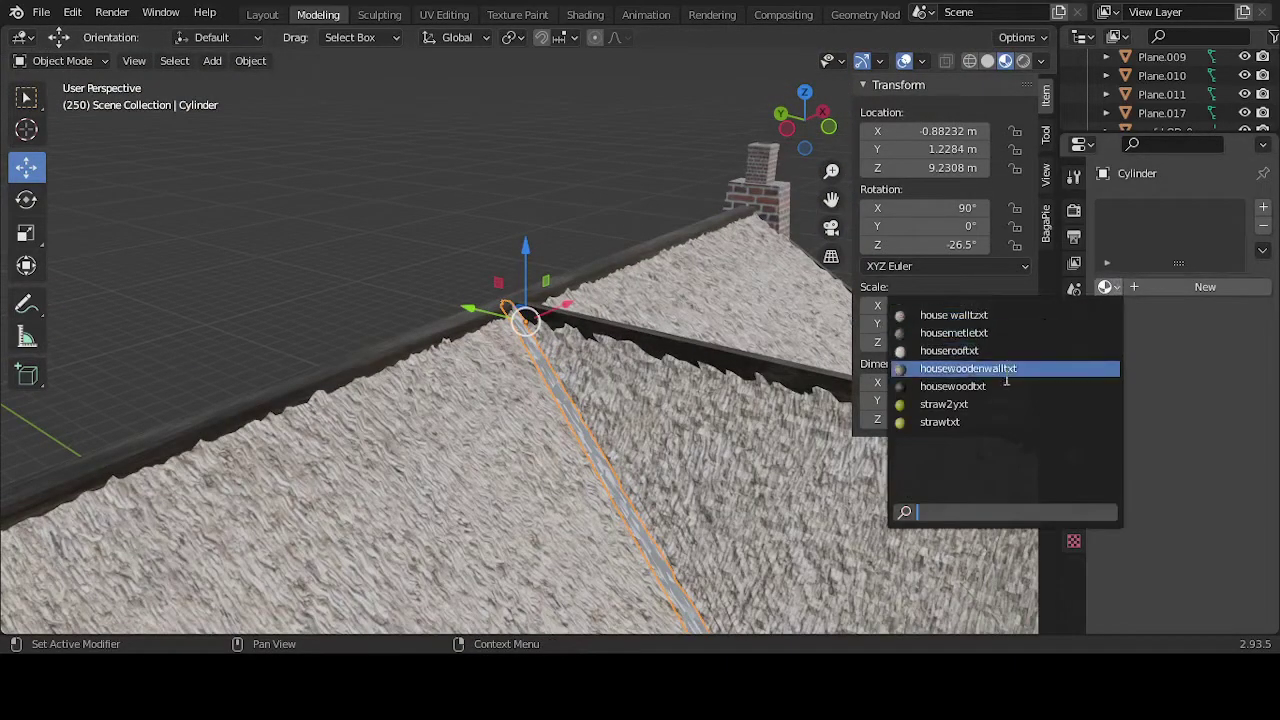
click(1005, 350)
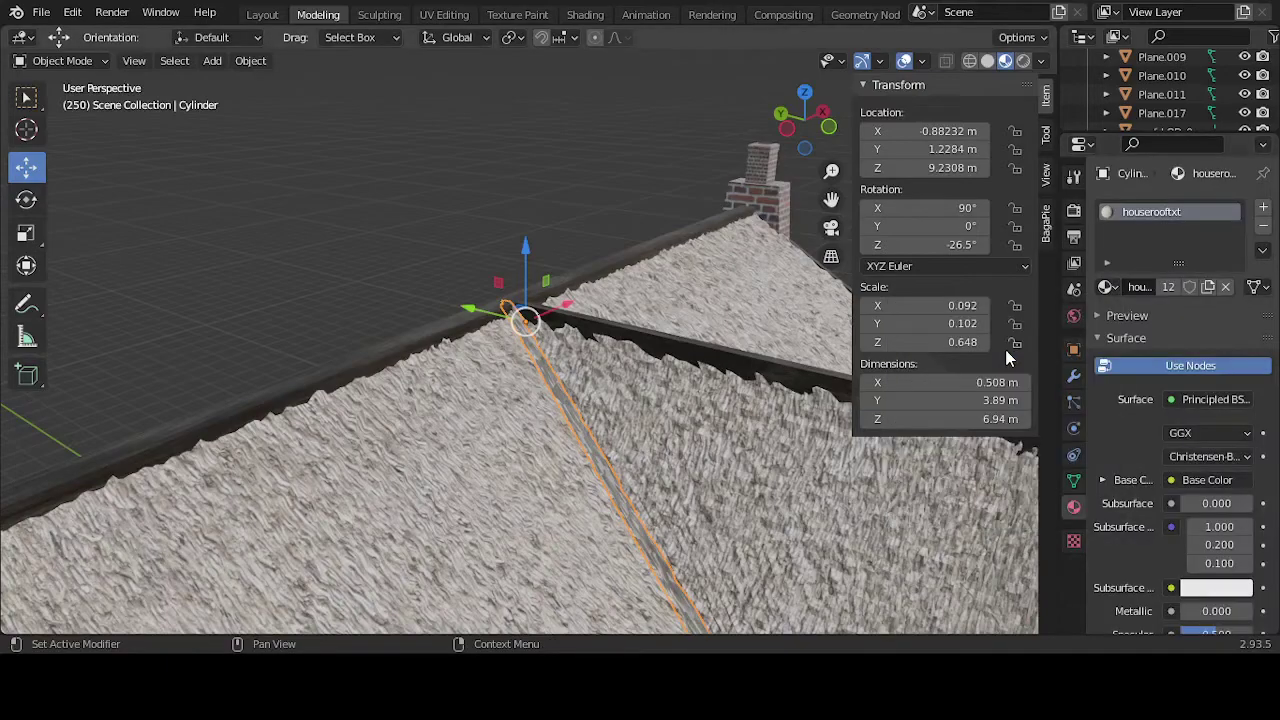
middle_drag(822, 456, 679, 464)
click(577, 512)
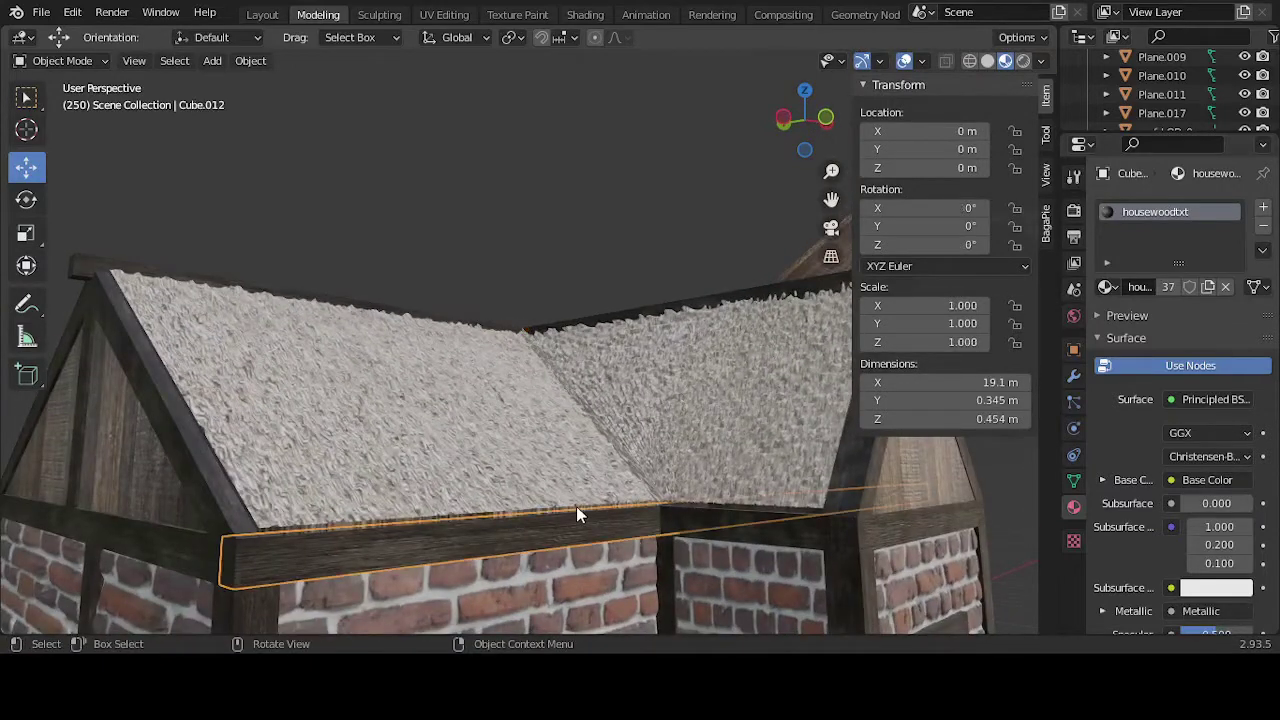
click(579, 506)
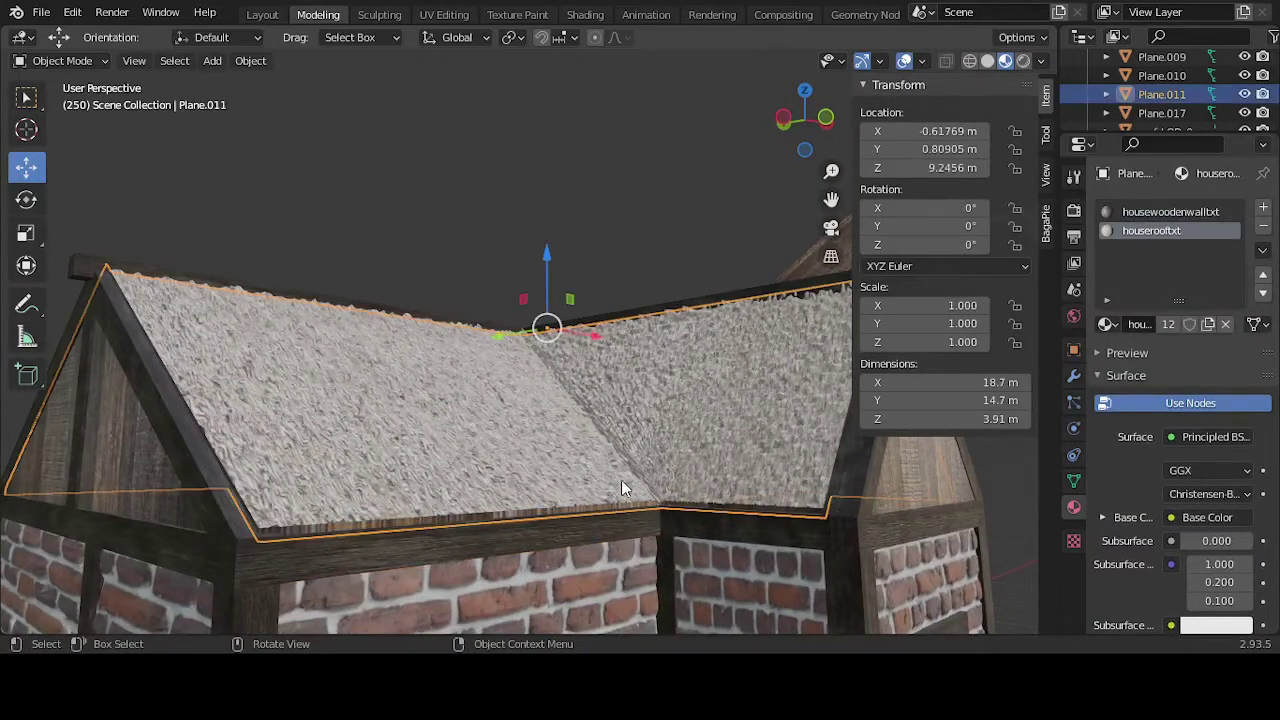
Step: Select the valley half-cylinder and duplicate it in place in the top orthographic view
middle_drag(653, 435, 553, 482)
scroll(535, 480, up, 4)
click(540, 480)
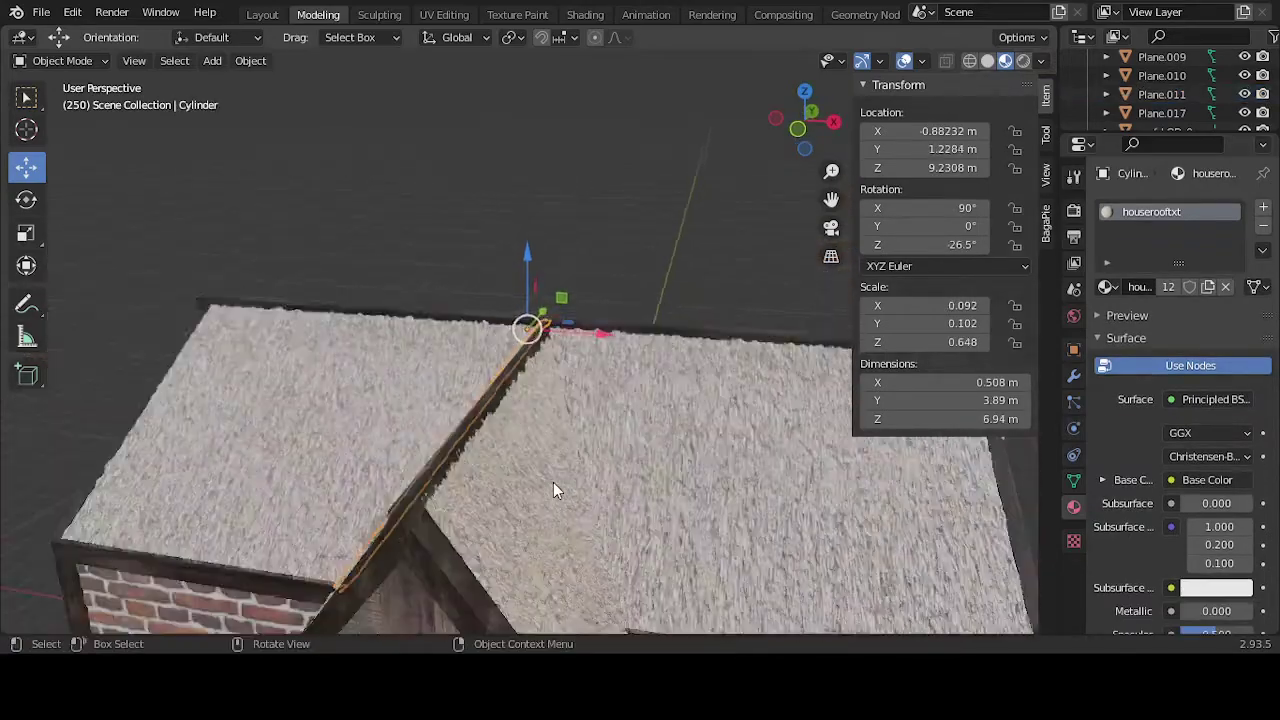
scroll(553, 482, down, 5)
key(KP_7)
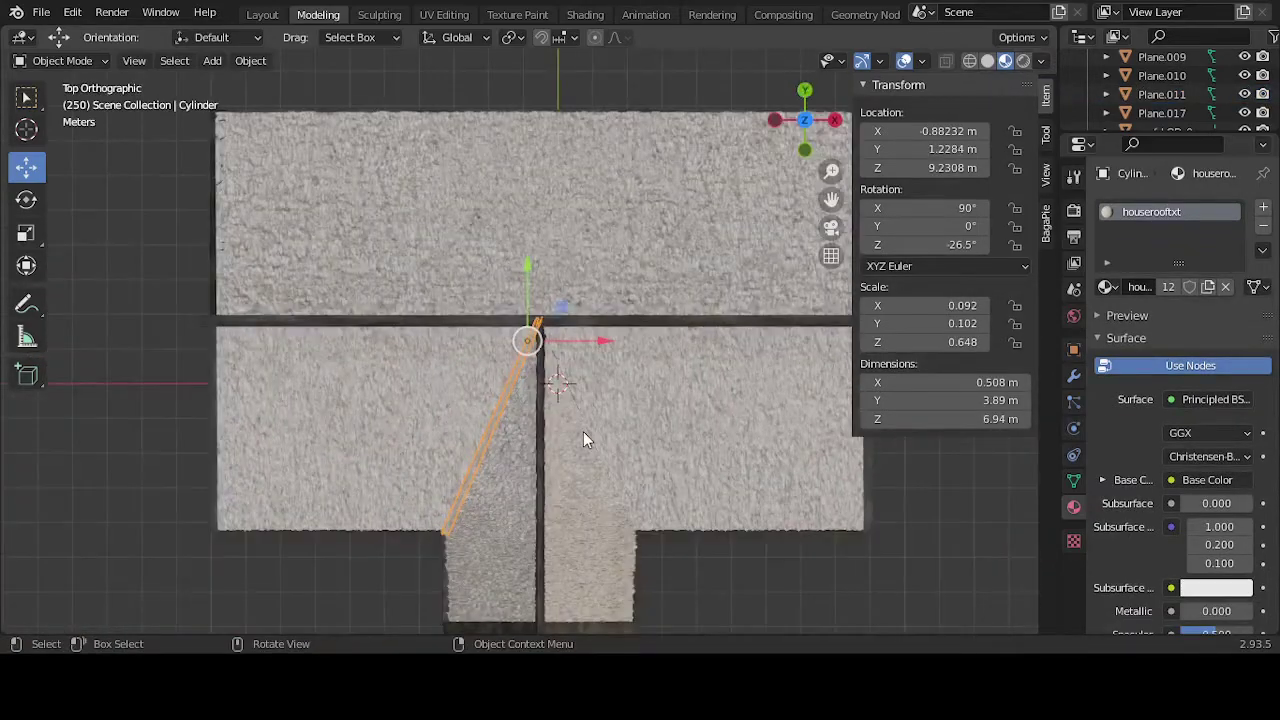
scroll(584, 433, up, 2)
key(shift+d)
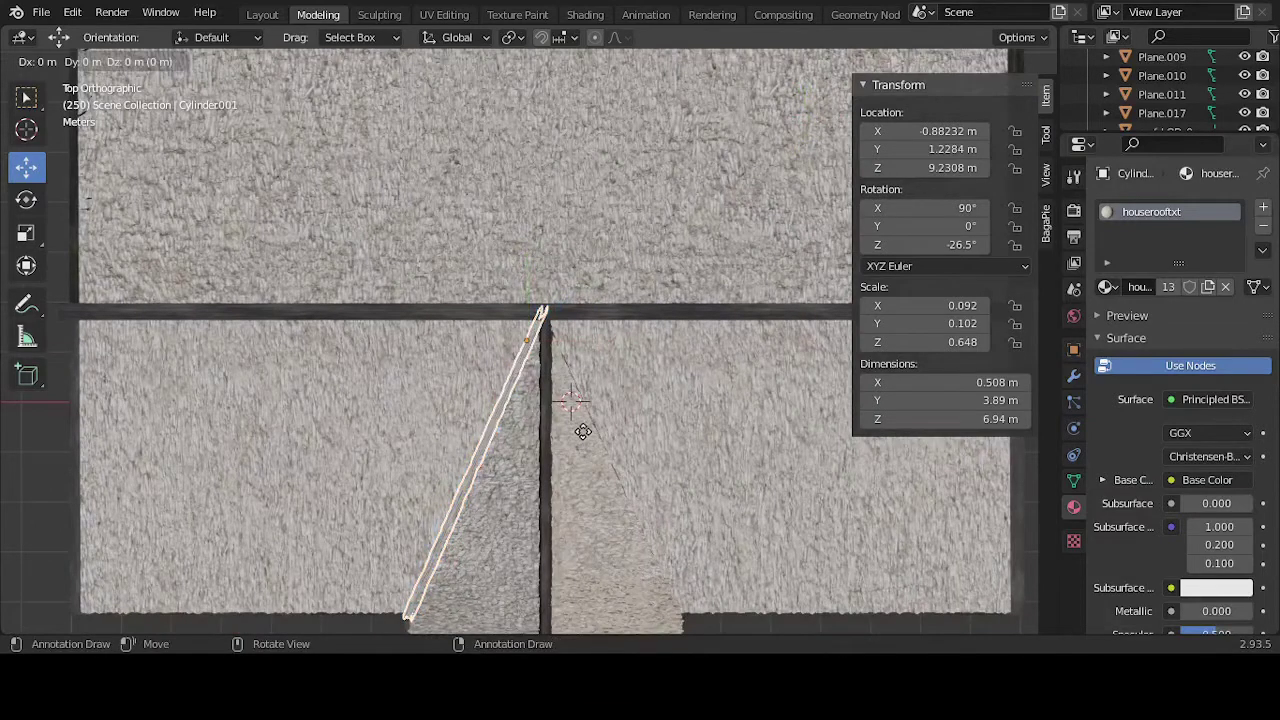
right_click(583, 431)
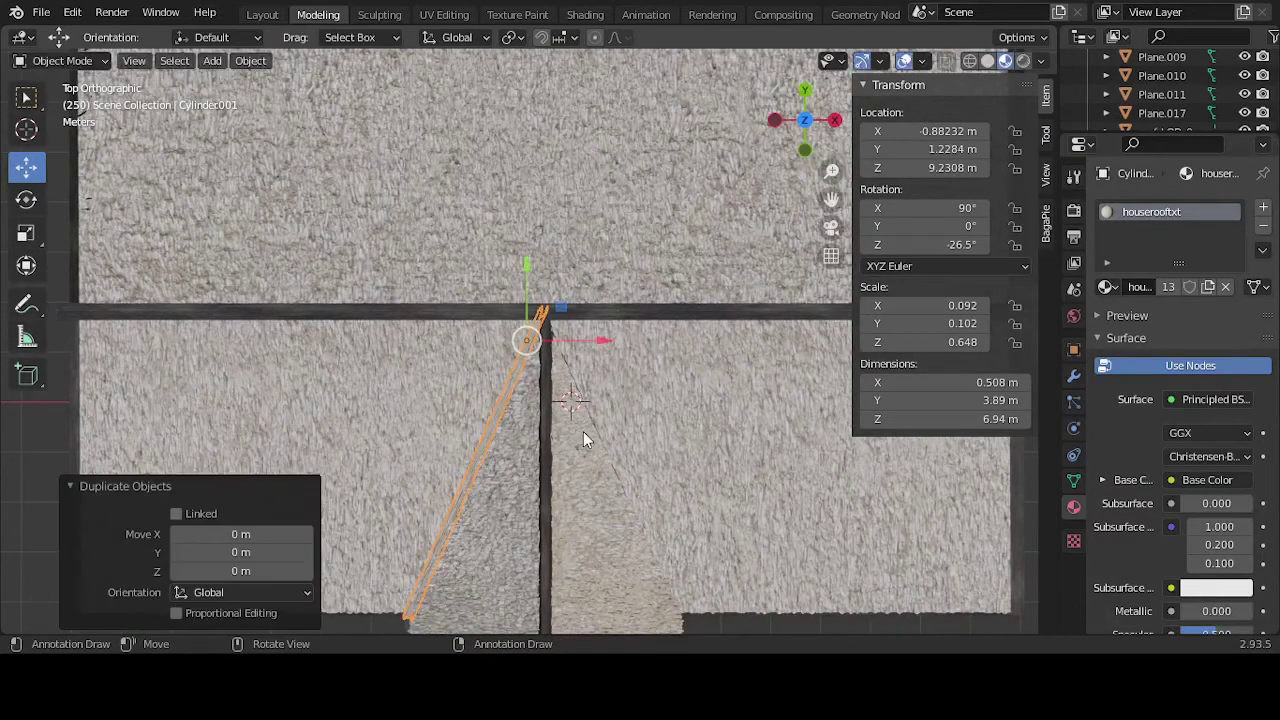
Step: Rotate the copy to about 22° around Z and move it to about X -0.23 m, Y 1.06 m, along the gable's opposite valley
click(27, 199)
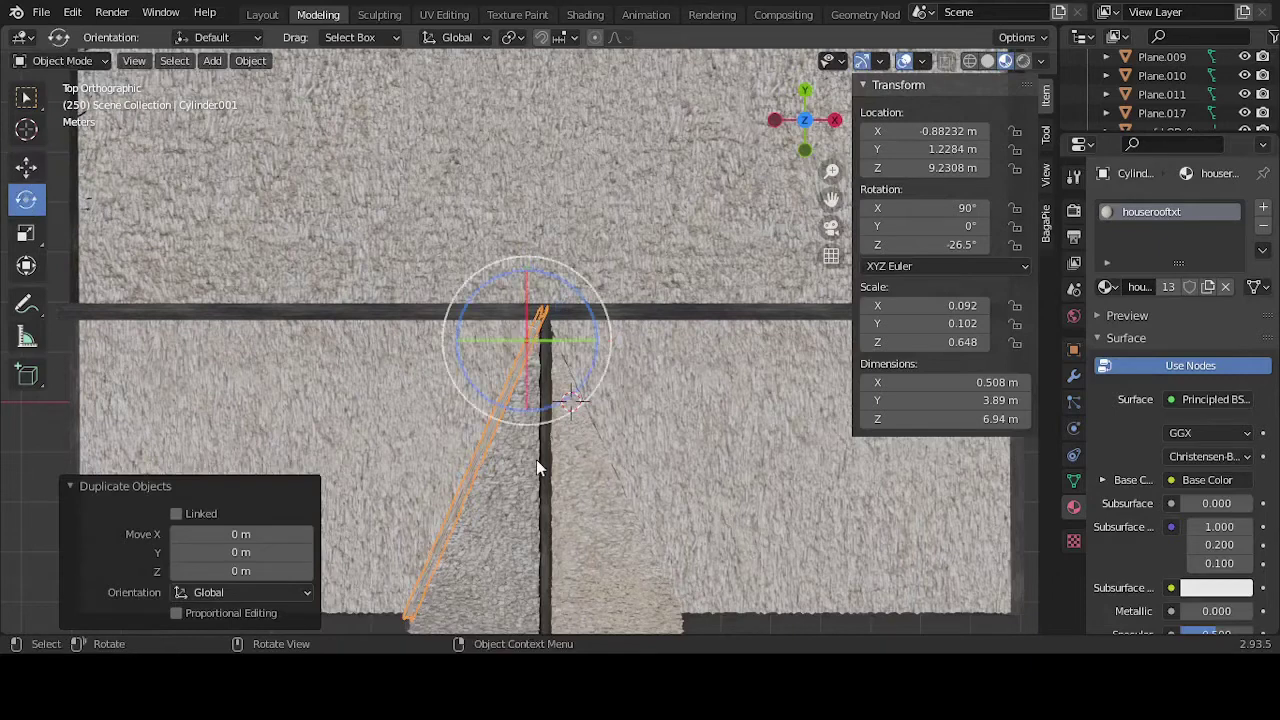
drag(555, 405, 510, 414)
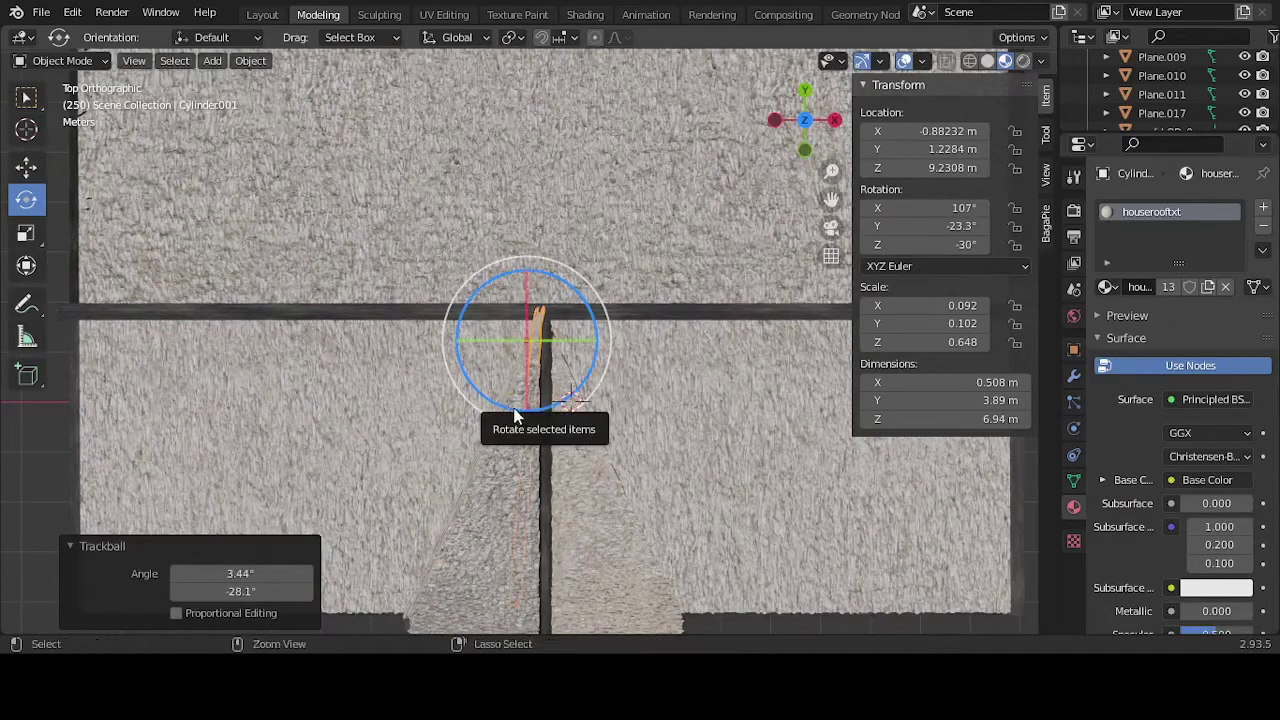
drag(580, 400, 856, 270)
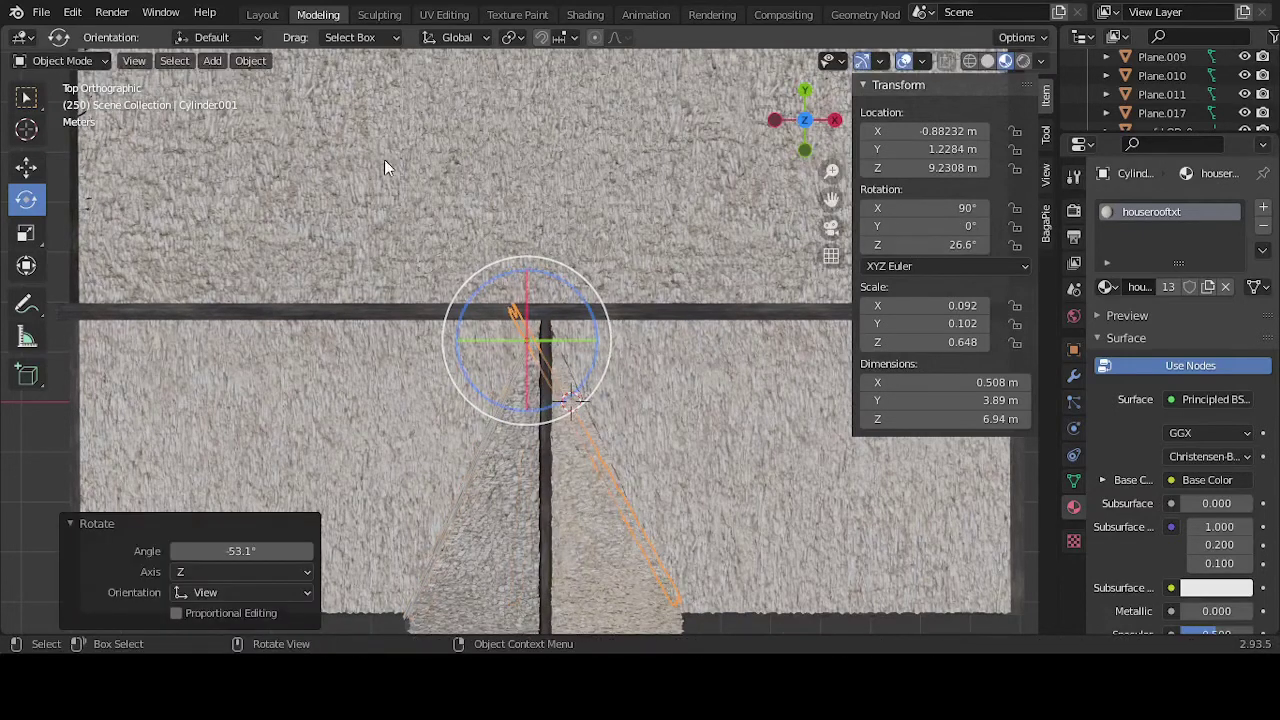
click(30, 169)
drag(545, 338, 626, 328)
click(26, 199)
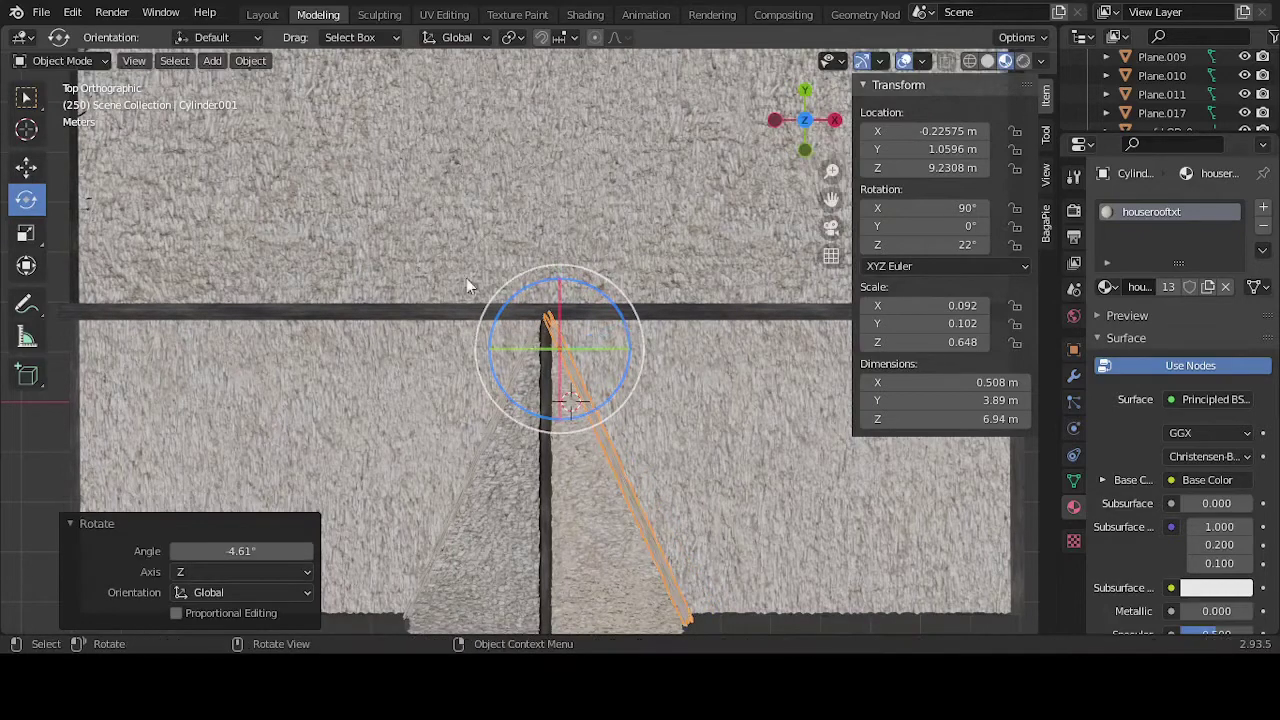
middle_drag(466, 278, 535, 483)
scroll(531, 485, up, 4)
scroll(535, 482, down, 2)
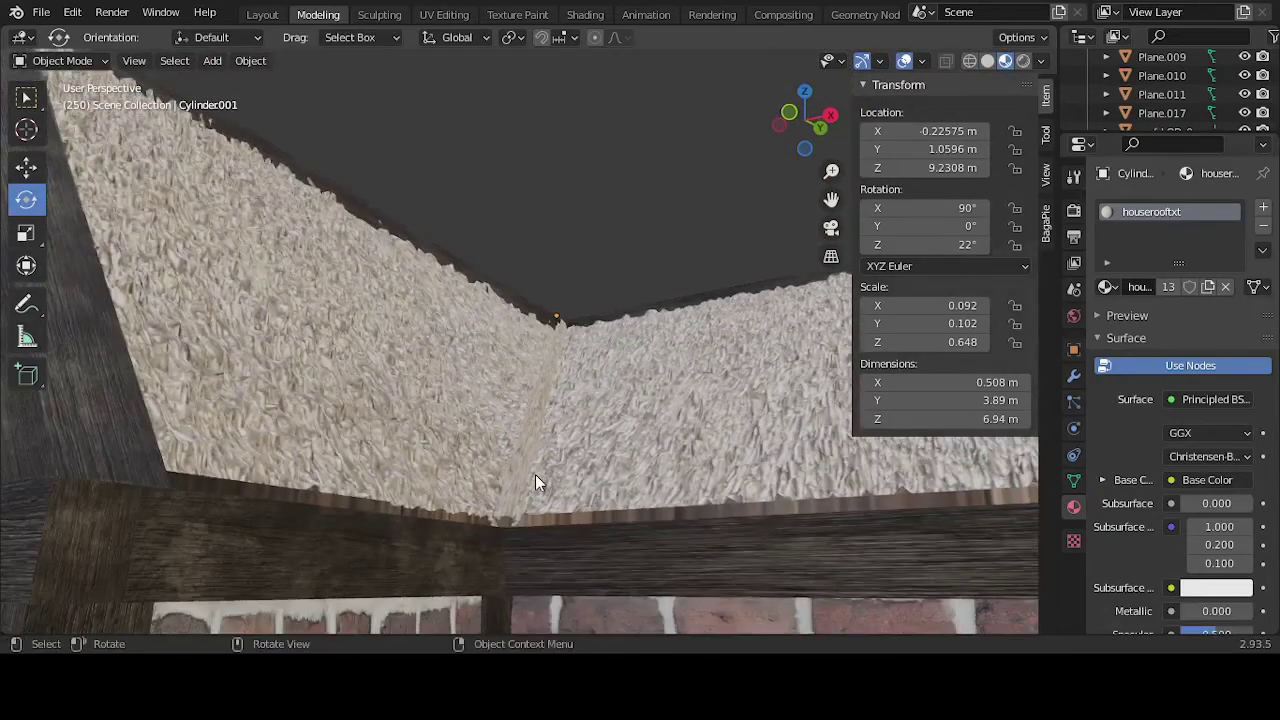
Step: Unwrap the two wooden eave faces of the roof that meet at the gable valley on the positive X side
key(Tab)
key(Tab)
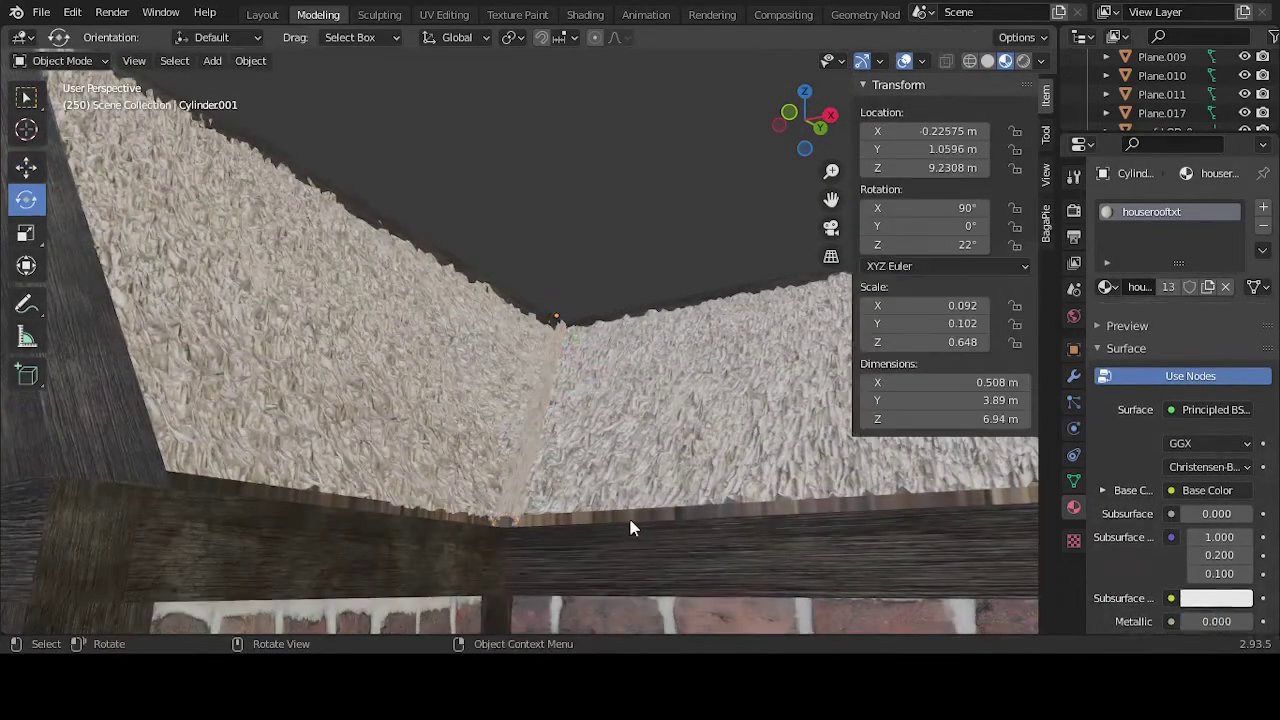
click(634, 525)
click(634, 512)
key(Tab)
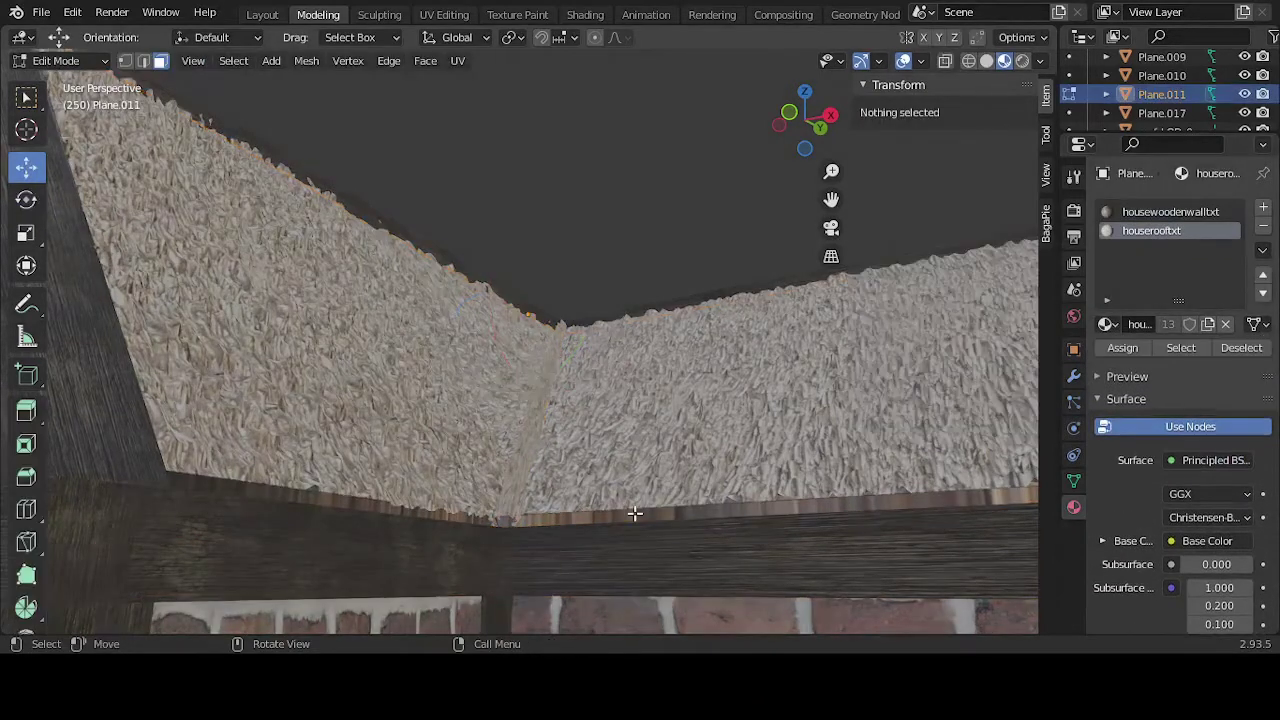
click(634, 513)
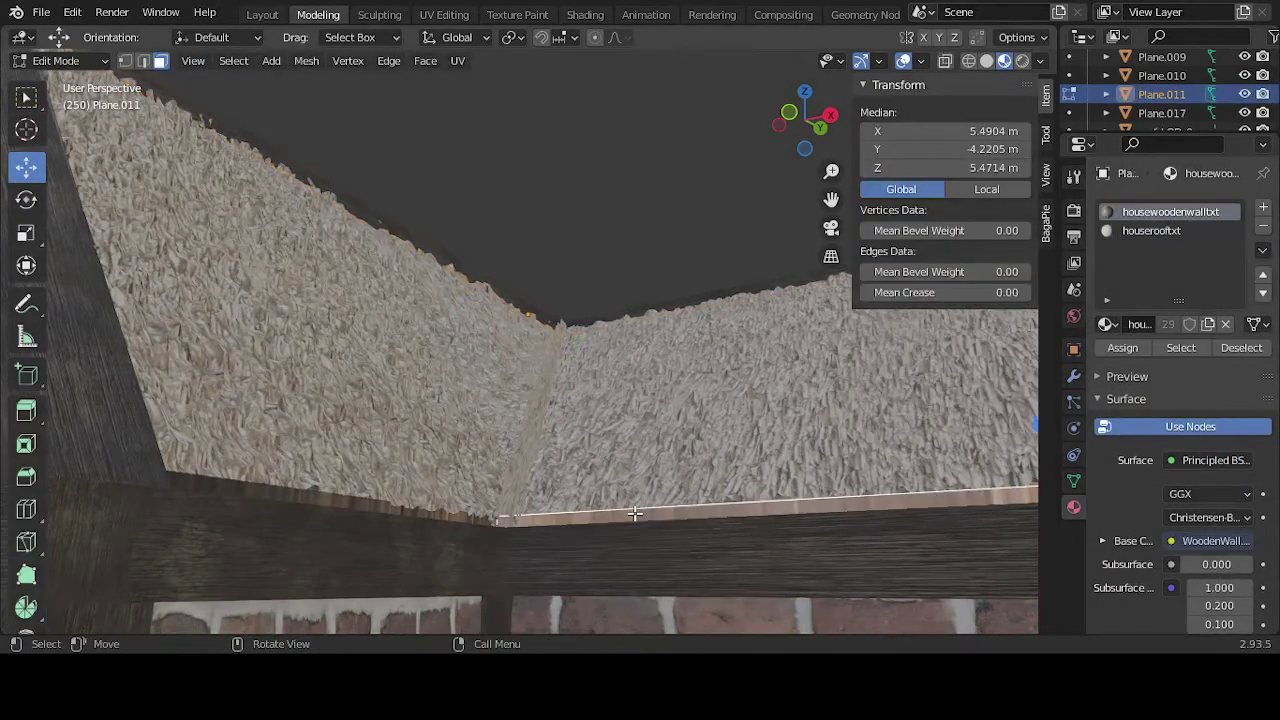
key(u)
click(597, 378)
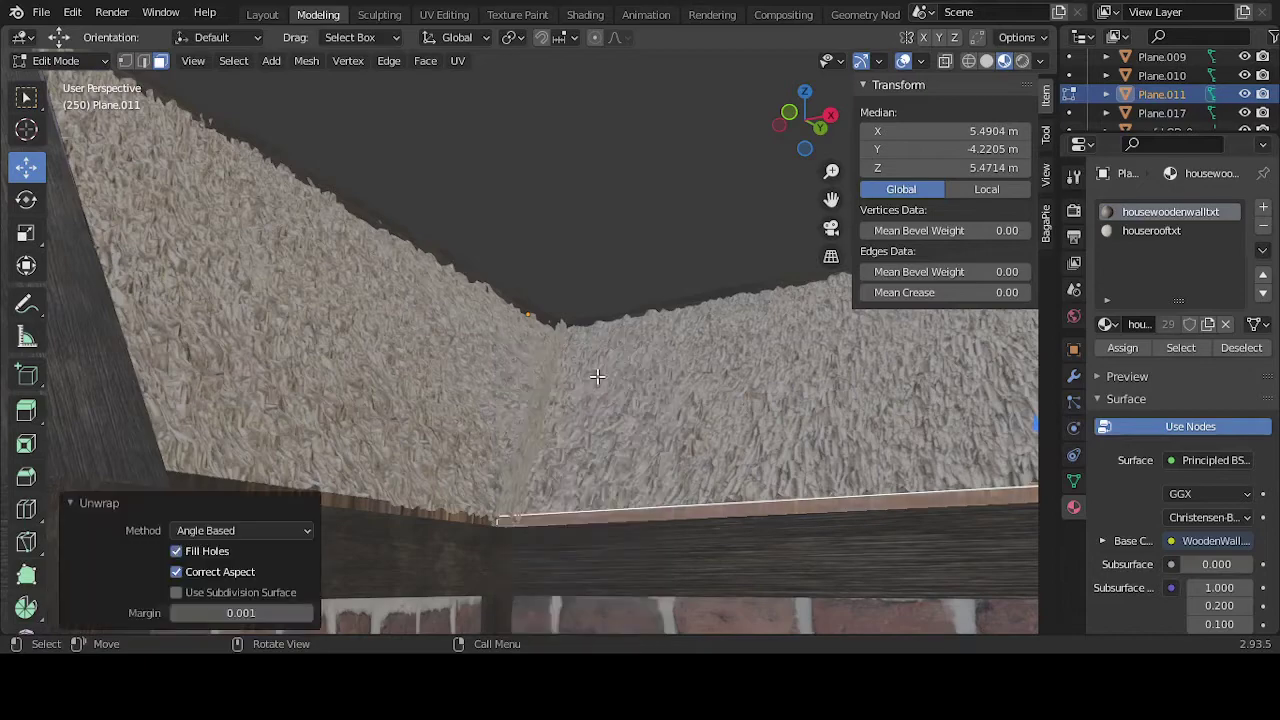
key(u)
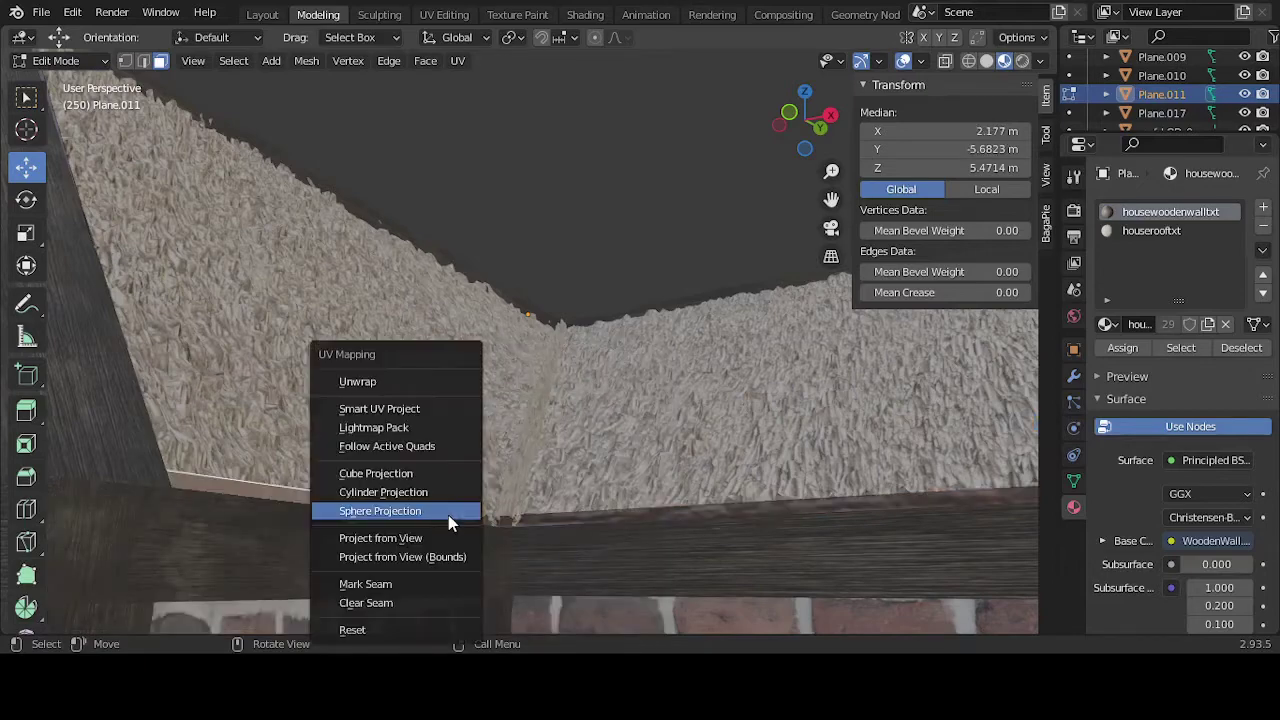
click(443, 381)
Step: Unwrap the long and short wooden eave faces meeting at the opposite valley, on the negative X side
middle_drag(498, 490, 682, 511)
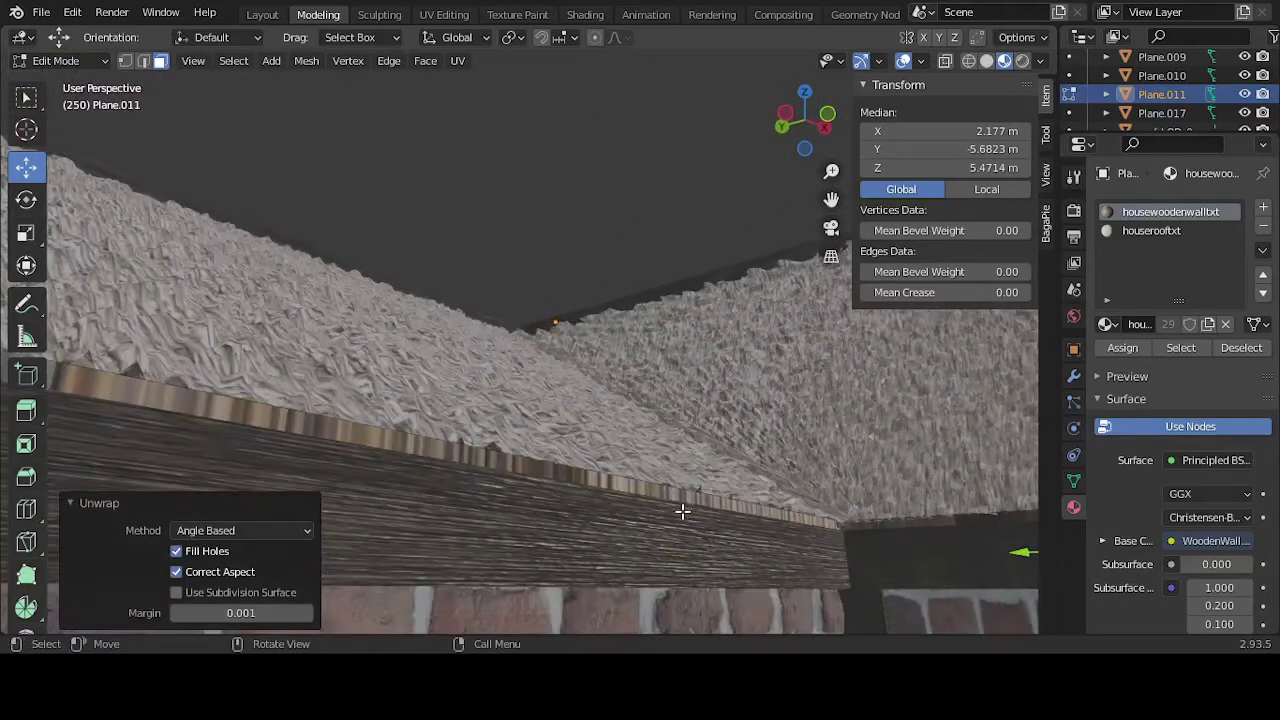
key(u)
click(673, 406)
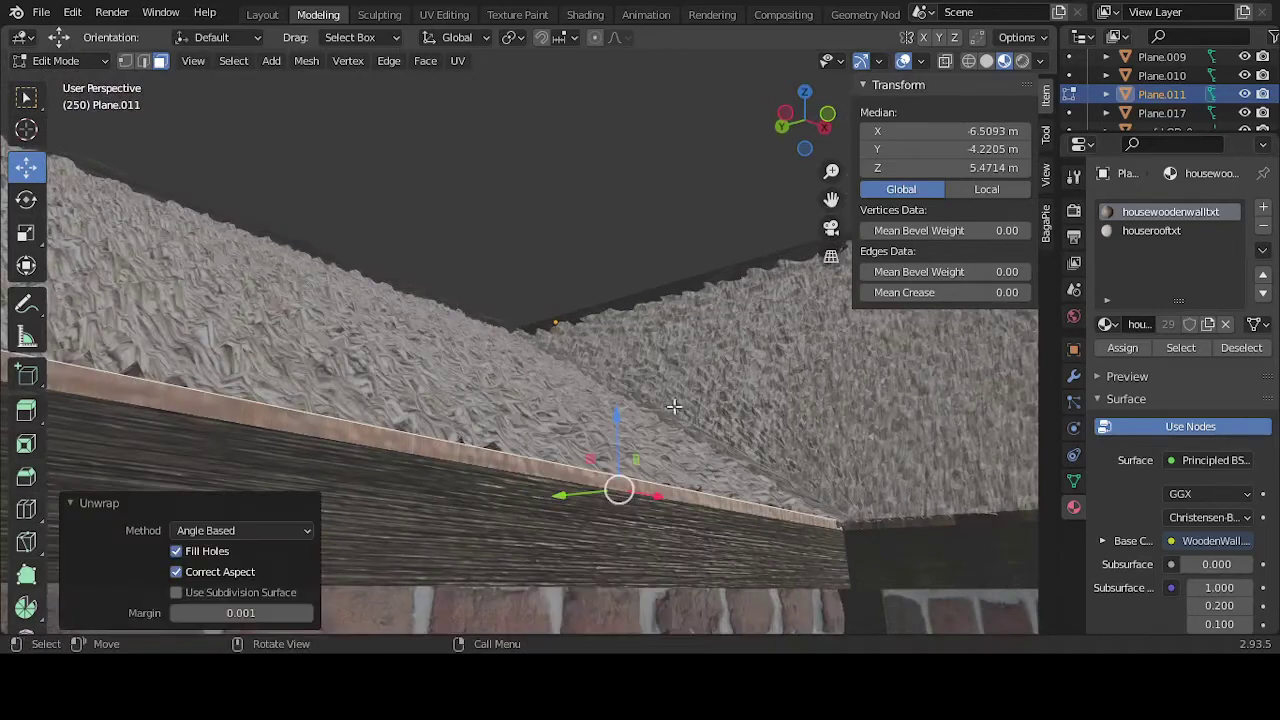
click(896, 517)
key(u)
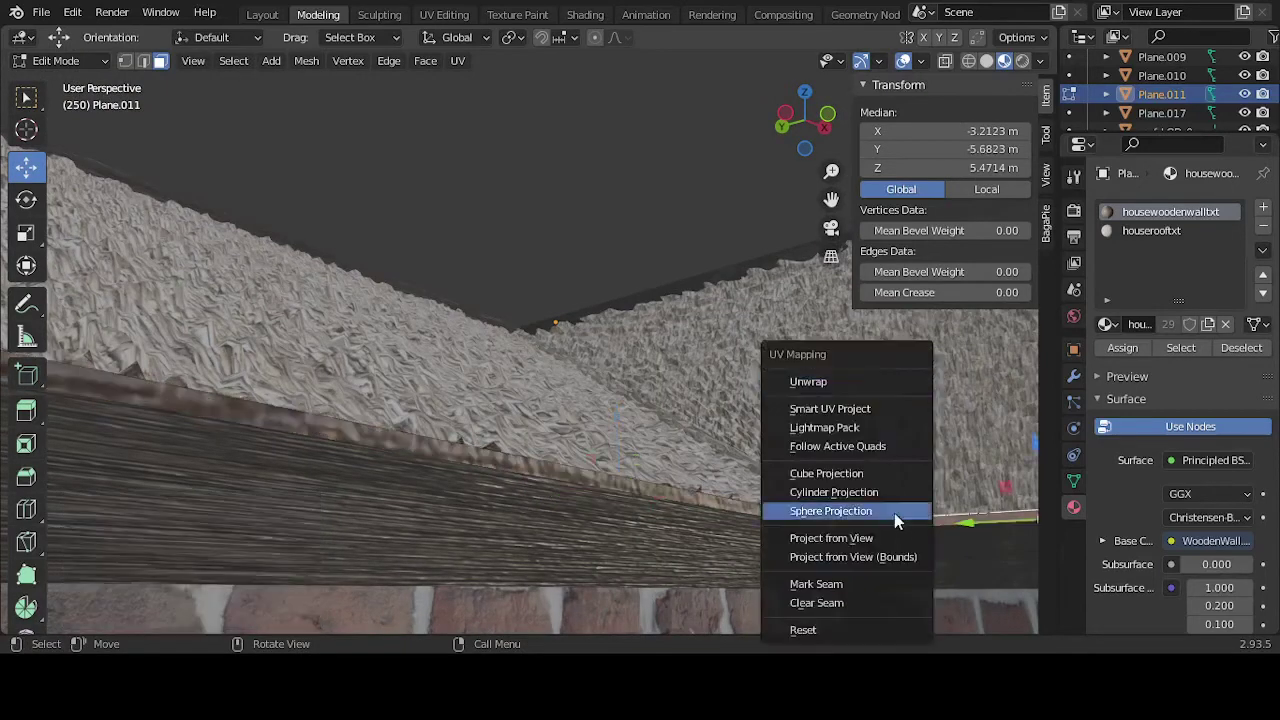
click(849, 391)
Step: Return to Object Mode and nudge the wooden roof base and its thatch layer slightly along Z
middle_drag(719, 473, 594, 518)
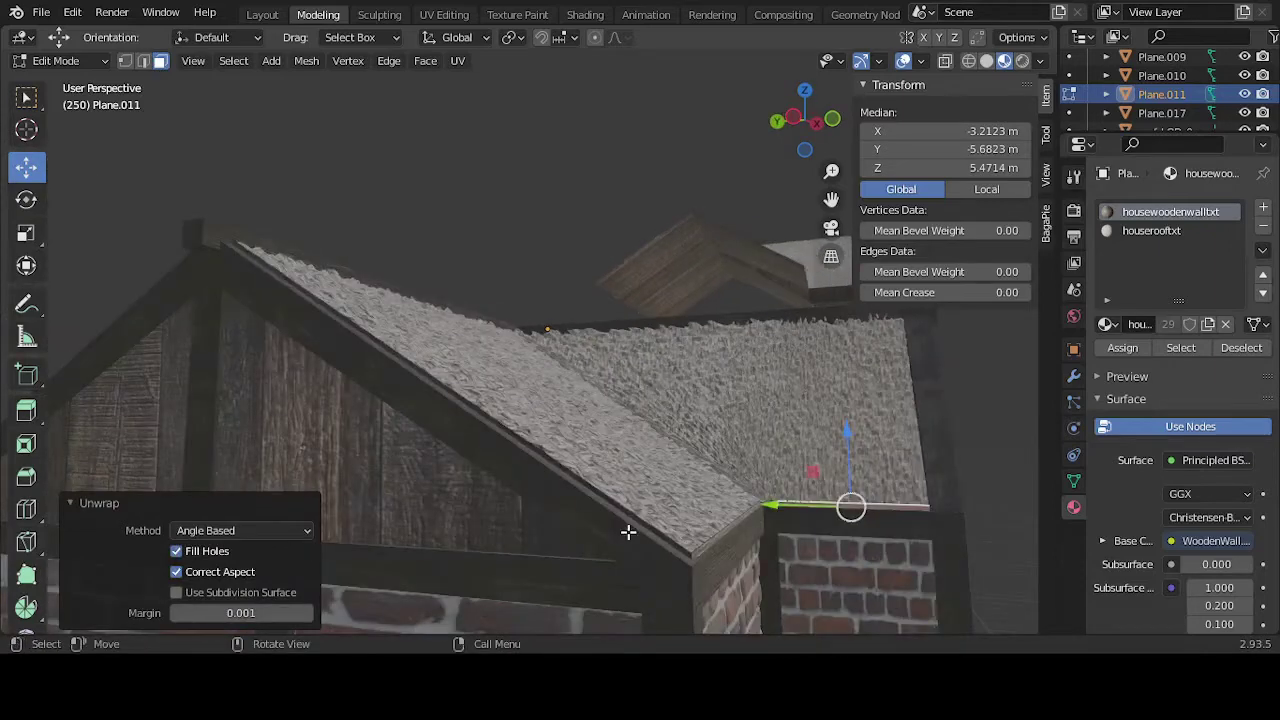
key(Tab)
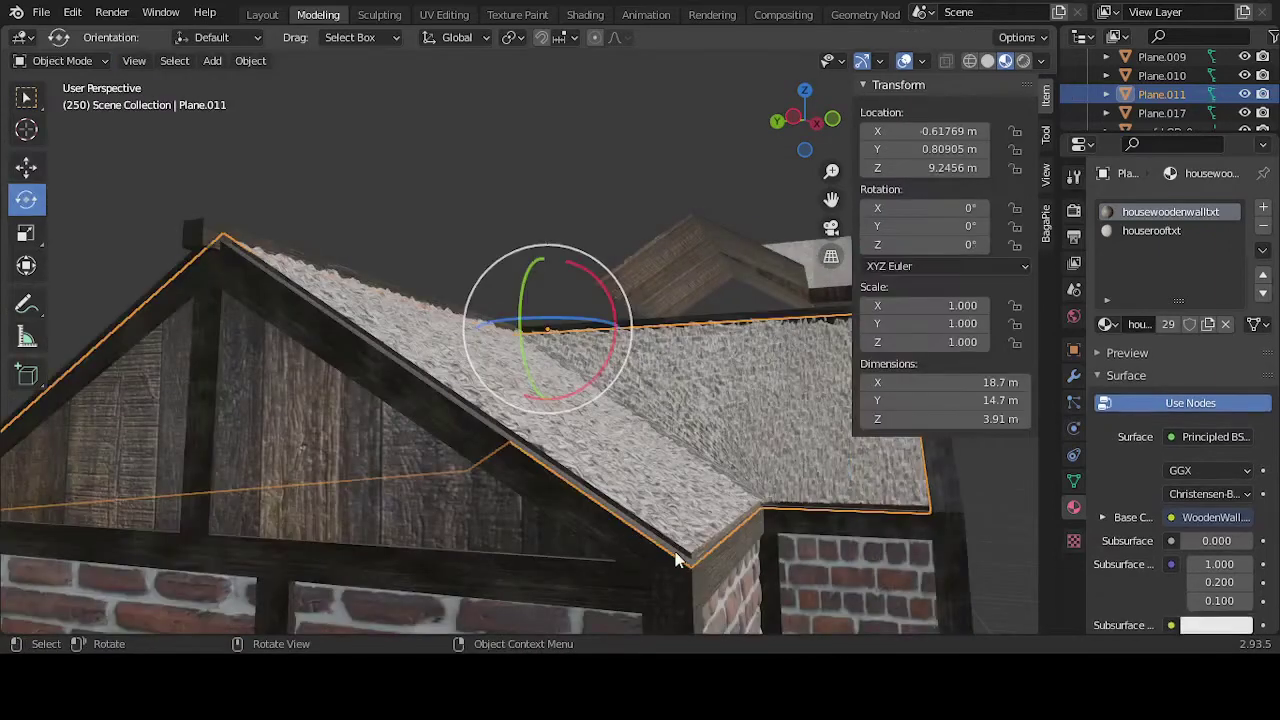
click(33, 169)
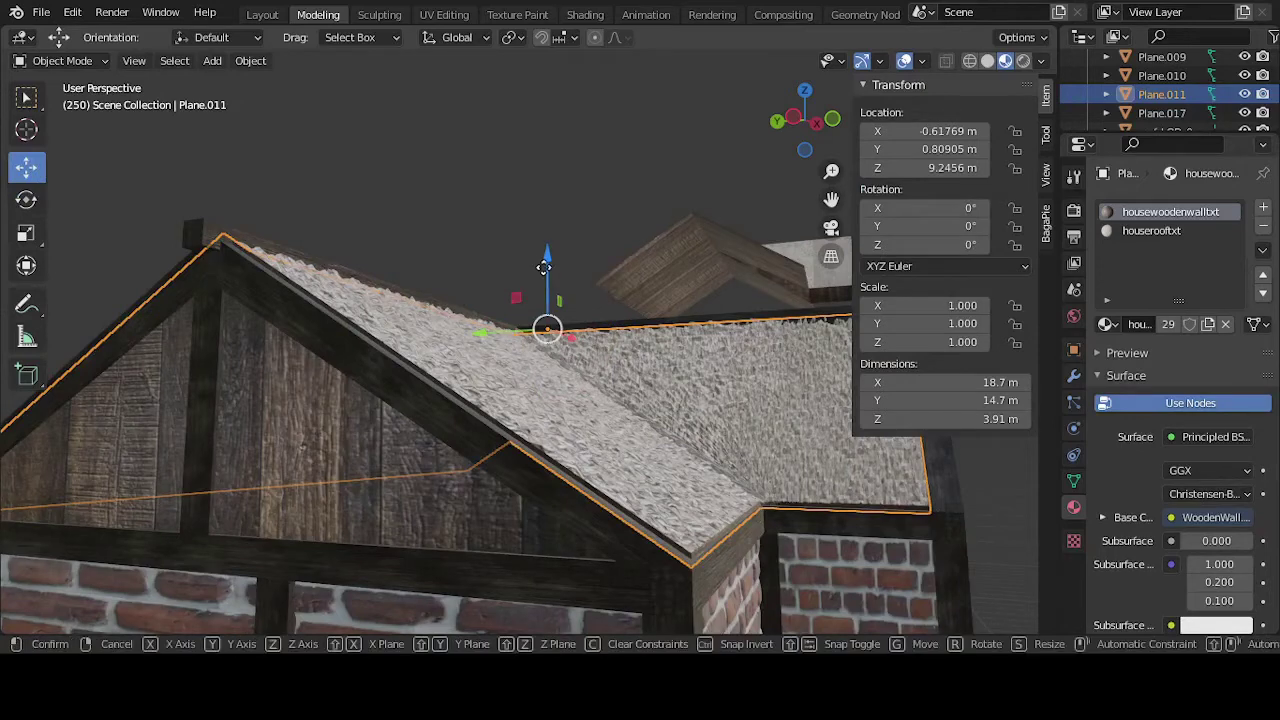
drag(545, 272, 542, 270)
click(506, 363)
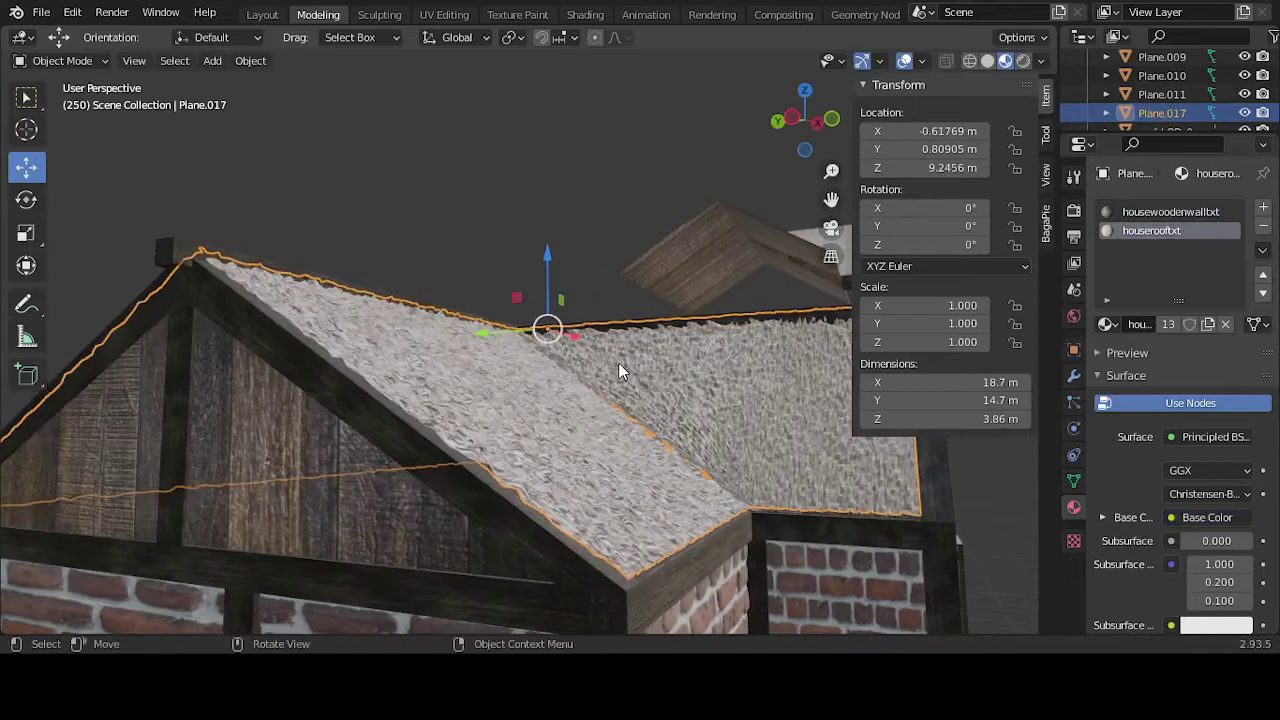
drag(546, 265, 546, 268)
middle_drag(589, 303, 481, 423)
Step: Select the thatch layer together with both valley half-cylinders and join them into one object
click(584, 452)
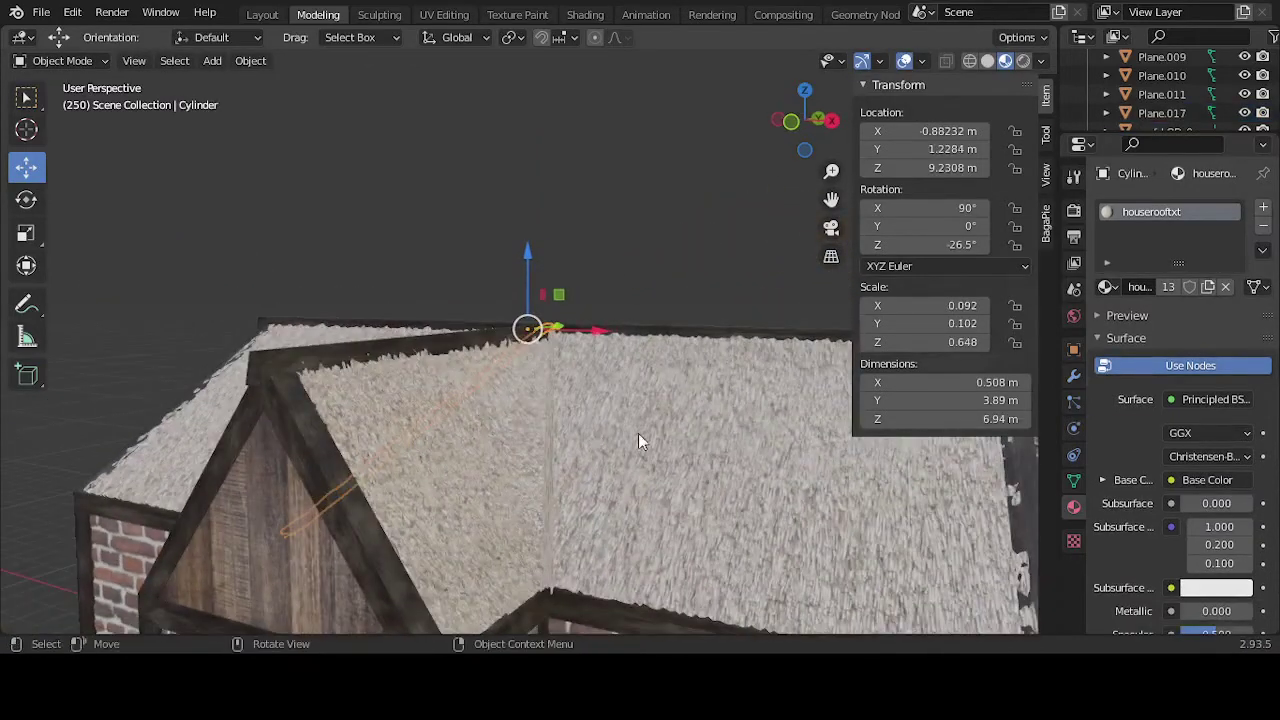
click(570, 420)
shift+click(551, 420)
middle_drag(589, 415, 612, 411)
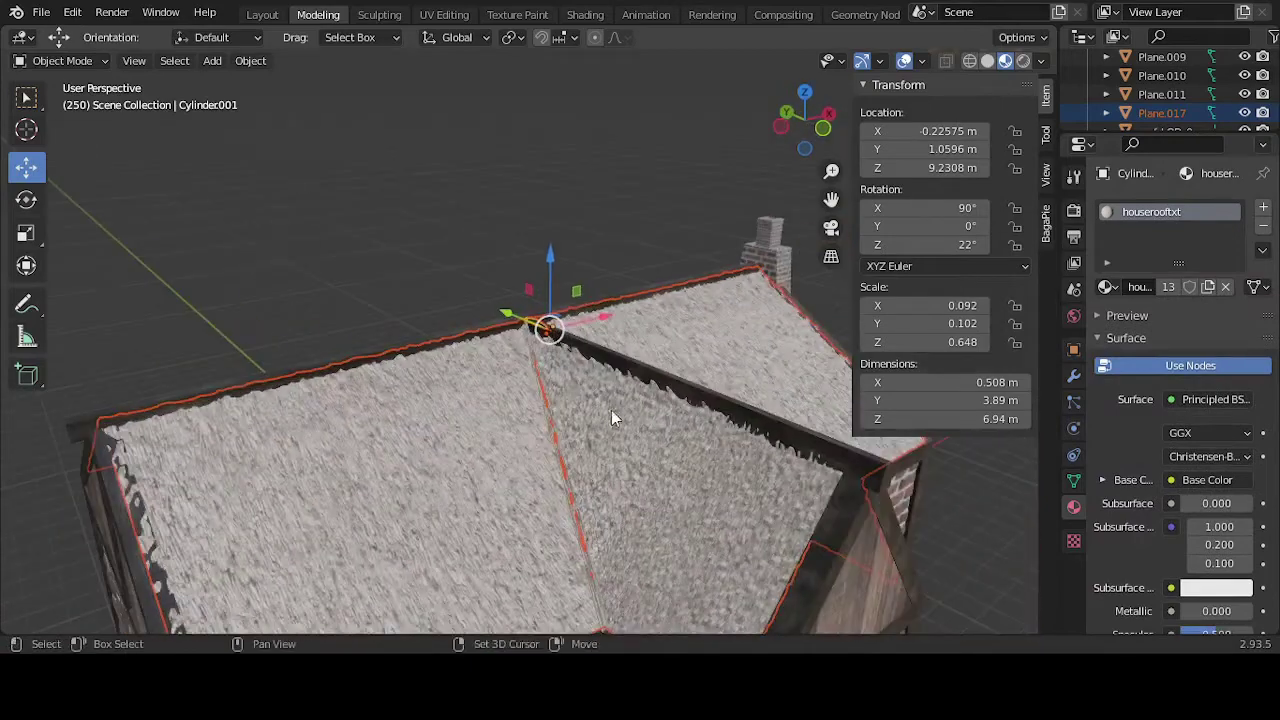
shift+click(557, 421)
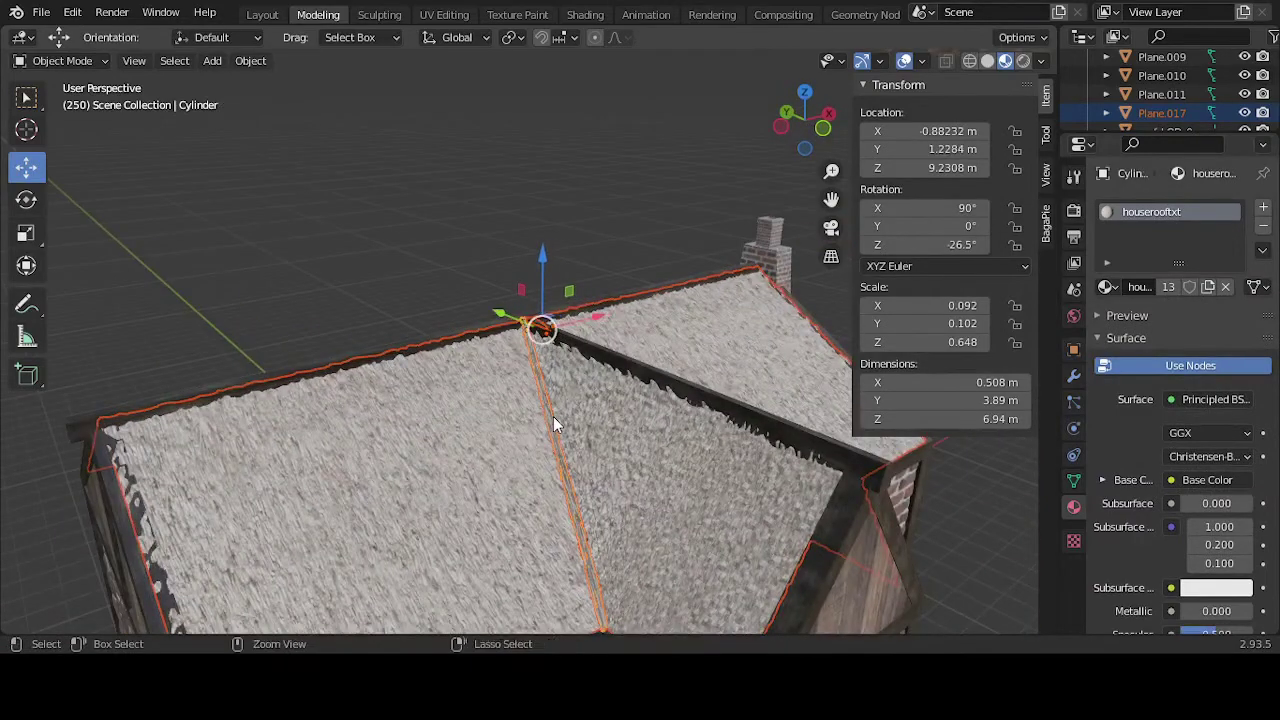
key(ctrl+j)
middle_drag(466, 251, 501, 360)
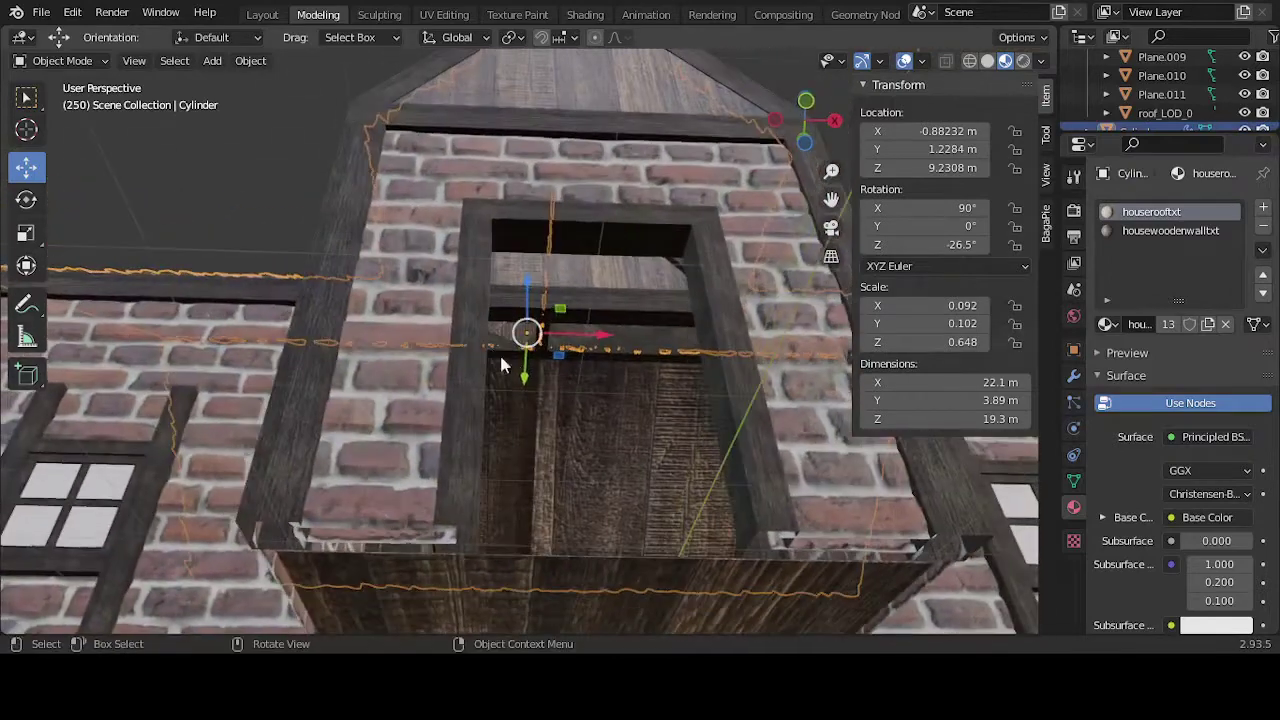
scroll(608, 427, up, 3)
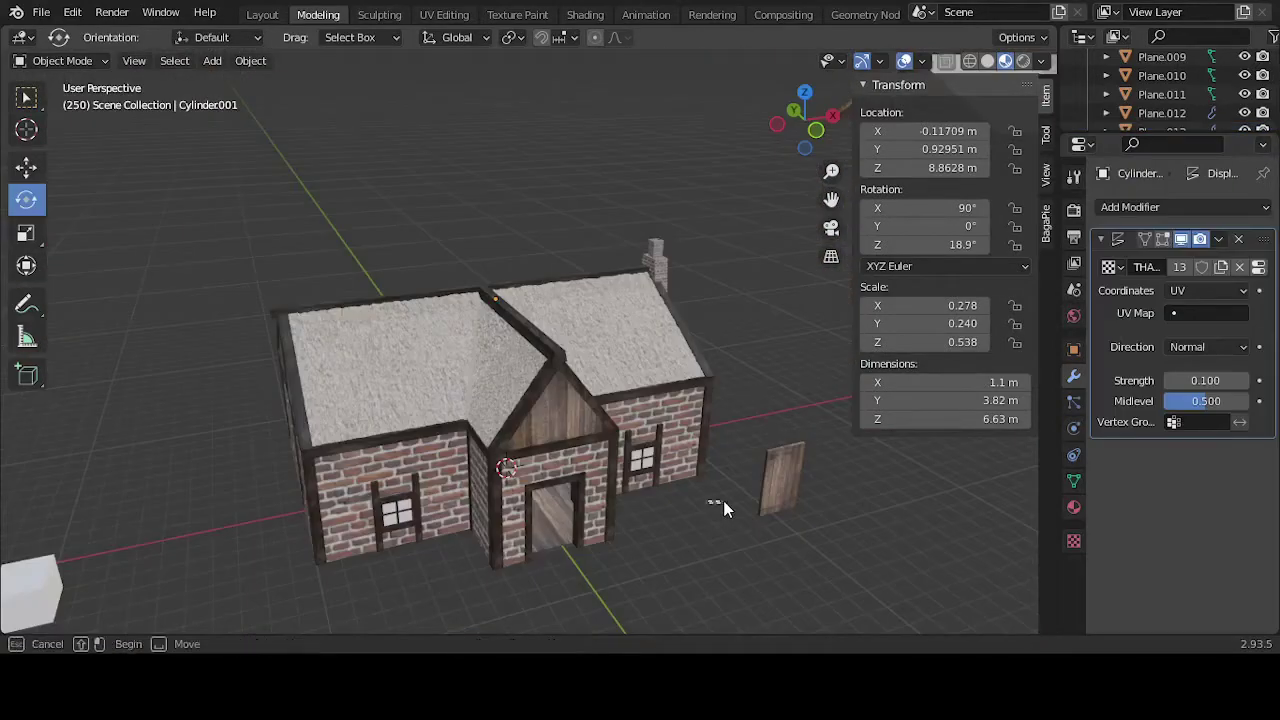
Step: Move the rear thatch slope beside the chimney slightly along Y to about 0.733 m
middle_drag(717, 506, 719, 478)
scroll(522, 494, up, 2)
mouse_move(427, 331)
middle_down()
mouse_move(465, 307)
mouse_move(600, 460)
mouse_move(634, 454)
mouse_move(517, 351)
mouse_move(631, 352)
mouse_move(614, 380)
mouse_move(486, 400)
mouse_move(546, 383)
mouse_move(642, 398)
mouse_move(472, 413)
mouse_move(432, 330)
middle_up()
click(472, 413)
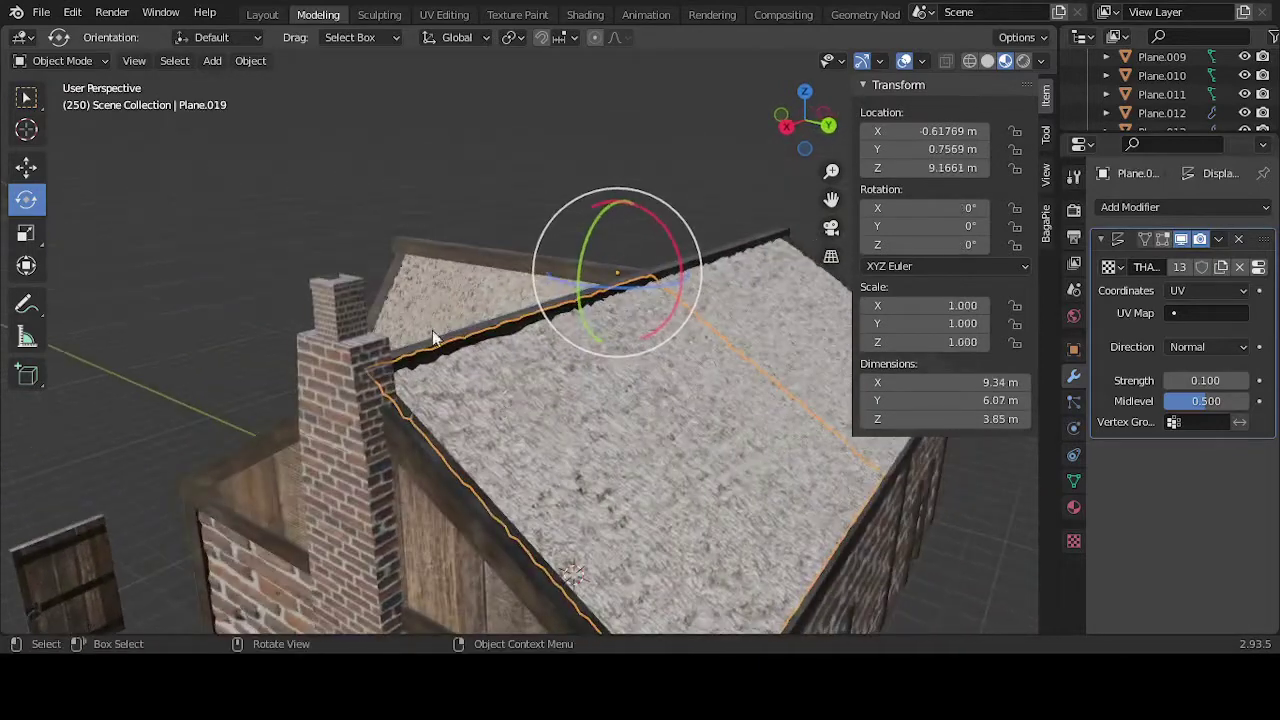
click(27, 168)
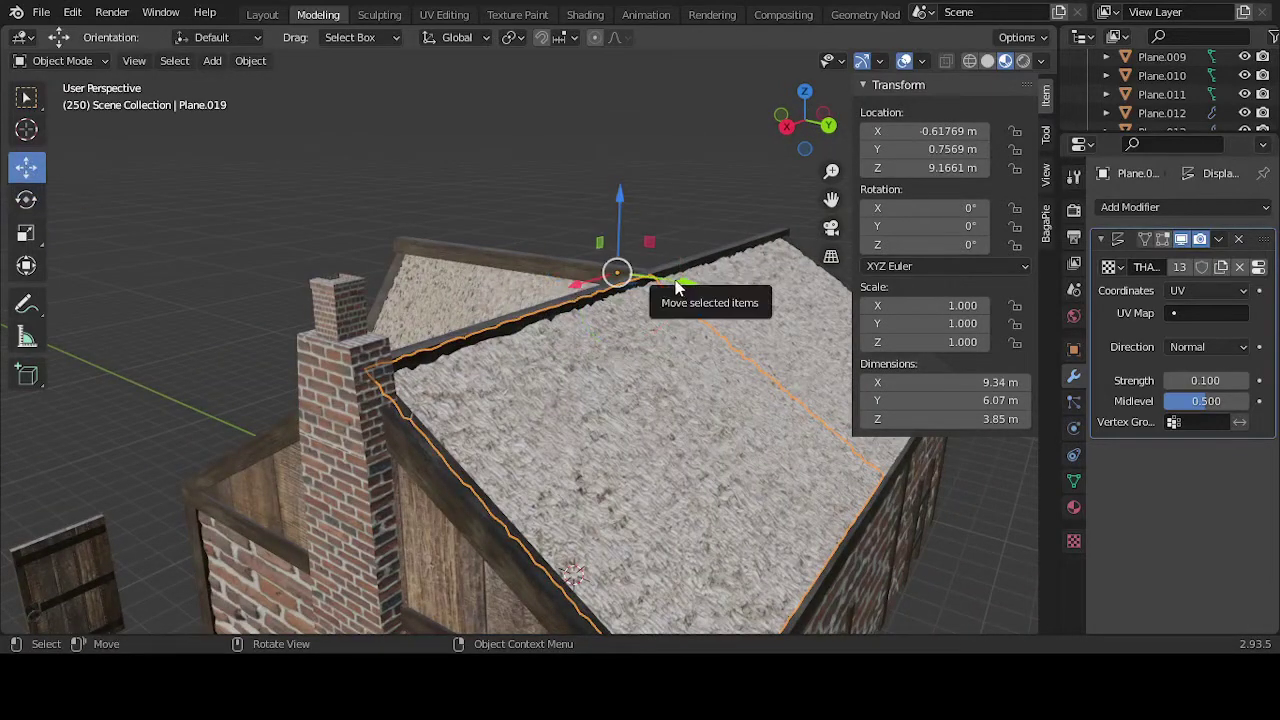
drag(678, 284, 673, 280)
click(712, 275)
middle_drag(712, 275, 585, 247)
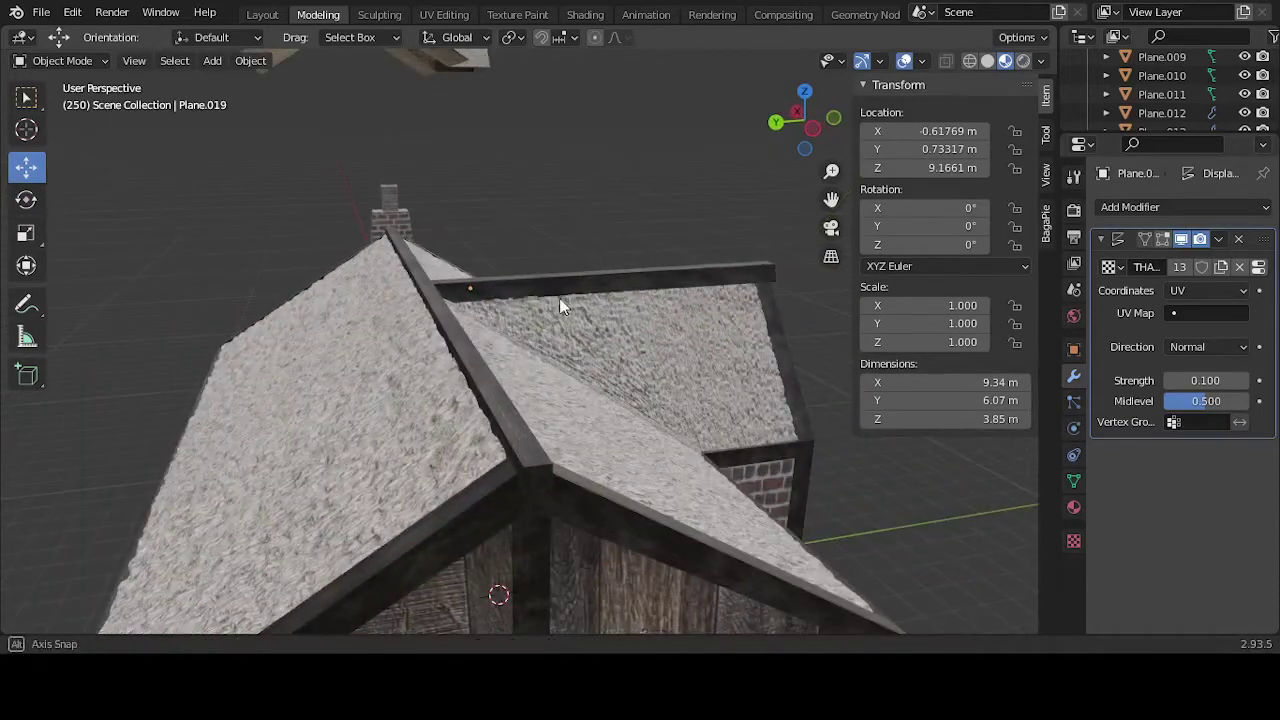
Step: Move the spare roof_LOD_0 roof along X to about 57.65 m, farther away from the house
middle_drag(561, 306, 717, 449)
scroll(367, 291, down, 4)
click(716, 446)
scroll(714, 455, down, 2)
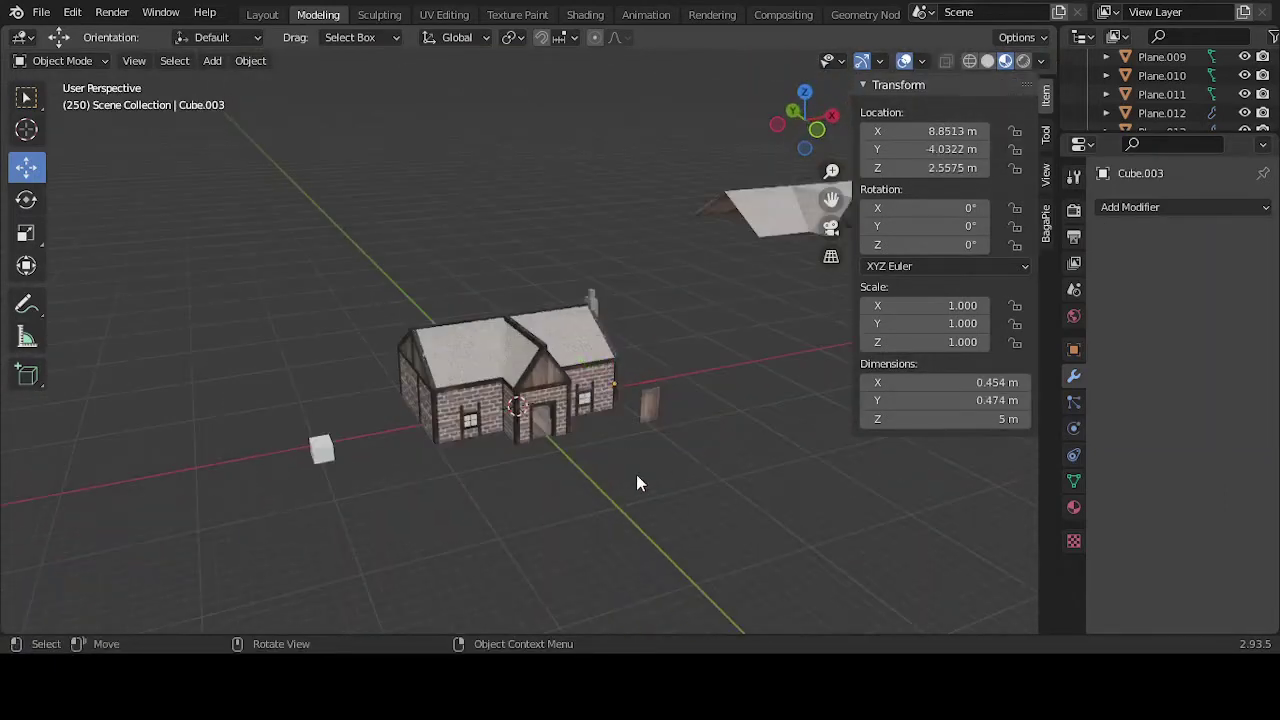
middle_drag(637, 476, 615, 336)
scroll(706, 314, down, 2)
click(672, 240)
drag(722, 290, 816, 287)
Step: Examine the thatched roof, its gable valleys and eaves from several sides and distances
scroll(683, 371, up, 10)
middle_drag(603, 405, 463, 440)
scroll(530, 400, down, 10)
click(735, 285)
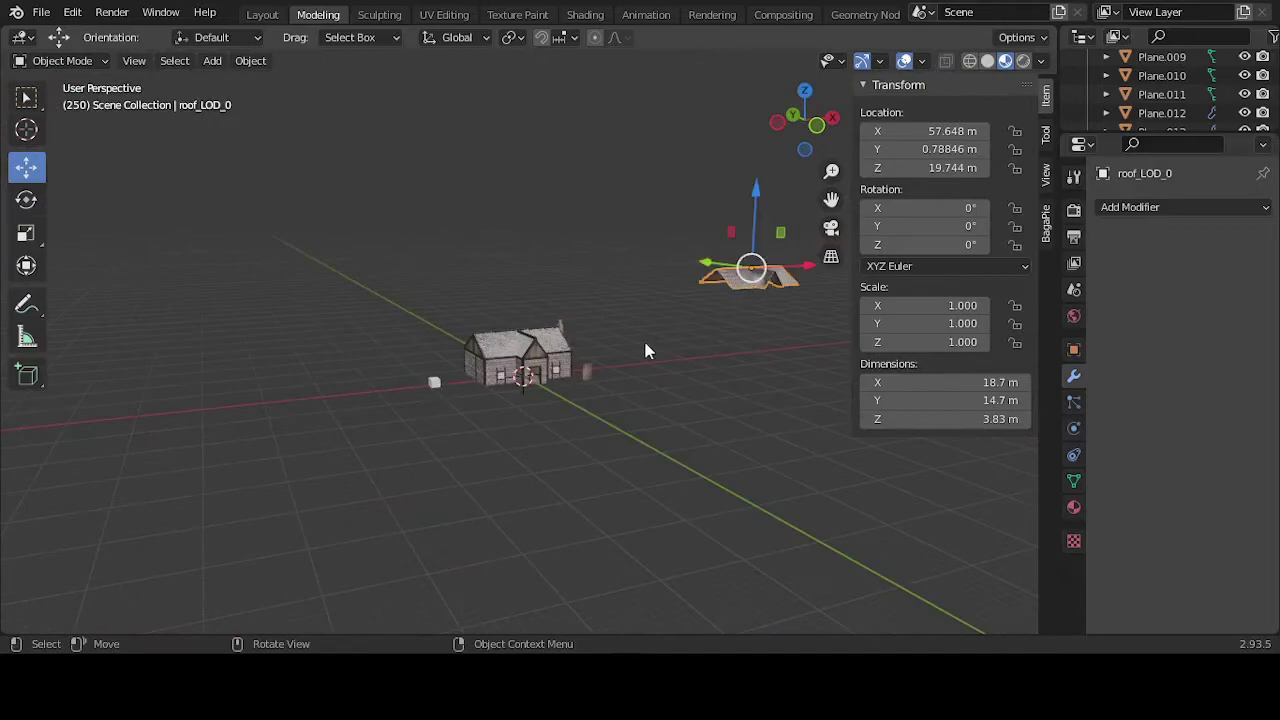
scroll(646, 349, up, 10)
middle_drag(556, 358, 548, 403)
scroll(640, 350, down, 8)
scroll(524, 425, up, 4)
scroll(524, 425, up, 5)
scroll(543, 368, down, 3)
scroll(578, 389, up, 2)
scroll(491, 423, down, 4)
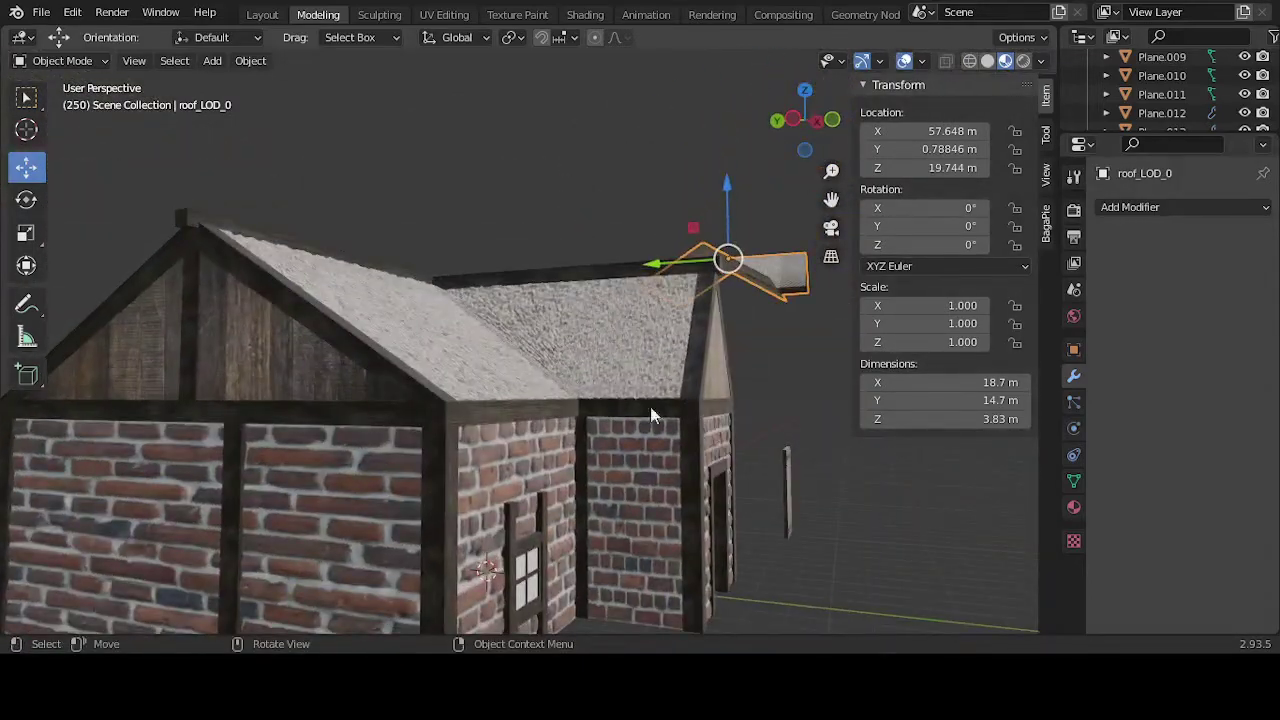
middle_drag(434, 234, 353, 267)
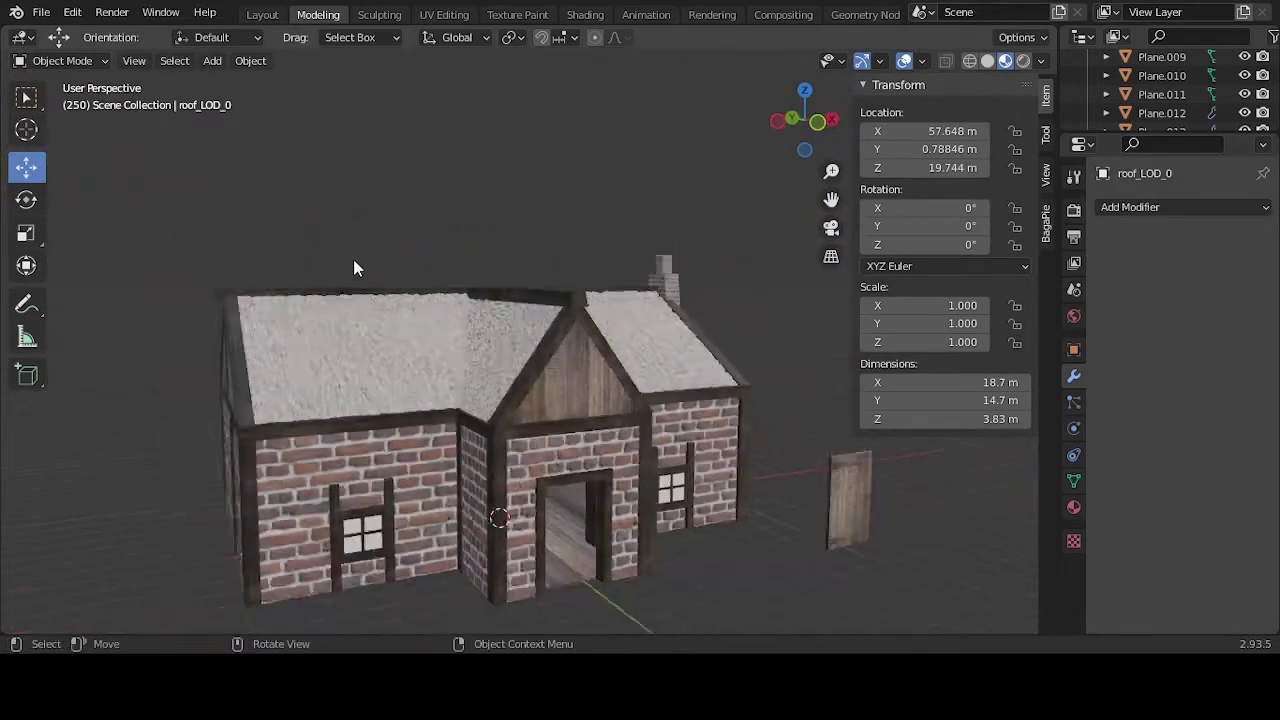
scroll(355, 268, down, 1)
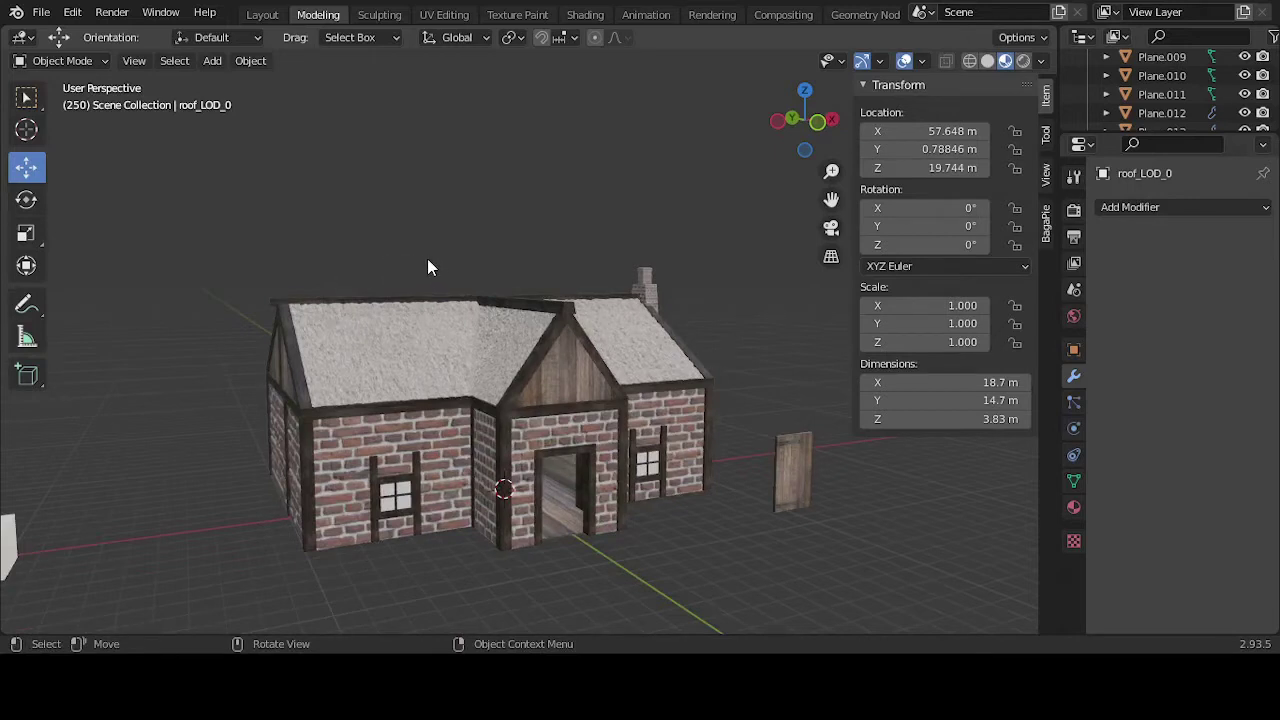
middle_drag(440, 270, 530, 258)
scroll(471, 300, up, 2)
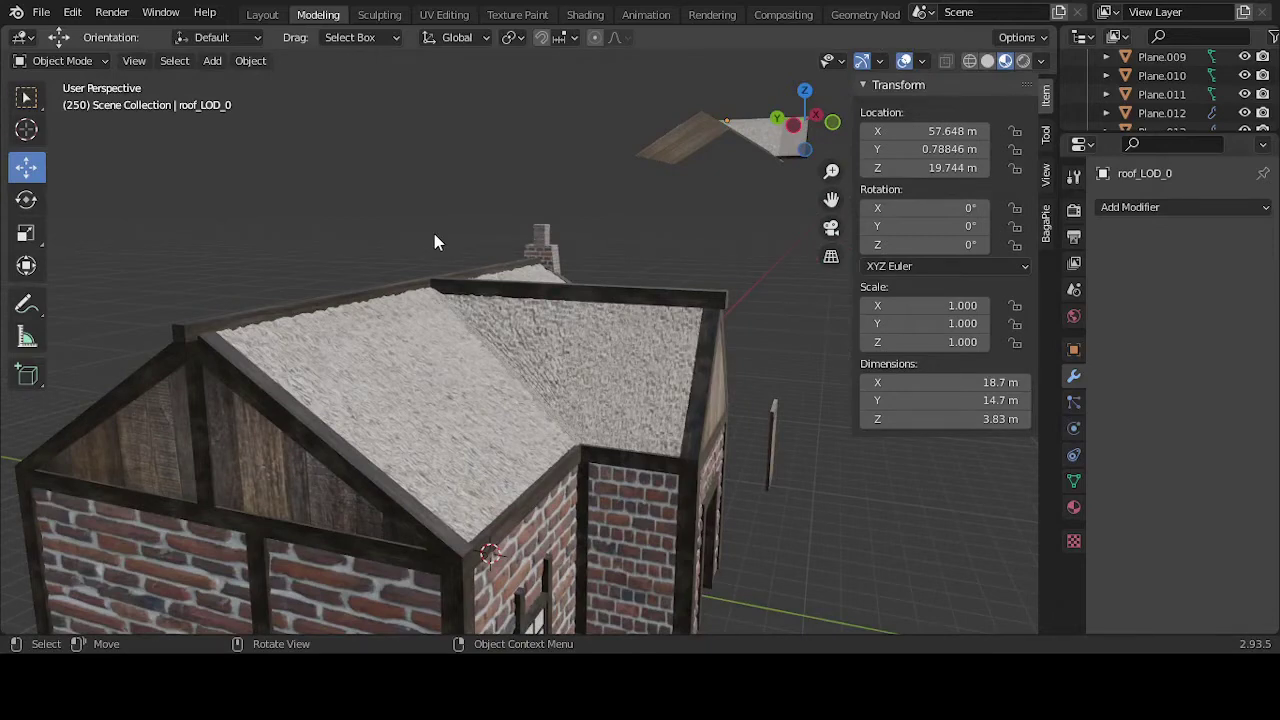
mouse_move(541, 249)
middle_down()
mouse_move(540, 216)
mouse_move(543, 237)
middle_up()
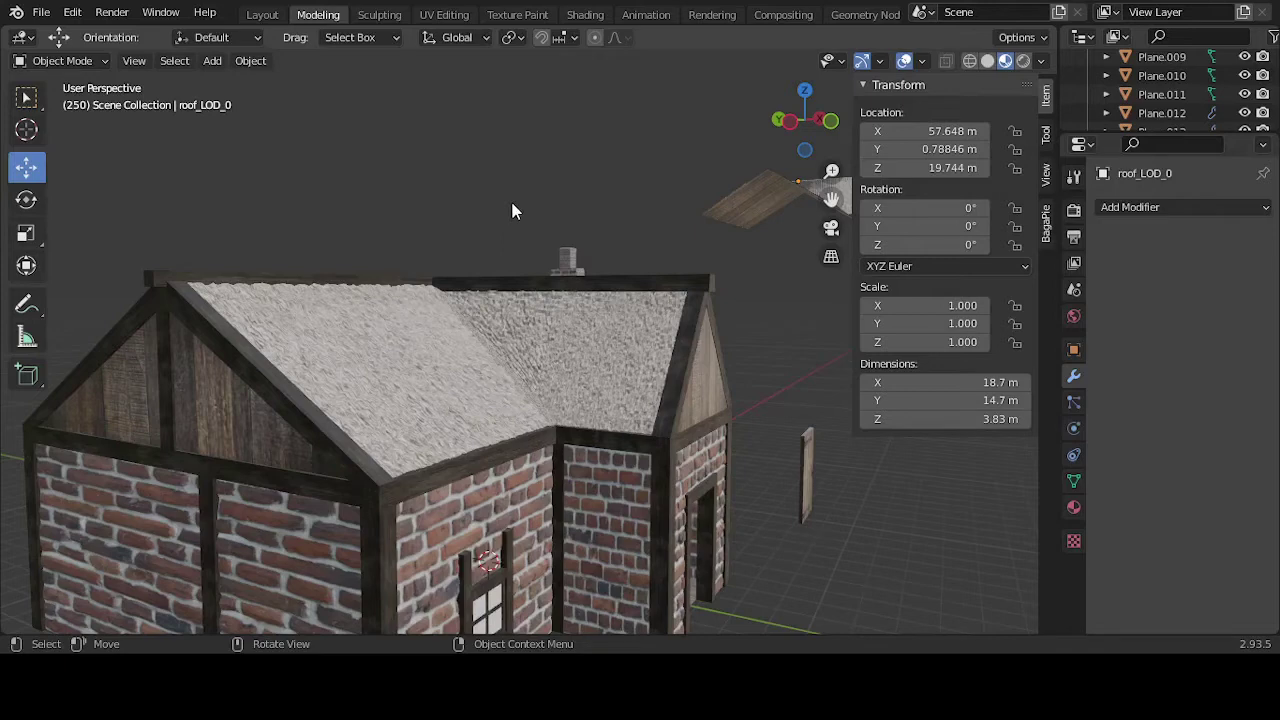
scroll(515, 220, down, 2)
scroll(517, 226, up, 2)
scroll(517, 229, down, 3)
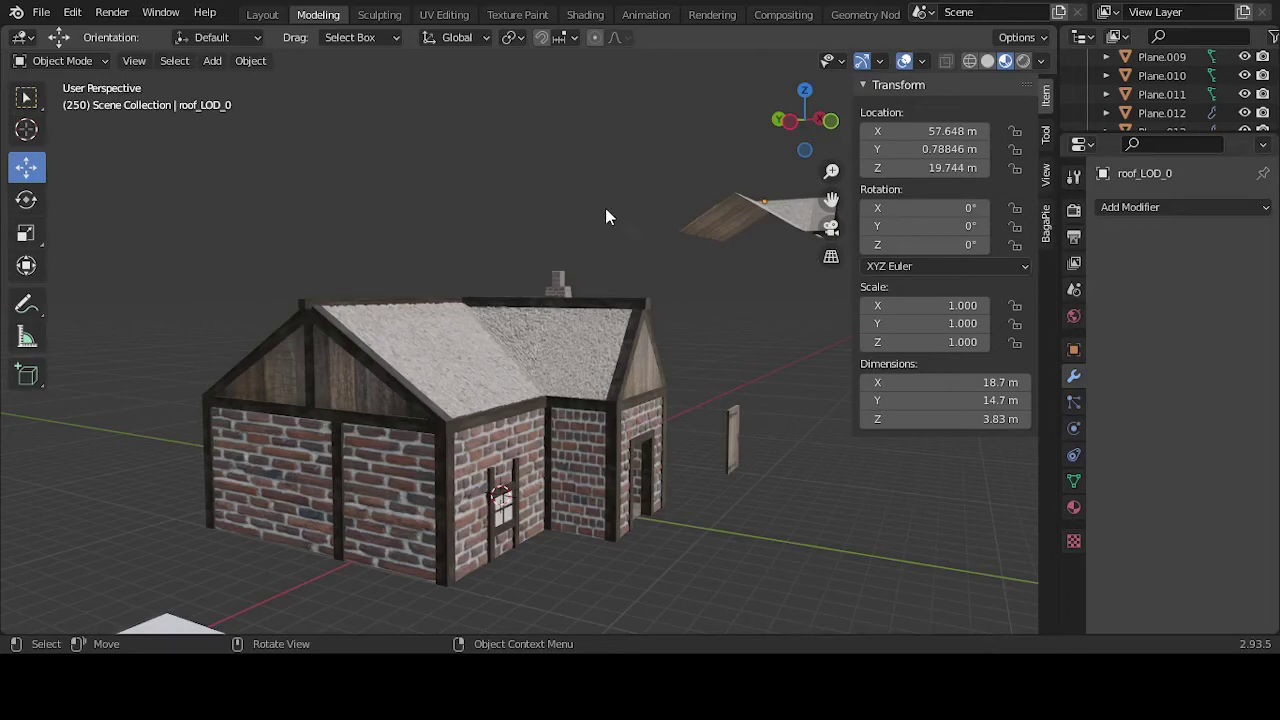
middle_drag(606, 210, 536, 216)
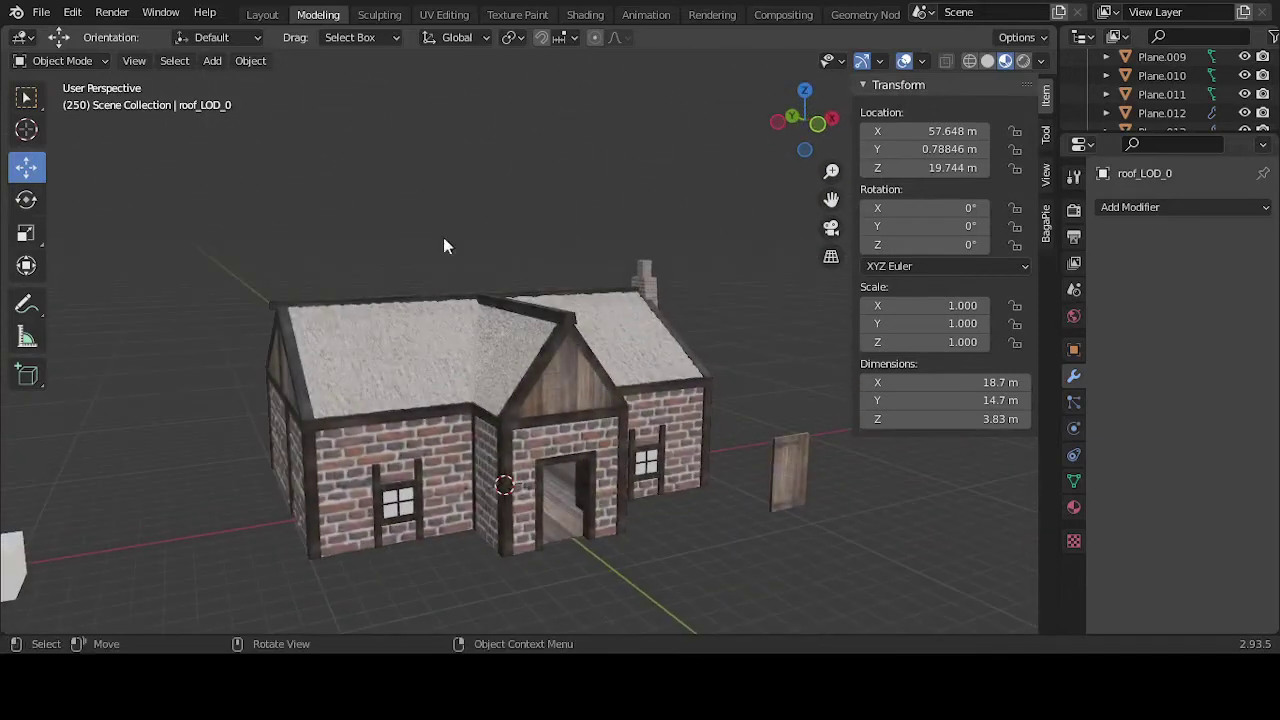